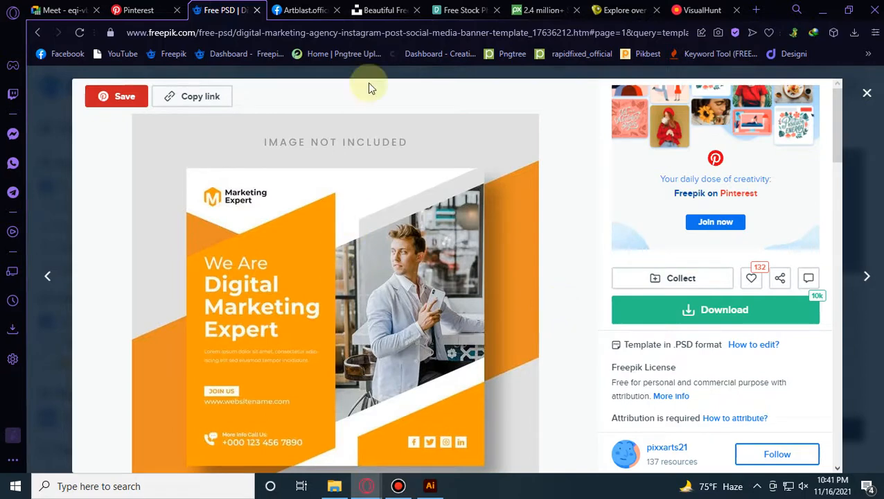
Step: Look through the Freepik template and the Unsplash, Pexels, Pixabay and FreeImages home pages
scroll(305, 326, down, 3)
scroll(304, 325, up, 3)
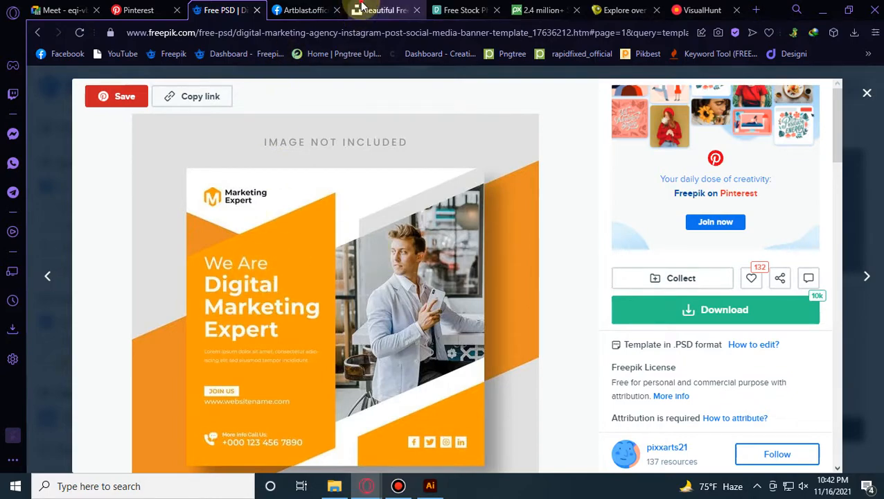
click(383, 10)
click(439, 10)
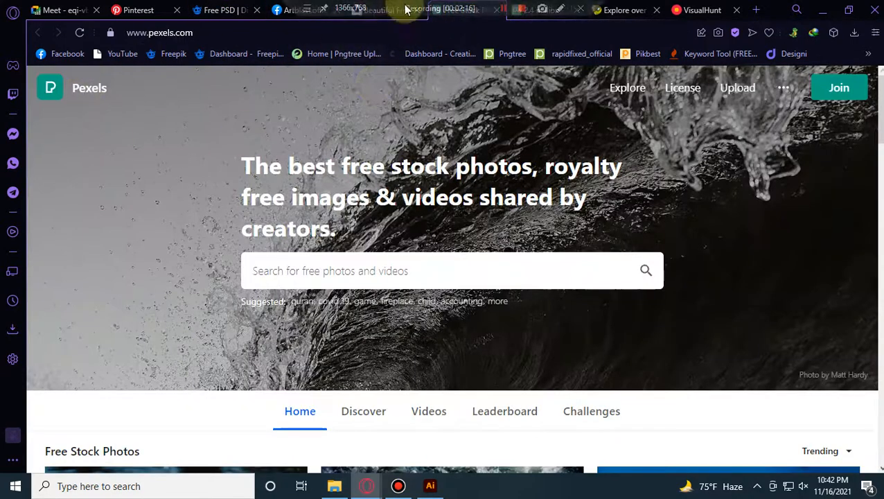
click(539, 13)
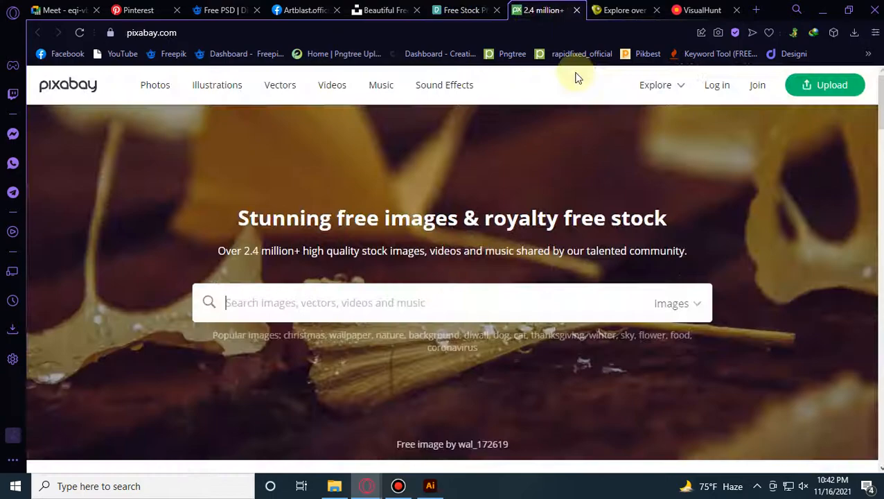
click(632, 8)
scroll(563, 211, down, 5)
scroll(563, 211, down, 3)
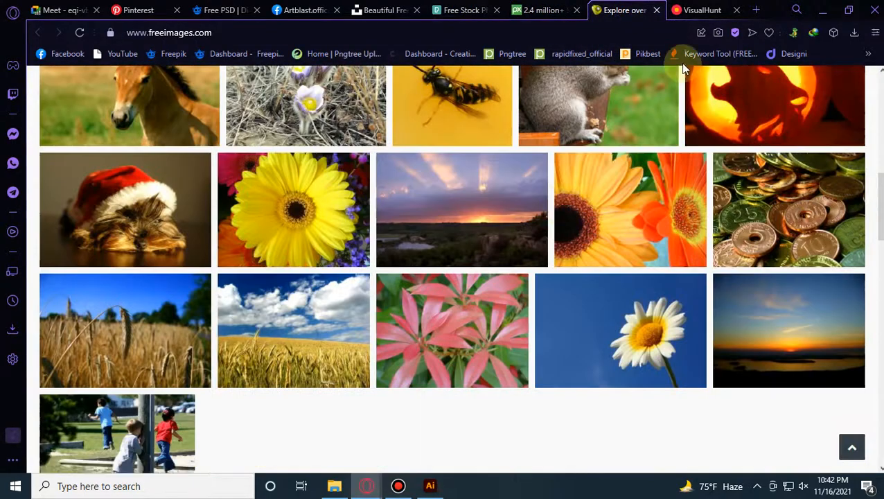
Step: Browse the VisualHunt home page, including its product categories and Latest Stories section
click(694, 11)
scroll(500, 277, down, 3)
scroll(503, 280, down, 4)
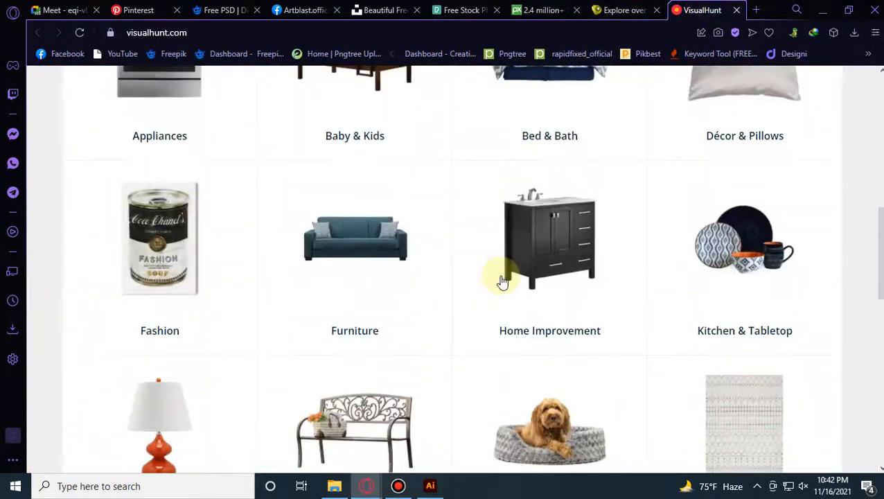
scroll(510, 316, up, 6)
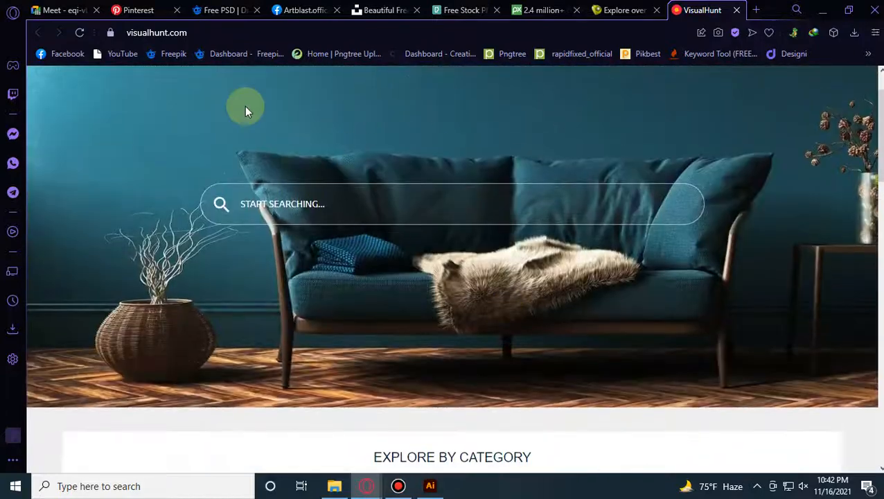
scroll(242, 106, down, 5)
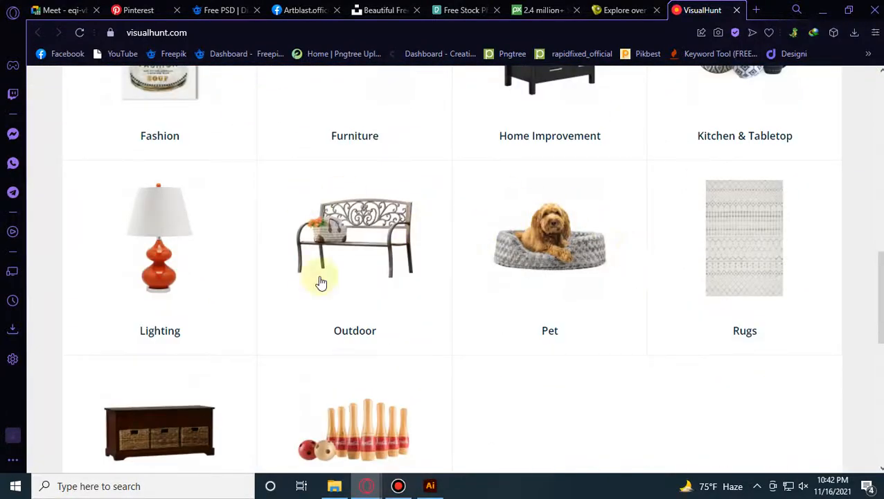
scroll(529, 345, down, 5)
scroll(347, 307, down, 3)
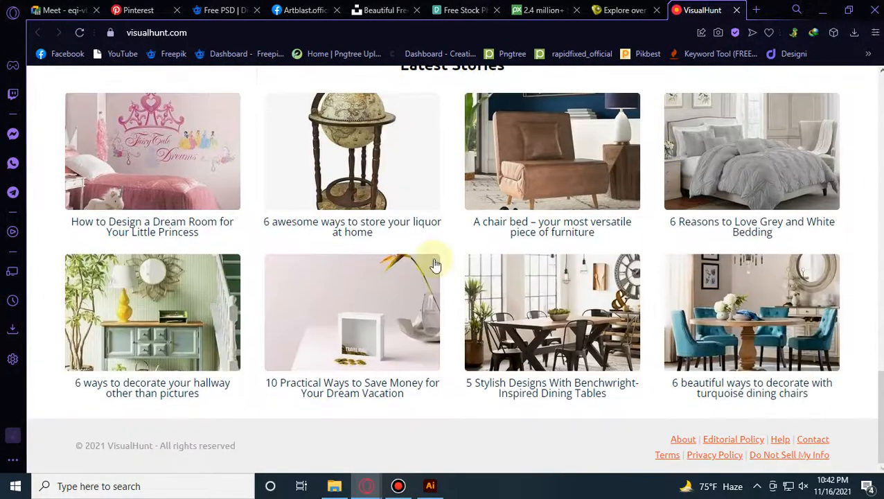
scroll(541, 246, up, 2)
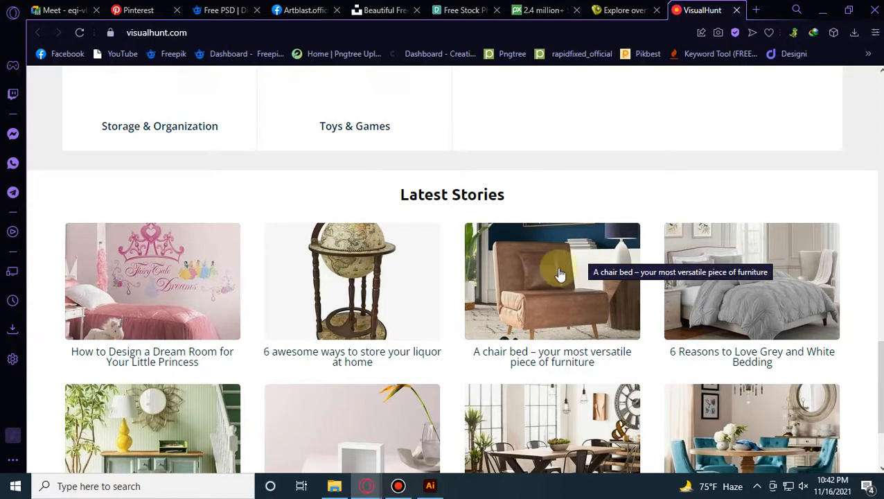
scroll(558, 274, down, 2)
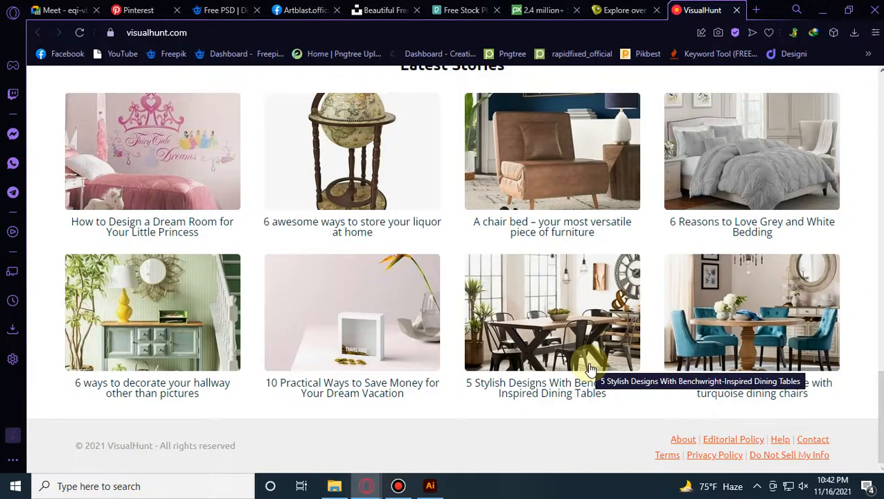
scroll(589, 364, up, 15)
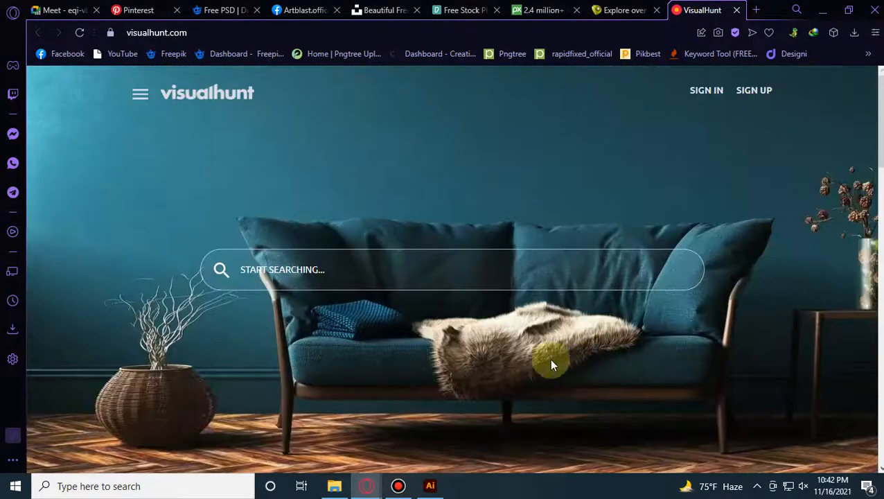
Step: Close the VisualHunt and FreeImages pages, and review the Artblast.official Facebook post listing free stock photo sites
click(737, 11)
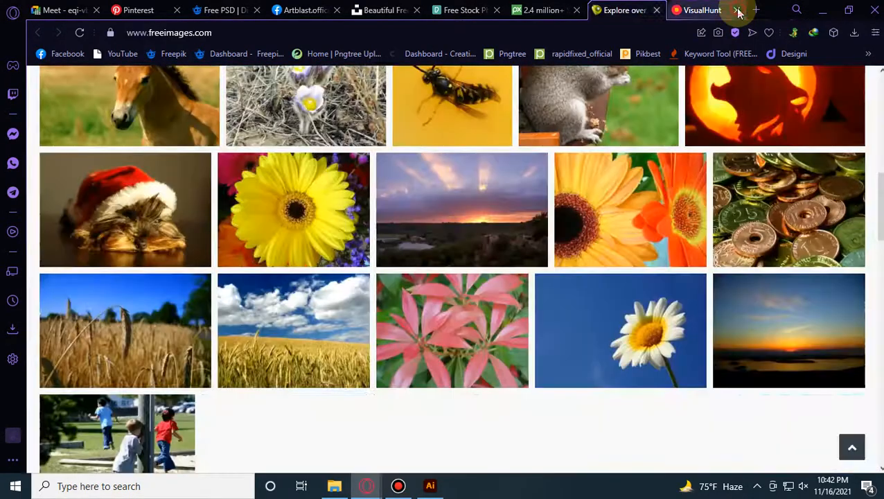
click(740, 10)
click(388, 11)
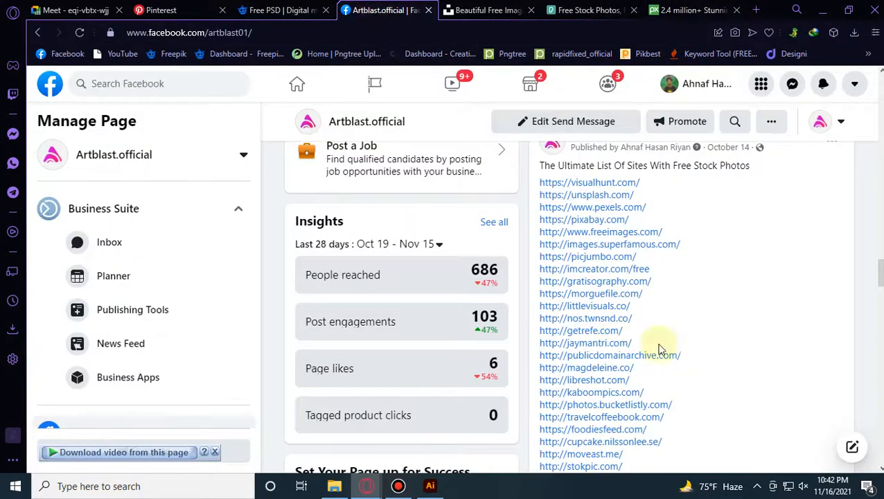
scroll(612, 270, down, 3)
scroll(591, 272, up, 3)
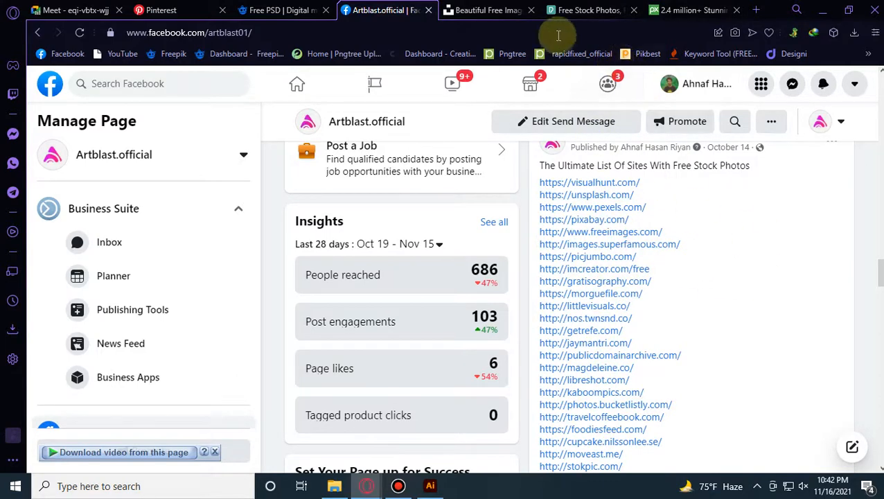
Step: Revisit the Unsplash and Pexels home pages, and browse the photo gallery on Pixabay's home page
click(485, 10)
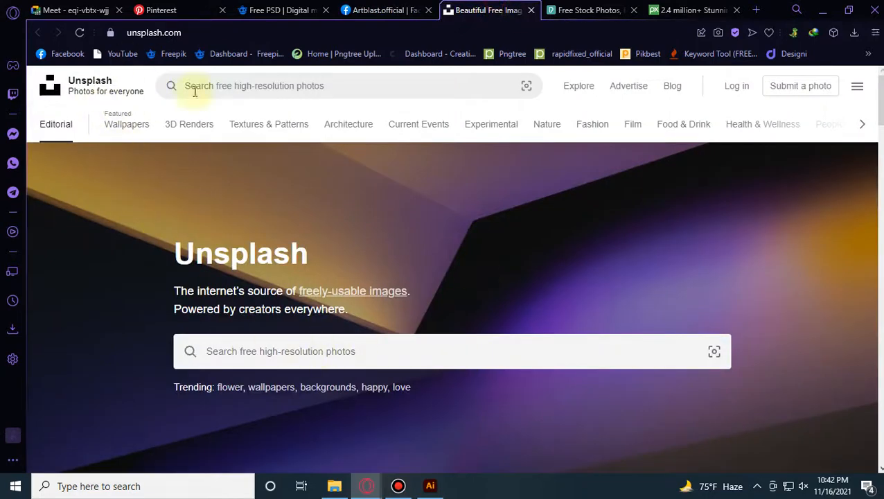
click(603, 10)
click(693, 10)
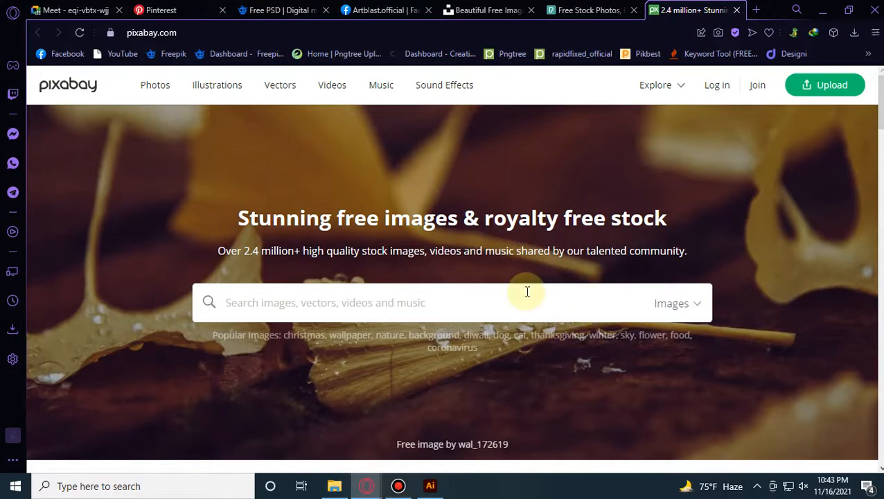
scroll(610, 253, down, 7)
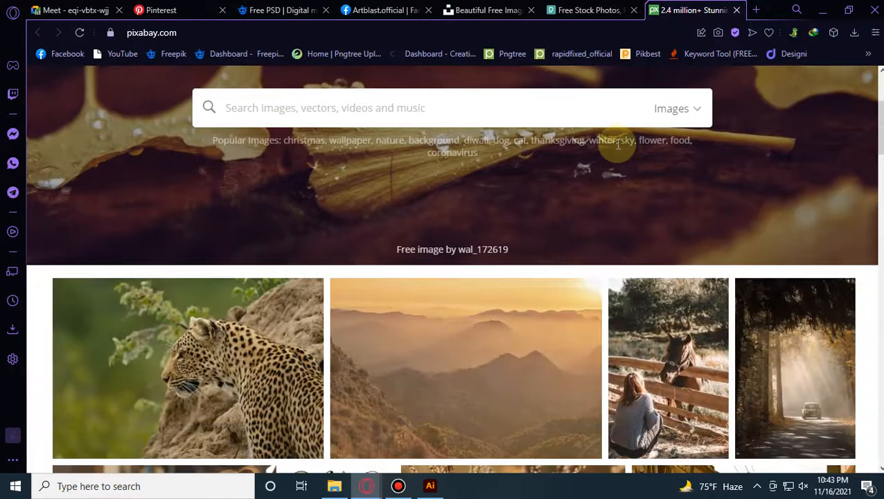
scroll(641, 244, down, 3)
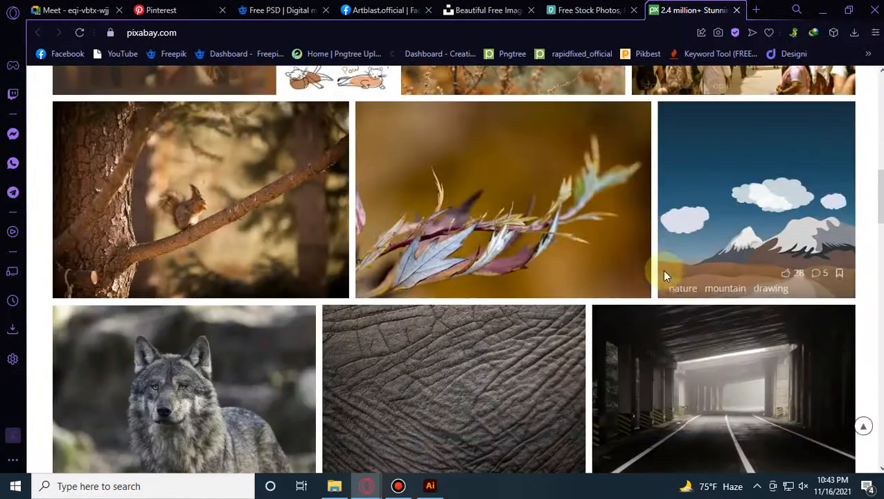
Step: Open the Pixabay photo of the squirrel on a branch and highlight "Free for commercial use" in its license information
click(251, 183)
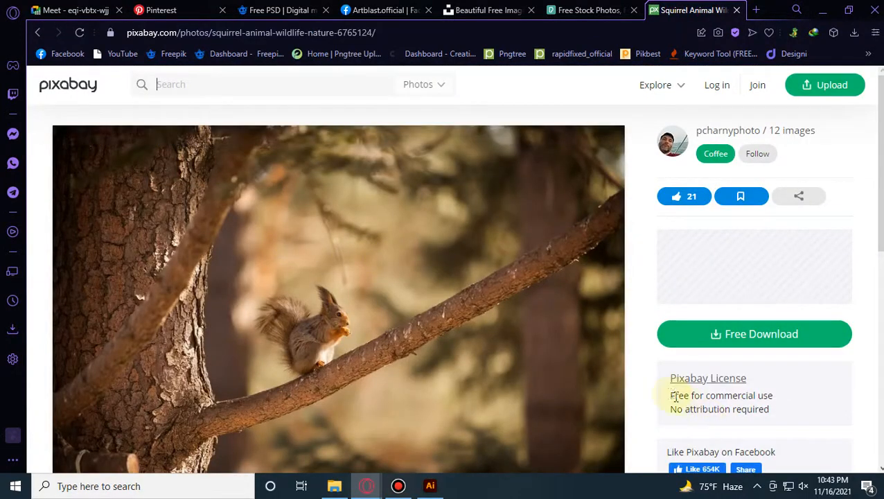
drag(671, 393, 743, 378)
triple_click(779, 390)
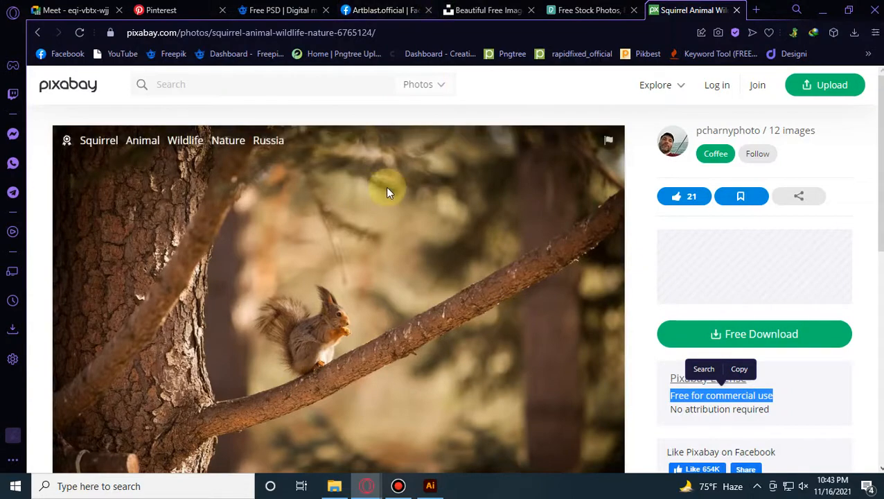
Step: Look over the squirrel photo's page and choose 5616×3744 among its free download sizes
scroll(400, 251, down, 3)
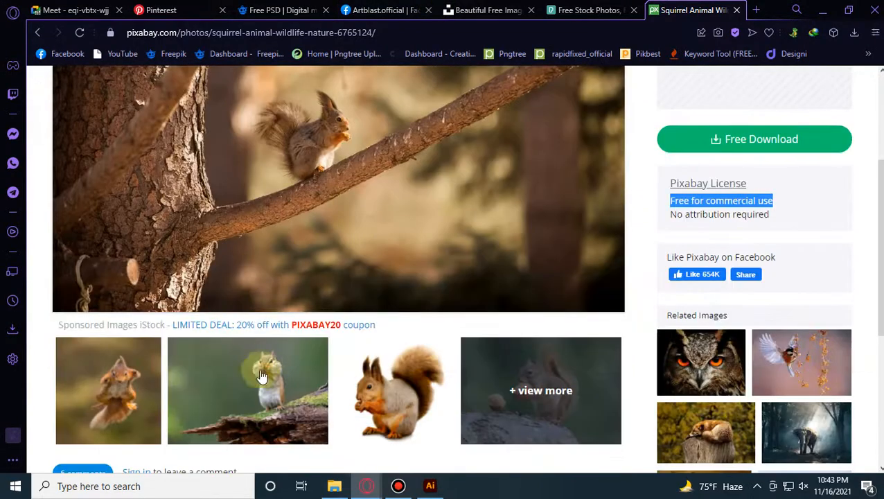
scroll(395, 310, down, 1)
scroll(388, 222, up, 2)
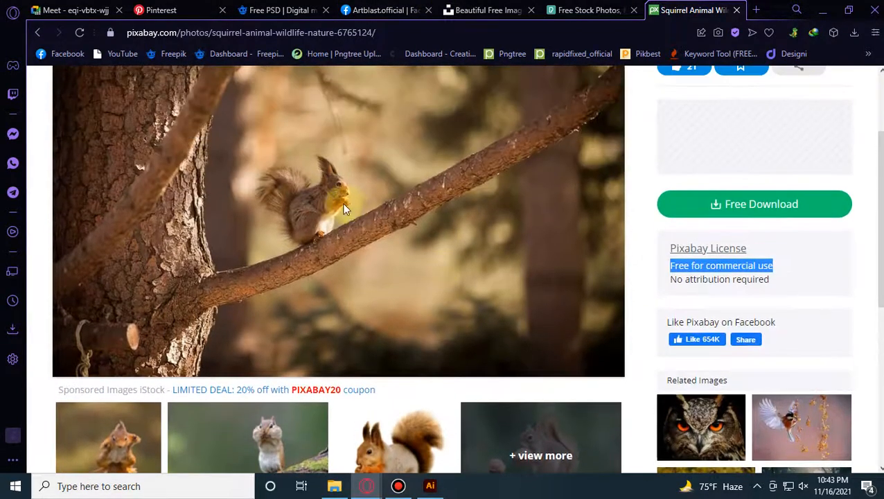
scroll(363, 142, up, 2)
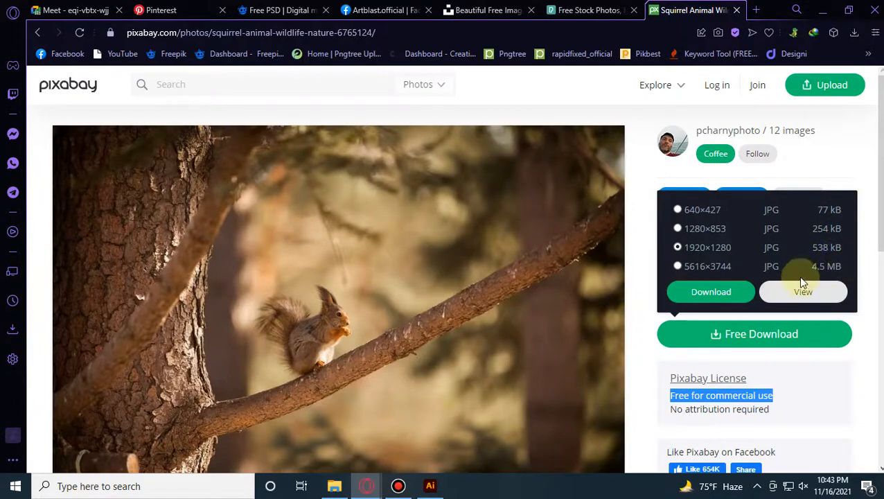
click(680, 269)
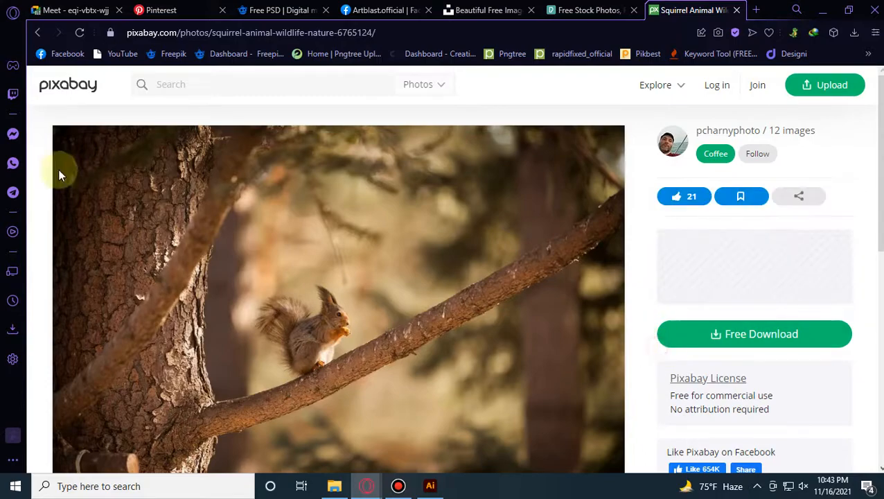
Step: Browse the photo galleries on Pexels and Unsplash, and view the trending search topics on Pexels
click(562, 10)
scroll(366, 260, down, 15)
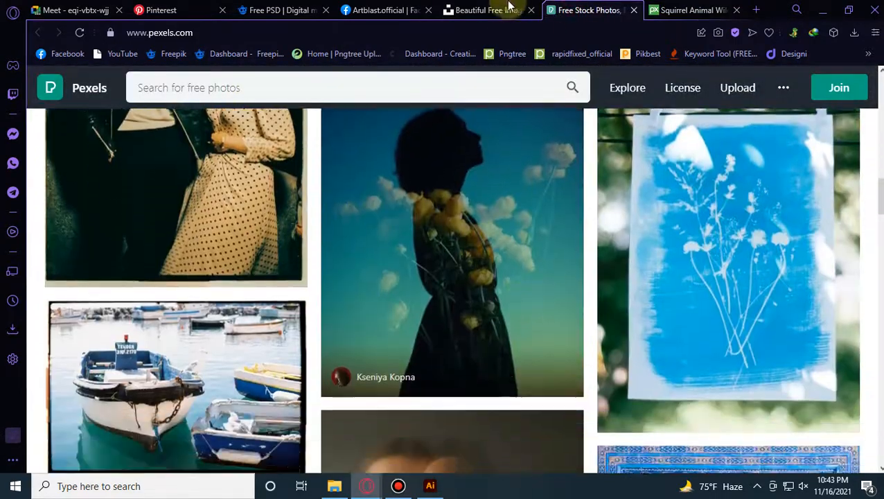
click(517, 11)
scroll(361, 361, down, 4)
scroll(430, 326, down, 3)
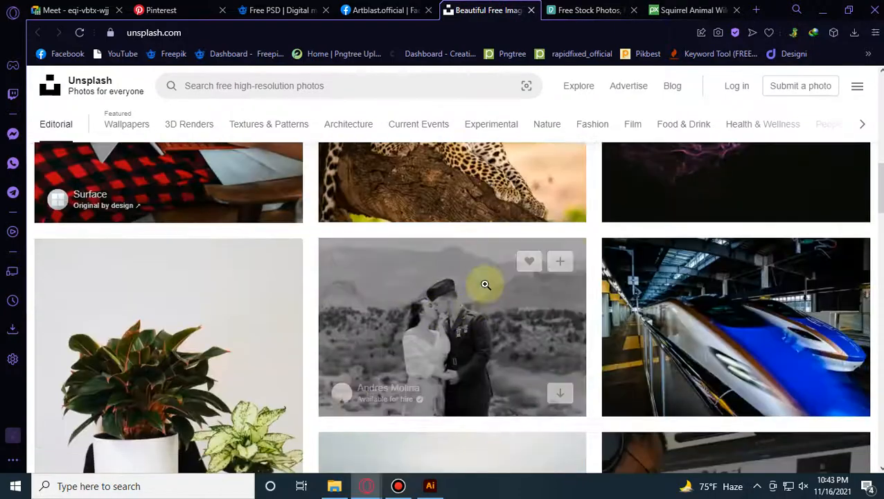
click(575, 9)
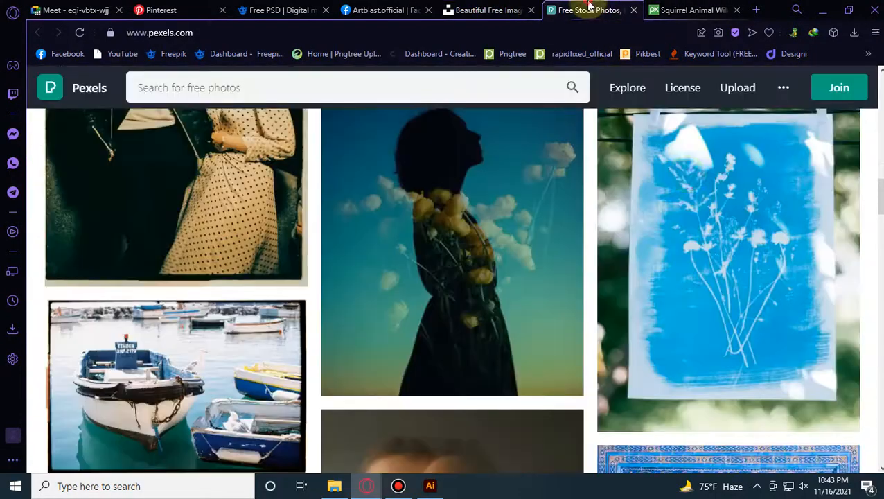
scroll(671, 316, down, 5)
scroll(671, 316, up, 10)
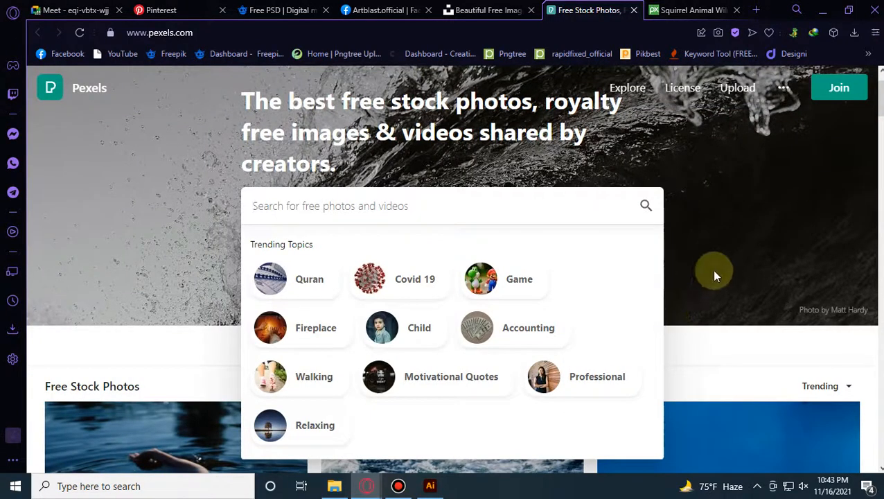
click(768, 374)
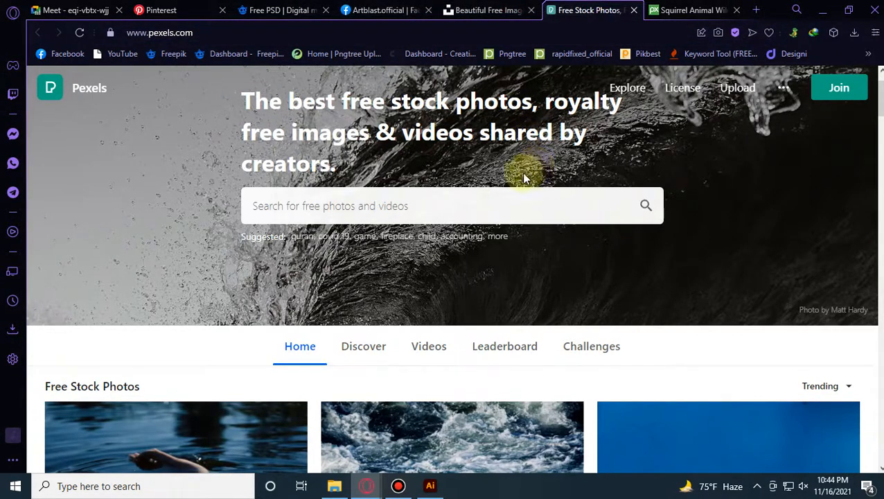
Step: Return to Freepik, replace the digital marketing template preview with the Orange annual report template, and examine its layout
click(489, 10)
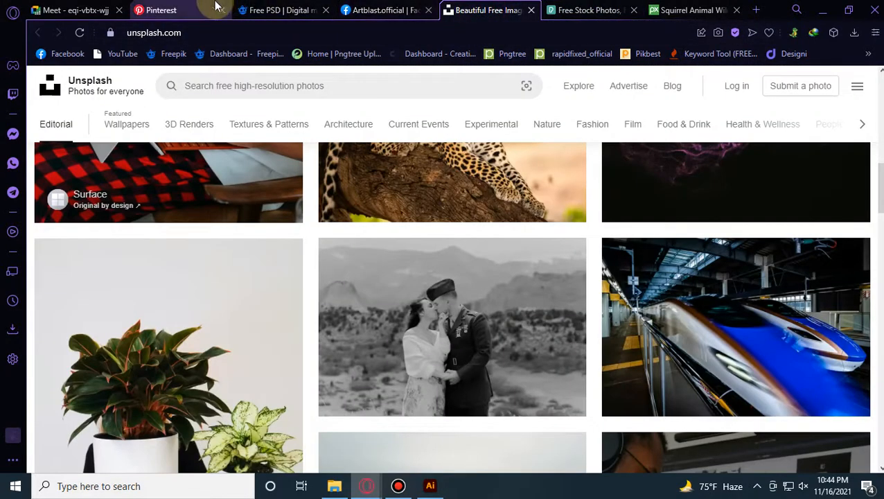
click(279, 10)
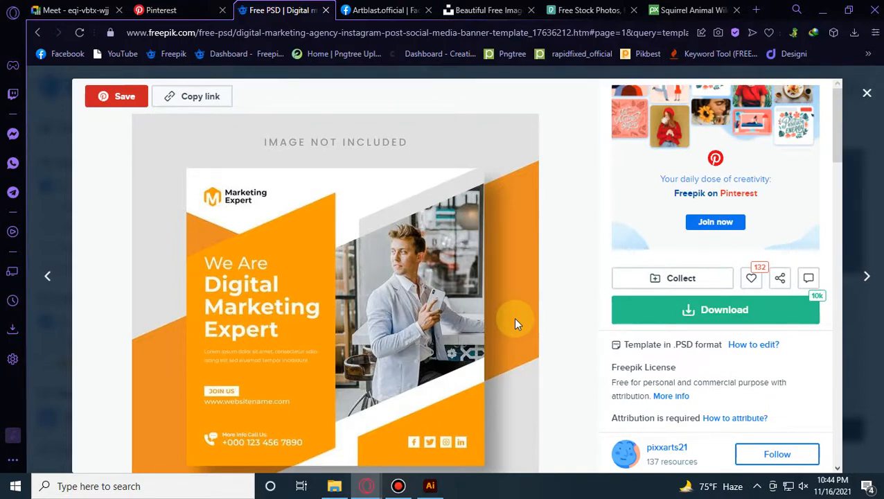
click(867, 92)
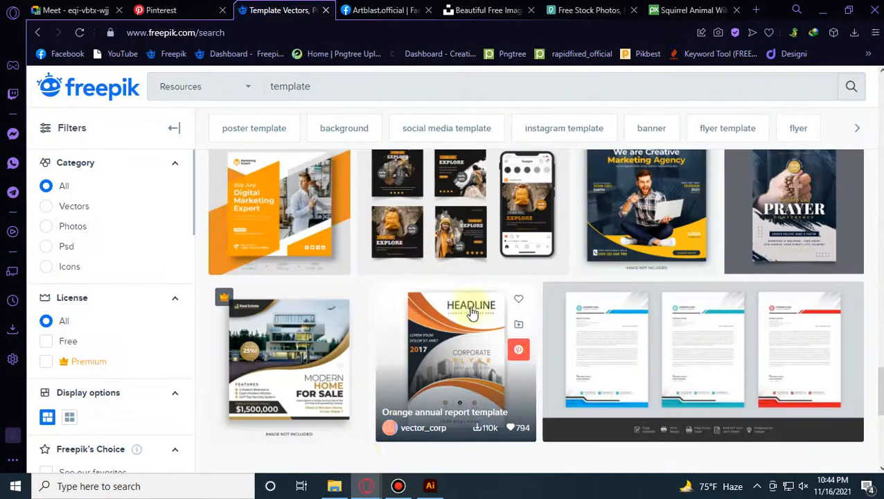
click(432, 372)
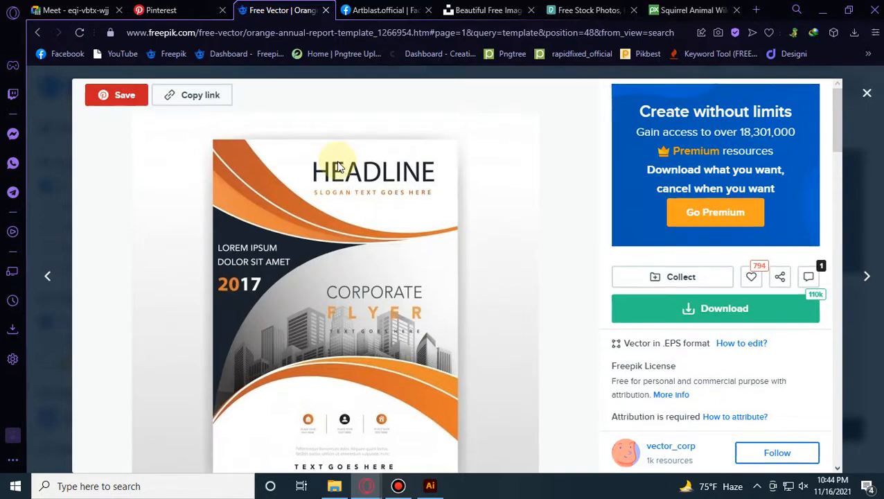
scroll(338, 166, down, 2)
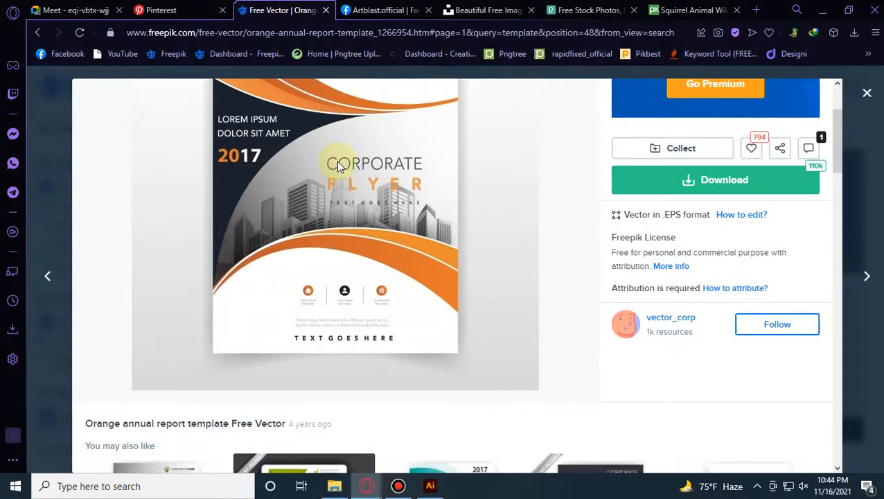
scroll(338, 166, up, 2)
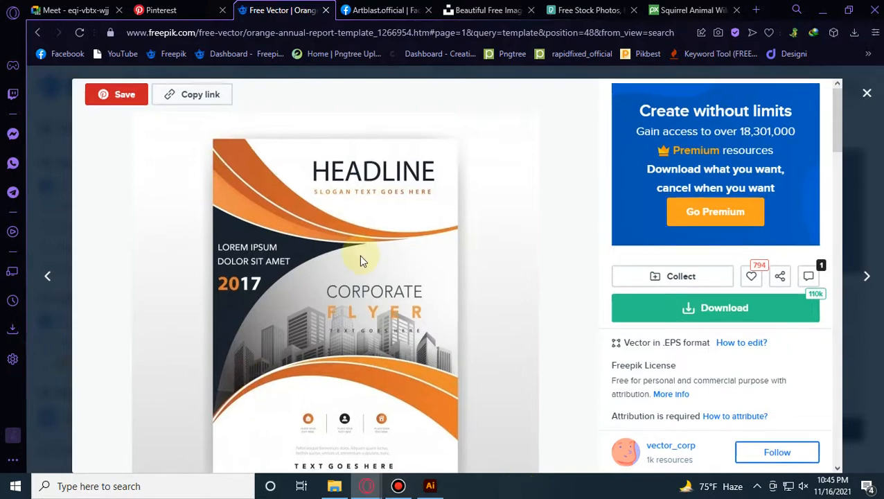
Step: Review the Orange annual report template's cover design and close its preview
scroll(489, 311, down, 3)
scroll(489, 315, up, 2)
scroll(489, 314, up, 2)
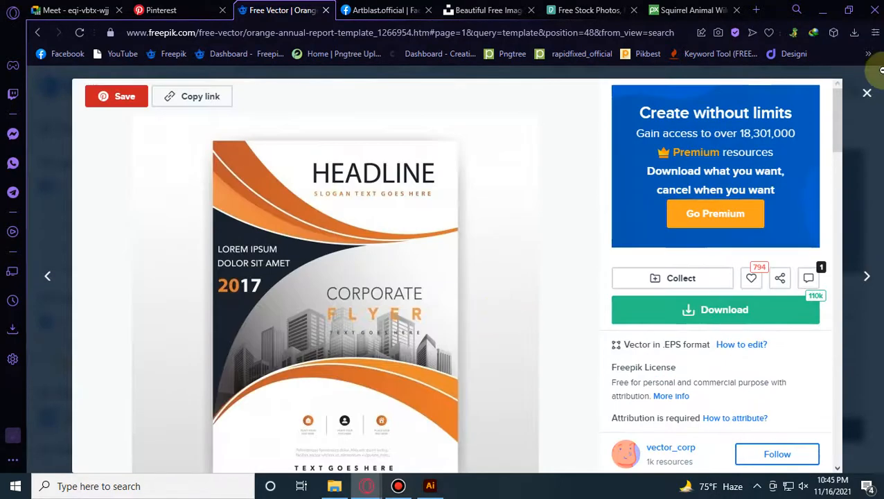
click(866, 94)
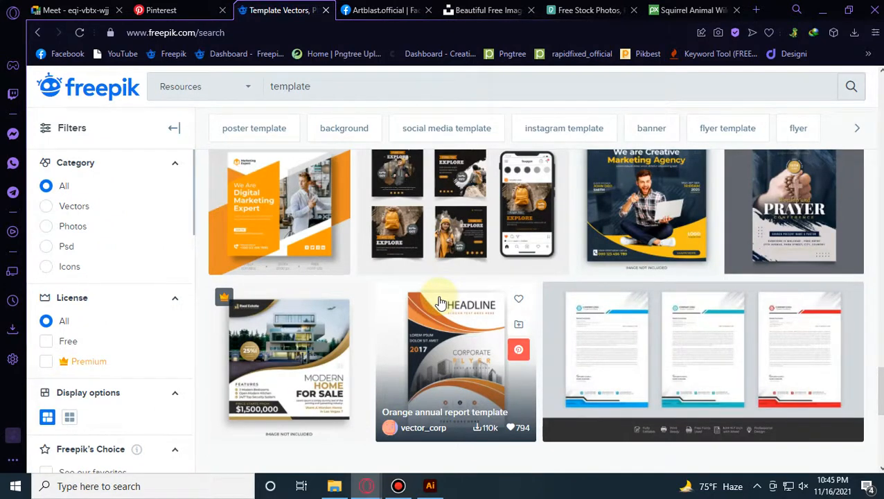
Step: Open the purple Food social media promotion template and examine its layout, PSD format and editable-file details
scroll(440, 298, up, 4)
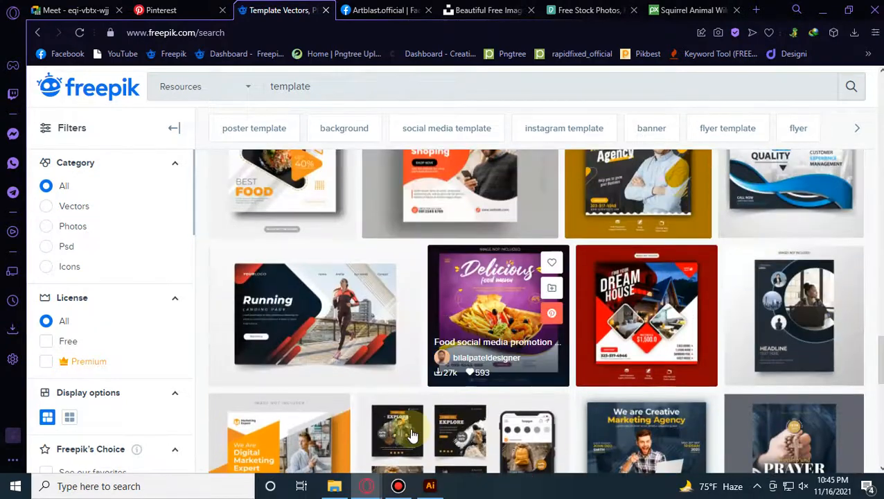
click(471, 331)
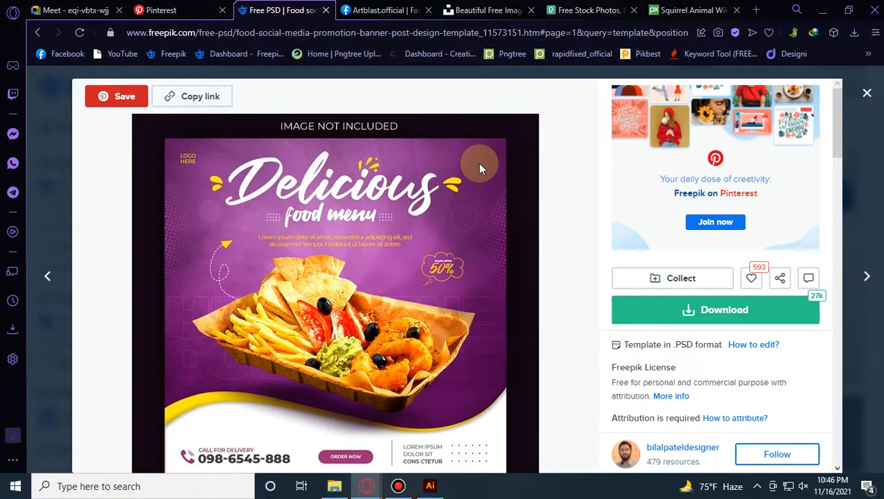
scroll(311, 149, down, 1)
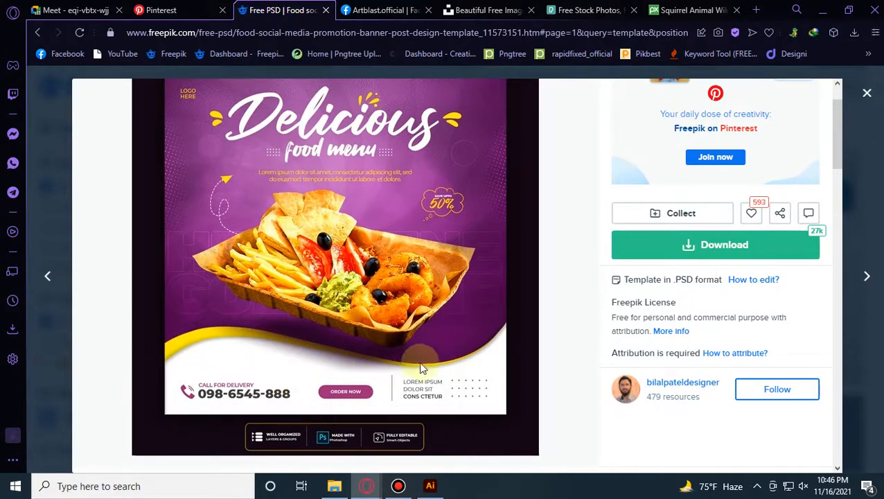
scroll(386, 332, up, 1)
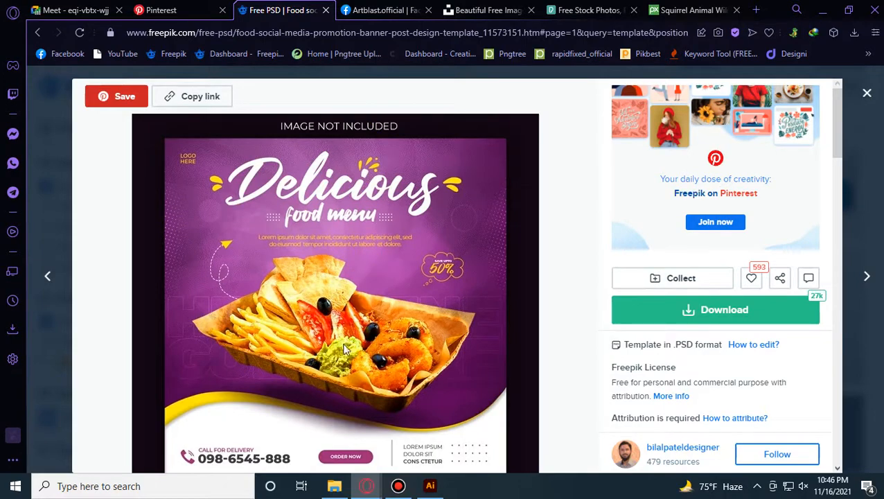
scroll(326, 284, down, 3)
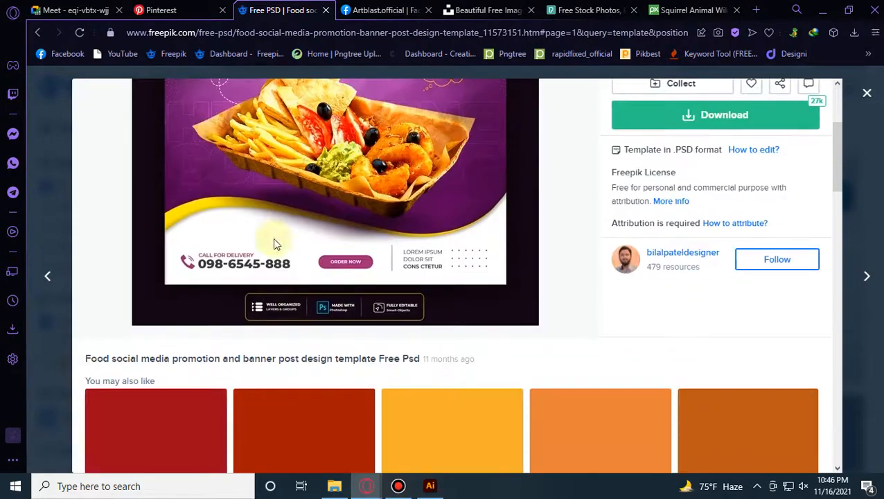
scroll(382, 178, up, 3)
scroll(244, 303, down, 3)
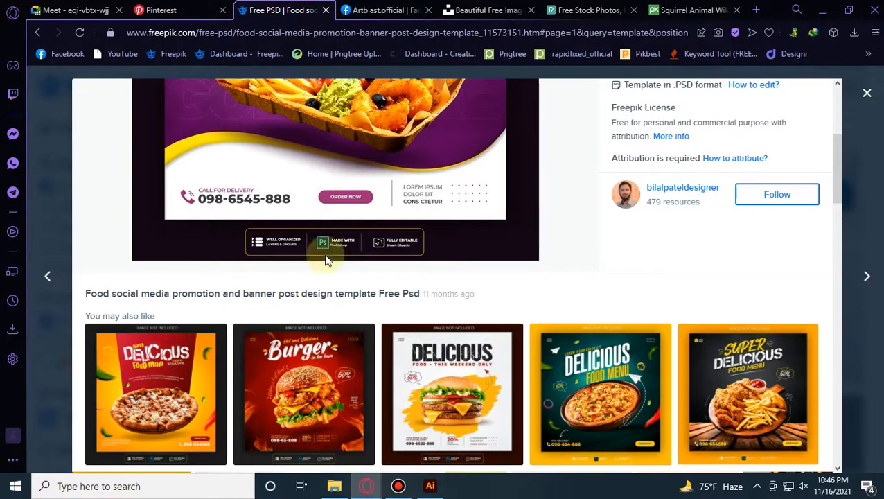
scroll(302, 310, up, 3)
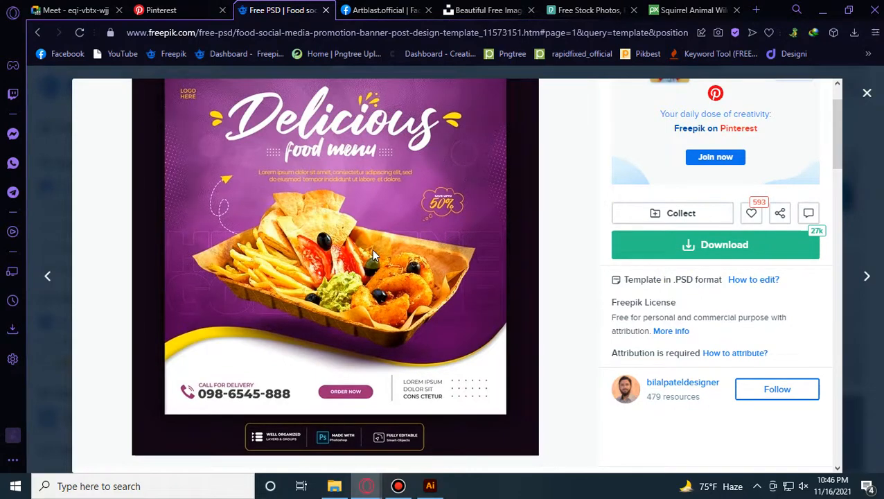
Step: Close the food template preview and browse the surrounding designs in the Freepik template results
click(866, 92)
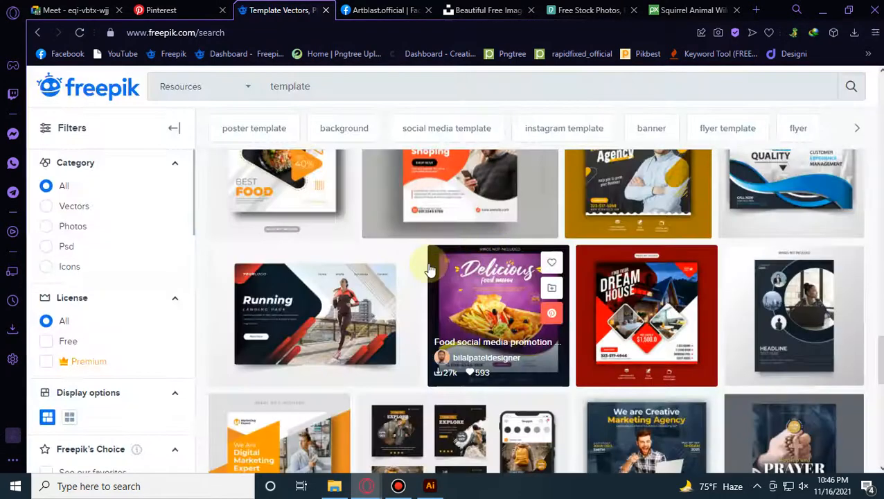
scroll(575, 404, down, 1)
scroll(575, 404, down, 2)
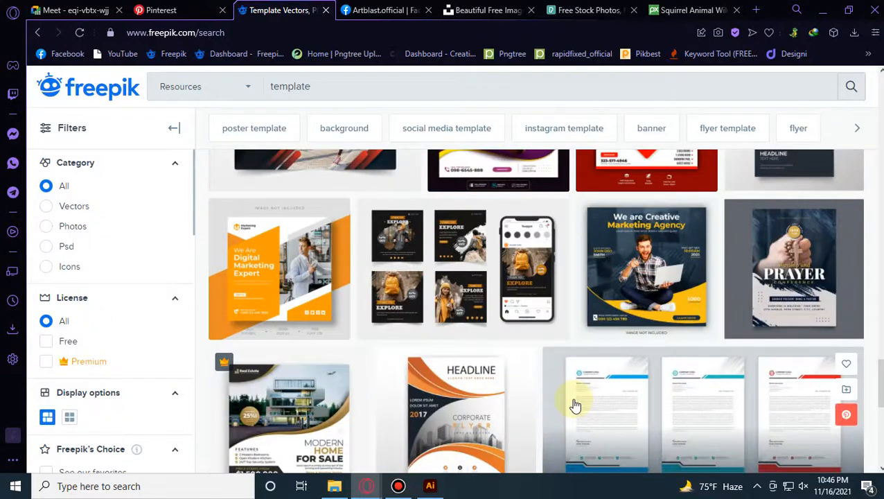
scroll(574, 405, down, 4)
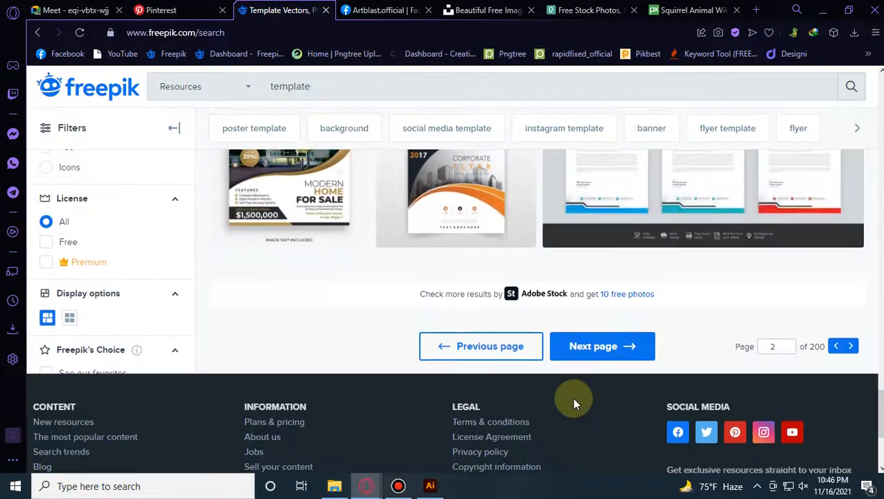
scroll(574, 405, up, 5)
scroll(574, 404, up, 1)
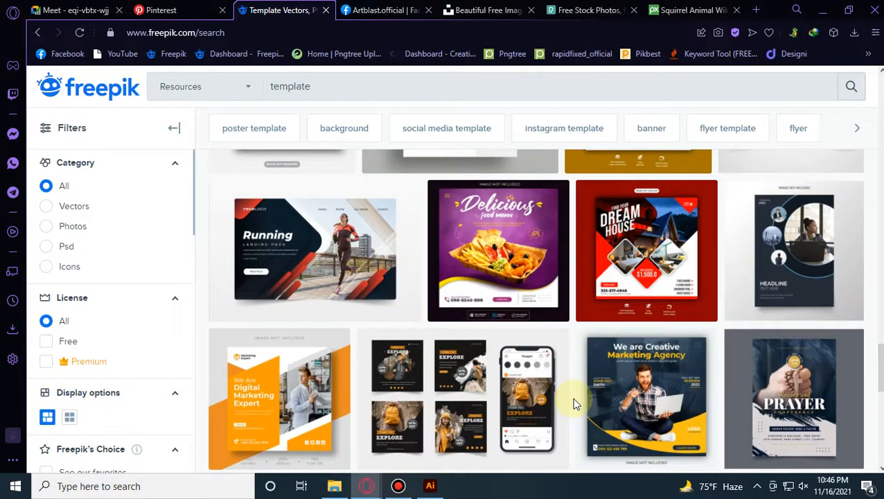
click(313, 243)
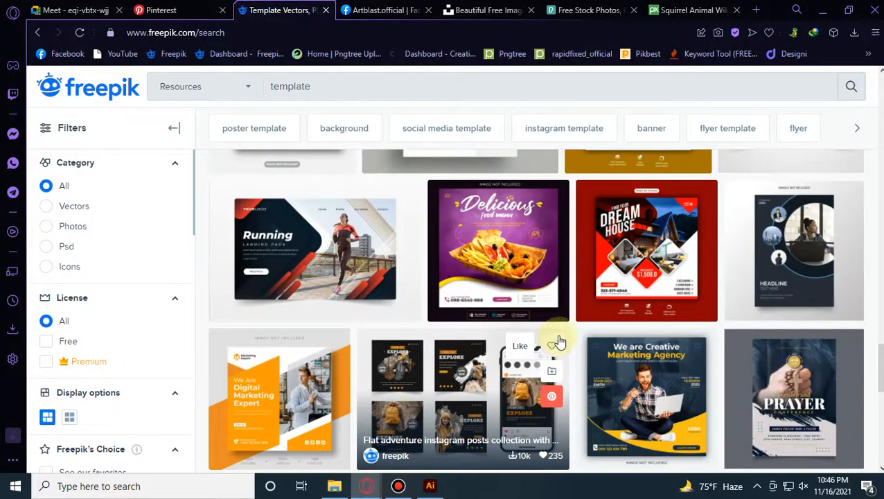
scroll(582, 346, up, 3)
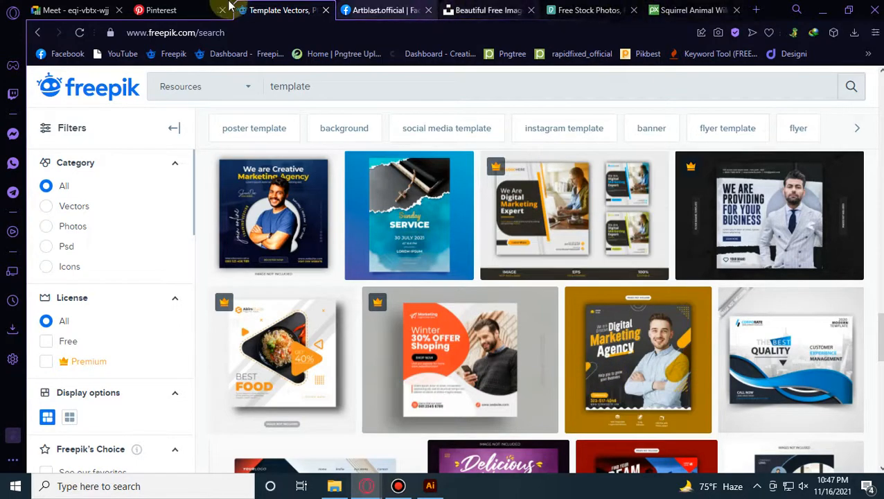
Step: Switch to Pinterest and browse the "flyer frame" pins for frame shapes, poster mockups and flyer layouts
click(208, 10)
scroll(272, 342, down, 4)
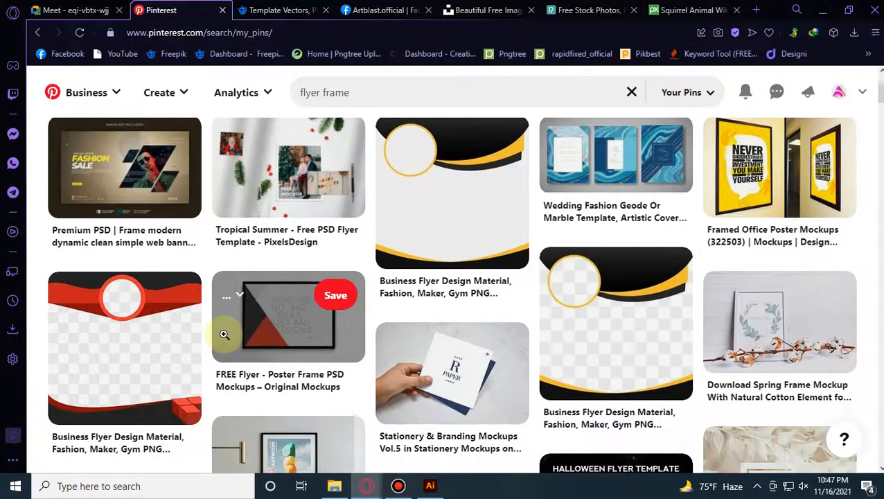
scroll(223, 335, down, 5)
scroll(223, 334, down, 5)
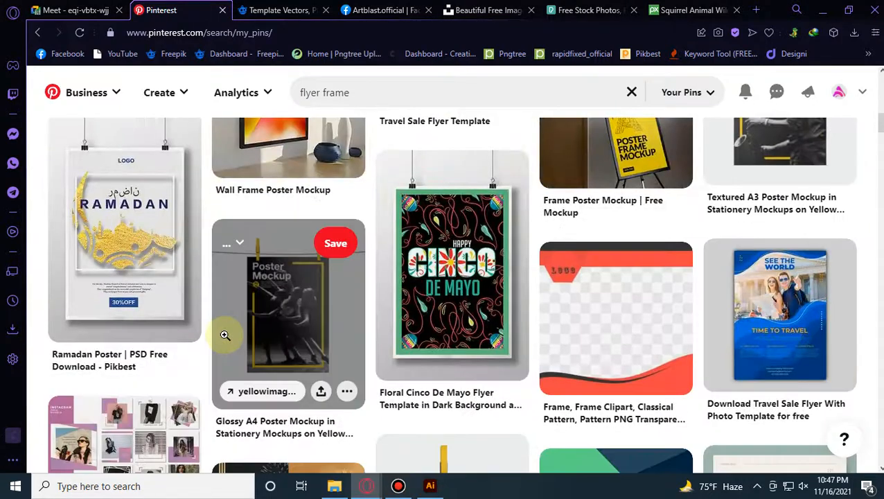
scroll(224, 335, down, 10)
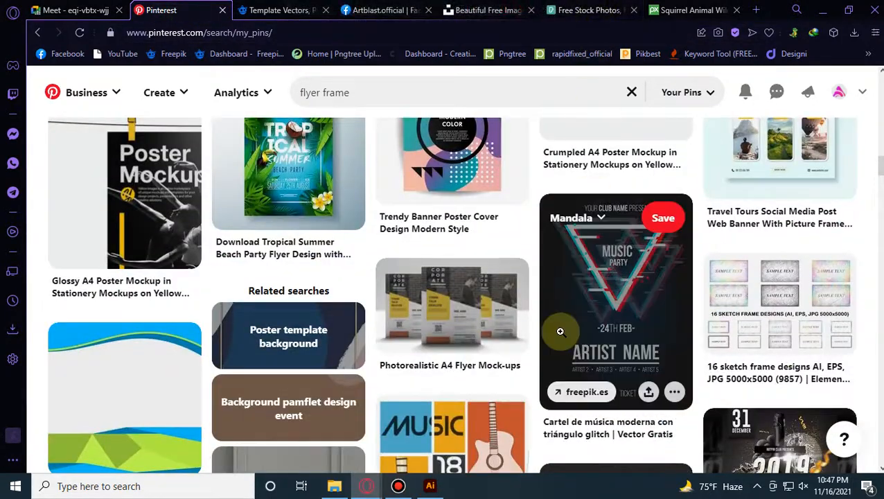
scroll(567, 219, down, 5)
scroll(566, 219, down, 8)
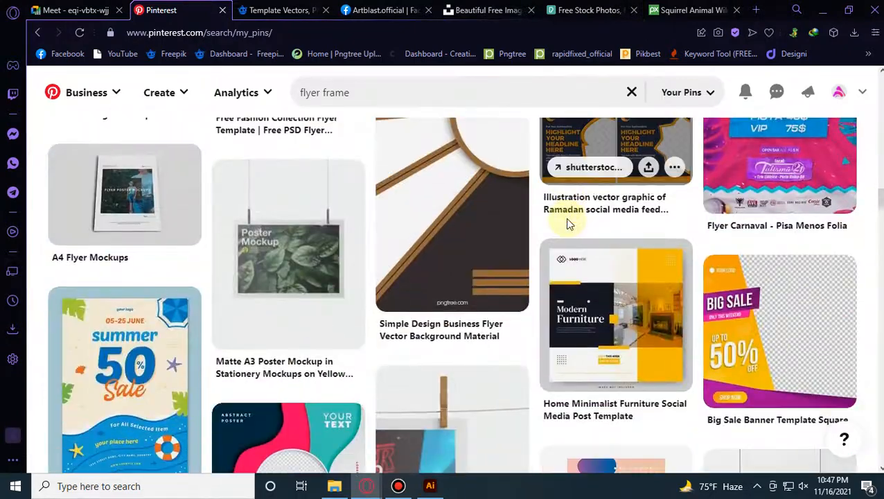
scroll(564, 220, down, 4)
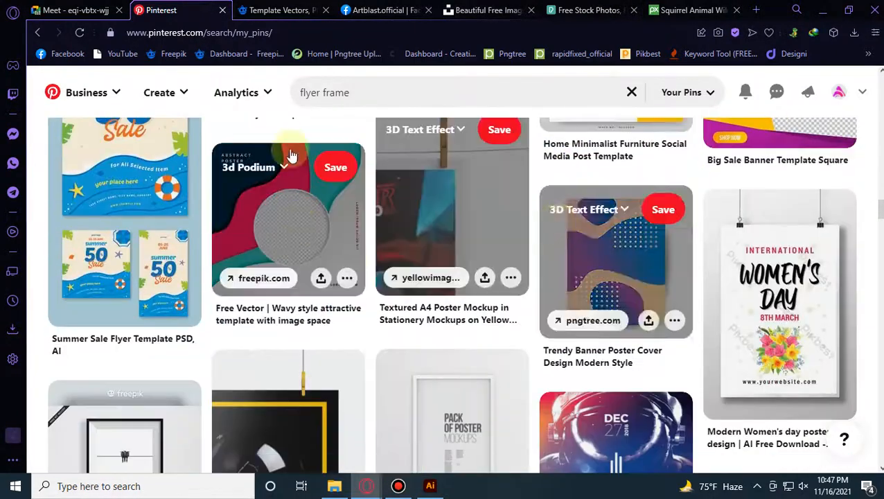
mouse_move(663, 205)
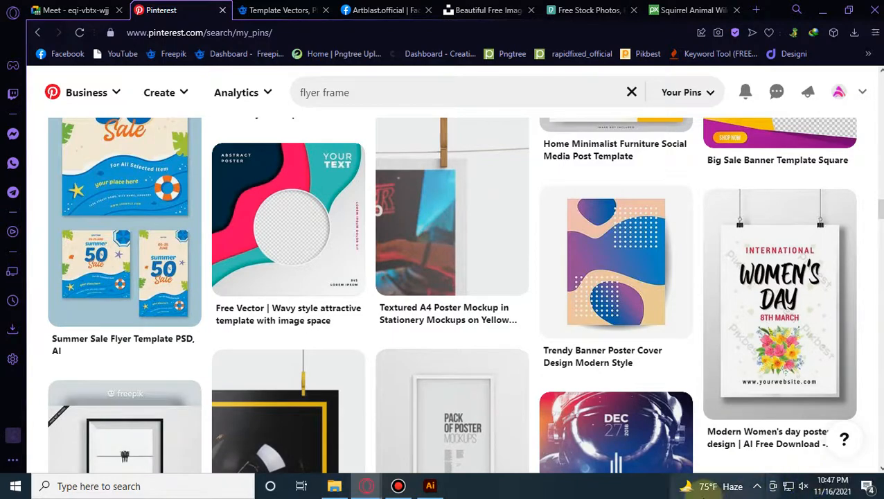
Step: Examine the blue curve frame template pin from rawpixel.com, including its corner curves and description
click(398, 486)
click(567, 91)
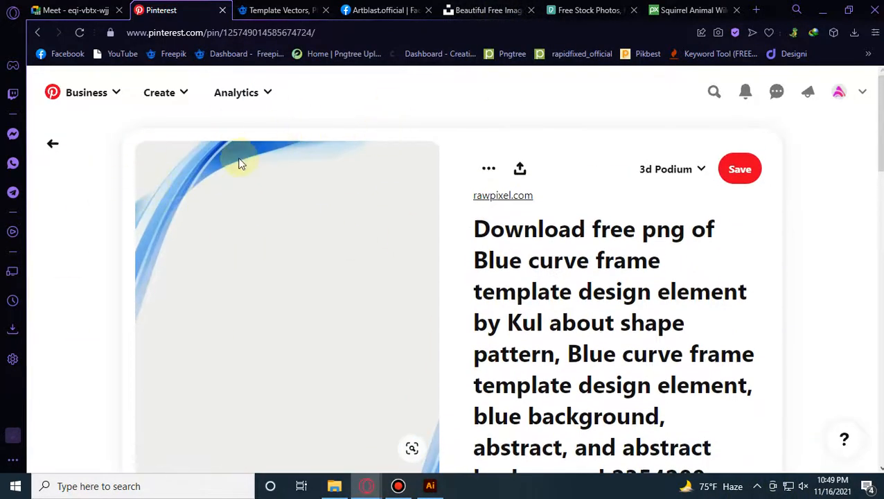
scroll(485, 194, down, 4)
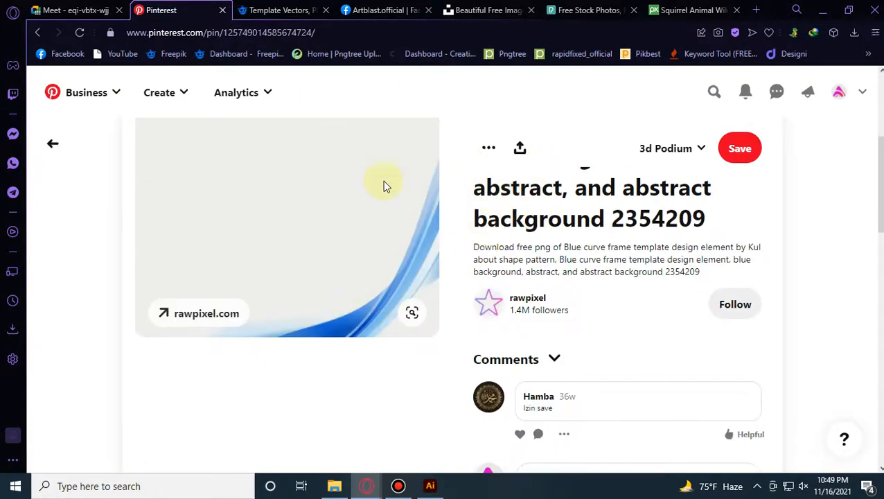
scroll(377, 248, up, 4)
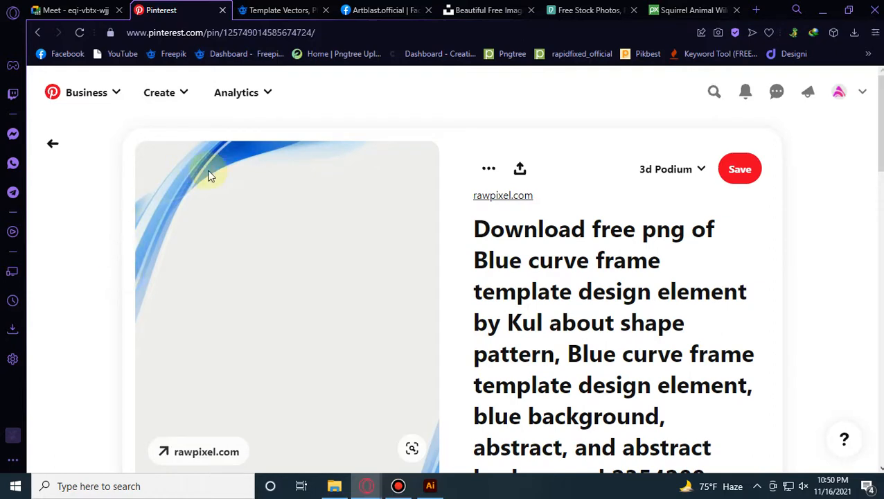
scroll(212, 214, down, 3)
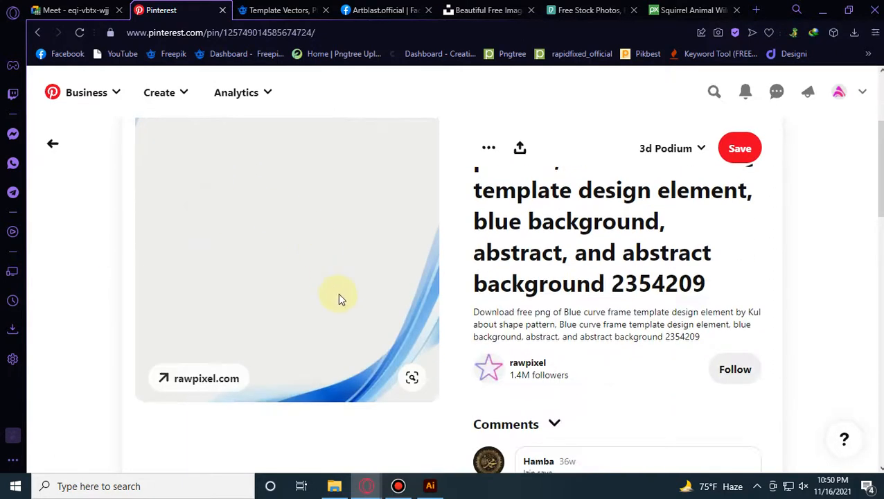
scroll(345, 306, up, 3)
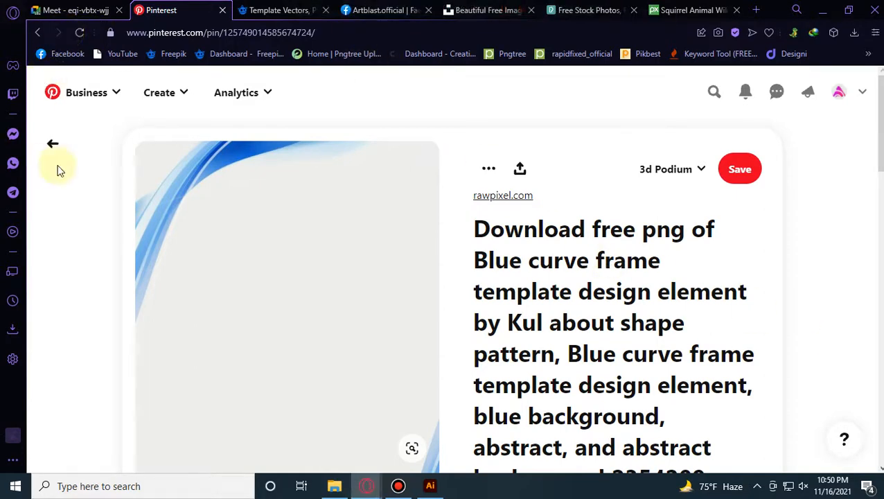
scroll(314, 210, down, 3)
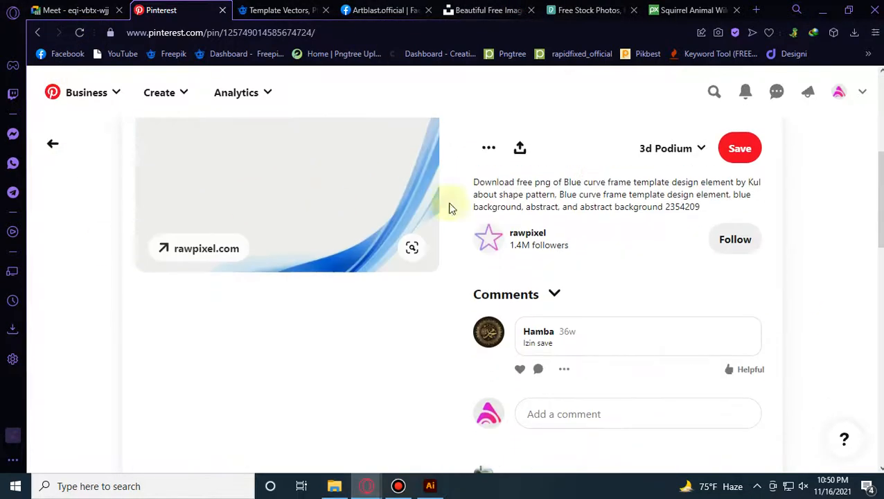
scroll(314, 352, up, 5)
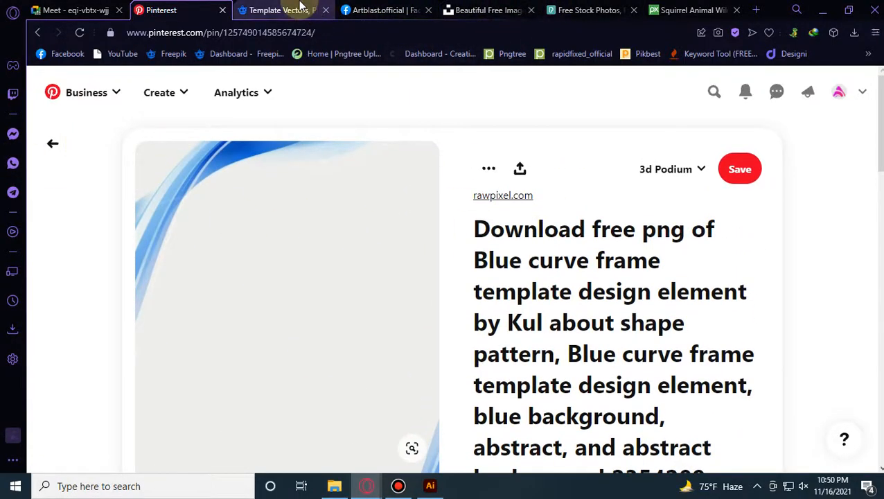
Step: Return to the Freepik template results, open the orange Digital marketing agency Instagram post template and examine its layout
click(300, 9)
scroll(388, 325, down, 5)
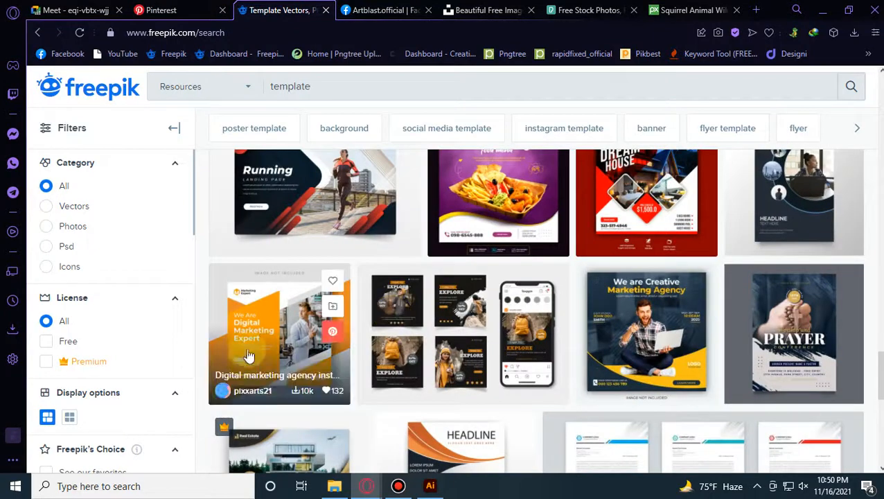
click(277, 331)
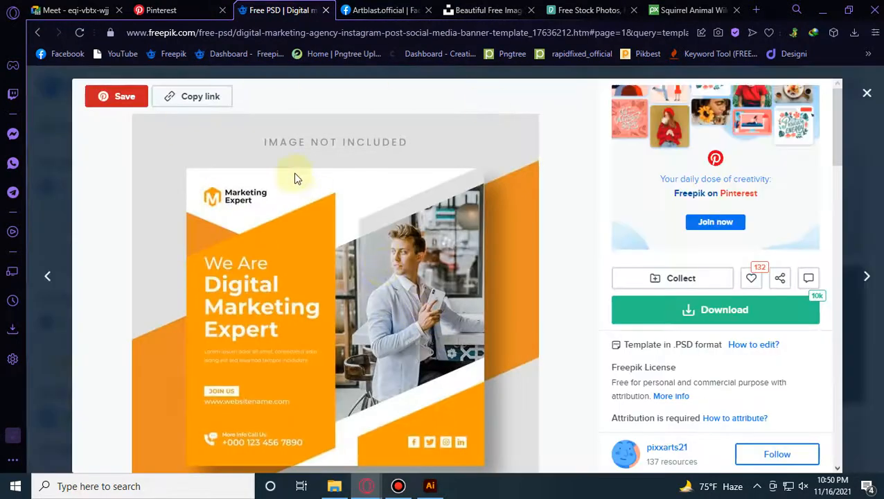
scroll(370, 185, down, 4)
scroll(369, 186, up, 3)
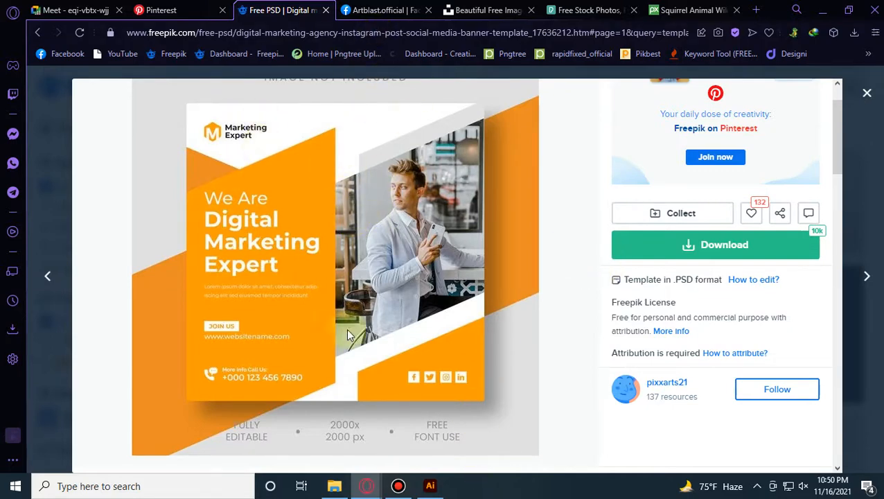
Step: Switch to Illustrator, create a 1000 × 1000 px RGB document and draw a rectangle about 652 × 652 px on the artboard
click(426, 488)
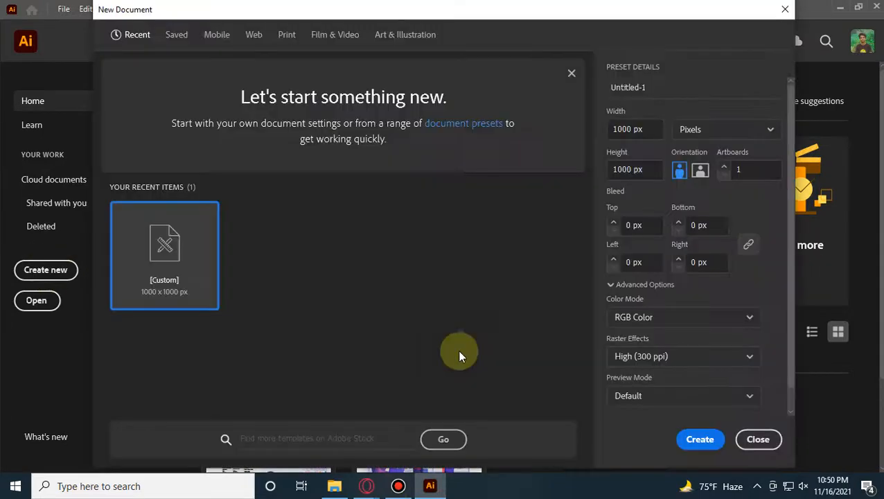
click(701, 439)
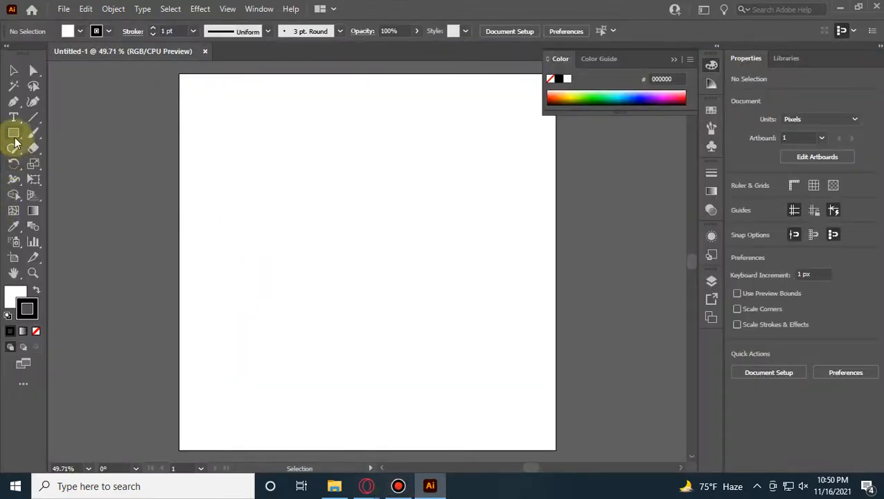
click(14, 135)
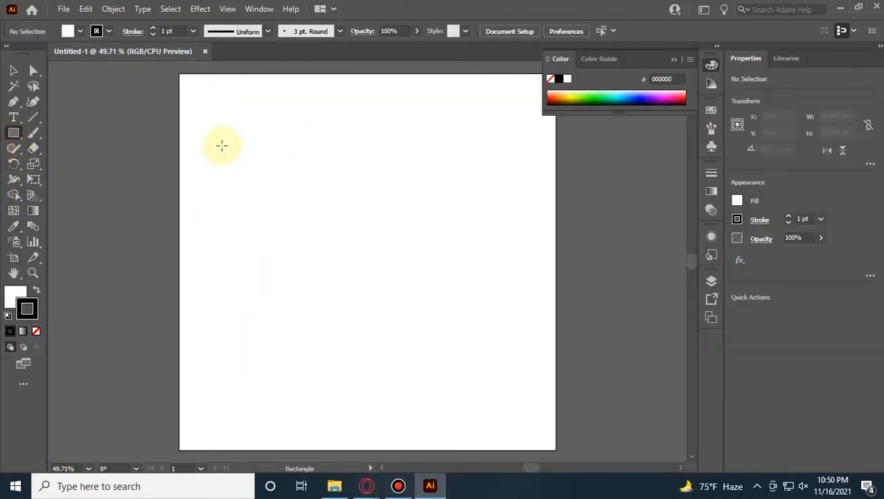
drag(222, 146, 468, 390)
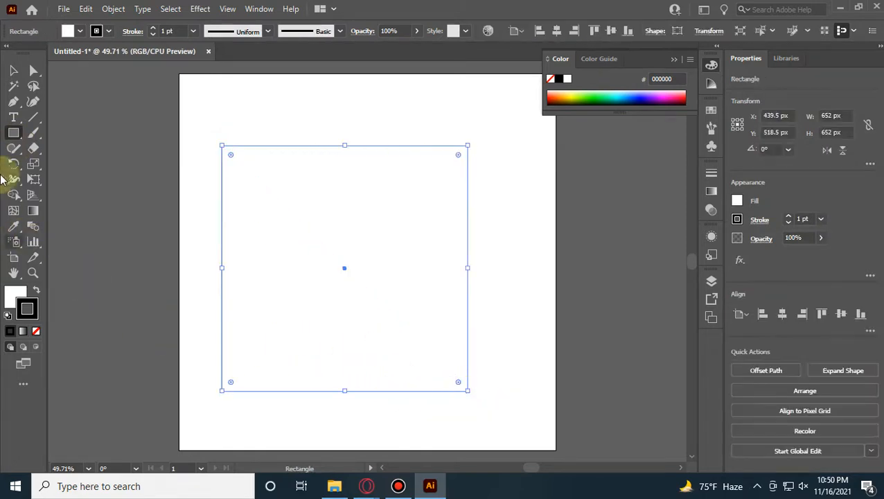
Step: Remove the rectangle's stroke and fill it with the dusty pink D1AEAE
click(36, 330)
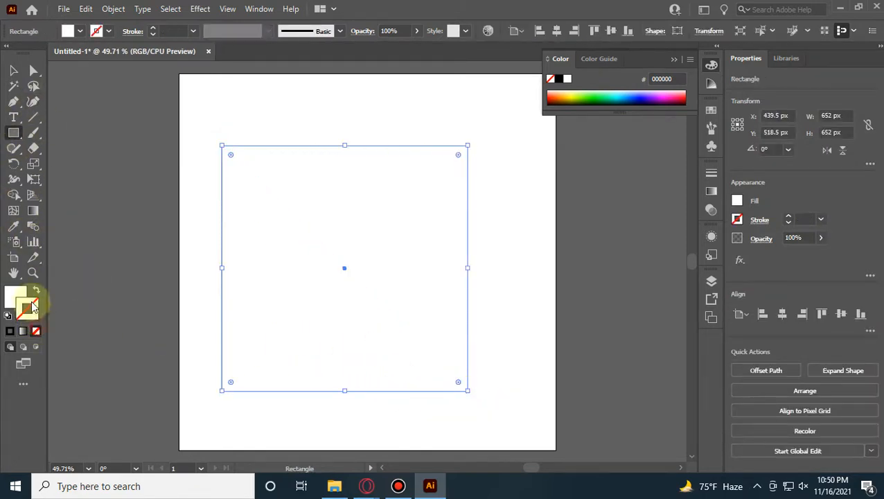
double_click(17, 296)
mouse_move(332, 178)
mouse_down()
mouse_move(322, 165)
mouse_move(345, 138)
mouse_move(324, 180)
mouse_move(299, 185)
mouse_up()
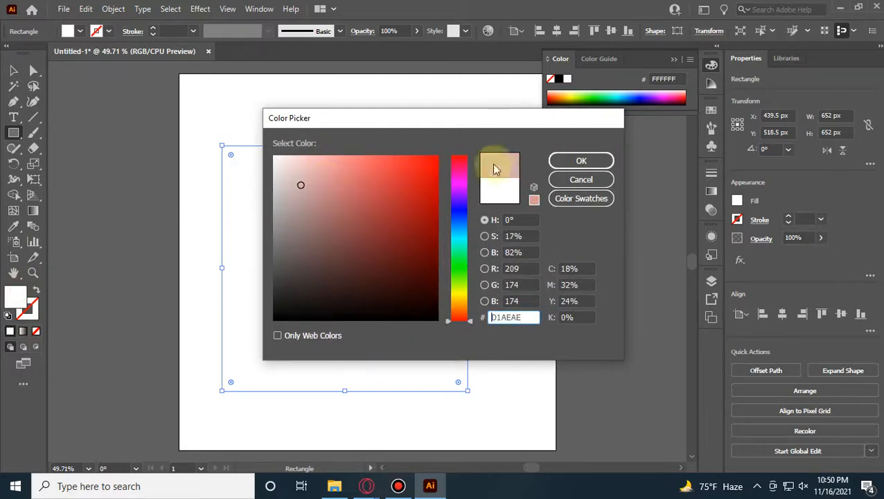
click(580, 162)
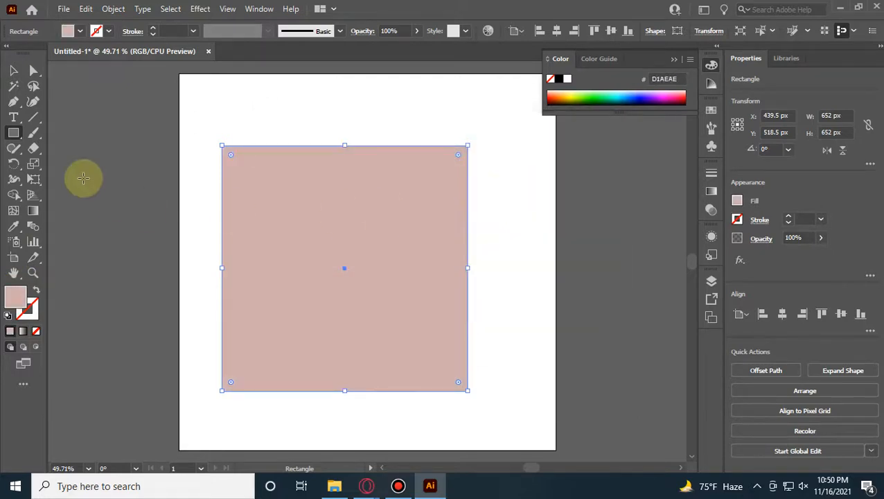
Step: Slant the rectangle's right edge with Direct Selection, moving its upper corner outward and its lower corner inward to about X 698 px
click(29, 75)
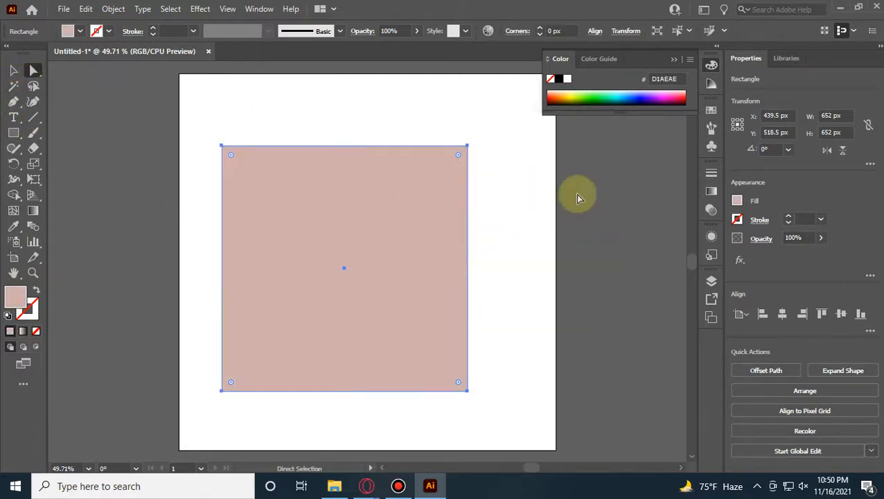
click(467, 147)
drag(486, 148, 525, 146)
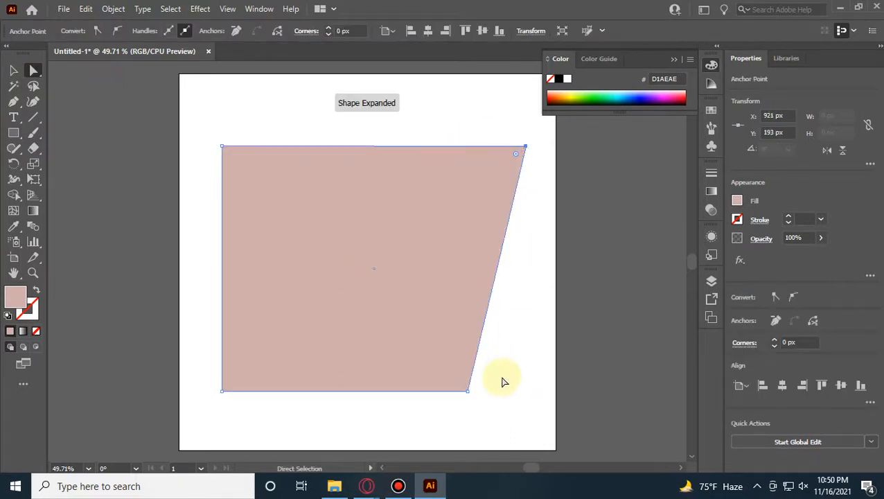
drag(466, 392, 442, 387)
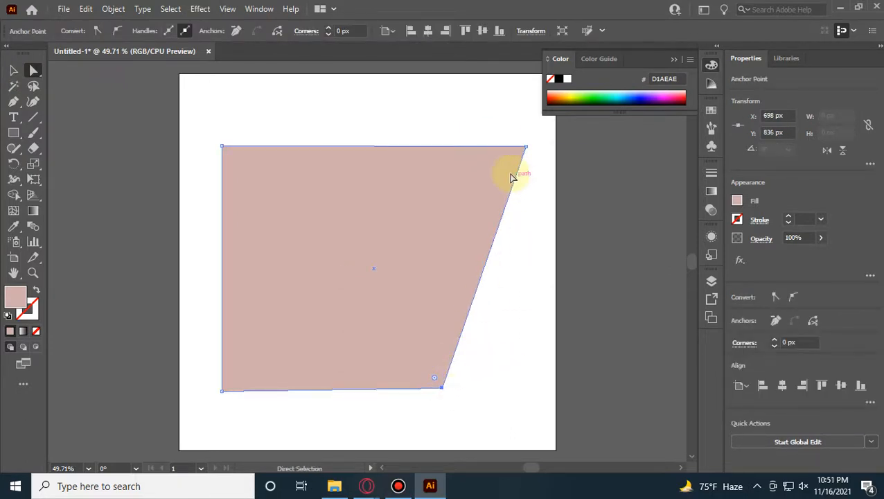
drag(525, 148, 510, 147)
click(13, 70)
click(98, 145)
Step: Move the slanted pink shape left so that its straight side lies flush with the artboard's left edge
scroll(179, 204, up, 1)
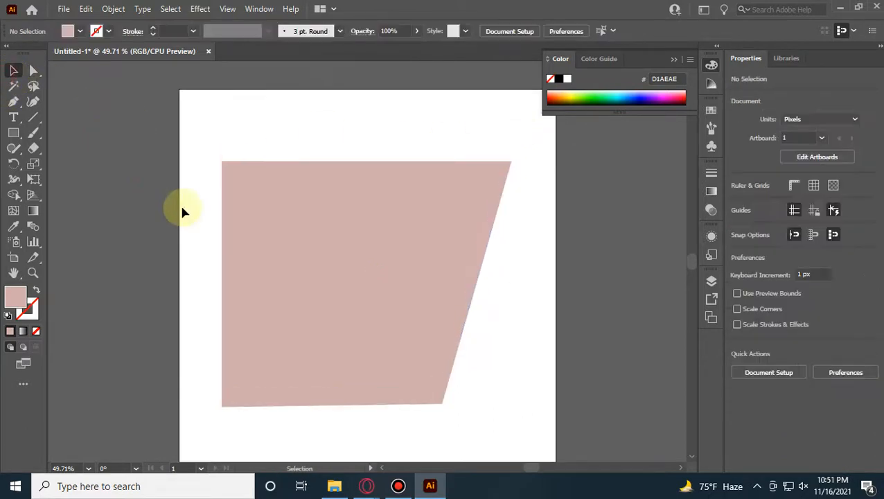
scroll(181, 203, down, 3)
drag(437, 202, 393, 192)
scroll(521, 216, up, 2)
click(535, 218)
scroll(534, 219, down, 1)
scroll(534, 223, down, 1)
Step: Duplicate the pink shape up and to the right, and fill the copy with light gray CCCCCC
drag(375, 264, 405, 216)
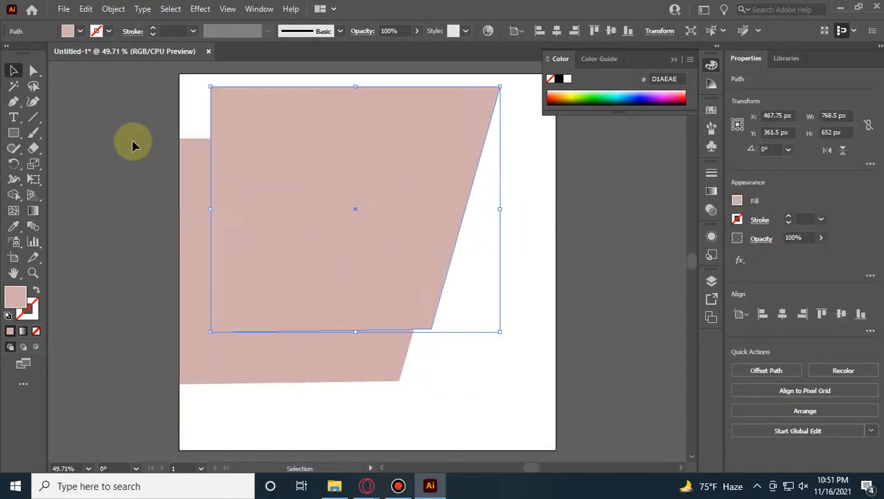
click(80, 31)
click(95, 92)
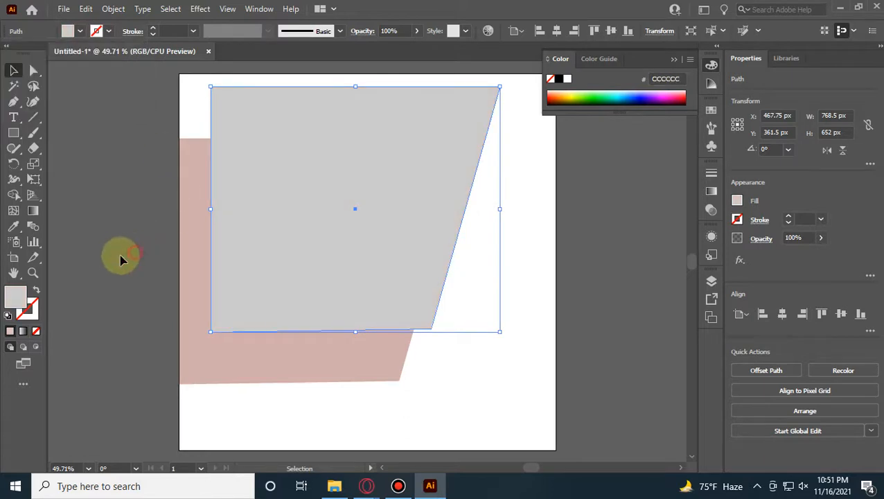
click(121, 257)
Step: Send the gray copy to the back and offset it slightly above and to the right of the pink shape
drag(346, 211, 354, 214)
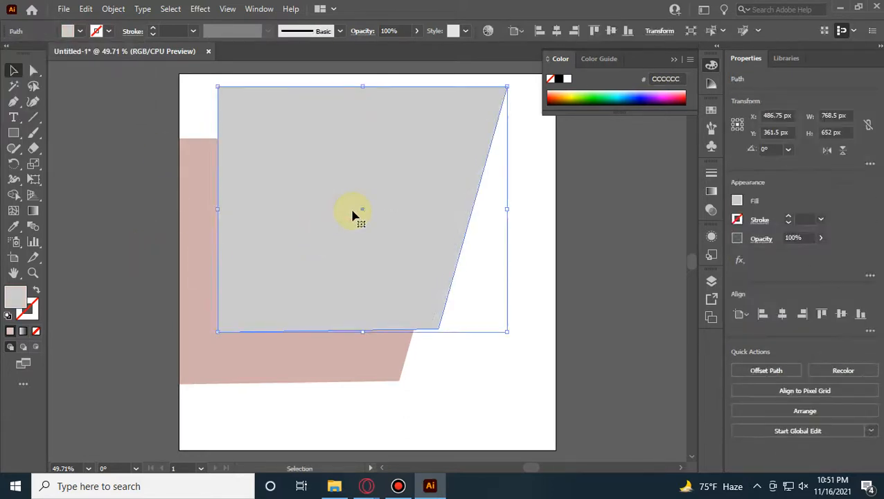
right_click(352, 212)
mouse_move(479, 408)
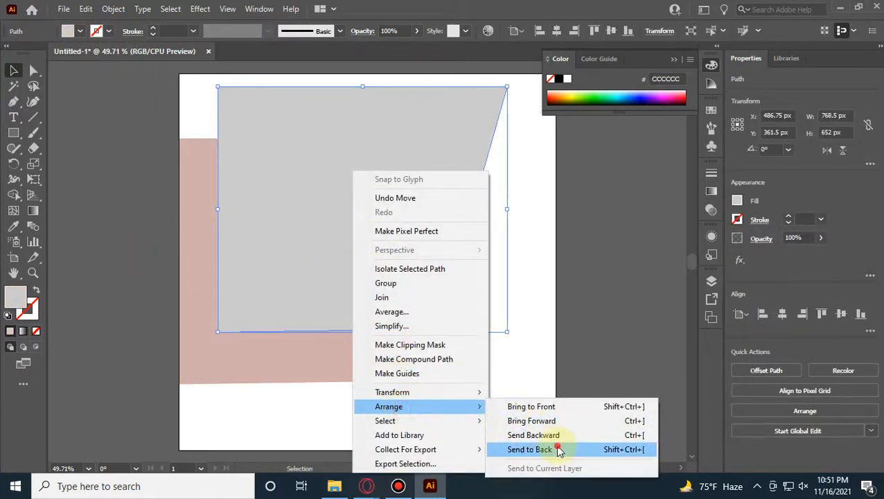
click(503, 450)
click(582, 225)
drag(430, 126, 424, 151)
click(663, 264)
Step: Switch to the browser to examine the orange Digital marketing template's diagonal shapes, and return to Illustrator
scroll(323, 245, up, 1)
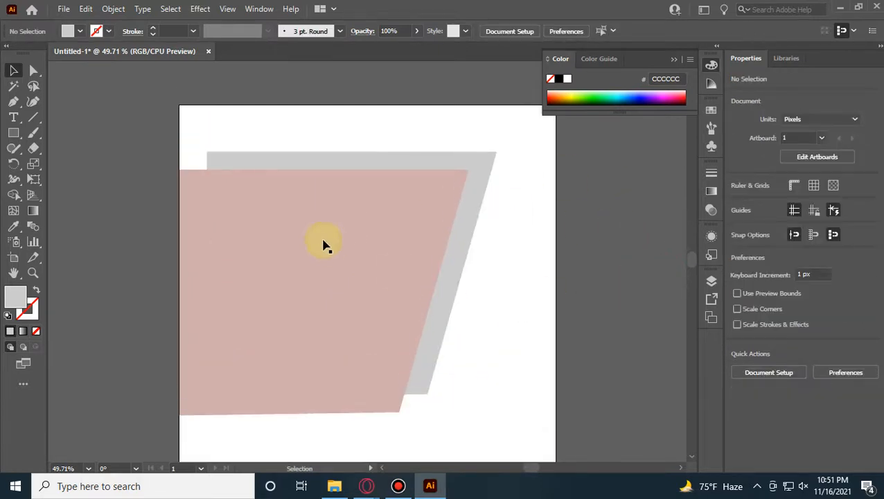
scroll(323, 245, down, 2)
mouse_move(367, 489)
click(298, 429)
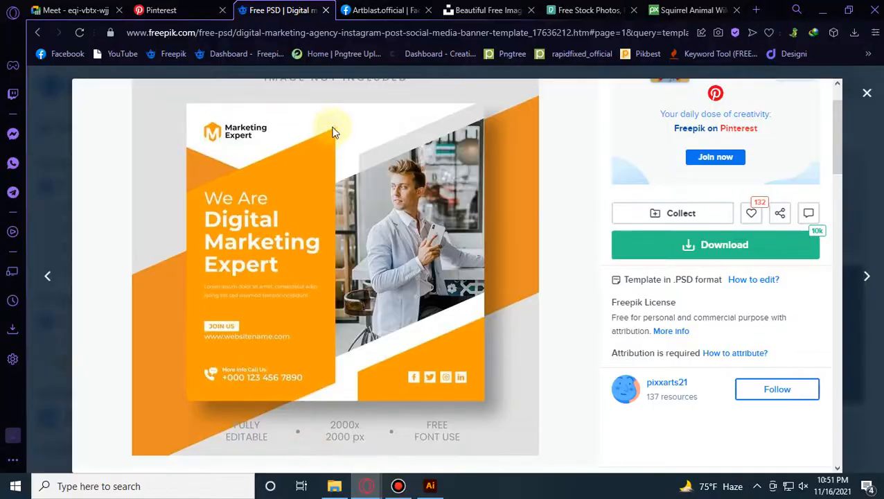
scroll(389, 122, up, 1)
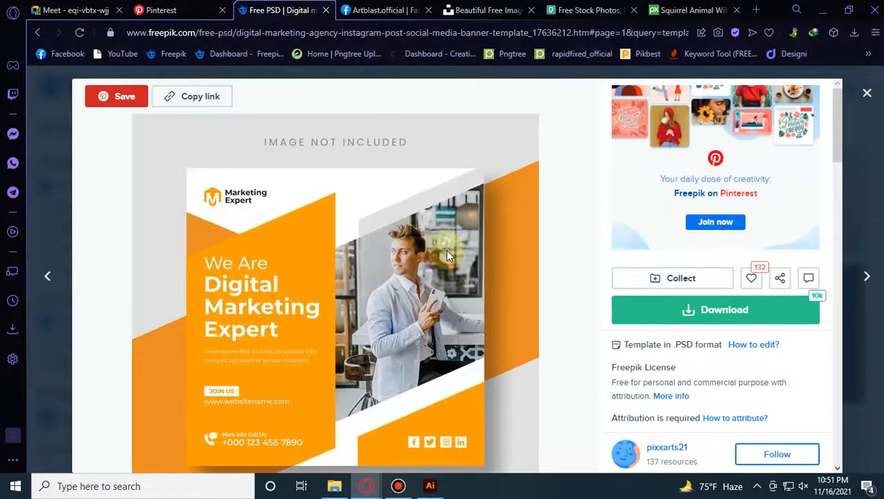
scroll(399, 248, down, 3)
click(429, 486)
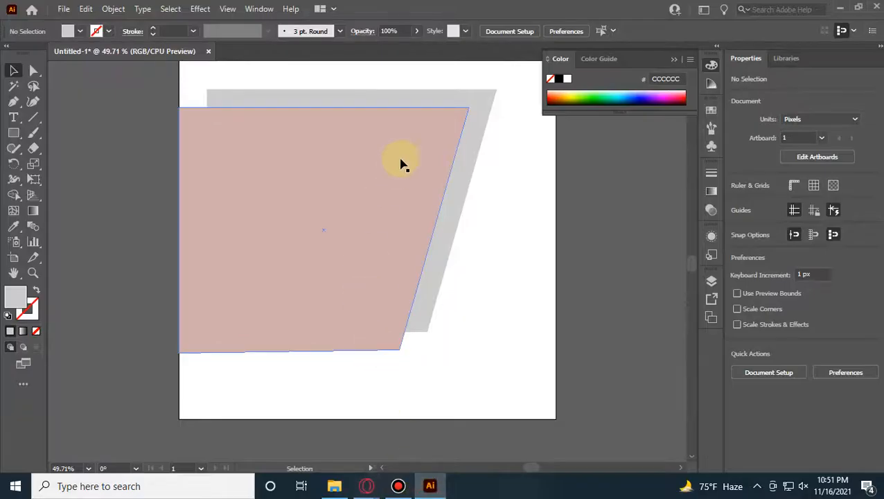
Step: Move the gray shape down and left so that it extends below the pink shape and past the artboard's left edge
scroll(479, 264, up, 1)
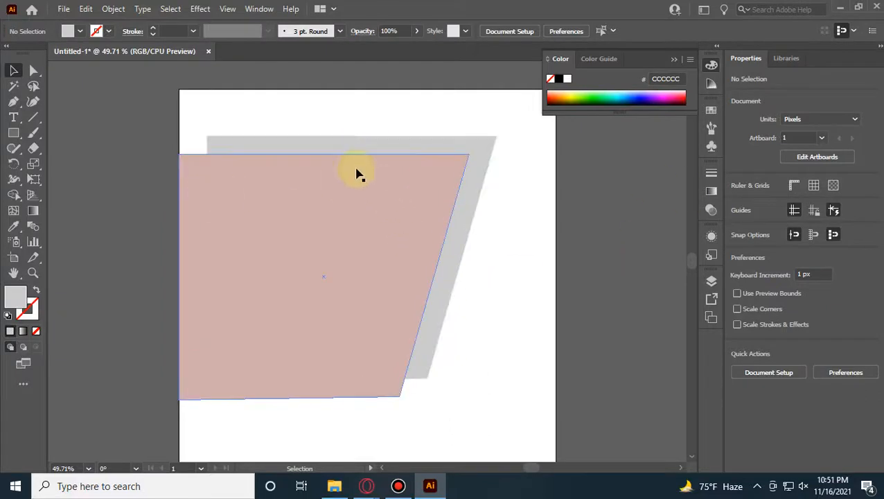
drag(473, 158, 433, 219)
drag(320, 415, 293, 419)
scroll(554, 369, down, 2)
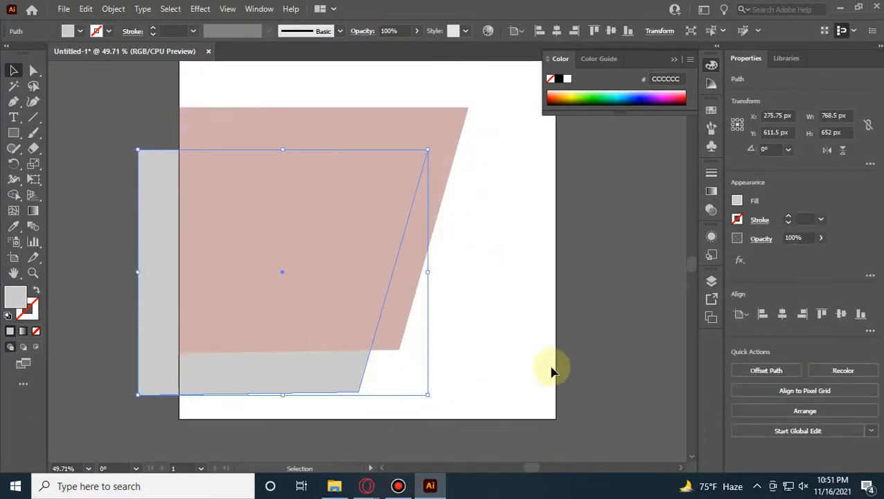
click(546, 339)
scroll(109, 199, up, 2)
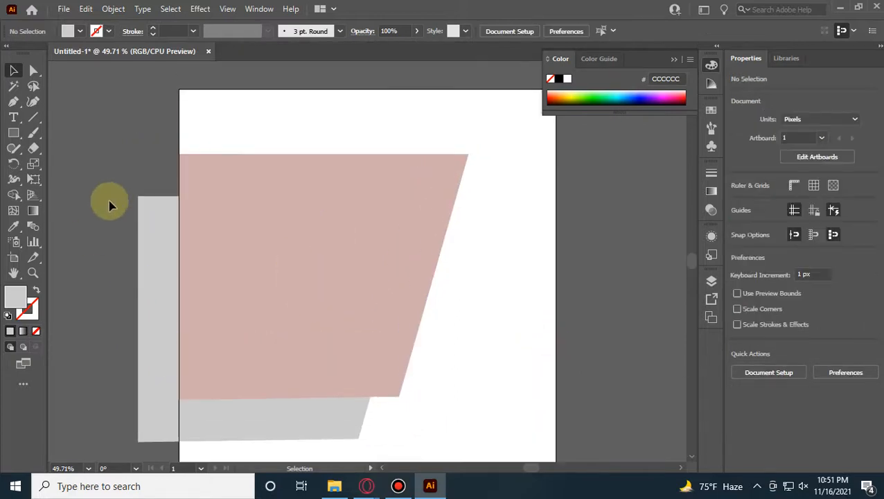
Step: Duplicate the gray shape and position the copy behind the pink shape, offset above and to its right
drag(154, 257, 283, 209)
drag(477, 148, 487, 151)
click(568, 270)
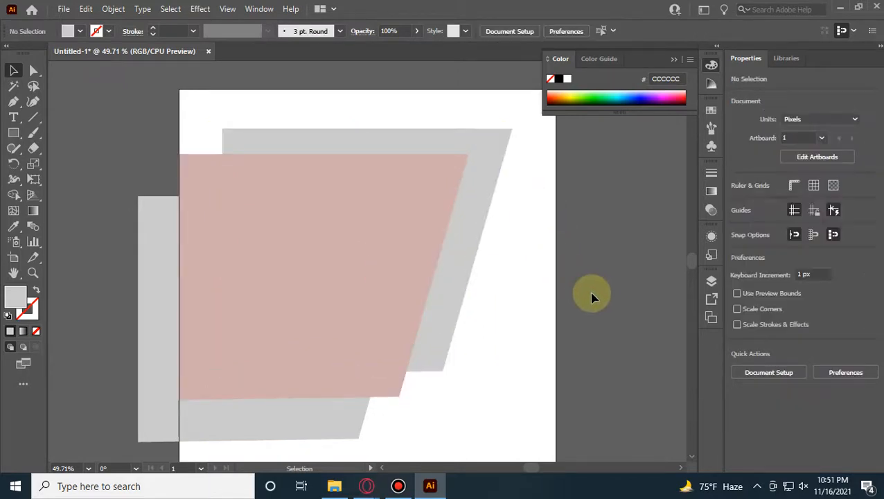
scroll(592, 297, up, 2)
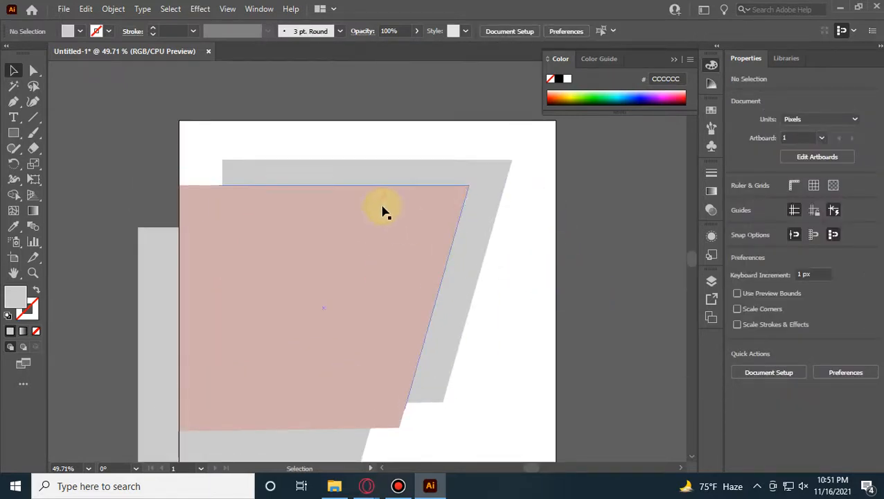
Step: Stretch the upper gray shape's top-left corner past the artboard's left edge to X -19 px, and nudge the shape about 9 px left and 14 px up
click(223, 161)
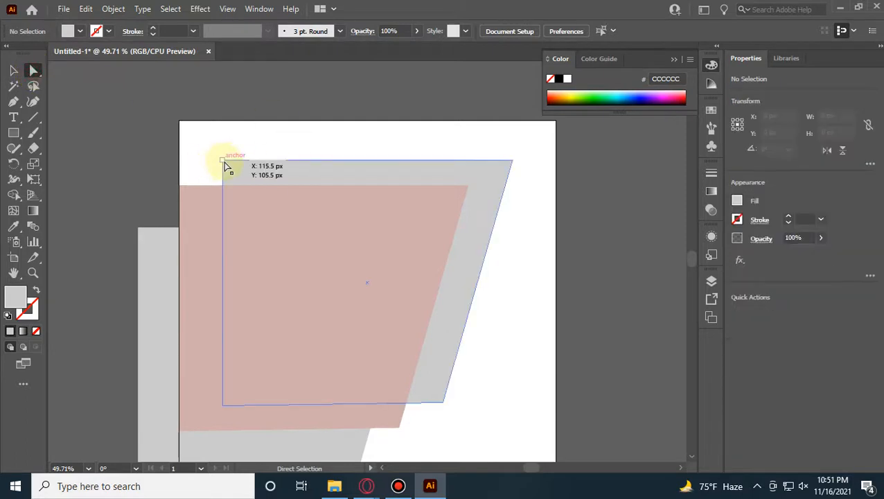
drag(223, 166, 173, 160)
scroll(437, 359, down, 3)
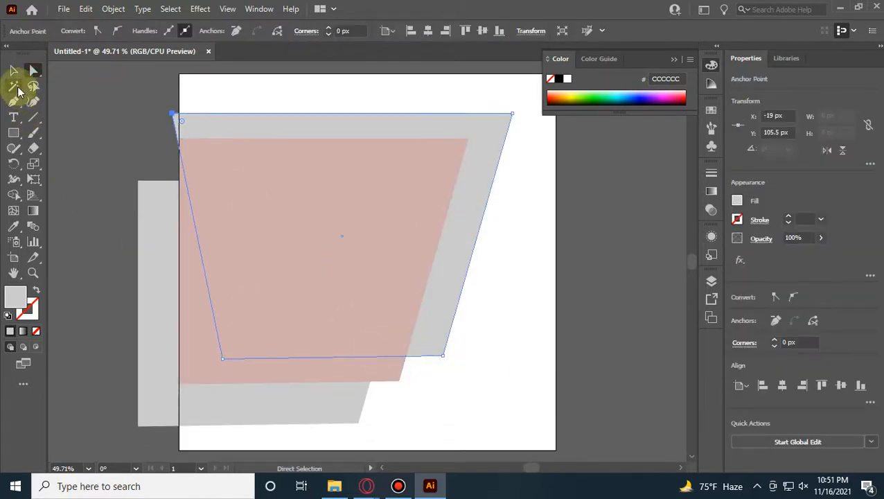
click(13, 70)
click(107, 194)
scroll(160, 140, up, 2)
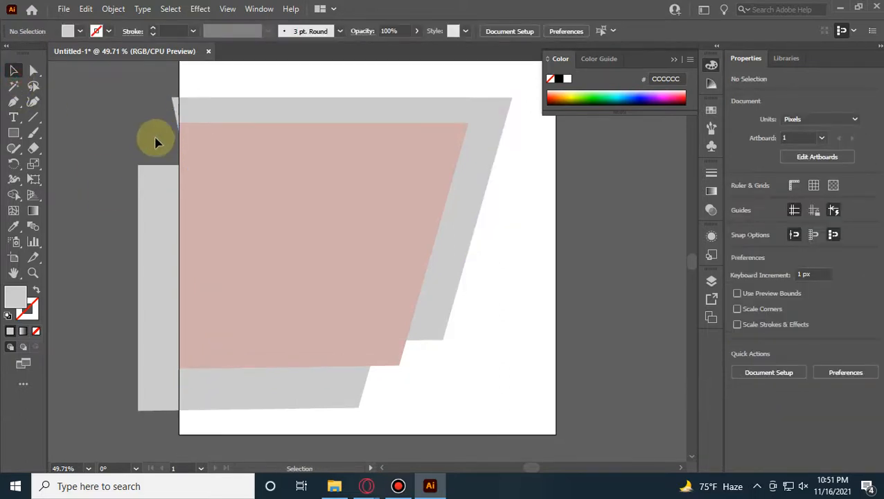
drag(492, 159, 488, 154)
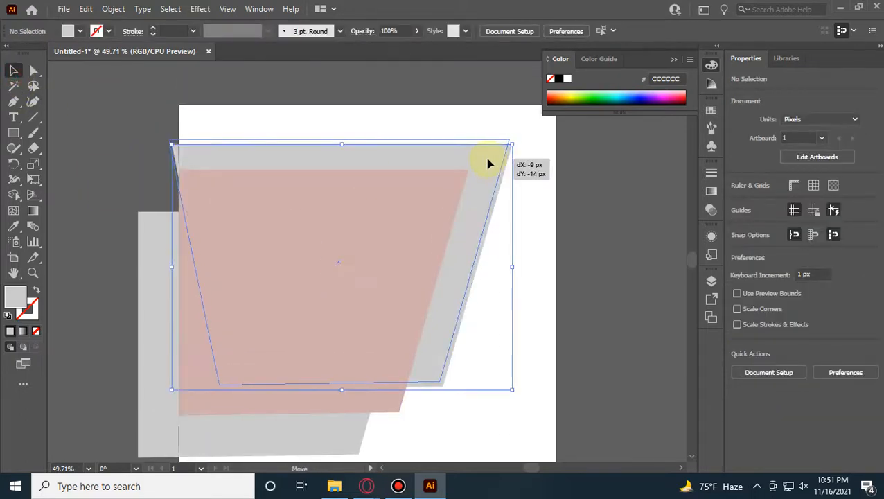
click(624, 311)
scroll(624, 311, down, 4)
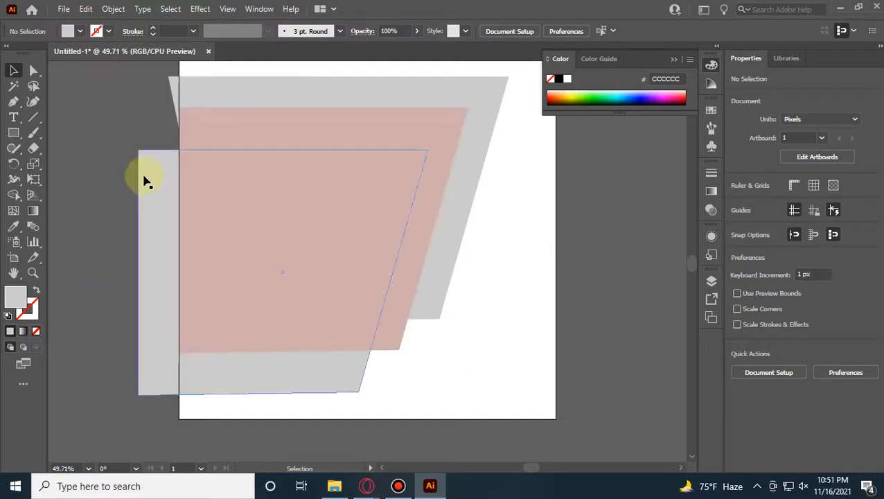
scroll(142, 177, up, 4)
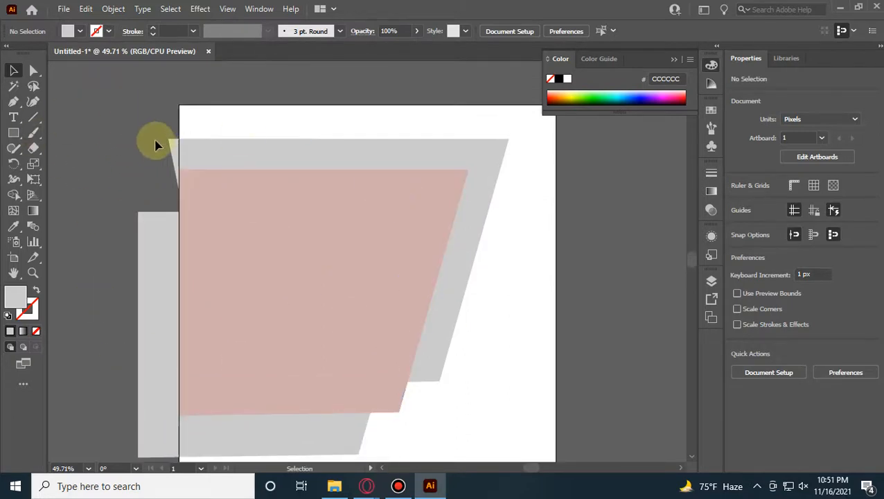
drag(117, 120, 303, 361)
click(98, 118)
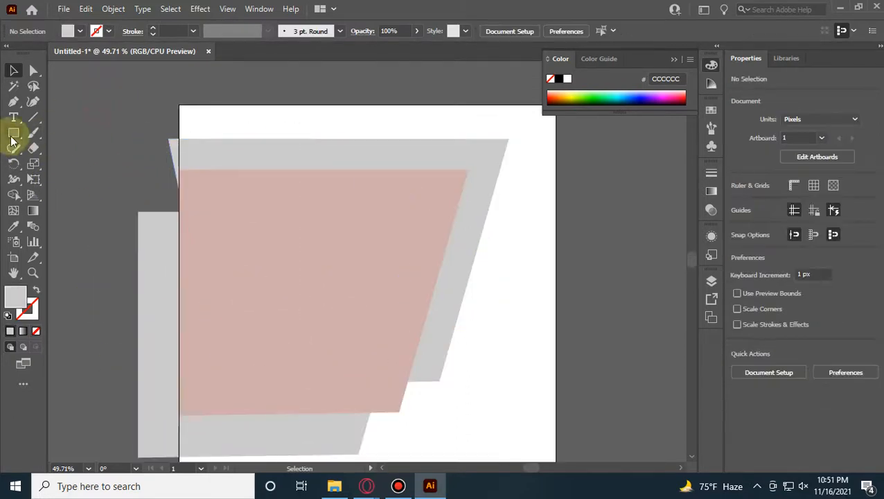
click(35, 119)
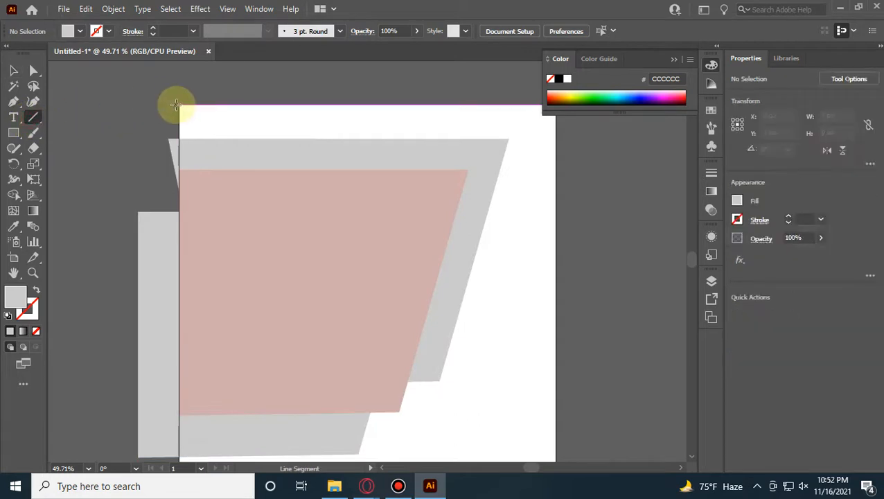
drag(179, 106, 333, 138)
key(ctrl+z)
Step: Draw a vertical line about 1302 px long along the artboard's left edge, starting at its lower corner
scroll(217, 122, down, 2)
scroll(204, 147, down, 2)
scroll(215, 165, up, 2)
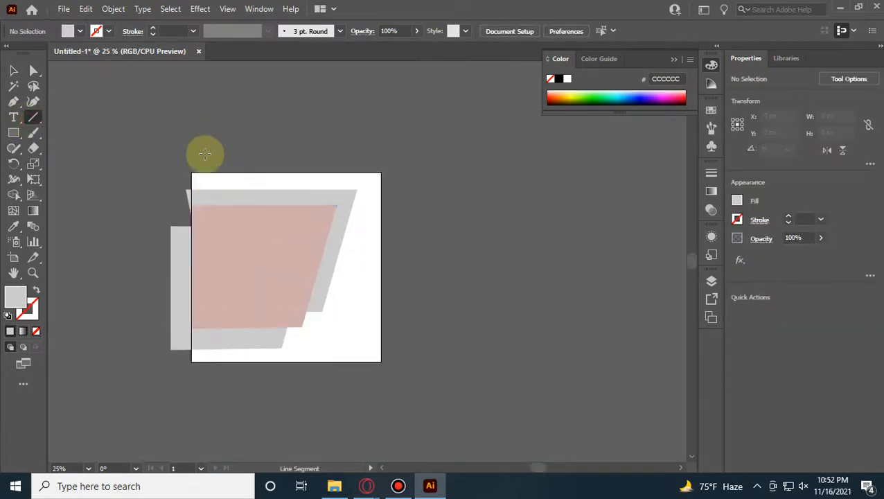
drag(191, 361, 226, 117)
click(14, 70)
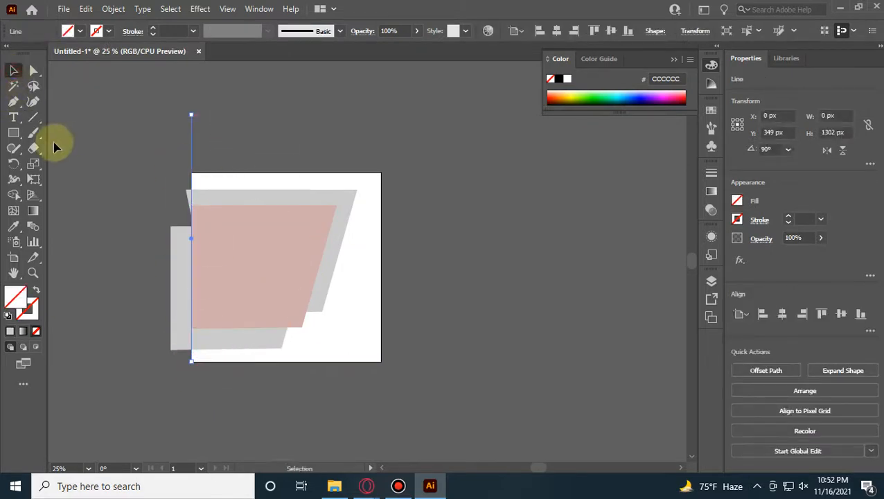
Step: Select the line and all the shapes, and remove the gray parts outside the artboard's left edge with the Shape Builder tool
drag(101, 182, 271, 412)
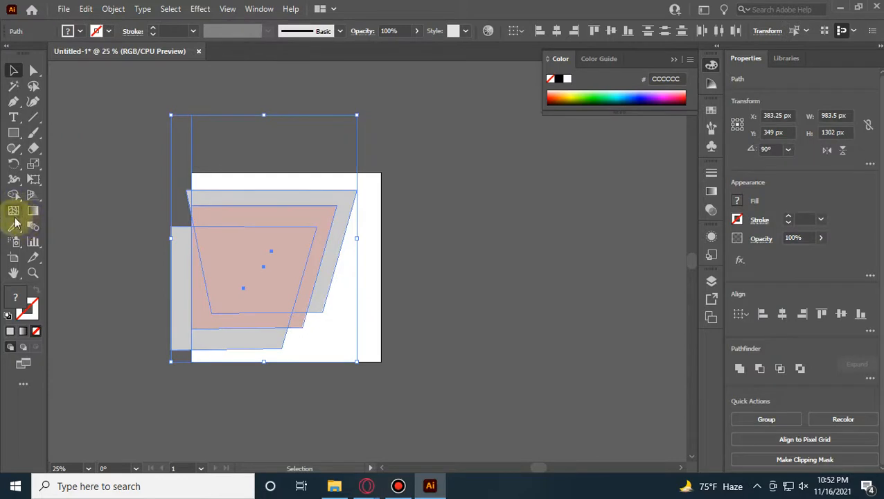
click(13, 195)
alt+scroll(195, 256, up, 4)
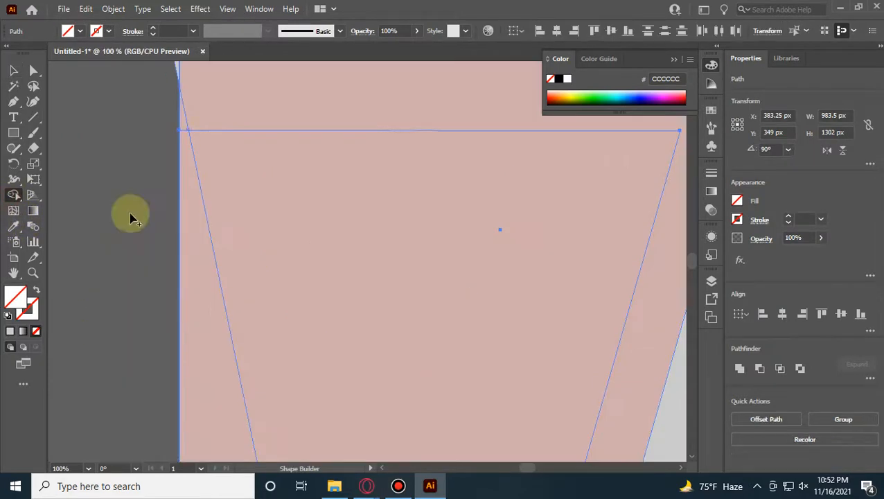
scroll(158, 107, up, 3)
alt+click(158, 107)
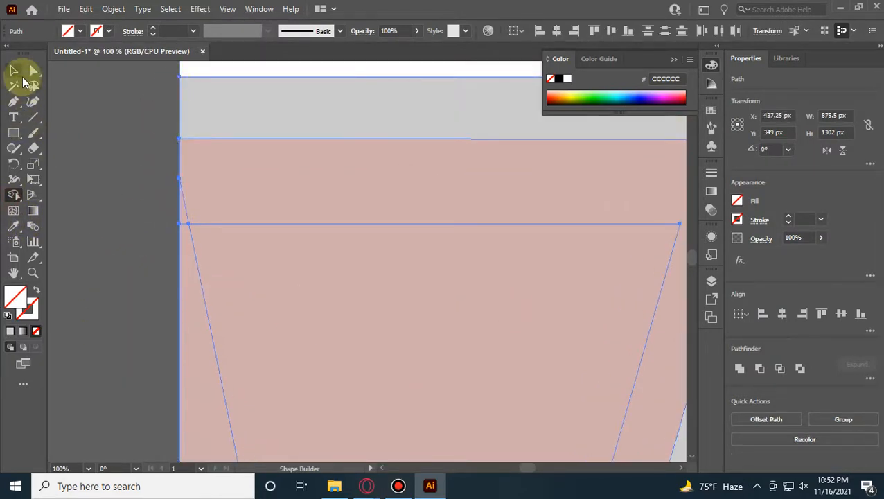
click(14, 71)
scroll(108, 194, up, 3)
scroll(110, 192, up, 3)
click(118, 183)
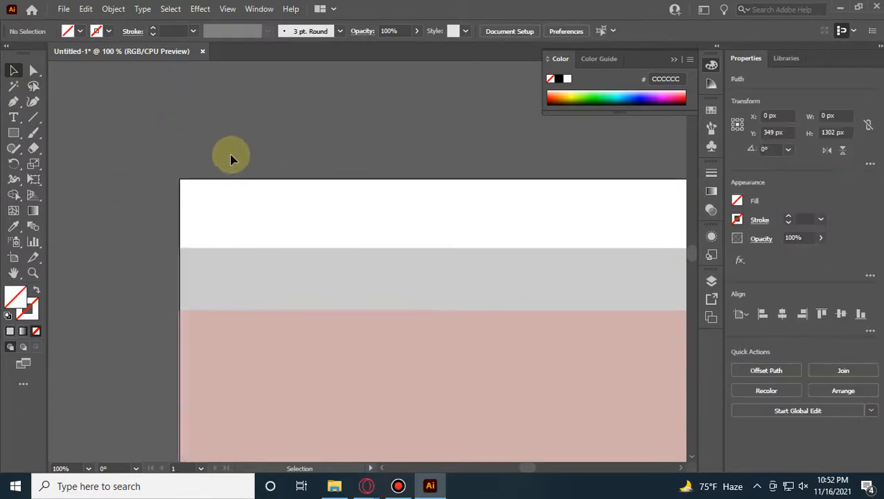
alt+scroll(169, 191, down, 5)
alt+scroll(172, 201, up, 3)
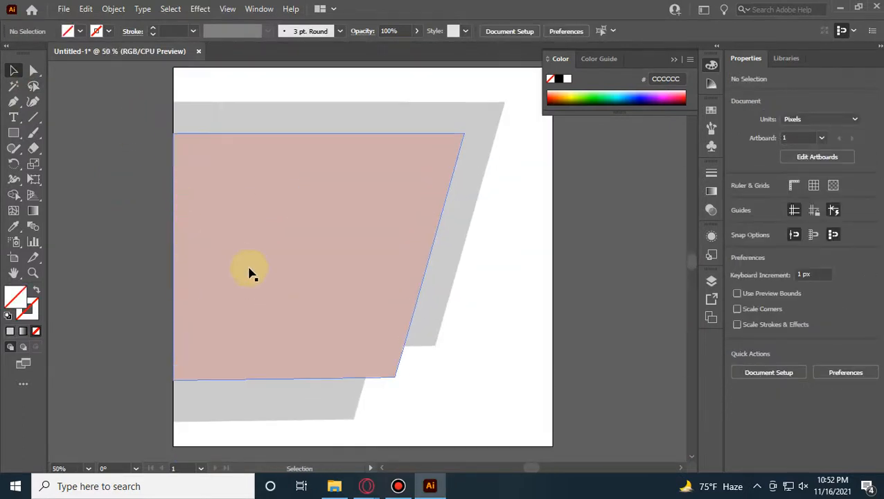
Step: Try to mirror the pink shape and the upper gray shape across the vertical axis with Reflect
scroll(569, 229, up, 2)
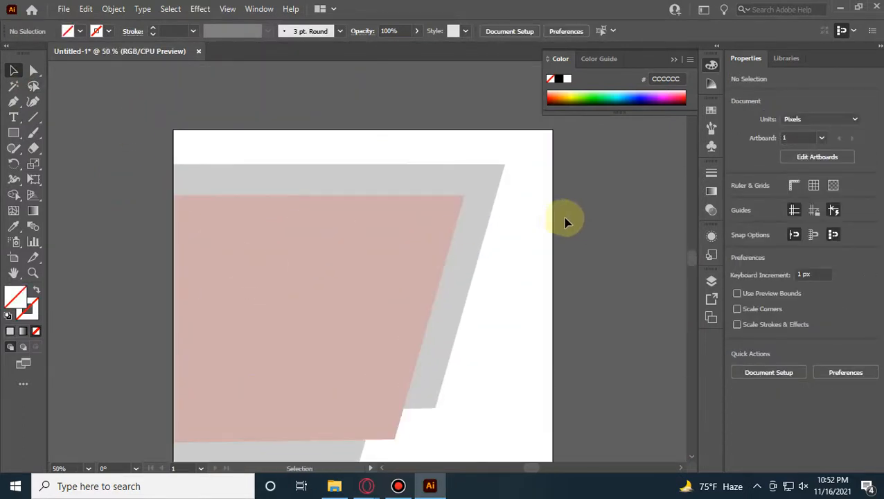
scroll(420, 437, down, 2)
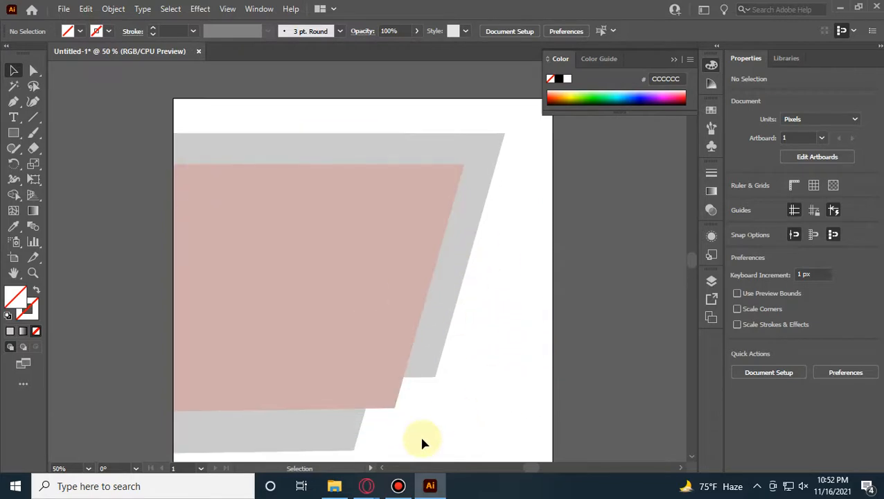
drag(470, 340, 396, 205)
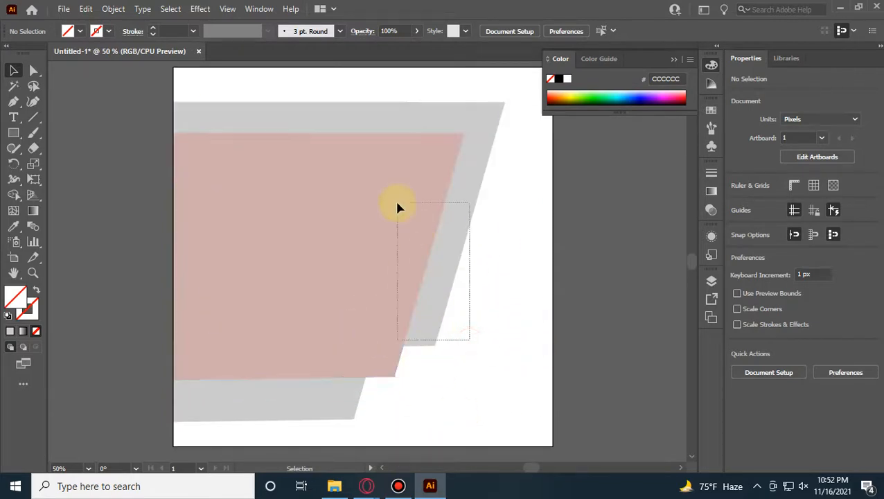
right_click(396, 205)
click(572, 321)
click(374, 216)
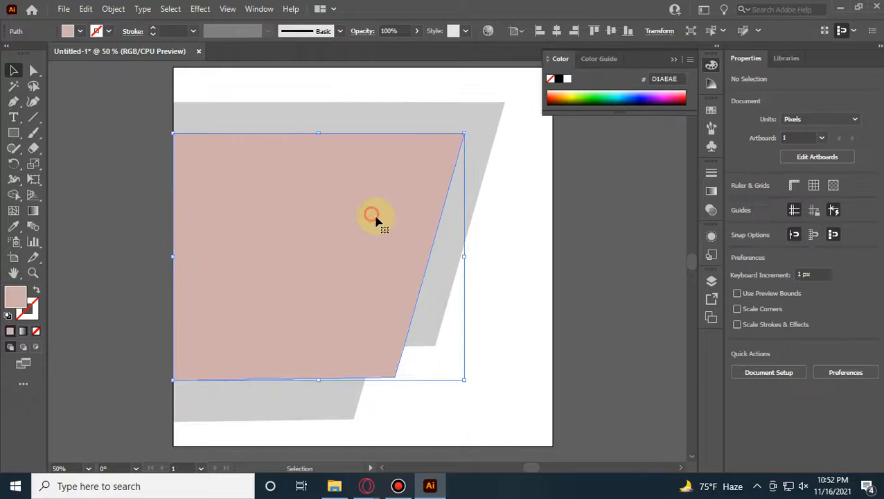
shift+click(485, 142)
right_click(485, 140)
mouse_move(535, 324)
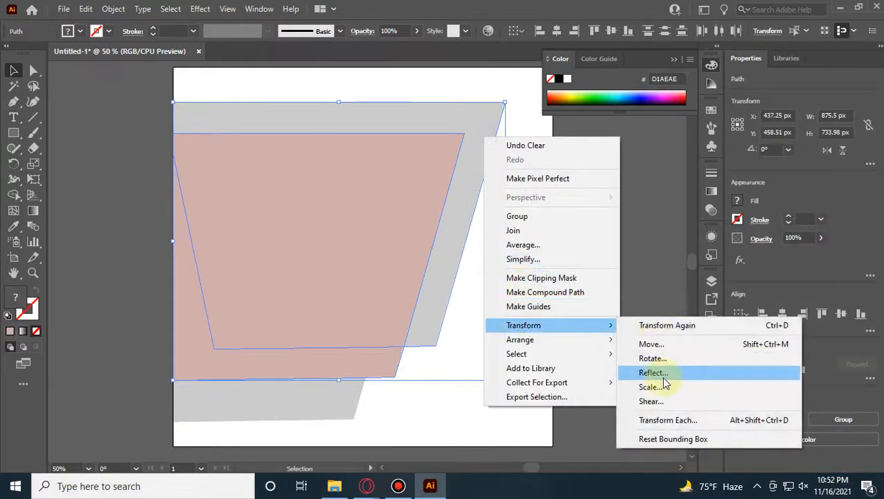
click(652, 369)
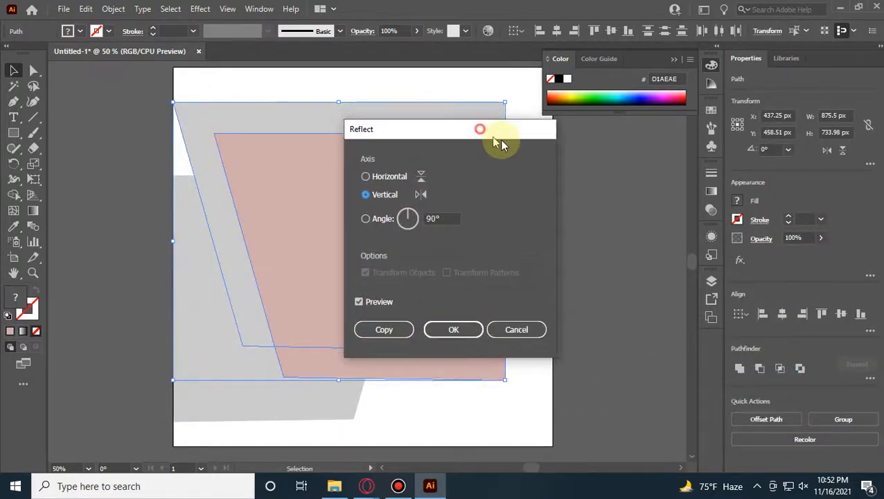
drag(479, 129, 809, 184)
click(778, 379)
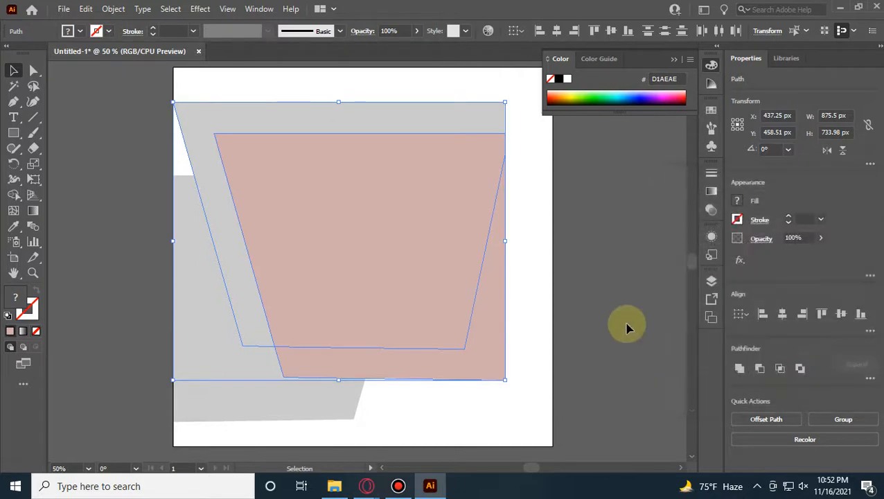
Step: Try to place the mirrored pink and gray shapes lower against the artboard's right edge, at about X 562, Y 641 px
scroll(347, 282, up, 2)
drag(374, 285, 410, 284)
drag(420, 284, 418, 284)
scroll(418, 285, down, 2)
drag(467, 197, 473, 271)
drag(222, 309, 333, 337)
Step: Undo the moves and the reflection of the pink and upper gray shapes, and clear the selection
key(ctrl+z)
key(ctrl+z)
key(ctrl+z)
key(ctrl+z)
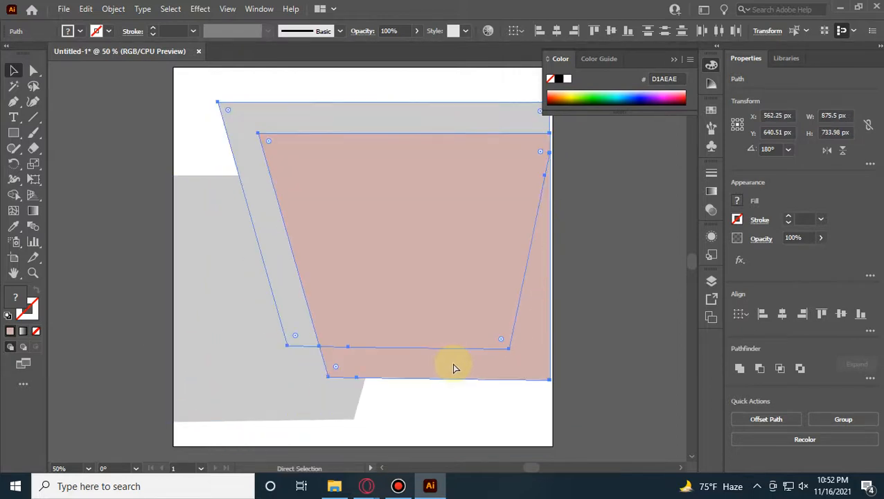
click(580, 296)
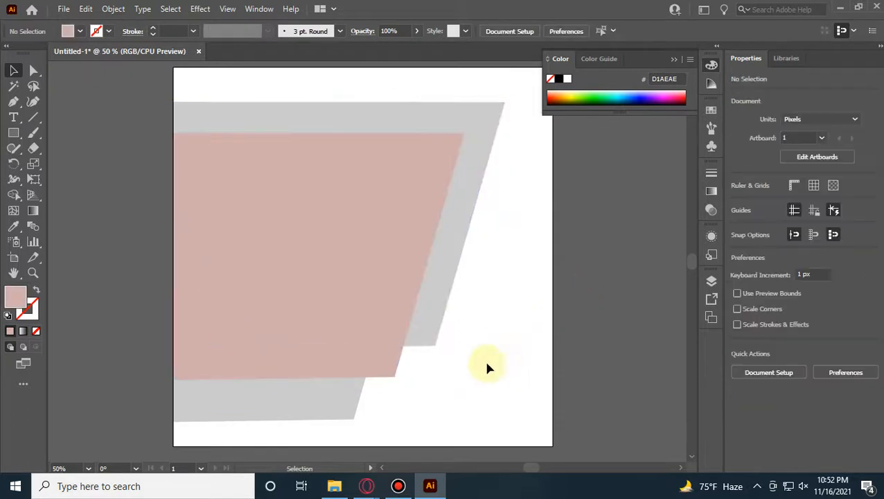
Step: Reflect a copy of the pink and upper gray shapes across the vertical axis and move it to the artboard's right edge
drag(399, 331, 399, 330)
right_click(399, 330)
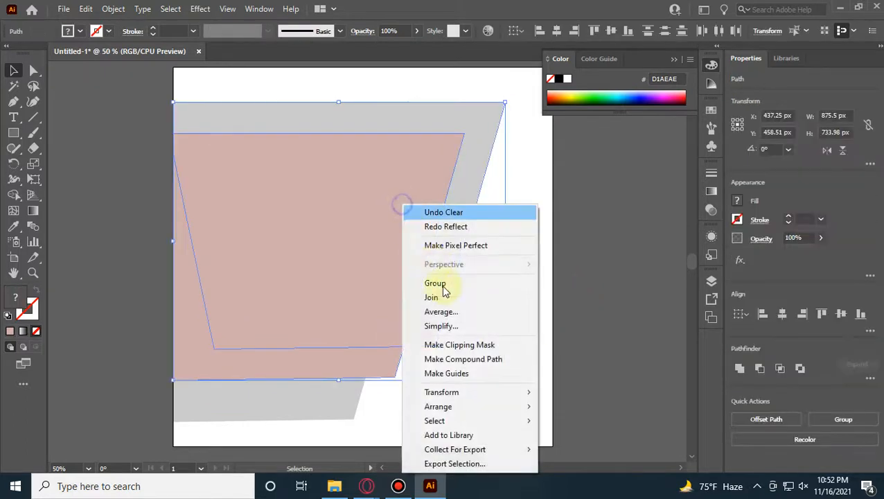
mouse_move(437, 392)
click(588, 327)
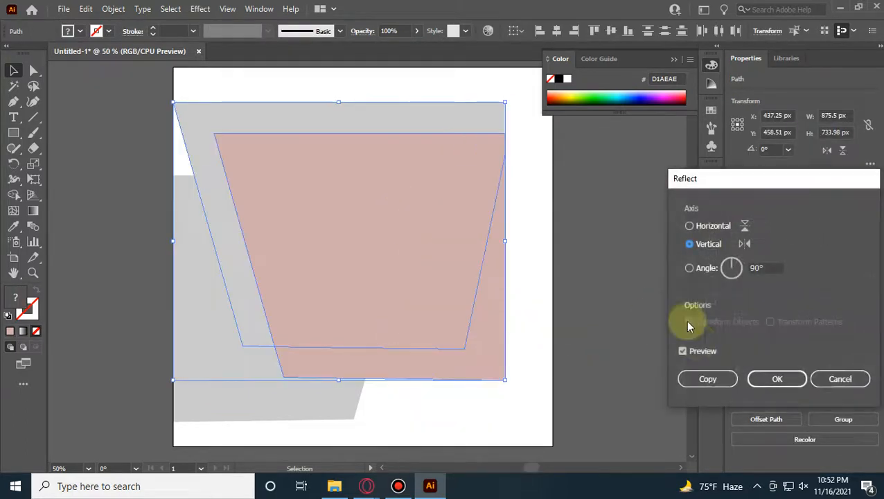
click(724, 379)
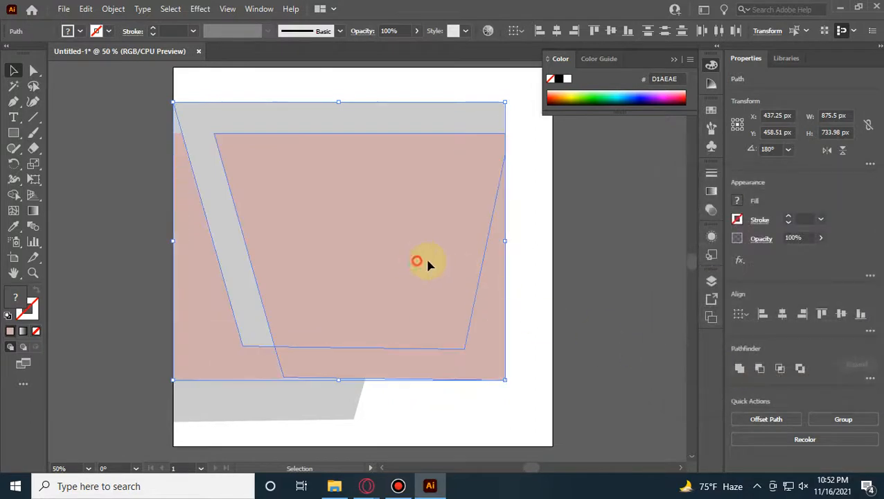
drag(427, 263, 465, 264)
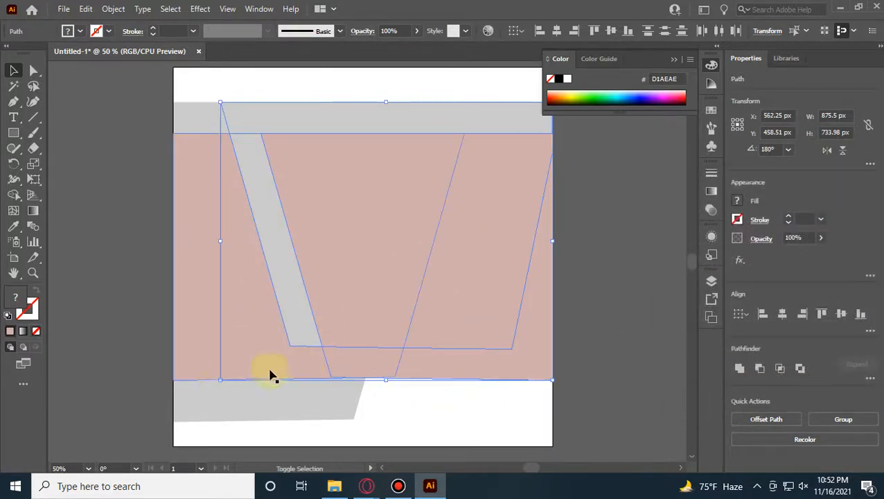
Step: Scale the mirrored copies down to about 490 × 411 px and move them lower along the artboard's right edge, to about Y 457 px
drag(222, 380, 367, 257)
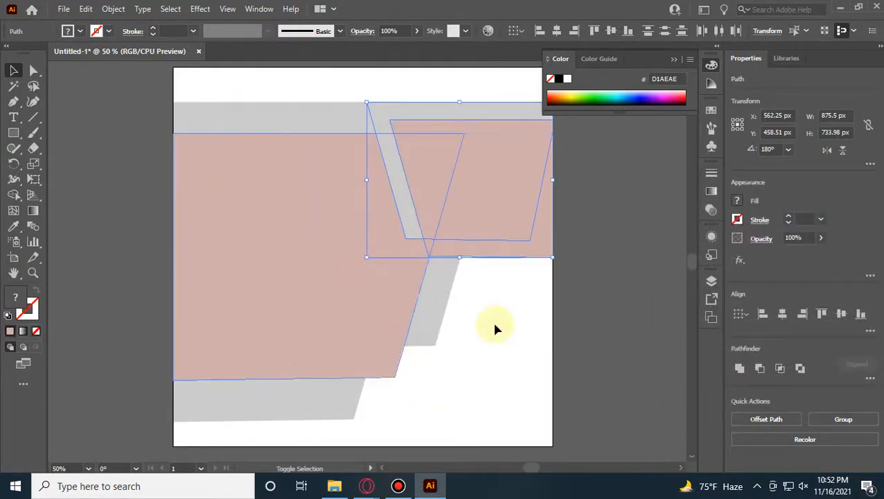
scroll(493, 329, up, 3)
drag(473, 309, 475, 371)
scroll(463, 348, down, 3)
scroll(515, 274, up, 3)
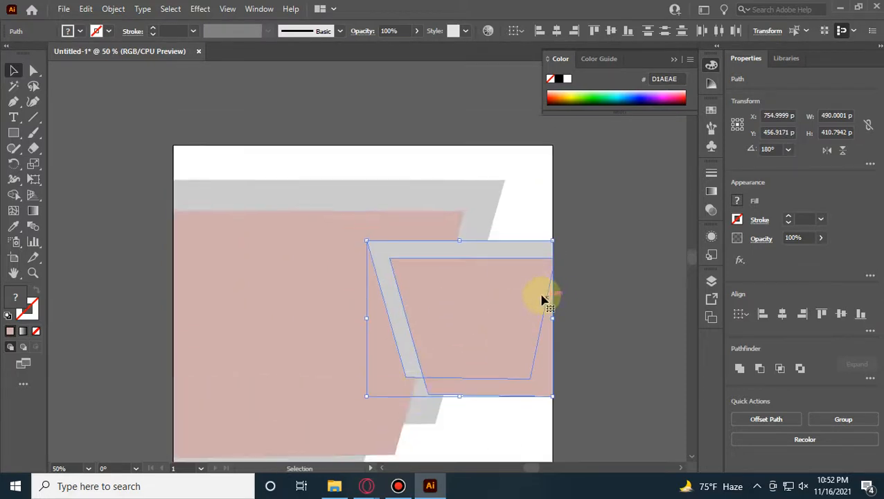
scroll(542, 300, down, 3)
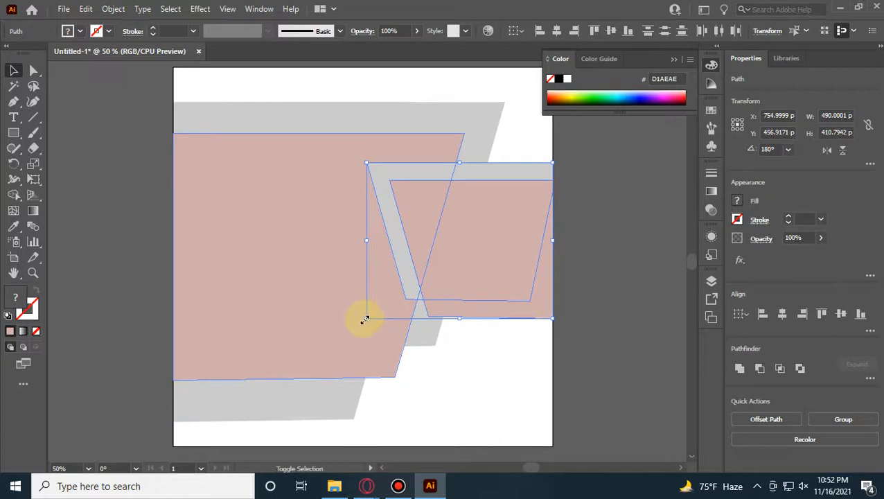
Step: Enlarge the mirrored copies proportionally to about 623 px wide, keeping them against the artboard's right edge
drag(366, 320, 316, 361)
click(598, 269)
scroll(599, 268, down, 4)
scroll(599, 269, up, 5)
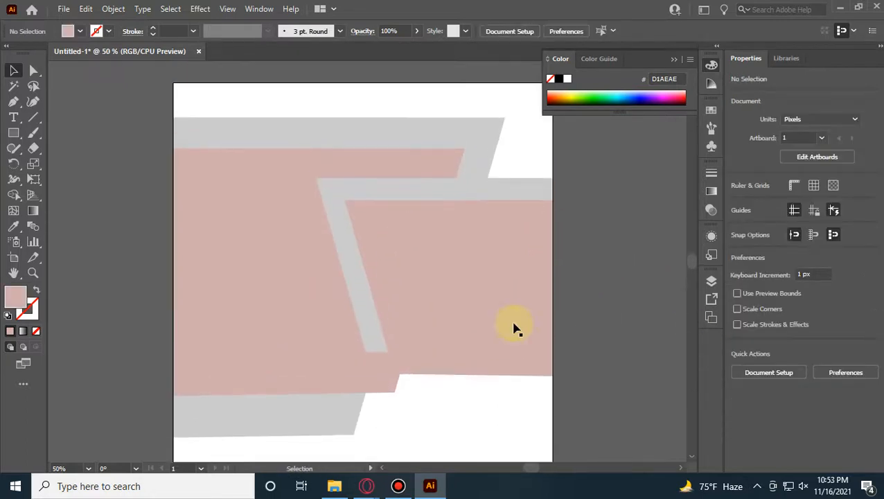
scroll(443, 371, down, 1)
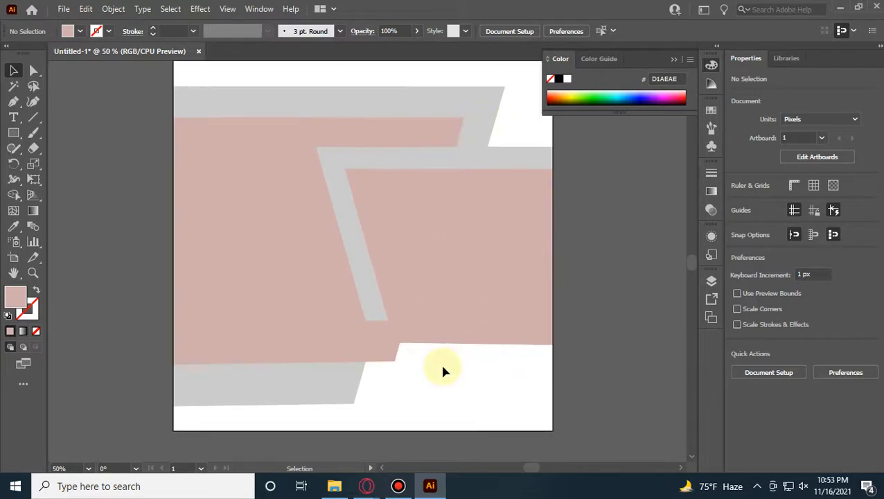
Step: Enlarge the mirrored gray shape so it extends past the artboard's right edge and below the mirrored pink shape
click(371, 291)
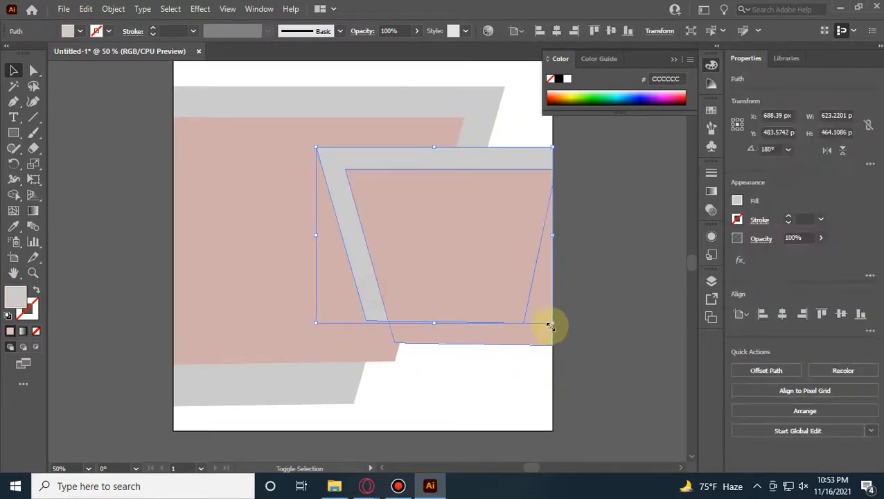
drag(554, 323, 597, 366)
click(612, 403)
scroll(612, 404, up, 2)
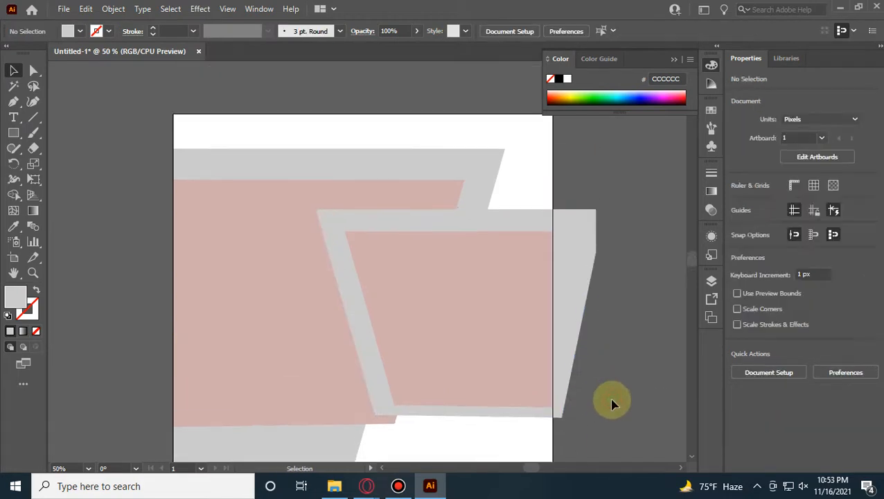
Step: Remove the mirrored pink and gray copies from the artboard
key(Delete)
drag(518, 320, 300, 203)
scroll(482, 302, down, 1)
scroll(476, 293, down, 2)
Step: Scale the three slanted shapes down together to about 728 × 703 px, keeping their upper-left corner in place
click(505, 334)
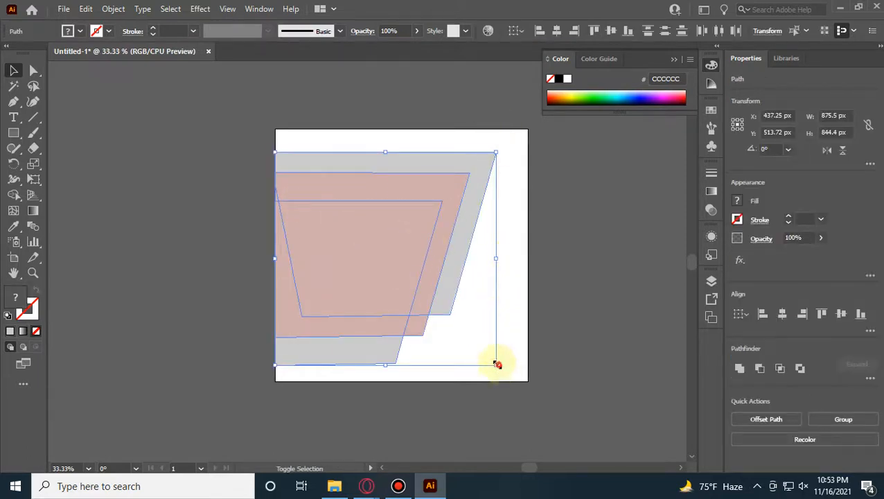
drag(497, 365, 458, 334)
click(513, 289)
click(426, 267)
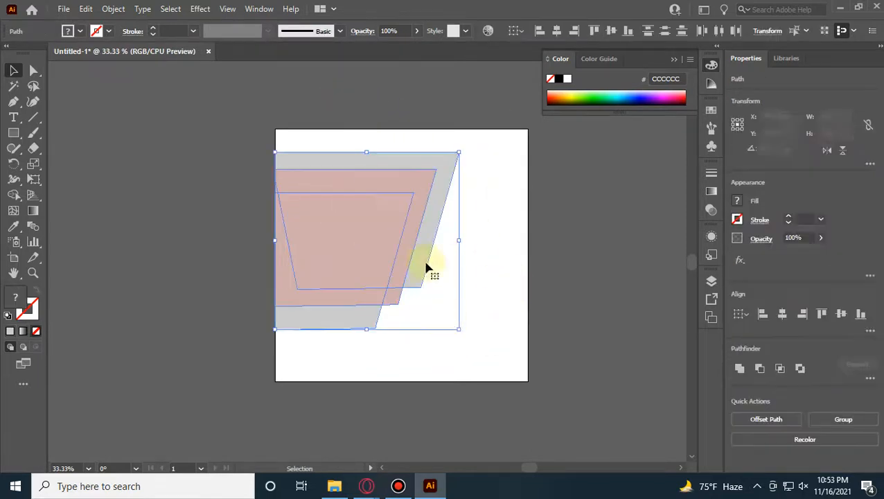
click(404, 236)
click(510, 320)
Step: Select the three slanted shapes and scale them down further to about 625 × 603 px, keeping them against the artboard's left edge
drag(451, 388, 300, 165)
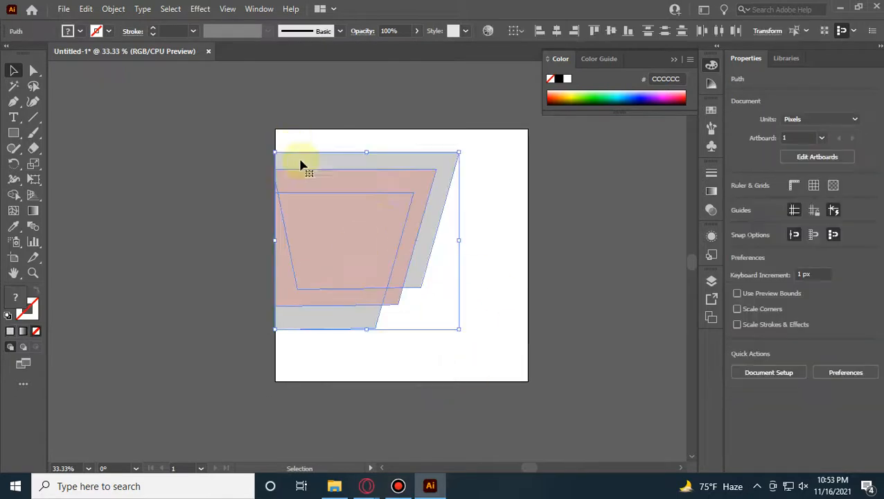
right_click(404, 208)
click(380, 345)
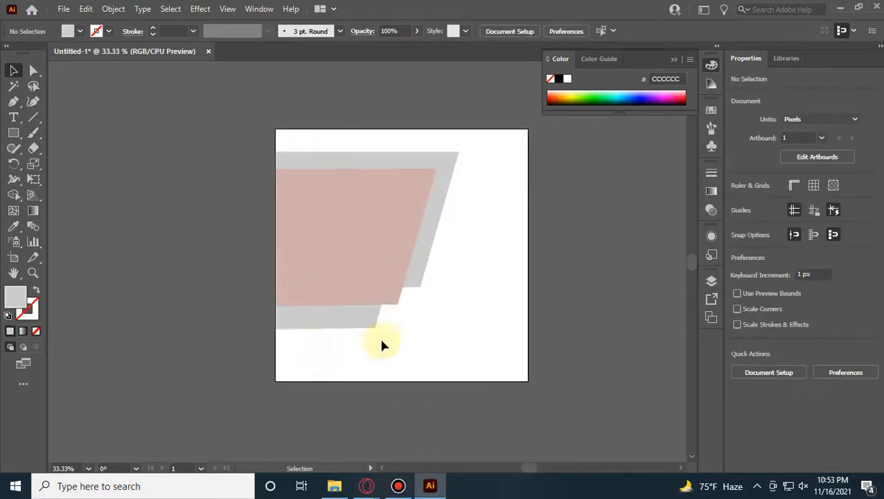
drag(382, 345, 292, 174)
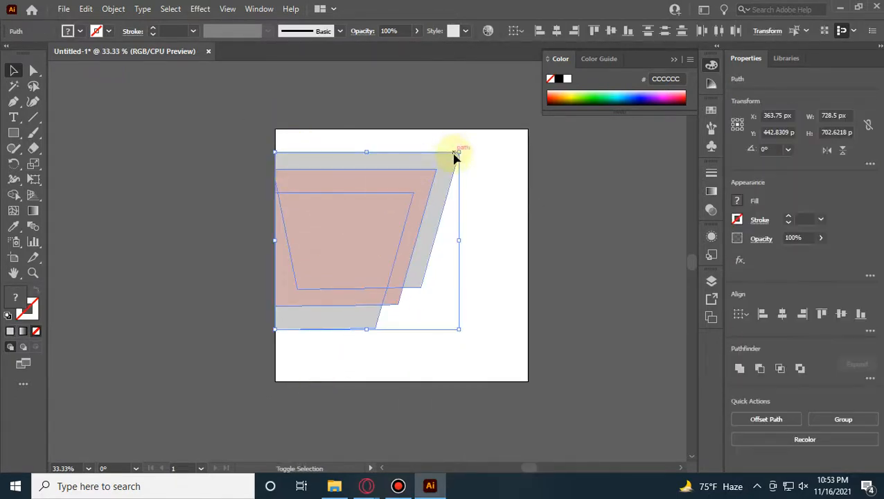
drag(459, 153, 434, 176)
click(512, 233)
scroll(441, 270, down, 1)
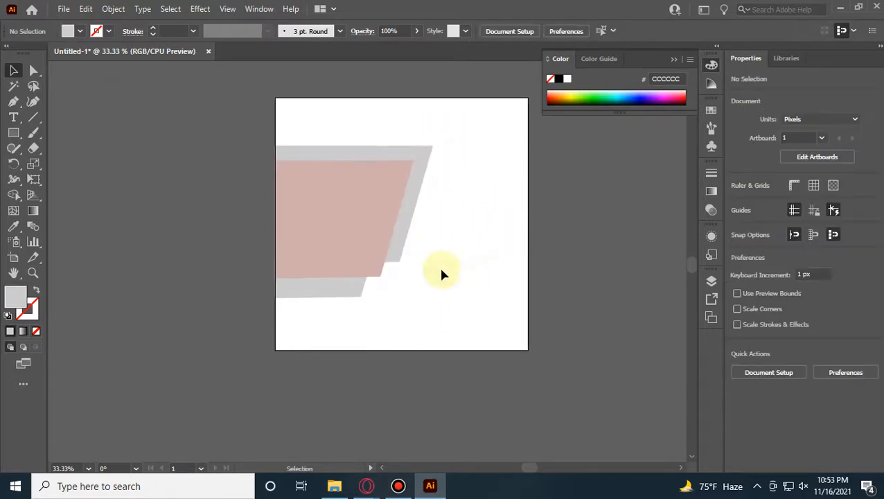
Step: Select the three slanted shapes again and enlarge them slightly from their lower-right corner
drag(294, 198, 294, 198)
drag(434, 299, 510, 300)
click(509, 300)
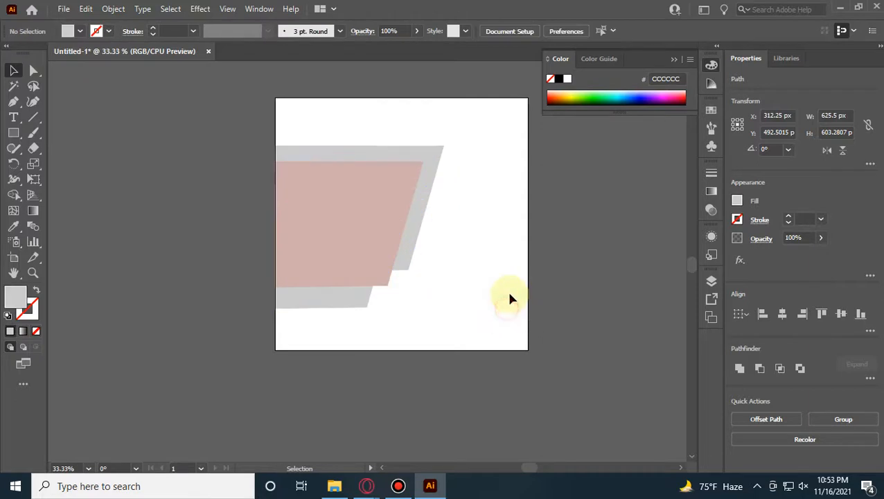
scroll(509, 300, up, 1)
Step: Draw a 1000 × 105 px rectangle across the full width of the artboard's bottom edge
click(14, 132)
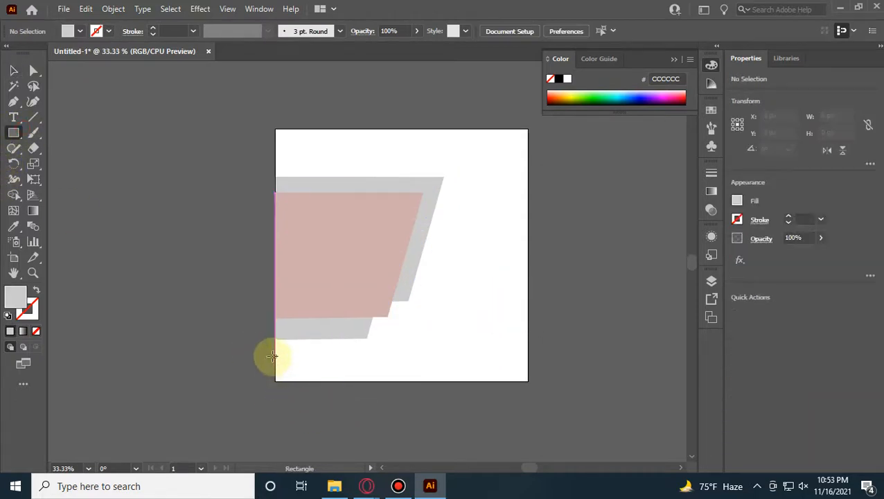
drag(275, 354, 473, 381)
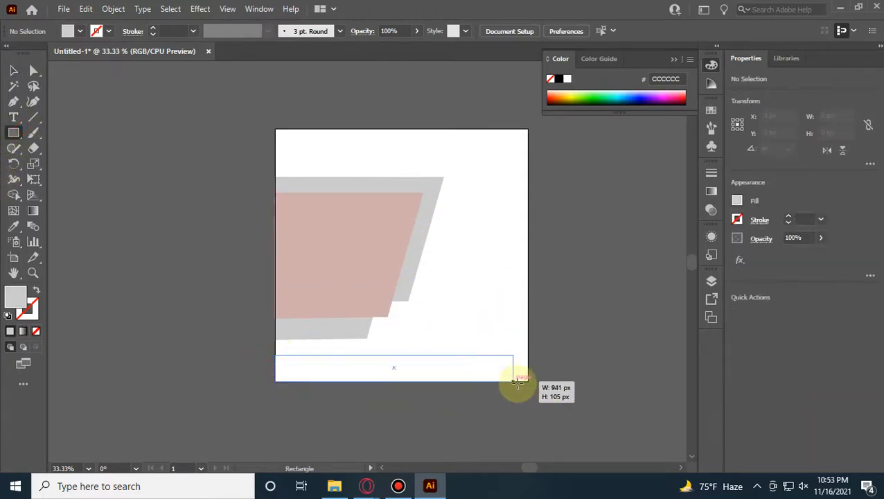
drag(529, 383, 529, 383)
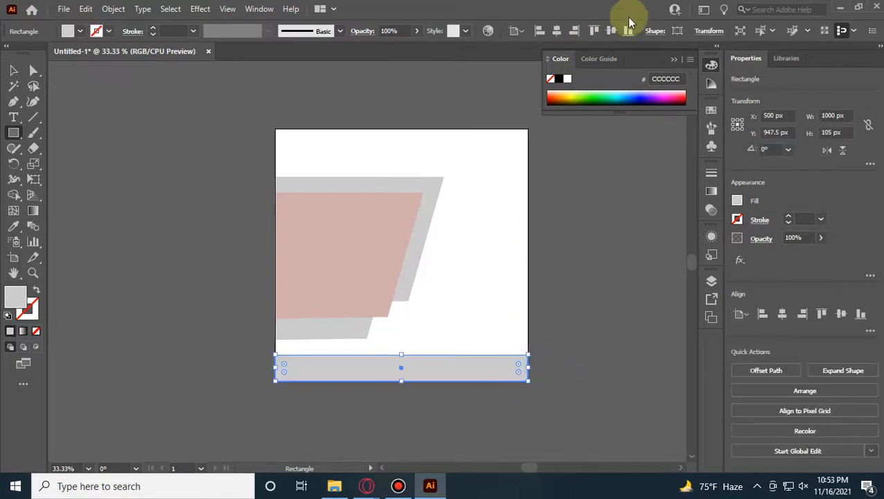
click(13, 70)
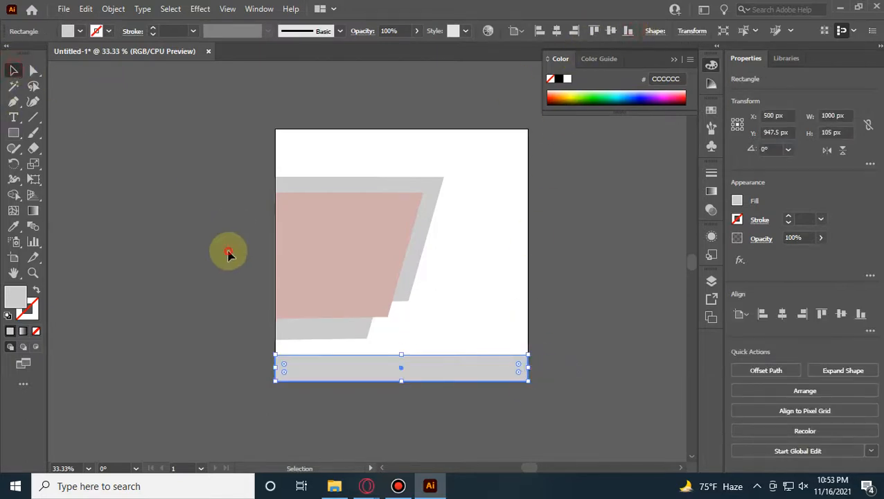
click(221, 259)
Step: Create a rectangle 1000 px wide and 1000 px high
scroll(222, 259, up, 1)
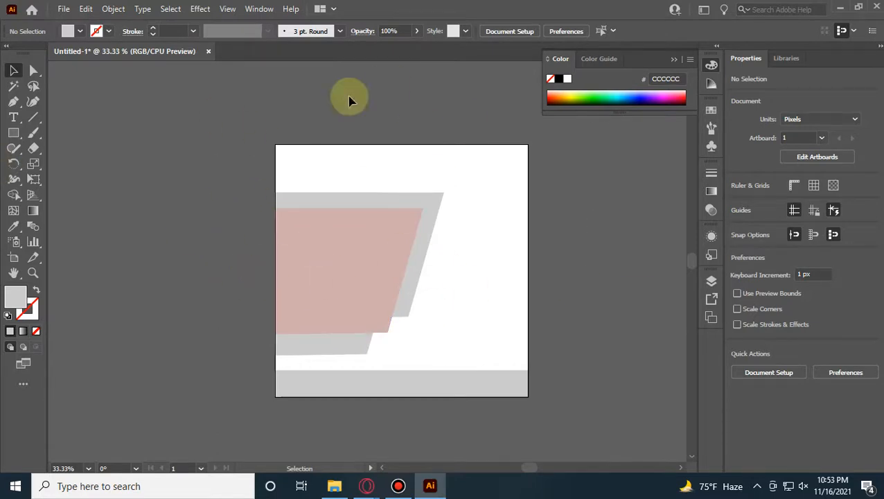
click(13, 133)
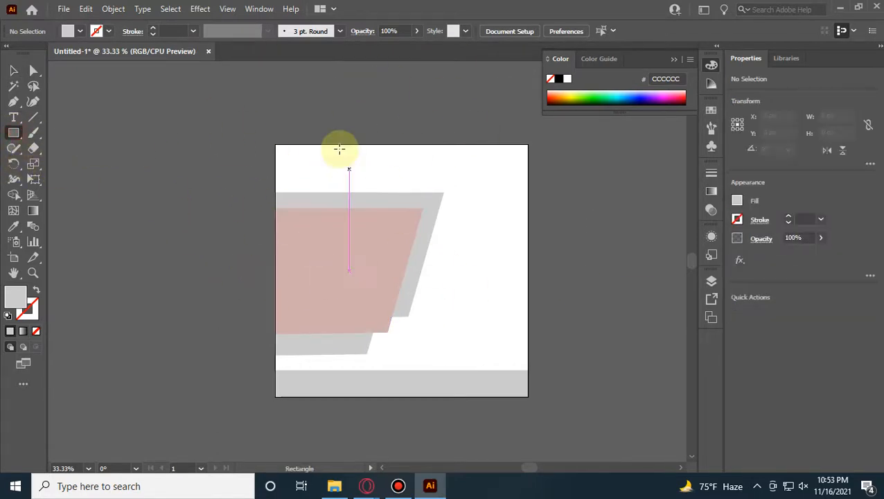
click(268, 143)
click(451, 235)
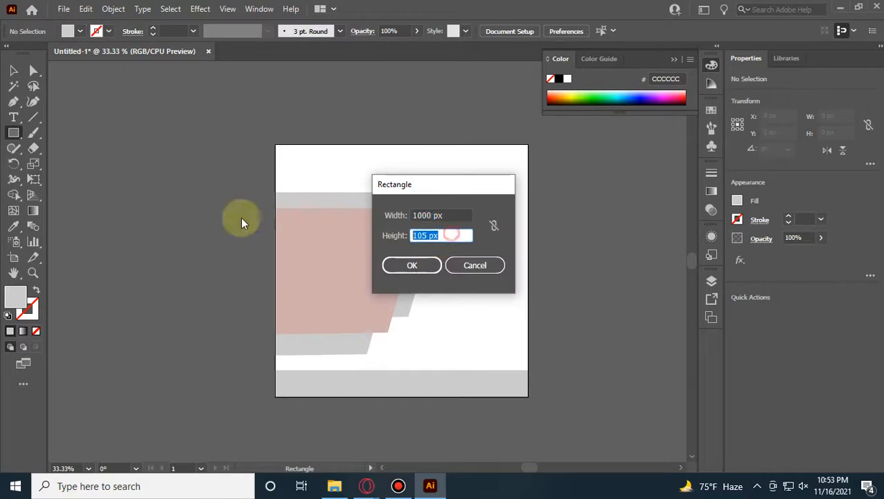
click(423, 265)
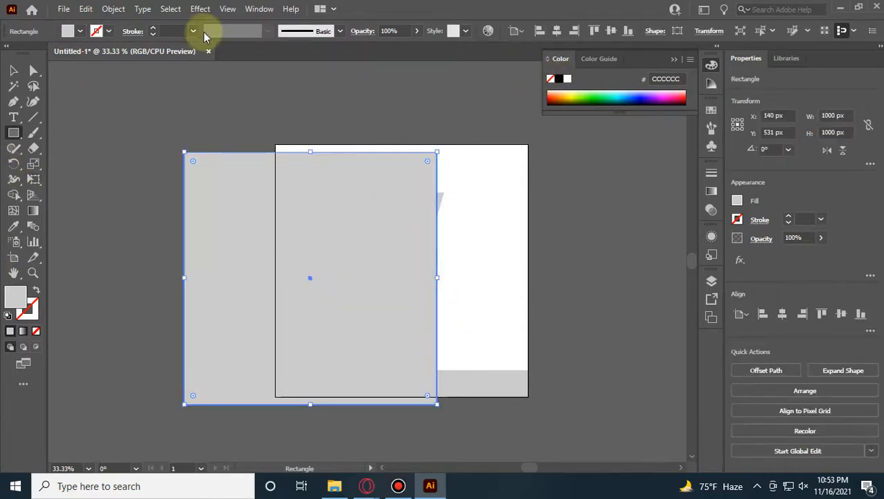
Step: Fill the 1000 px square with dark grey #333333 and centre it vertically and horizontally on the artboard
click(81, 31)
click(36, 91)
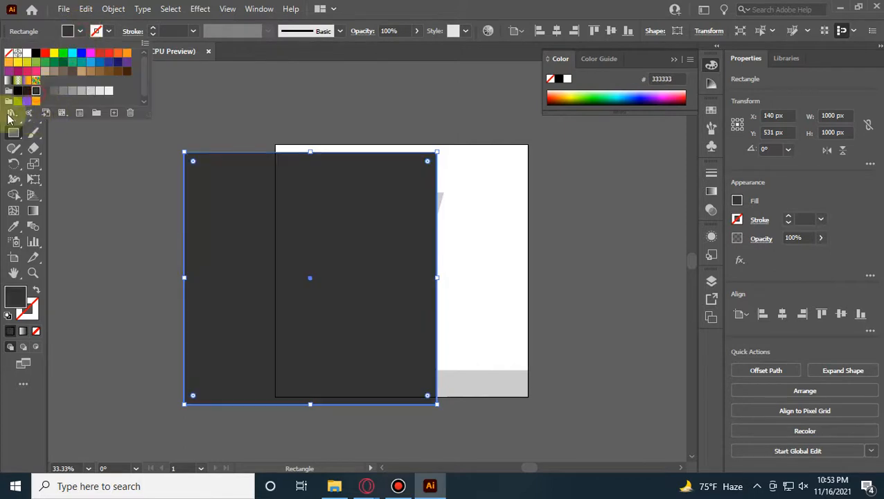
click(554, 30)
click(609, 30)
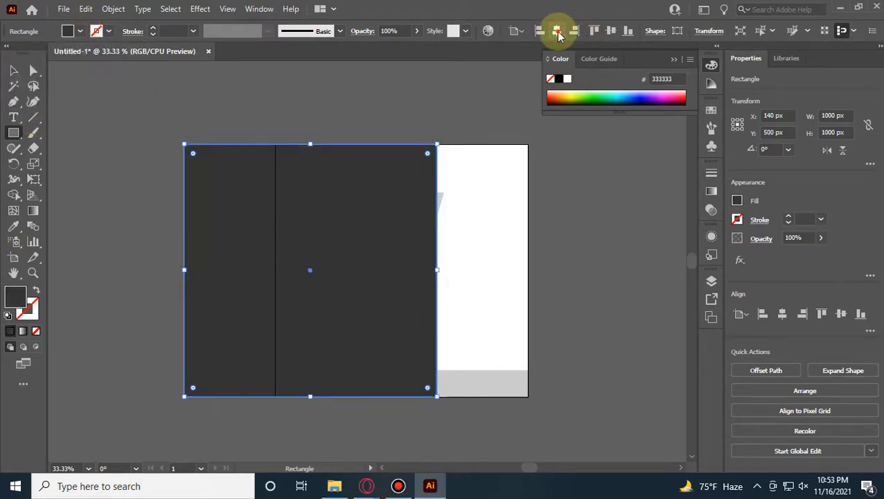
click(557, 31)
Step: Send the dark grey square to the back, behind the slanted shapes and the bottom bar
click(14, 70)
right_click(449, 225)
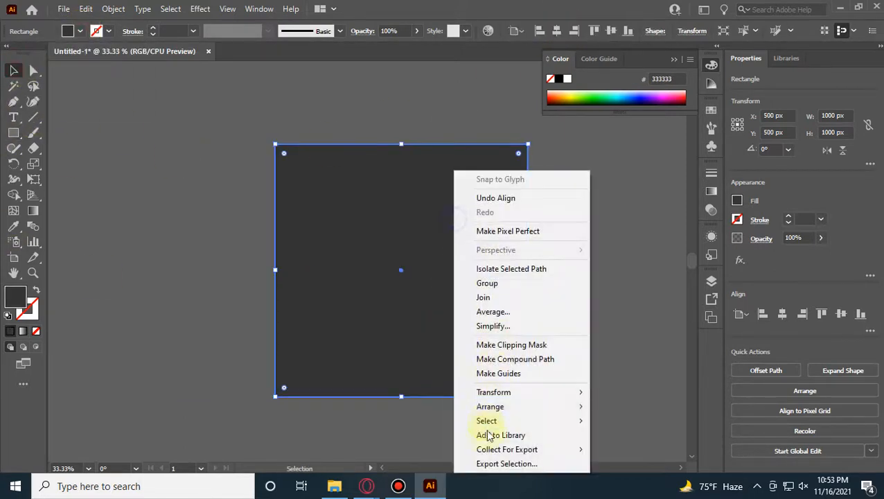
mouse_move(488, 407)
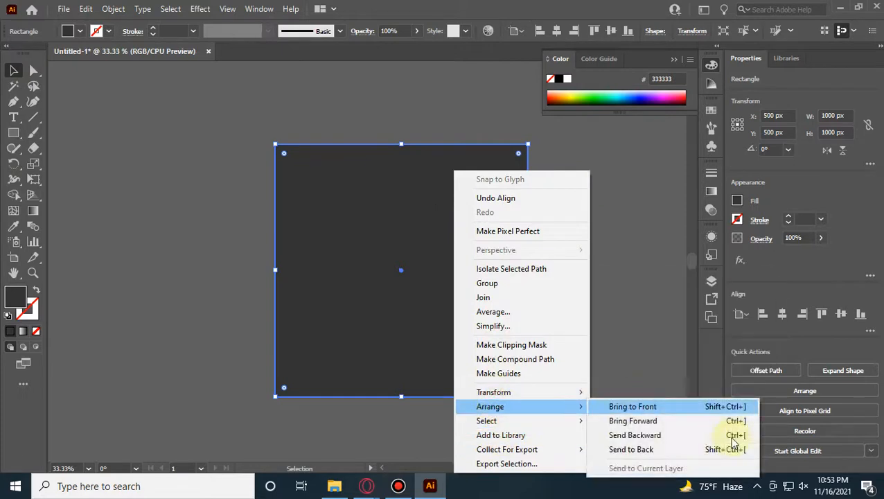
click(669, 449)
click(574, 198)
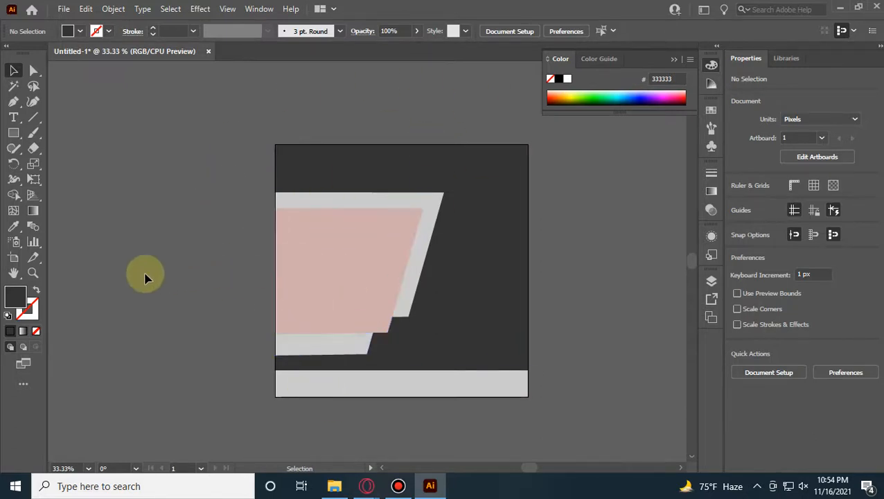
Step: Draw a dark grey square of about 454 × 454 px on the empty canvas left of the artboard
drag(165, 303, 380, 294)
click(13, 133)
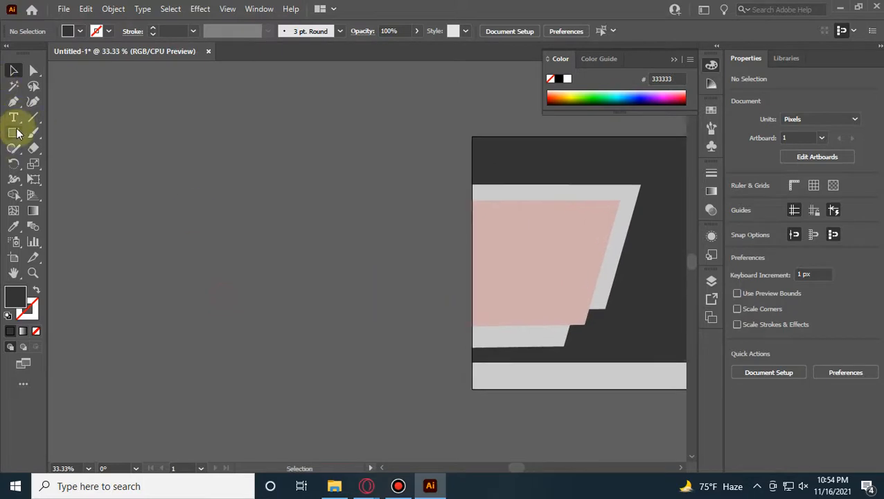
mouse_move(124, 169)
mouse_down()
mouse_move(182, 209)
mouse_move(182, 226)
mouse_up()
click(14, 70)
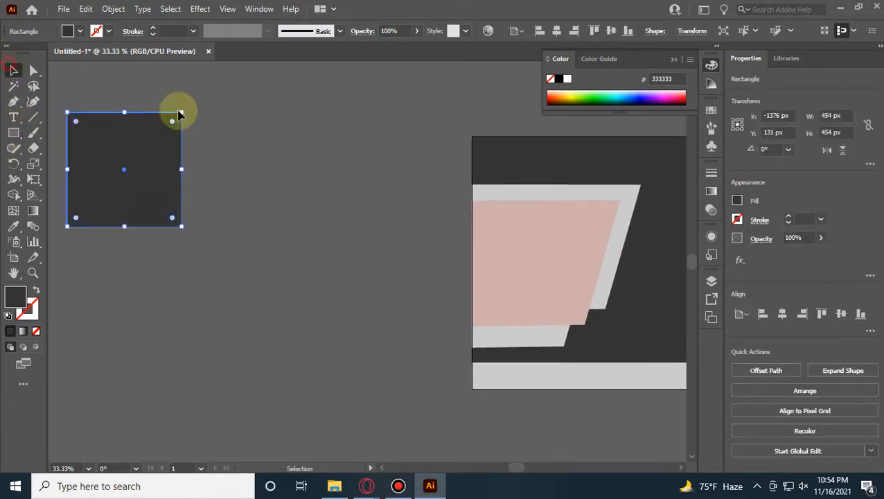
Step: Pull the small square's upper-right anchor point up and outward, making a pointed quadrilateral of about 636 × 782 px
click(34, 71)
click(182, 115)
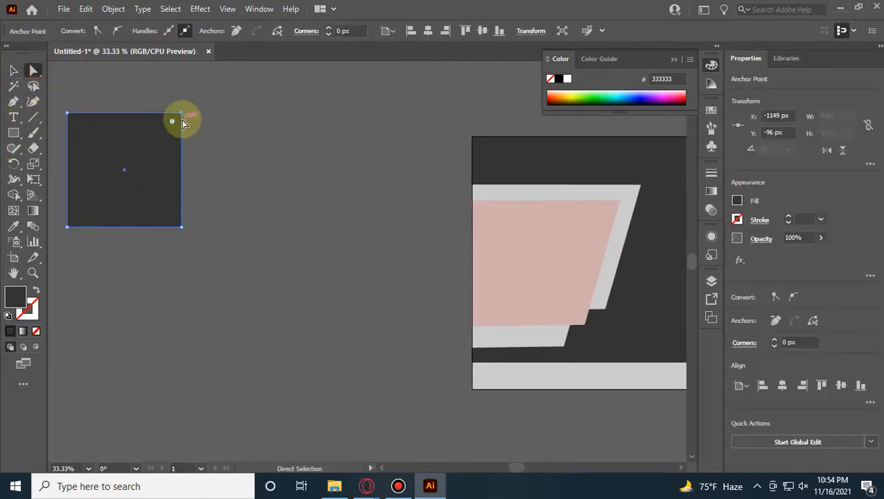
drag(183, 115, 226, 83)
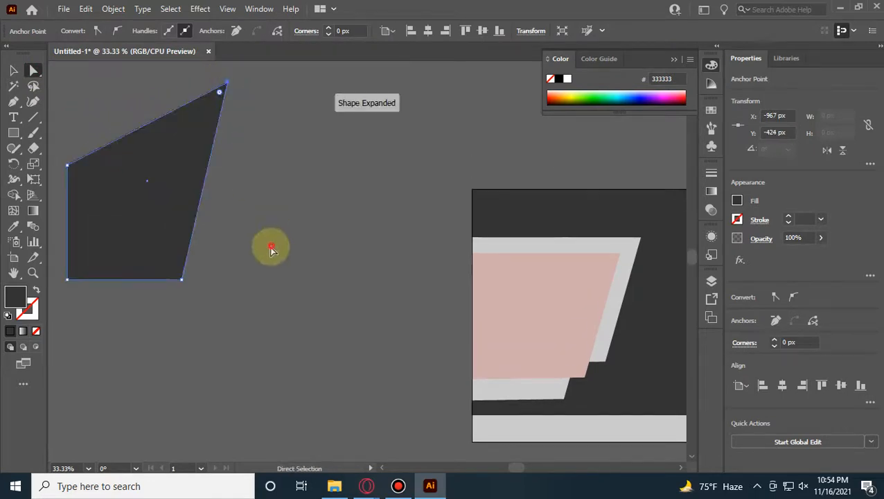
click(270, 247)
Step: Move the pointed quadrilateral closer to the artboard and fill it with light grey #F2F2F2
click(13, 72)
drag(167, 192, 254, 313)
drag(306, 302, 42, 229)
drag(124, 248, 329, 281)
drag(202, 259, 300, 240)
click(81, 31)
click(106, 96)
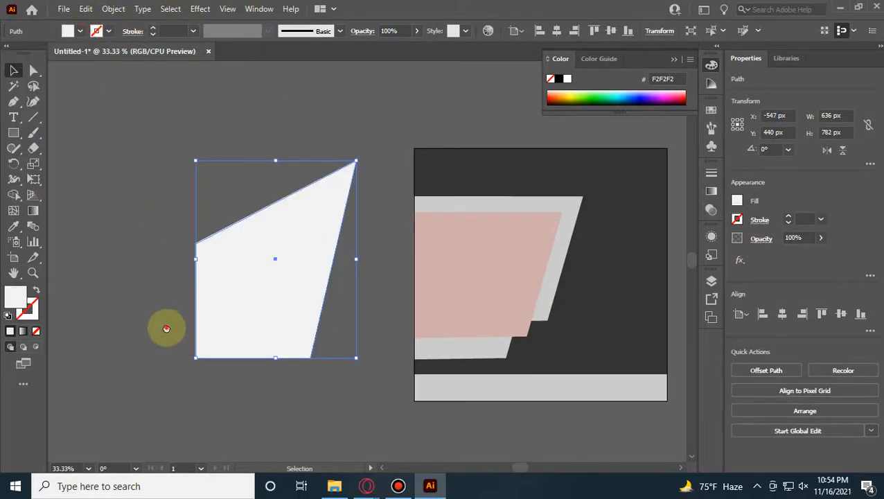
Step: Place a copy of the 1000 px dark grey square on the empty canvas left of the artboard, behind the light quadrilateral
drag(234, 281, 103, 238)
drag(200, 395, 618, 385)
drag(583, 260, 489, 300)
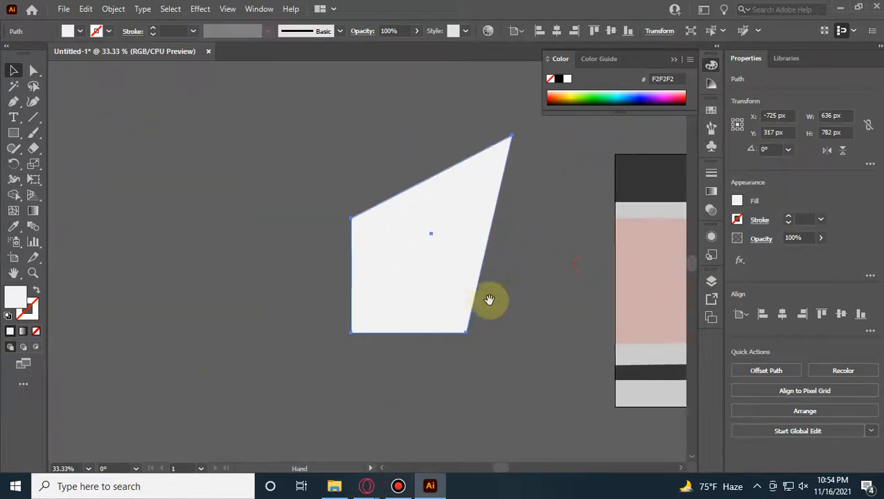
drag(636, 173, 193, 204)
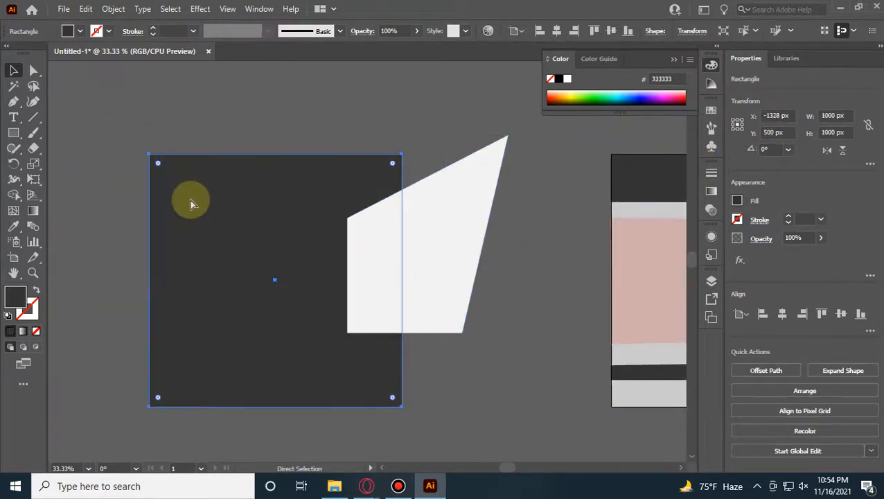
Step: Move the light quadrilateral over the copied square's lower-left corner and rotate it clockwise so its point faces lower right
drag(454, 192, 199, 361)
scroll(316, 396, down, 2)
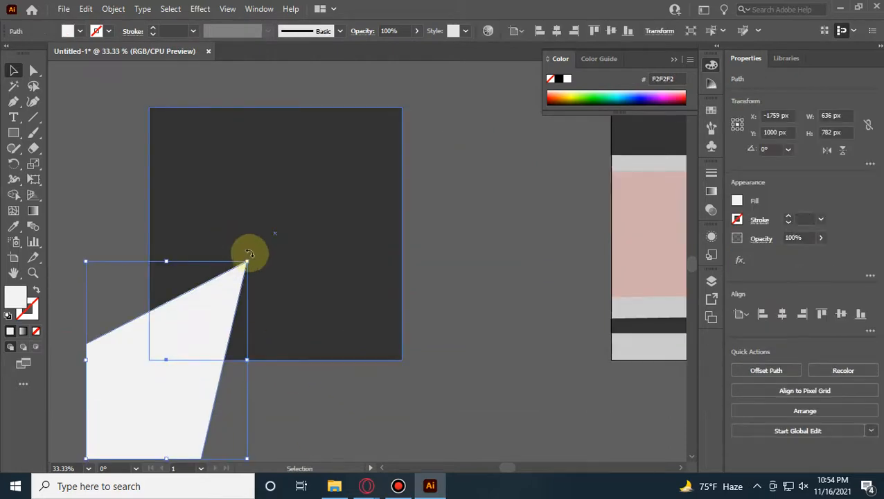
drag(250, 254, 306, 395)
click(408, 395)
Step: Duplicate the rotated light quadrilateral three times so overlapping pairs cover both lower corners of the dark square
click(195, 369)
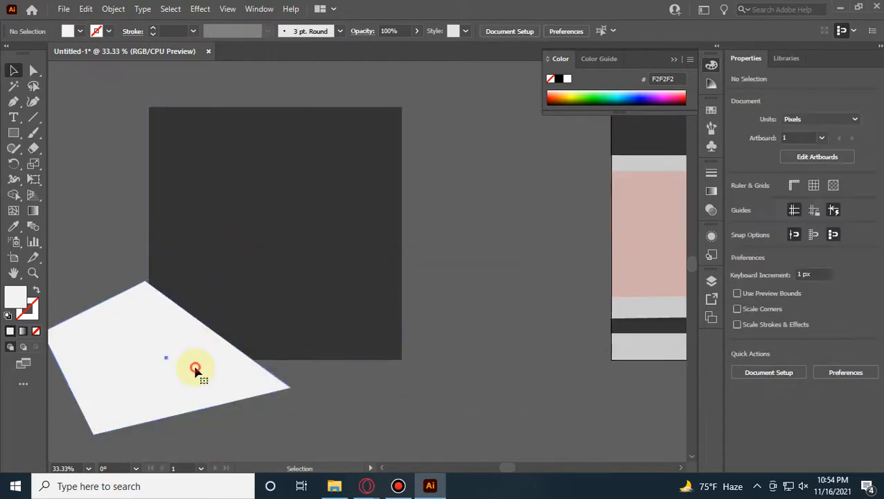
drag(195, 369, 469, 362)
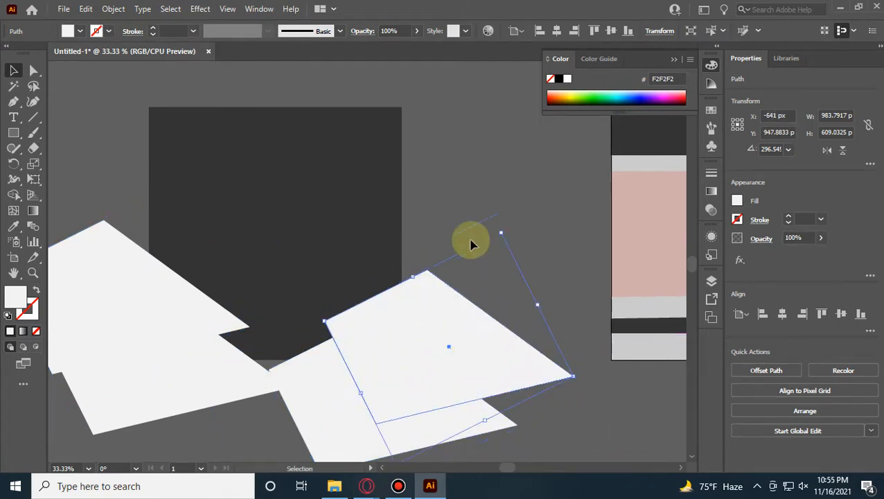
click(469, 238)
Step: Select the dark square and the four light shapes and remove everything outside the square with the Shape Builder tool
scroll(527, 251, down, 1)
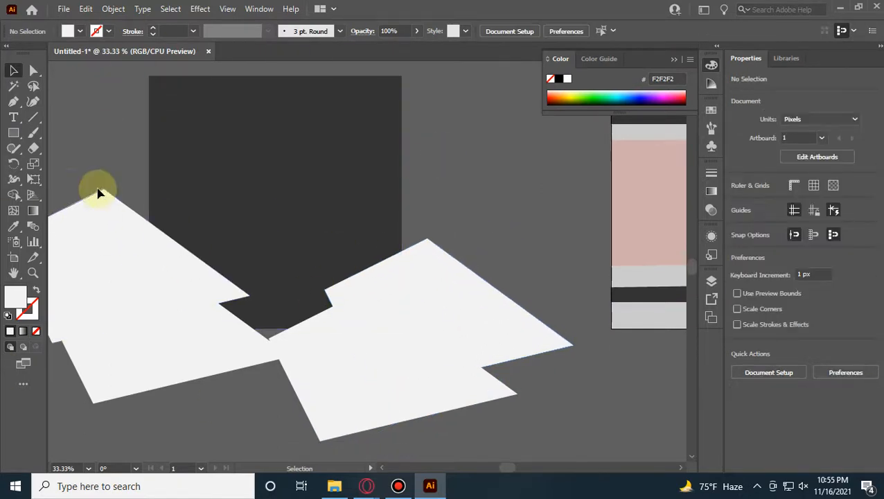
drag(63, 162, 516, 394)
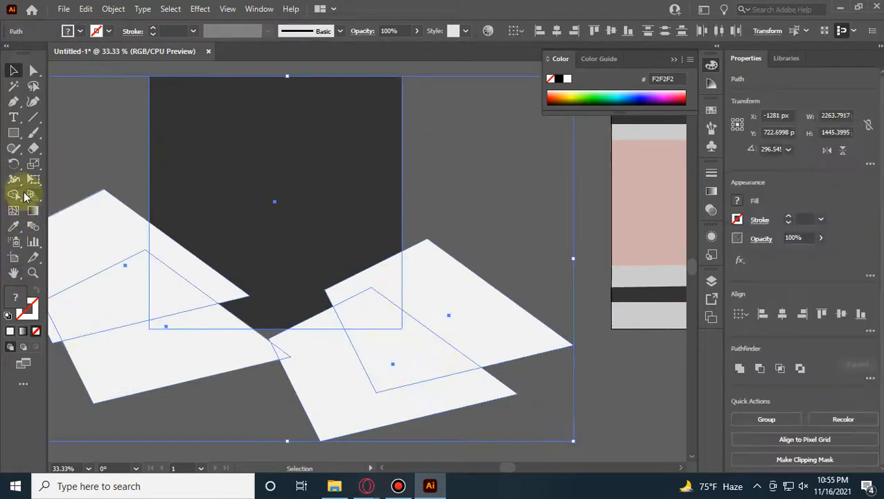
click(15, 194)
alt+drag(91, 203, 149, 444)
mouse_move(505, 296)
alt+mouse_down()
mouse_move(449, 357)
mouse_move(313, 431)
alt+mouse_up()
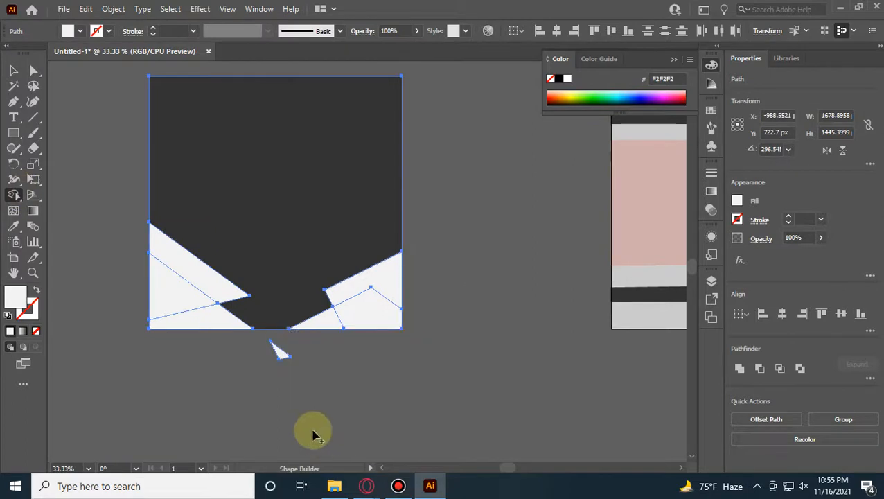
click(13, 70)
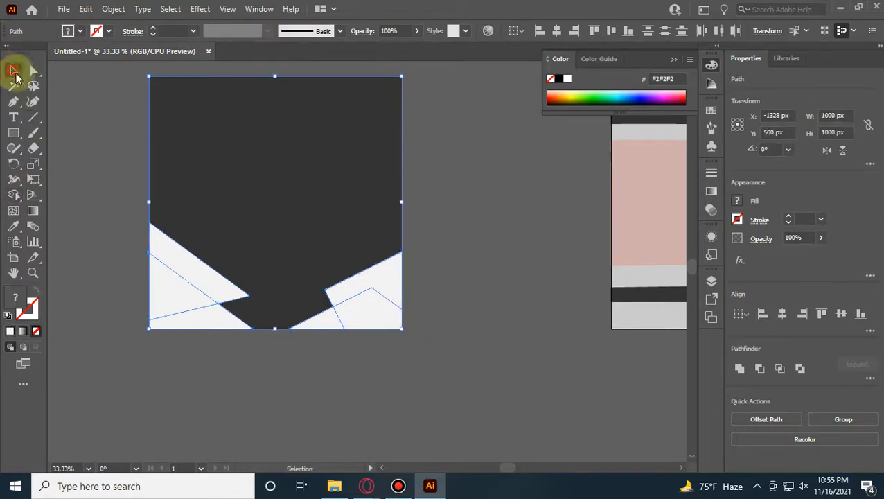
click(109, 276)
Step: Fill the upper shape in the dark square's lower-right corner with grey #B3B3B3
click(351, 307)
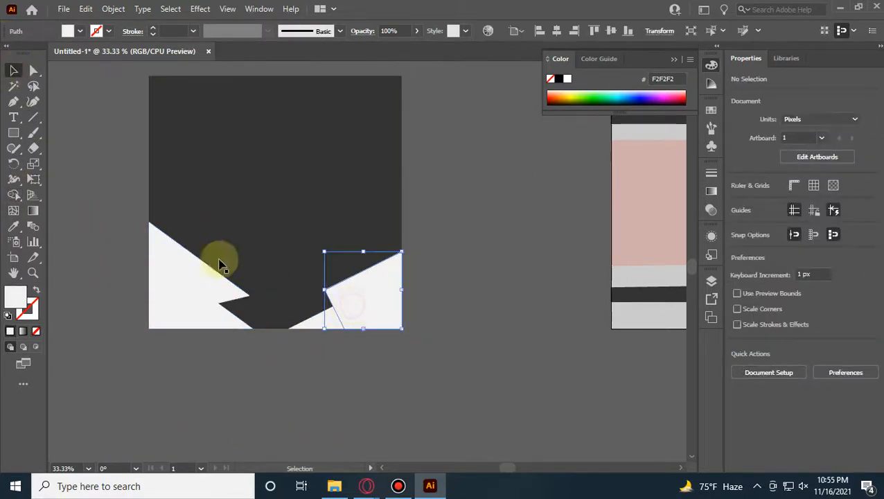
click(80, 31)
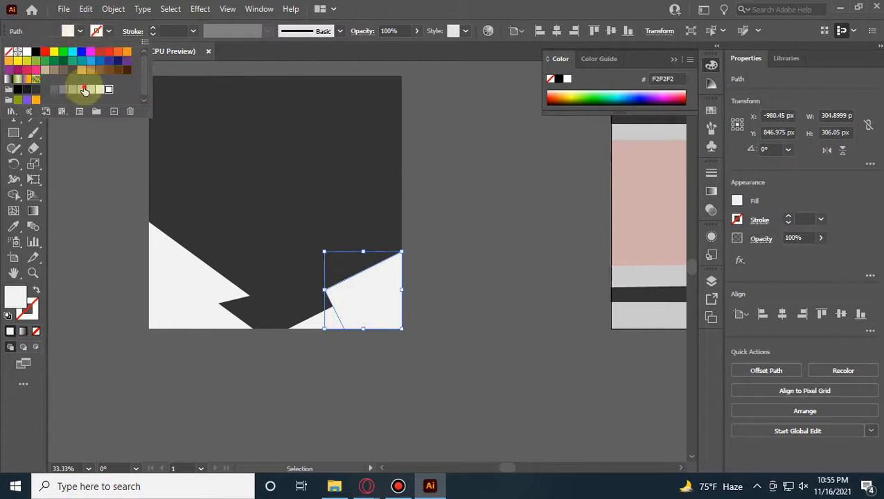
click(84, 90)
click(101, 359)
click(242, 393)
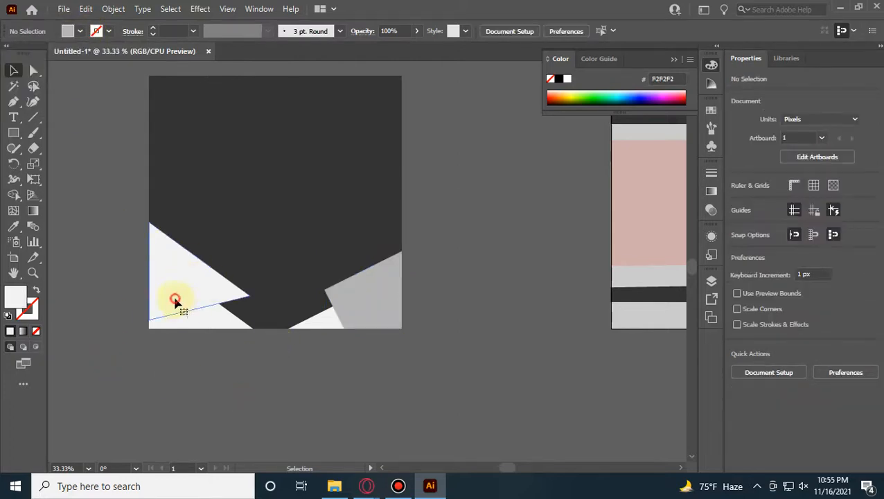
Step: Sample the right shape's grey onto the upper left-hand shape, and darken that shape's fill to #999999
click(175, 300)
click(404, 294)
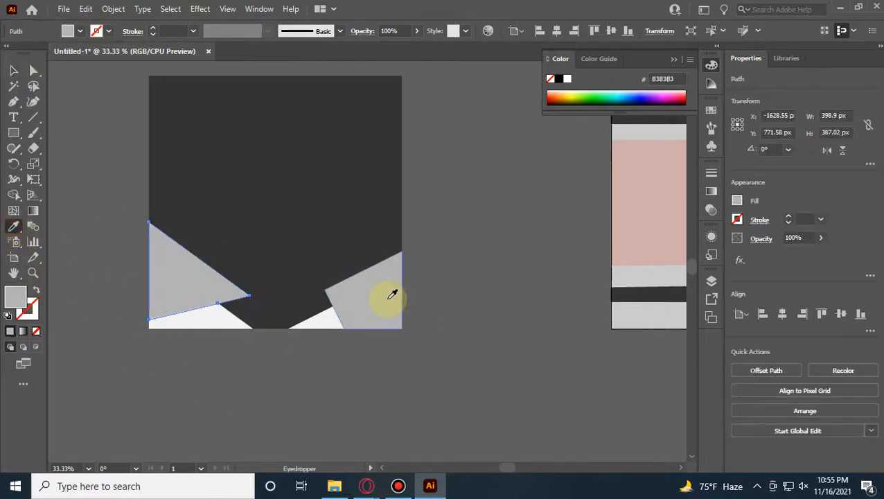
click(12, 72)
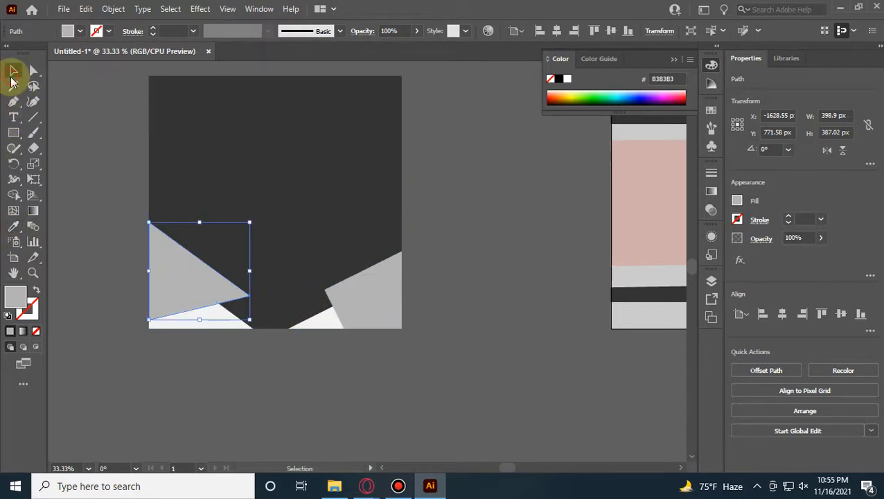
click(75, 31)
click(72, 91)
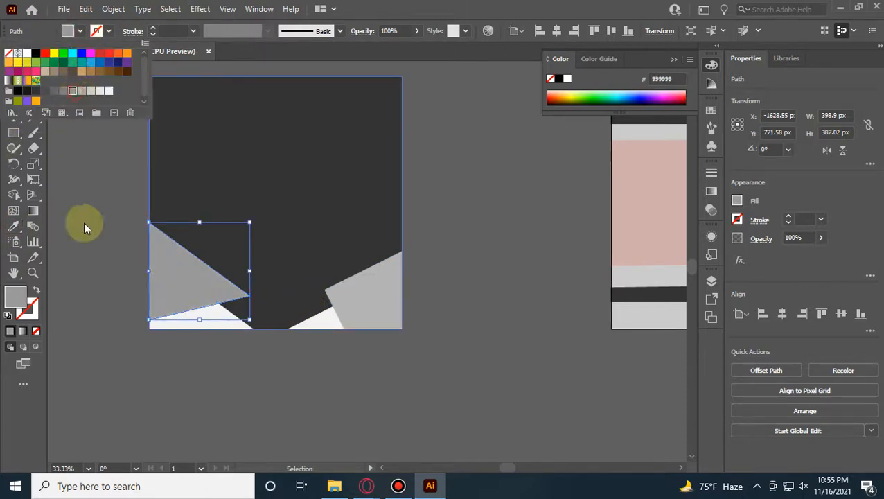
click(131, 370)
Step: Fill the lower shape in the dark square's lower-left corner with grey #808080
click(208, 354)
click(212, 328)
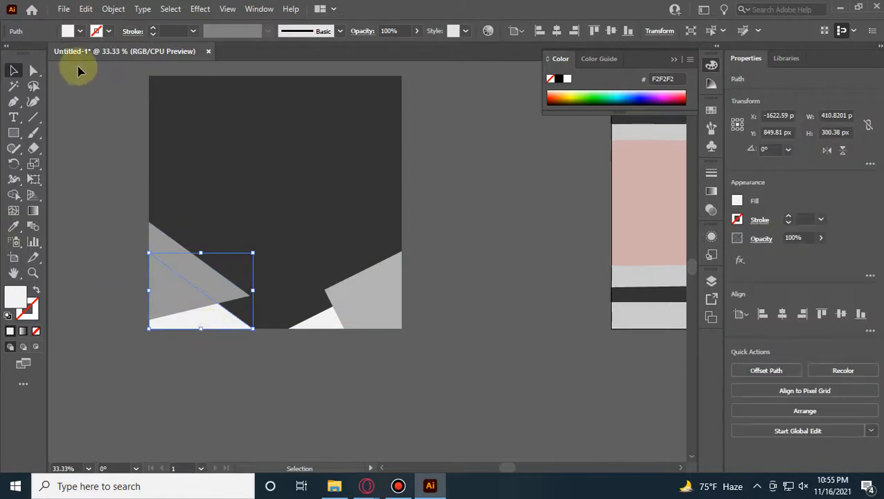
click(80, 32)
click(61, 93)
click(95, 325)
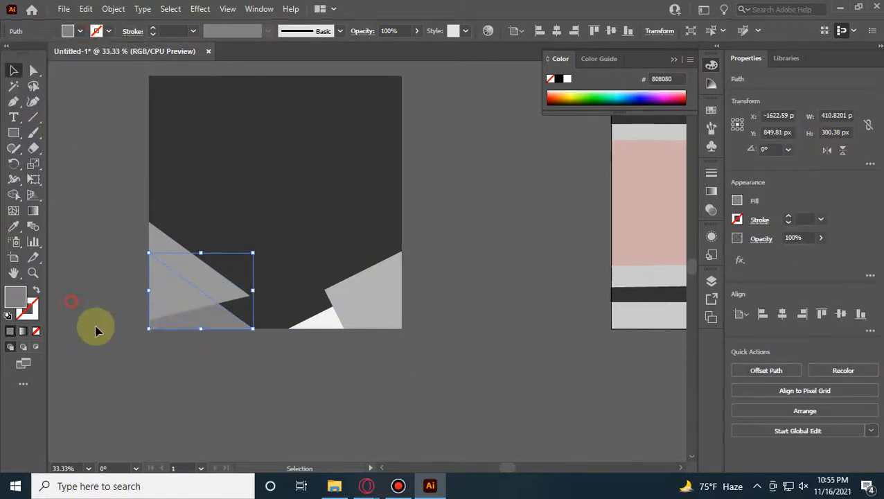
click(169, 400)
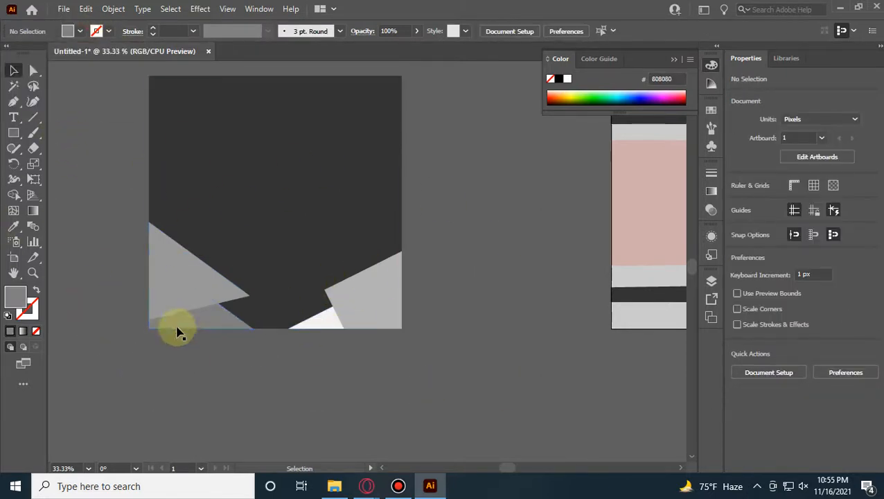
Step: Move the two grey left-hand shapes about 500 px up along the dark square's left edge
drag(203, 315, 199, 158)
click(339, 387)
scroll(326, 319, up, 2)
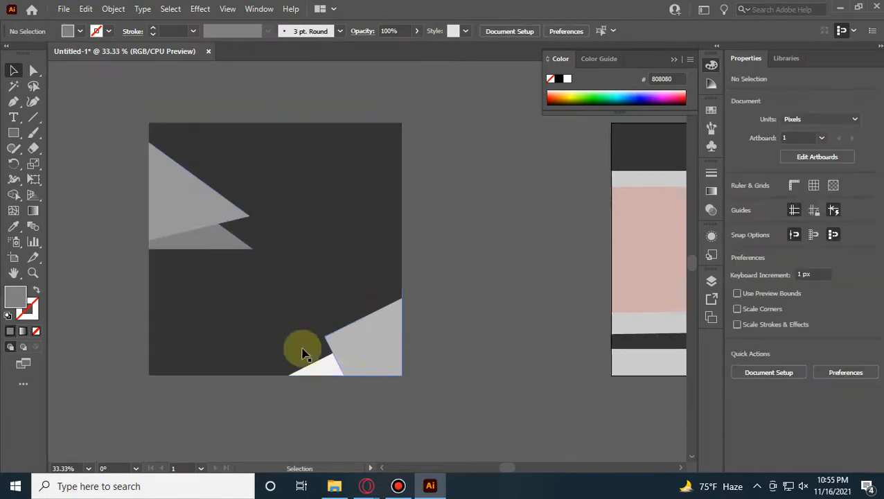
Step: Make a copy of the two left-hand grey shapes reflected across the vertical axis and place it against the square's right edge
click(201, 237)
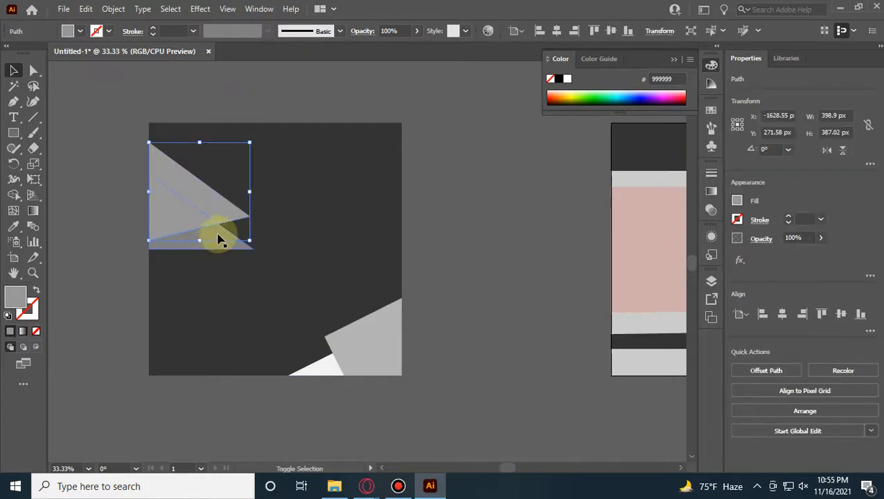
shift+click(213, 235)
right_click(214, 234)
mouse_move(274, 393)
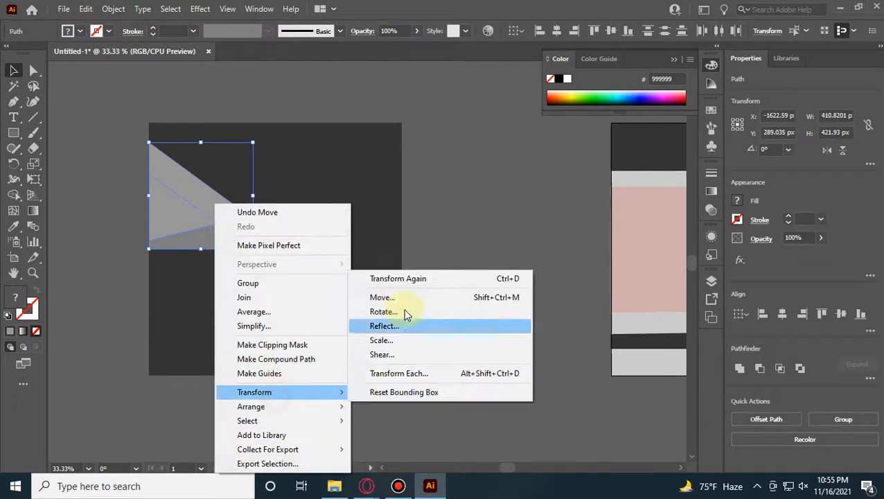
click(383, 326)
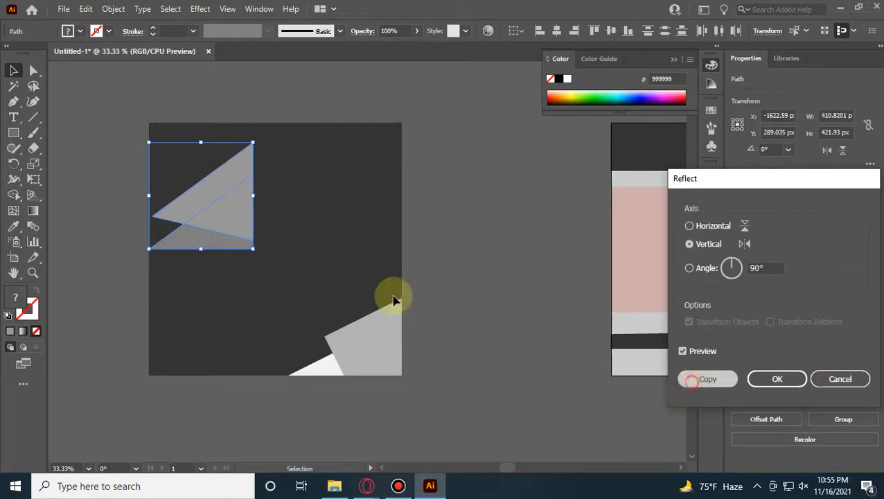
drag(220, 223, 381, 315)
click(450, 396)
Step: Select the light and grey shapes in the square's lower-right corner and move them together into its lower-left corner
click(395, 331)
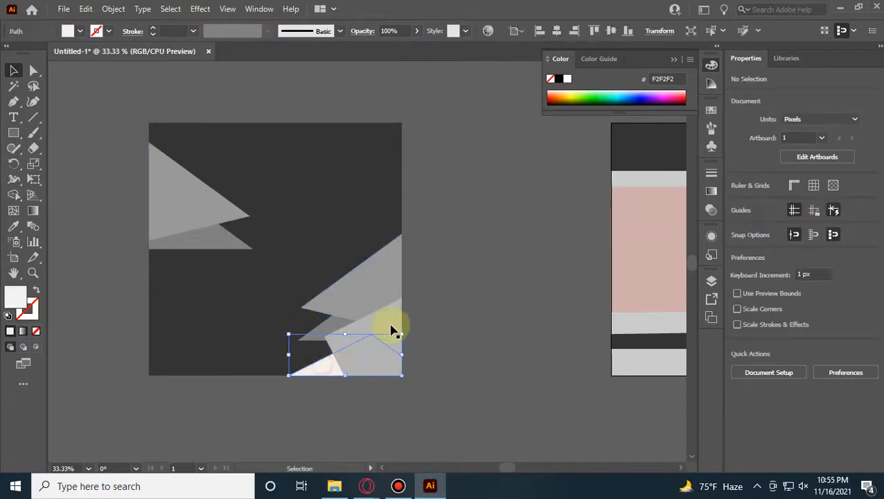
shift+click(396, 329)
drag(399, 345, 255, 331)
key(ctrl+z)
drag(369, 349, 231, 351)
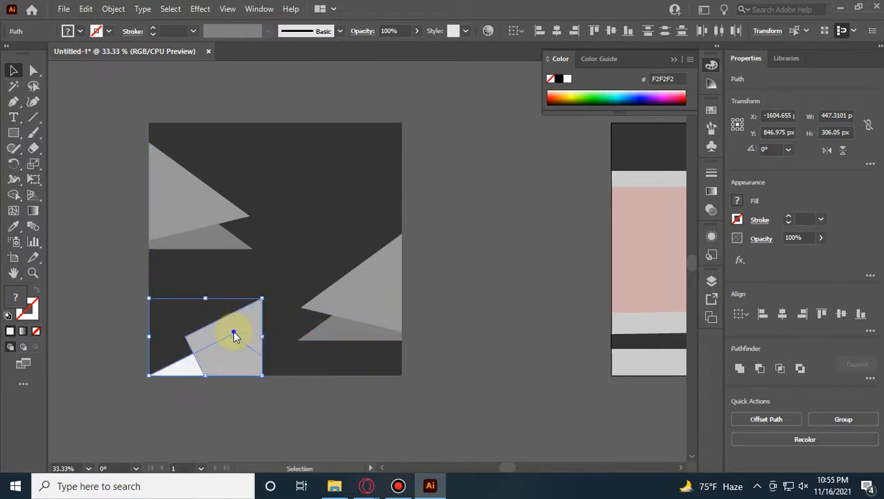
Step: Reflect the selected light and grey shapes in the square's lower-left corner across the vertical axis and move them outside the square, below its lower-right corner
right_click(234, 336)
mouse_move(289, 254)
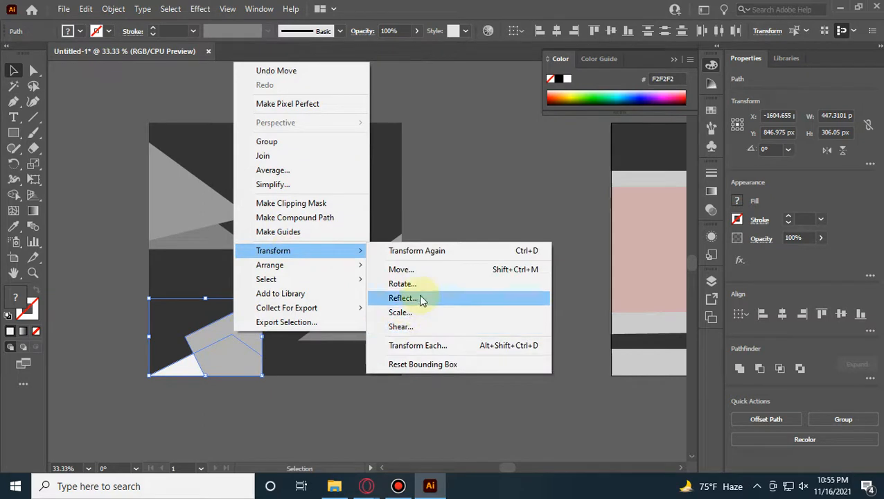
click(421, 298)
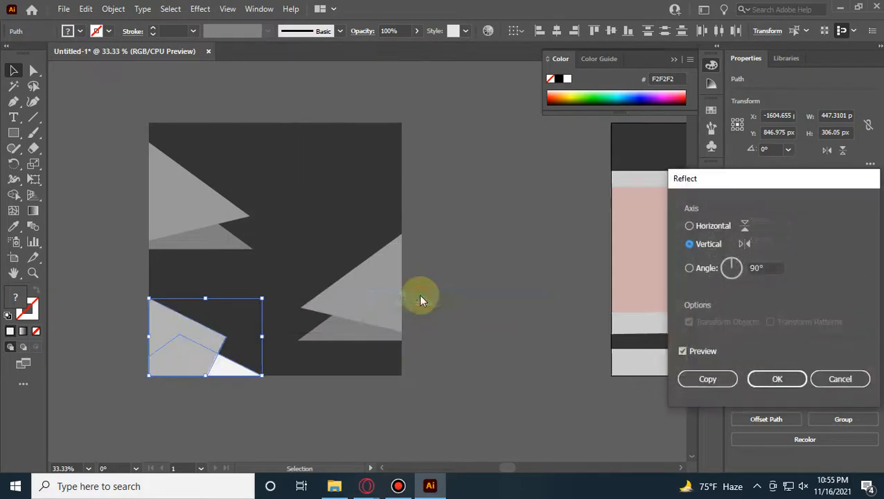
click(784, 392)
drag(198, 359, 512, 443)
click(475, 261)
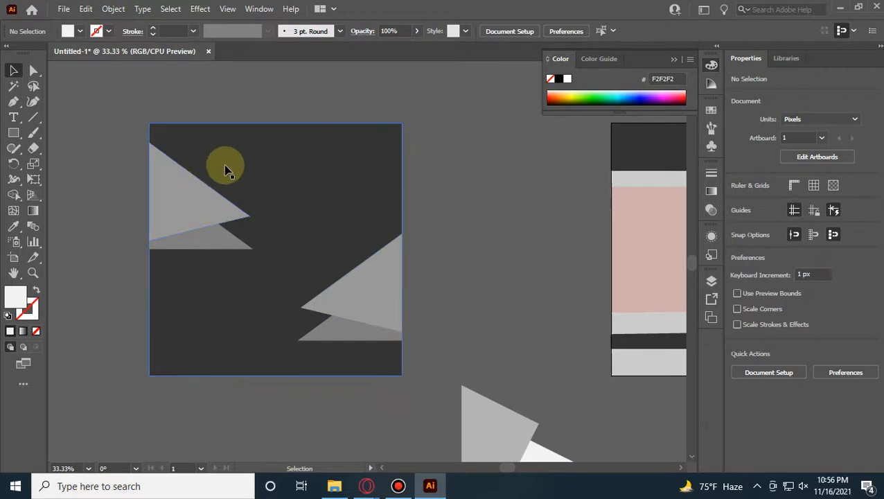
Step: Draw an off-white square about 514 px wide over the dark square's lower-left edge and rotate it 45° into a diamond
click(12, 133)
mouse_move(105, 305)
mouse_down()
mouse_move(205, 452)
mouse_move(151, 370)
mouse_up()
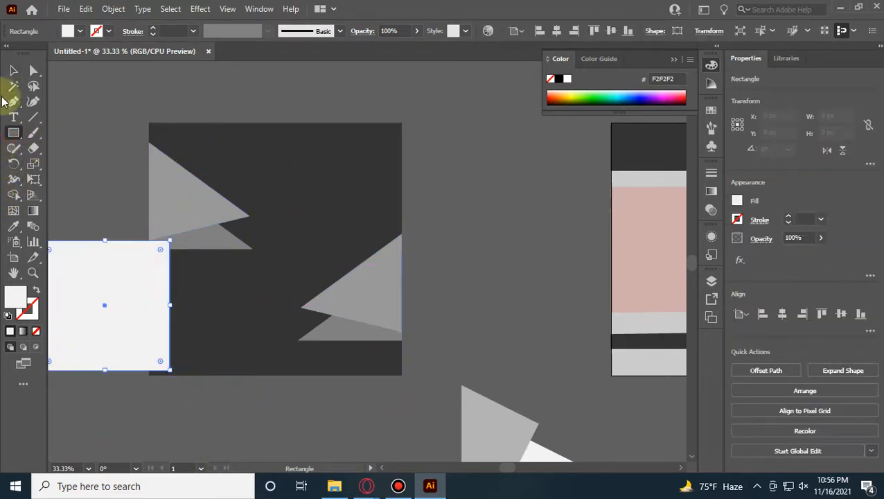
drag(168, 233, 194, 313)
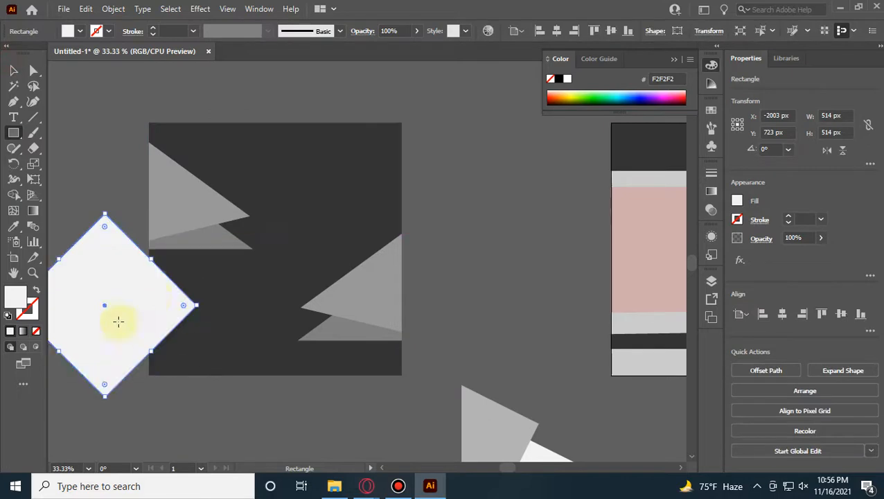
Step: Move the off-white diamond onto the middle of the dark square and enlarge it to about 842 px
mouse_move(118, 321)
mouse_down()
mouse_move(272, 270)
mouse_move(171, 430)
mouse_up()
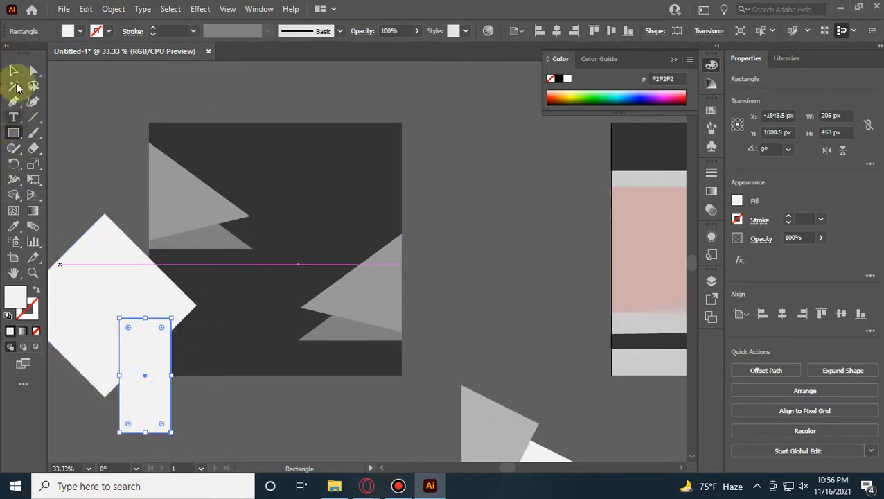
key(Delete)
click(13, 70)
drag(138, 294, 311, 232)
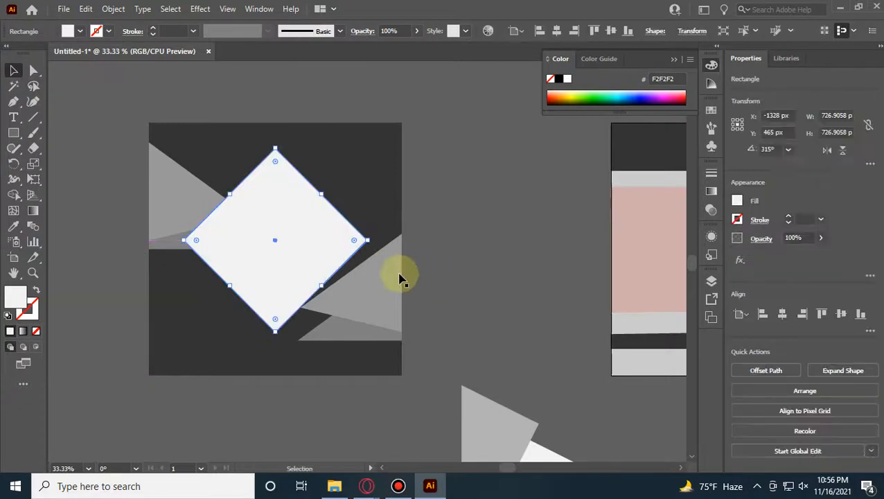
click(507, 317)
click(292, 275)
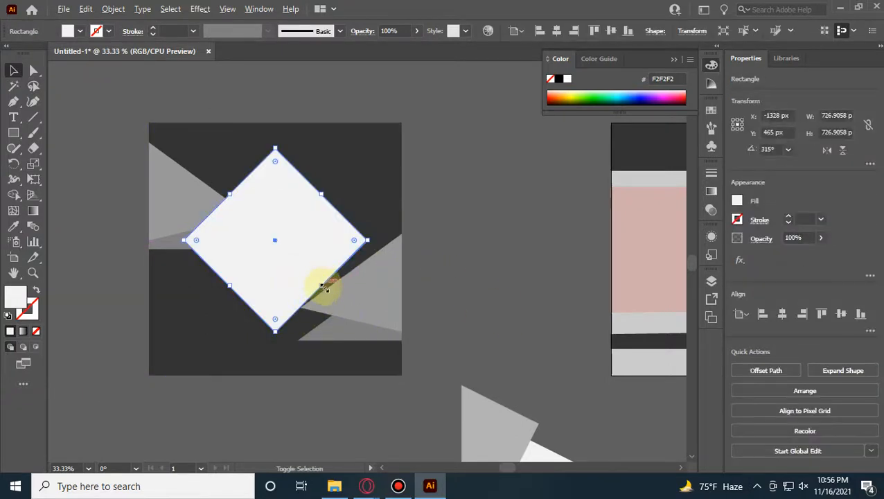
mouse_move(323, 286)
mouse_down()
mouse_move(340, 292)
mouse_move(331, 292)
mouse_up()
Step: Send the off-white diamond backward behind the grey triangles on both sides of the dark square
right_click(302, 244)
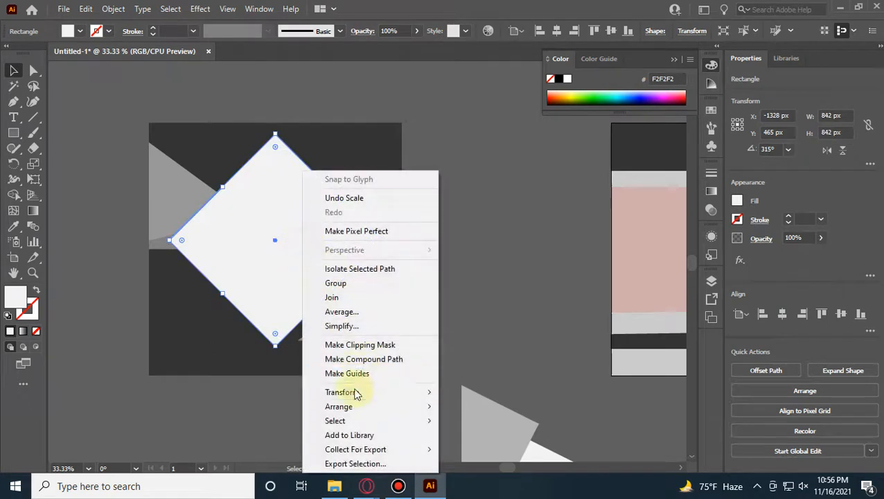
click(537, 229)
click(537, 228)
click(268, 230)
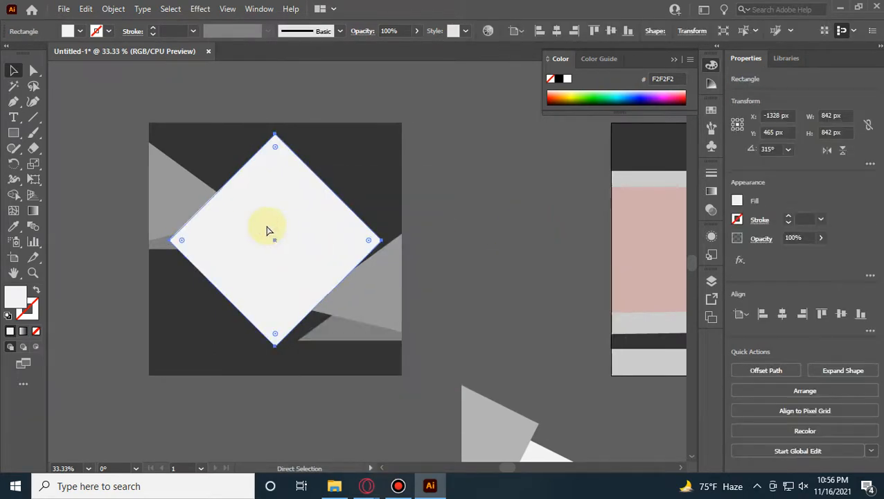
key(ctrl+bracketleft)
key(ctrl+bracketleft)
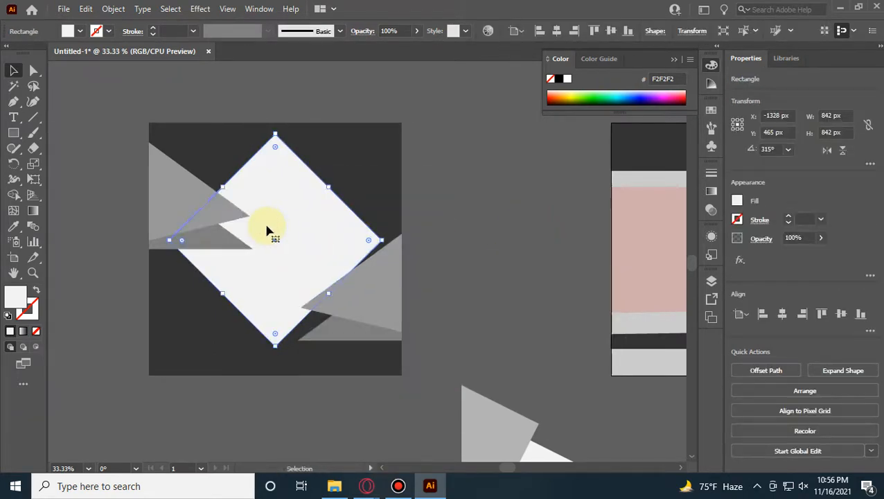
Step: Shift the off-white diamond slightly down so that it sits near the centre of the dark square
drag(267, 229, 260, 234)
click(464, 198)
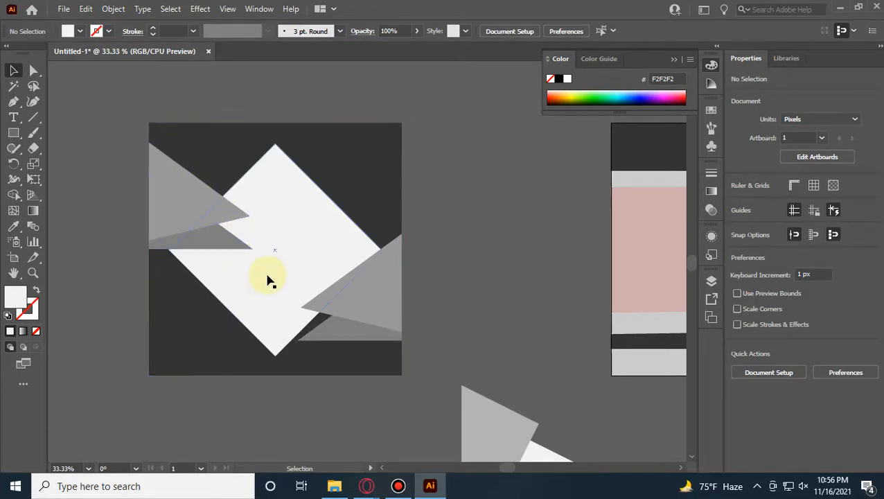
mouse_move(271, 281)
mouse_down()
mouse_move(265, 292)
mouse_move(265, 280)
mouse_up()
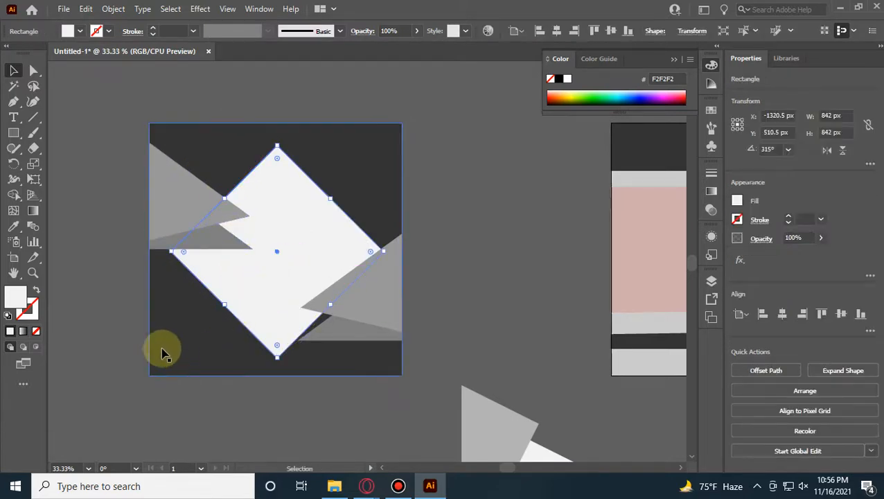
click(446, 280)
drag(300, 234, 310, 237)
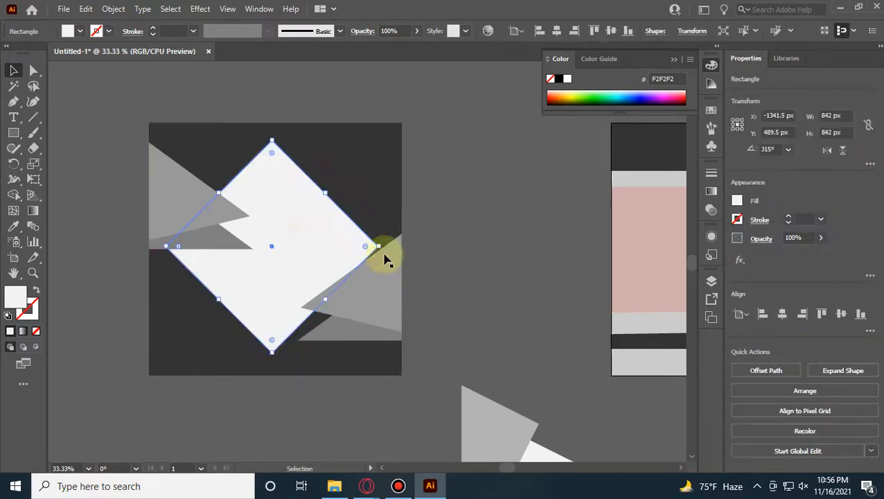
click(457, 262)
drag(457, 262, 280, 242)
drag(395, 267, 564, 271)
scroll(377, 302, down, 1)
scroll(198, 257, up, 1)
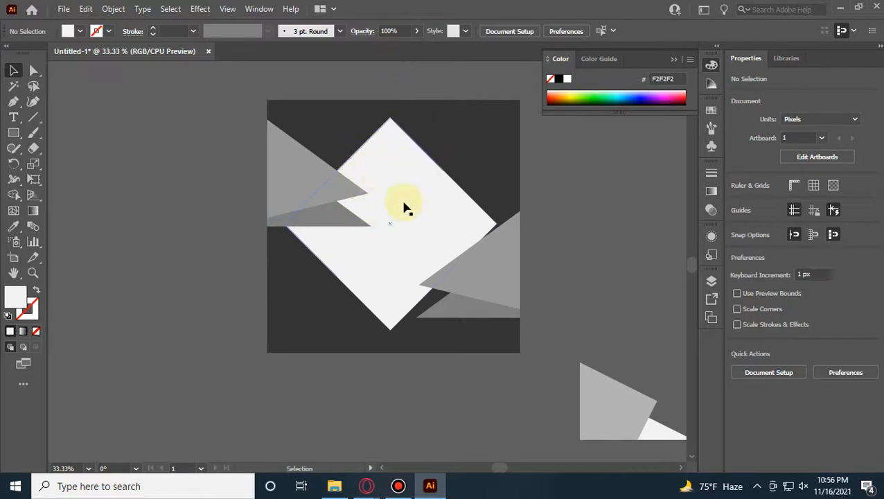
drag(331, 201, 308, 143)
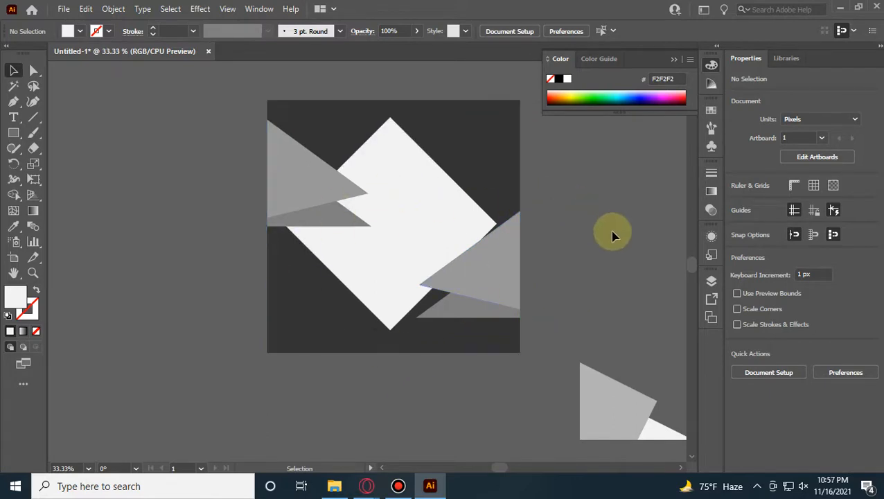
Step: Delete the loose light and grey shapes beside the square, and delete the whole diamond composition with its dark background
drag(610, 232, 520, 231)
click(477, 199)
click(523, 414)
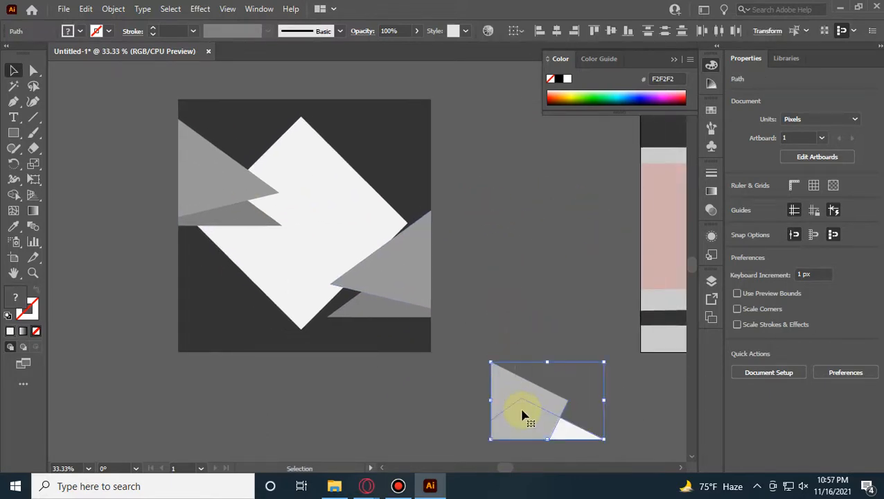
key(Delete)
click(462, 368)
key(ctrl+a)
key(Delete)
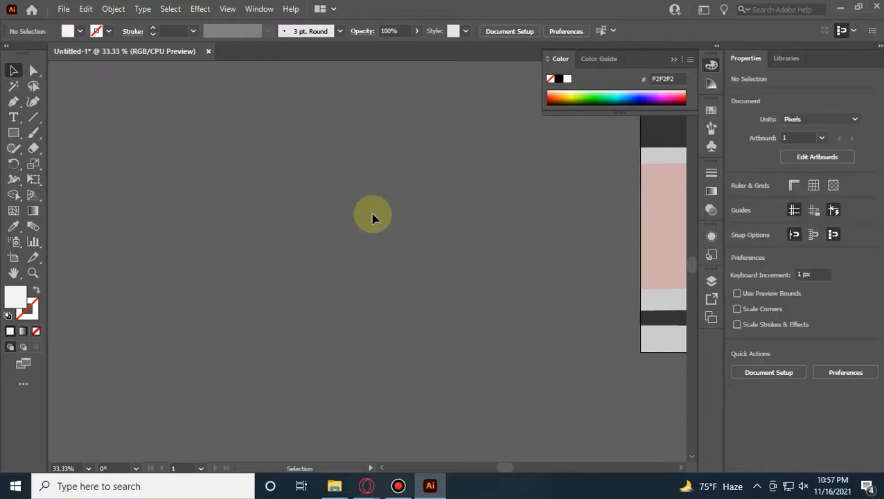
Step: Draw an off-white square about 608 px wide beside the pink parallelogram design and round its corners slightly
drag(596, 256, 141, 250)
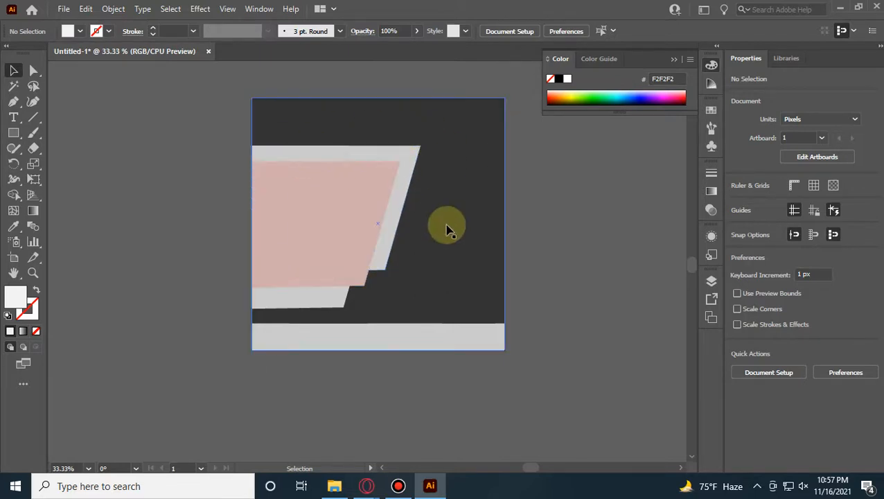
click(13, 132)
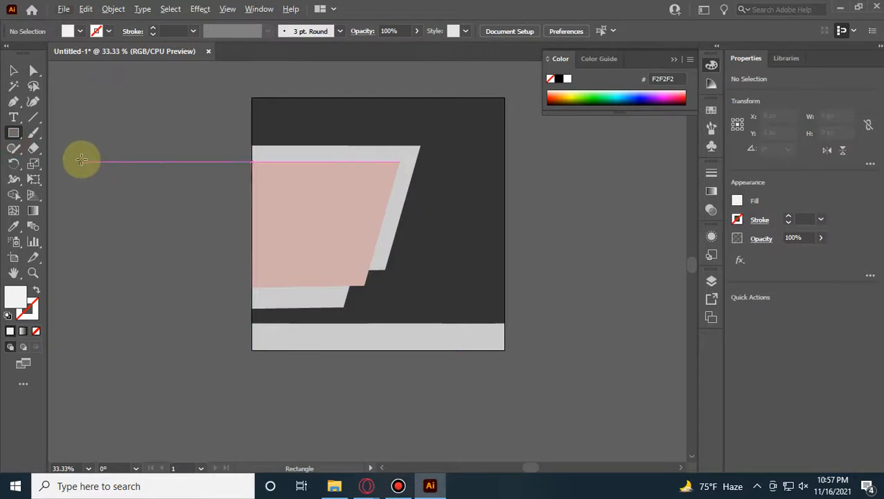
mouse_move(81, 160)
mouse_down()
mouse_move(194, 217)
mouse_move(194, 247)
mouse_up()
click(13, 70)
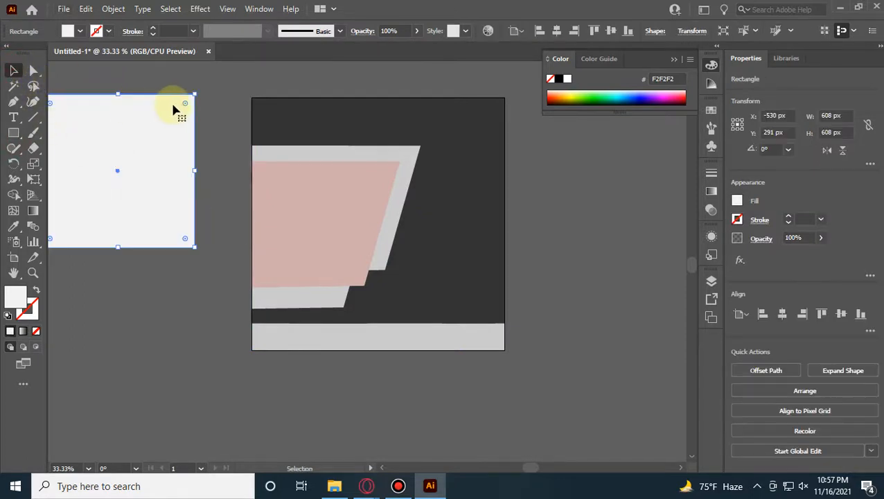
drag(183, 109, 180, 111)
click(200, 265)
drag(200, 265, 344, 271)
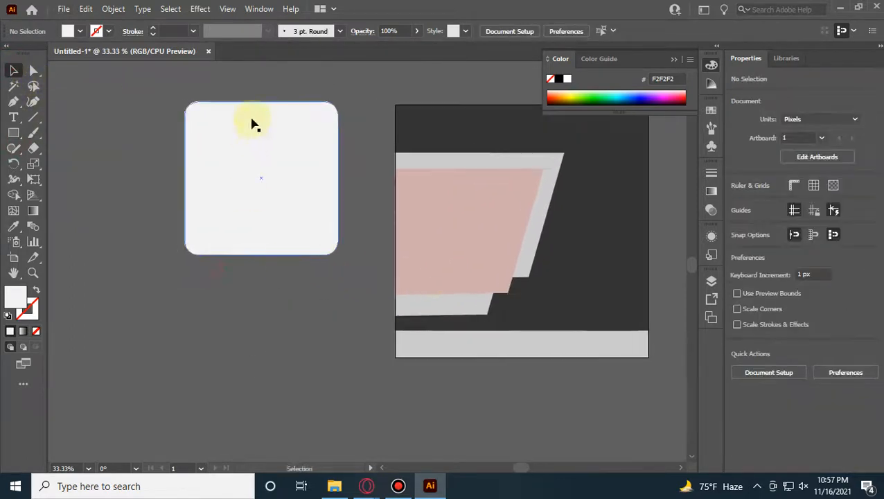
Step: Make two copies of the rounded off-white square and arrange all three overlapping beside the pink design
drag(252, 119, 290, 263)
click(311, 124)
click(316, 246)
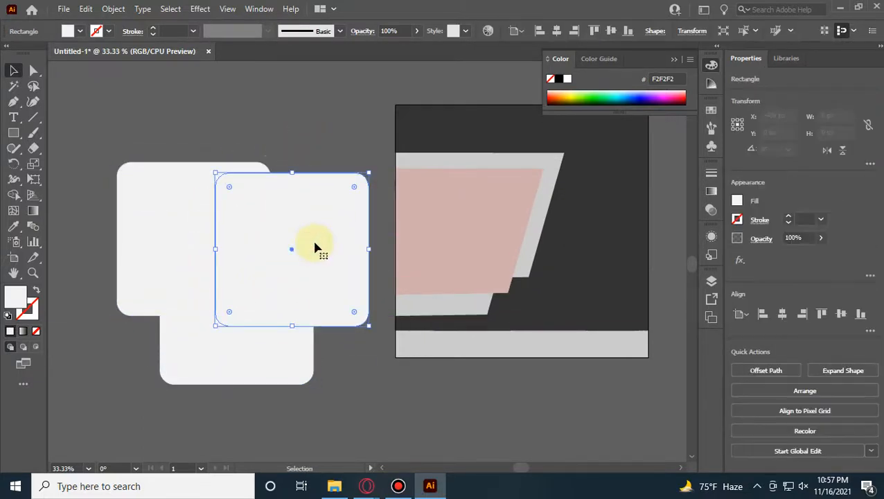
Step: Delete two of the three rounded squares and move the remaining one farther away from the pink design
key(Delete)
drag(254, 226, 178, 196)
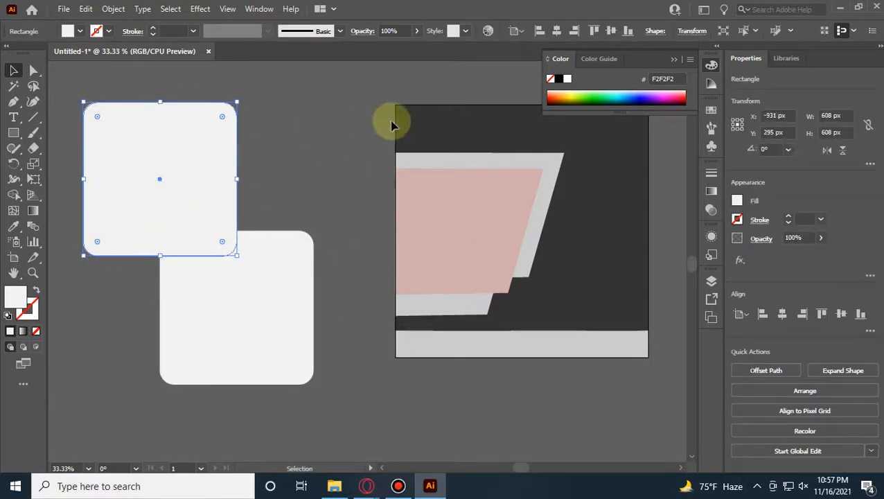
key(Delete)
drag(276, 211, 551, 132)
drag(523, 192, 440, 214)
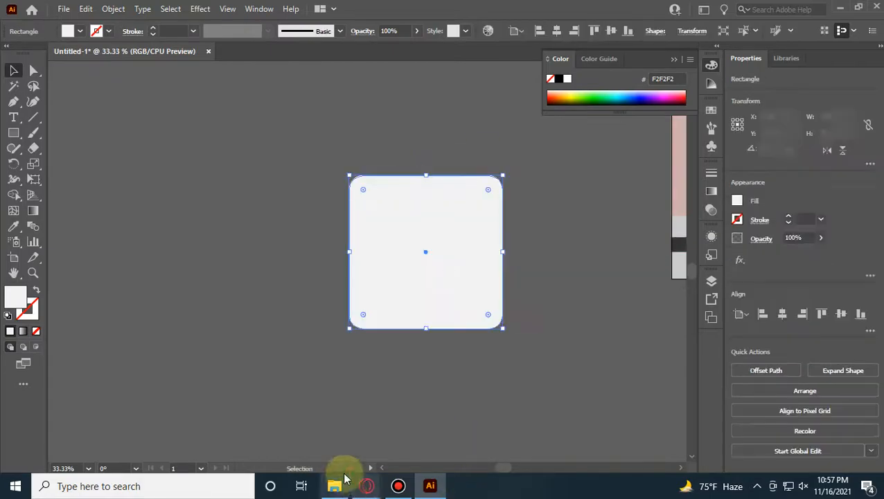
Step: Switch to the Opera browser, look through Freepik's template results for layout ideas, and open the Modern company letterhead template for a closer look
click(366, 486)
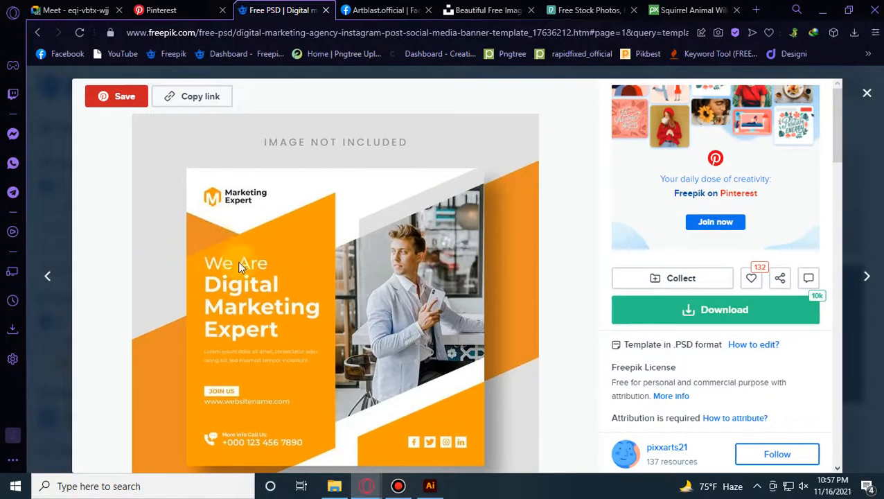
click(869, 98)
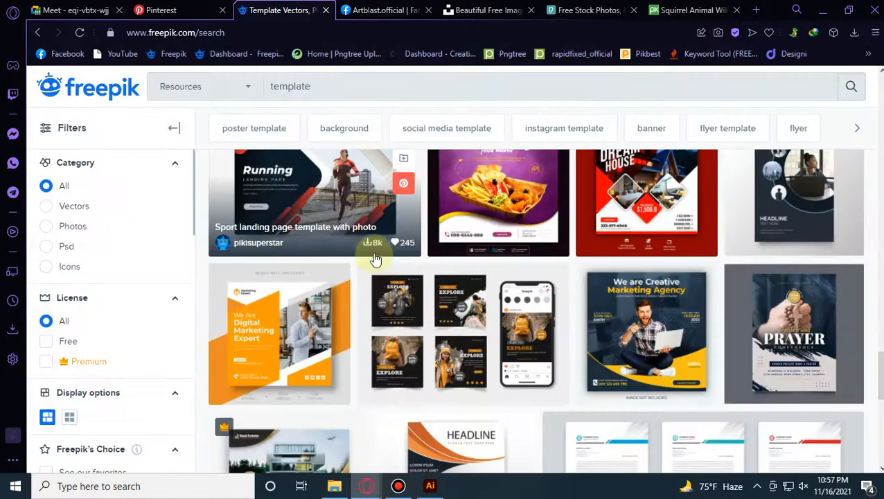
scroll(261, 324, up, 3)
scroll(261, 324, down, 2)
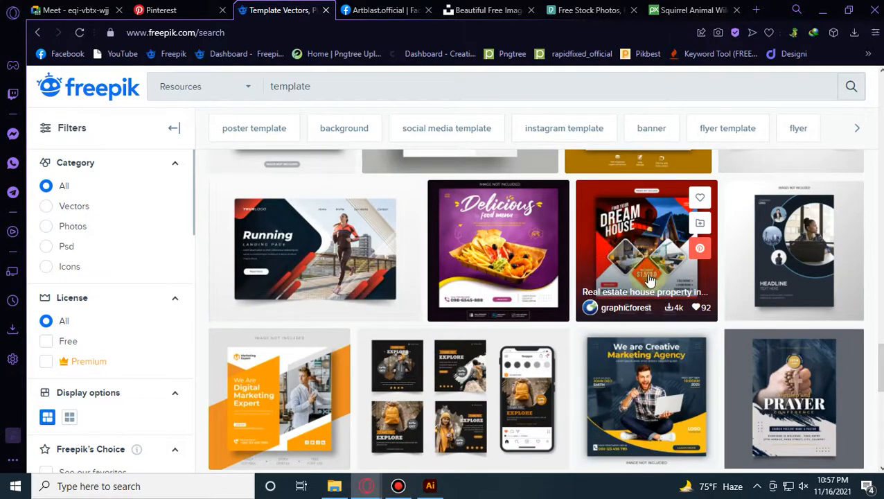
scroll(652, 269, down, 3)
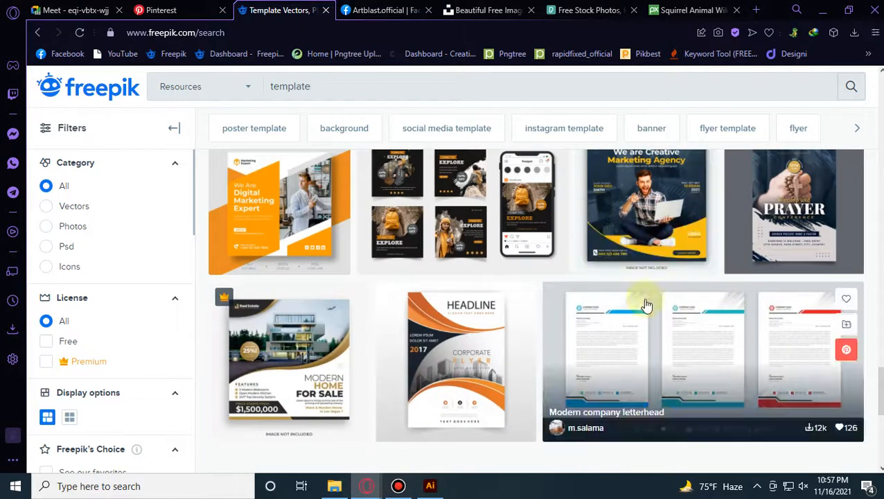
scroll(646, 303, up, 3)
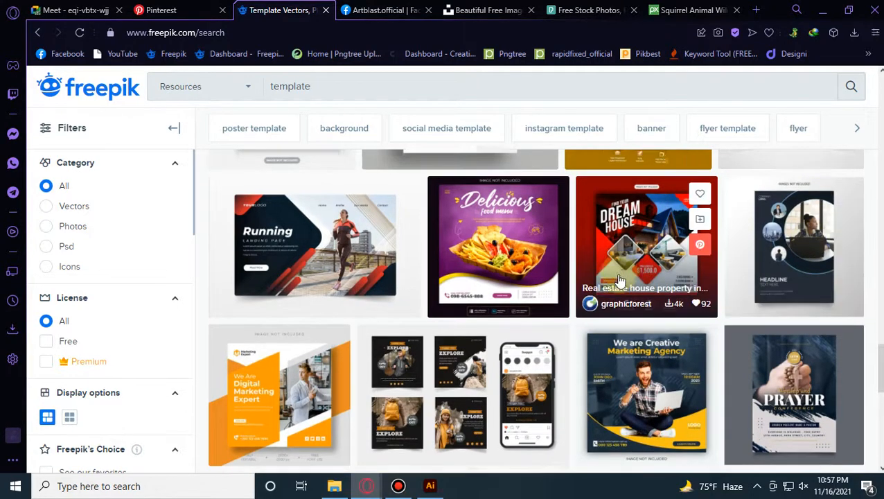
scroll(292, 217, down, 5)
scroll(563, 266, up, 2)
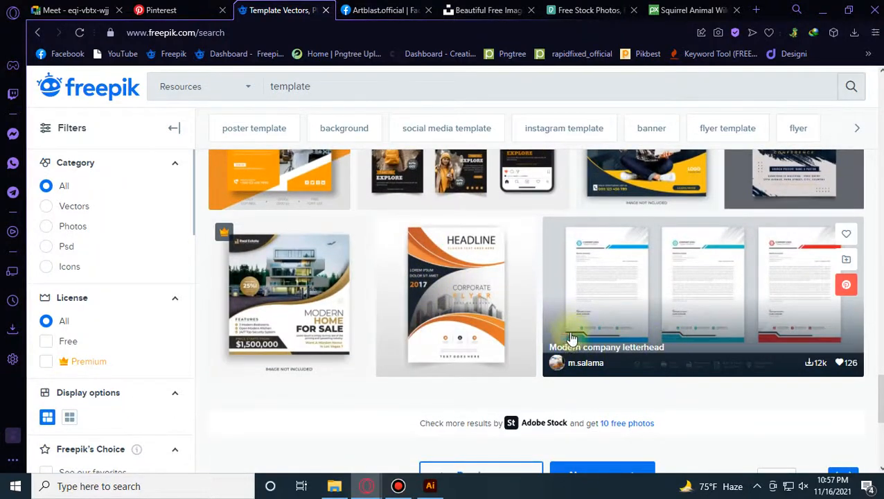
click(630, 299)
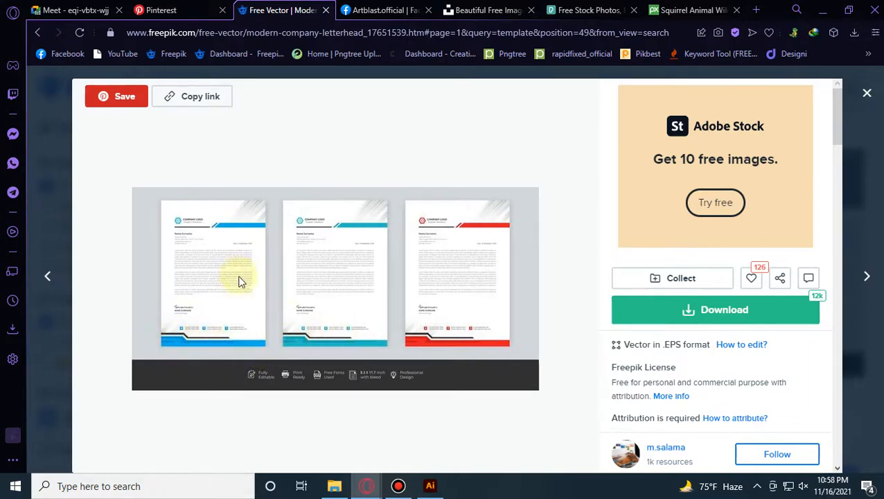
Step: Switch to Illustrator, draw a light grey rectangle about 413 by 139 px at the bottom strip's right end, and raise it slightly
click(430, 486)
scroll(452, 301, right, 5)
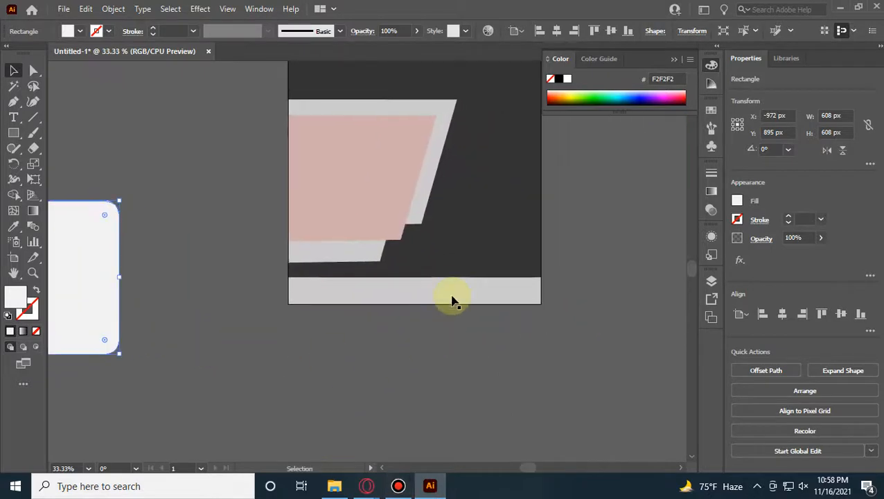
scroll(489, 284, up, 1)
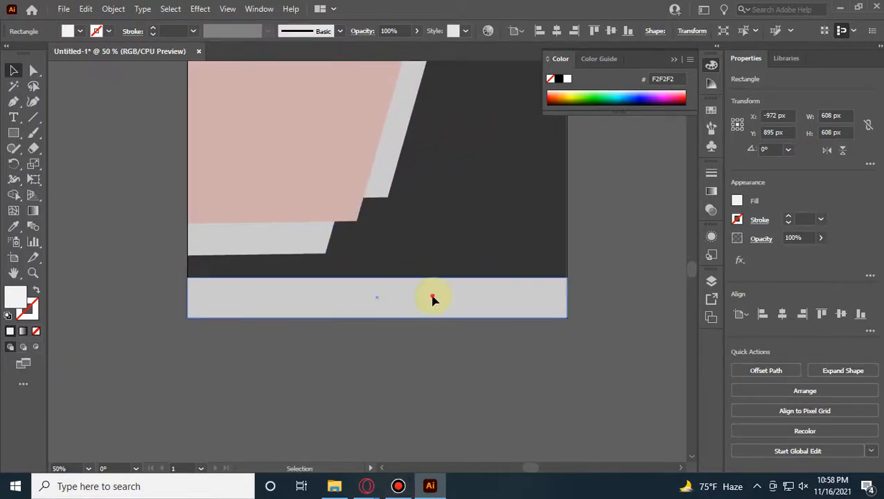
click(126, 260)
click(13, 133)
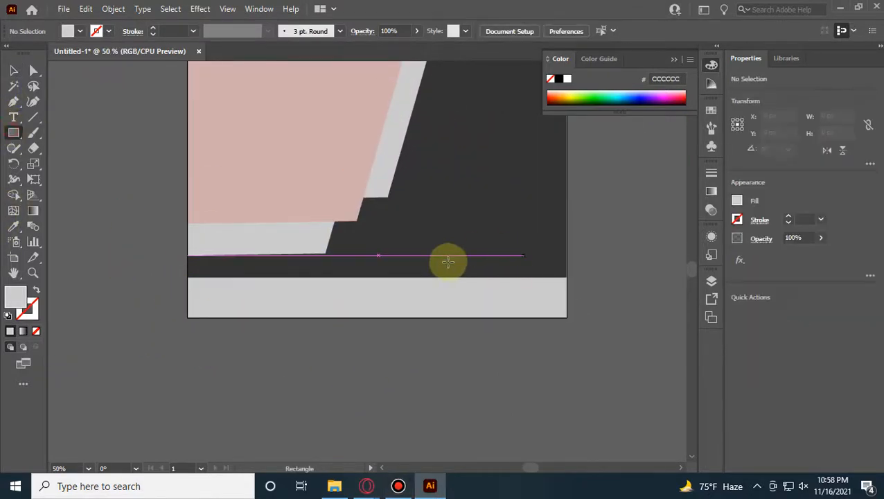
drag(410, 260, 567, 313)
click(13, 70)
click(515, 279)
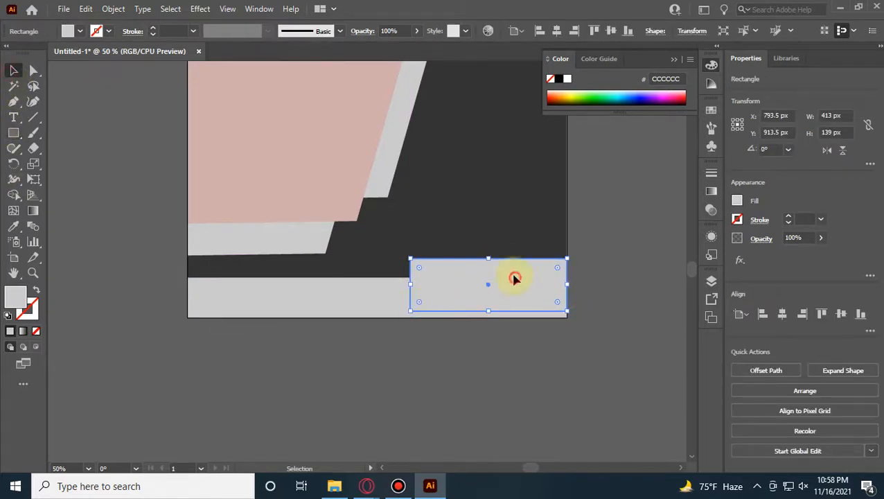
drag(514, 278, 514, 263)
click(645, 389)
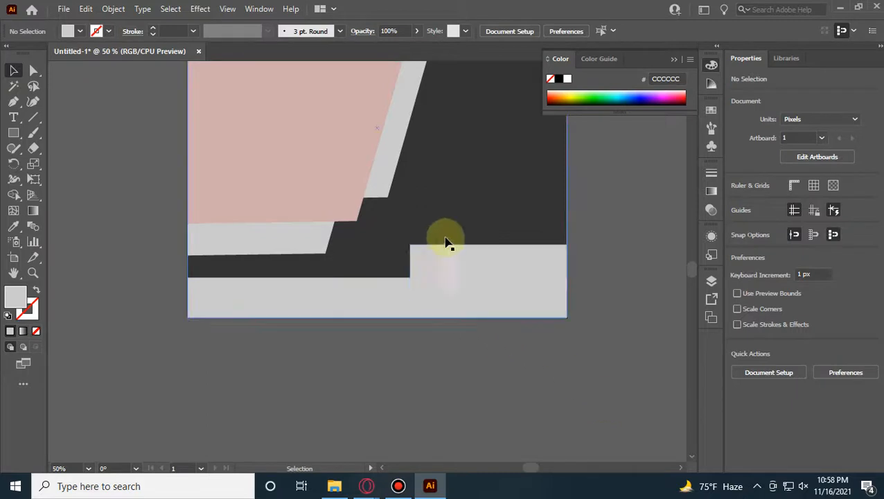
Step: Slant the new rectangle's left side by moving its upper-left corner inward, matching the angle of the parallelograms
click(426, 262)
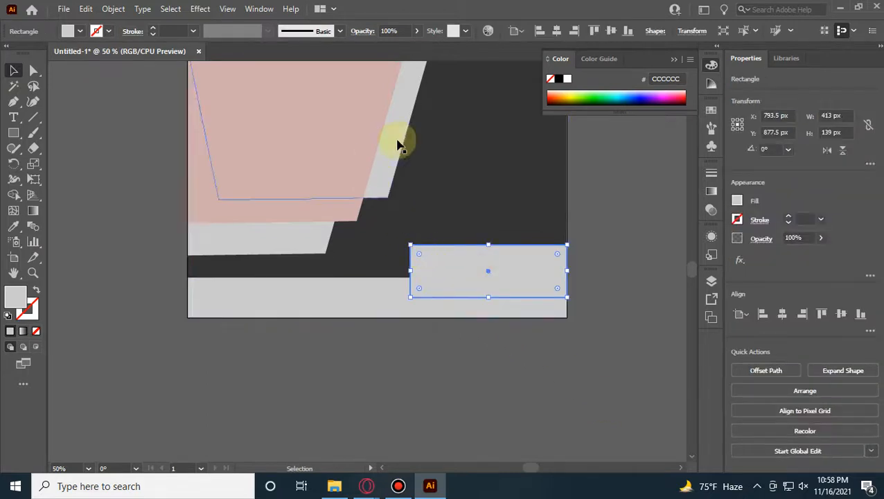
scroll(398, 144, up, 3)
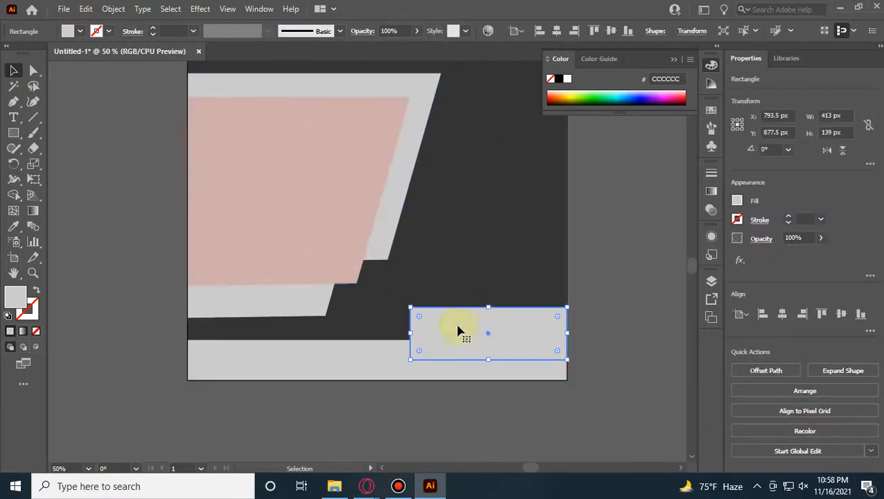
click(33, 70)
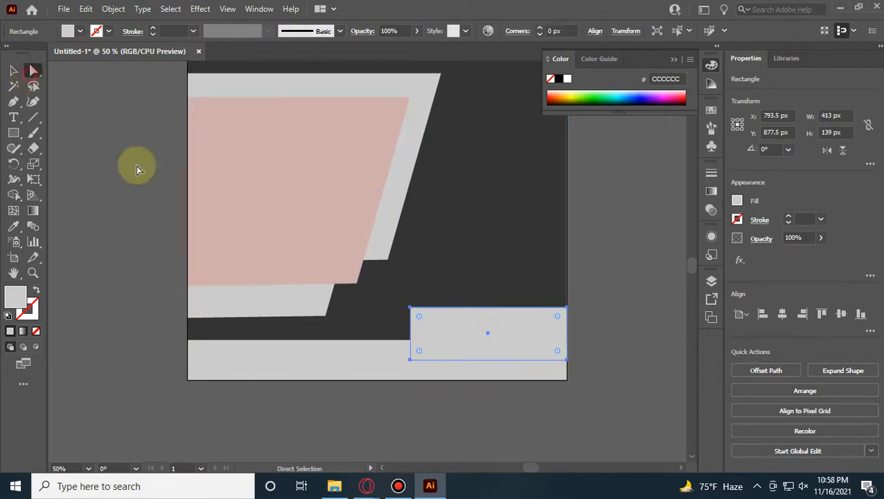
drag(411, 312, 428, 308)
click(680, 320)
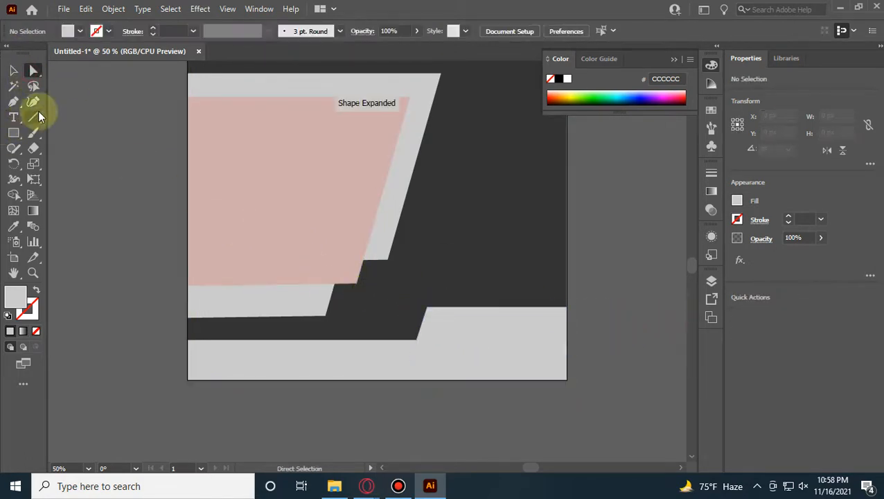
click(13, 71)
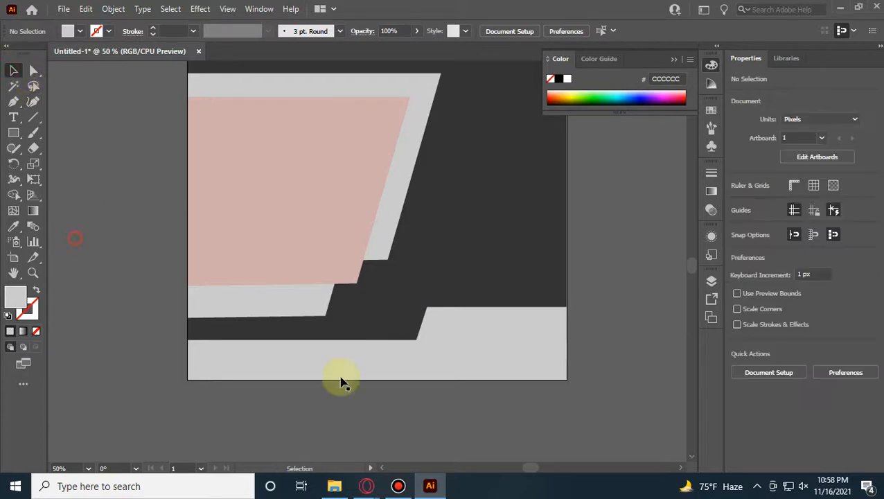
Step: Unite the slanted rectangle and the light grey bottom strip into a single stepped shape
click(393, 363)
shift+click(464, 341)
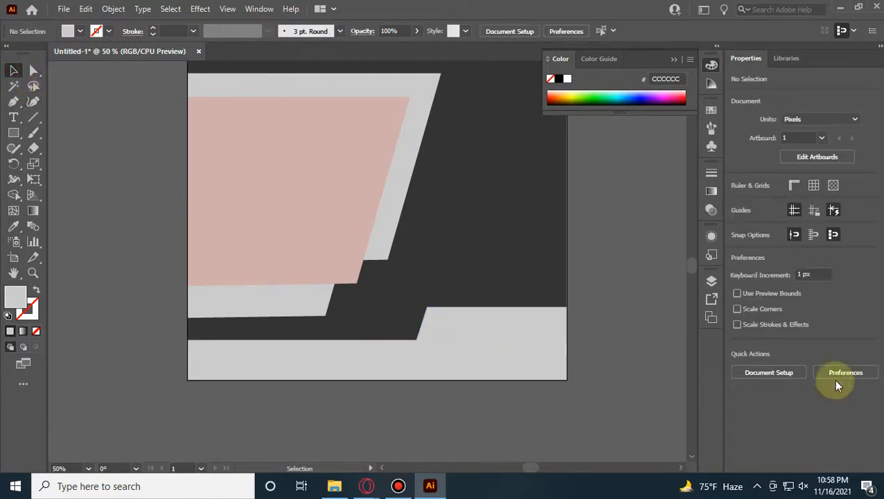
click(639, 380)
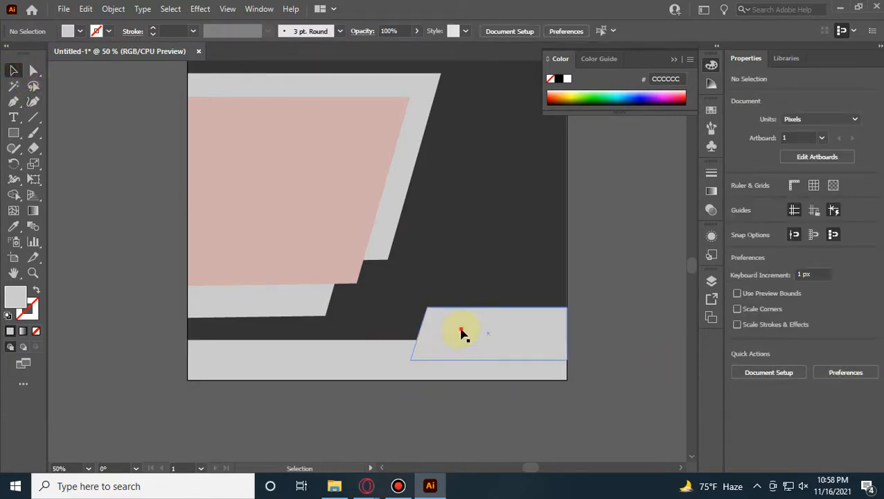
shift+click(365, 355)
click(739, 368)
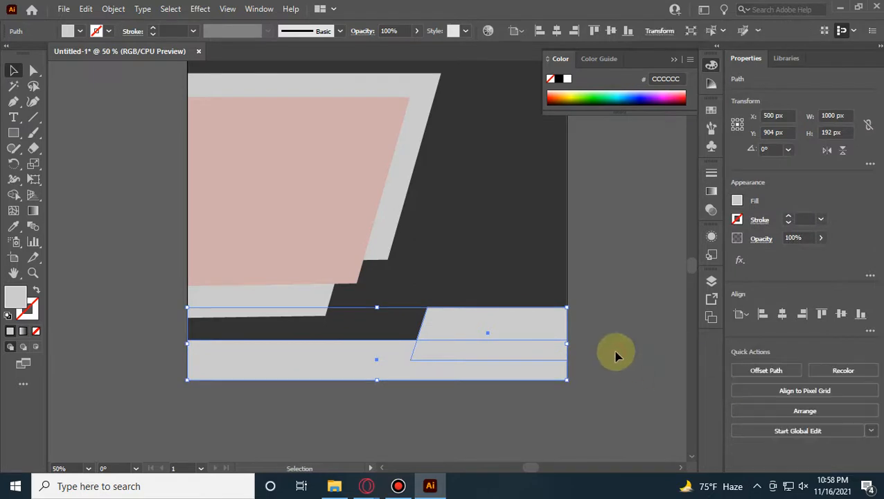
click(616, 355)
scroll(561, 351, up, 2)
click(332, 334)
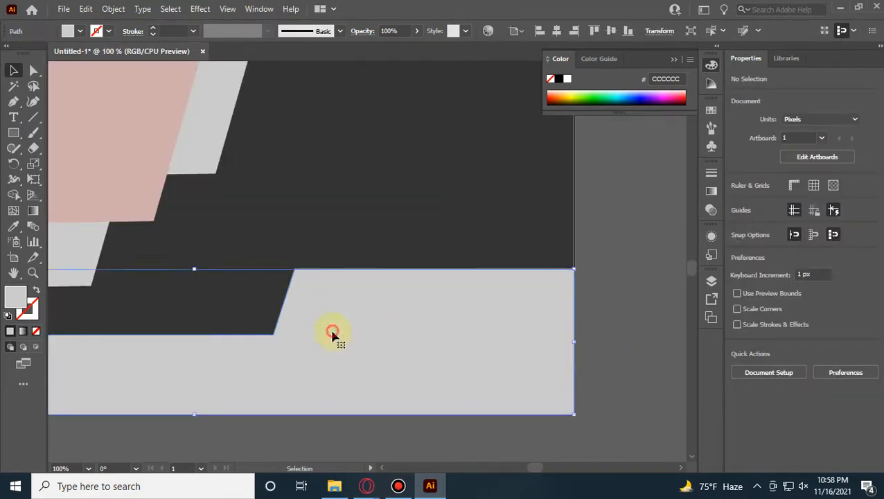
drag(356, 424, 494, 368)
click(462, 407)
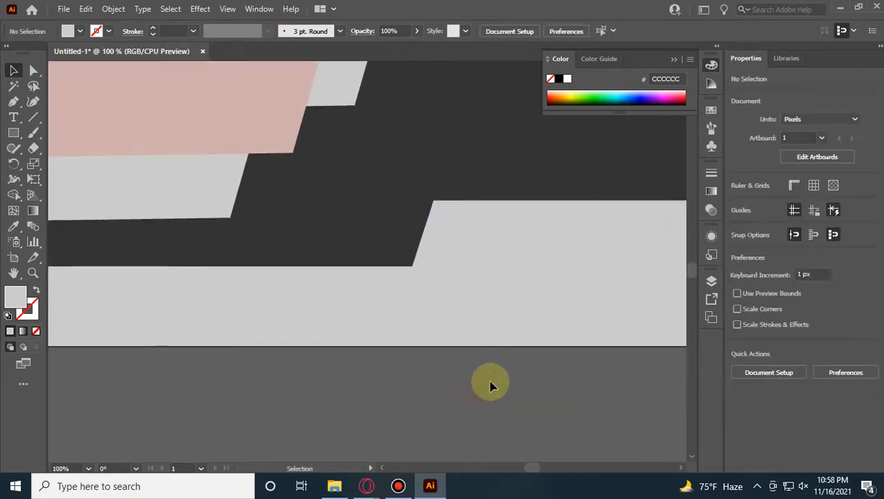
scroll(510, 370, down, 1)
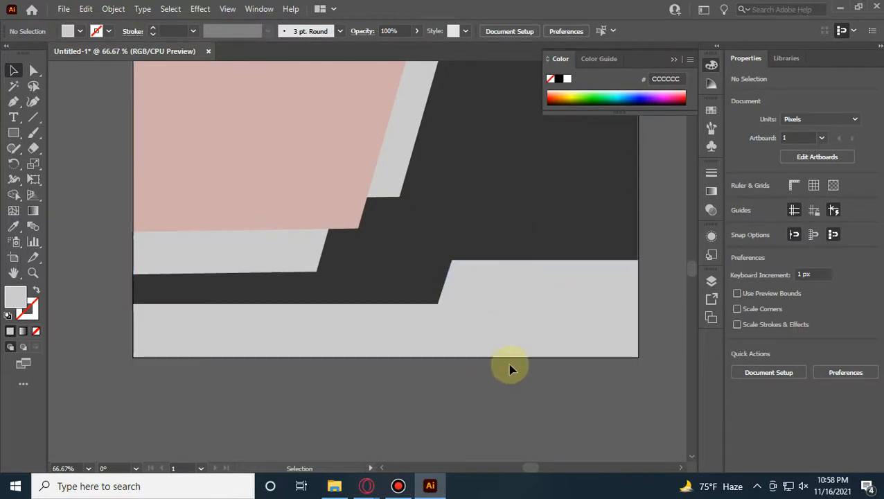
Step: Duplicate the stepped shape and offset the copy about 4 px to the right and 12 px down
click(525, 292)
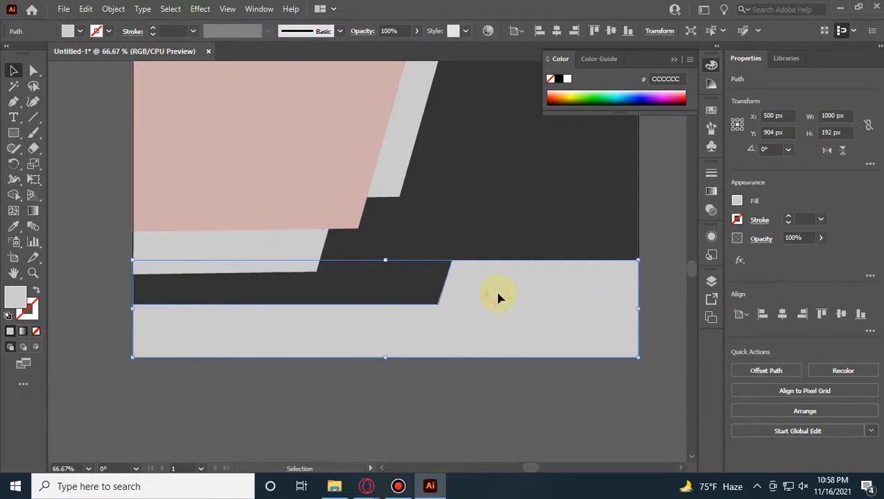
drag(498, 296, 483, 319)
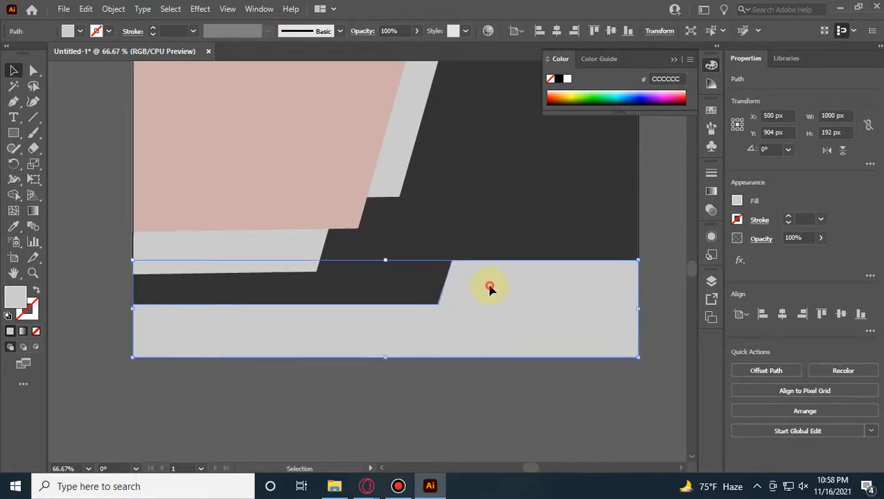
drag(485, 286, 484, 293)
Step: Extend the offset copy's two left corners outward past the artboard's left edge
scroll(131, 325, up, 4)
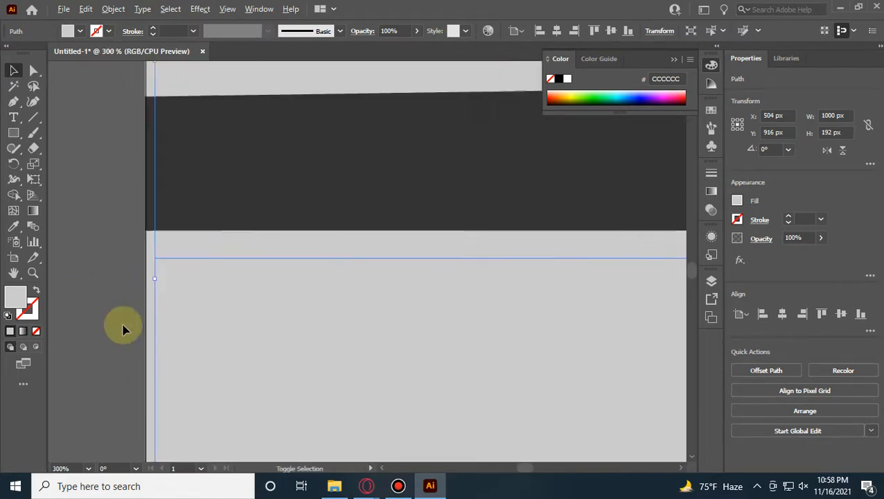
click(33, 70)
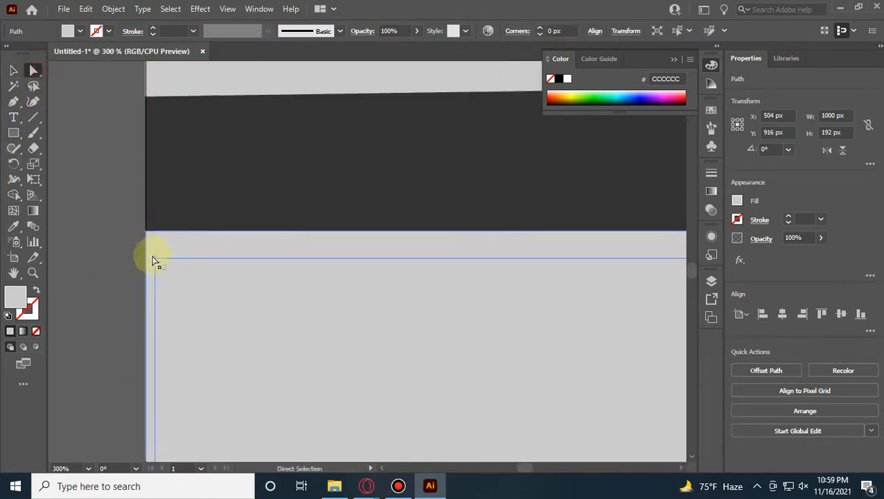
drag(154, 259, 128, 258)
scroll(121, 252, down, 3)
scroll(121, 252, down, 2)
drag(149, 306, 122, 321)
click(175, 387)
scroll(242, 294, down, 3)
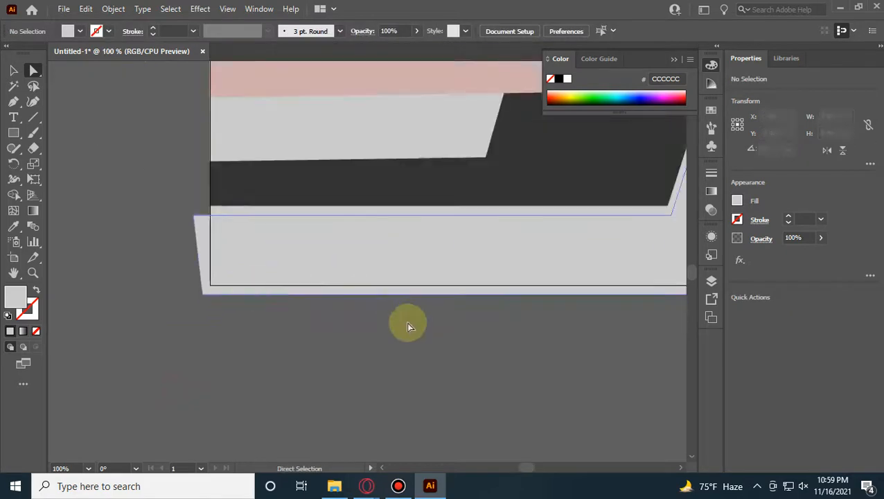
drag(407, 322, 270, 372)
drag(459, 401, 314, 406)
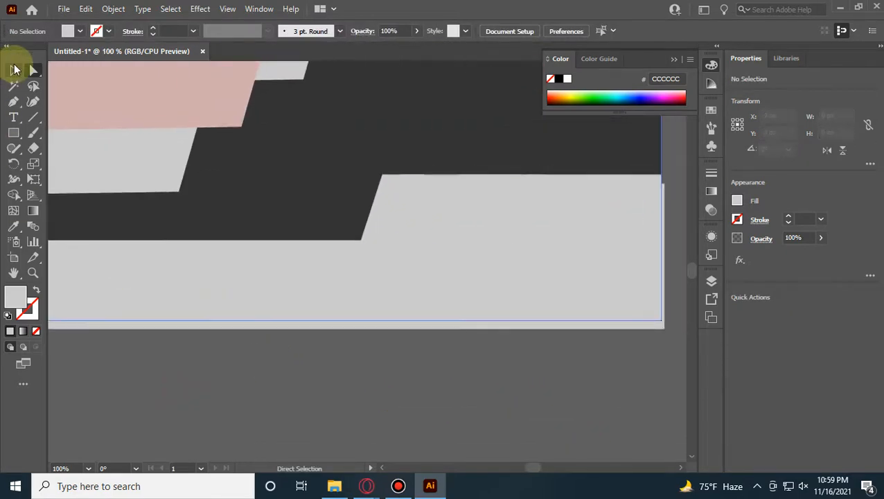
Step: Fill the offset stepped copy with the darker grey B3B3B3
click(13, 70)
click(487, 317)
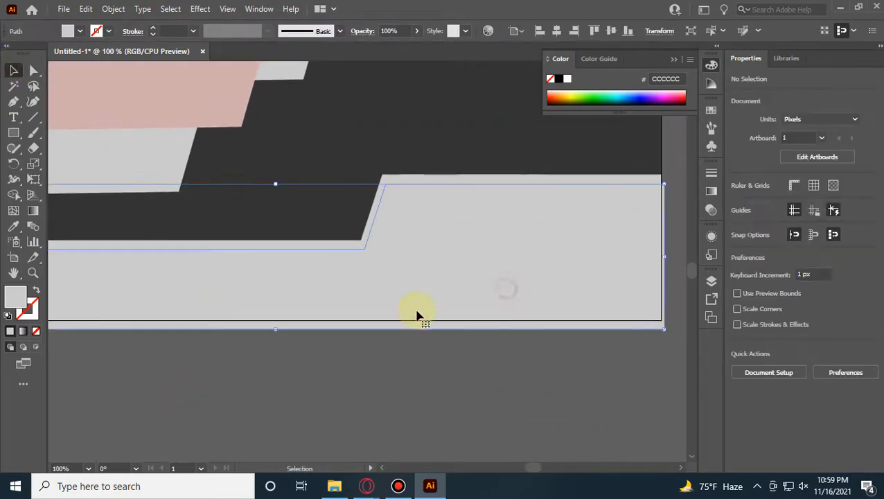
click(80, 31)
click(83, 95)
click(521, 422)
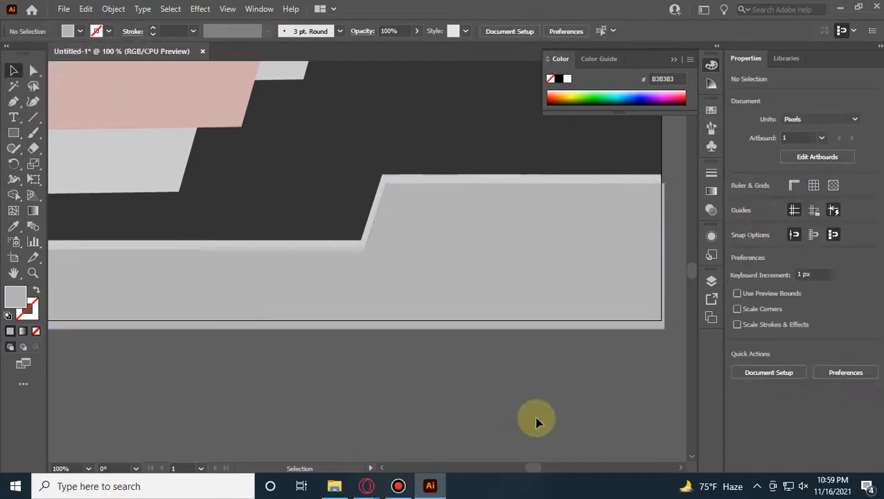
Step: Trim the parts of the grey copy that overhang the artboard edges with the Shape Builder tool
drag(594, 415, 494, 419)
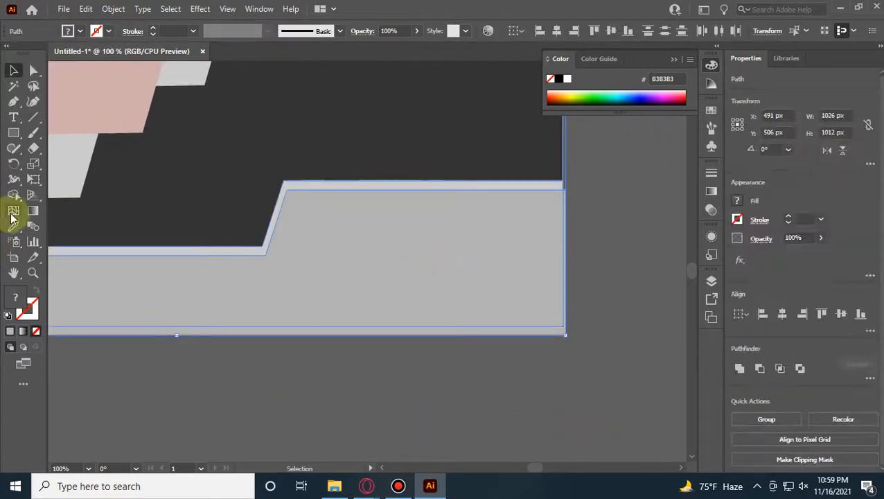
click(17, 197)
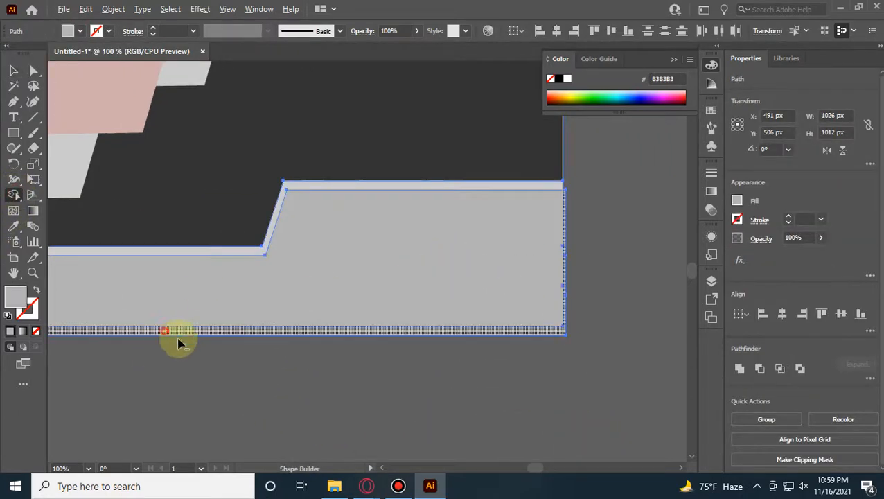
alt+click(176, 333)
click(14, 70)
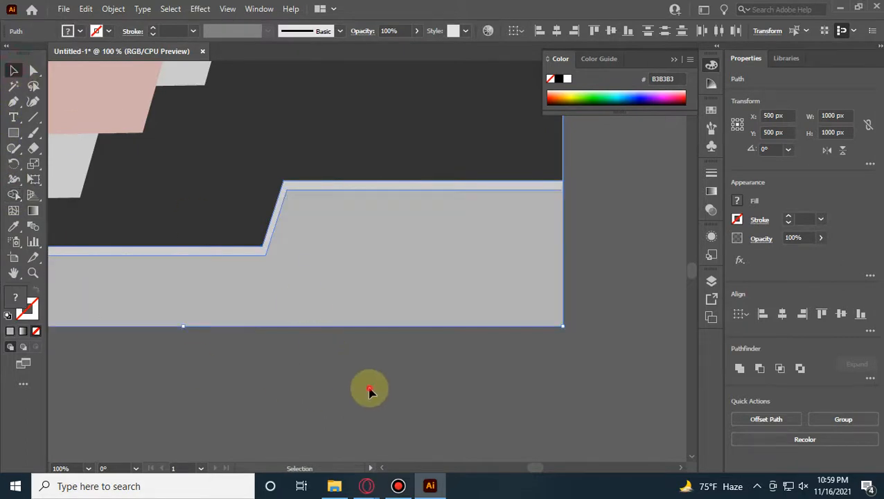
click(369, 388)
Step: Examine the two-tone stepped footer along its full width for clean edges against the artboard
scroll(434, 457, left, 3)
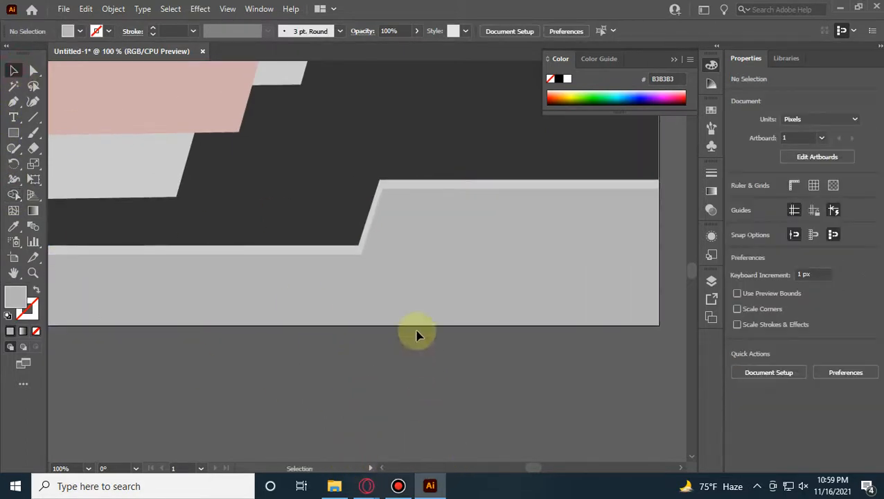
click(388, 187)
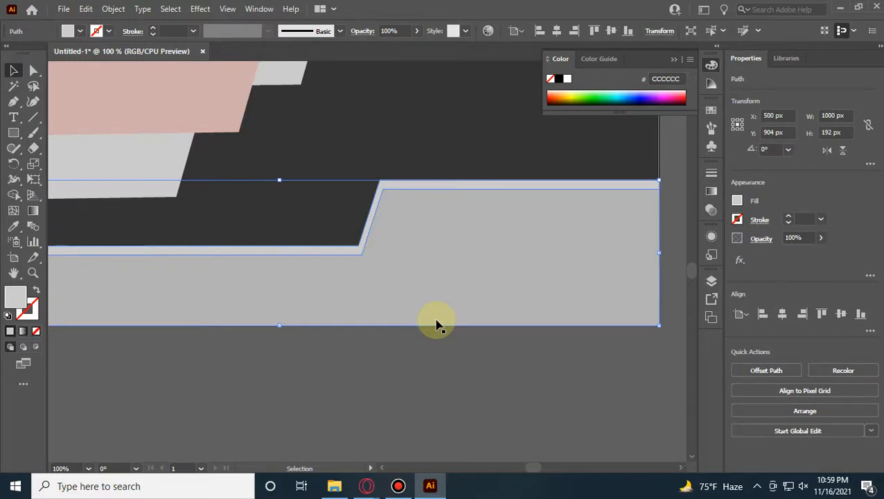
click(473, 371)
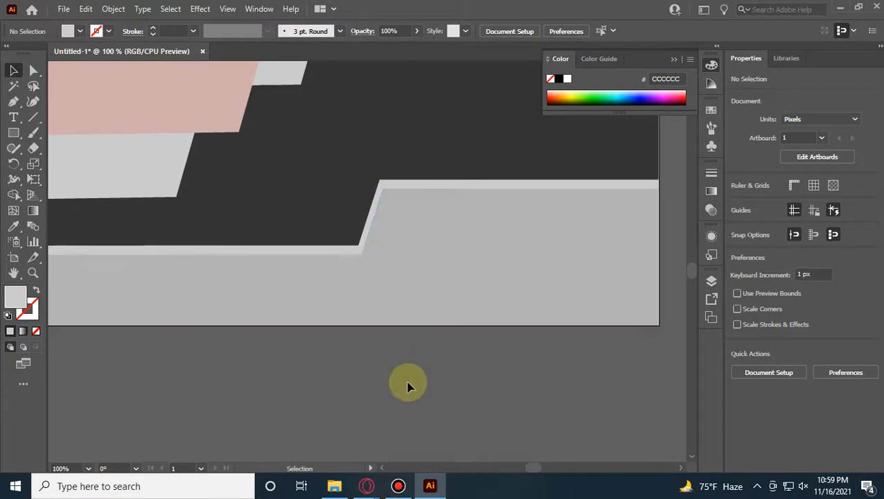
drag(406, 385, 545, 393)
drag(173, 409, 393, 401)
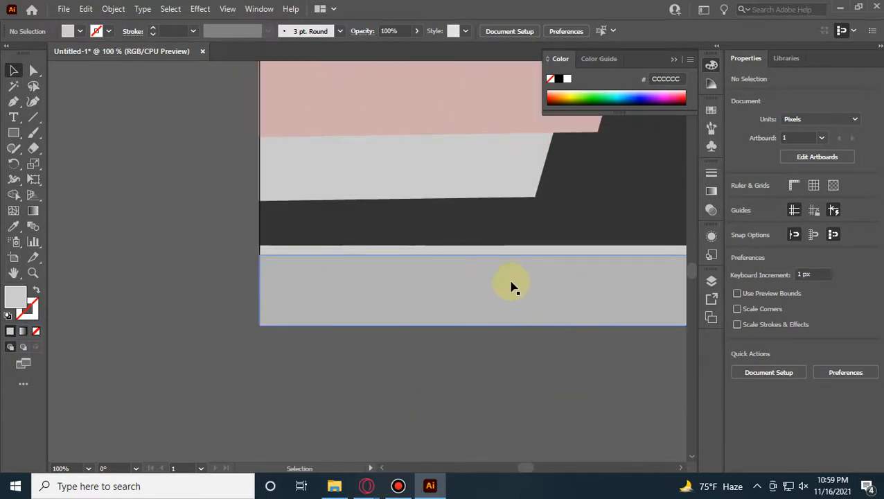
drag(537, 396, 240, 365)
scroll(415, 346, down, 2)
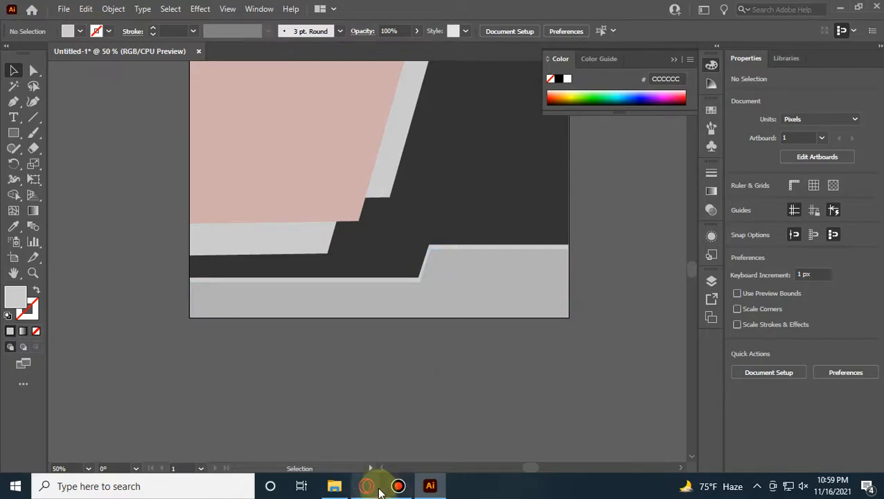
Step: Switch to Opera, view Freepik's digital marketing agency Instagram post template for layout ideas, and return to Illustrator
mouse_move(366, 485)
click(343, 450)
click(867, 94)
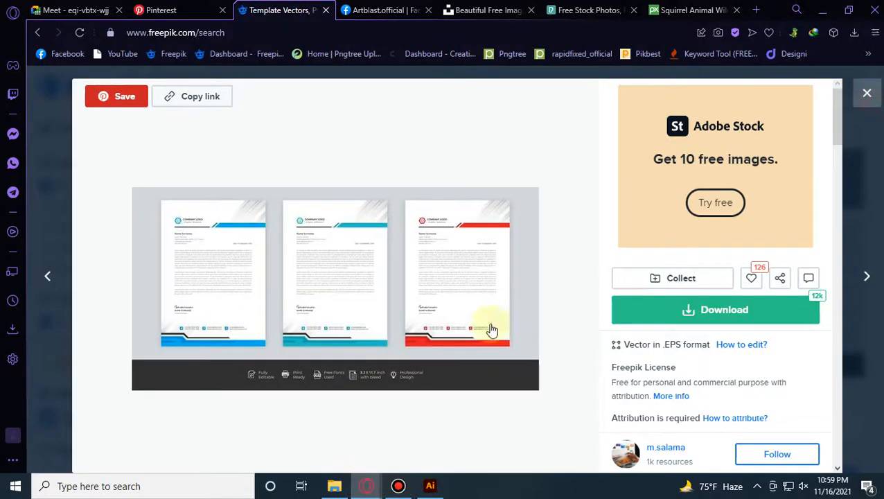
scroll(270, 214, up, 2)
click(286, 309)
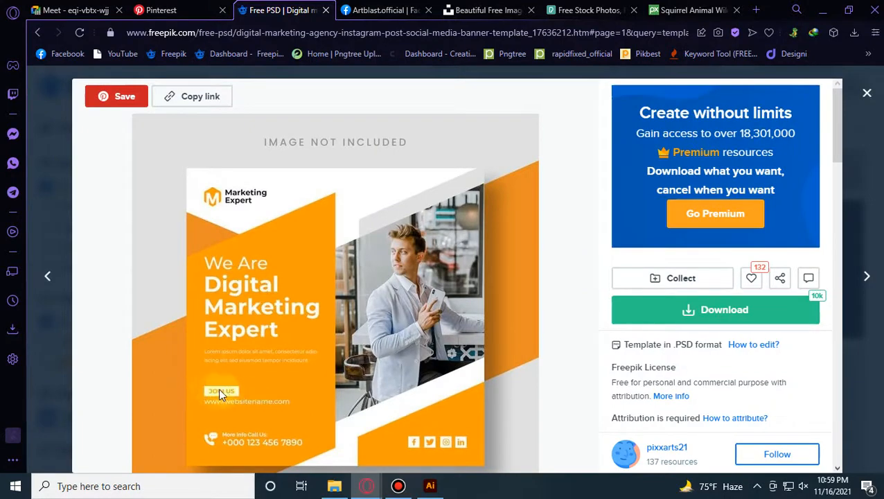
click(430, 485)
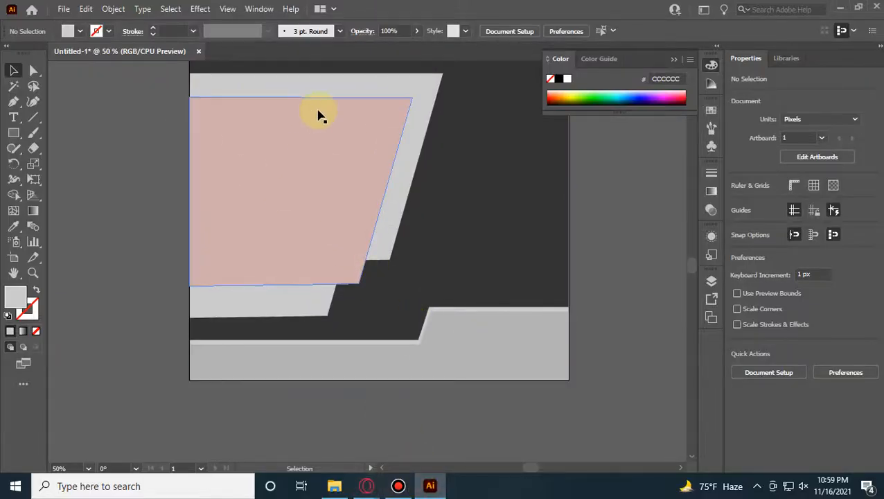
scroll(244, 166, up, 1)
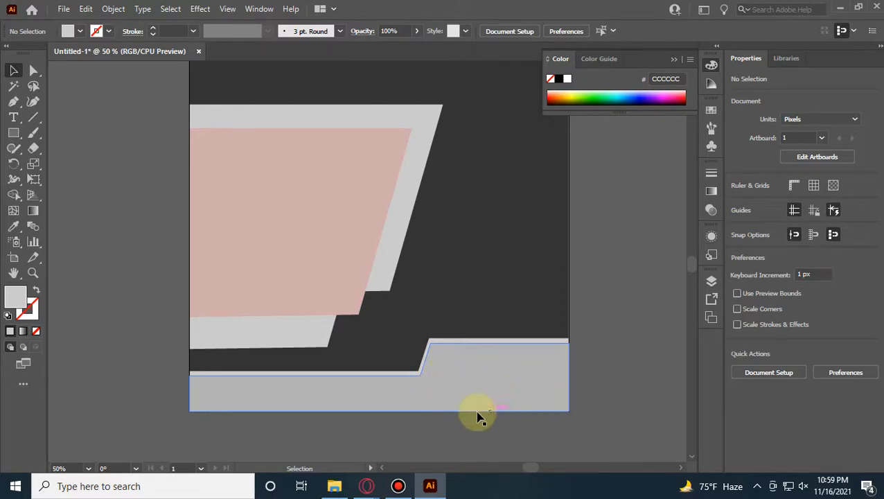
scroll(424, 253, up, 3)
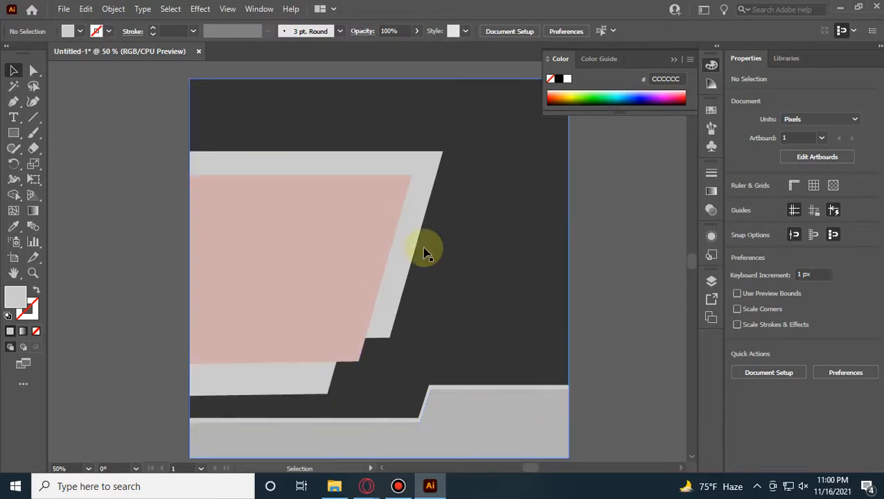
scroll(554, 409, down, 2)
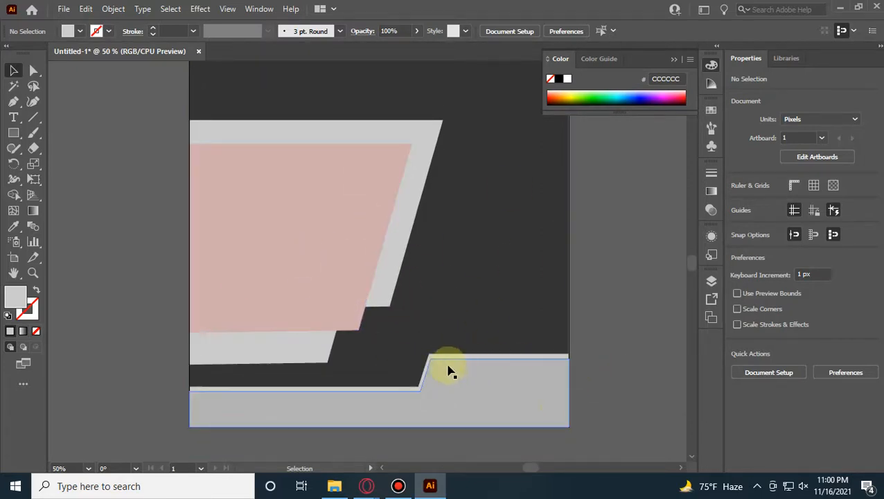
Step: Switch to Opera, leave the marketing agency template, view Freepik's modern company letterhead template for its stepped footer, and return to Illustrator
mouse_move(363, 483)
click(336, 414)
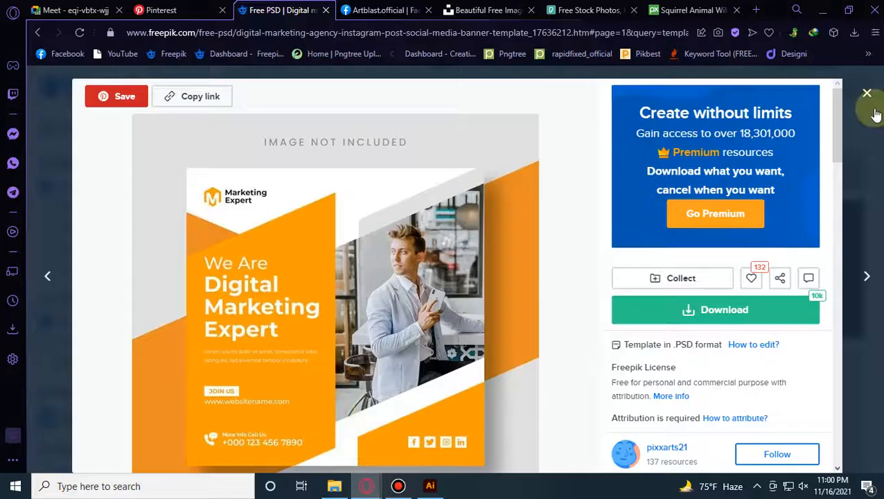
scroll(870, 132, down, 3)
click(868, 90)
scroll(613, 260, down, 5)
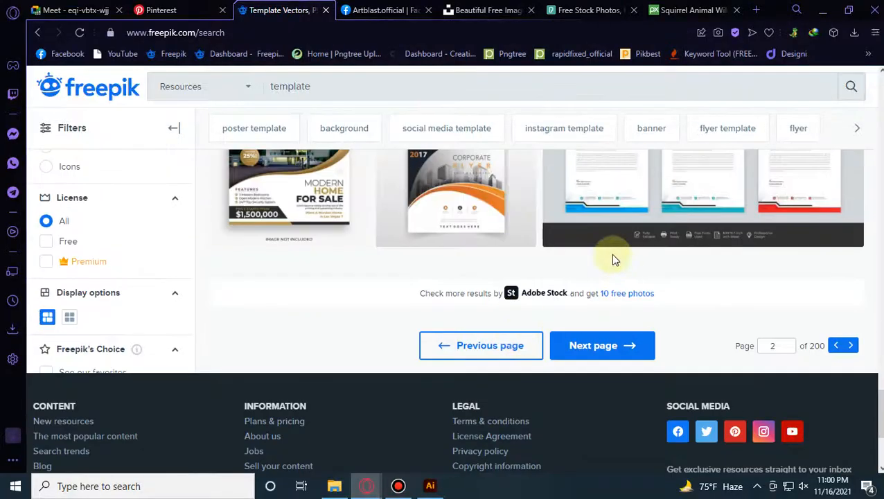
click(611, 186)
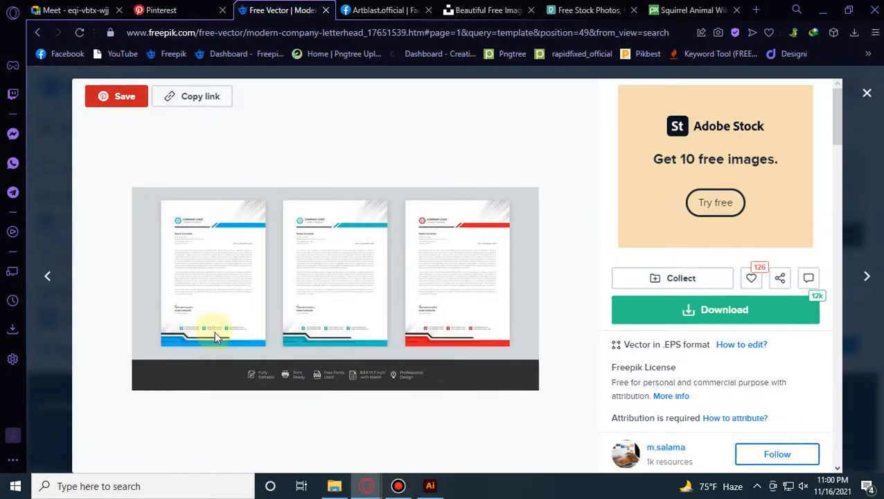
click(430, 485)
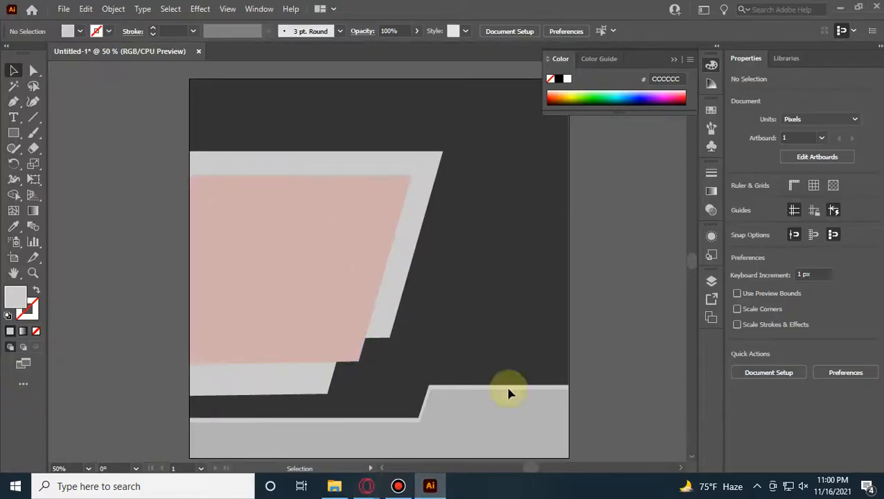
Step: Collapse the Color panel and examine how the pink angular panel, its grey backing shapes and the stepped footer are layered
scroll(454, 173, down, 1)
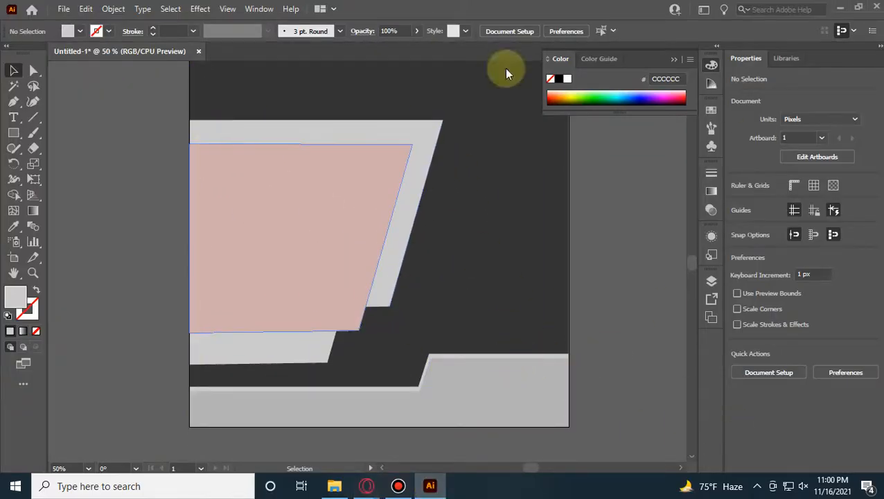
scroll(420, 205, up, 2)
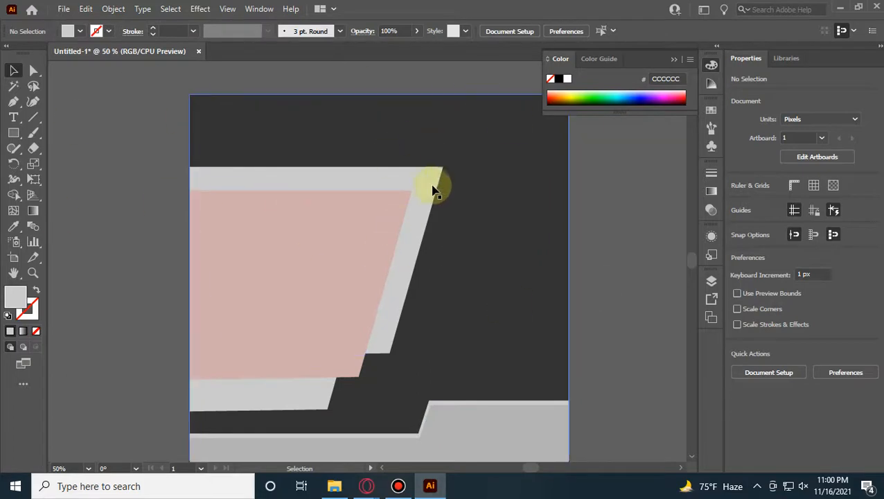
scroll(436, 207, down, 2)
click(676, 61)
scroll(596, 189, up, 1)
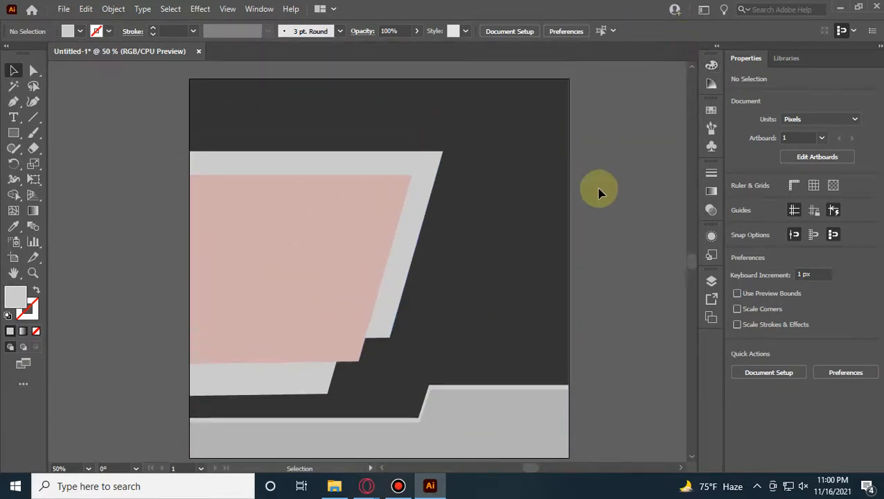
scroll(480, 233, down, 1)
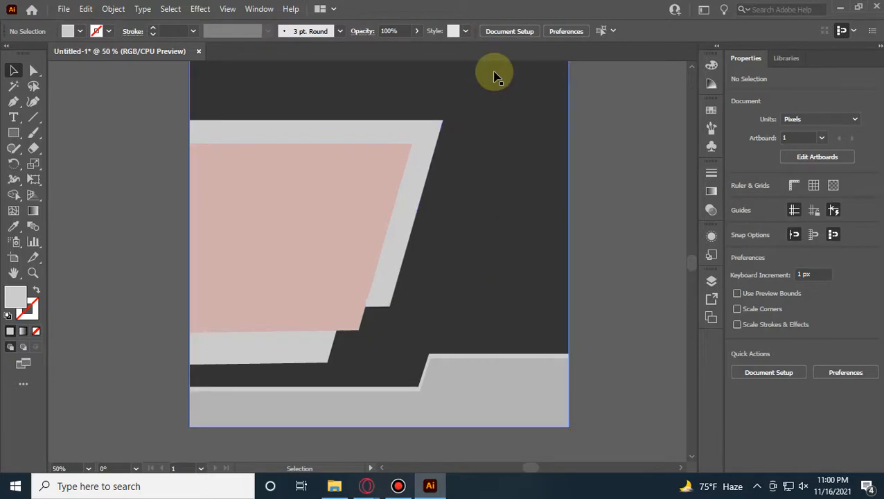
click(393, 148)
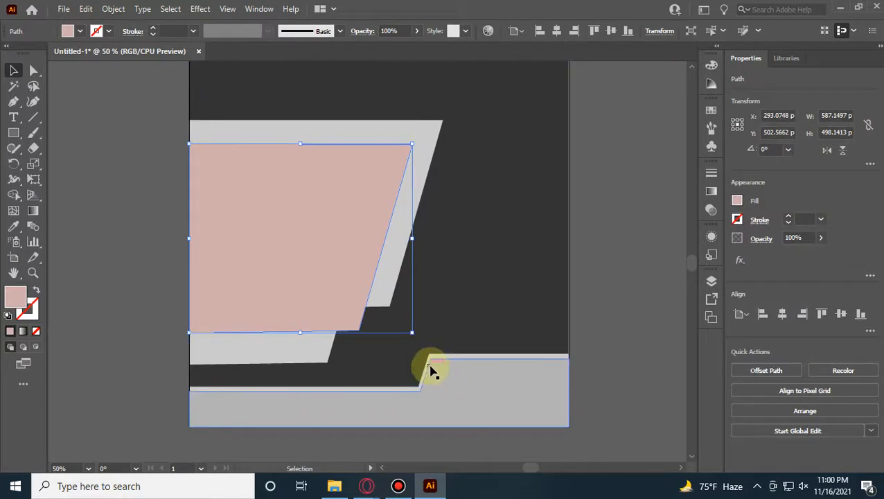
scroll(527, 114, up, 2)
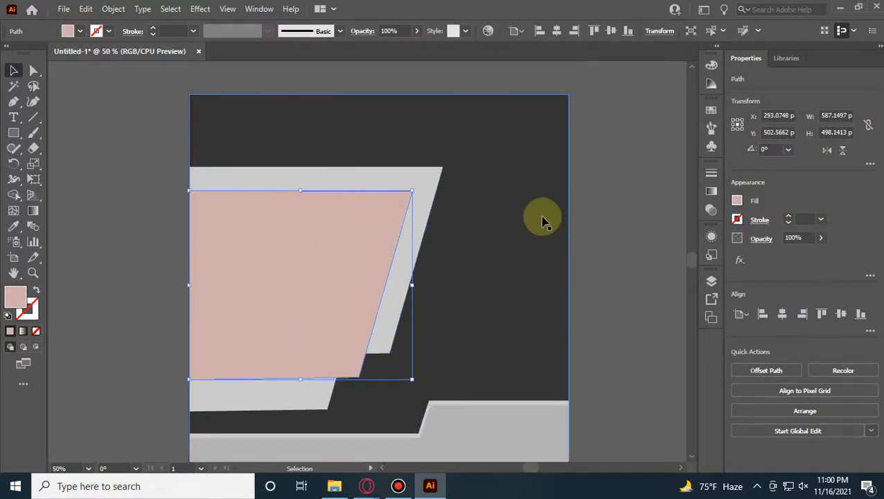
click(616, 247)
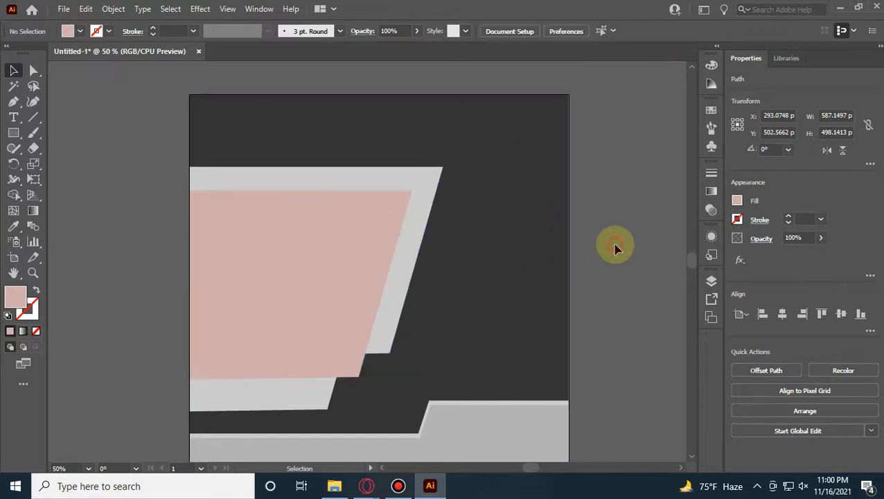
Step: Draw a pink square and a pink circle about 214 px wide side by side in the empty area above the artboard
scroll(346, 147, up, 5)
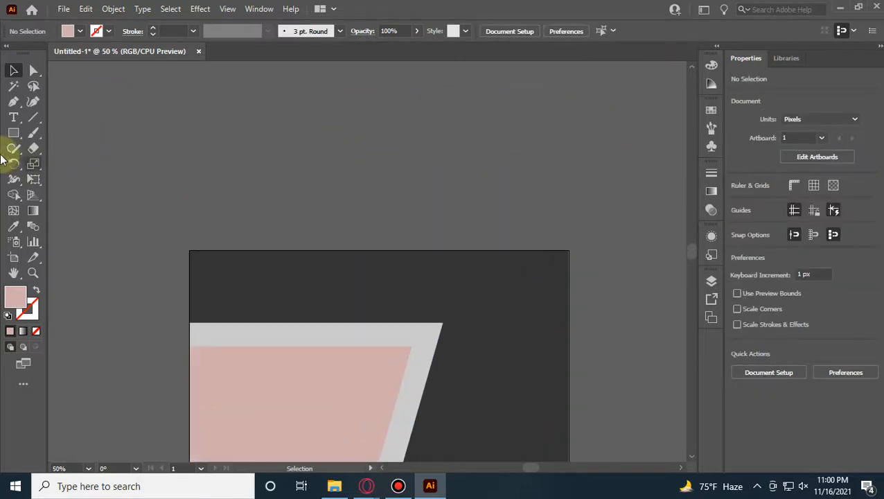
click(15, 134)
drag(186, 140, 243, 195)
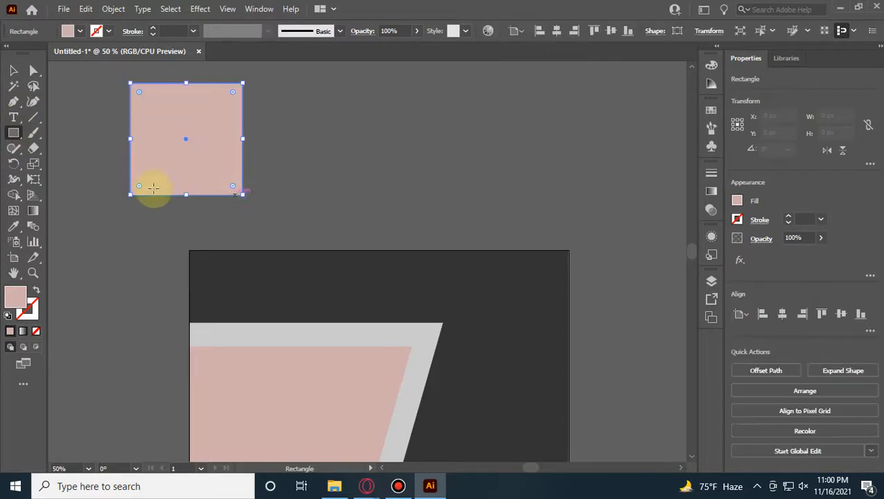
drag(12, 135, 45, 175)
drag(14, 134, 59, 162)
mouse_move(379, 153)
mouse_down()
mouse_move(361, 142)
mouse_move(349, 152)
mouse_up()
click(12, 70)
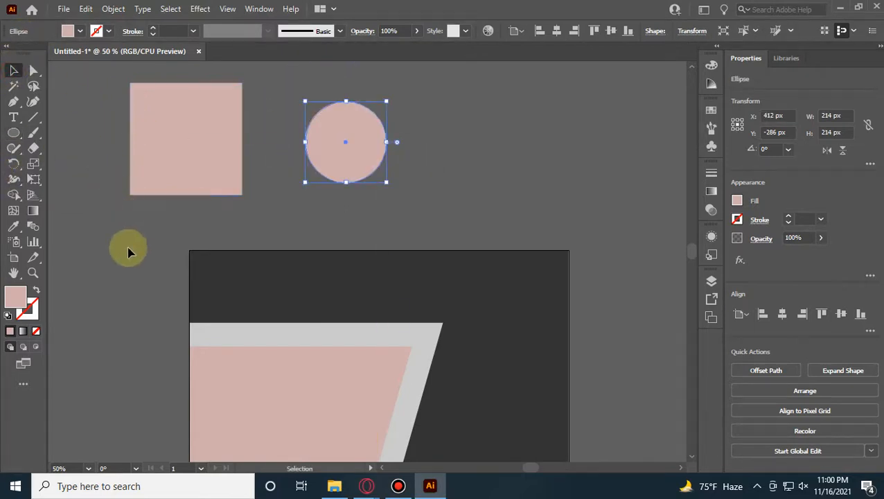
Step: Copy the pink slanted panel to the left of the artboard and draw a hexagon about 304 by 263 px above the copy
drag(259, 257, 378, 239)
drag(413, 393, 151, 246)
drag(20, 136, 99, 180)
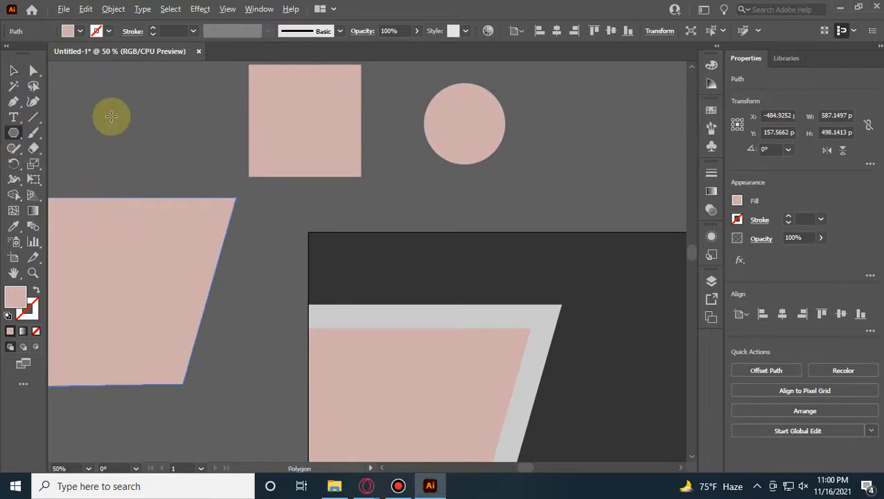
drag(109, 116, 135, 167)
scroll(94, 109, up, 2)
click(14, 70)
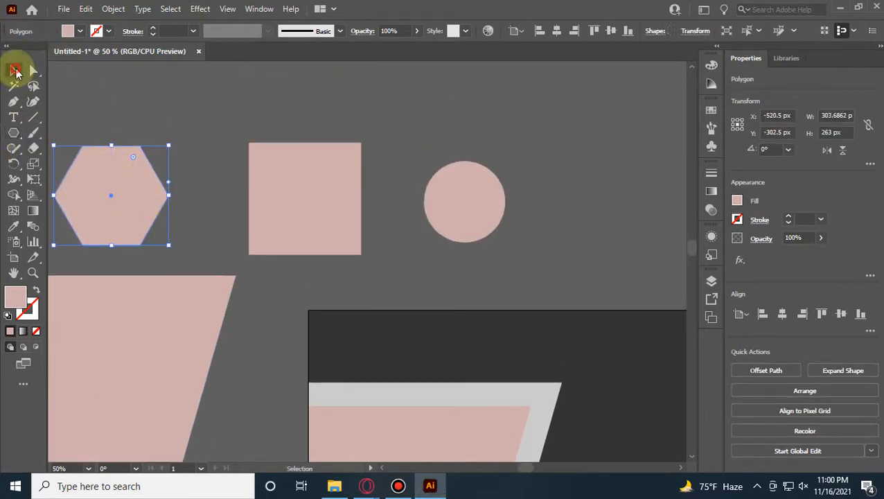
drag(210, 128, 354, 106)
click(350, 117)
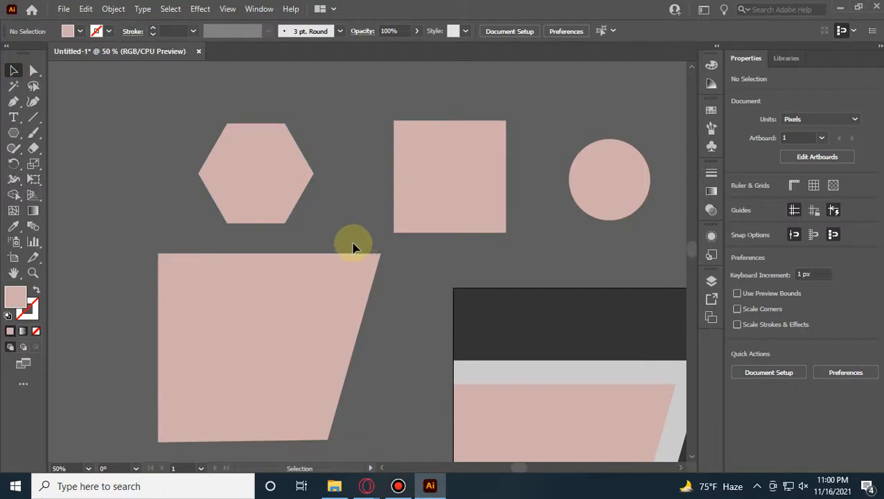
Step: Move the white rounded square up beside the hexagon so it lines up with the other basic sample shapes
drag(322, 218, 272, 223)
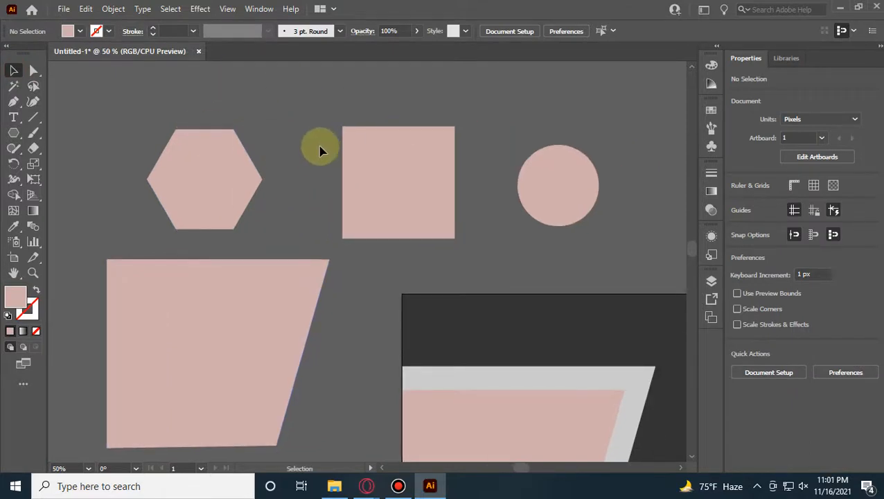
scroll(237, 172, up, 4)
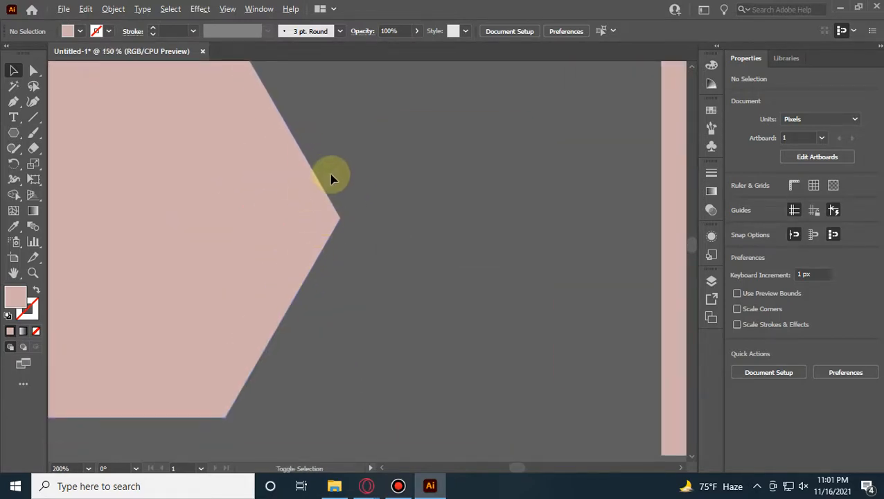
scroll(333, 177, down, 4)
scroll(294, 187, up, 2)
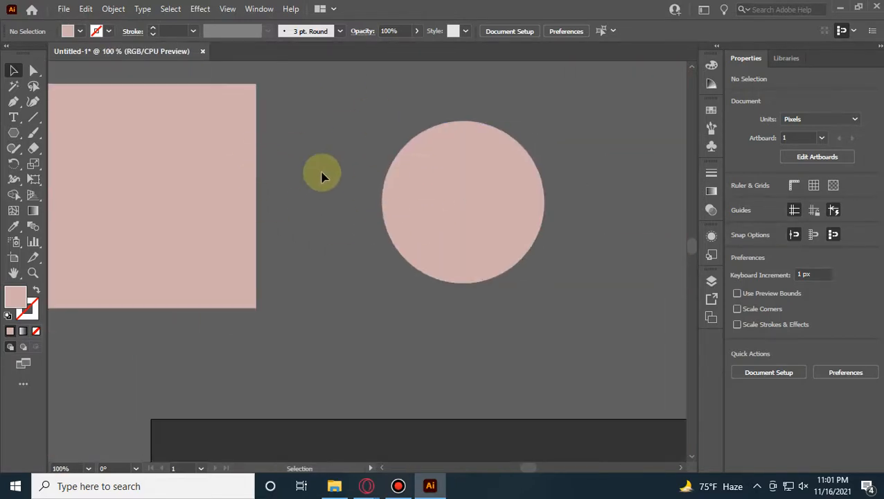
scroll(321, 173, down, 3)
drag(242, 270, 357, 200)
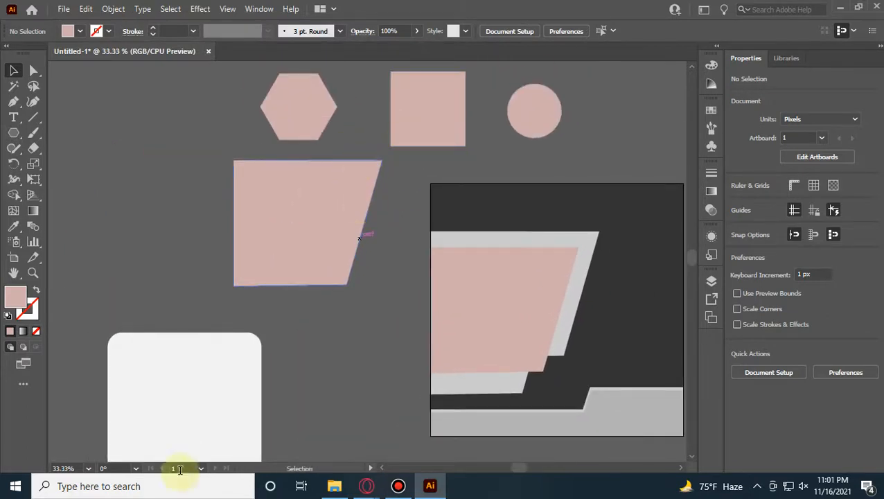
drag(174, 413, 220, 96)
click(221, 159)
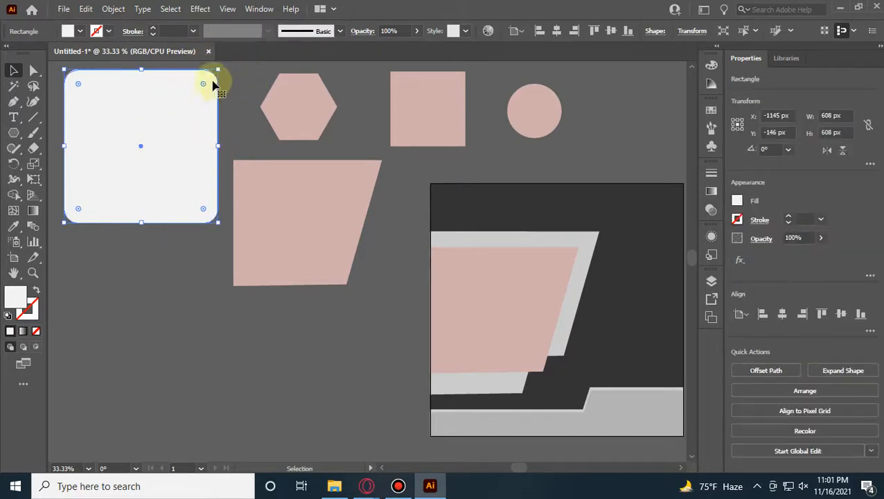
click(283, 82)
click(148, 93)
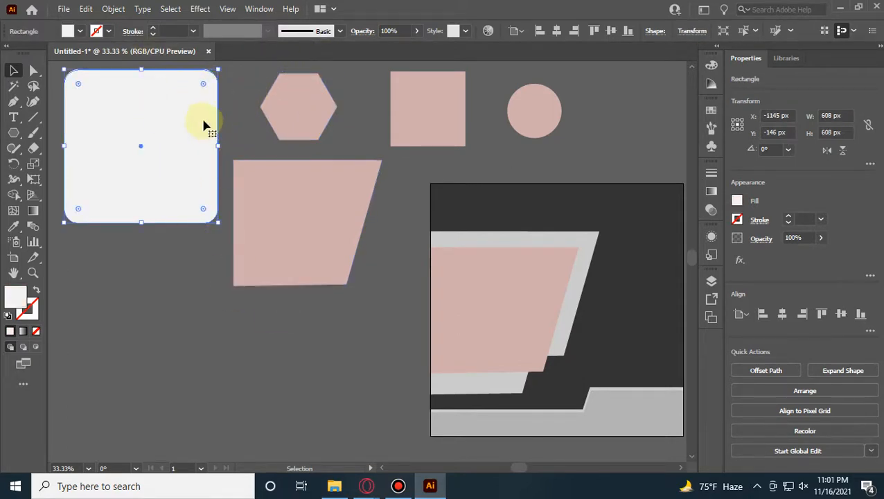
click(322, 405)
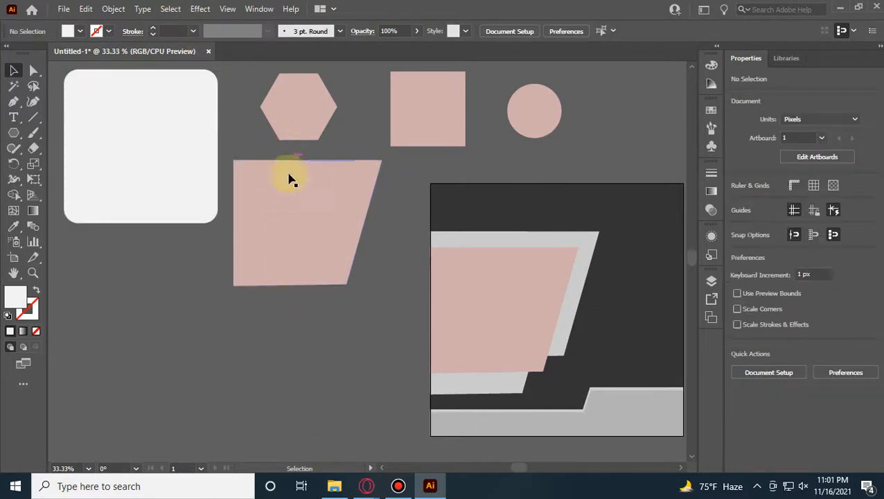
Step: Delete all sample shapes outside the artboard: the white rounded square, hexagon, slanted panel copy, pink square and circle
click(290, 178)
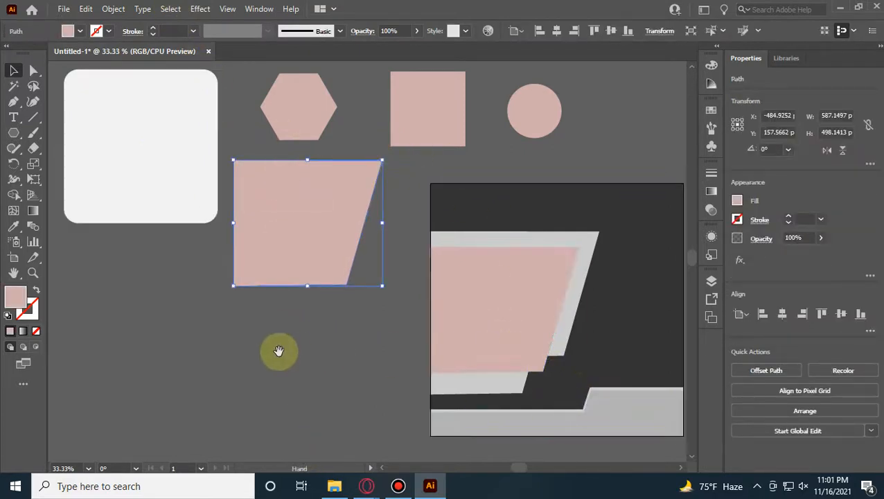
drag(278, 351, 95, 302)
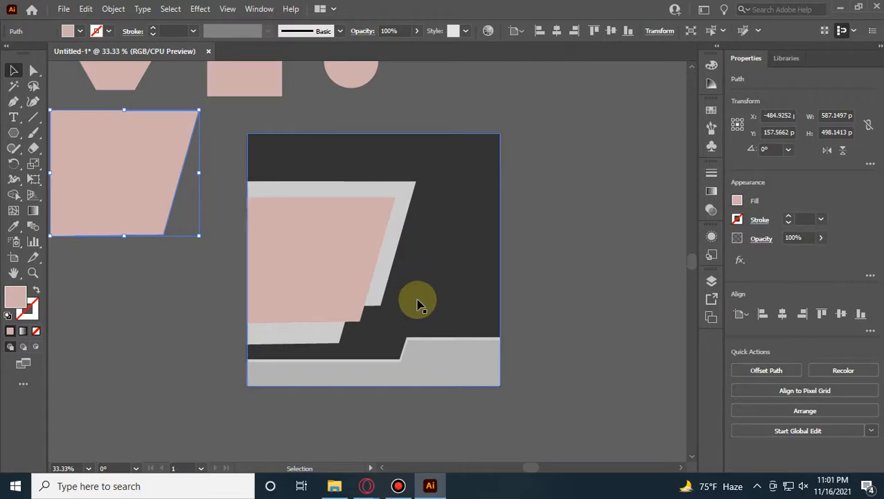
scroll(298, 263, down, 1)
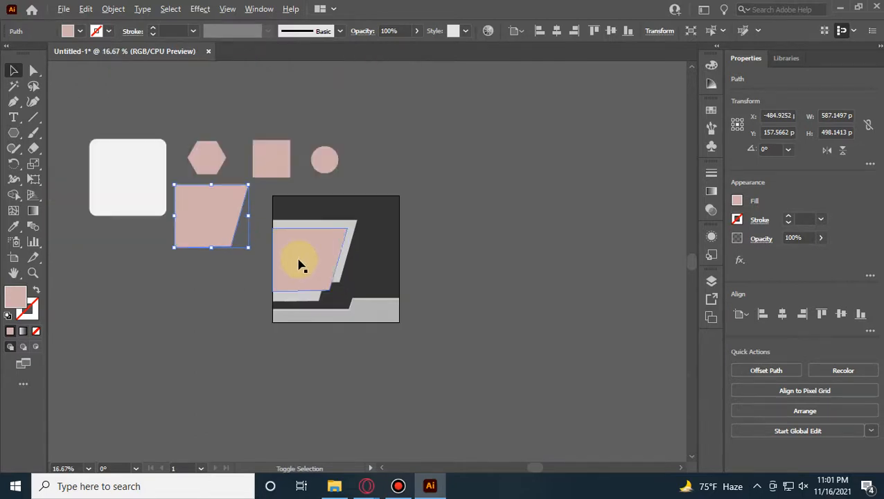
drag(117, 100, 232, 275)
key(Delete)
drag(253, 109, 351, 174)
key(Delete)
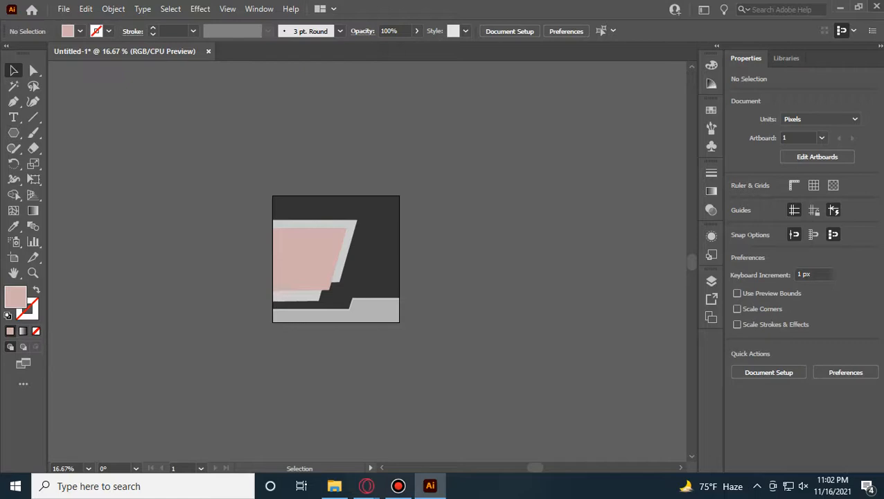
Step: Switch to File Explorer and go from the PSD Template folder up to the ReSource Pack folder
scroll(360, 250, up, 2)
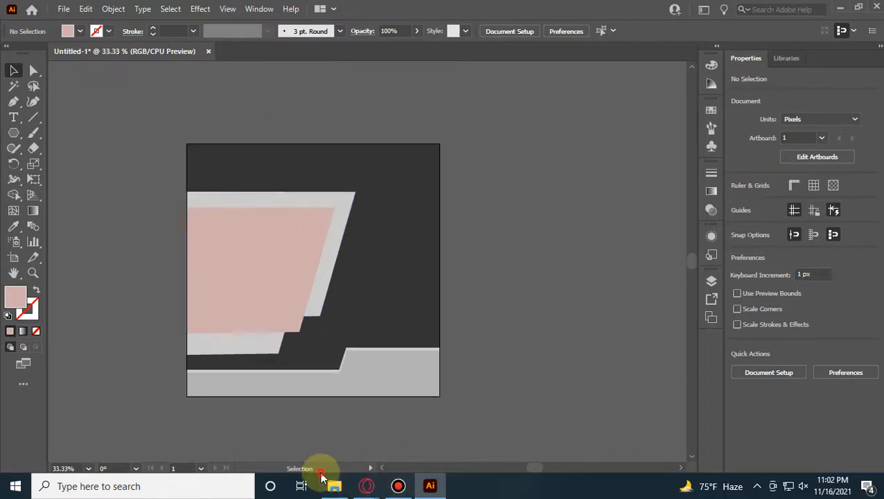
click(336, 487)
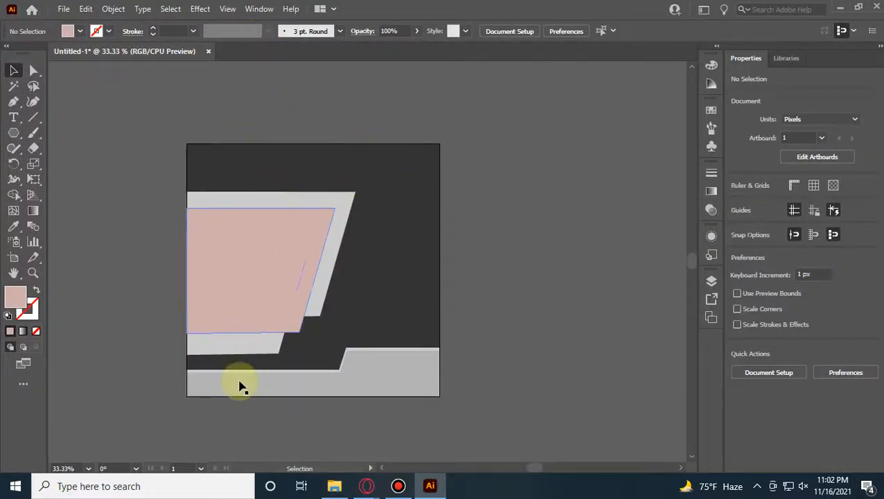
click(339, 488)
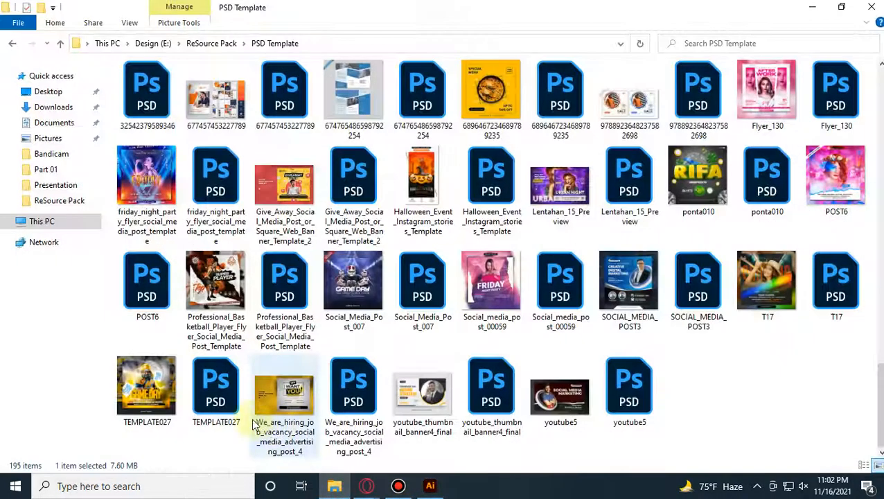
click(190, 46)
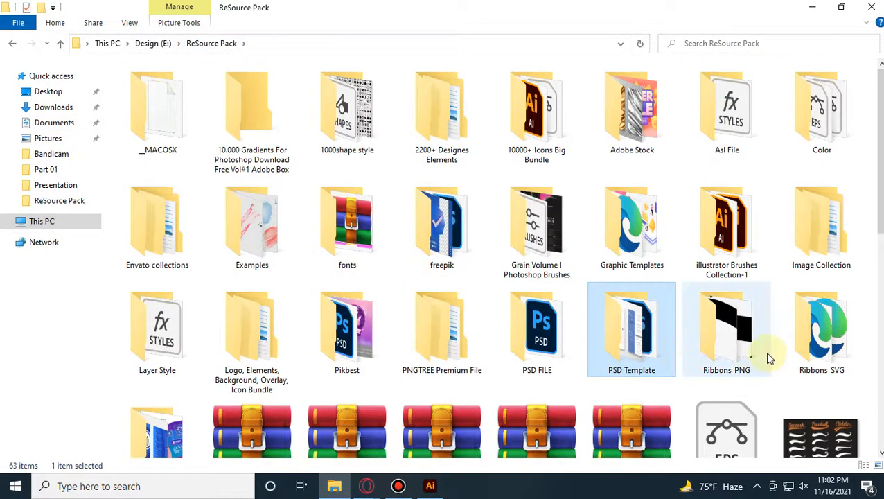
Step: Open the Vector Template folder and browse its previews for a suitable social media post template
scroll(236, 346, down, 2)
double_click(187, 291)
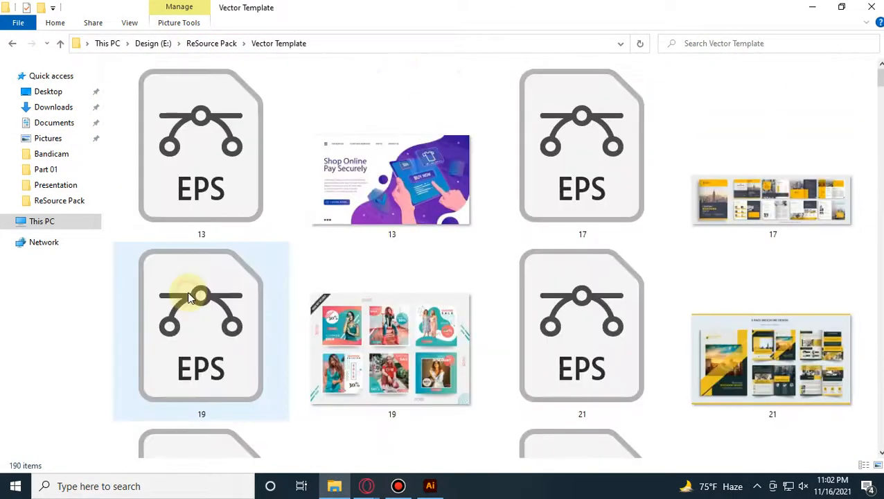
scroll(415, 276, down, 5)
scroll(414, 275, down, 4)
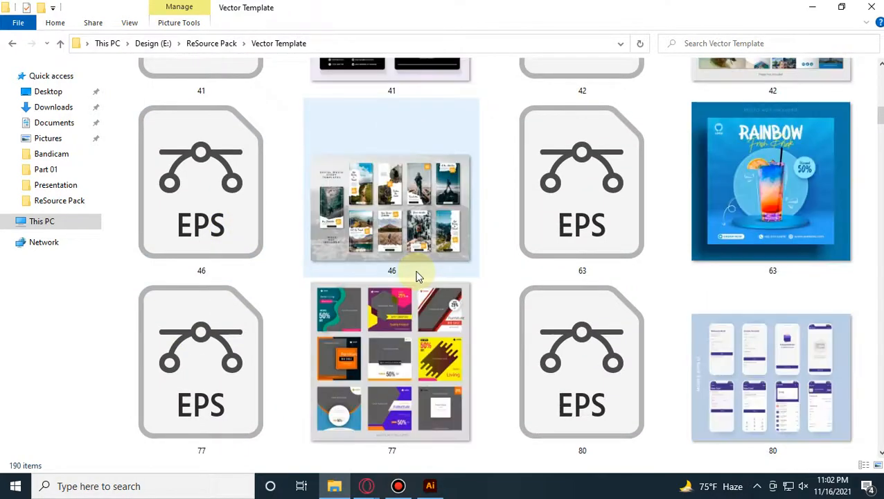
scroll(417, 276, down, 2)
scroll(417, 276, down, 5)
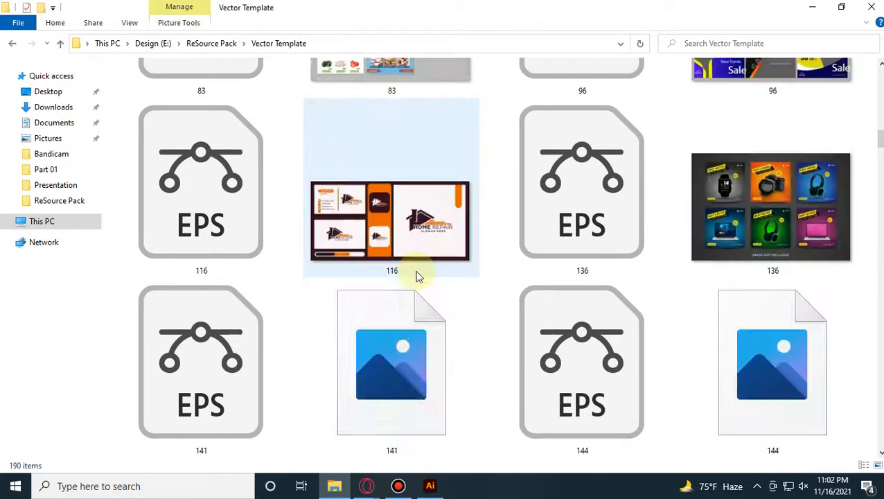
scroll(417, 276, down, 5)
scroll(417, 275, down, 8)
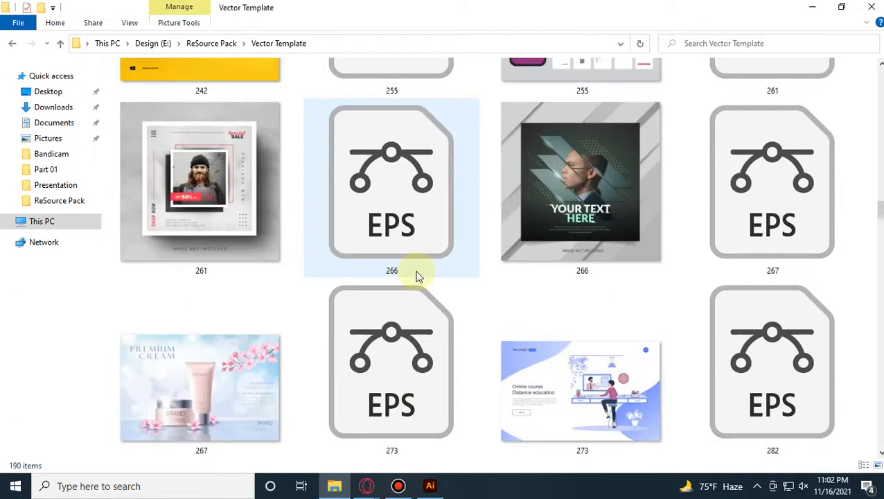
scroll(418, 276, down, 4)
scroll(417, 276, down, 4)
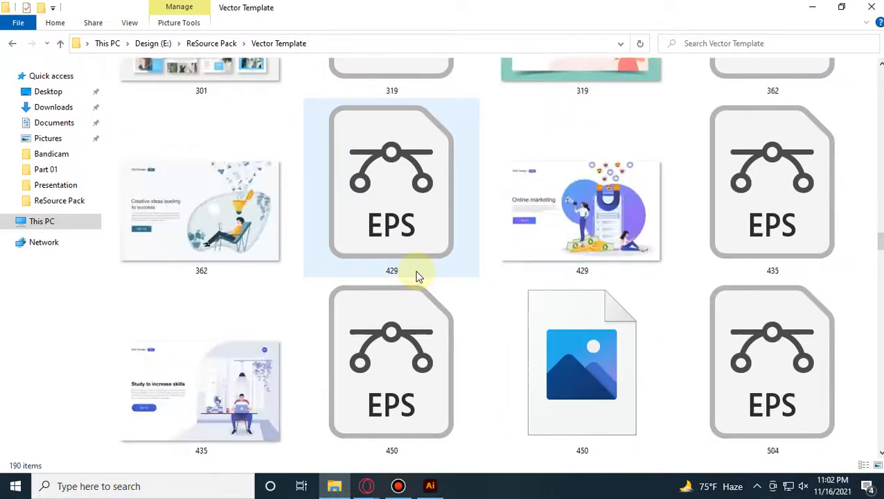
scroll(417, 275, down, 2)
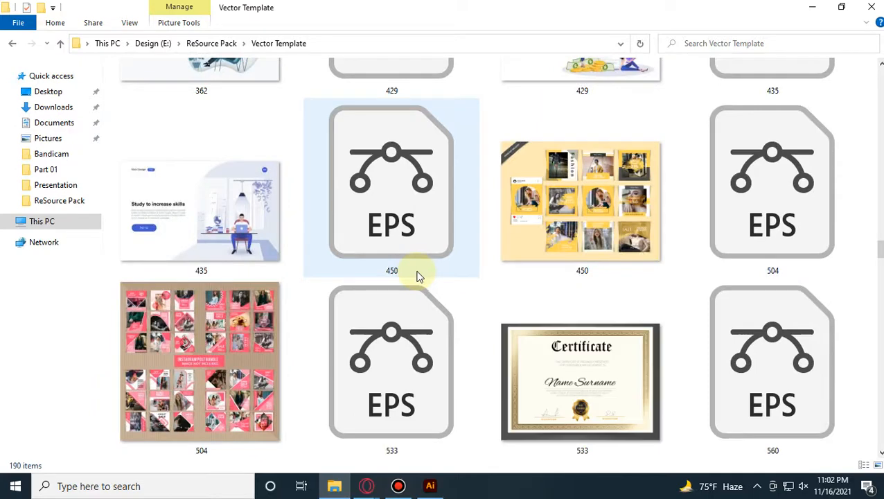
scroll(454, 272, down, 6)
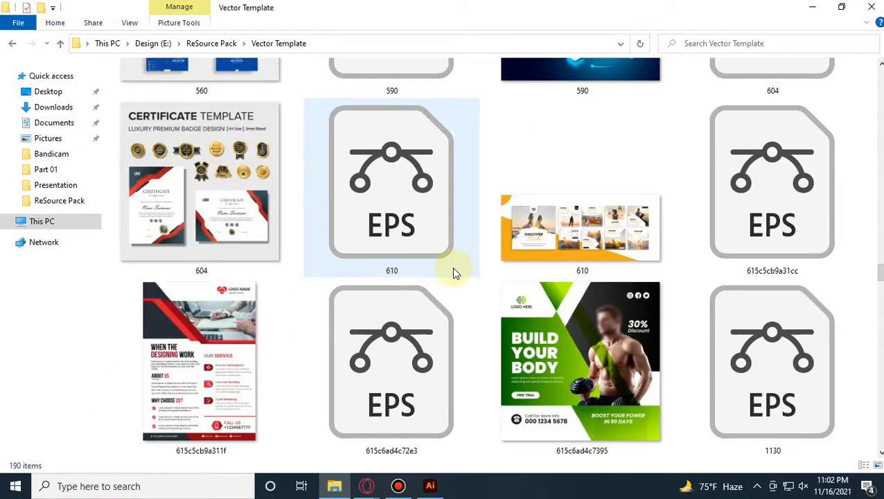
scroll(454, 272, down, 2)
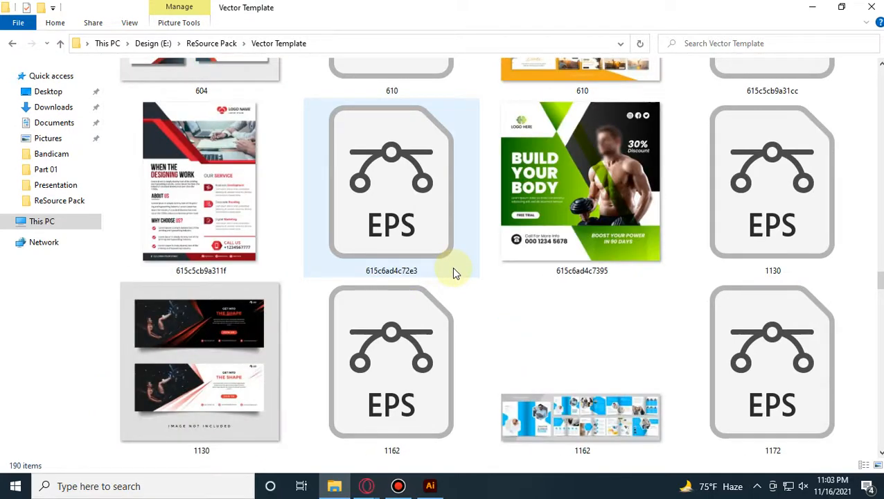
Step: Open the Build Your Body template 615c6ad4c72e3.eps in Illustrator and ungroup its artwork
double_click(422, 241)
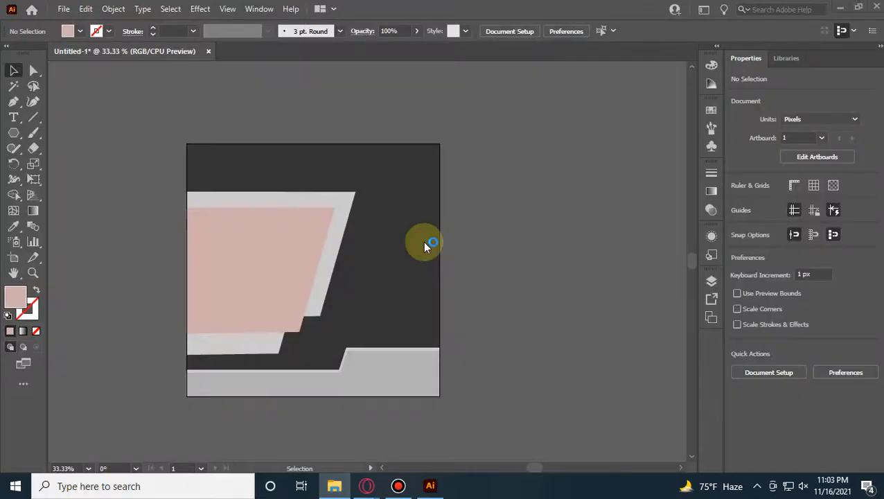
click(515, 264)
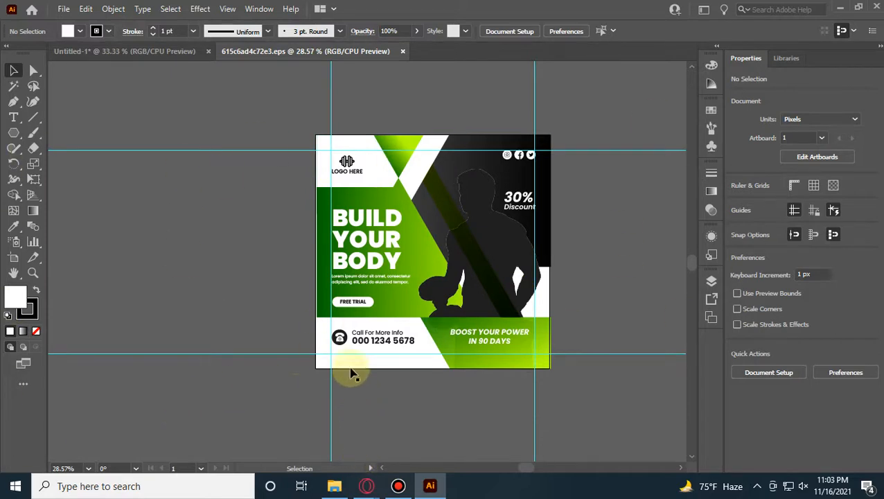
click(350, 339)
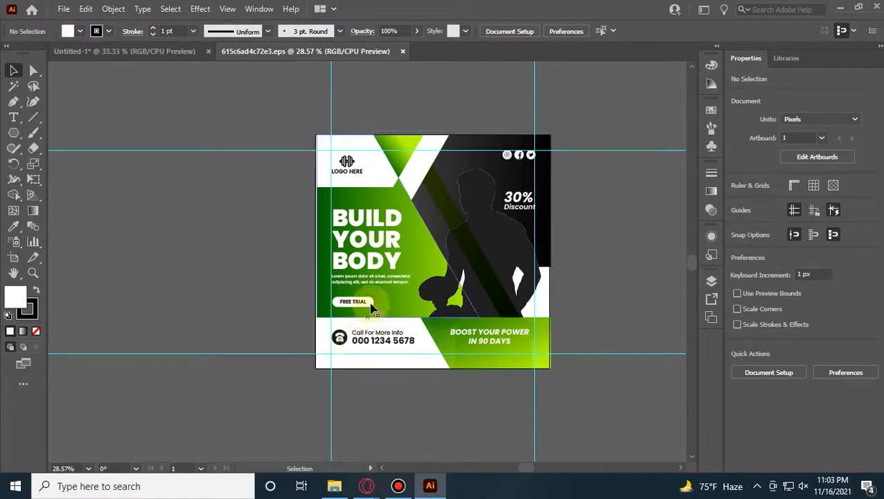
right_click(447, 173)
click(513, 280)
click(586, 255)
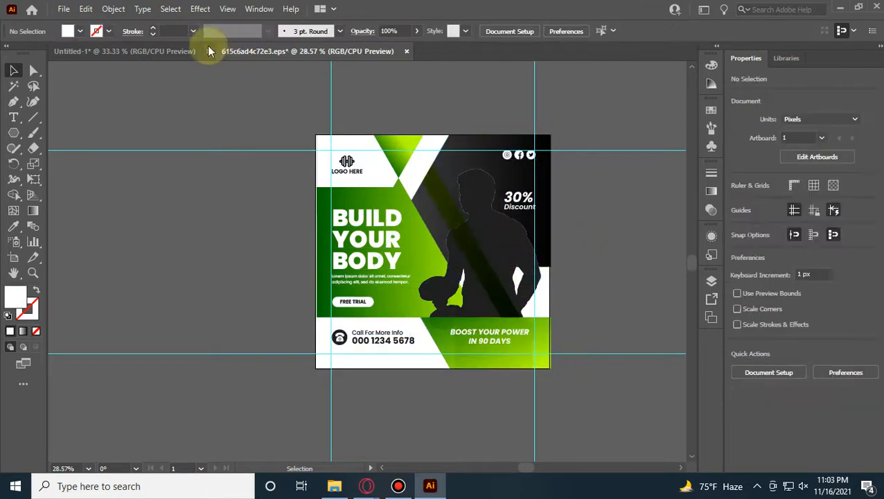
Step: Select the template's BUILD YOUR BODY headline, paragraph, FREE TRIAL button, call information and BOOST YOUR POWER slogan together
click(149, 52)
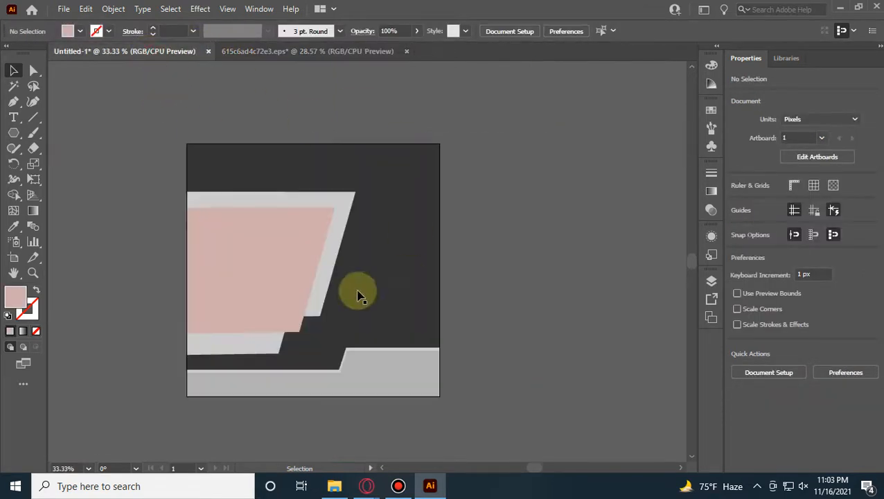
click(263, 52)
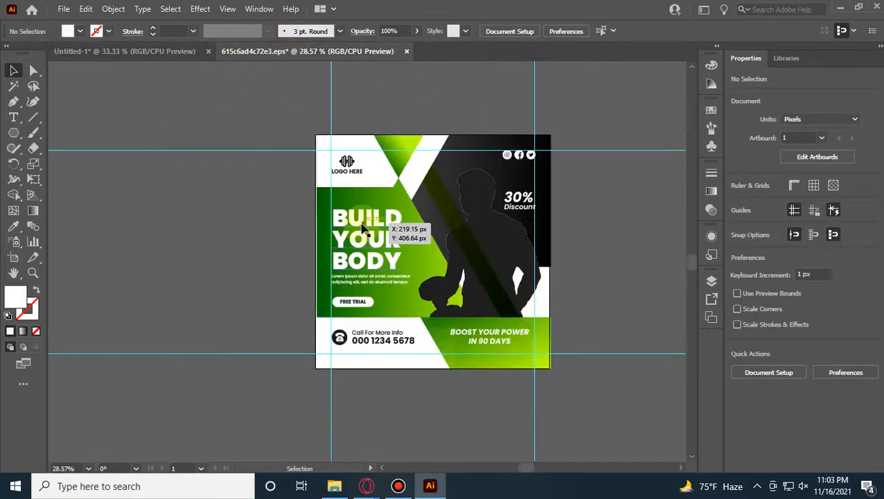
click(392, 265)
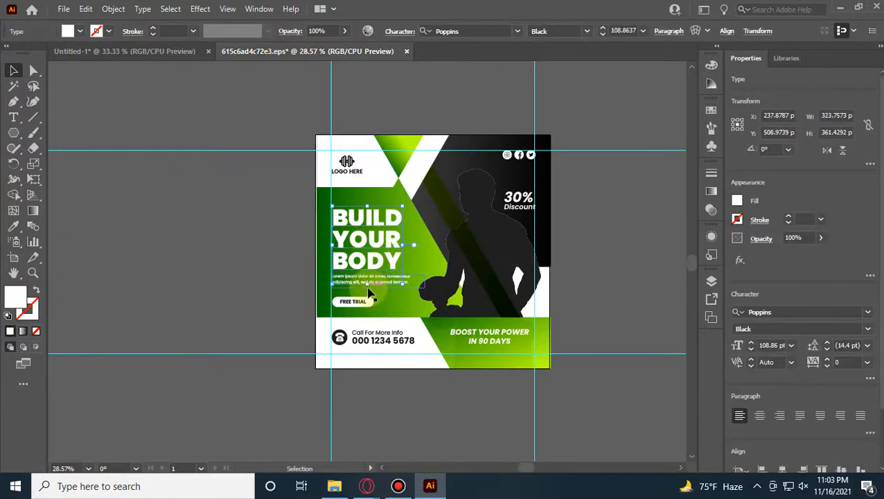
scroll(369, 291, up, 3)
shift+click(353, 269)
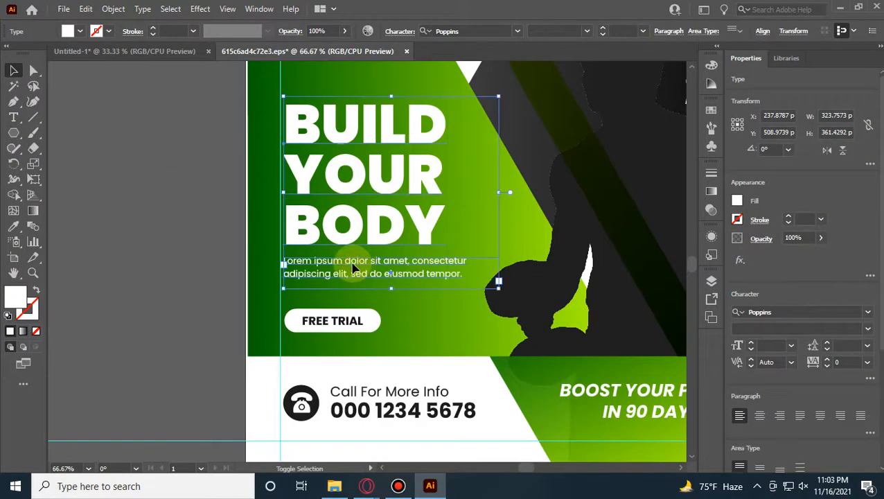
shift+click(350, 323)
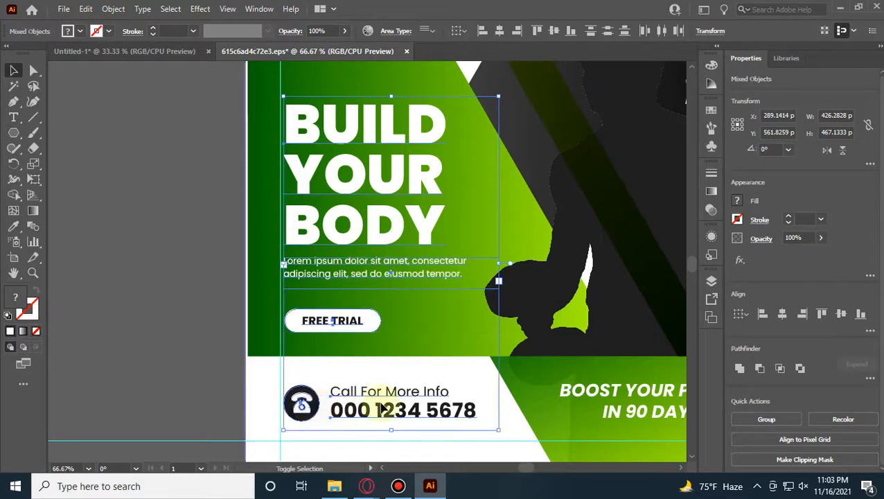
shift+click(626, 369)
drag(593, 343, 258, 369)
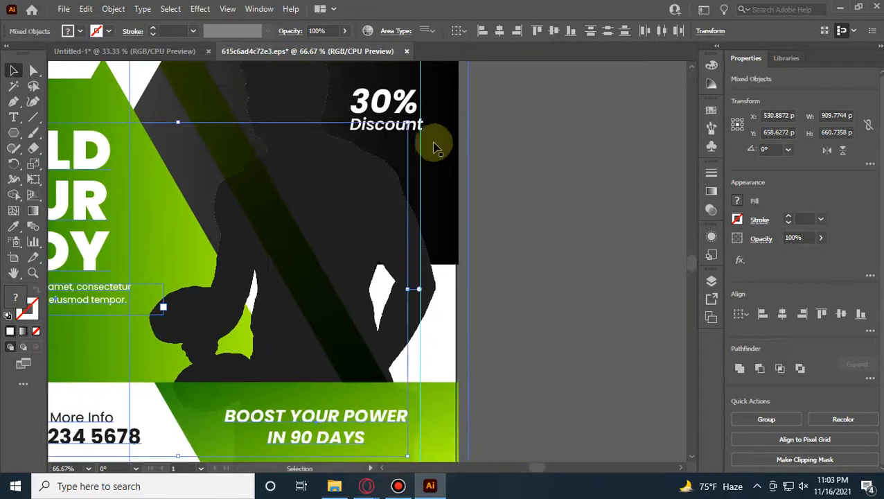
Step: Add the 30% text, logo and Instagram icon to the selection and copy everything into Untitled-1, to the right of the artboard
shift+click(390, 97)
drag(300, 178, 452, 374)
shift+click(129, 207)
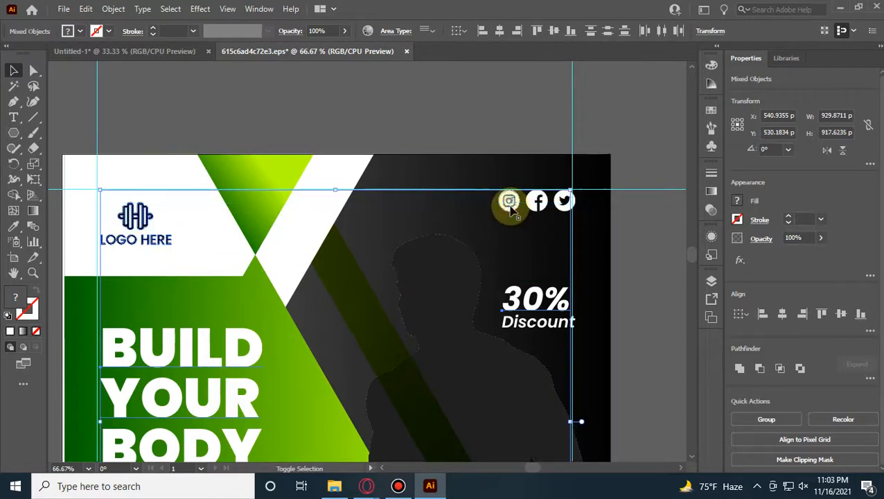
drag(510, 210, 471, 241)
click(369, 219)
scroll(262, 247, left, 1)
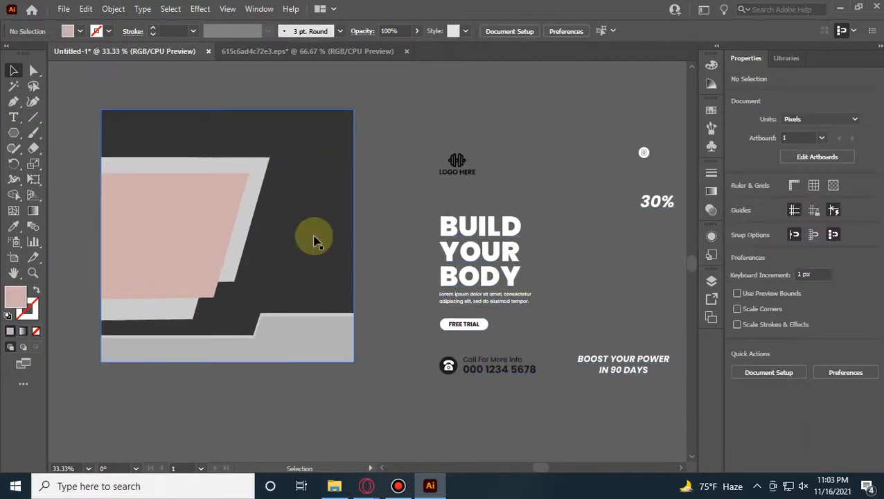
Step: Check the pasted headline and paragraph, and return to 615c6ad4c72e3.eps to clear its selection
drag(430, 207, 503, 296)
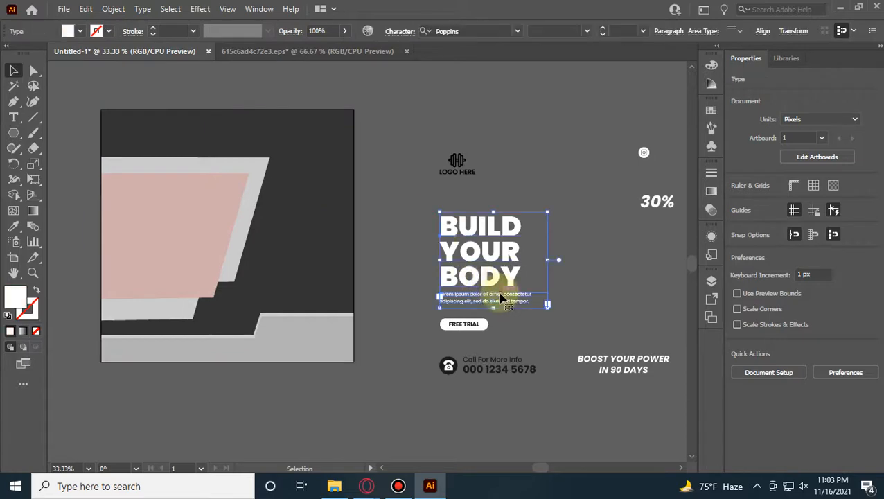
click(377, 51)
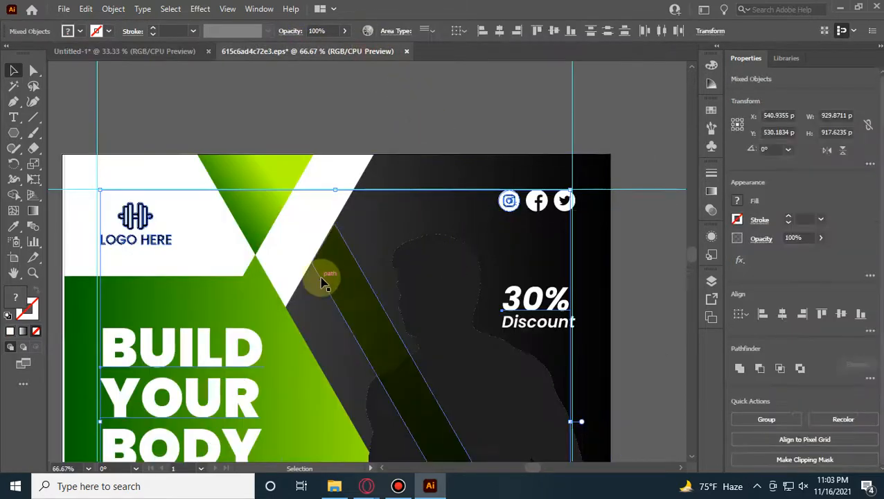
scroll(323, 279, down, 1)
click(116, 295)
scroll(246, 313, down, 3)
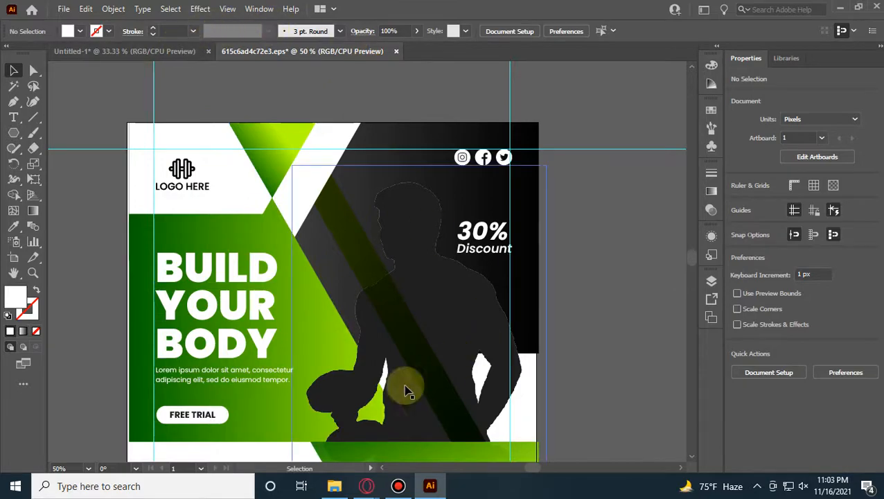
Step: Switch to File Explorer and browse the remaining Vector Template previews through to the end of the folder
click(335, 486)
scroll(561, 310, down, 3)
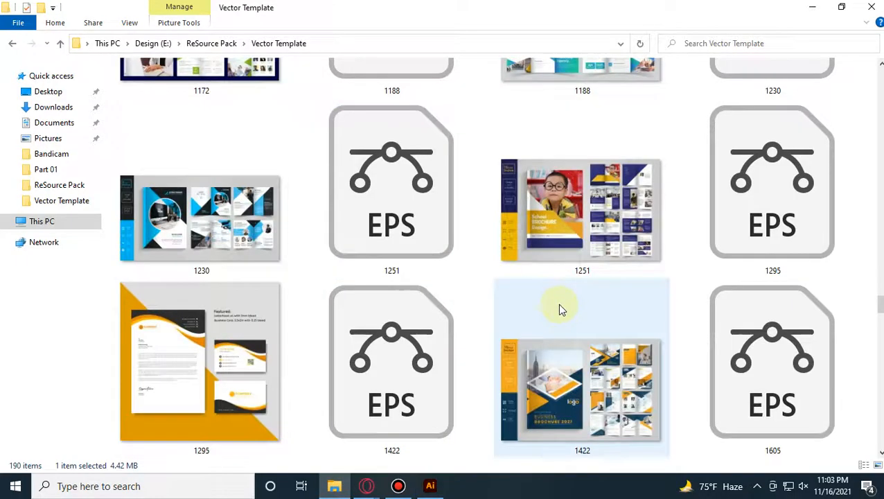
scroll(562, 310, down, 5)
scroll(562, 309, down, 10)
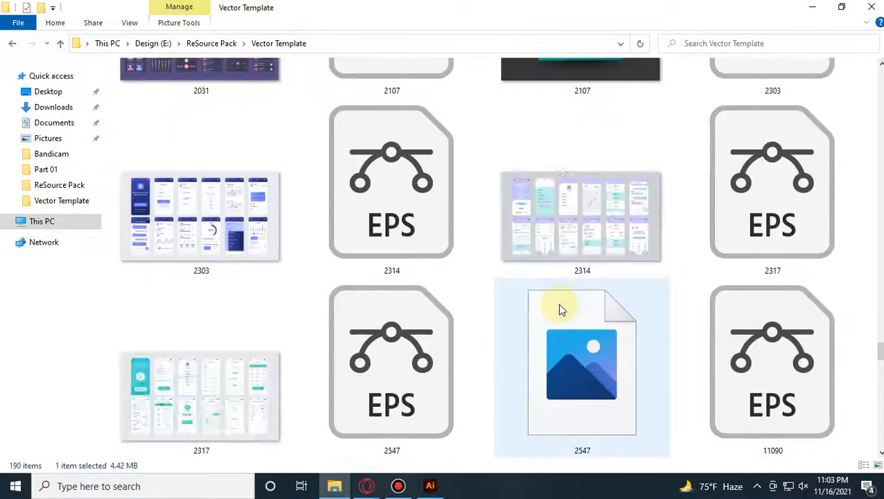
scroll(562, 310, down, 4)
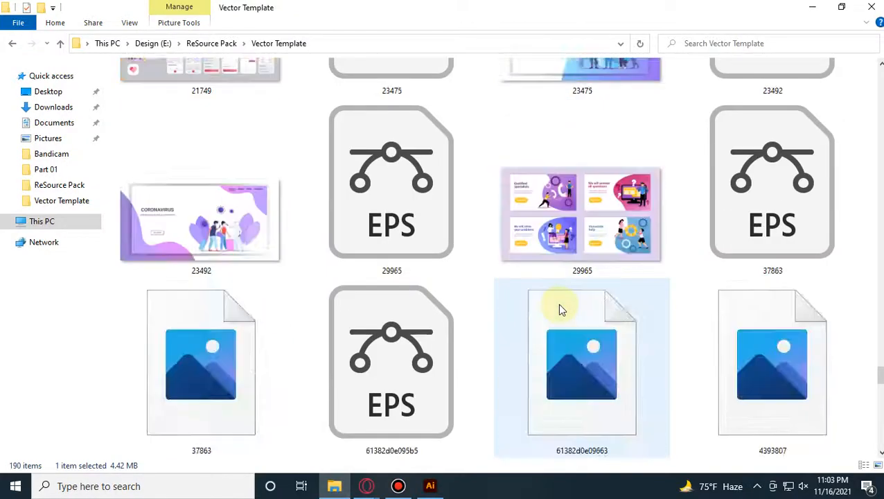
scroll(561, 310, down, 6)
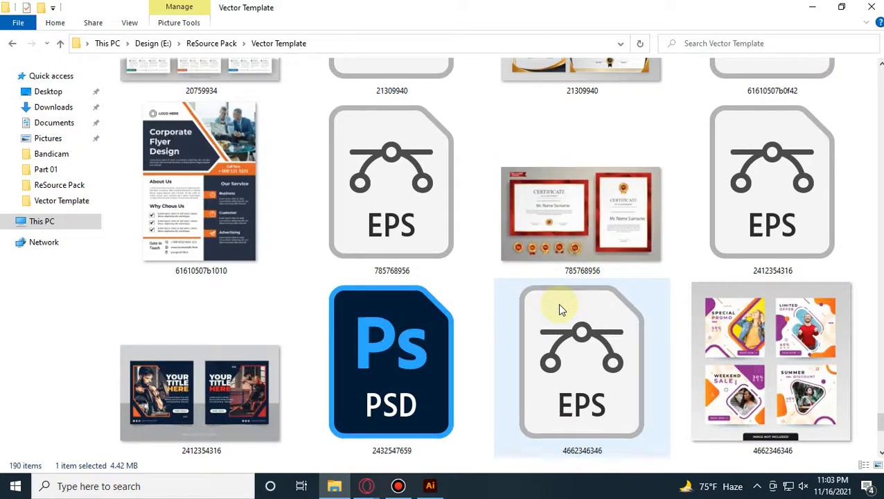
scroll(562, 310, down, 4)
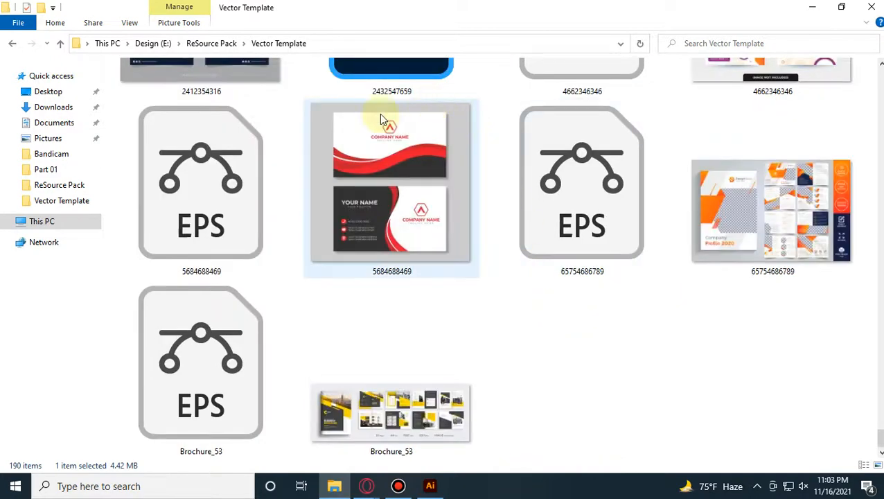
Step: Open the red business card preview 5684688469.jpg in Photos and copy the image
click(432, 208)
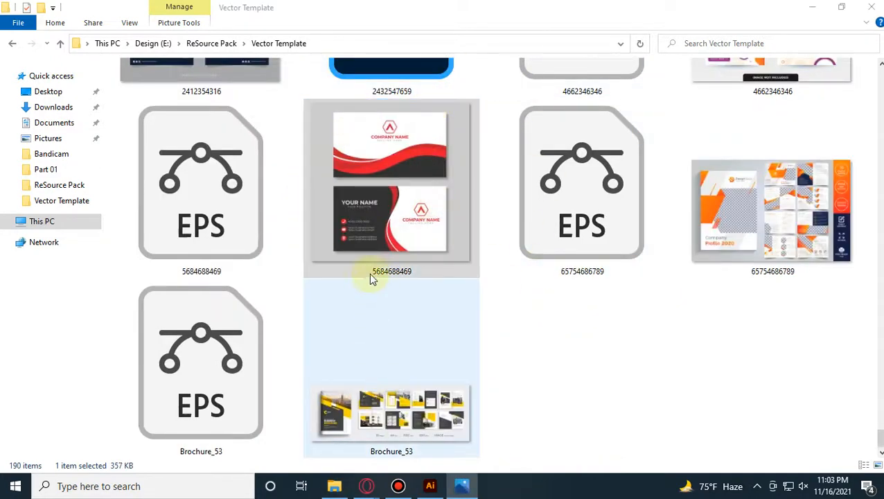
double_click(369, 272)
right_click(450, 211)
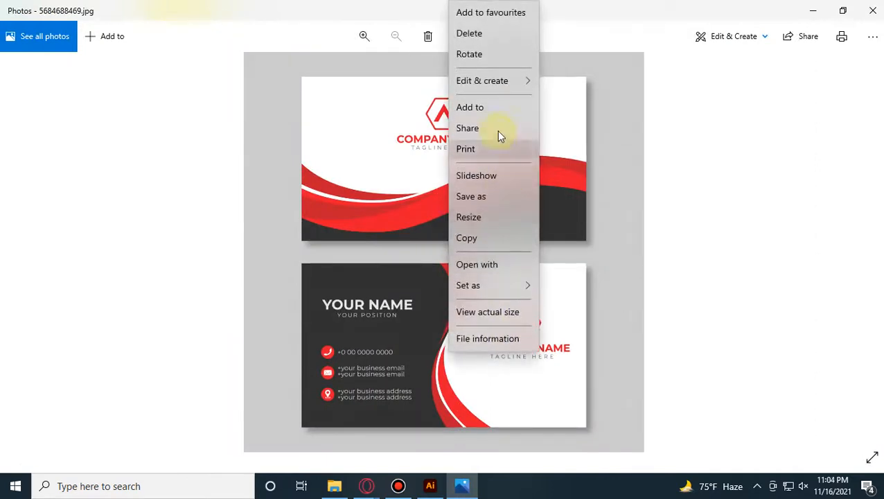
click(487, 243)
Step: Switch to Illustrator and paste the copied business card image into the Untitled-1 document
click(427, 488)
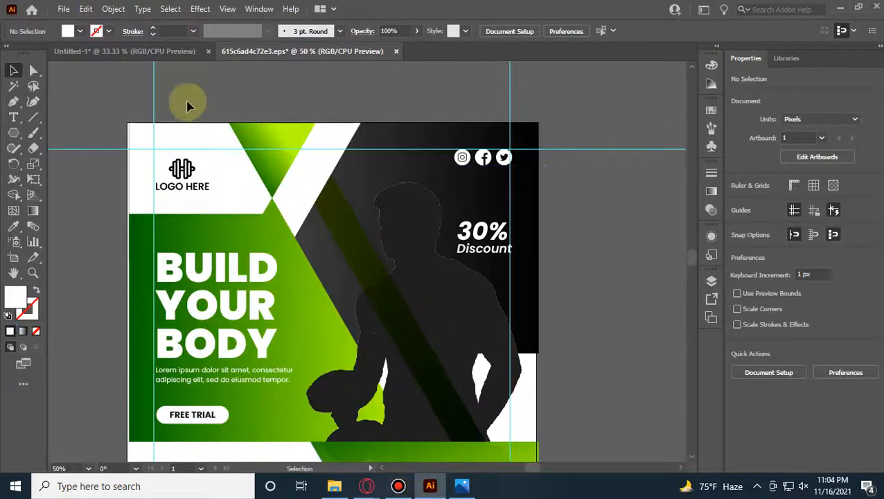
click(154, 55)
drag(488, 264, 495, 233)
click(241, 222)
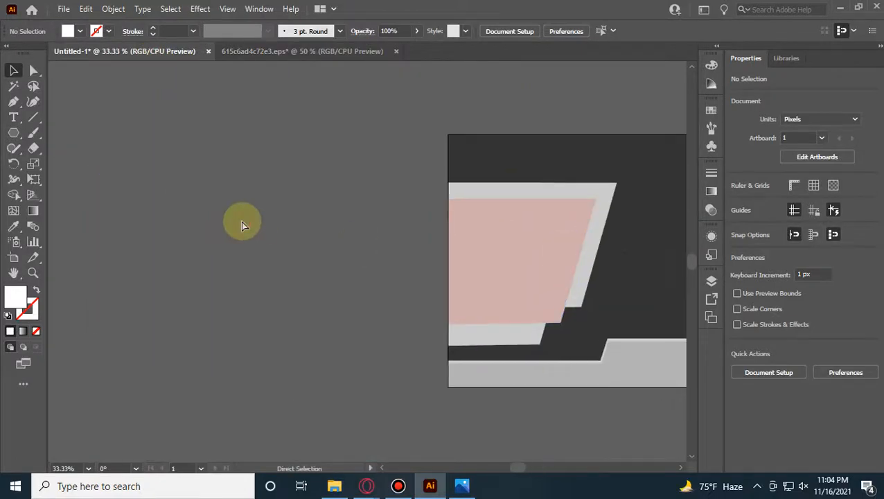
key(ctrl+v)
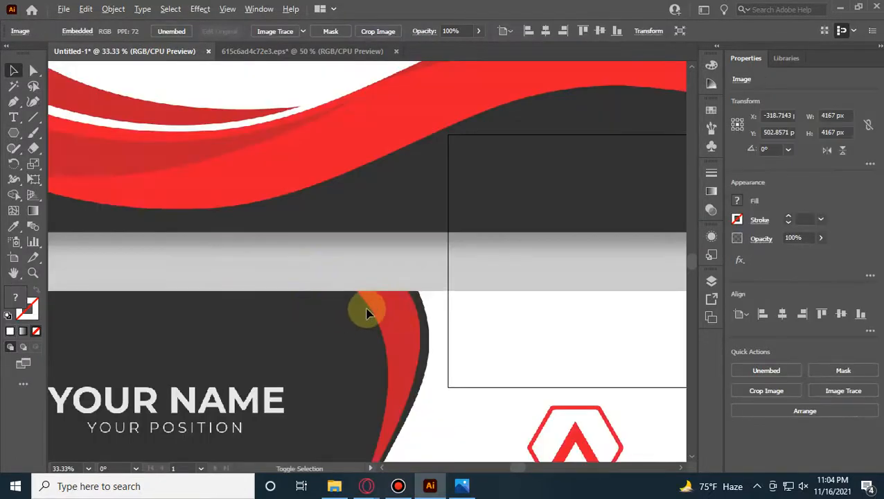
Step: Scale the business card image down to about 821 px square and place it to the left of the artboard
alt+scroll(368, 314, down, 3)
drag(569, 289, 406, 291)
alt+scroll(443, 116, up, 3)
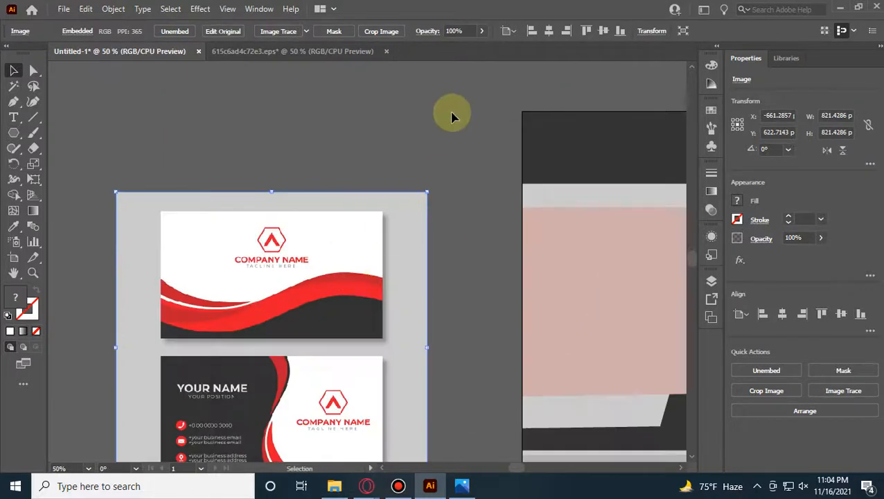
click(394, 133)
drag(415, 253, 375, 252)
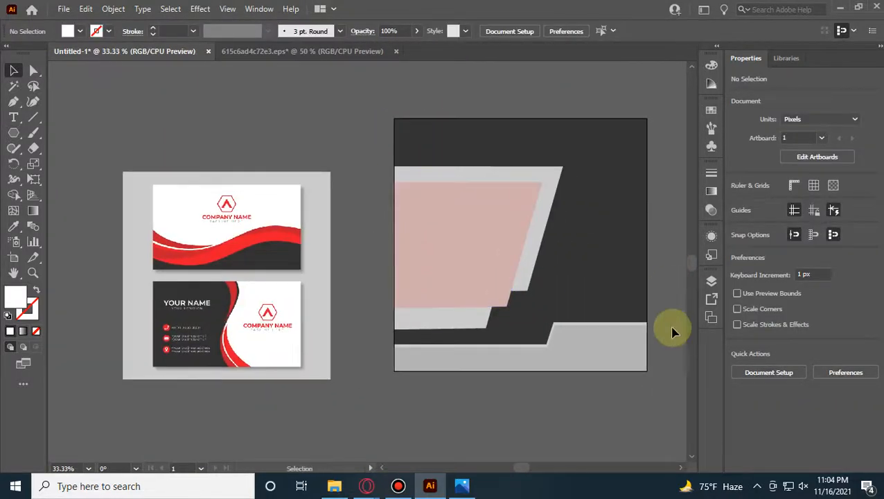
Step: Recolour the background square white and the stepped bottom band dark grey, sampling both colours from the business card image
click(616, 205)
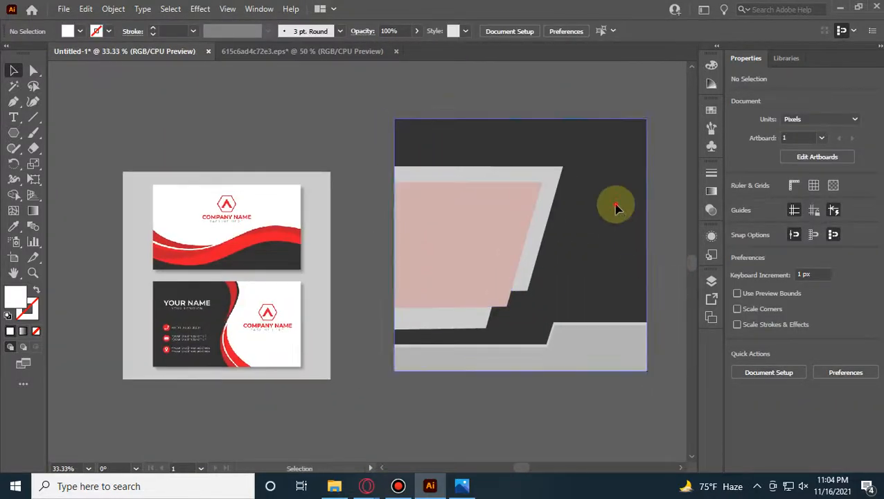
click(14, 225)
click(167, 195)
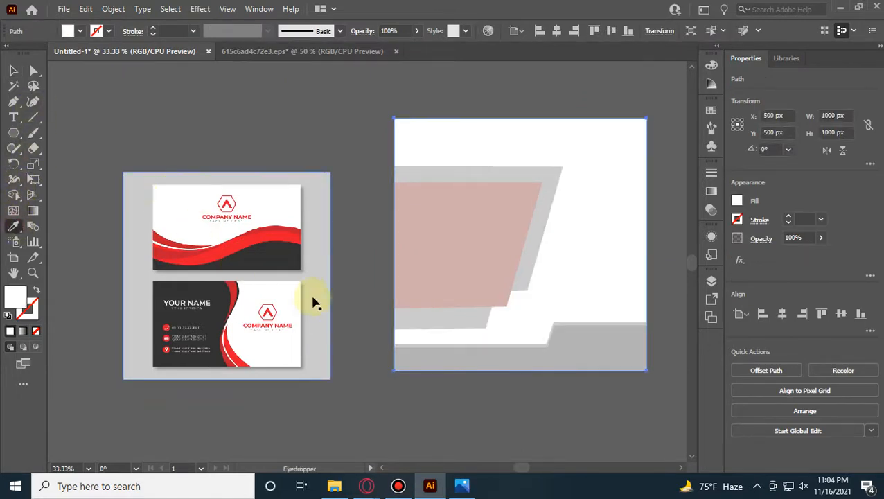
key(v)
click(508, 371)
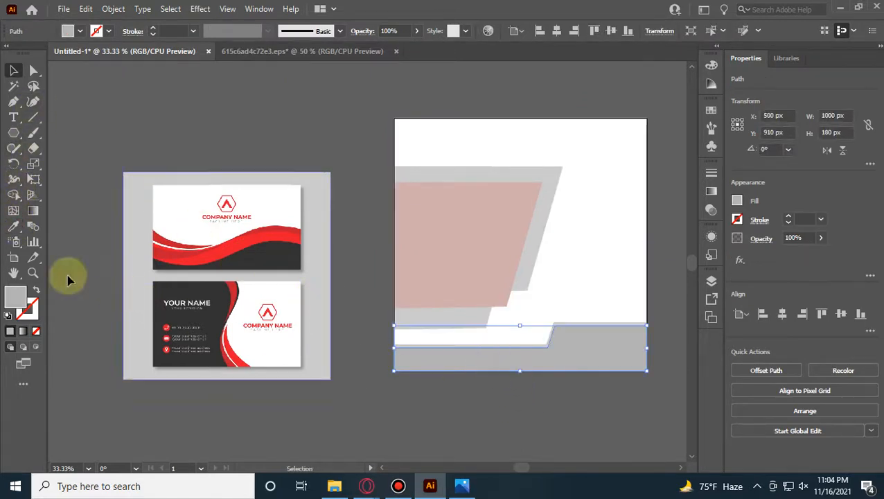
click(14, 226)
click(202, 309)
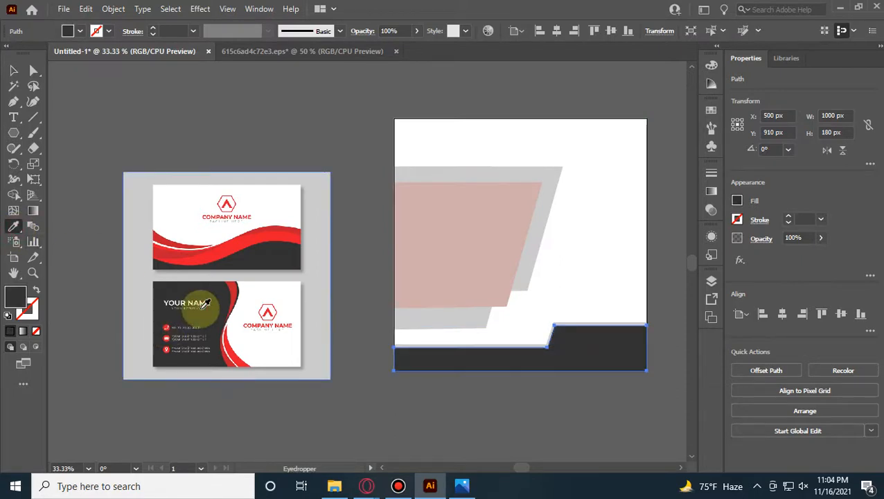
click(13, 86)
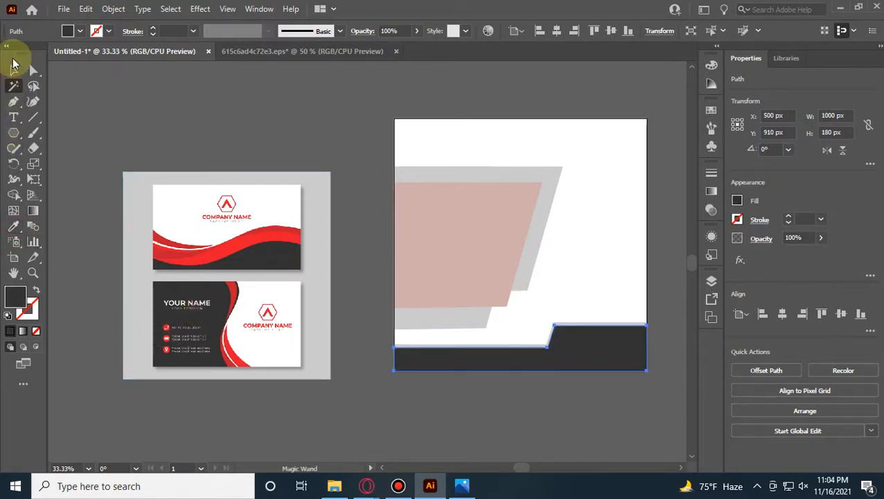
Step: Recolour the two light grey shapes framing the pink parallelogram with the bright red sampled from the business card's wave
click(533, 194)
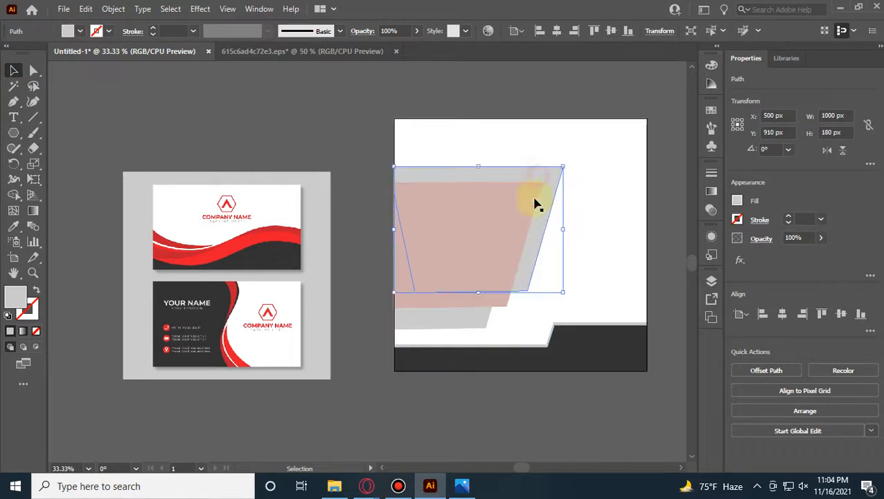
shift+click(468, 316)
click(13, 228)
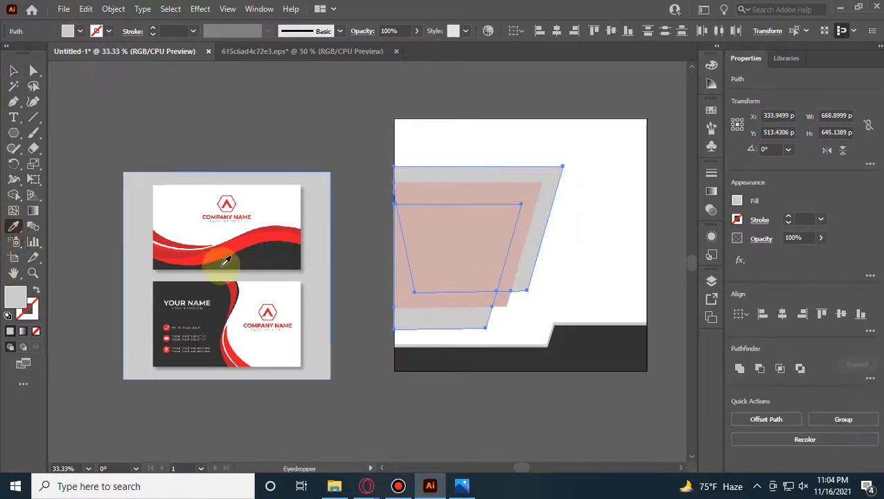
click(231, 242)
click(13, 70)
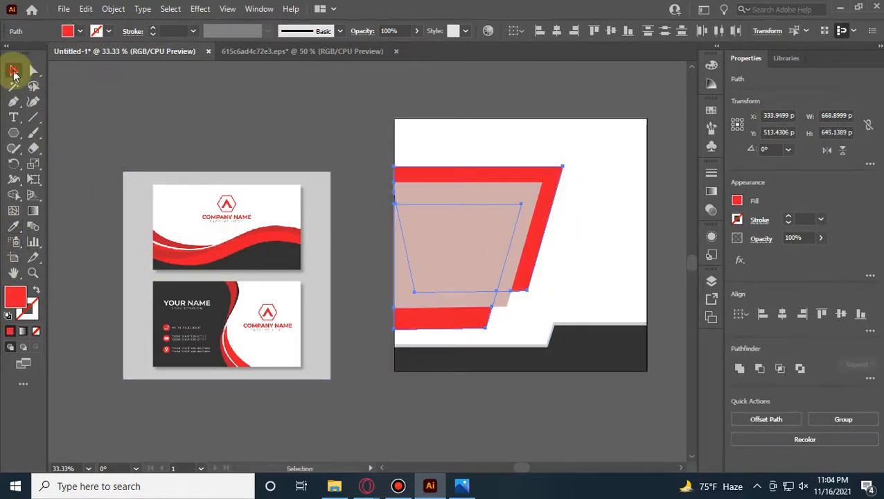
click(485, 323)
Step: Recolour the thin grey strip along the dark bottom band with the red of the frame shapes, and deselect it
scroll(568, 329, up, 5)
click(579, 316)
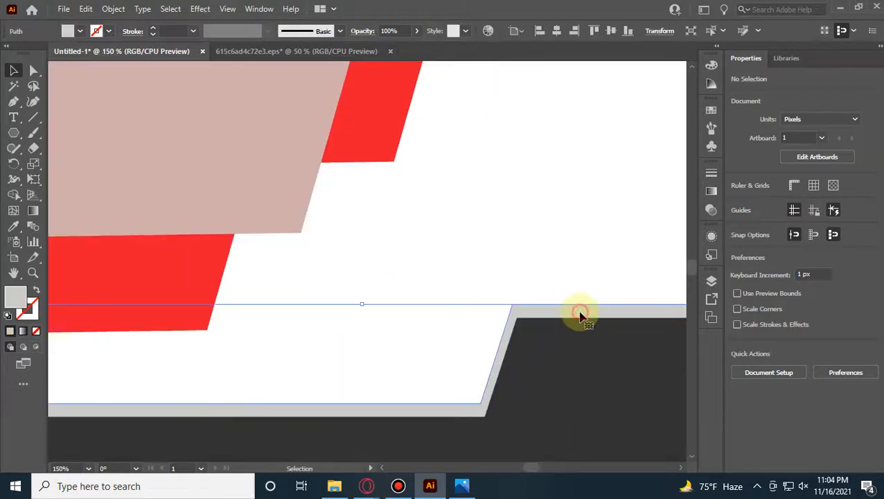
click(13, 226)
click(211, 260)
scroll(212, 257, down, 5)
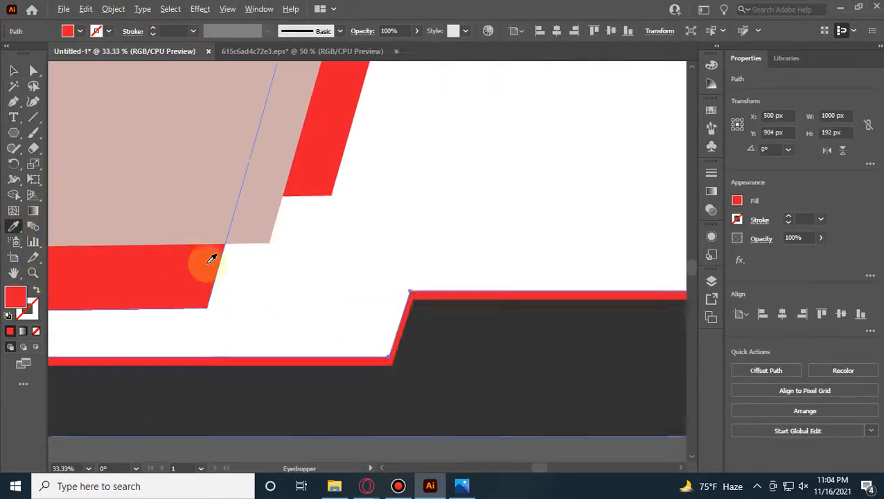
click(13, 70)
drag(170, 155, 189, 160)
click(120, 124)
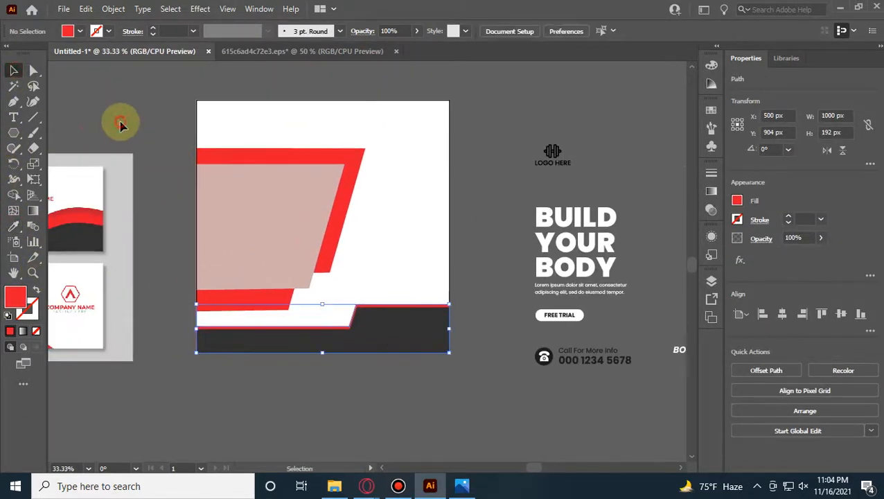
Step: Delete the business card reference image beside the artboard
drag(111, 132, 175, 154)
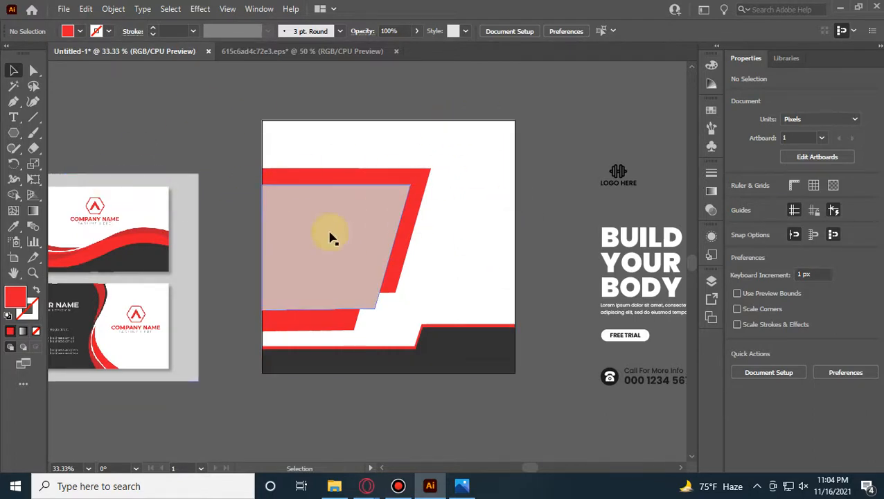
click(174, 247)
key(Delete)
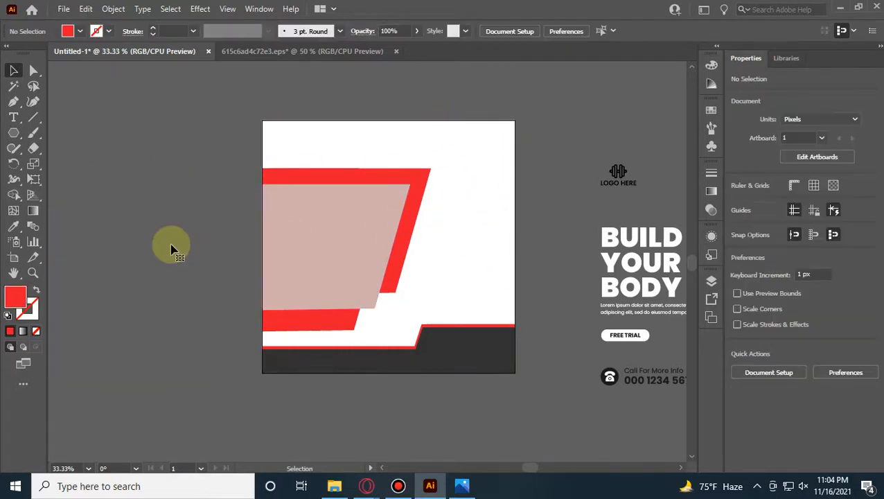
drag(471, 292, 407, 294)
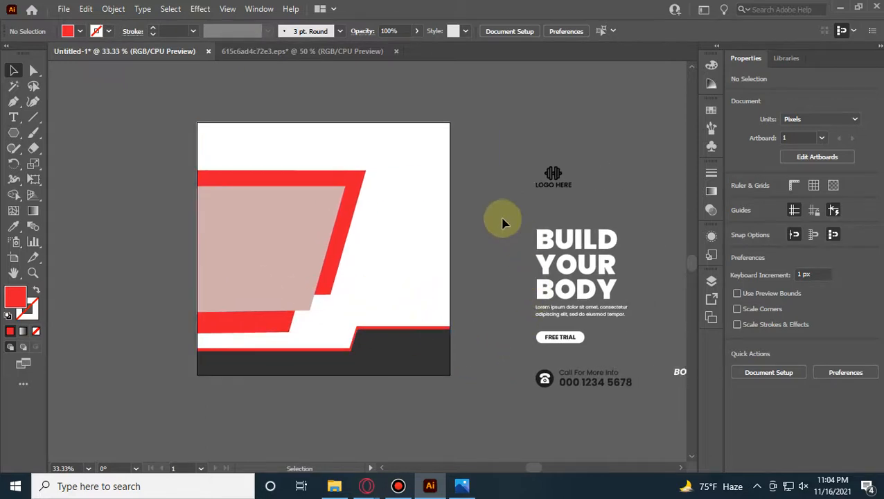
Step: Move the LOGO HERE group closer to the artboard, show the rulers, and deselect the logo
scroll(503, 221, up, 1)
drag(552, 250, 645, 282)
click(662, 186)
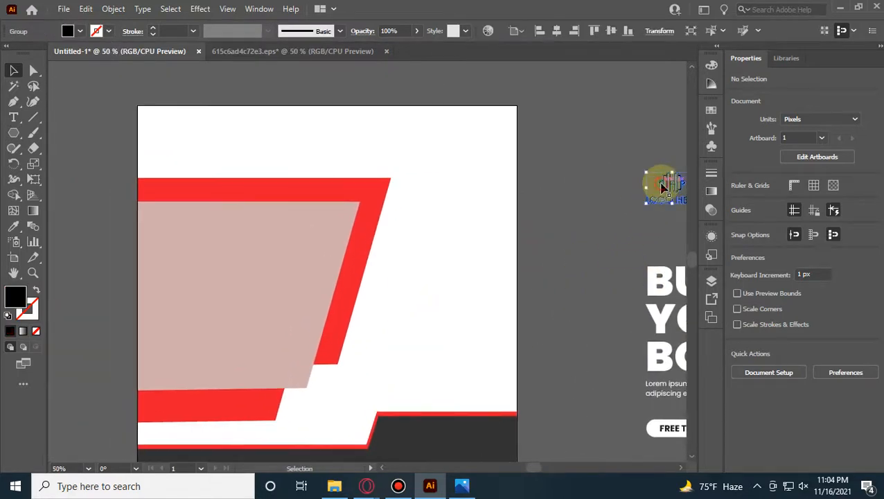
drag(676, 189, 602, 185)
key(ctrl+r)
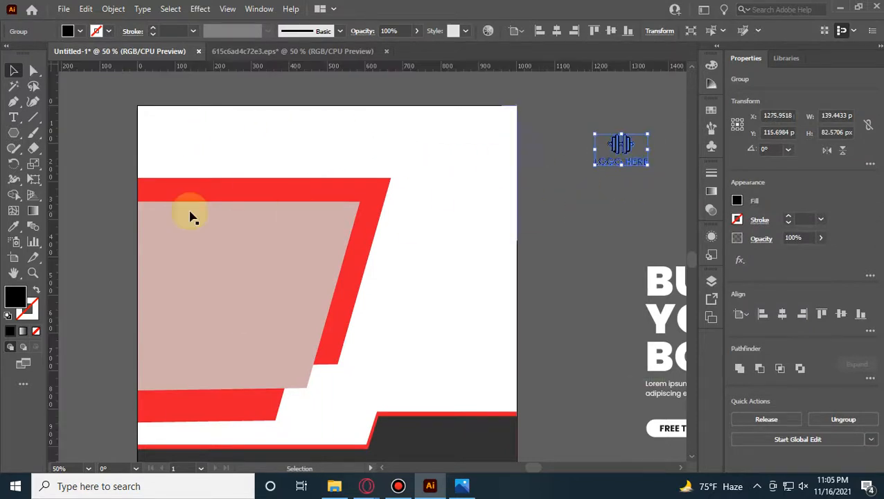
drag(23, 137, 60, 141)
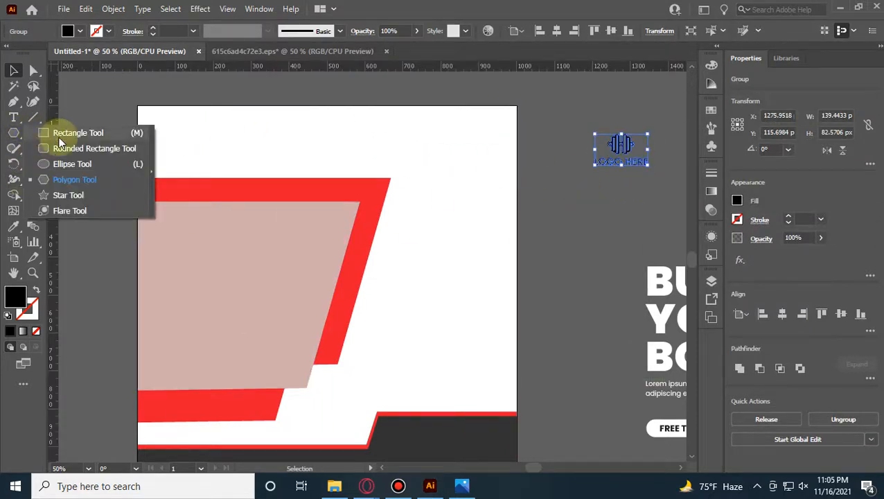
click(106, 102)
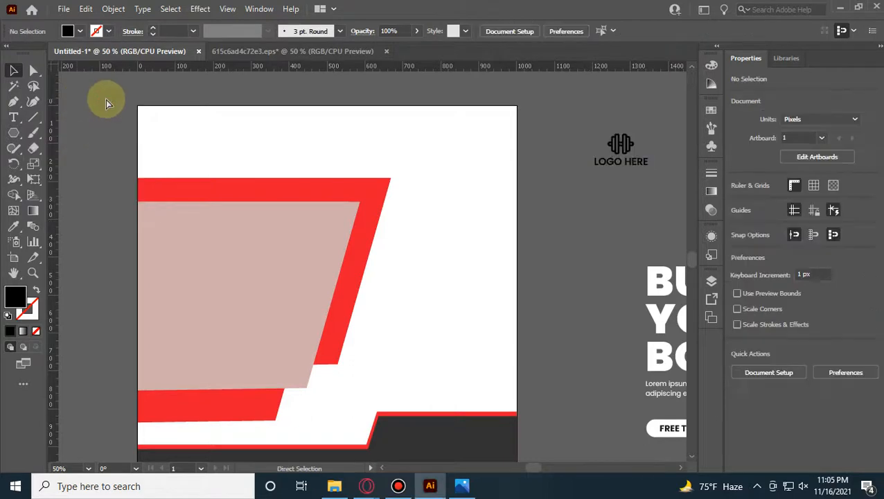
Step: Duplicate the white background square in place and scale the copy down to 916 px square about its centre
click(180, 136)
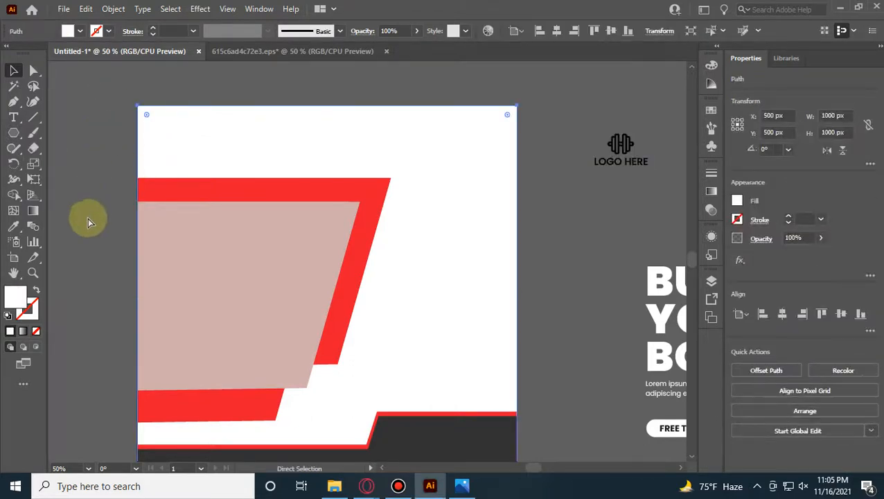
key(ctrl+f)
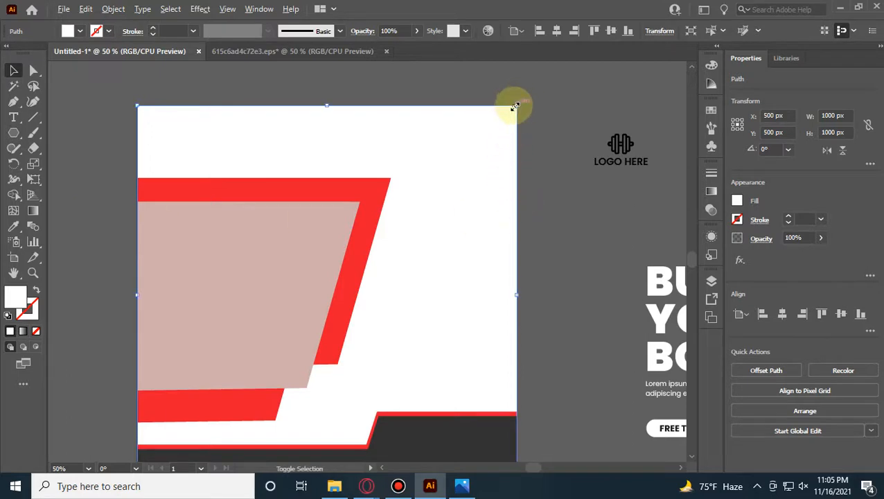
mouse_move(515, 106)
mouse_down()
mouse_move(496, 114)
mouse_move(504, 108)
mouse_move(503, 116)
mouse_up()
Step: Convert the 916 px square into margin guides and lock the guides
right_click(504, 138)
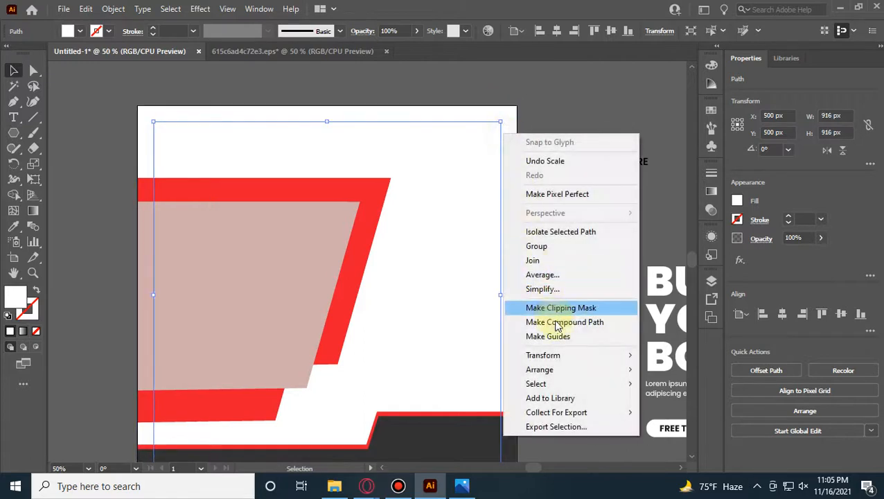
click(558, 336)
right_click(544, 187)
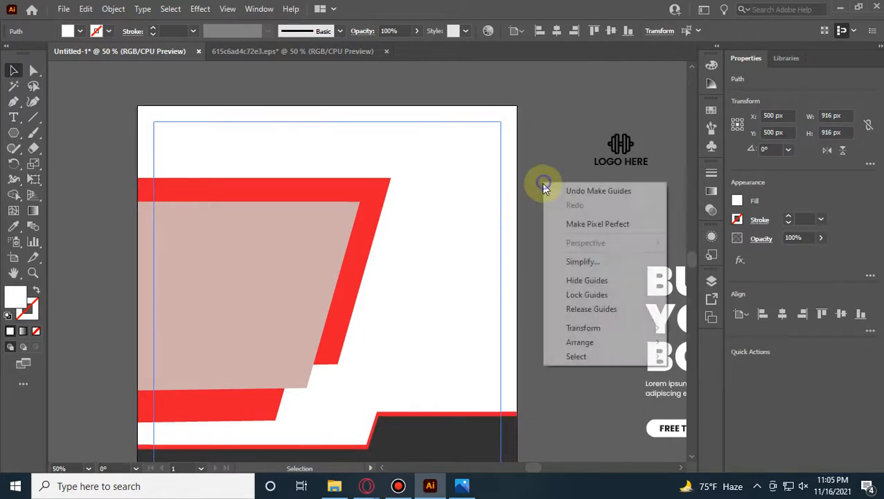
click(587, 294)
Step: Place the LOGO HERE group in the artboard's upper-left corner, against the top and left margin guides
scroll(539, 217, down, 1)
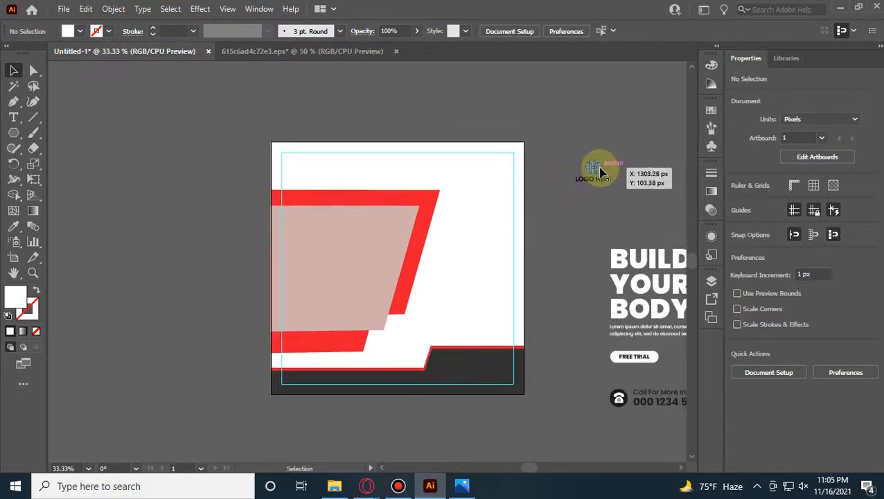
drag(598, 172, 295, 162)
scroll(295, 162, up, 5)
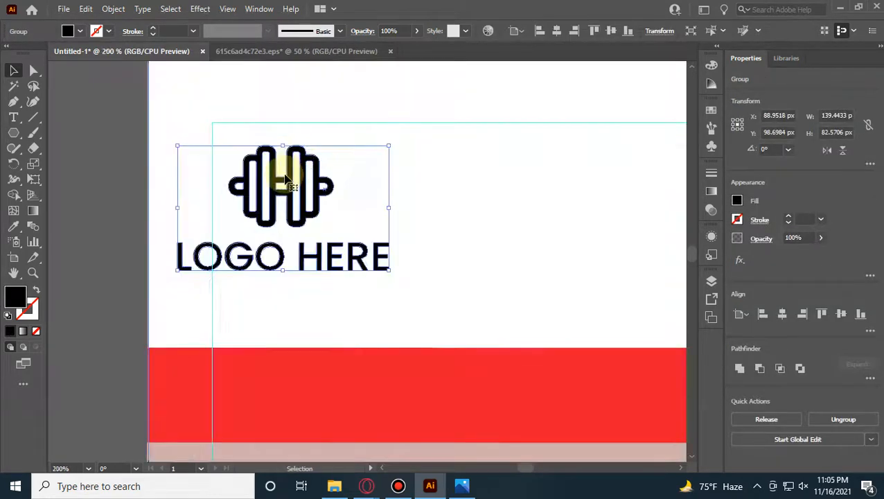
drag(320, 246, 341, 222)
click(91, 193)
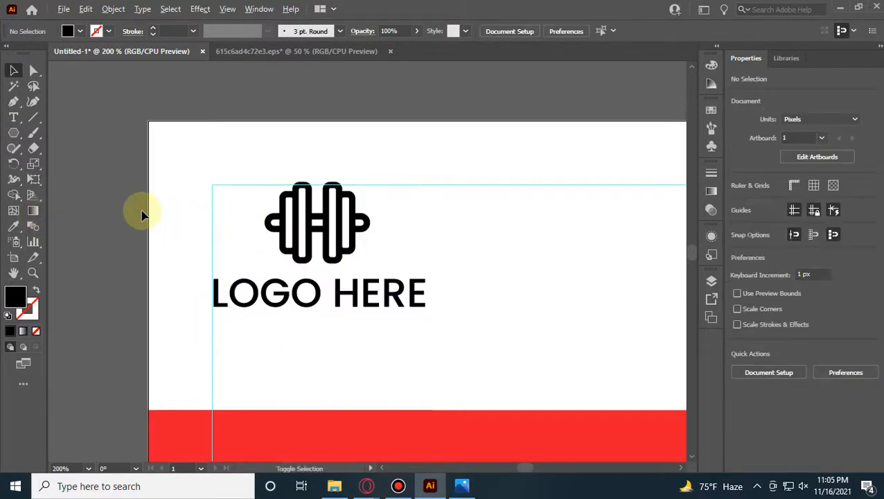
Step: Fine-tune the logo group's horizontal position against the left margin guide, with its centre at about X 112 px
scroll(144, 214, up, 2)
drag(526, 179, 530, 186)
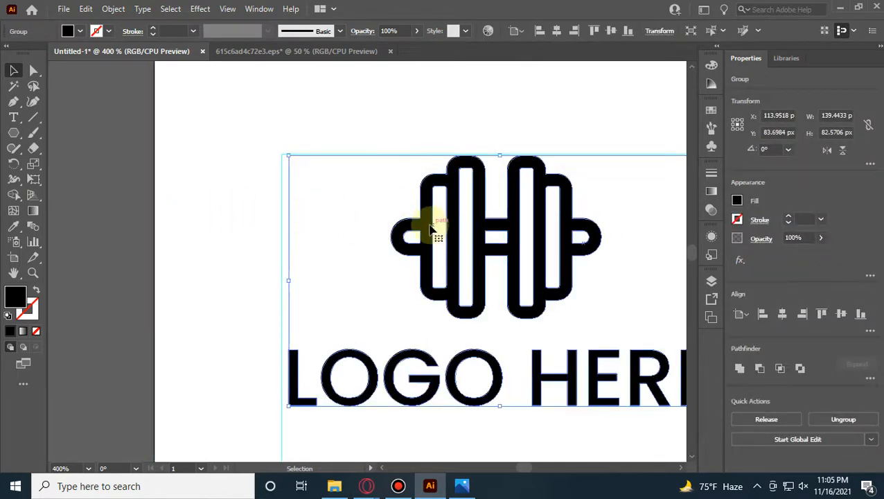
drag(431, 229, 417, 229)
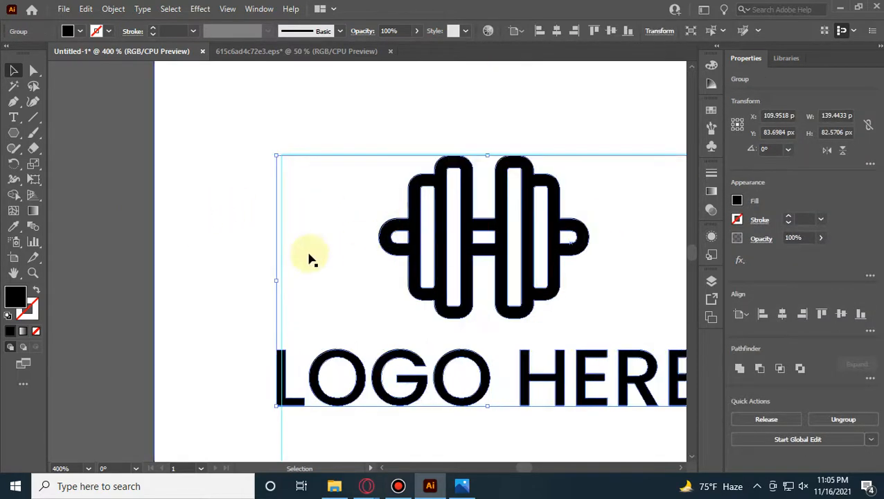
scroll(303, 237, up, 4)
scroll(305, 239, down, 5)
scroll(308, 247, down, 4)
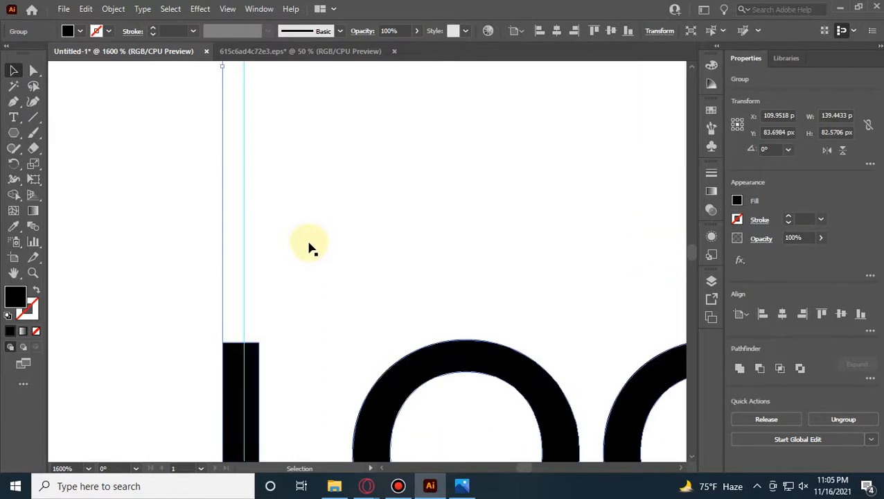
drag(242, 281, 252, 281)
Step: Examine the logo's alignment with the margin guides and compare the layout with the reference design in 615c6ad4c72e3.eps
scroll(436, 171, up, 4)
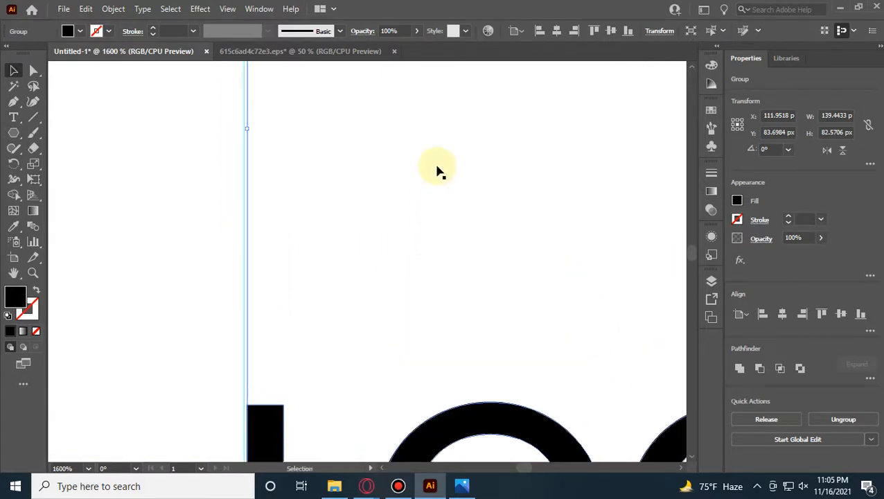
scroll(436, 171, down, 3)
drag(518, 124, 381, 366)
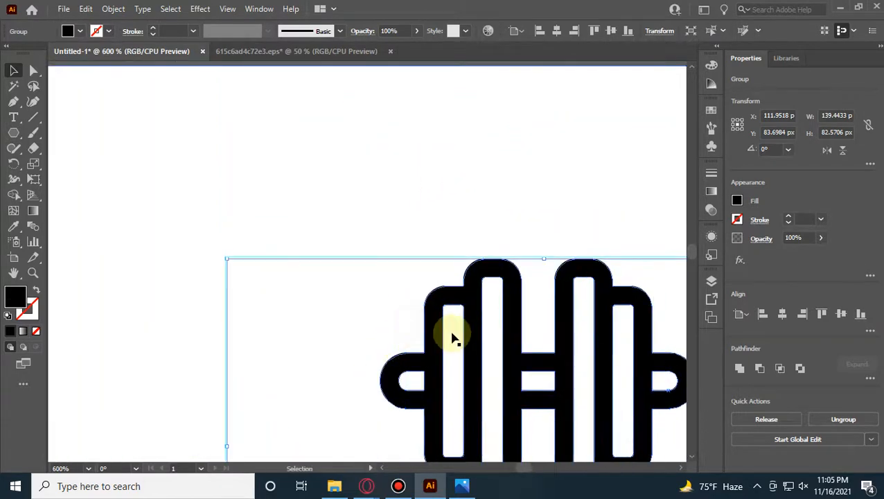
scroll(452, 337, down, 8)
drag(499, 368, 297, 218)
scroll(370, 258, down, 3)
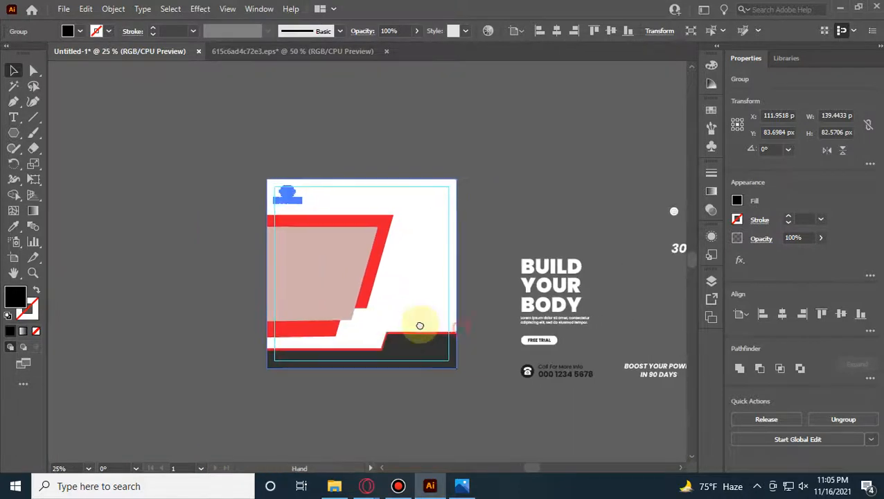
click(452, 248)
scroll(452, 250, up, 1)
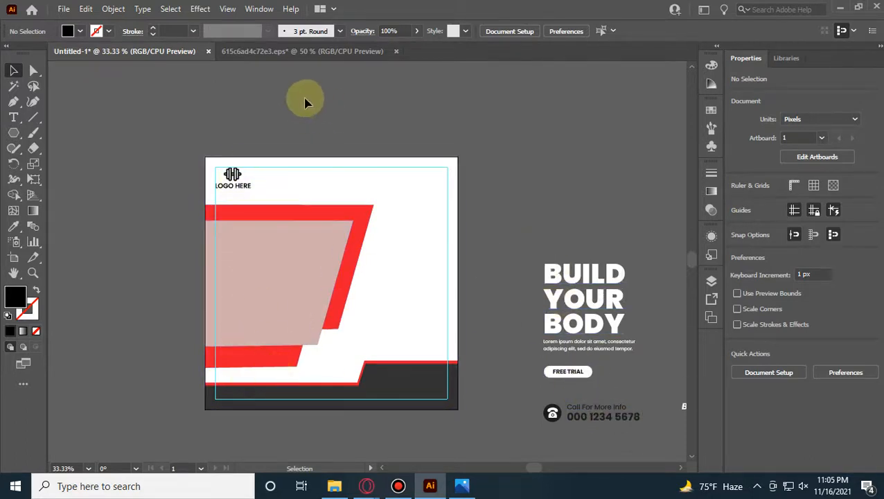
click(303, 51)
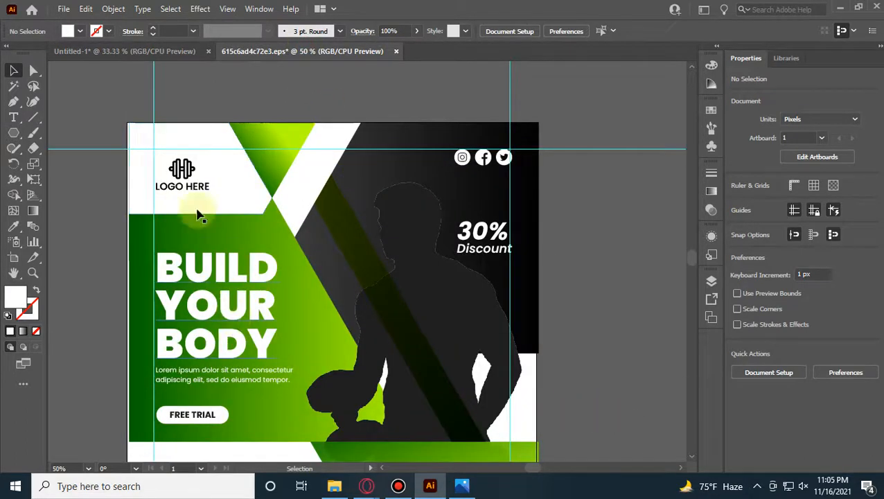
click(180, 50)
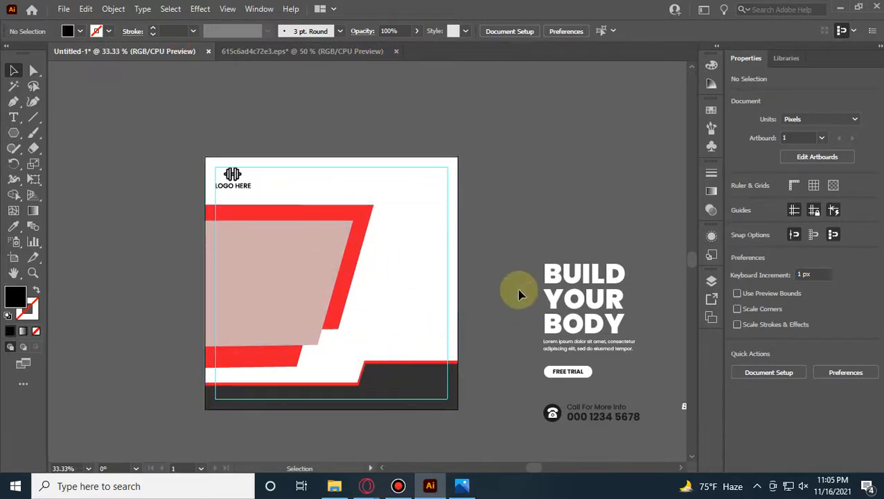
Step: Set the BUILD YOUR BODY heading and the lorem ipsum text beneath it to right-aligned paragraphs
drag(511, 236, 621, 320)
drag(650, 362, 651, 358)
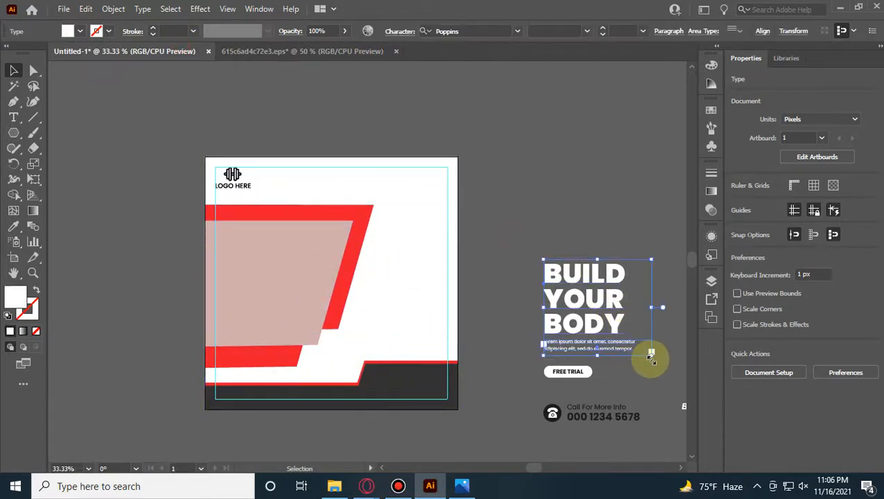
click(679, 32)
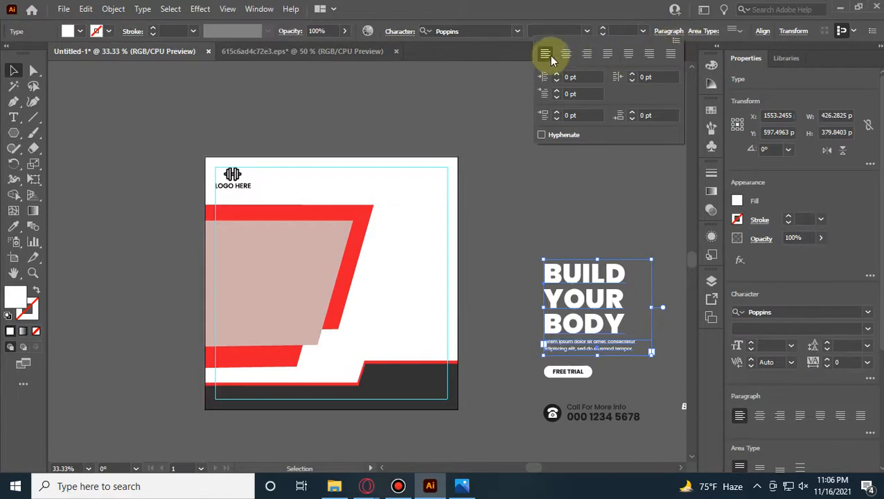
click(587, 54)
click(586, 225)
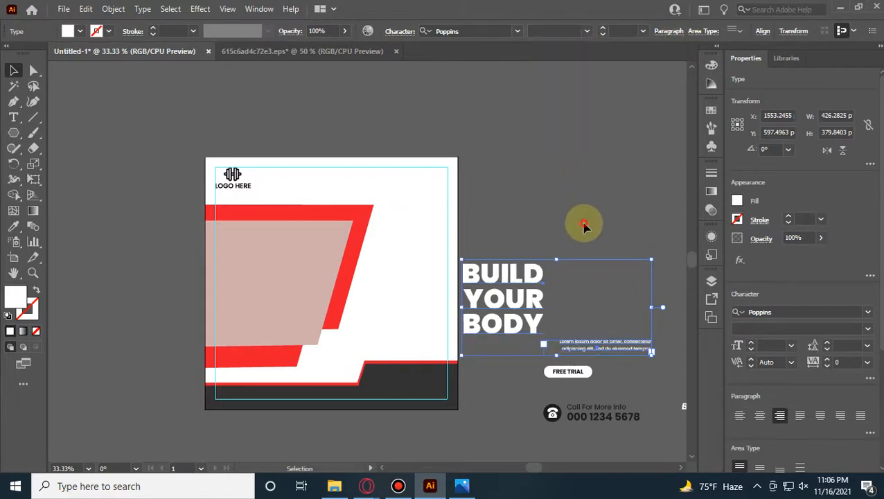
Step: Move the BUILD YOUR BODY heading back above the lorem ipsum text and align the right edges of both text objects
click(584, 301)
drag(548, 299, 658, 304)
drag(666, 390, 639, 270)
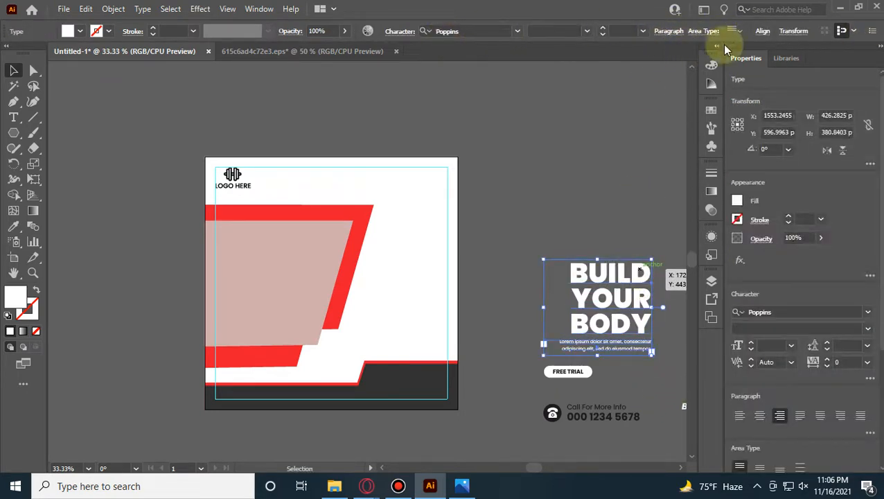
click(764, 32)
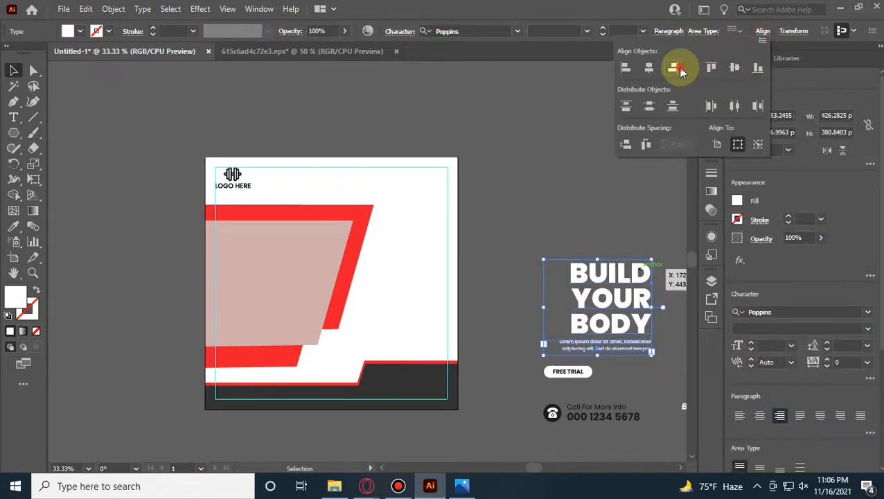
click(577, 197)
Step: Place the heading and lorem ipsum text on the artboard against the right margin guide and fill them with the footer shape's dark grey
drag(623, 275, 418, 242)
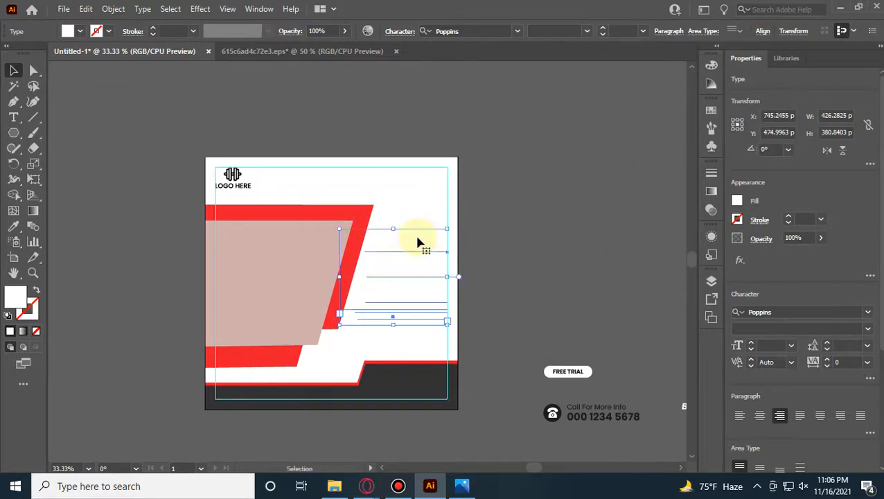
click(394, 374)
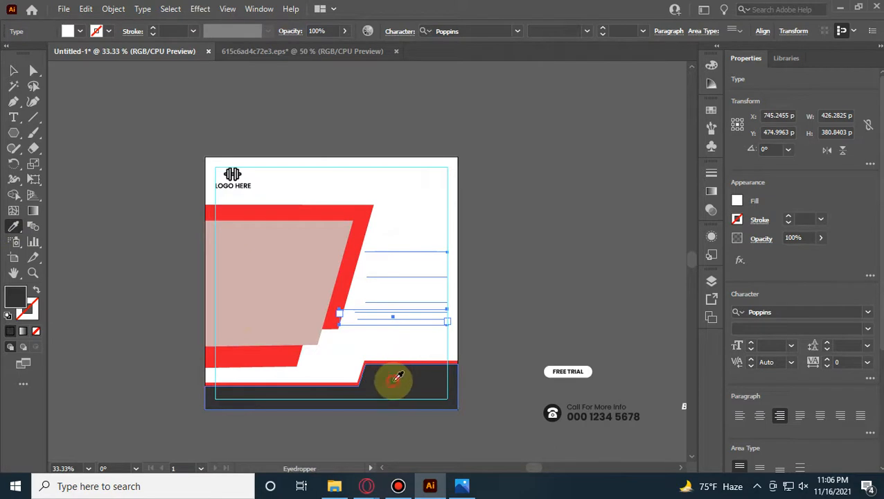
click(13, 72)
click(97, 156)
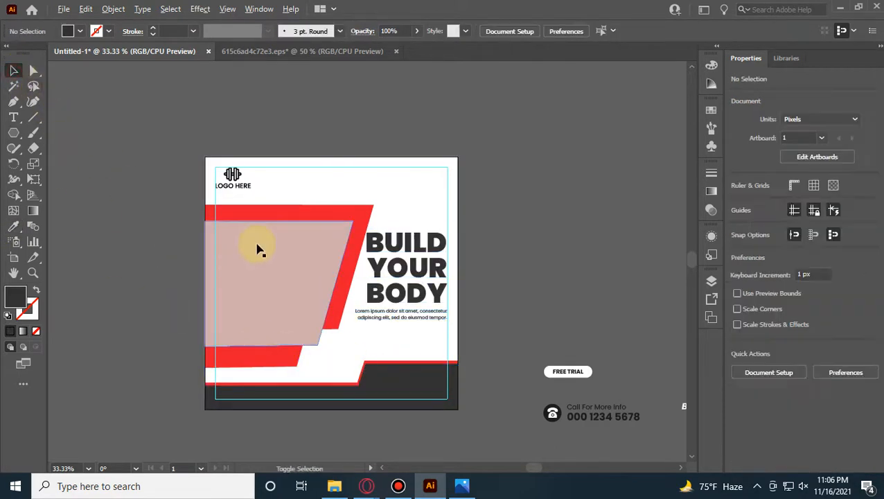
scroll(256, 247, up, 2)
scroll(431, 294, up, 3)
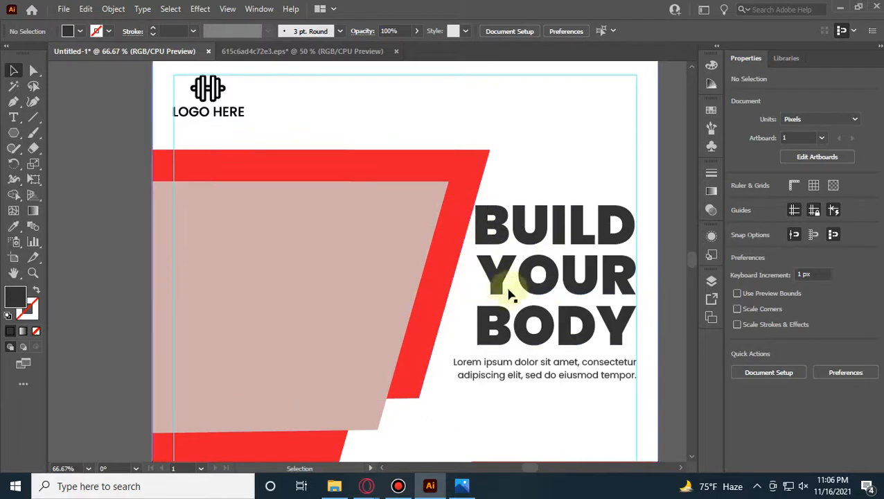
Step: Scale the upper red slanted shape down to about 652 by 485 px
click(465, 262)
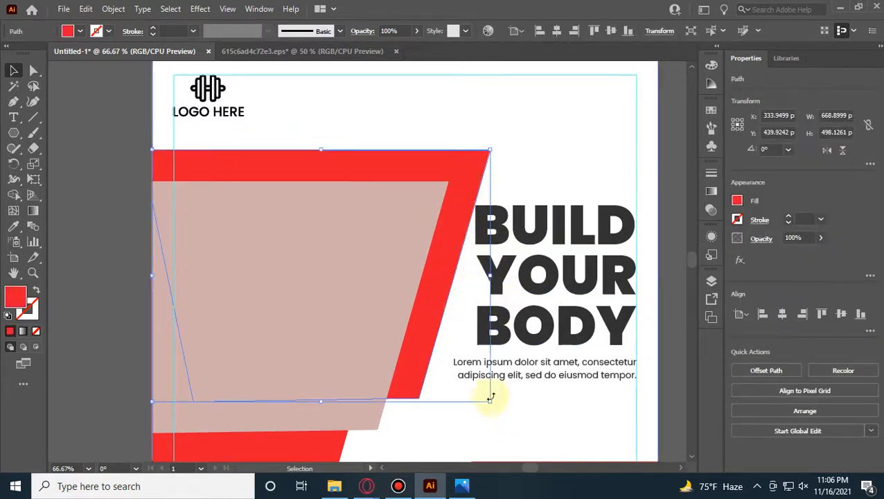
drag(490, 403, 478, 401)
click(79, 200)
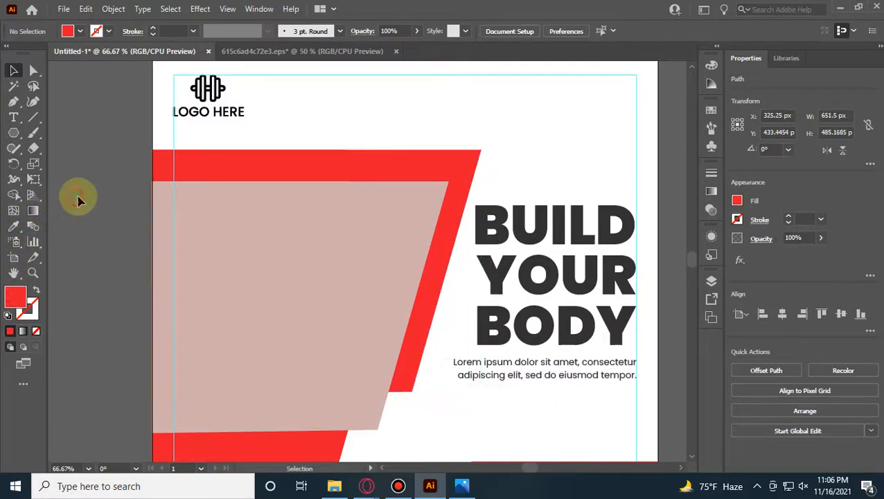
Step: Move the BUILD YOUR BODY headline and the paragraph beneath it down together by 40 px
scroll(91, 200, down, 2)
scroll(388, 258, down, 3)
scroll(449, 226, up, 2)
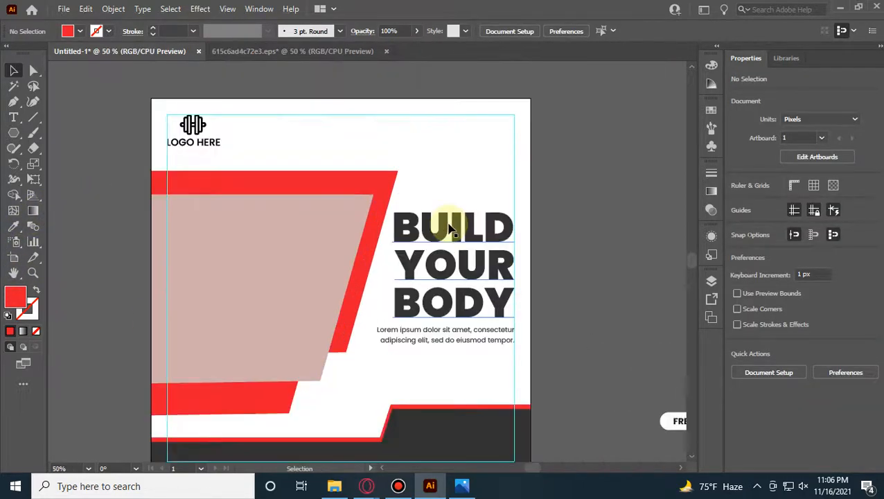
scroll(449, 229, down, 2)
click(473, 288)
shift+click(471, 254)
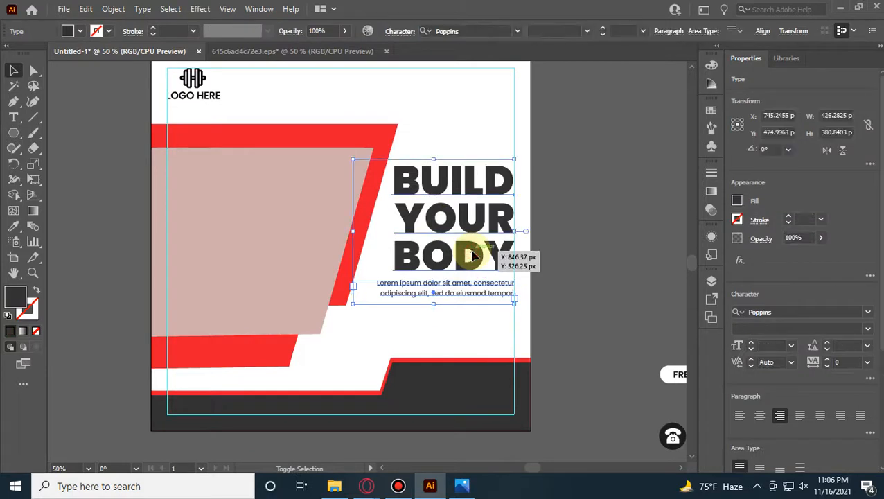
key(shift+Down)
key(shift+Down)
key(shift+Down)
key(shift+Down)
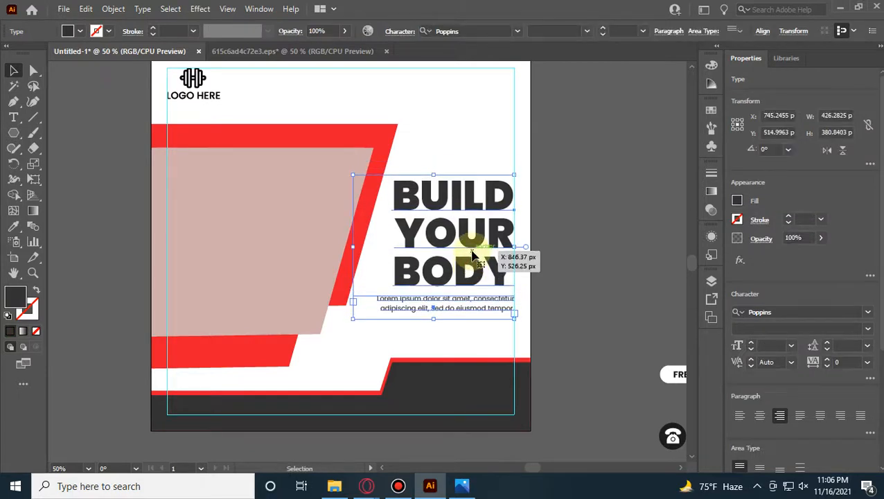
click(567, 201)
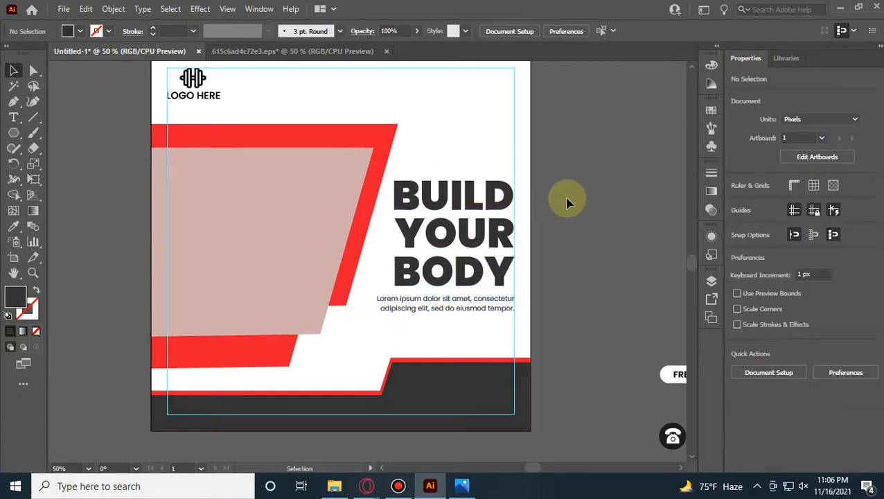
Step: Place the FREE TRIAL button below the paragraph, with its right edge on the margin guide
drag(651, 343, 591, 319)
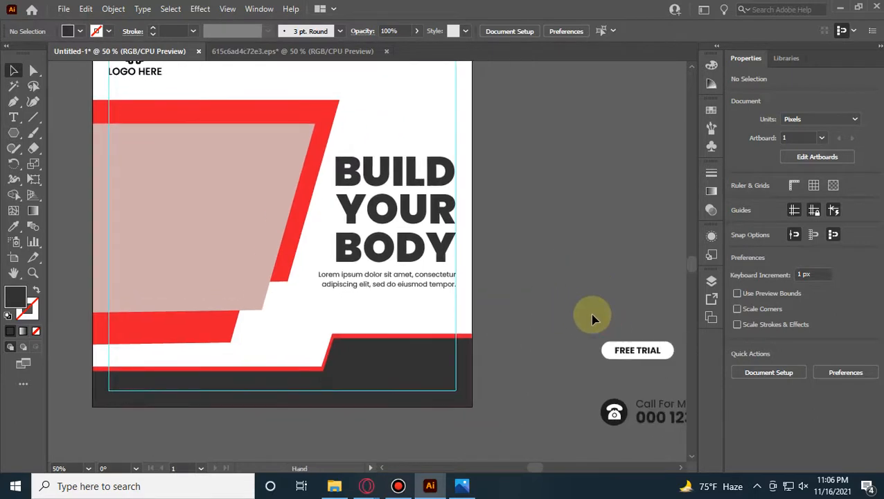
click(606, 352)
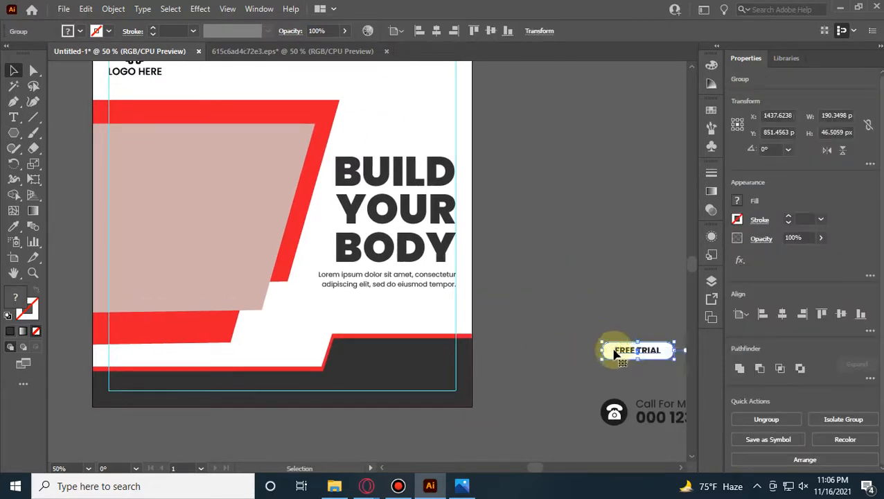
drag(614, 354, 392, 303)
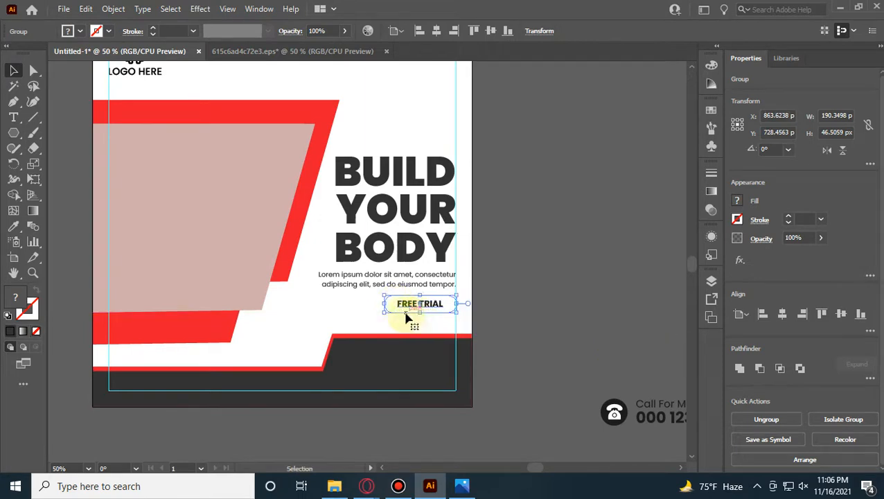
Step: Recolor the FREE TRIAL button's rounded background by sampling the red of the footer stripe with the Eyedropper
key(ctrl+equal)
key(ctrl+equal)
double_click(336, 303)
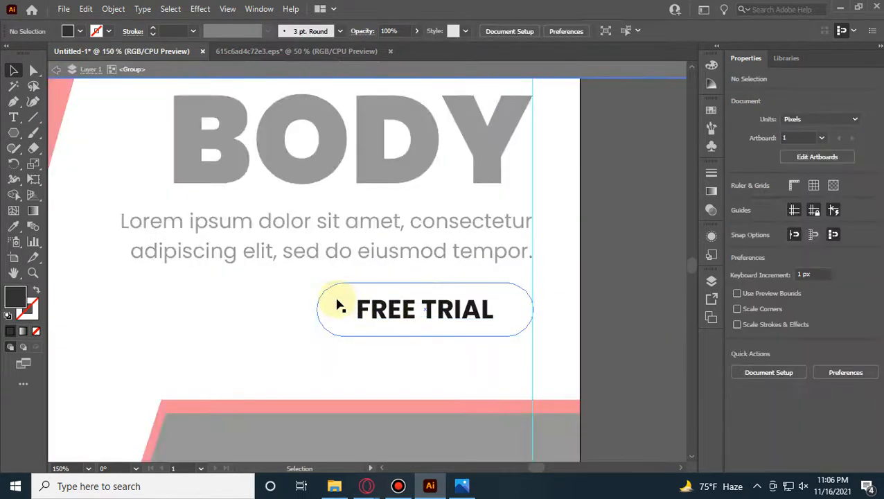
click(340, 305)
click(21, 230)
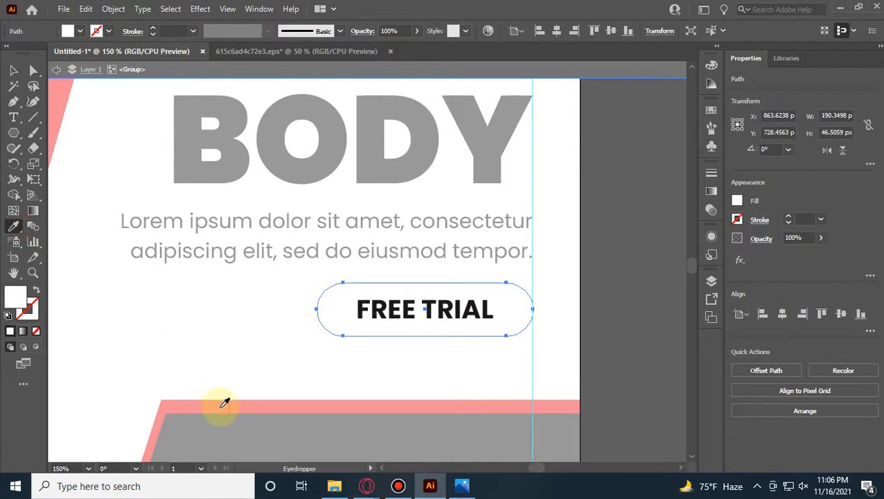
click(225, 403)
click(13, 70)
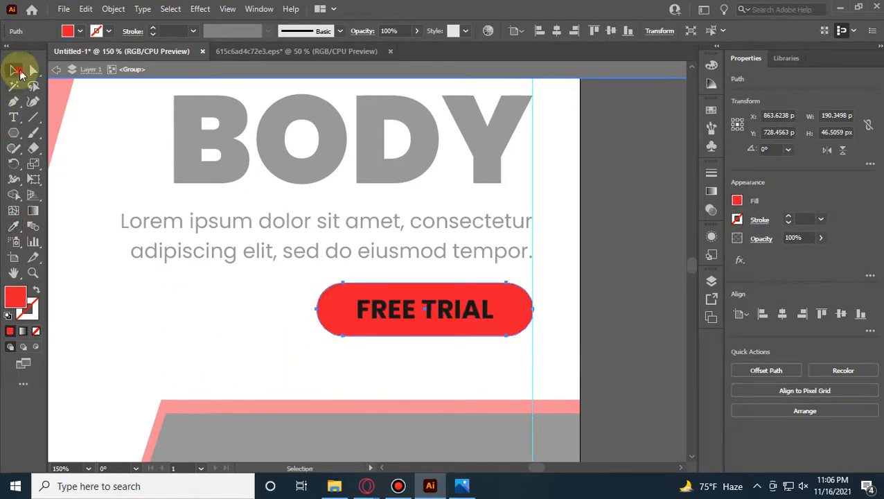
Step: Make the FREE TRIAL text white by sampling the artboard's white background, and leave the group
click(466, 310)
click(14, 228)
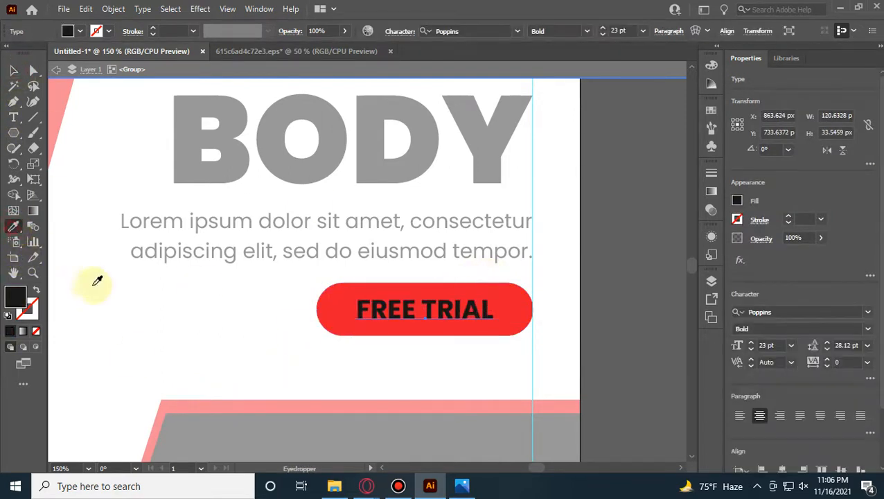
click(129, 335)
click(13, 70)
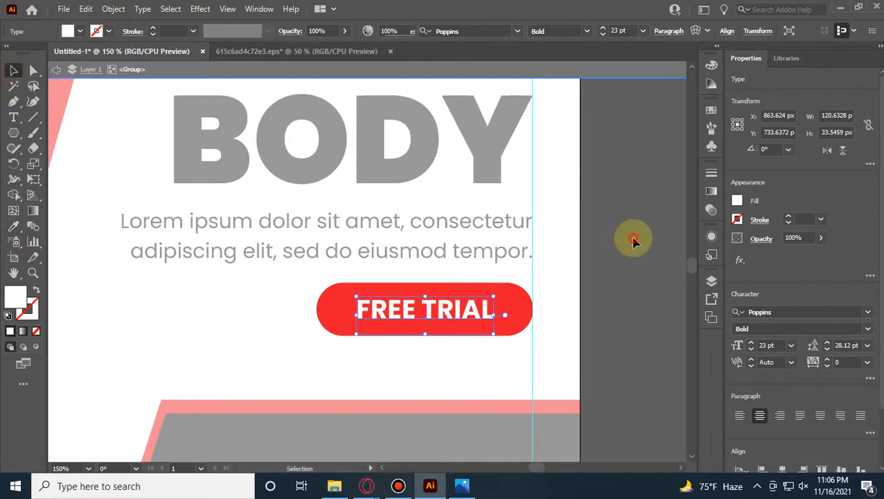
click(633, 239)
Step: Try the footer's dark grey on the FREE TRIAL text and return the text to white
scroll(610, 249, down, 3)
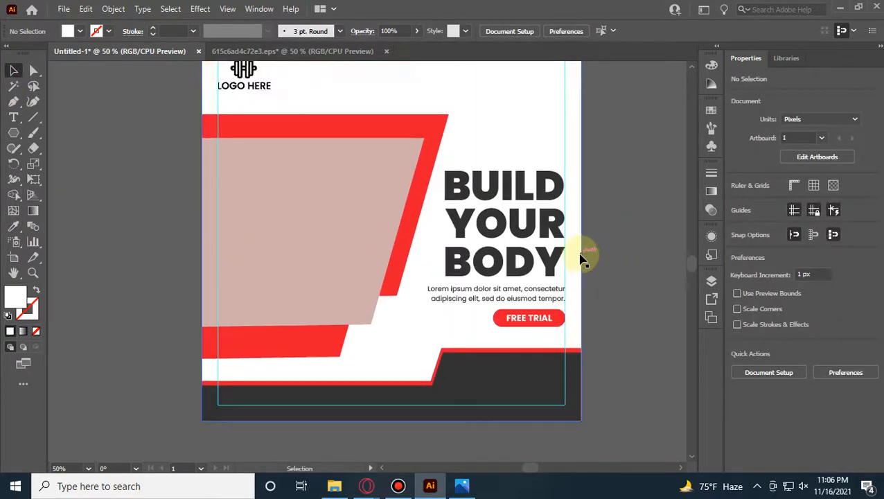
scroll(582, 255, up, 1)
click(533, 341)
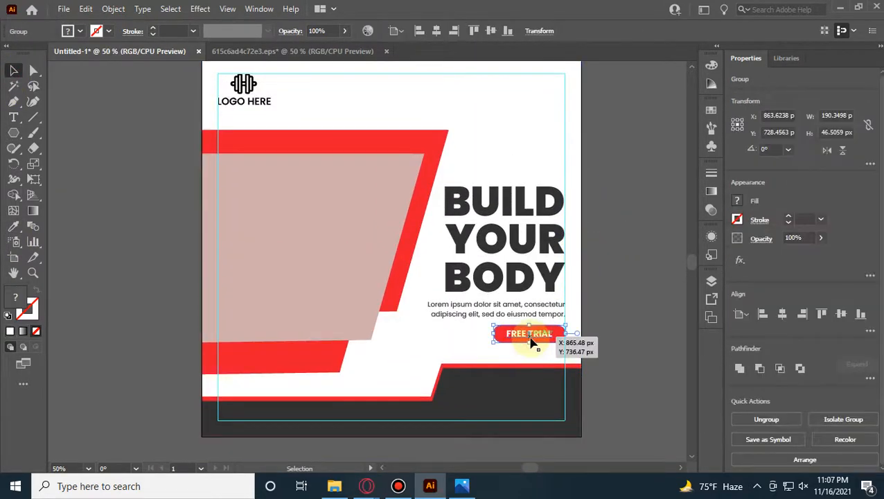
double_click(535, 340)
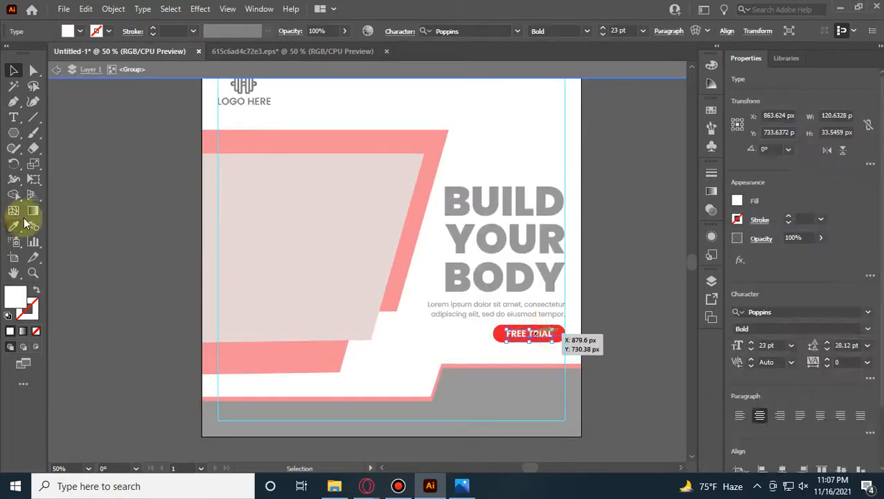
click(493, 398)
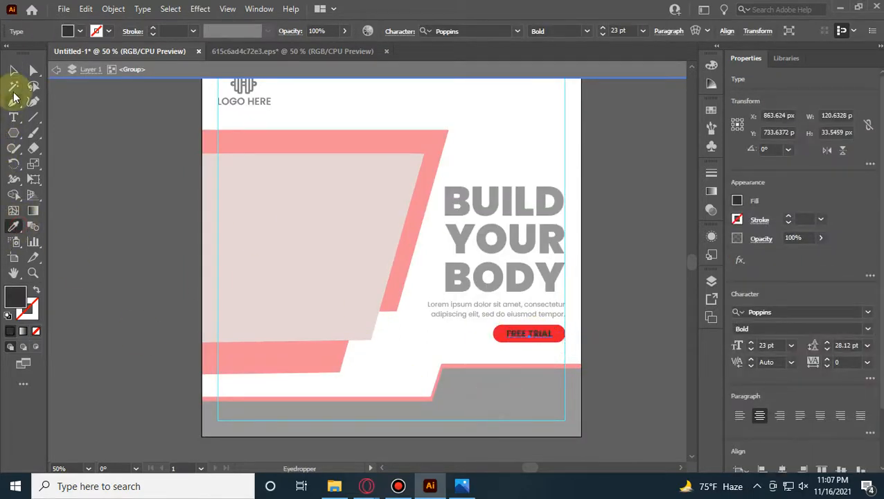
click(431, 346)
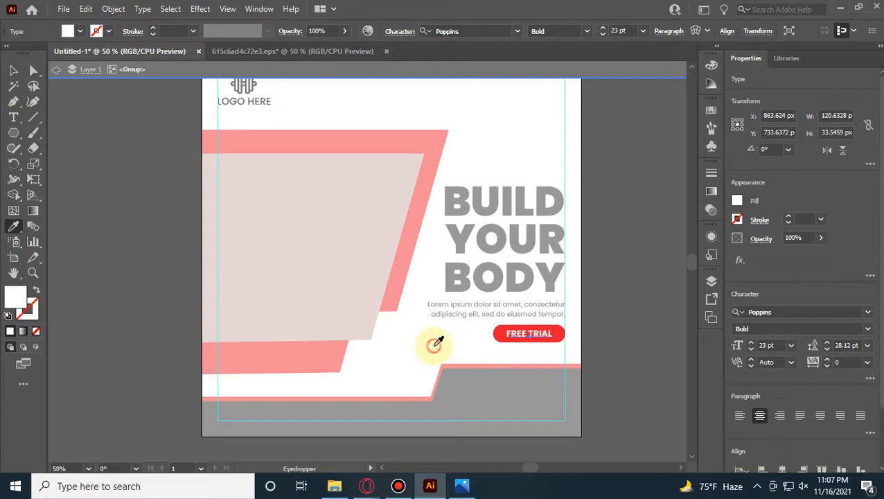
click(14, 70)
click(108, 224)
double_click(109, 222)
Step: Recolor the logo group with the footer's dark grey using the Eyedropper
scroll(108, 223, up, 1)
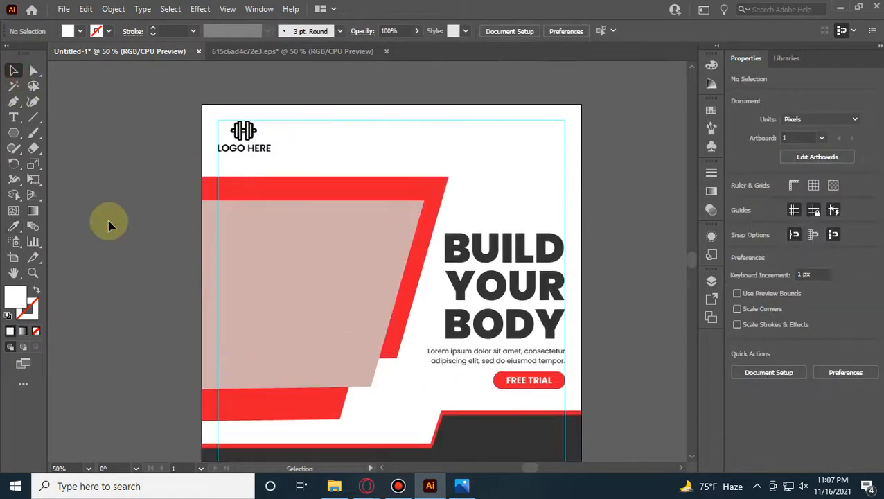
click(243, 128)
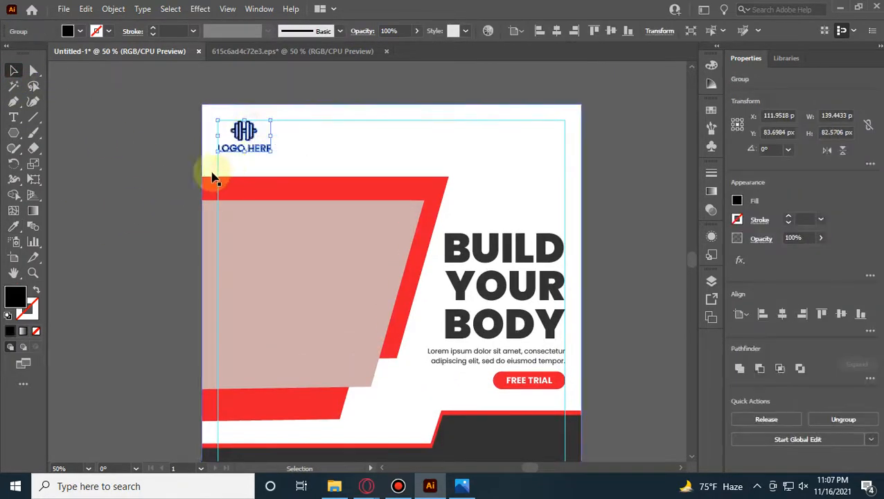
click(31, 228)
click(499, 438)
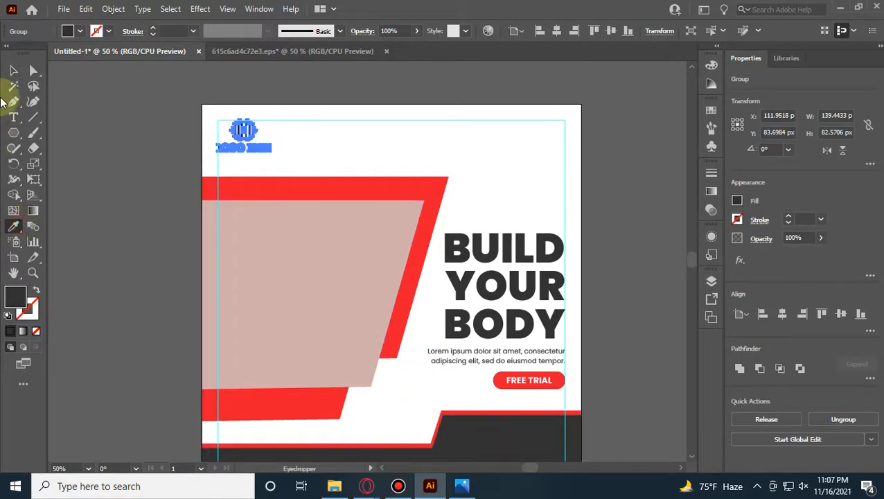
click(13, 72)
click(196, 204)
Step: Nudge the FREE TRIAL button down 10 px, away from the paragraph above it
scroll(196, 206, down, 1)
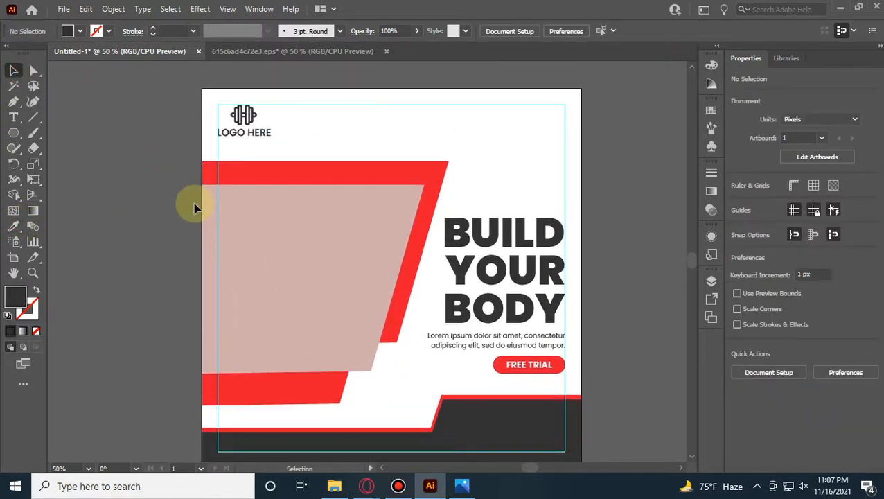
scroll(195, 206, down, 1)
click(549, 313)
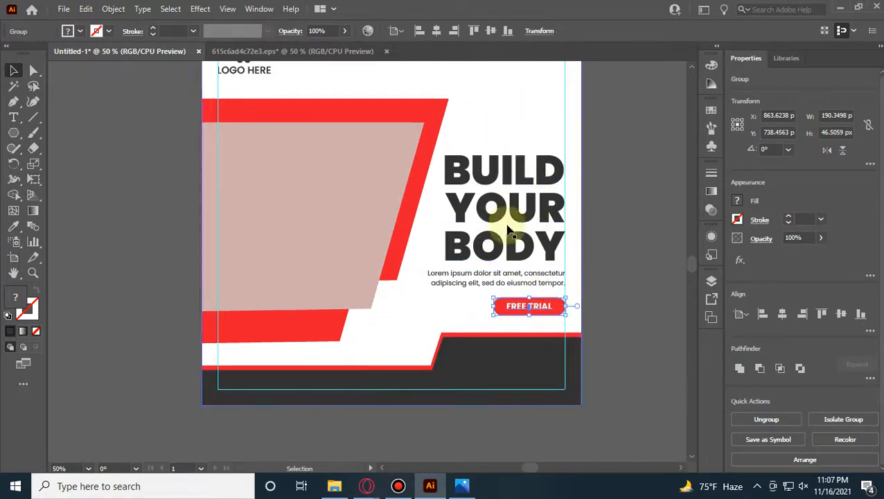
click(633, 264)
Step: Move the phone contact group closer to the artboard, just outside the right end of the footer
drag(635, 276, 473, 263)
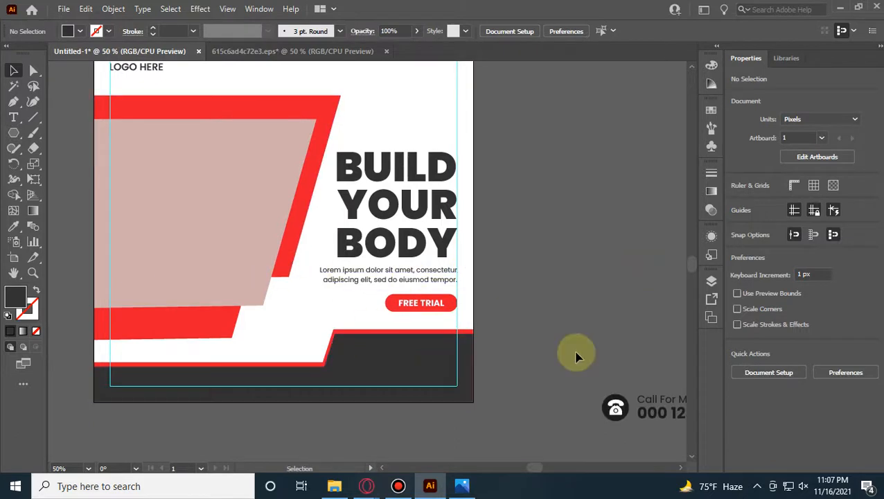
drag(574, 356, 446, 316)
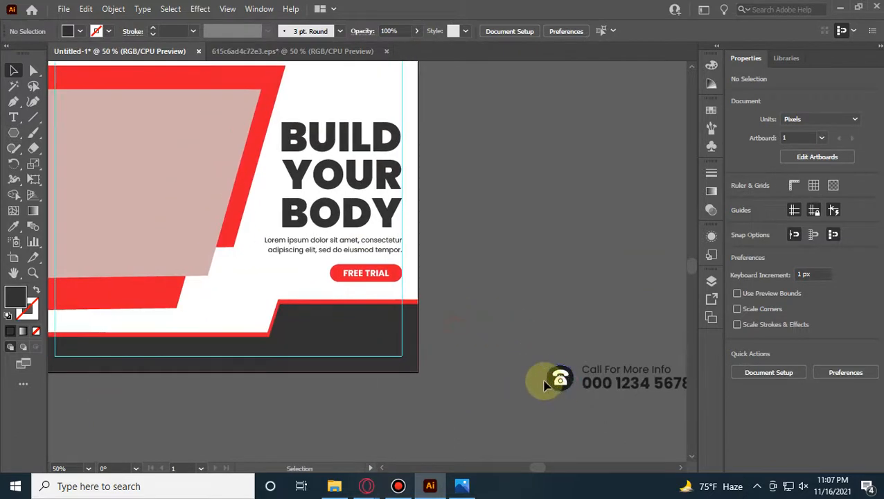
drag(543, 336, 519, 375)
click(521, 250)
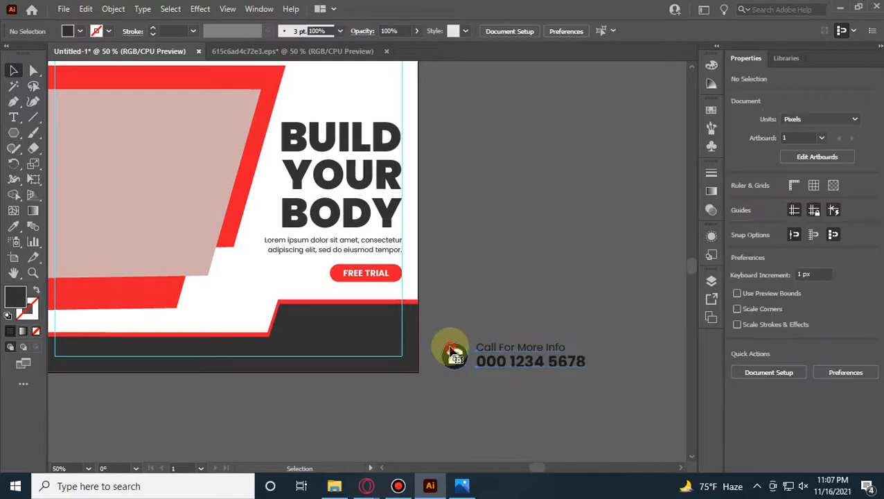
Step: Recolor the circle behind the phone icon by sampling the red of the FREE TRIAL button
double_click(451, 353)
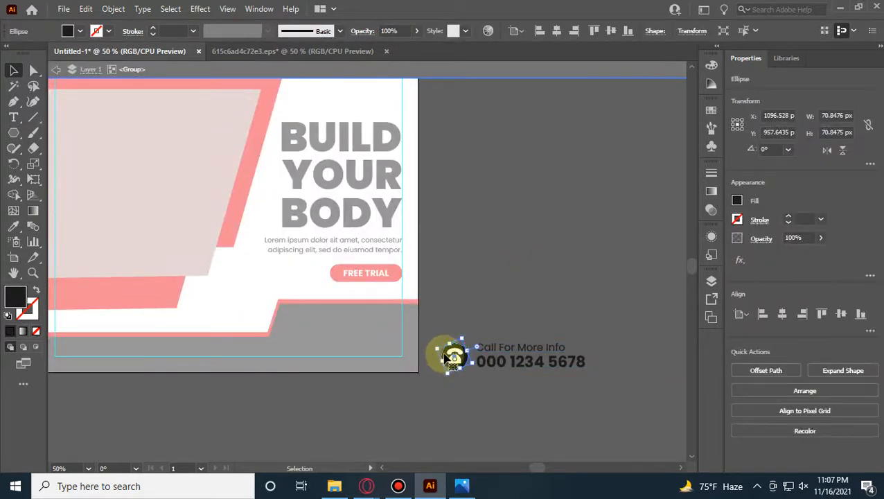
click(14, 227)
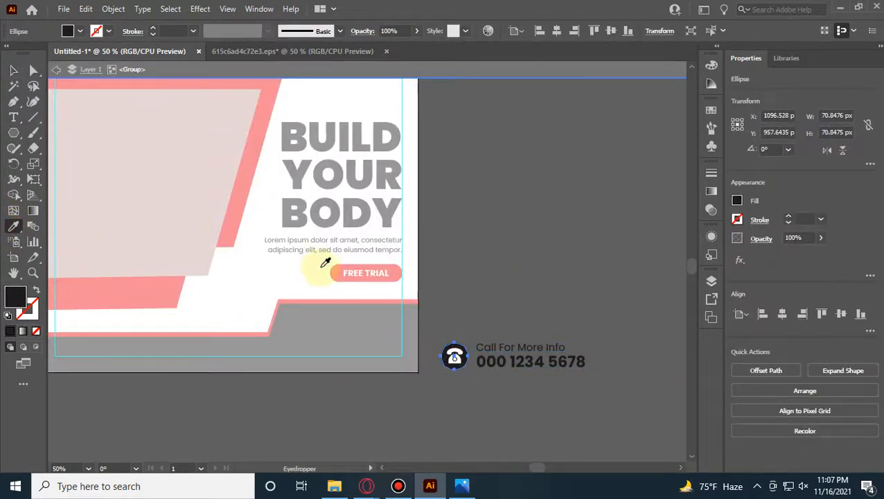
click(345, 270)
click(12, 72)
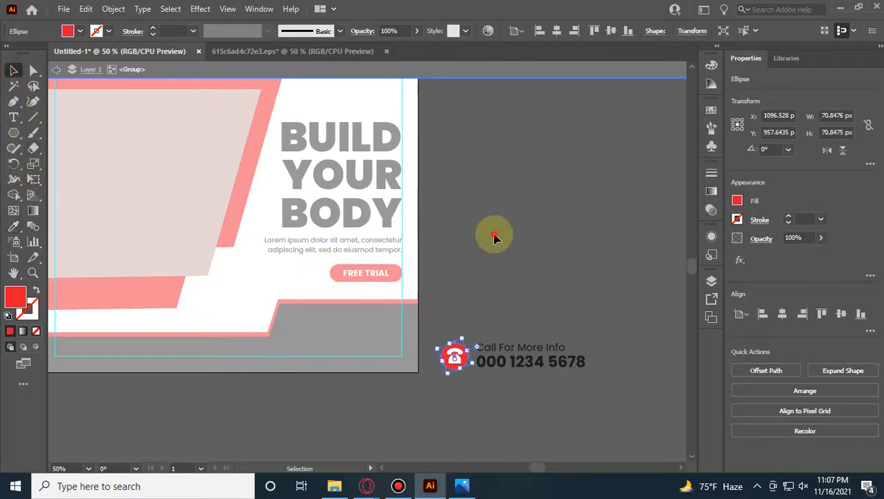
click(493, 237)
Step: Make the Call For More Info text and the phone number white by sampling the white background
click(530, 359)
click(14, 226)
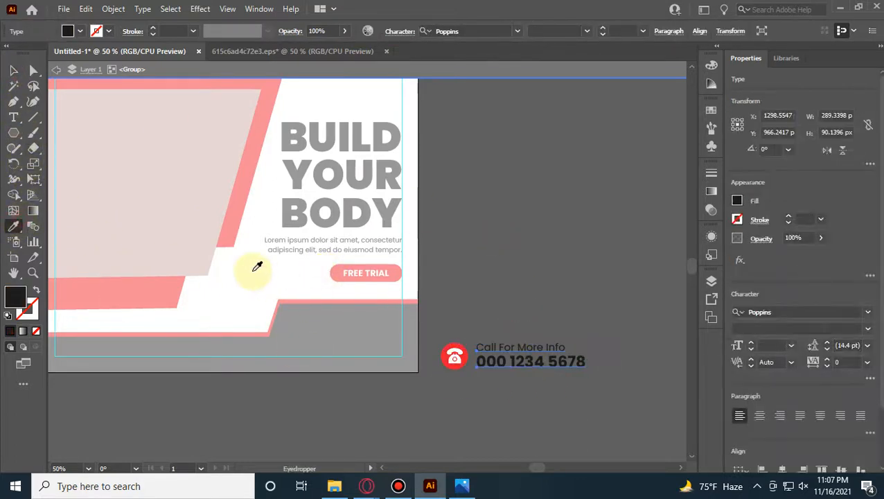
click(223, 276)
click(13, 71)
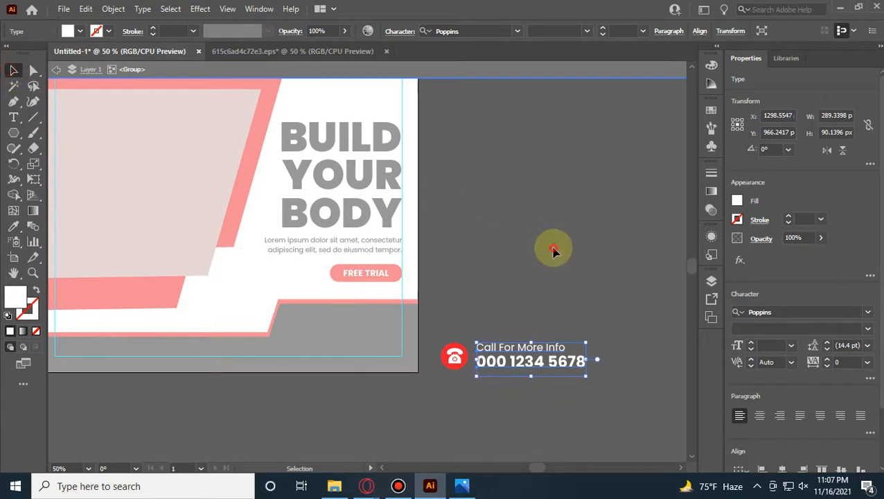
click(553, 292)
Step: Move the phone icon with its red circle to the right of the contact text and right-align that text
click(454, 360)
drag(454, 360, 613, 364)
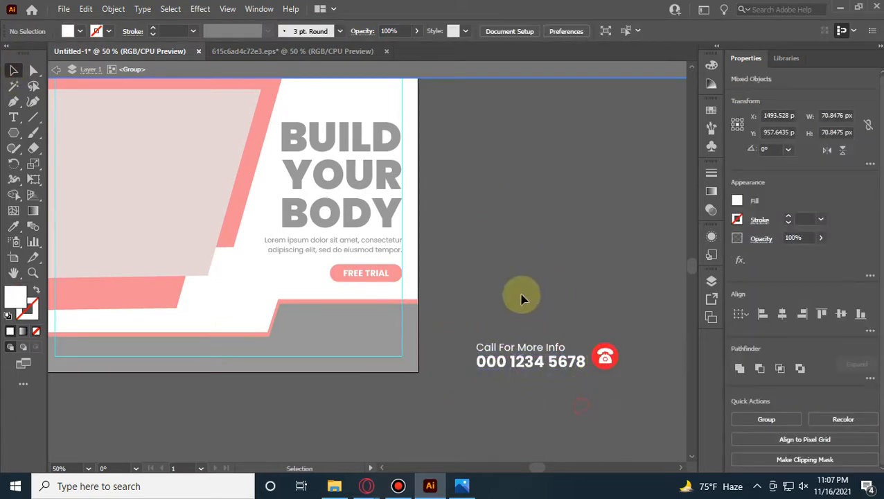
click(548, 360)
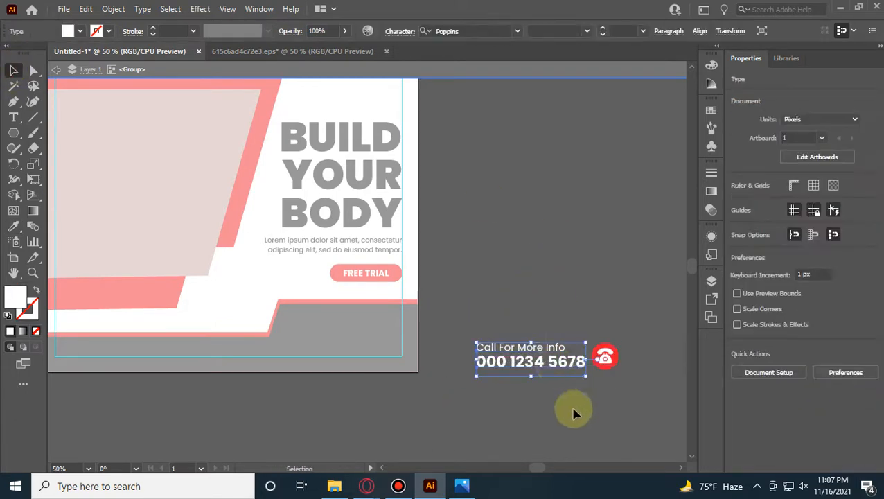
click(666, 31)
click(587, 54)
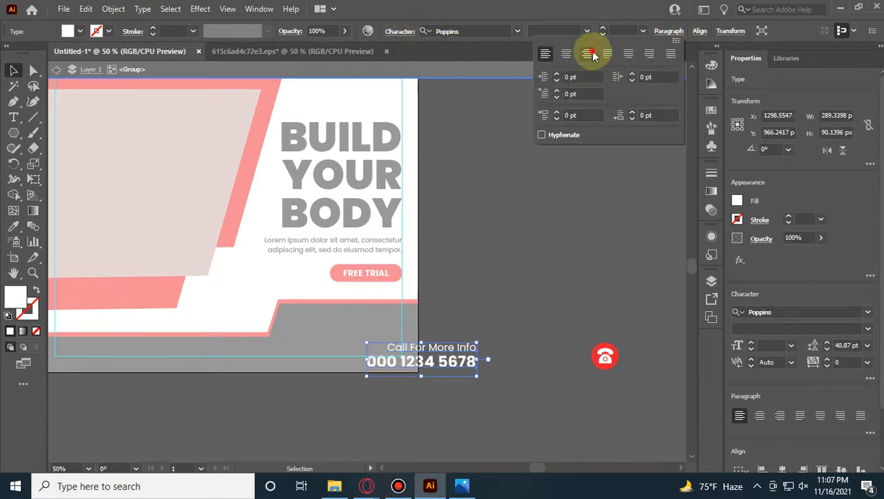
Step: Move the right-aligned contact text beside the phone icon and try vertically centring the two
drag(481, 358, 578, 353)
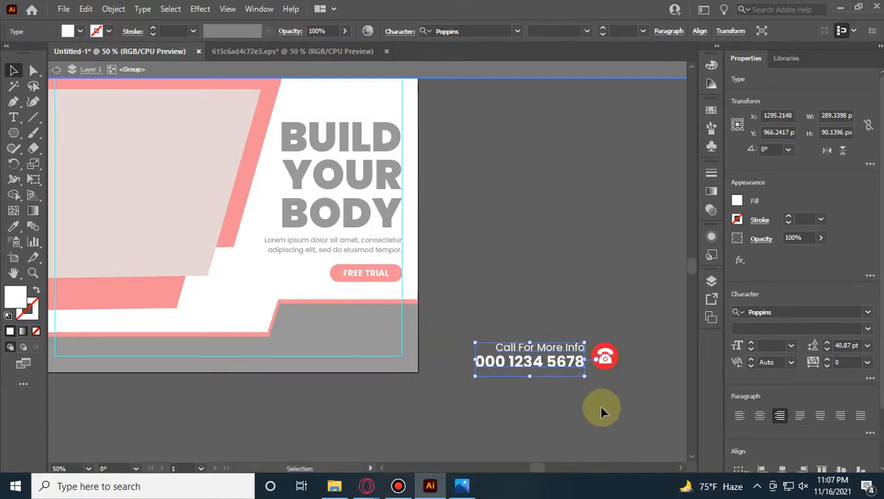
drag(555, 316, 606, 416)
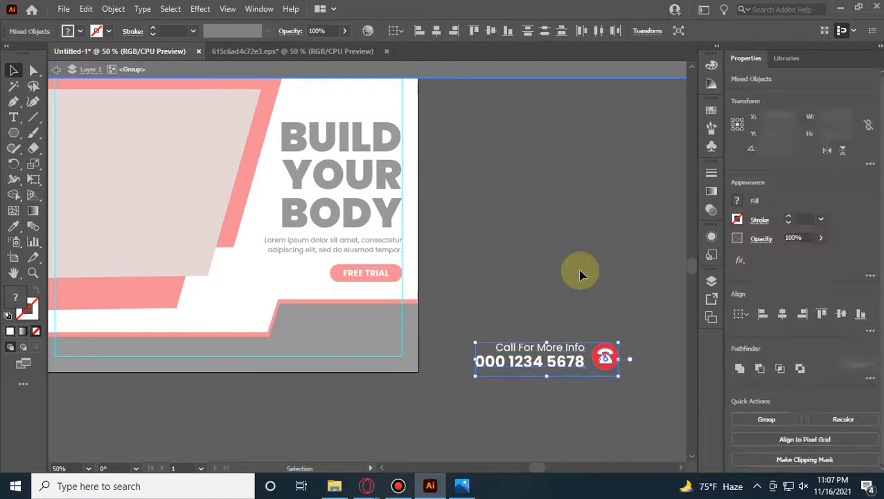
click(491, 31)
key(ctrl+z)
click(544, 338)
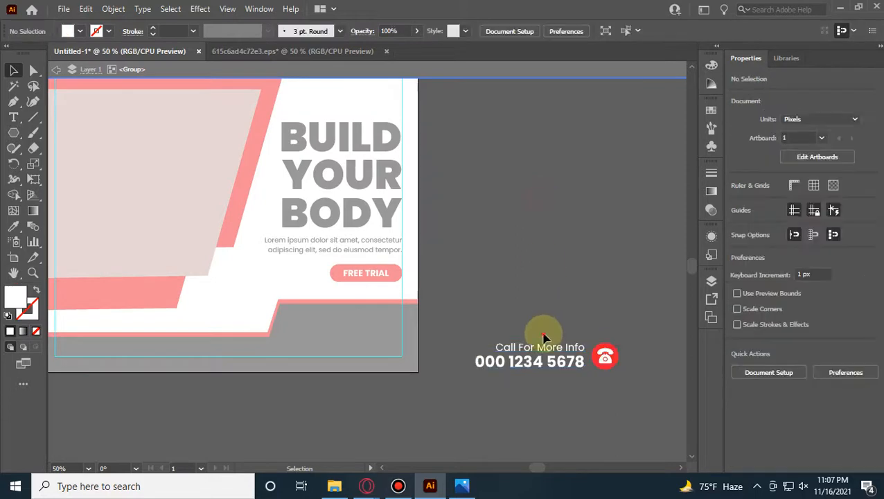
Step: Select the contact text together with the phone icon and move them onto the raised part of the footer, leaving group isolation
drag(543, 334, 566, 421)
key(ctrl+g)
drag(567, 339, 615, 428)
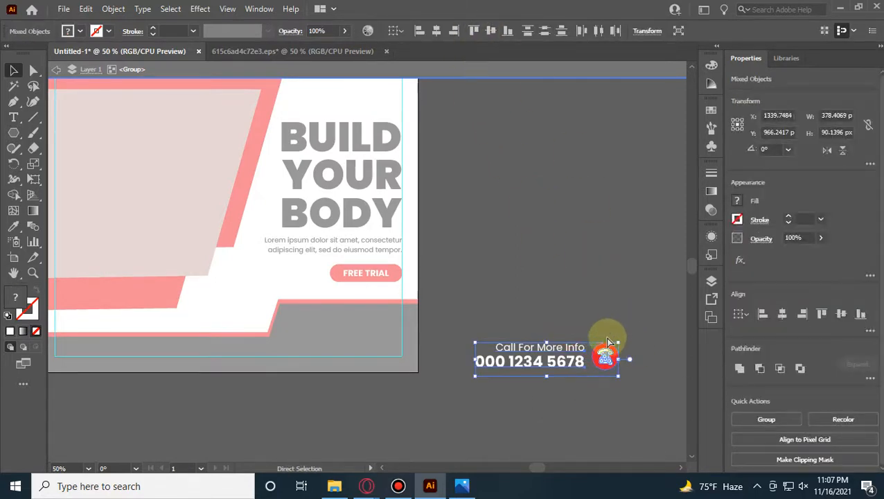
drag(531, 300, 356, 346)
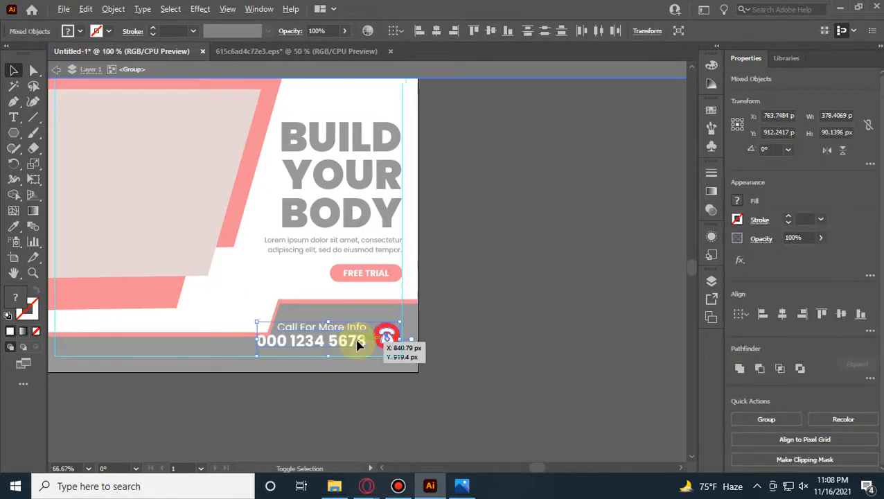
scroll(450, 363, up, 4)
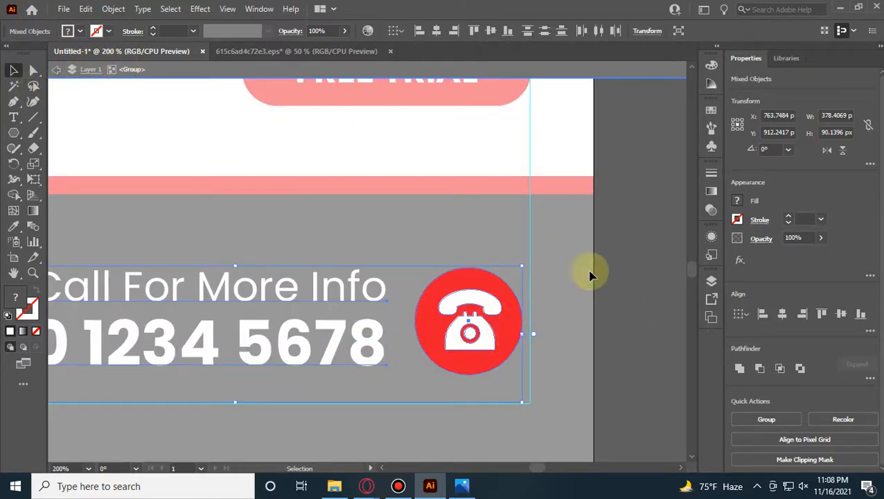
click(677, 189)
Step: Position the contact group so the phone icon sits against the footer's right and bottom margin guides
click(439, 357)
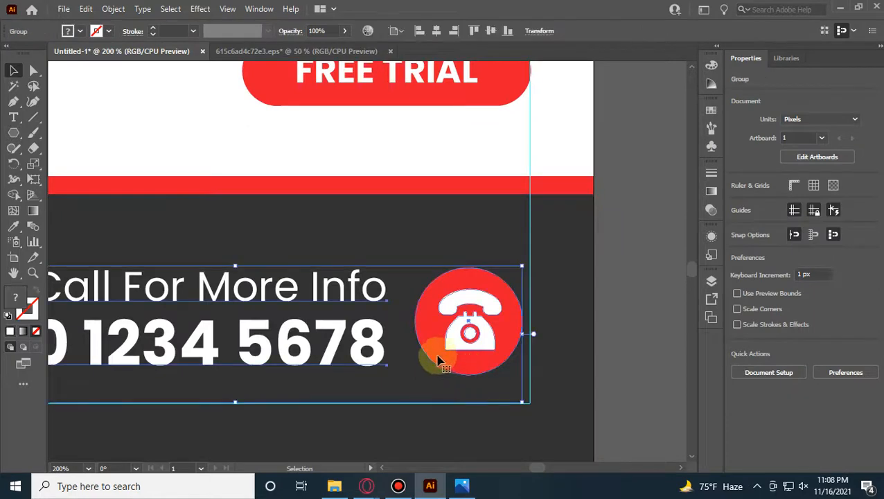
drag(447, 356, 453, 358)
drag(394, 371, 531, 363)
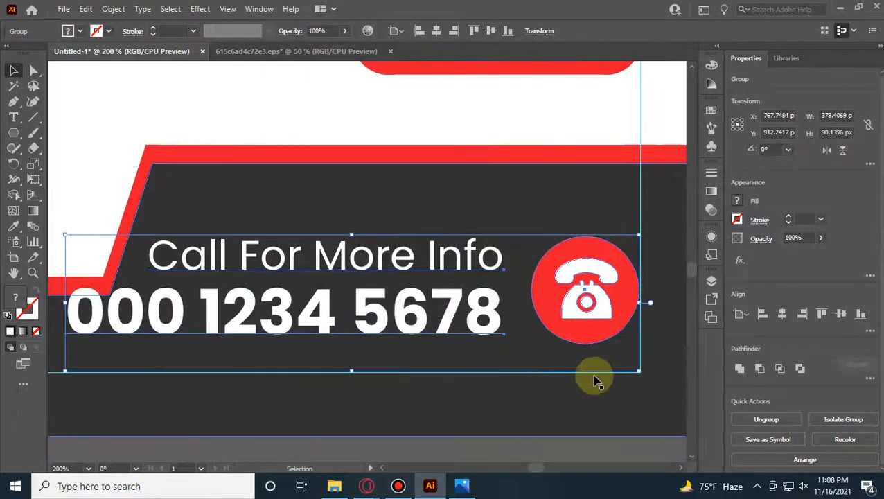
drag(597, 325, 602, 351)
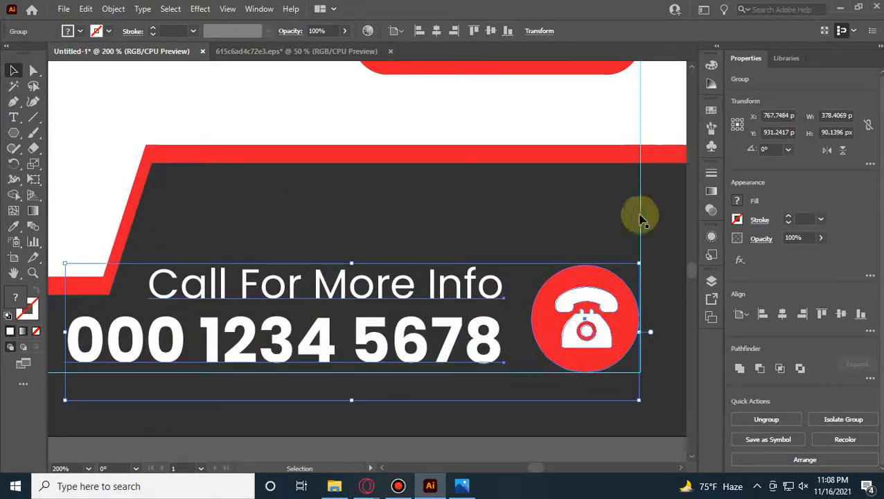
drag(424, 277, 368, 272)
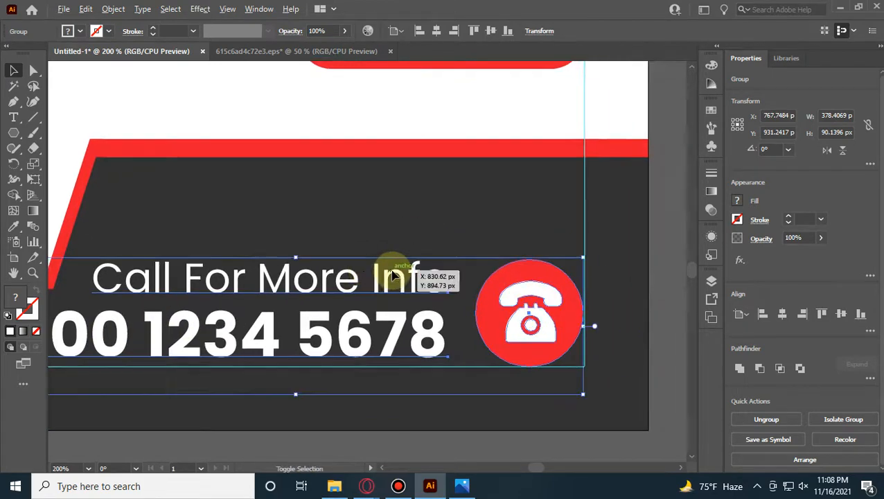
Step: Scale the contact group down proportionally to about 339 px wide, keeping its right edge on the margin guide
scroll(392, 274, down, 2)
click(435, 424)
drag(349, 343, 426, 349)
click(423, 318)
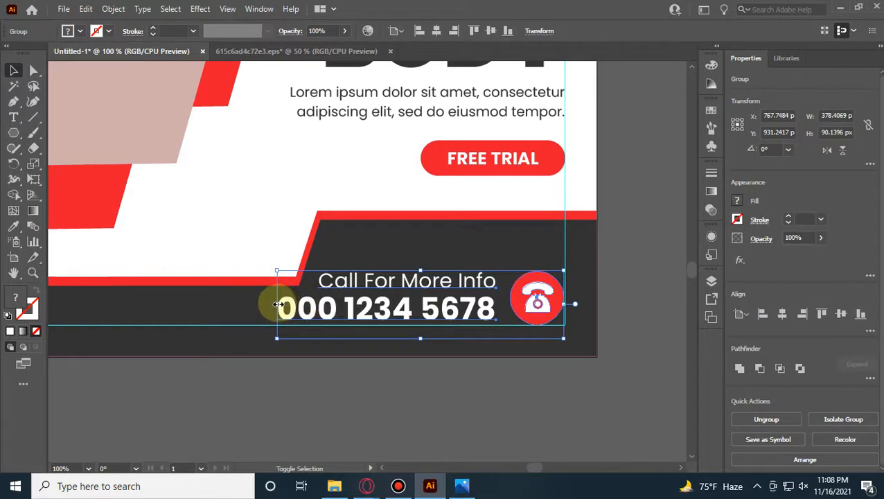
drag(277, 303, 306, 306)
click(435, 413)
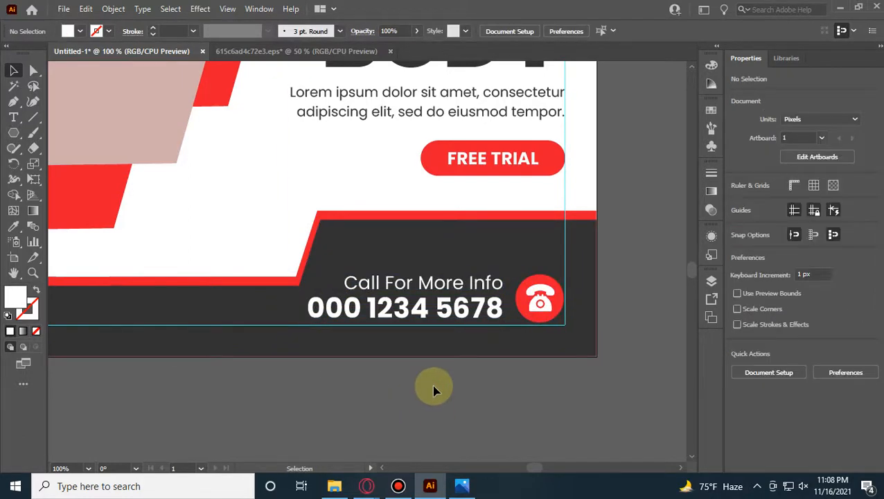
drag(410, 422, 516, 426)
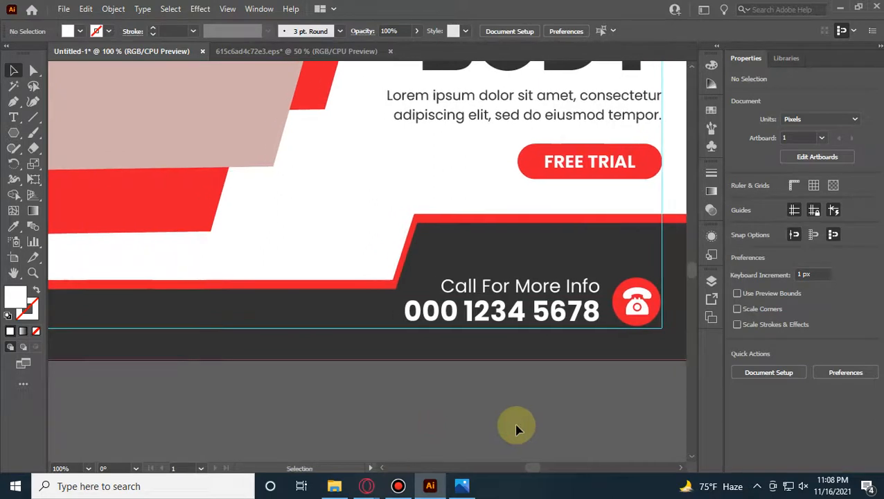
scroll(611, 374, down, 2)
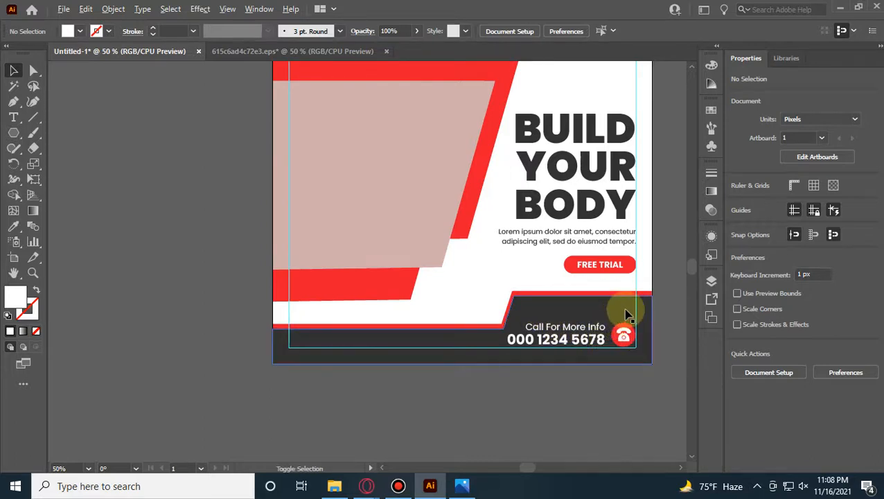
Step: Try the contact group higher in the footer and settle it with the phone icon resting on the bottom margin guide
scroll(621, 313, up, 2)
click(570, 355)
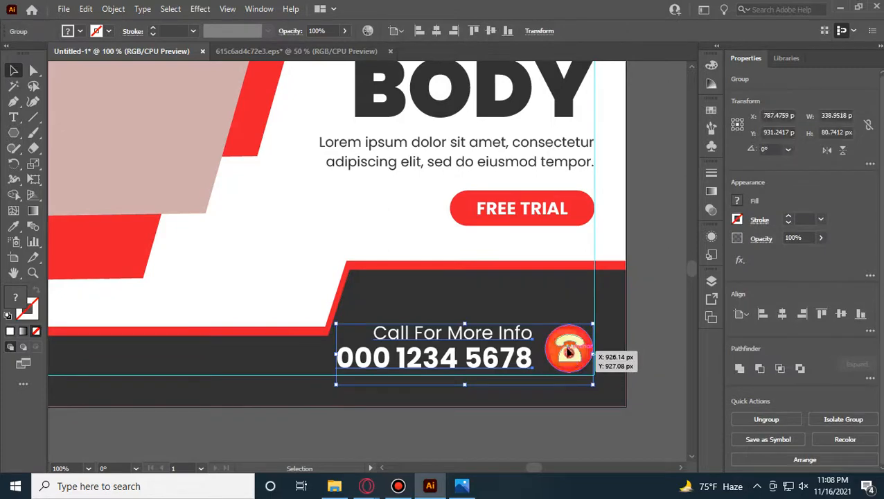
drag(567, 352, 573, 333)
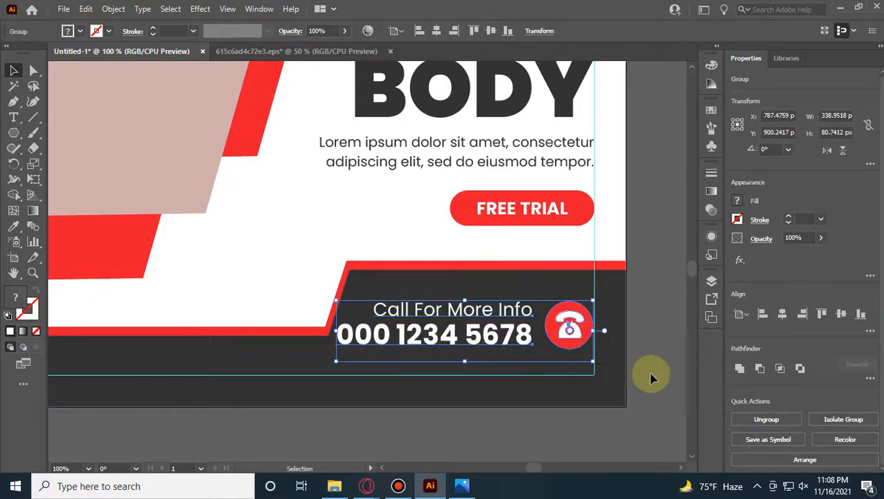
click(628, 361)
drag(571, 330, 580, 358)
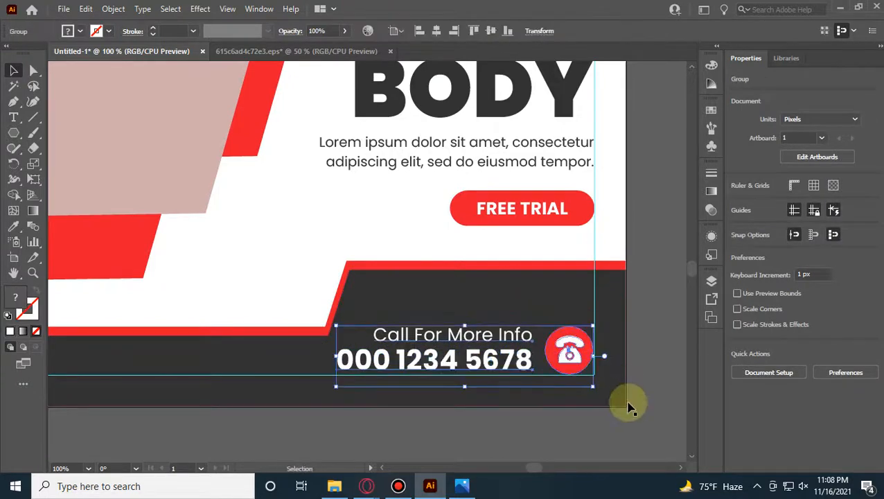
click(605, 444)
Step: Shrink the contact group slightly further from its left side
click(339, 354)
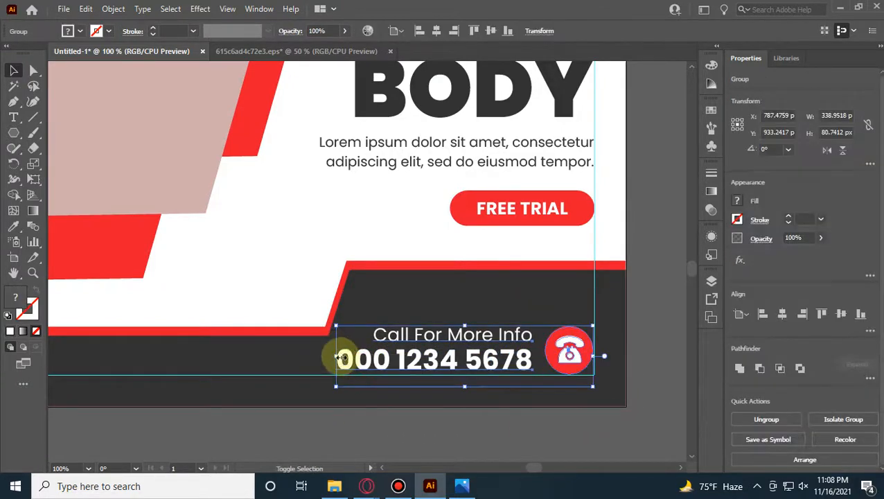
drag(335, 354, 350, 355)
click(424, 423)
scroll(474, 419, down, 3)
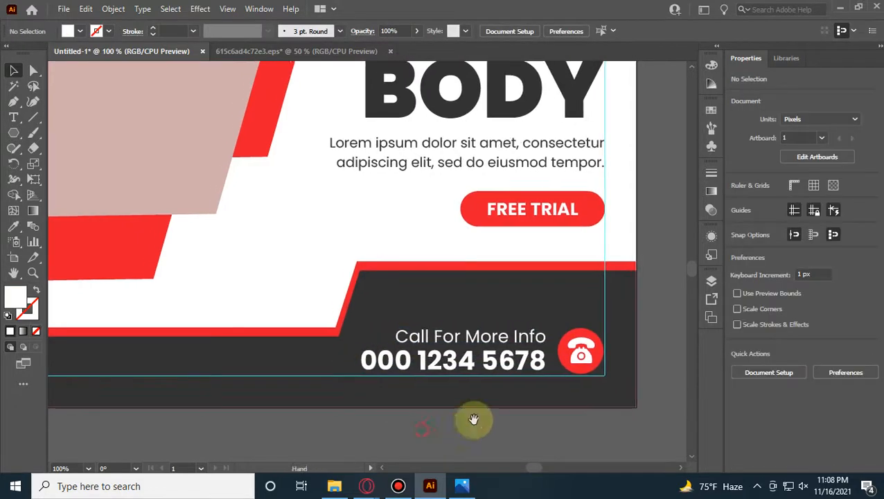
Step: Move the BOOST YOUR POWER IN 90 DAYS text closer to the artboard's right side
drag(555, 318, 369, 288)
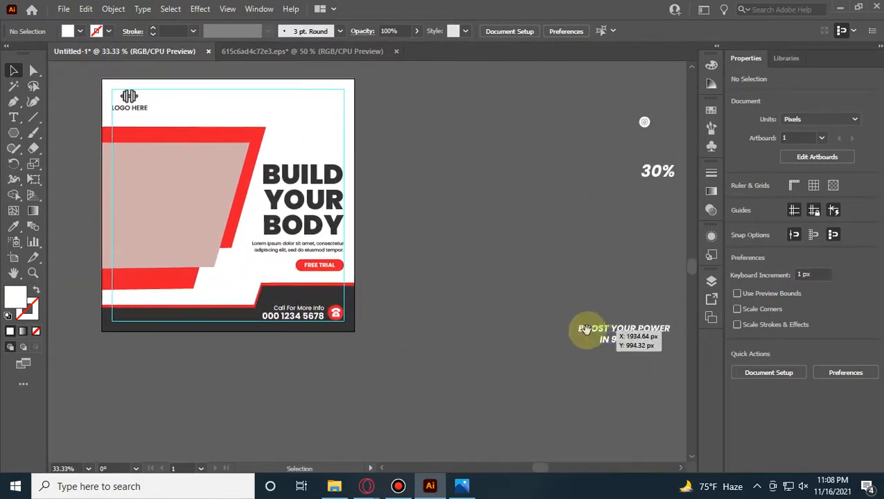
drag(655, 355, 442, 320)
drag(316, 333, 600, 403)
click(570, 322)
drag(678, 384, 497, 286)
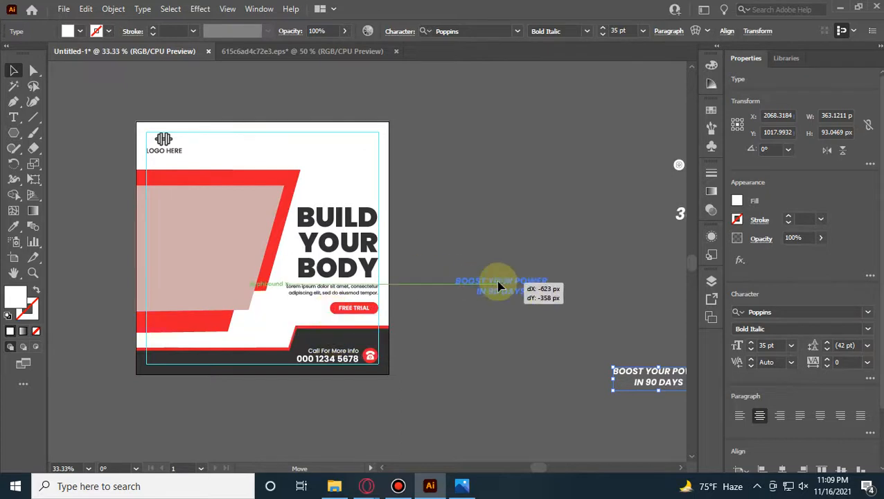
click(501, 385)
Step: Move the BUILD YOUR BODY headline and the lorem ipsum paragraph together slightly upward
click(352, 243)
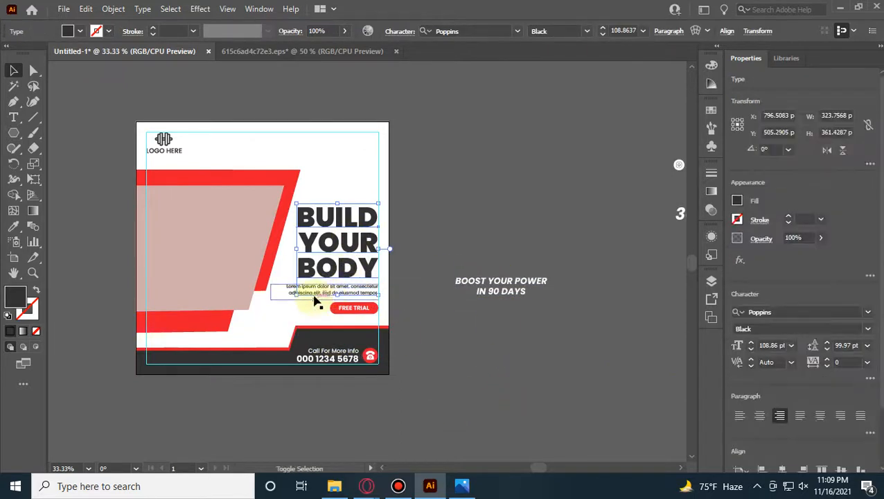
shift+click(318, 293)
drag(348, 233, 349, 229)
click(433, 343)
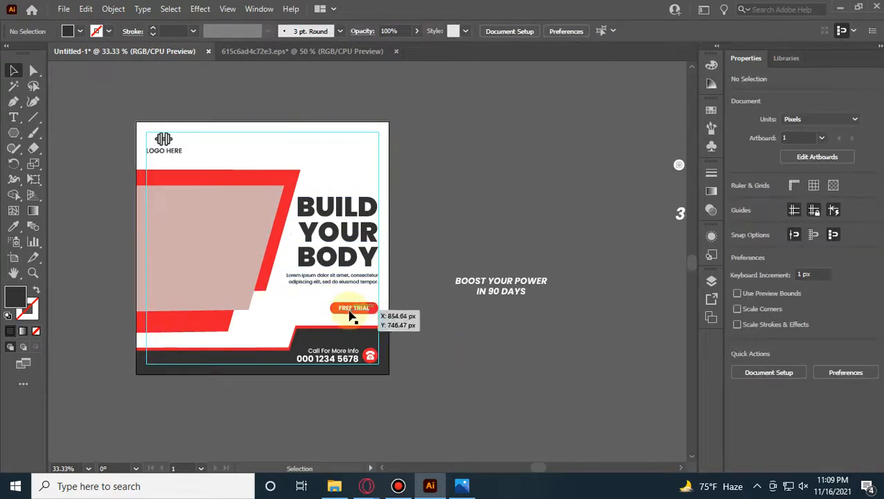
Step: Move the FREE TRIAL button up, closer to the lorem ipsum paragraph
scroll(345, 309, up, 2)
click(349, 313)
mouse_move(349, 313)
mouse_down()
mouse_move(339, 307)
mouse_move(352, 296)
mouse_up()
click(472, 349)
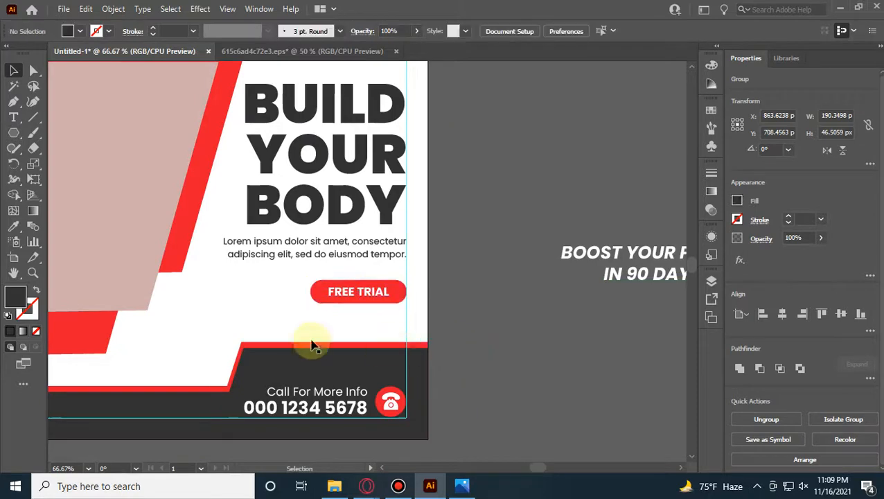
Step: Lock the white 1000 x 1000 px background shape
click(34, 68)
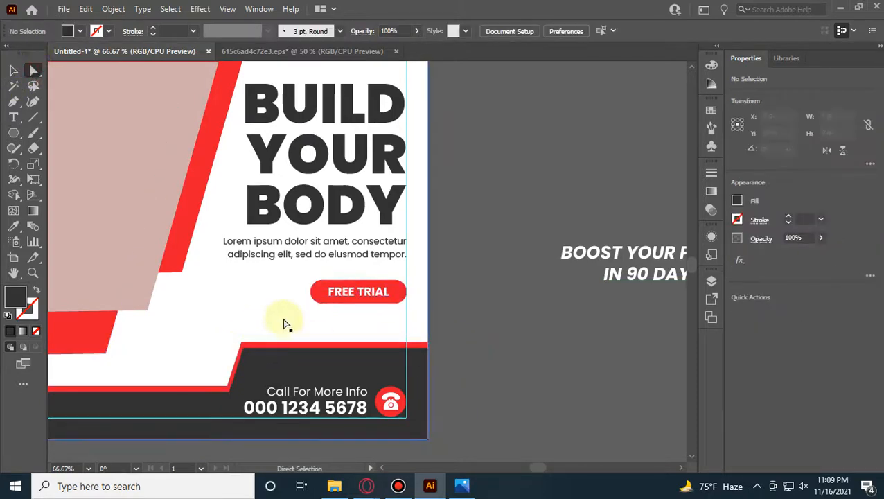
click(14, 70)
click(195, 317)
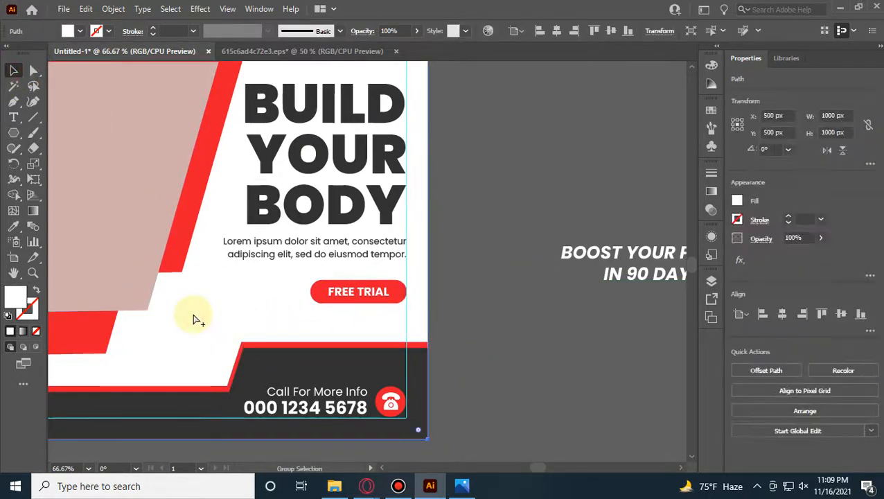
key(ctrl+1)
key(ctrl+2)
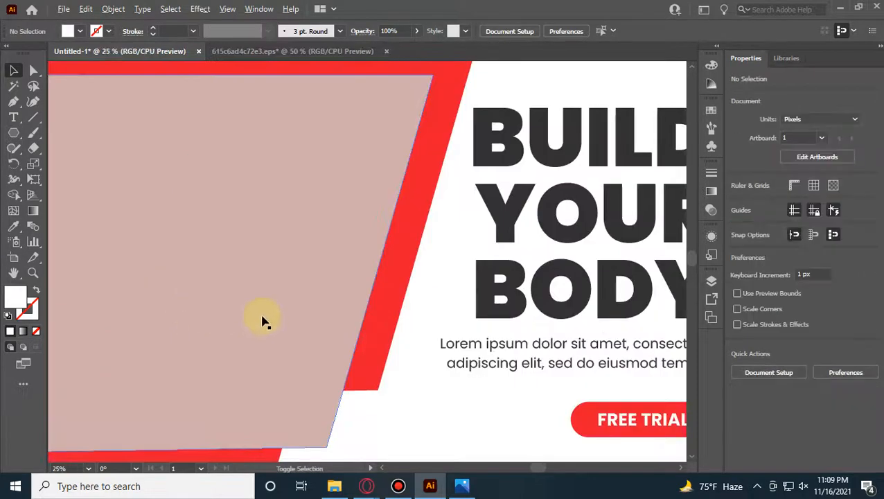
Step: Raise the upper anchor points of the footer's stepped section and its red stripe so the top reaches Y 770 px
scroll(356, 350, up, 3)
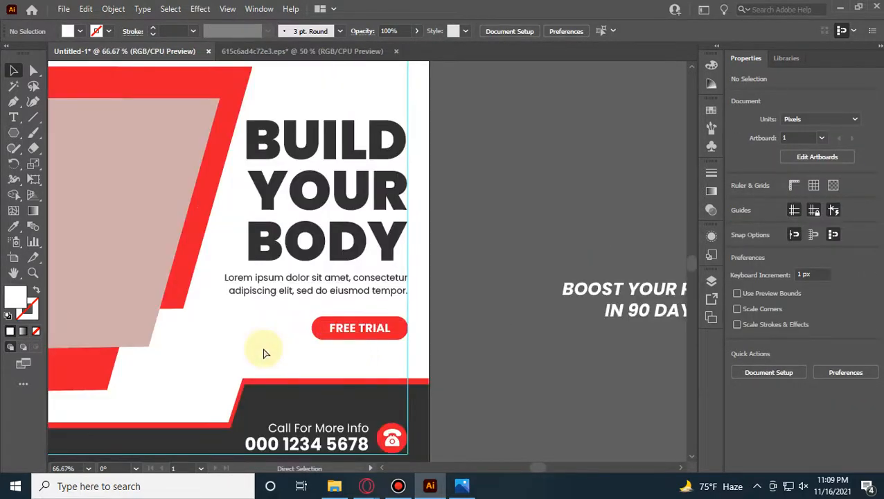
scroll(263, 354, down, 1)
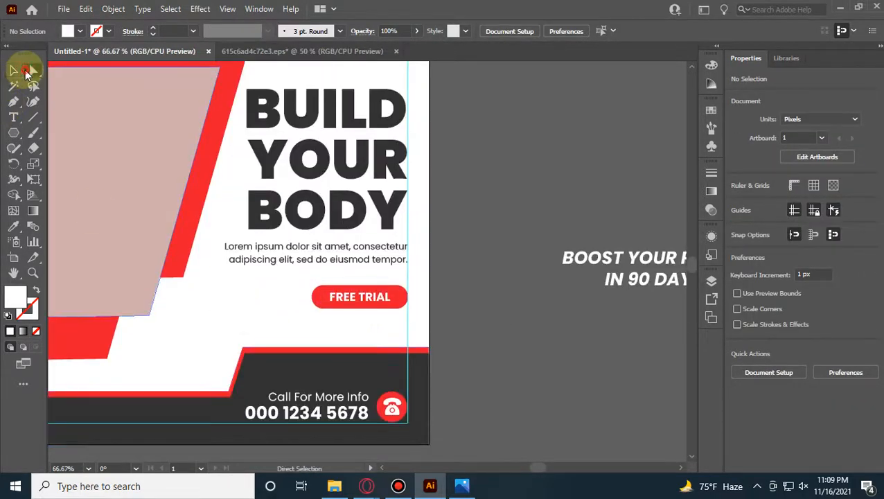
click(26, 70)
drag(447, 378, 447, 378)
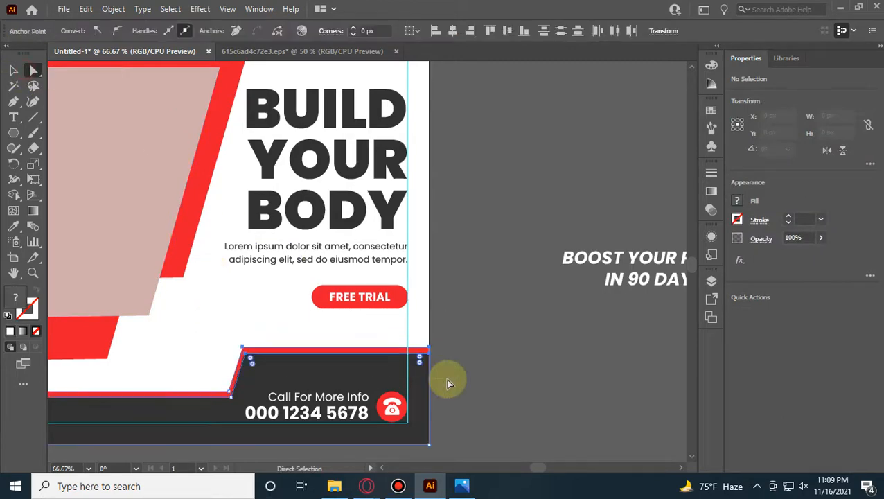
scroll(251, 343, up, 2)
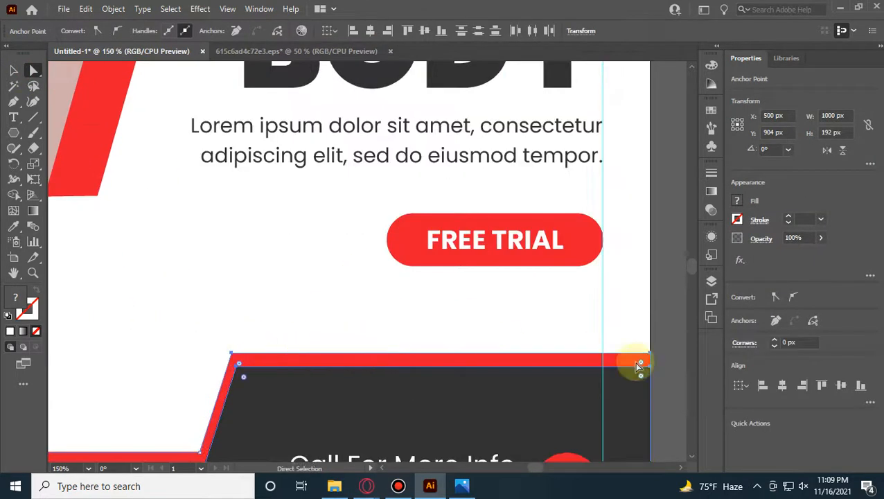
drag(650, 359, 651, 308)
scroll(651, 298, down, 2)
click(656, 237)
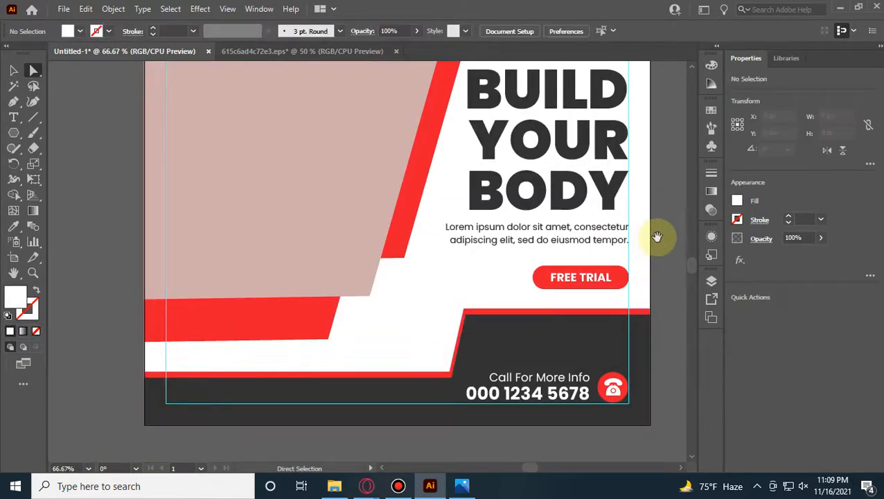
Step: Shift the red footer stripe's upper corner anchor leftward to X 624 px, thickening the stripe's slanted part
drag(656, 237, 629, 241)
scroll(430, 310, up, 3)
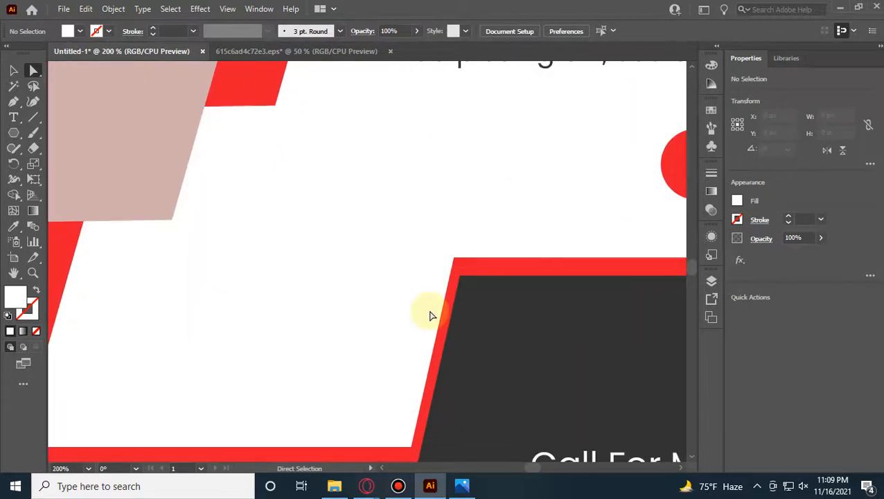
scroll(430, 315, down, 2)
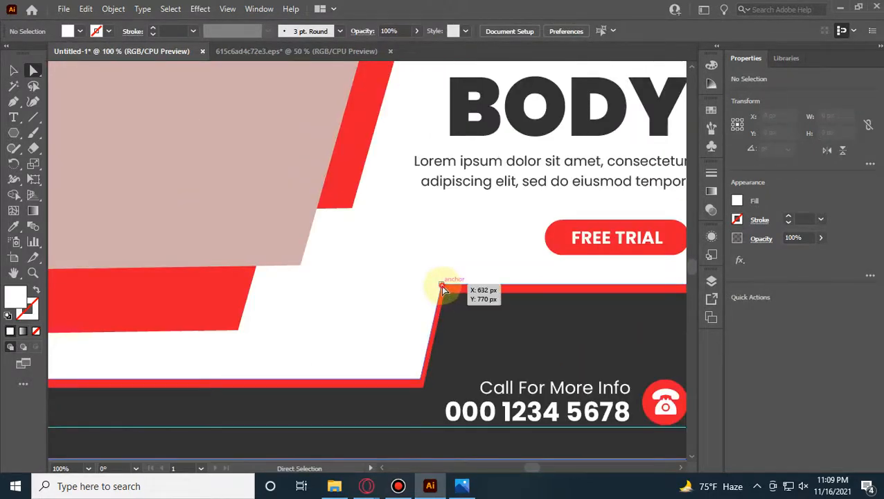
drag(442, 284, 436, 284)
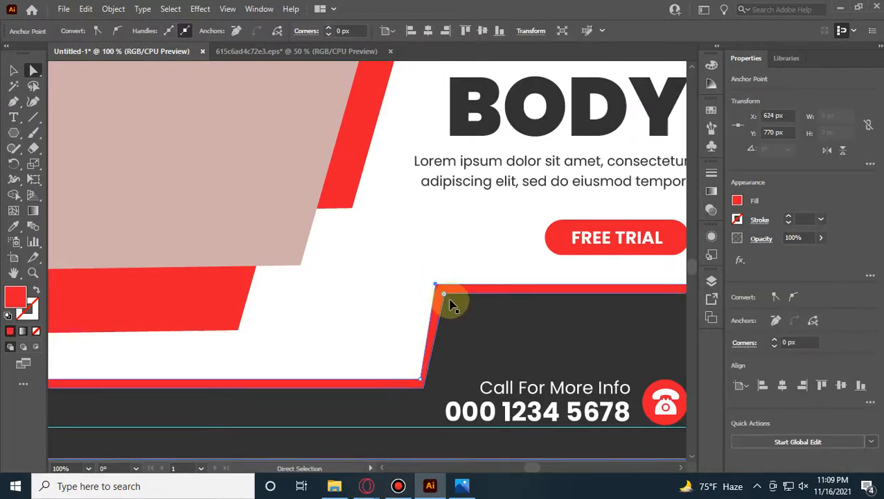
Step: Undo the leftward shift of the red footer stripe's upper corner anchor
key(ctrl+z)
scroll(444, 309, down, 4)
click(11, 73)
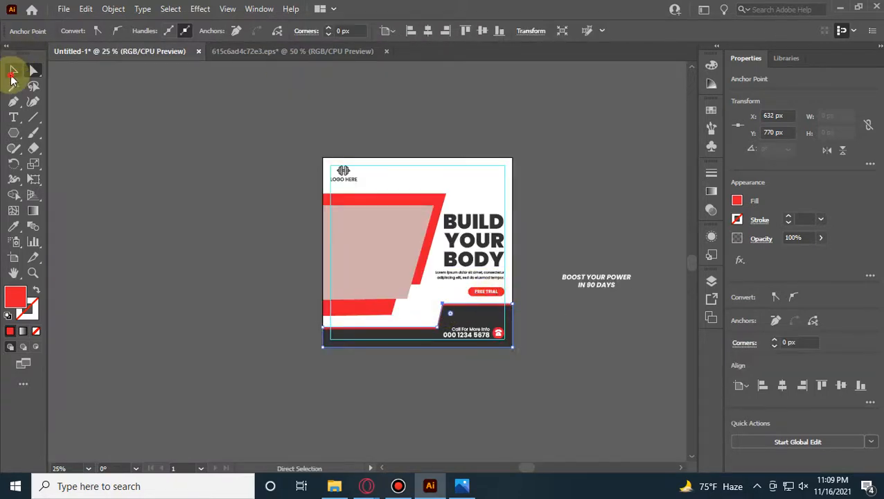
click(156, 261)
scroll(493, 223, up, 3)
scroll(533, 291, down, 2)
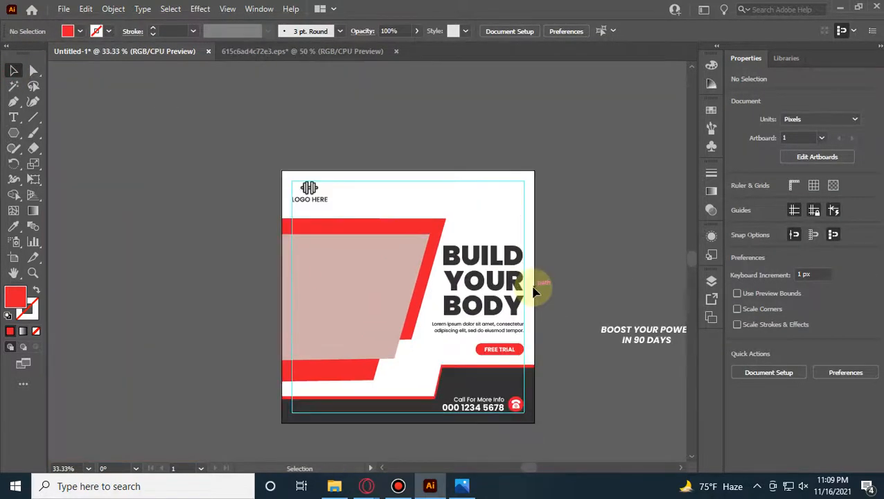
scroll(534, 291, down, 2)
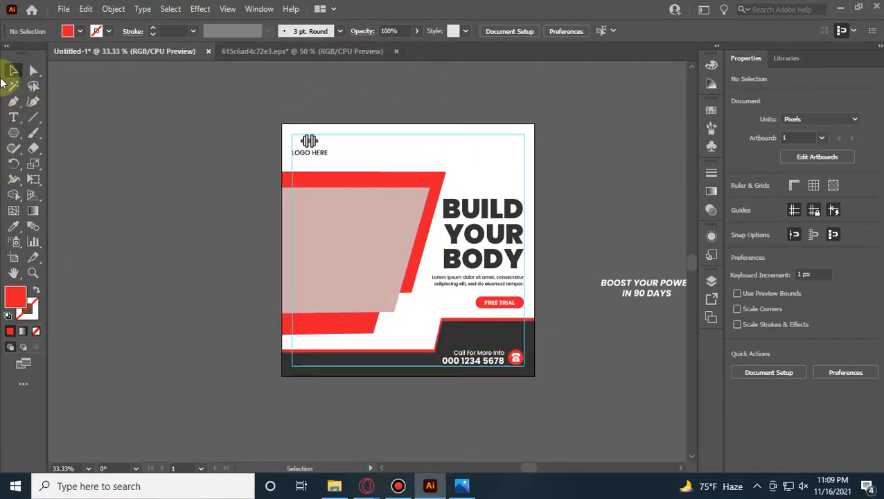
Step: Undo the raising of the footer's stepped section, the background lock and the FREE TRIAL button's upward move
key(ctrl+a)
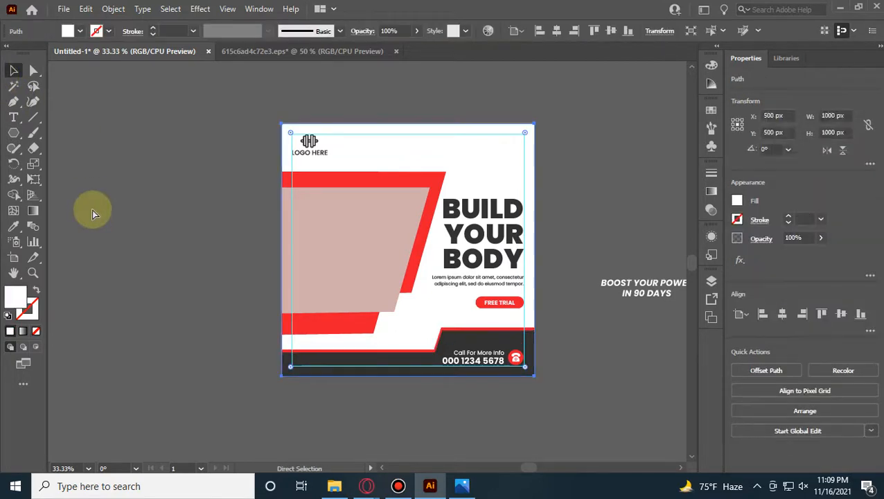
key(ctrl+z)
click(132, 394)
scroll(523, 357, up, 2)
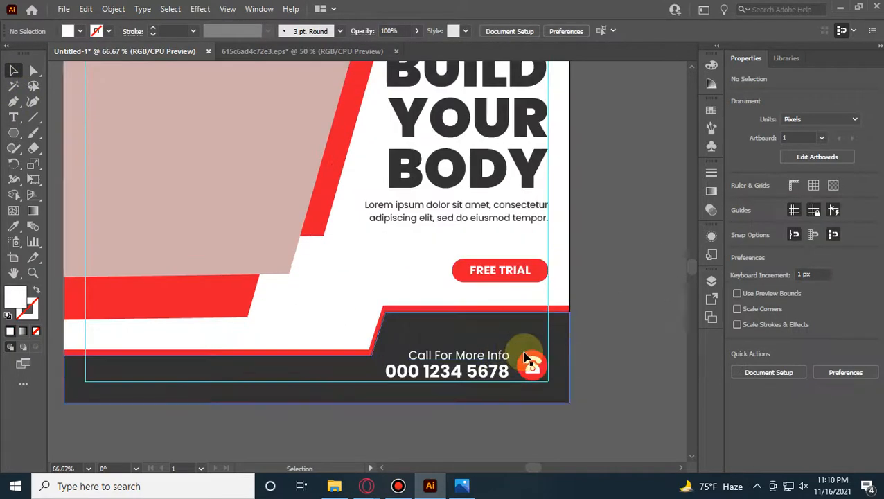
Step: Lock the white background shape again so only the footer anchors can be picked
click(34, 70)
click(354, 299)
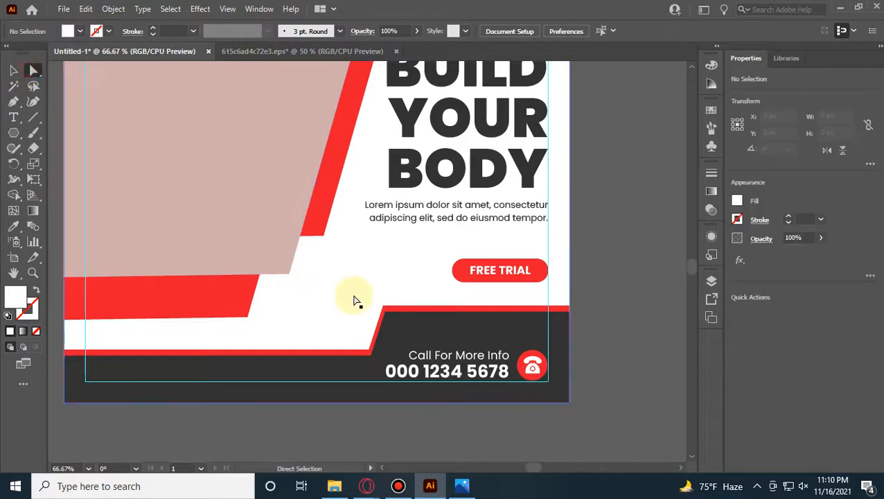
key(ctrl+2)
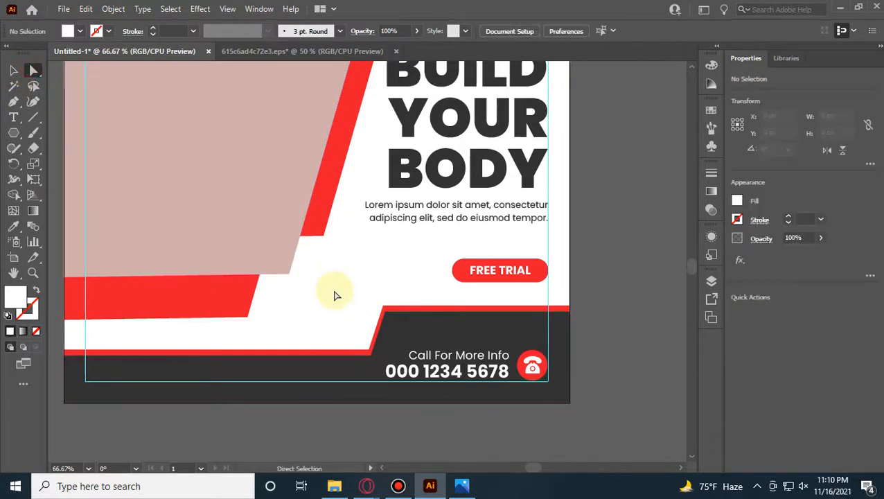
Step: Lower the upper anchor points of the footer's stepped section and its red stripe, reducing their overall height to 136 px
drag(586, 333, 586, 332)
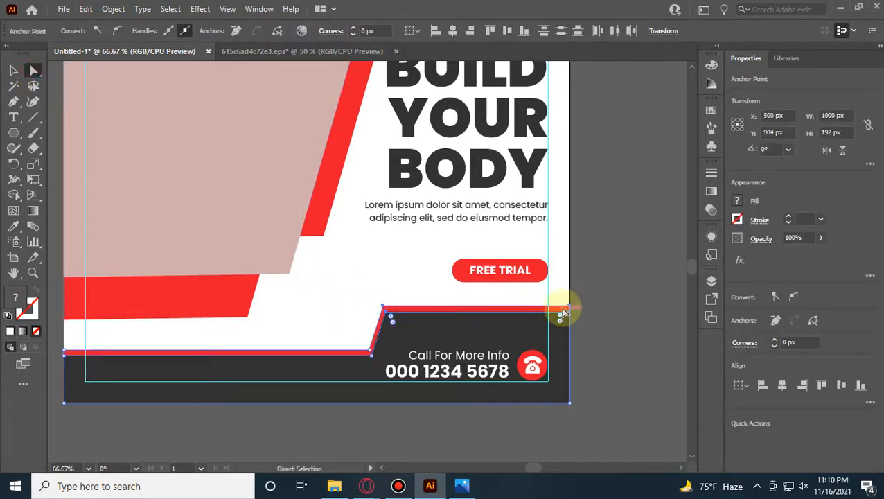
drag(502, 313, 505, 339)
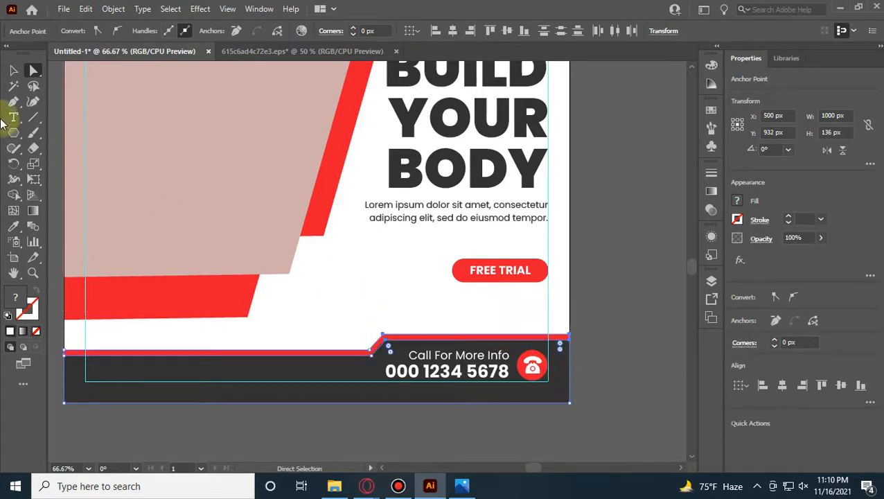
click(14, 70)
click(610, 247)
scroll(572, 267, up, 1)
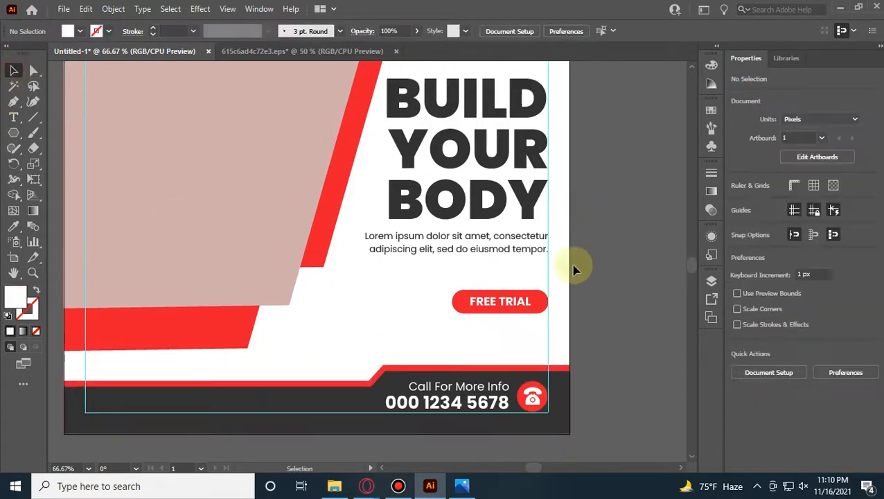
Step: Move the BUILD YOUR BODY headline, lorem ipsum paragraph and FREE TRIAL button down together by about 48 px
click(505, 247)
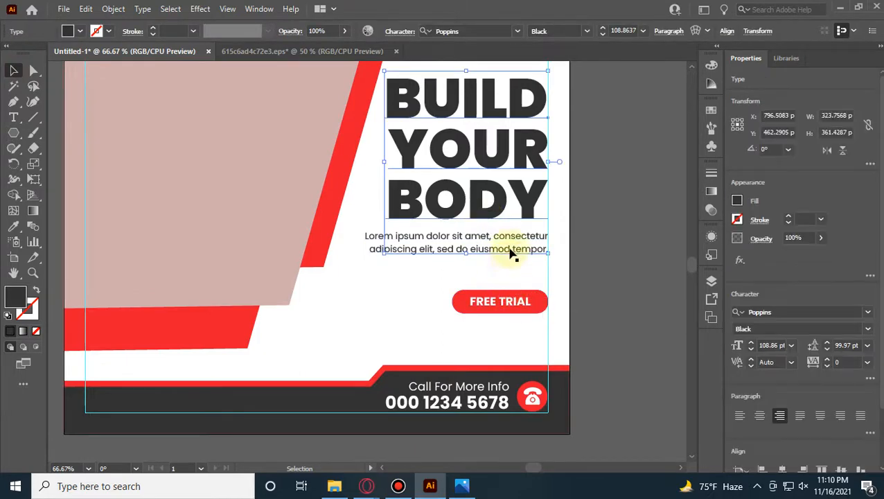
shift+click(513, 244)
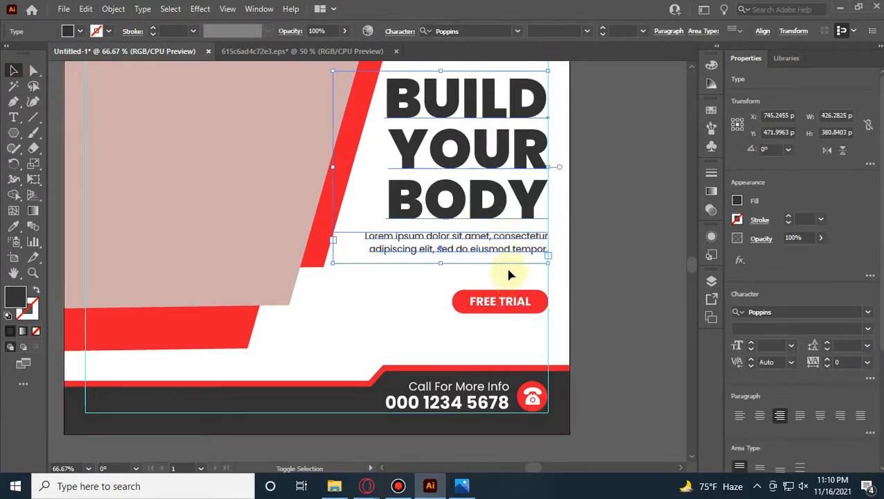
shift+click(518, 300)
drag(518, 300, 522, 331)
click(609, 297)
Step: Move the spare 30% text lower in the empty area beside the artboard
scroll(613, 288, up, 3)
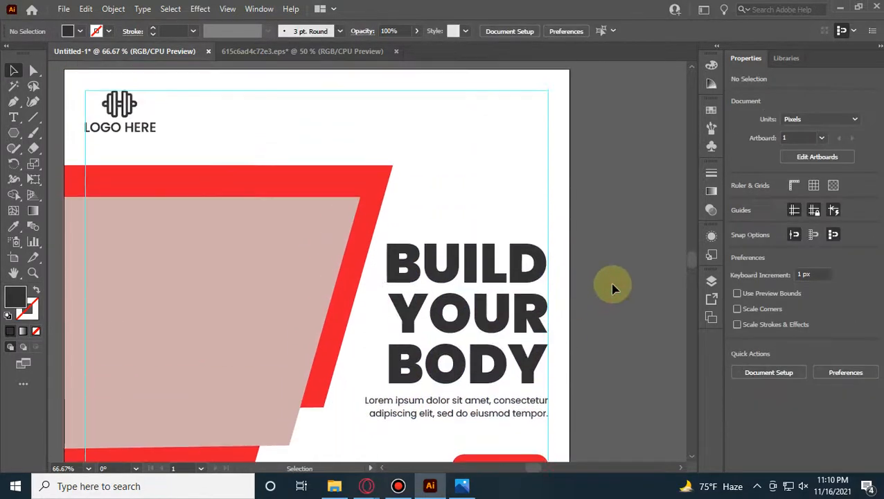
scroll(587, 217, down, 3)
drag(622, 298, 375, 304)
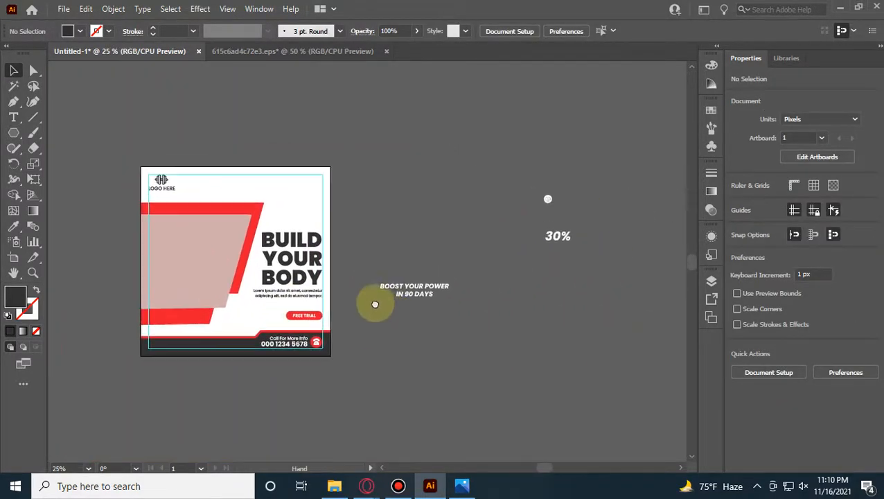
drag(558, 244, 510, 348)
Step: Move the BUILD YOUR BODY headline up and bring the lorem ipsum paragraph up beneath it, to about Y 629 px
click(305, 247)
scroll(272, 235, up, 2)
drag(421, 258, 474, 260)
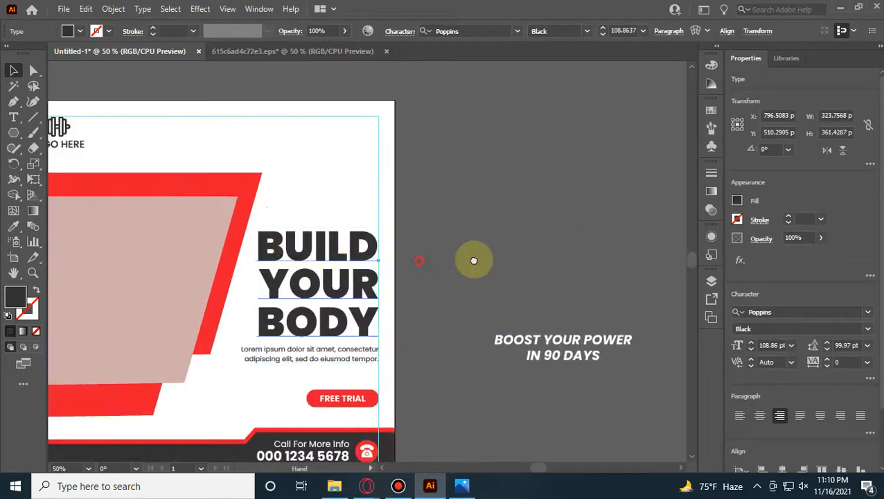
drag(388, 256, 390, 238)
click(512, 256)
drag(414, 359, 414, 340)
Step: Shrink the lower red shape behind the image placeholder to about 462 x 455 px from its lower corner
drag(524, 316, 669, 226)
scroll(303, 349, up, 2)
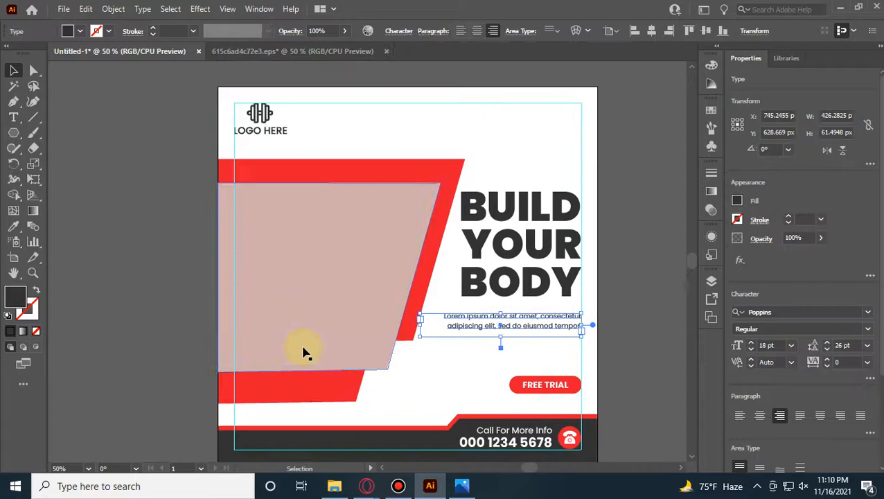
click(323, 399)
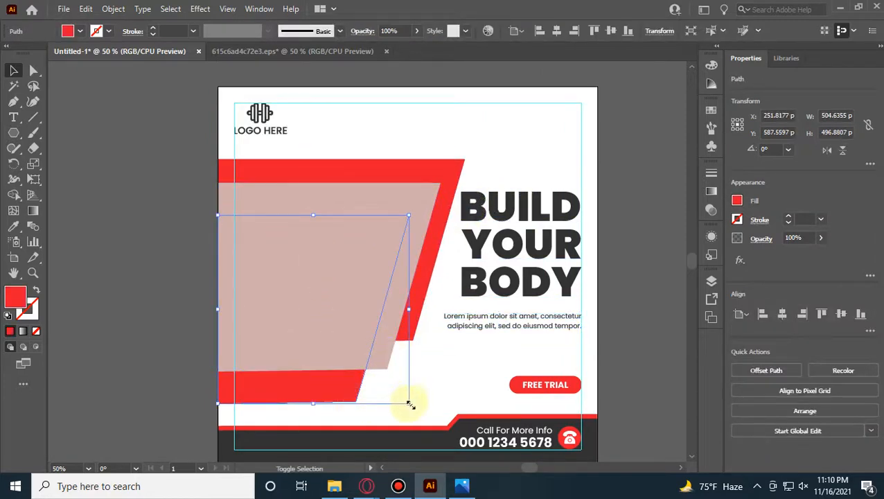
drag(410, 403, 393, 387)
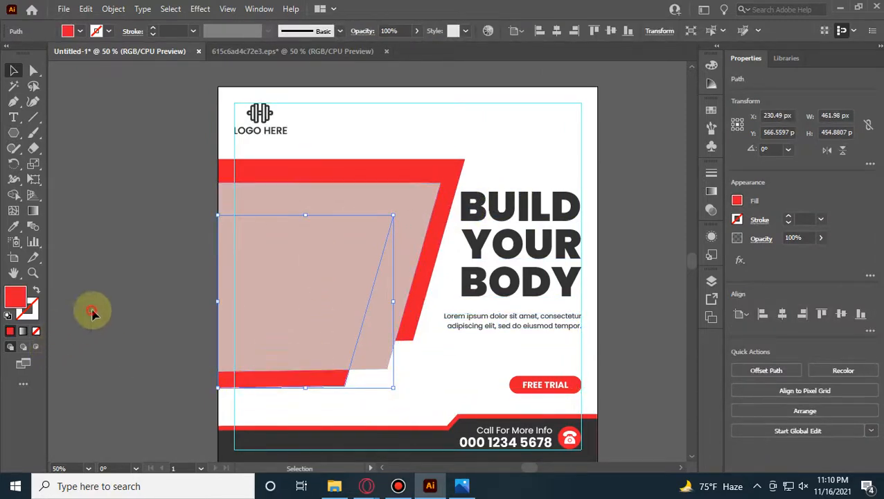
click(92, 312)
Step: Shrink the upper red shape slightly from its lower corner, narrowing the red edge beside the placeholder
scroll(432, 219, up, 1)
click(451, 213)
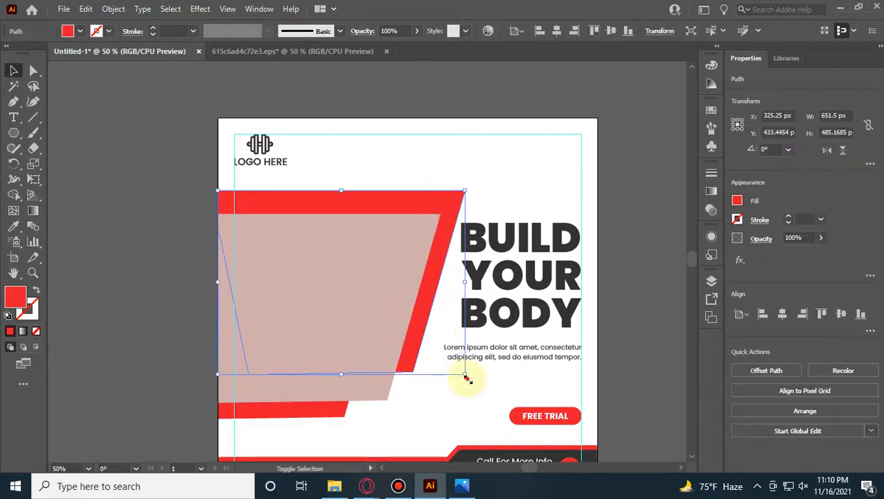
drag(465, 378, 456, 370)
click(123, 275)
scroll(147, 281, down, 2)
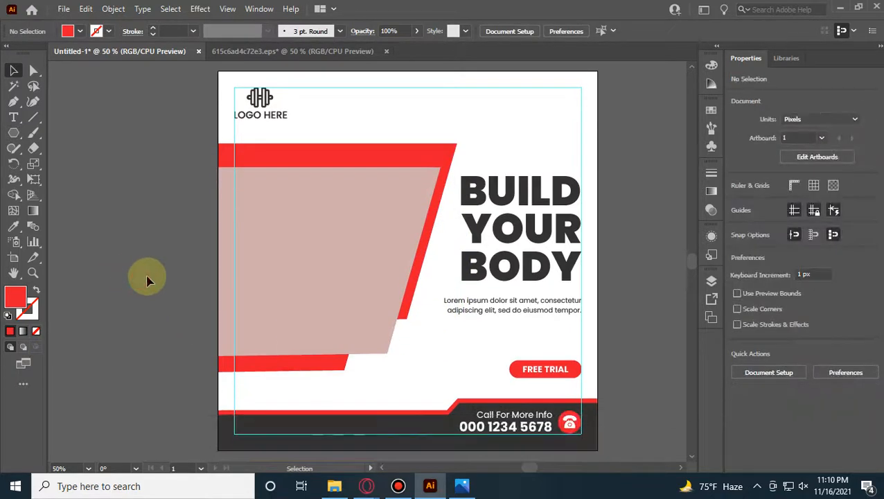
Step: Move the pinkish image placeholder up to thin the red band above it, and raise the lower red shape slightly
scroll(147, 280, up, 1)
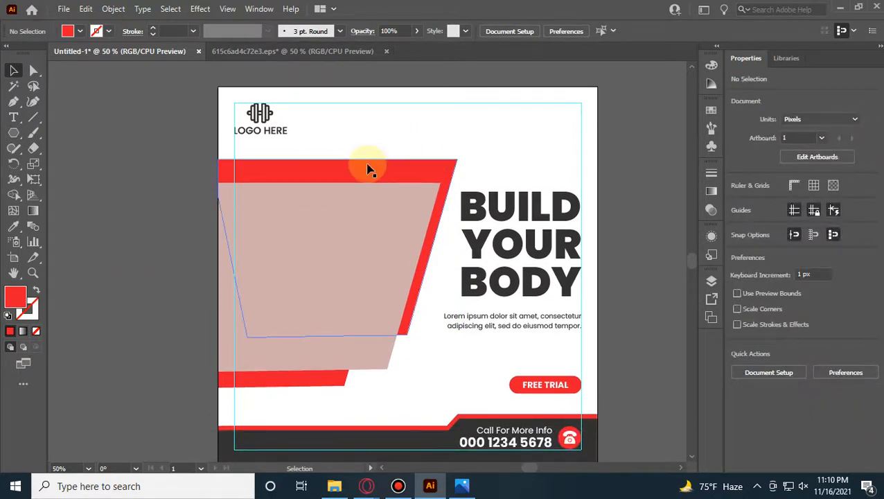
drag(346, 245, 346, 231)
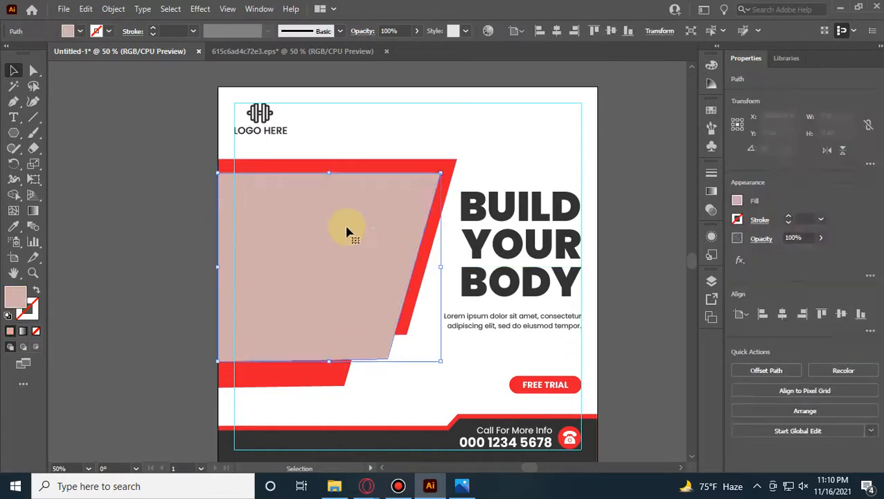
click(146, 242)
scroll(142, 239, down, 2)
drag(319, 353, 318, 342)
click(168, 293)
Step: Recolor the BOOST YOUR POWER IN 90 DAYS text with the dark grey sampled from the footer
drag(183, 346, 137, 289)
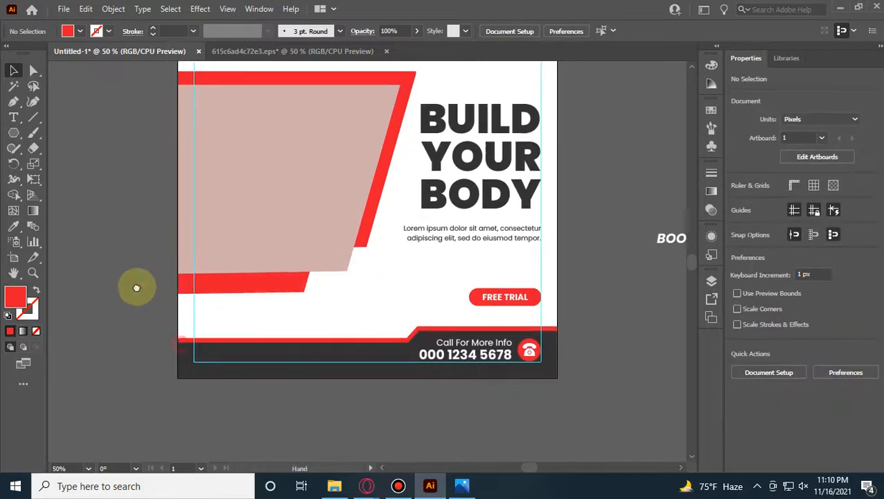
drag(653, 219, 533, 256)
click(574, 291)
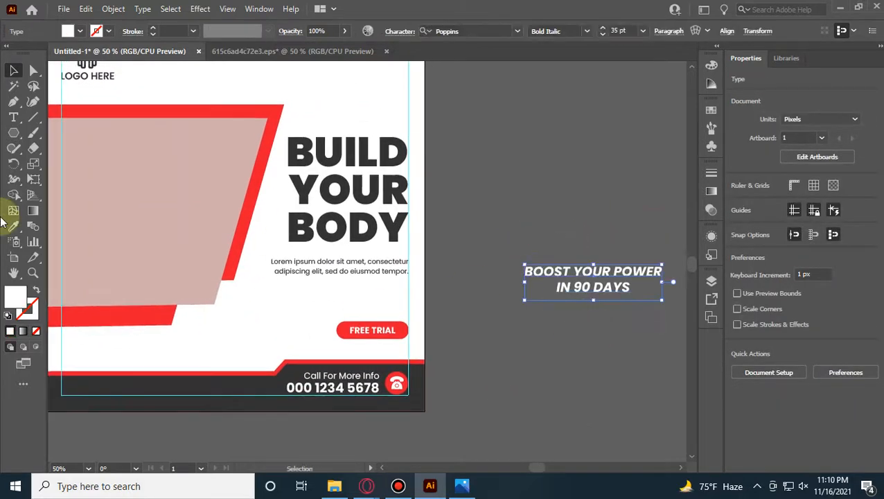
click(13, 226)
click(259, 378)
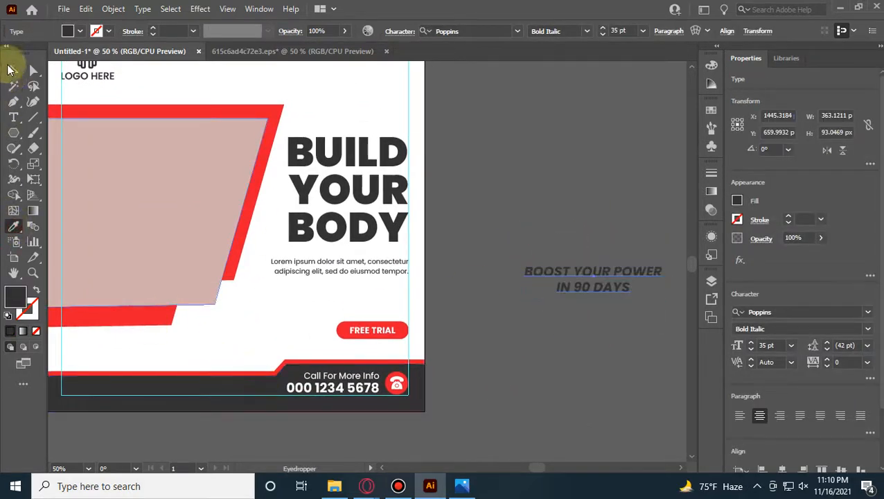
Step: Move the BOOST YOUR POWER IN 90 DAYS text onto the artboard, between the lower red shape and the footer stripe
click(11, 70)
drag(618, 258, 195, 344)
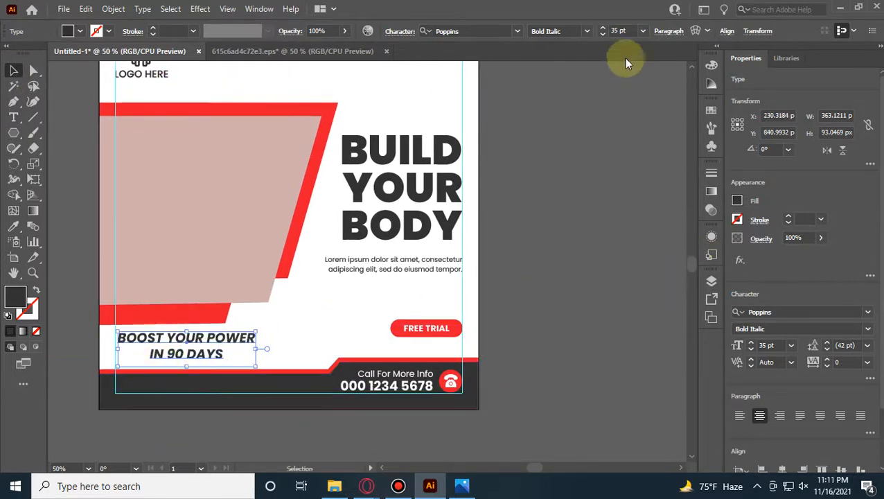
click(552, 354)
scroll(386, 321, left, 2)
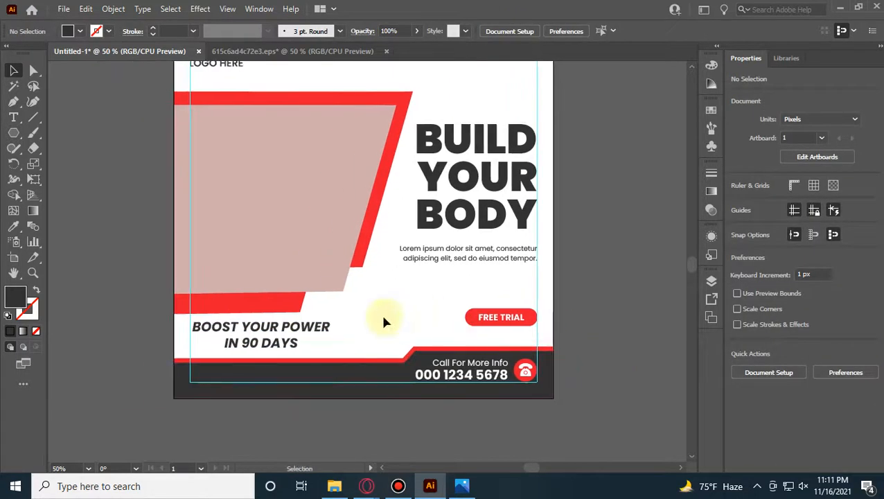
Step: Left-align the BOOST YOUR POWER IN 90 DAYS text and reposition it against the left margin guide
click(302, 335)
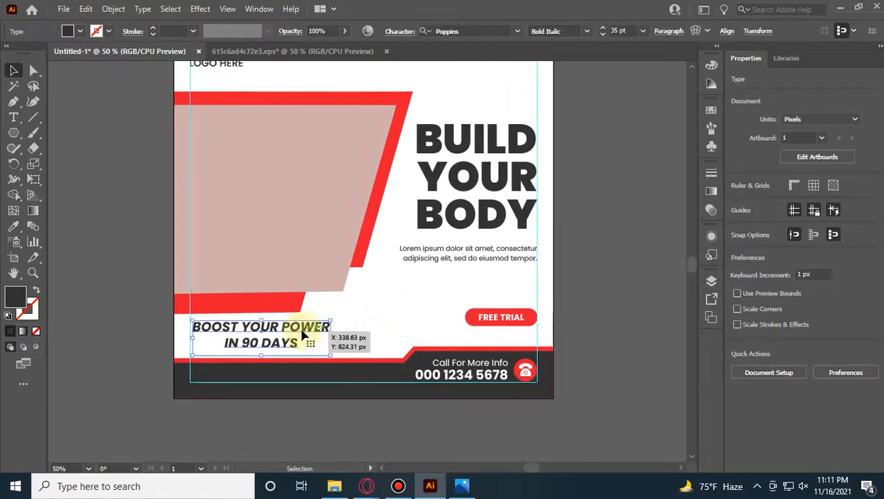
click(668, 32)
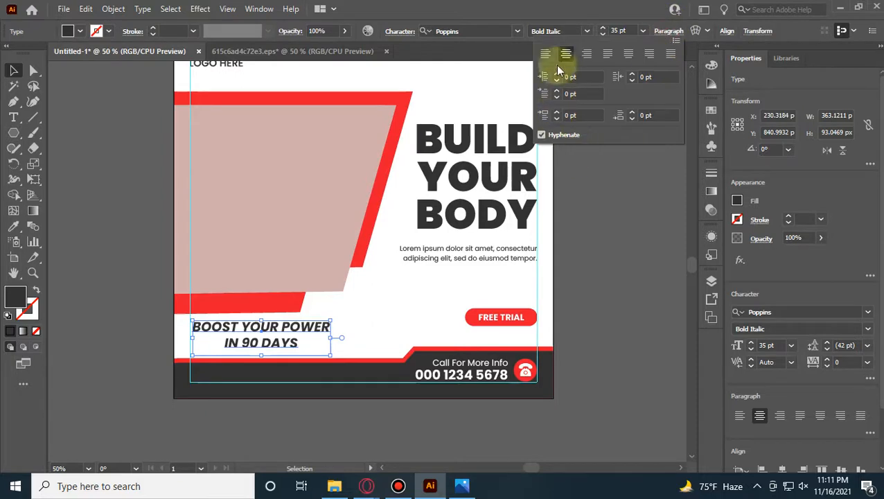
click(544, 56)
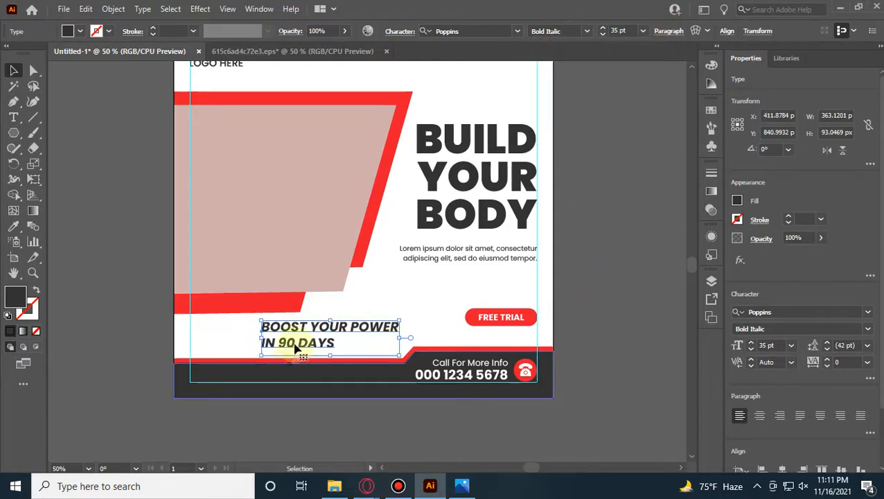
drag(333, 343, 259, 334)
click(128, 299)
Step: Move the headline up near the red shape's top edge, and raise the lorem ipsum paragraph and FREE TRIAL button beneath it
scroll(144, 290, up, 2)
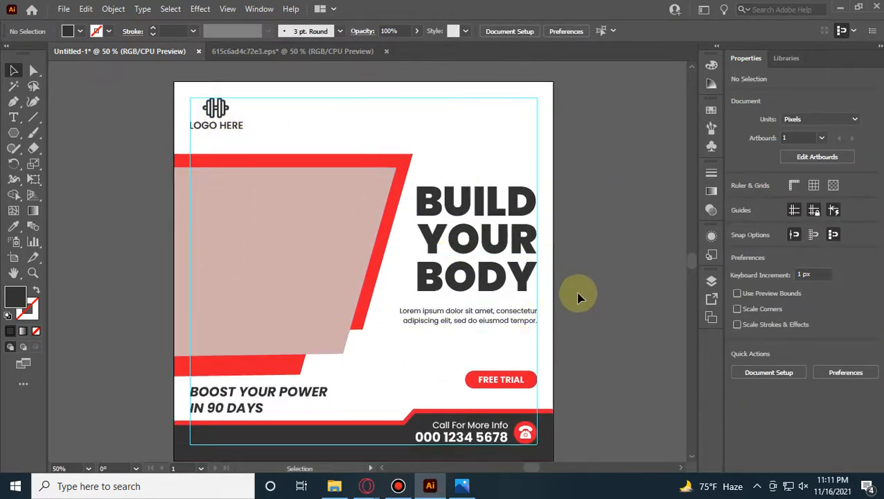
drag(479, 203, 481, 181)
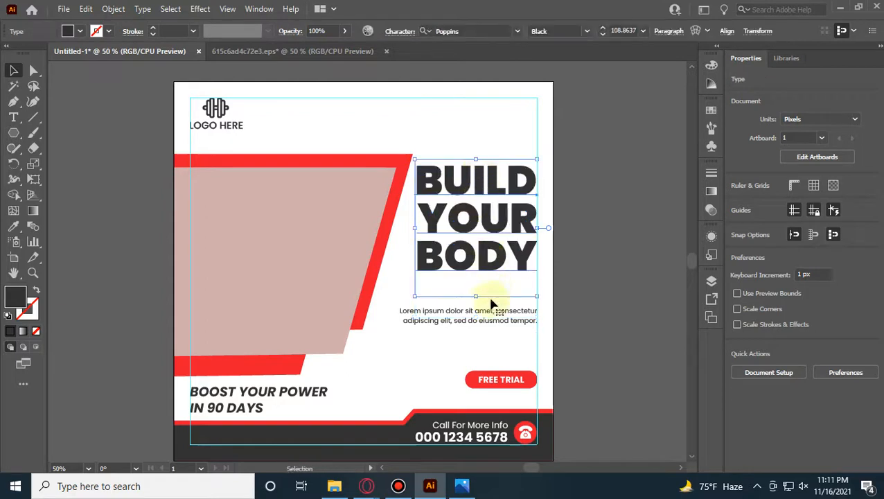
drag(494, 312, 497, 291)
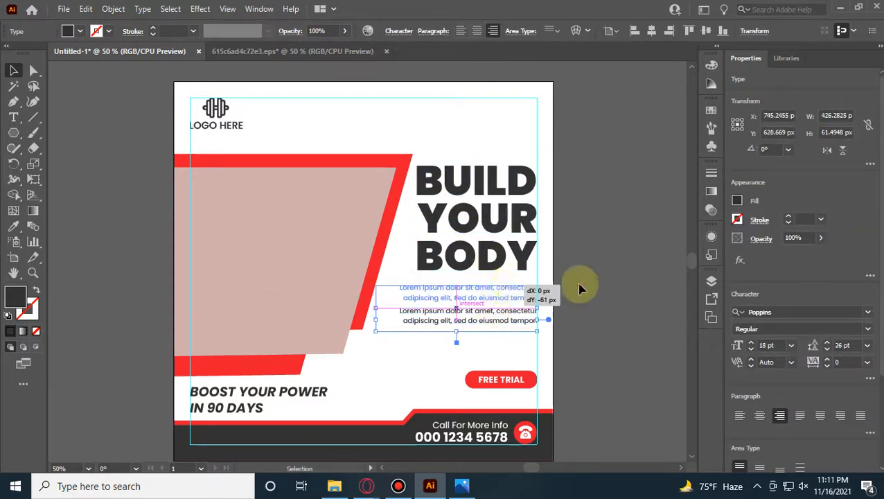
drag(580, 288, 581, 288)
drag(524, 385, 524, 333)
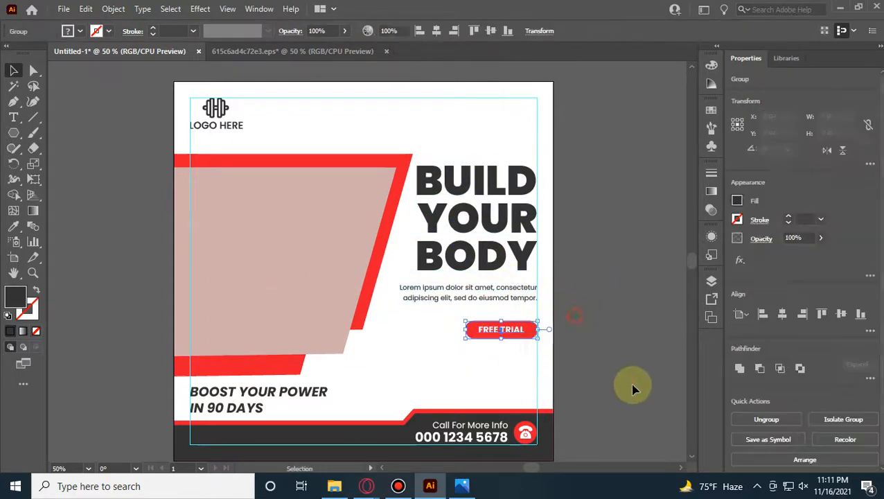
click(632, 389)
drag(627, 383, 280, 398)
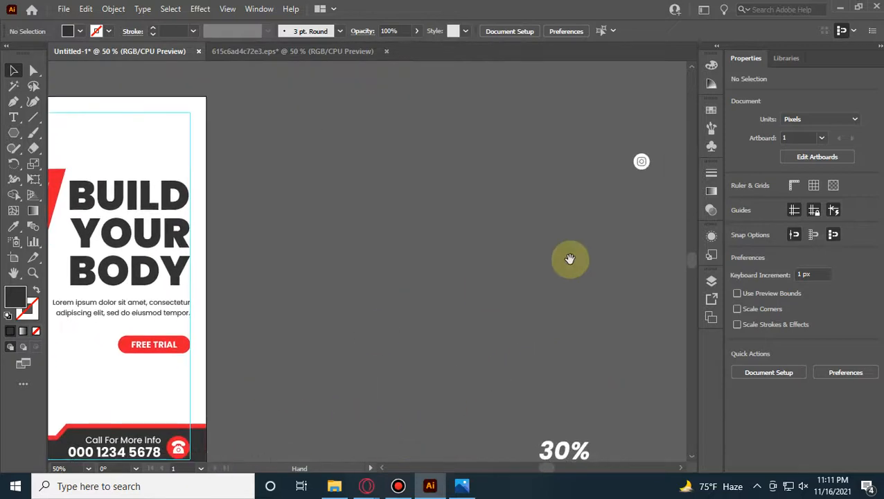
Step: Move the 30% text onto the artboard beneath the FREE TRIAL button and recolor it with the footer's dark grey
drag(539, 331, 578, 230)
click(603, 349)
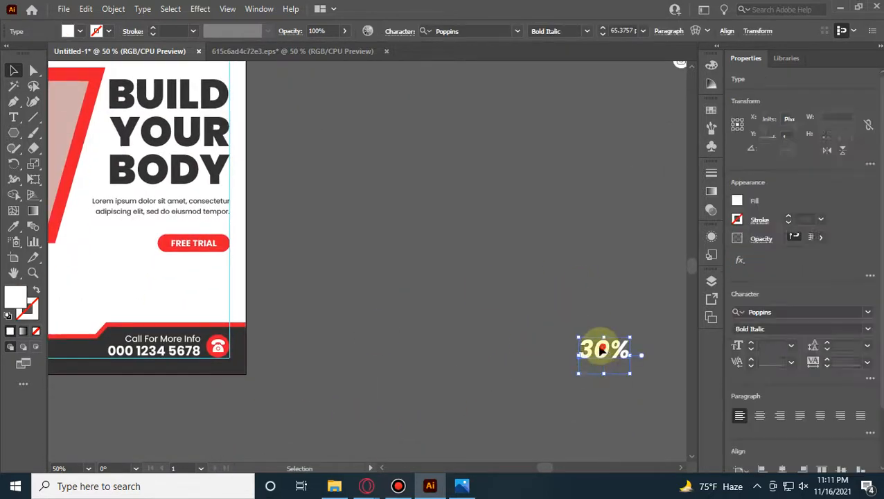
drag(603, 350, 156, 292)
drag(375, 292, 657, 324)
click(14, 227)
click(326, 385)
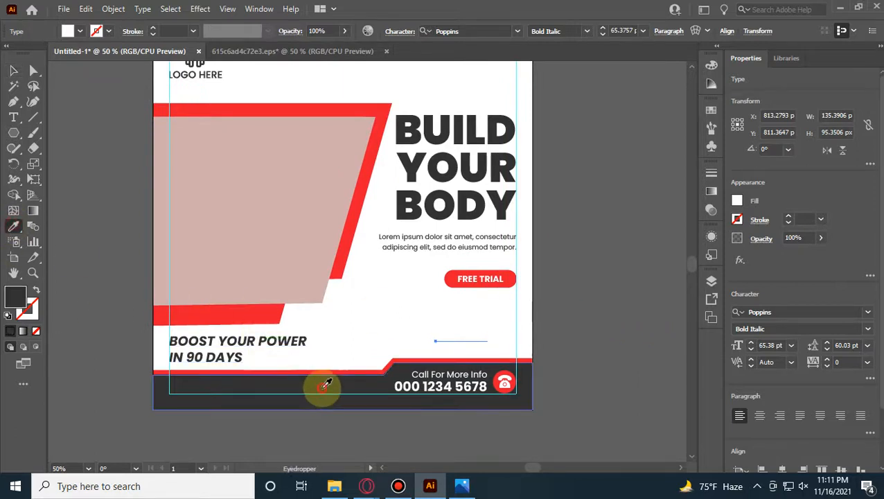
click(13, 71)
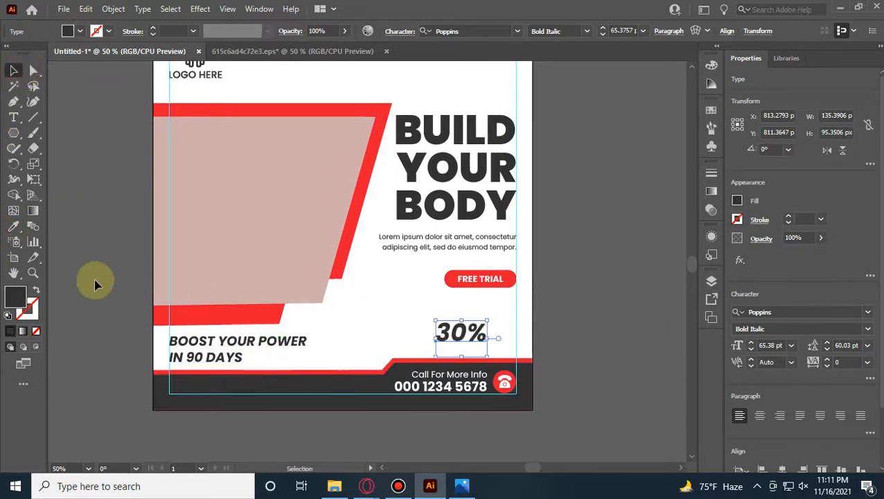
Step: Delete the 30% text below the FREE TRIAL button
scroll(104, 298, up, 2)
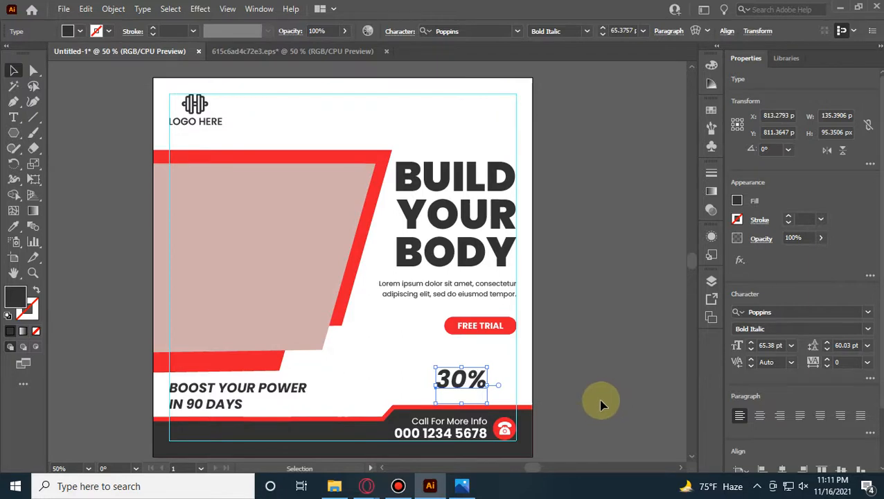
key(Delete)
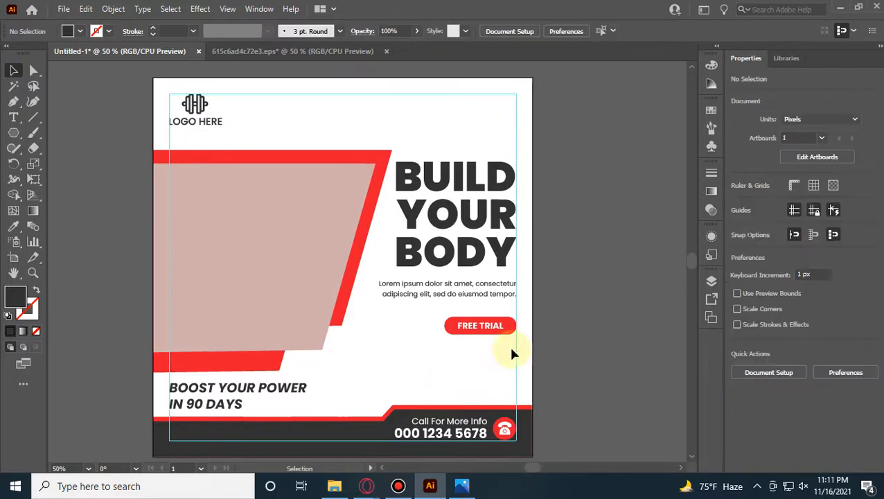
Step: Move the headline, lorem ipsum paragraph and FREE TRIAL button down together to about Y 585 px, just above the footer
scroll(521, 282, down, 1)
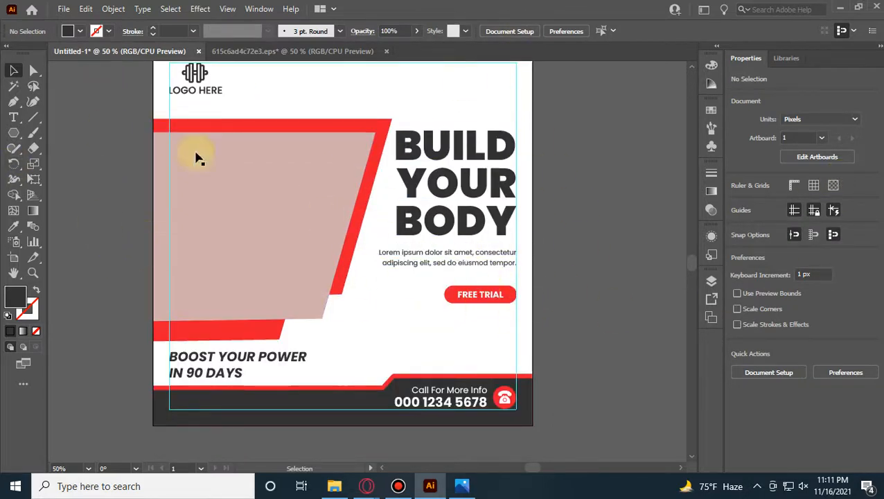
click(470, 300)
shift+click(438, 254)
shift+click(463, 220)
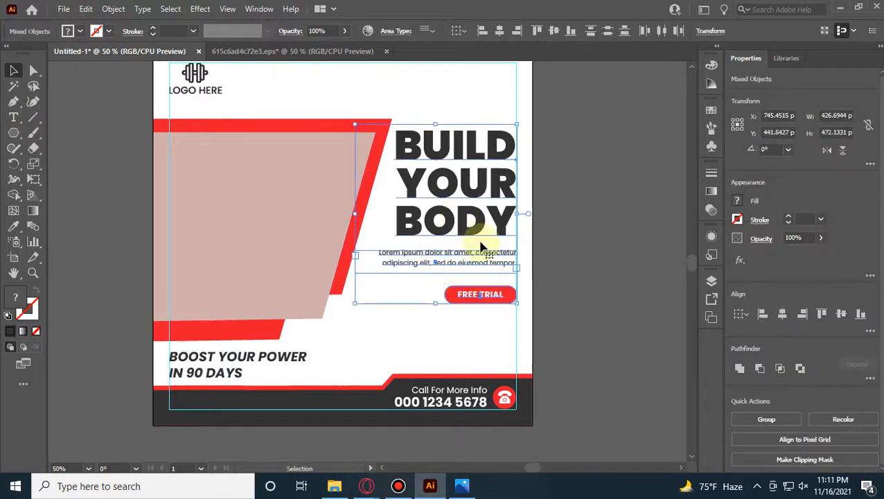
drag(478, 219, 478, 273)
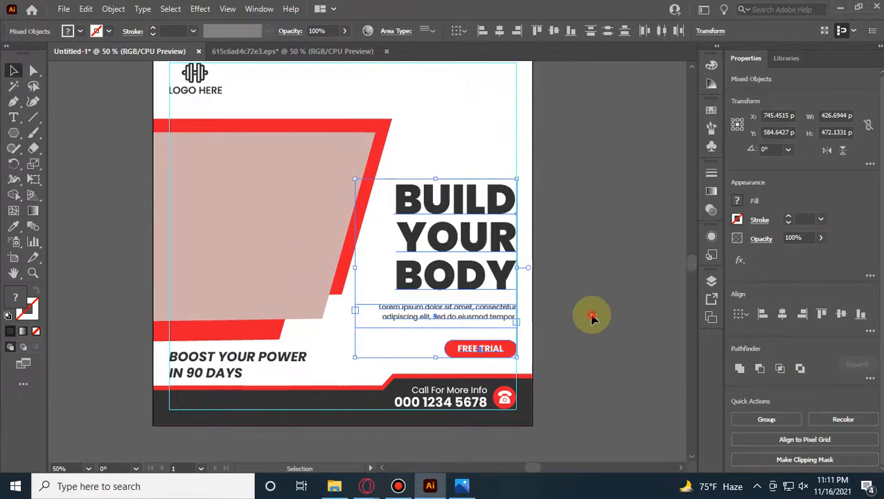
click(592, 316)
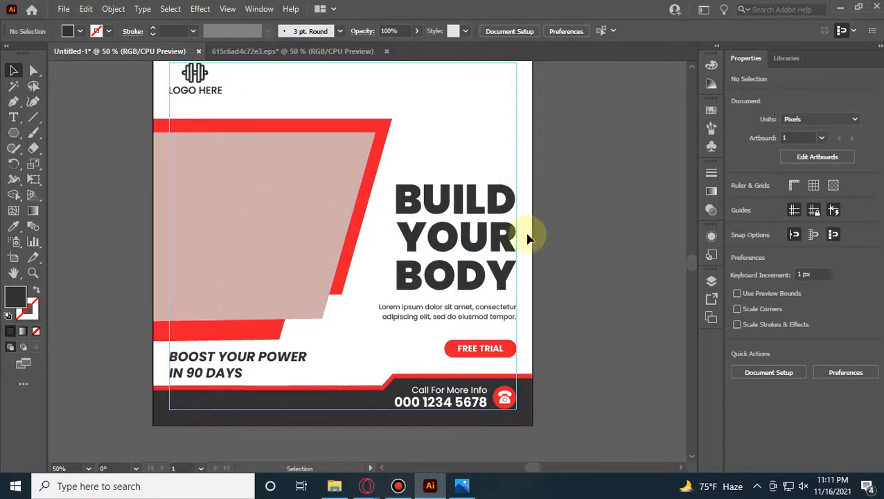
Step: Move the white Instagram icon from the pasteboard to the artboard's upper-right corner, inside the margin guides
scroll(485, 217, right, 10)
scroll(487, 144, up, 3)
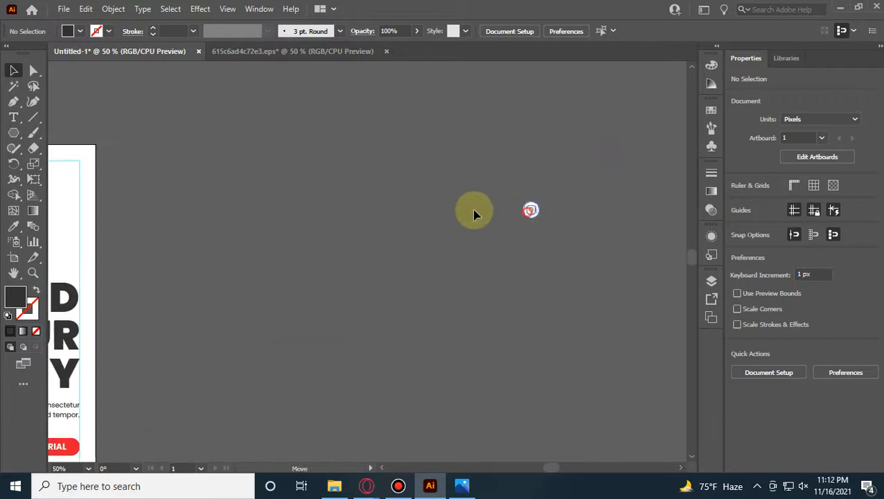
drag(530, 210, 274, 197)
scroll(216, 255, left, 7)
scroll(216, 254, up, 1)
drag(565, 221, 361, 194)
scroll(574, 251, left, 3)
Step: Recolor the Instagram icon with the dark grey sampled from the headline
click(14, 225)
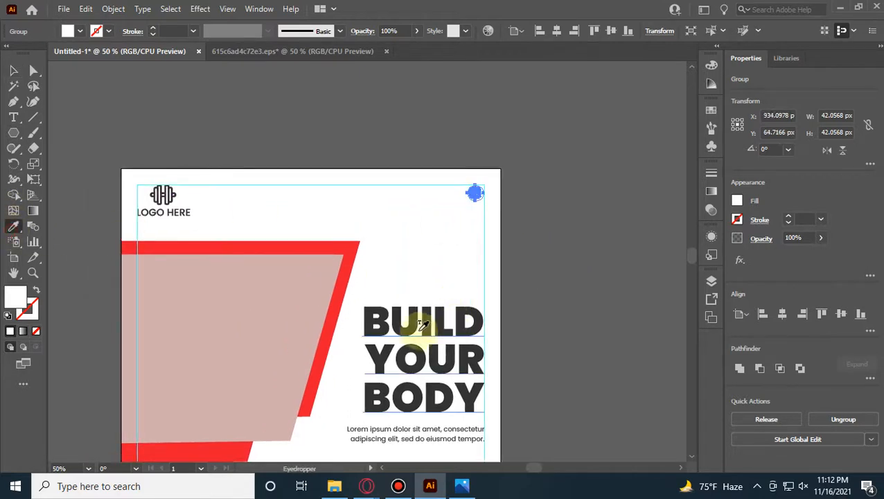
click(419, 327)
click(13, 70)
click(559, 212)
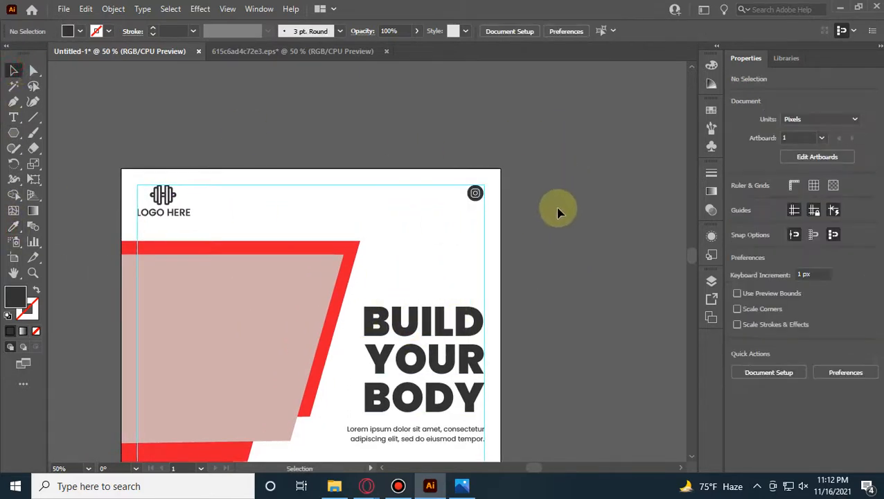
Step: Enlarge the Instagram icon to about 47 px so its edges meet the top and right margin guides
scroll(544, 223, down, 1)
drag(589, 329, 438, 232)
mouse_move(557, 278)
mouse_down()
mouse_move(482, 278)
mouse_move(500, 339)
mouse_up()
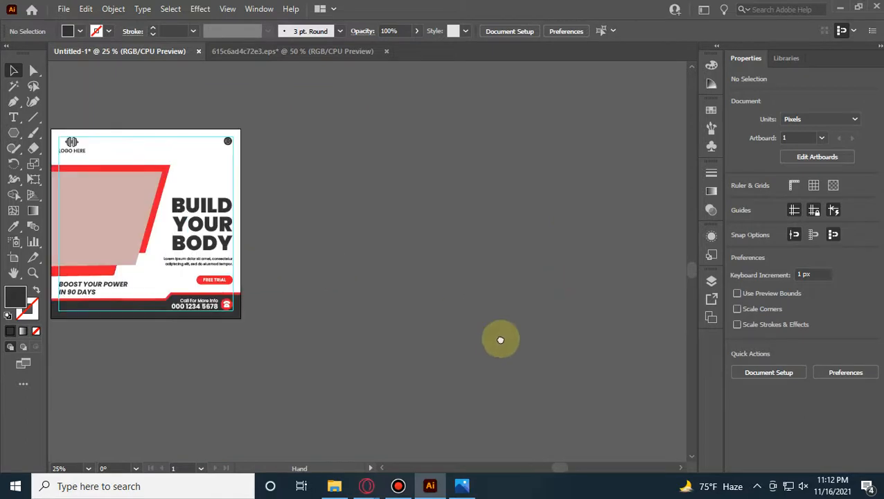
drag(394, 334, 544, 333)
drag(376, 199, 592, 212)
scroll(503, 181, up, 4)
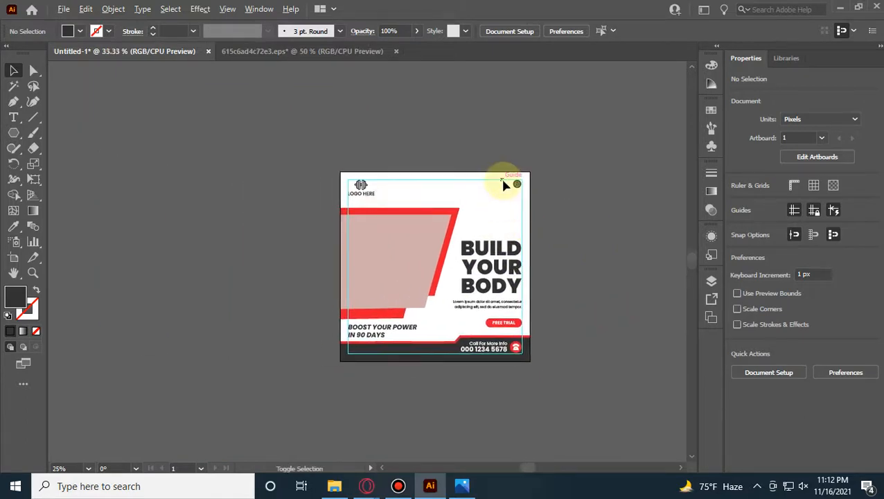
click(564, 205)
scroll(564, 204, up, 2)
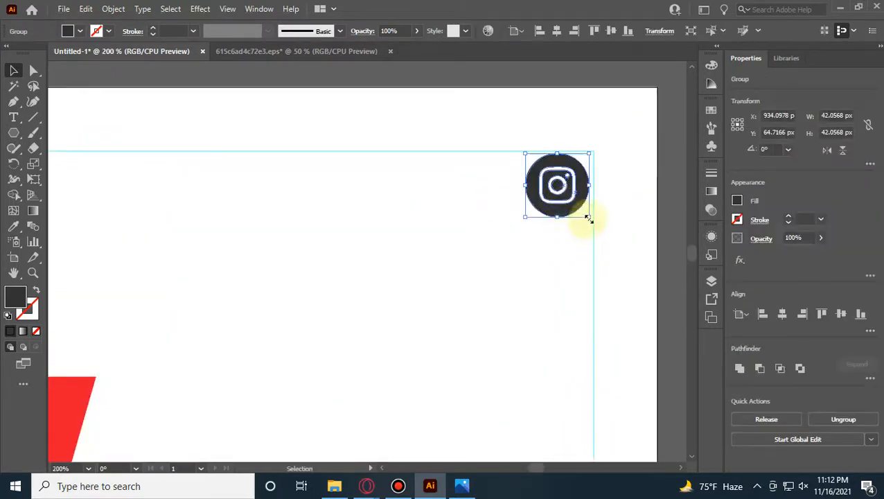
drag(590, 217, 596, 223)
scroll(569, 161, up, 4)
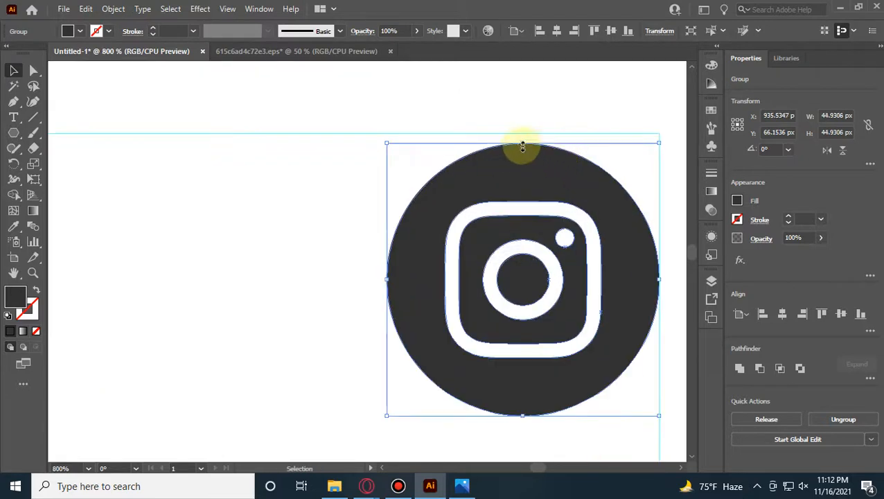
drag(387, 144, 376, 133)
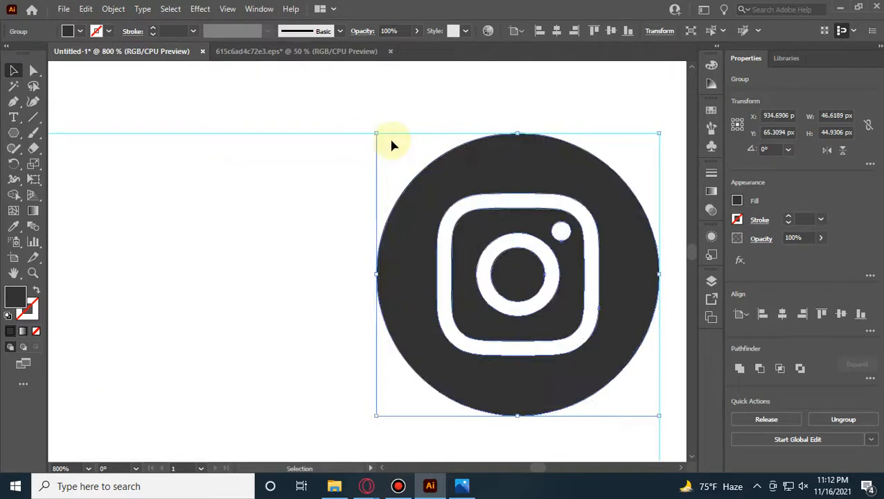
scroll(392, 143, down, 6)
click(602, 227)
scroll(605, 217, down, 3)
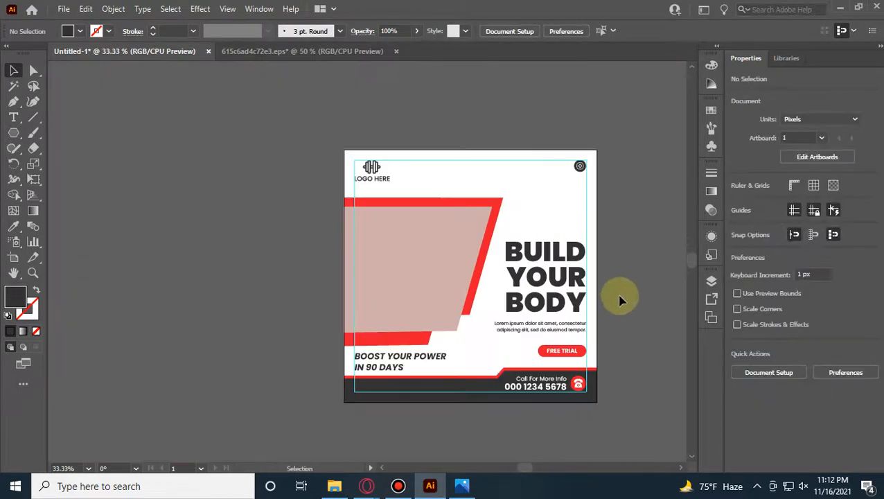
Step: Draw a 233 by 57 px rectangle outside the artboard and move it directly beneath the word BODY as a spacer
scroll(620, 297, up, 1)
scroll(569, 308, up, 1)
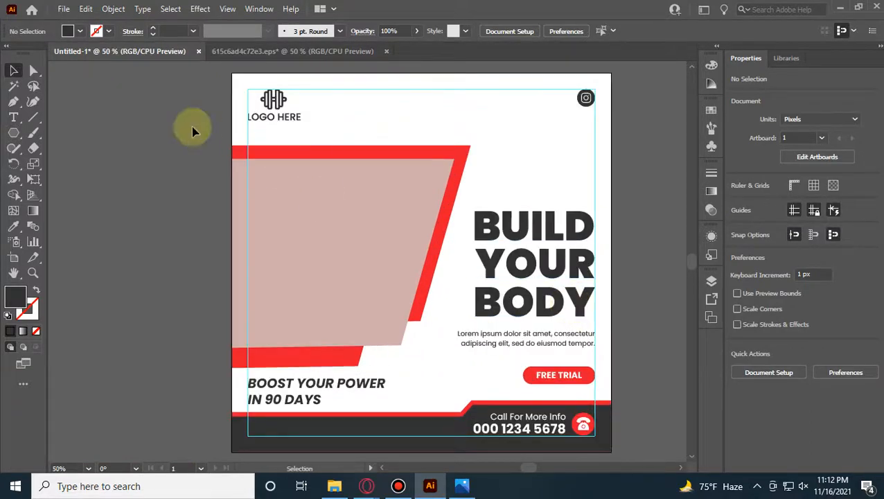
drag(10, 132, 69, 130)
mouse_move(103, 228)
mouse_down()
mouse_move(134, 245)
mouse_move(192, 248)
mouse_up()
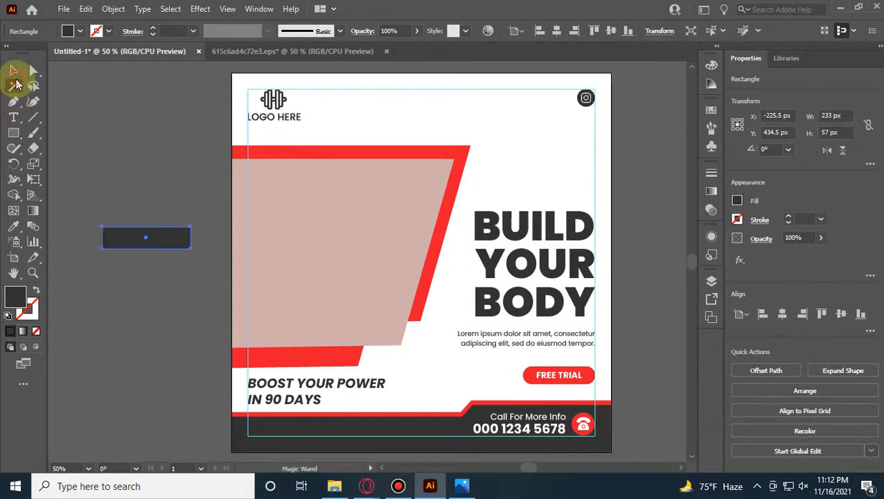
click(14, 71)
drag(138, 174, 73, 140)
drag(80, 203, 530, 297)
Step: Recolor the spacer rectangle with the red sampled from the FREE TRIAL button
scroll(526, 287, up, 4)
click(14, 226)
scroll(427, 406, down, 1)
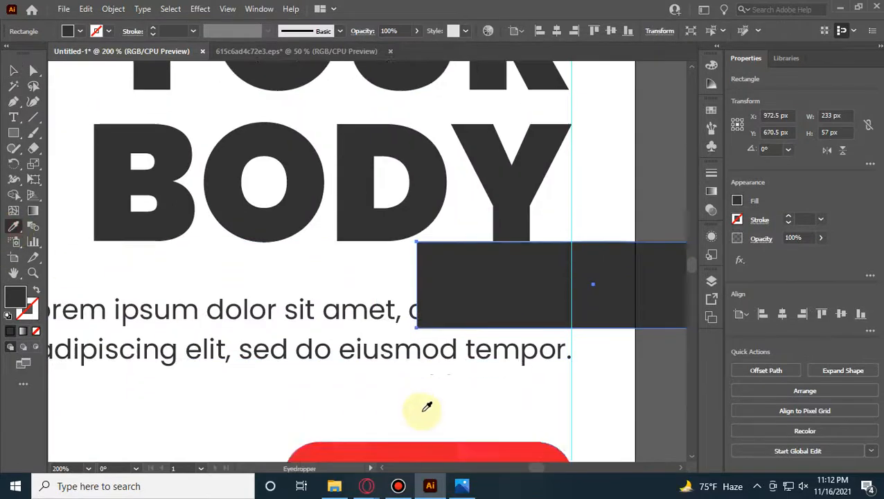
scroll(426, 407, down, 3)
click(404, 408)
scroll(405, 409, up, 4)
click(11, 67)
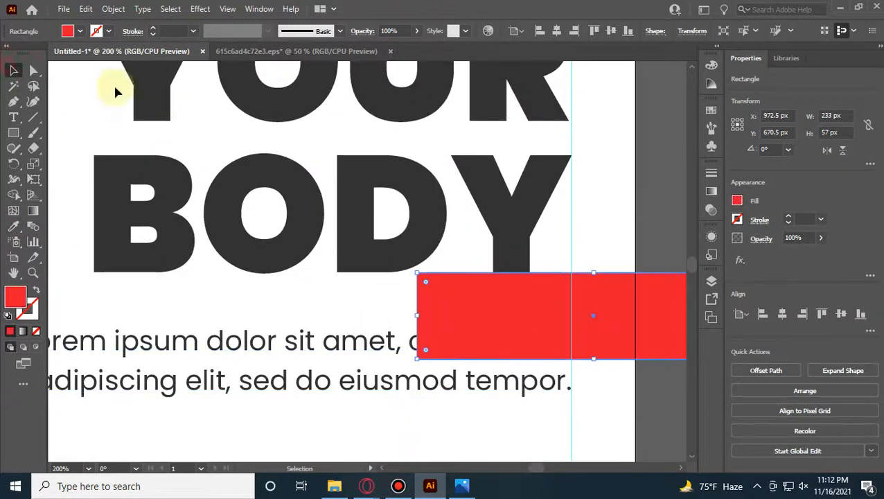
Step: Nudge the headline up slightly and bring the red spacer rectangle's top edge against the baseline of BODY
click(645, 189)
scroll(516, 272, up, 2)
click(505, 280)
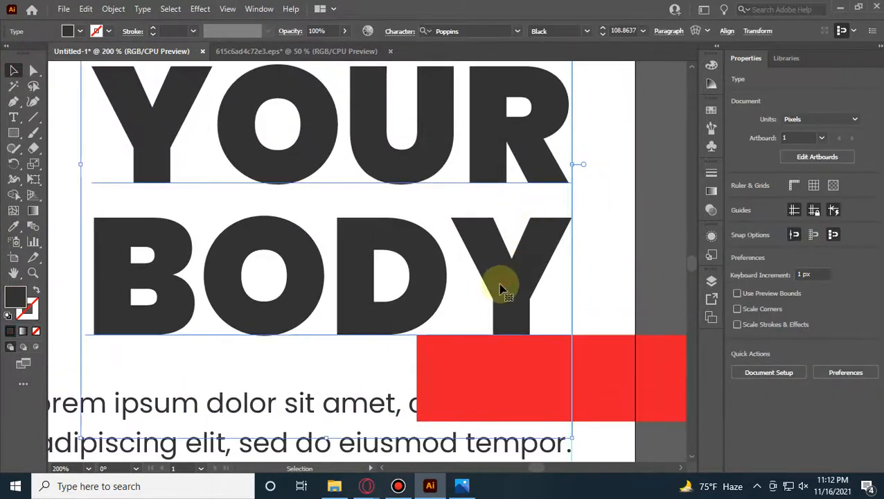
drag(503, 279, 505, 278)
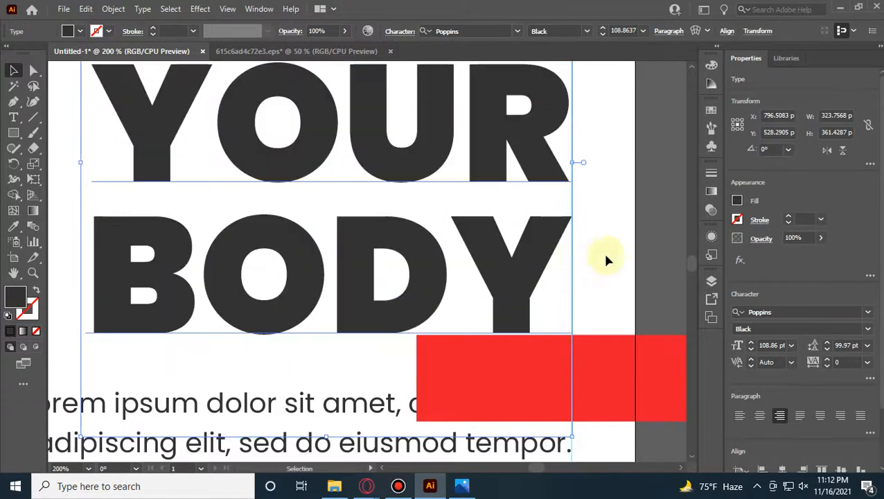
click(639, 284)
scroll(526, 355, up, 3)
drag(521, 352, 524, 342)
Step: Shorten the red spacer rectangle from its lower edge to a height of 46 px
scroll(669, 294, down, 4)
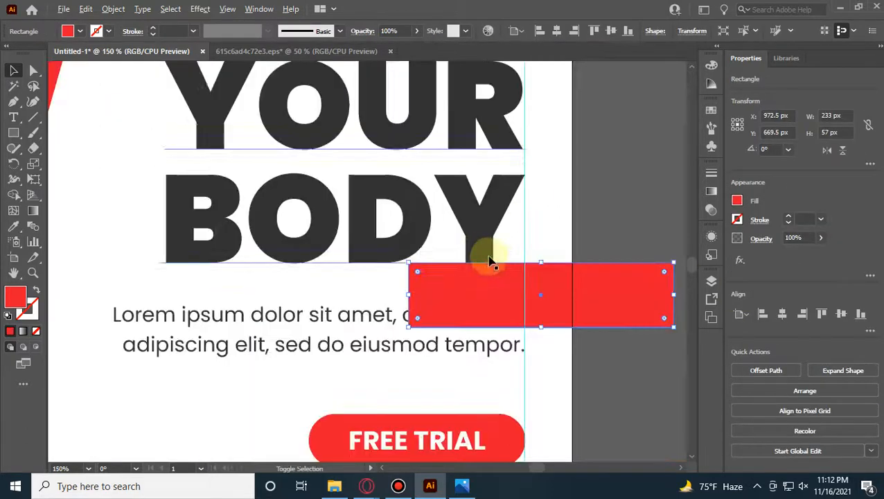
scroll(113, 241, down, 2)
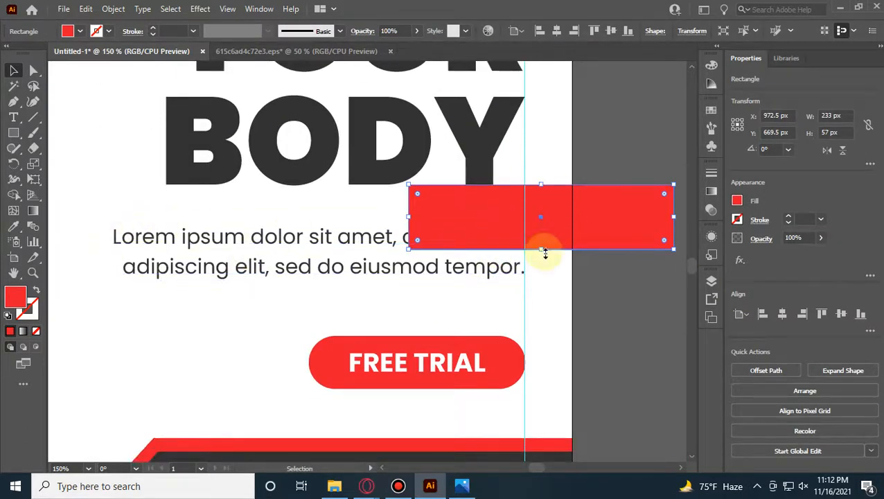
drag(544, 252, 548, 237)
click(612, 326)
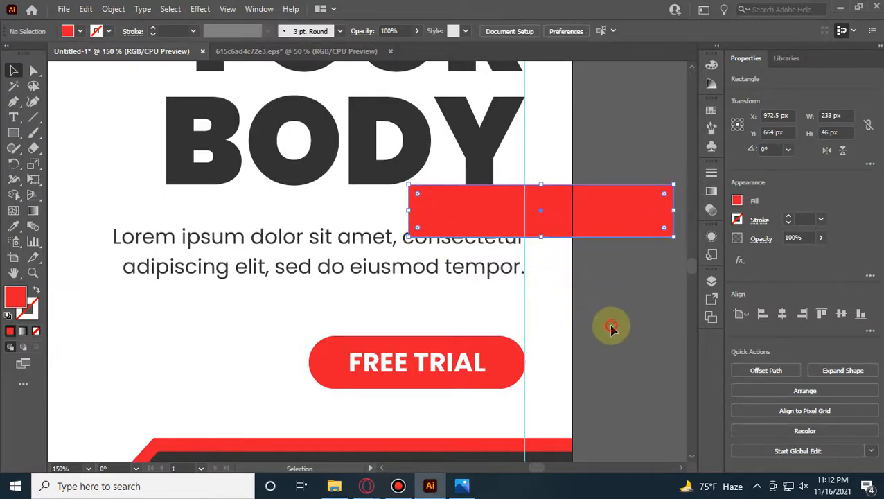
Step: Shift the lorem ipsum paragraph slightly down so its first line starts at the spacer rectangle's lower edge
click(339, 238)
scroll(365, 235, up, 3)
drag(394, 246, 398, 247)
scroll(398, 247, down, 5)
click(547, 307)
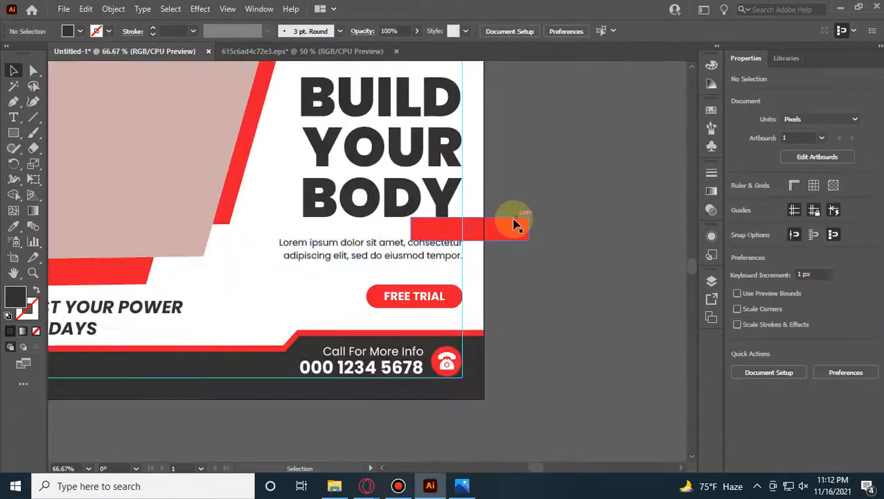
Step: Move the red spacer rectangle between the lorem ipsum paragraph and the FREE TRIAL button to check their gap
drag(513, 232, 508, 273)
scroll(485, 274, up, 3)
drag(484, 221, 480, 228)
scroll(479, 227, up, 5)
scroll(476, 218, down, 5)
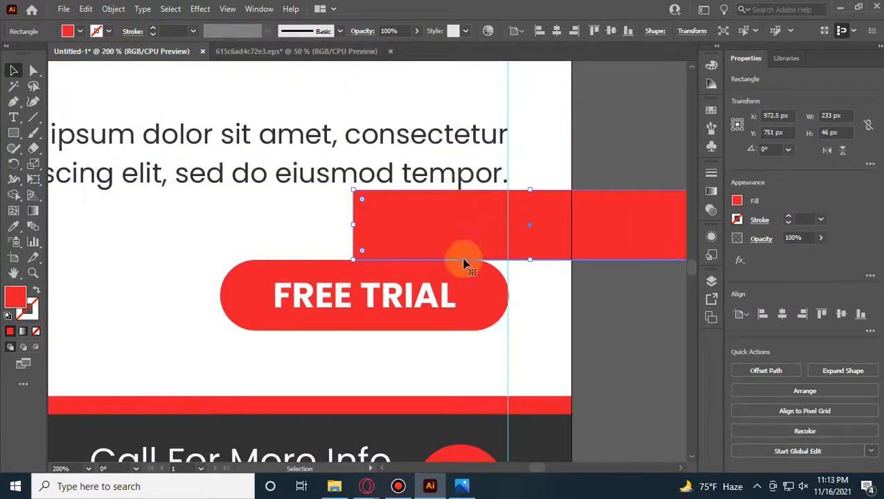
click(589, 341)
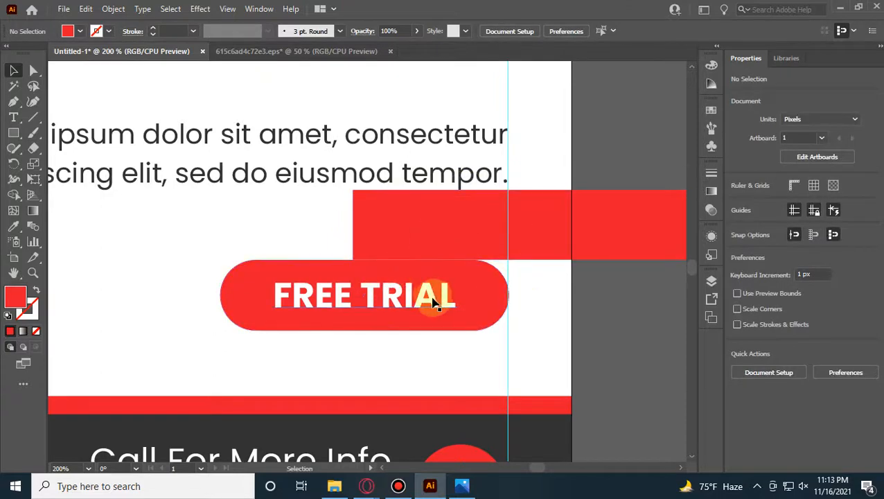
Step: Delete the red spacer rectangle above the FREE TRIAL button
scroll(433, 303, down, 2)
scroll(485, 258, up, 3)
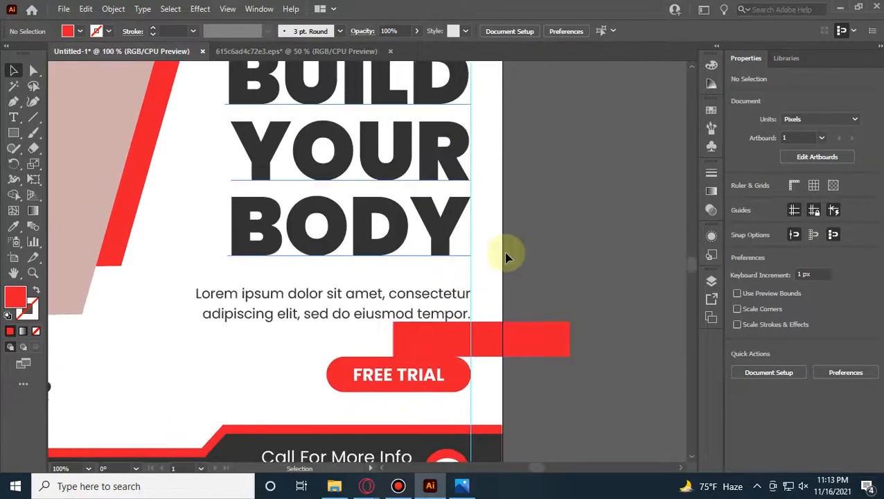
click(506, 338)
key(Delete)
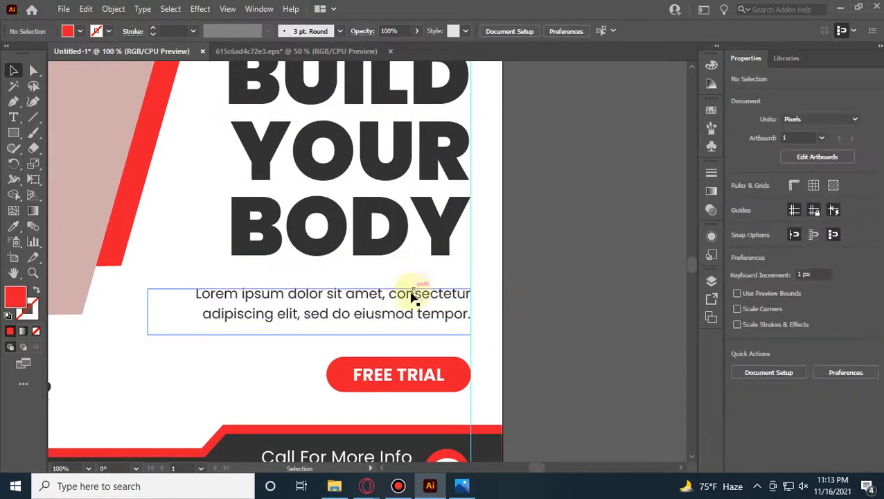
click(438, 233)
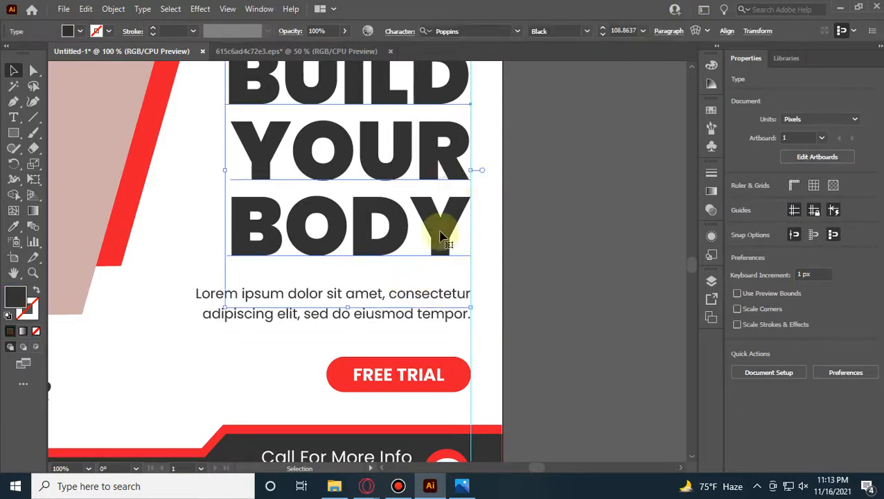
click(726, 32)
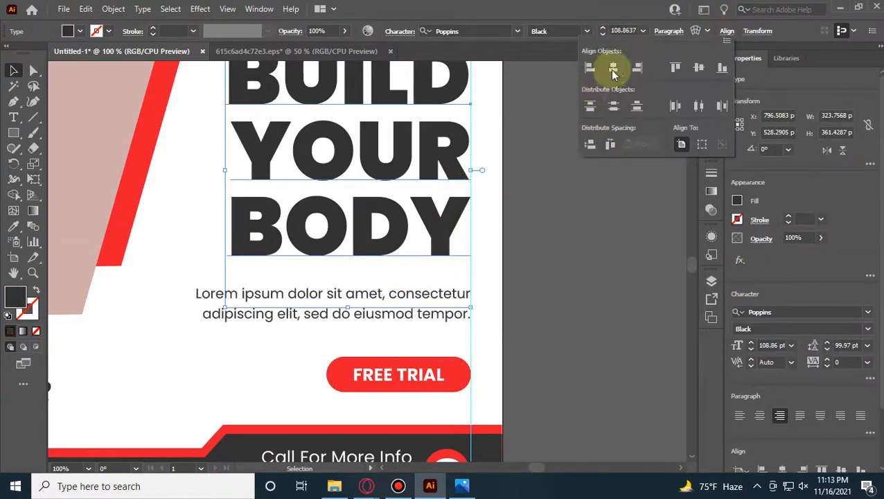
click(592, 237)
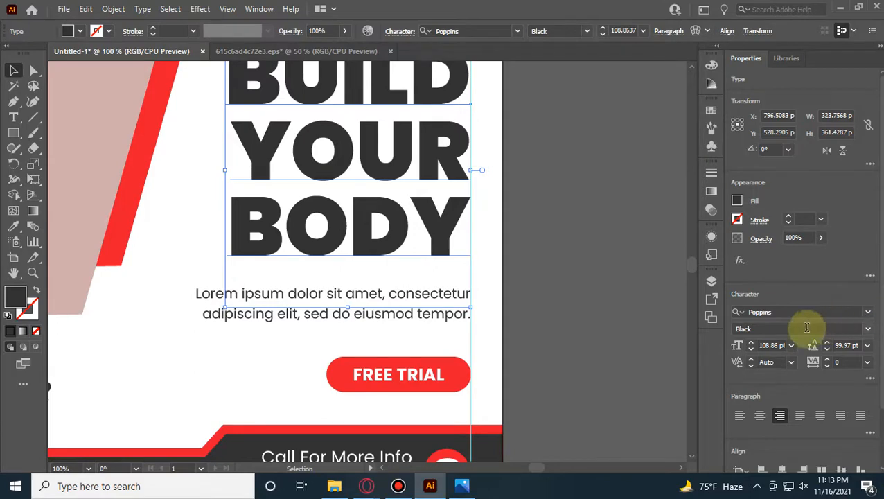
Step: Duplicate the BUILD YOUR BODY headline, lorem ipsum paragraph and FREE TRIAL button together onto the empty canvas beside the artboard
scroll(610, 253, down, 1)
drag(610, 253, 409, 292)
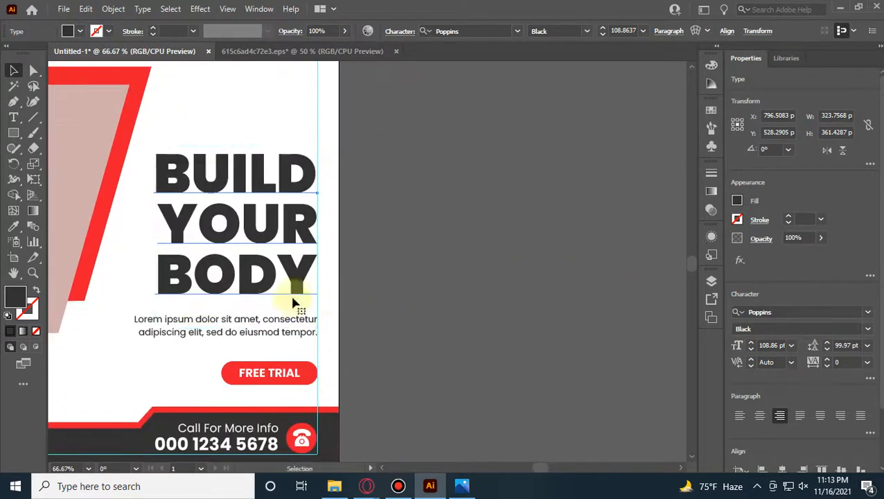
shift+click(249, 338)
shift+click(259, 380)
drag(250, 232, 581, 238)
drag(508, 420, 510, 420)
click(512, 444)
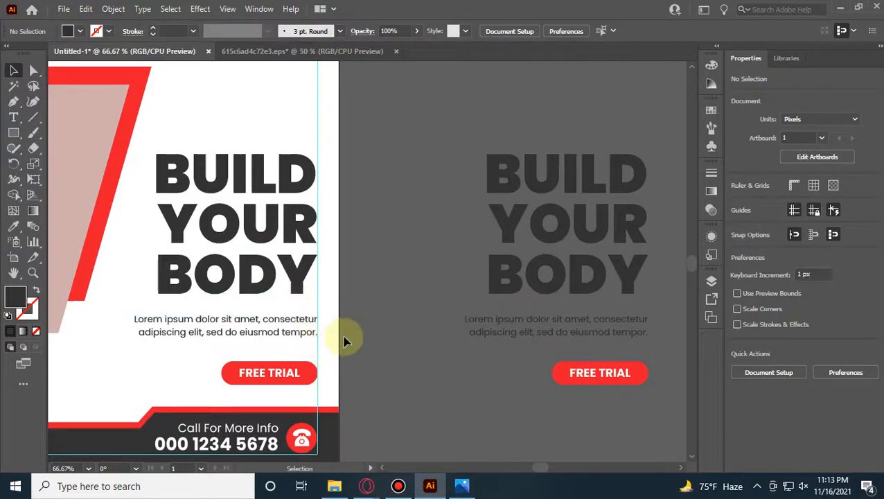
Step: Try distributing the copied headline, paragraph and button by their vertical centres, and delete the copies
click(530, 292)
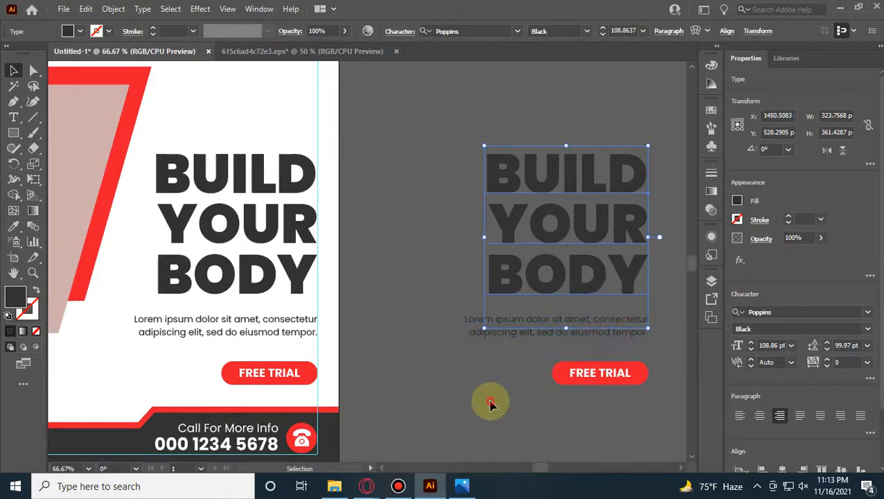
drag(489, 400, 655, 66)
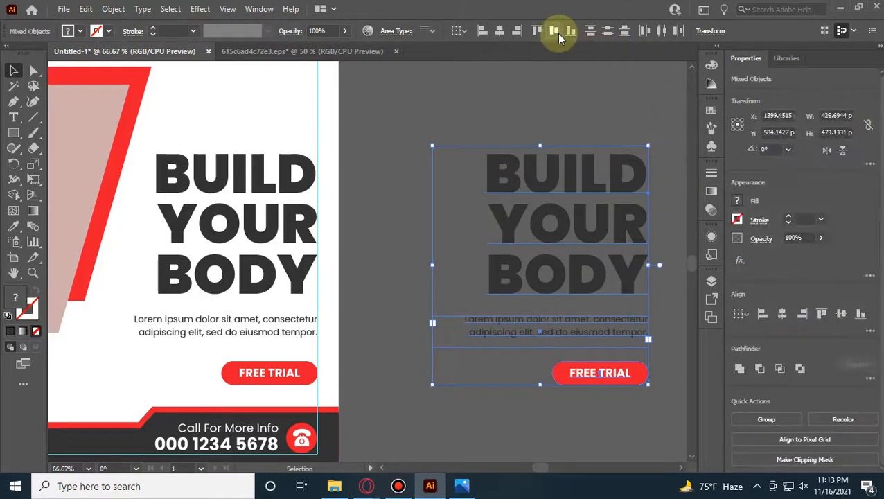
click(607, 31)
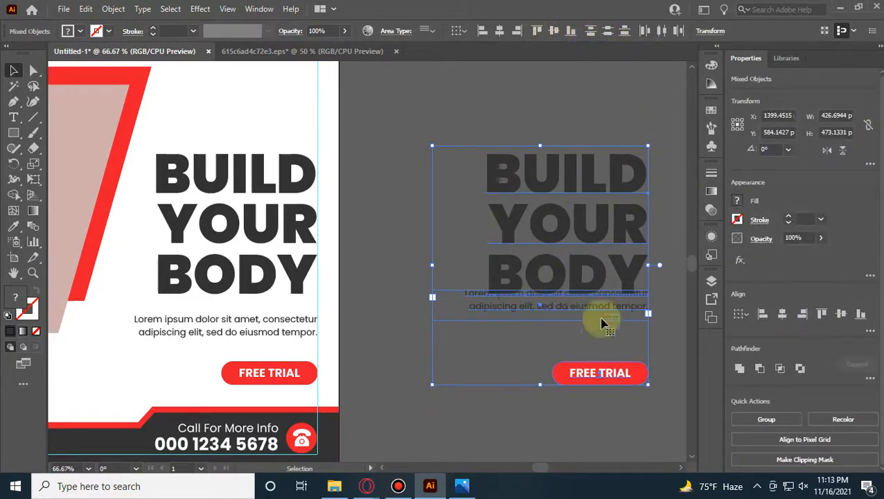
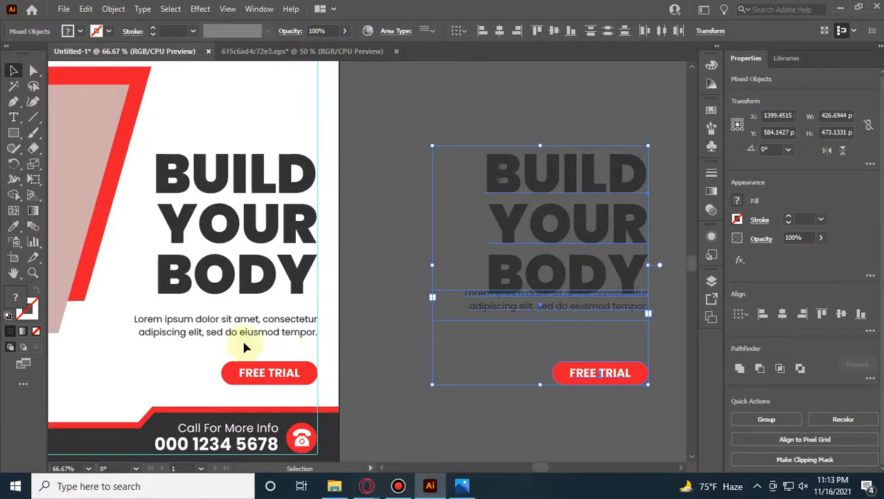
key(Delete)
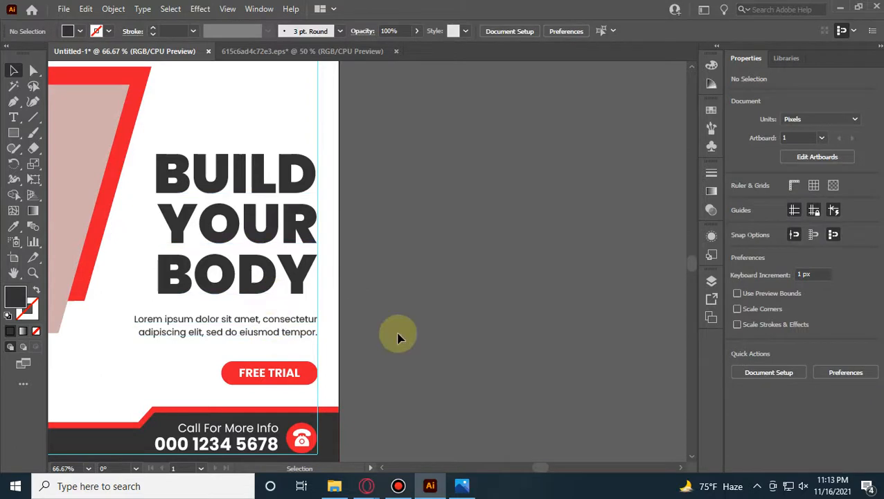
Step: Examine the whole post layout, checking the spacing around the logo, image frame, headline, tagline and footer
scroll(398, 337, down, 3)
scroll(263, 259, up, 2)
scroll(454, 256, down, 2)
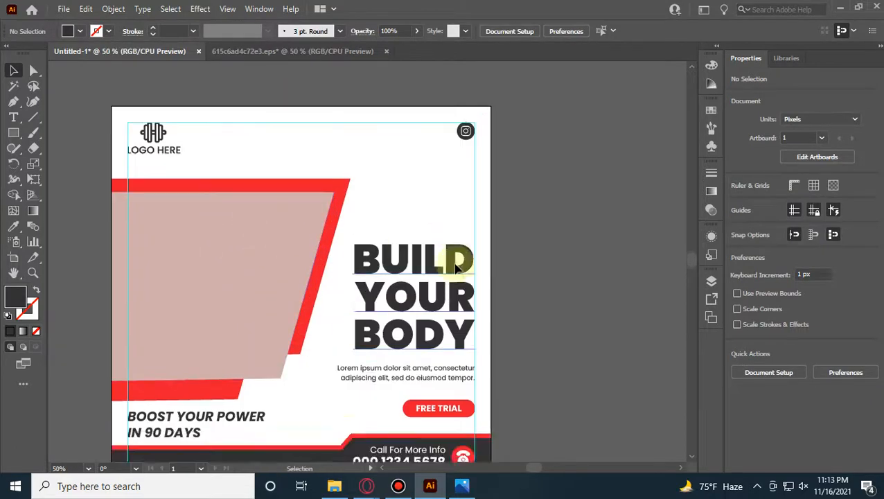
scroll(543, 325, down, 1)
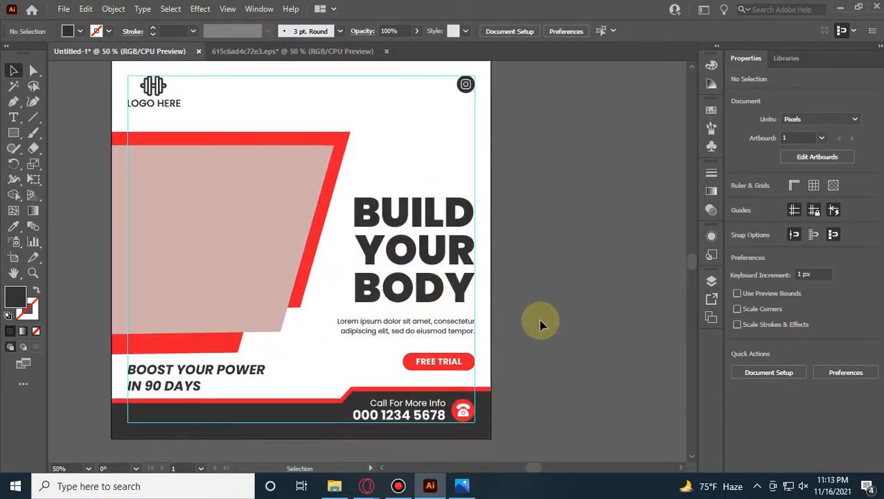
scroll(523, 312, down, 2)
scroll(523, 312, left, 4)
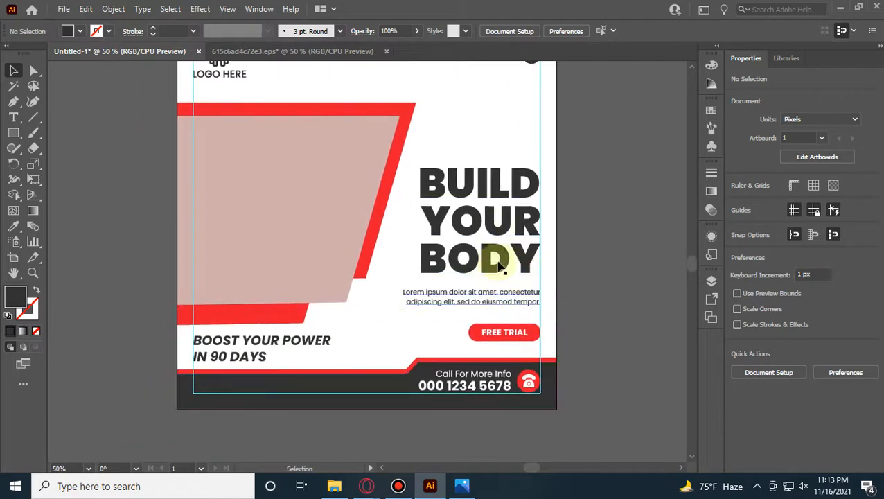
scroll(173, 366, up, 2)
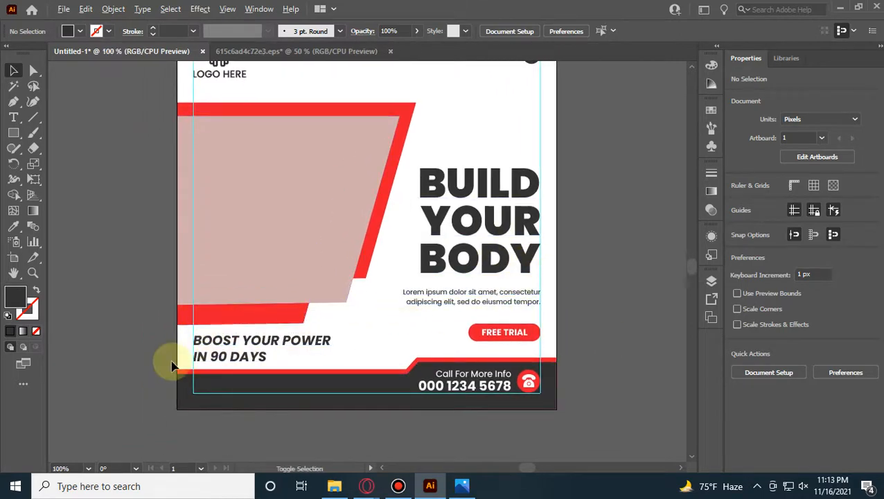
scroll(173, 366, up, 2)
scroll(460, 193, down, 1)
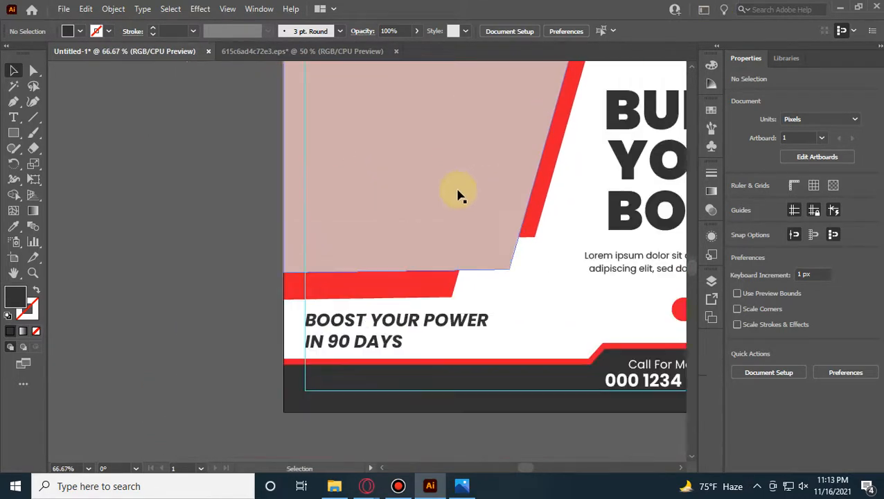
Step: Draw a dark spacer rectangle of about 82 x 60 px and fit it under the LOGO HERE text, flush with the margin guide
scroll(459, 196, up, 5)
scroll(460, 196, up, 1)
click(13, 132)
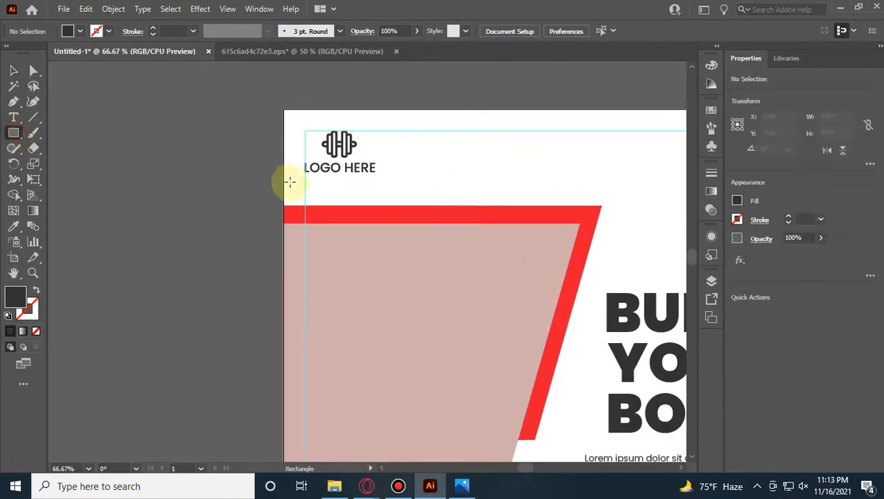
drag(306, 175, 345, 203)
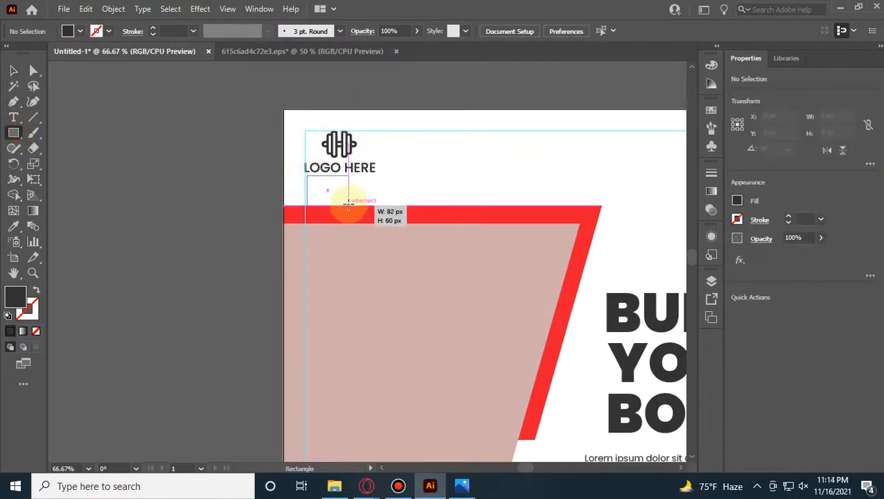
scroll(305, 191, up, 4)
drag(244, 222, 166, 266)
click(13, 70)
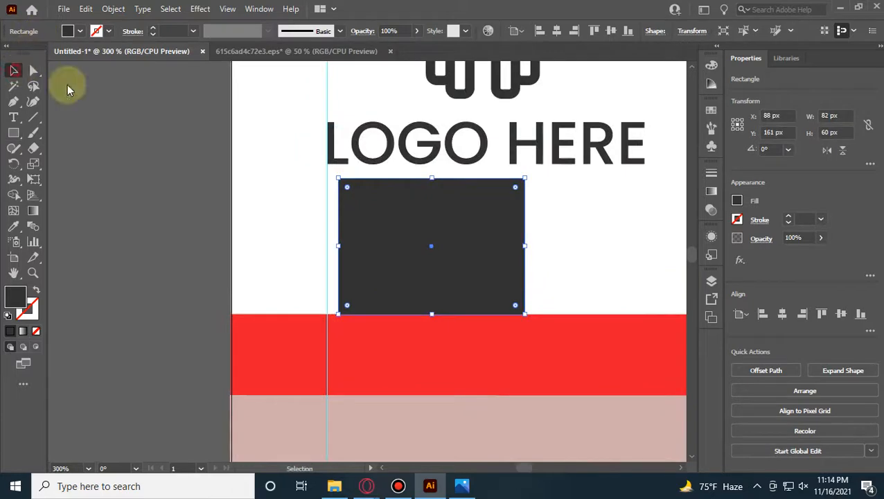
drag(421, 220, 412, 210)
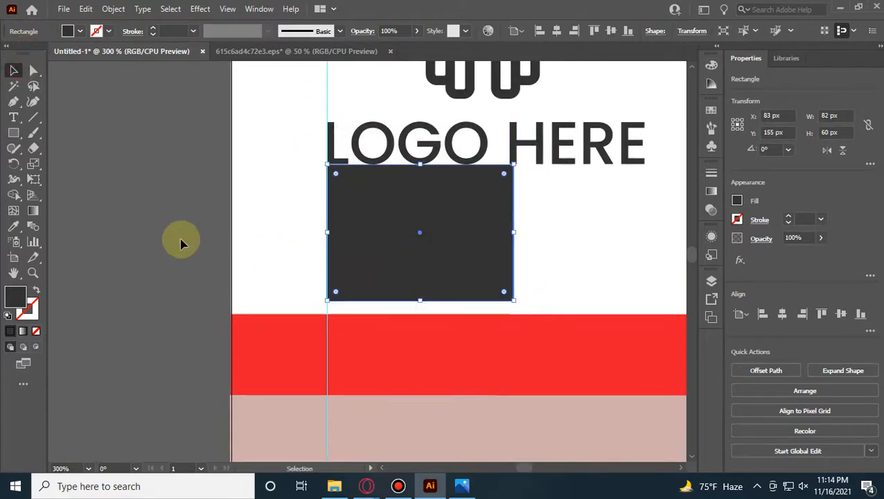
Step: Move the red frame shape up until its upper edge meets the spacer rectangle's lower edge
click(286, 300)
scroll(348, 319, down, 2)
drag(465, 336, 459, 307)
click(162, 270)
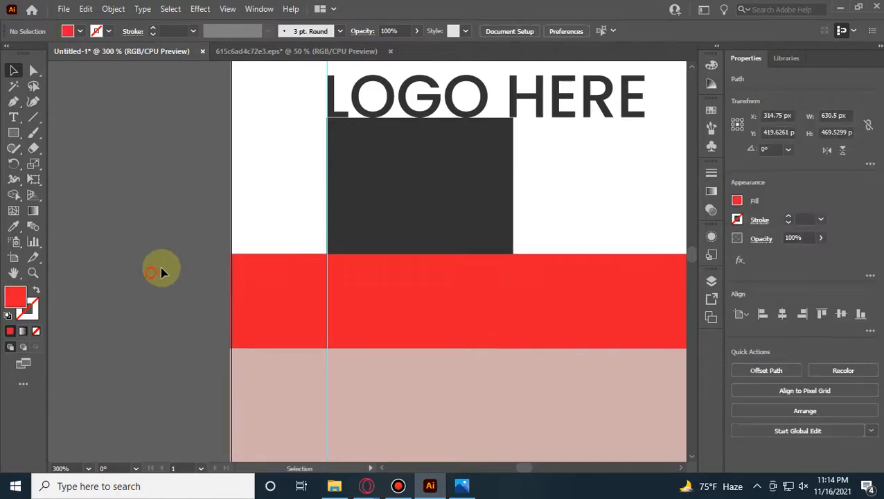
Step: Move the dark spacer rectangle down over the tagline, resting on the footer's red line at the margin guide
scroll(162, 269, down, 4)
drag(239, 258, 237, 404)
scroll(250, 371, down, 6)
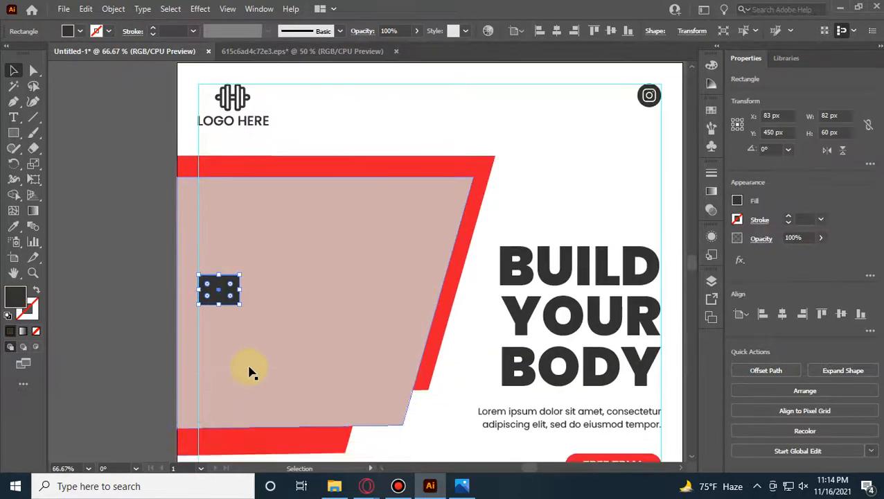
drag(224, 123, 217, 331)
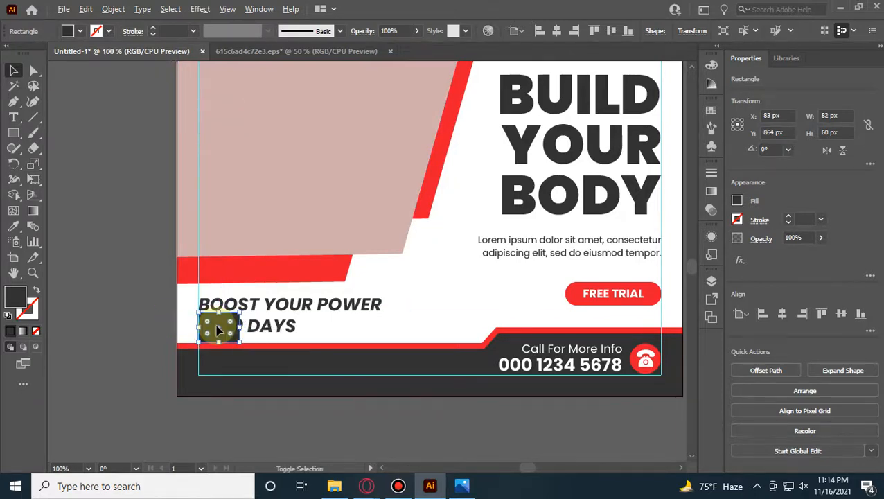
Step: Shift the lower red band up behind the pink image placeholder so that less of it shows above the tagline
scroll(217, 331, up, 1)
drag(264, 252, 266, 238)
click(112, 292)
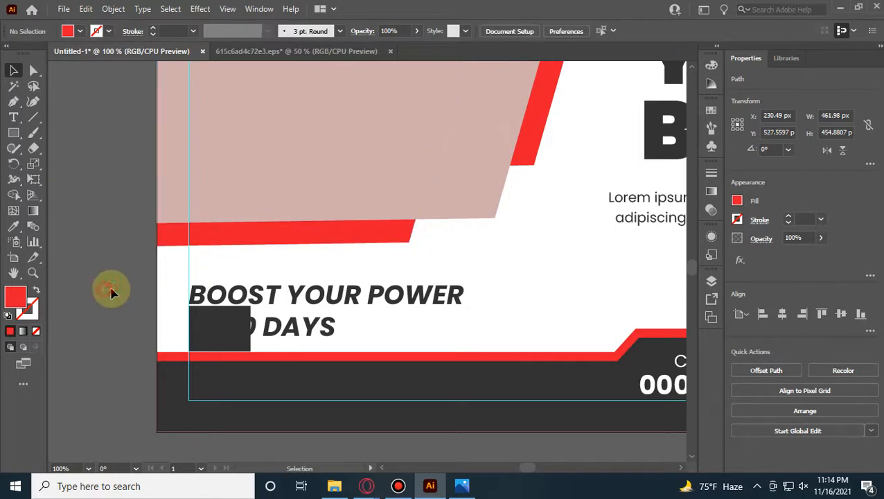
Step: Move the BOOST YOUR POWER IN 90 DAYS tagline up so its second line sits on the spacer rectangle
click(300, 297)
drag(305, 297, 305, 271)
click(130, 284)
Step: Set the dark spacer rectangle aside on the empty canvas and shift the tagline slightly down between the red band and footer
scroll(263, 340, down, 3)
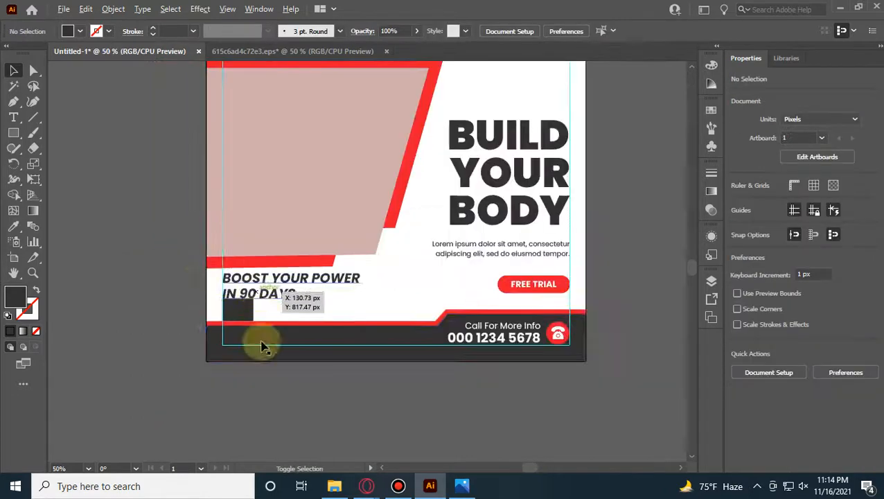
drag(251, 369, 128, 269)
click(128, 225)
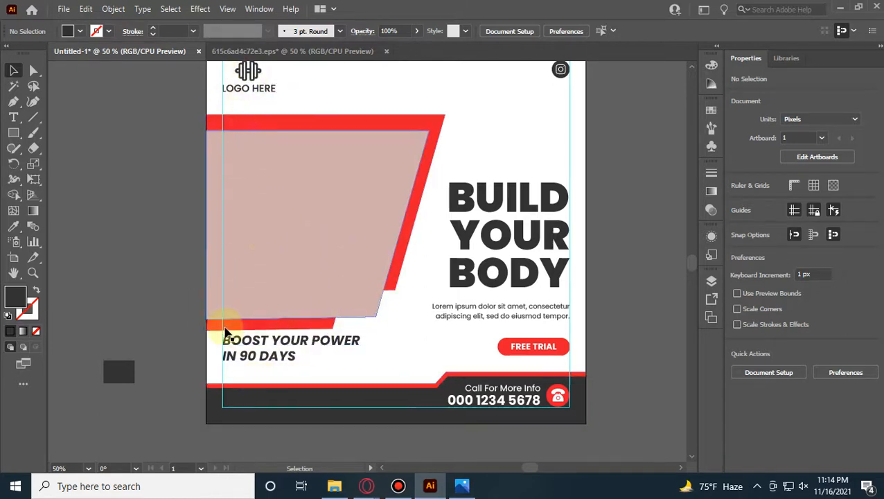
scroll(248, 384, up, 4)
drag(225, 344, 521, 286)
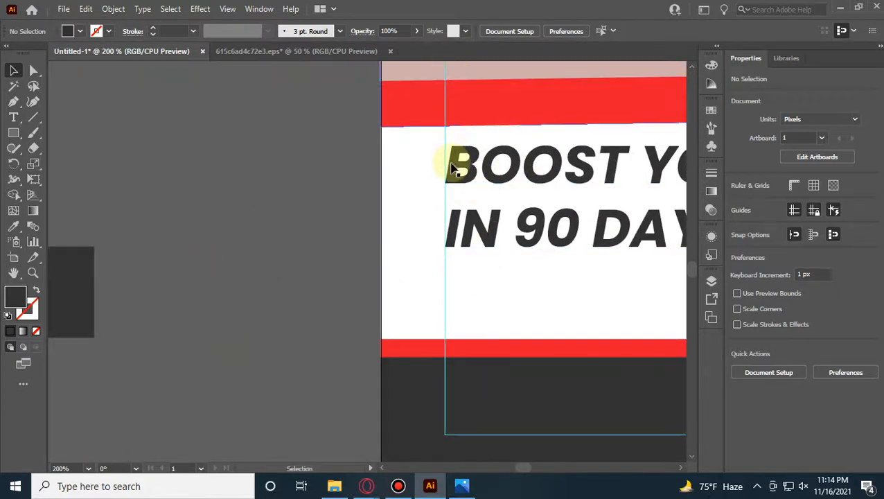
drag(503, 175, 502, 194)
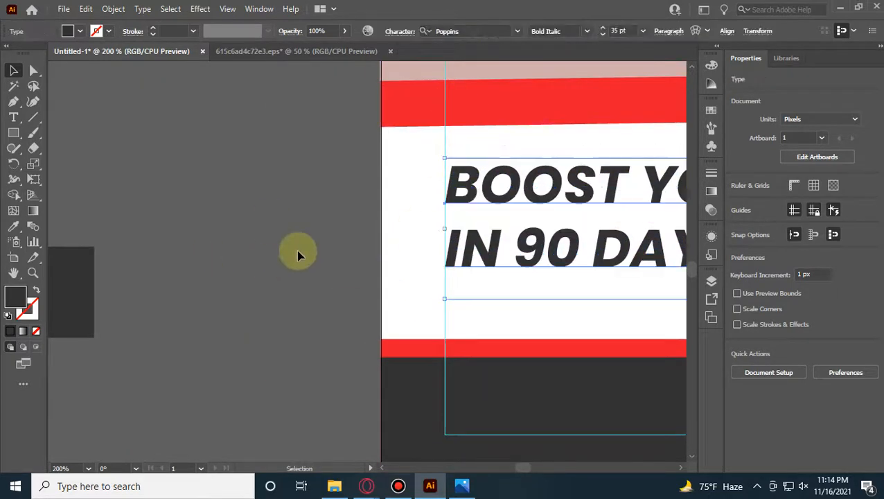
Step: Place the dark spacer between the red band and the tagline's first line, reducing its height to 30 px
drag(75, 309, 544, 191)
drag(504, 217, 448, 355)
scroll(506, 168, up, 3)
drag(455, 264, 455, 267)
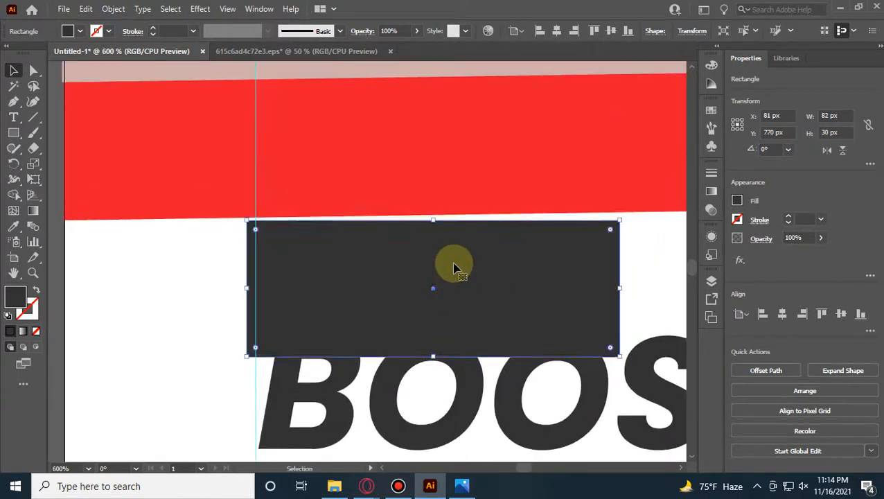
Step: Turn off Snap to Pixel and fit the spacer's corner to the margin guide and the red band's lower edge
scroll(208, 235, up, 5)
mouse_move(437, 200)
mouse_down()
mouse_move(435, 179)
mouse_move(425, 200)
mouse_move(424, 169)
mouse_move(339, 200)
mouse_move(456, 181)
mouse_move(447, 186)
mouse_up()
click(234, 9)
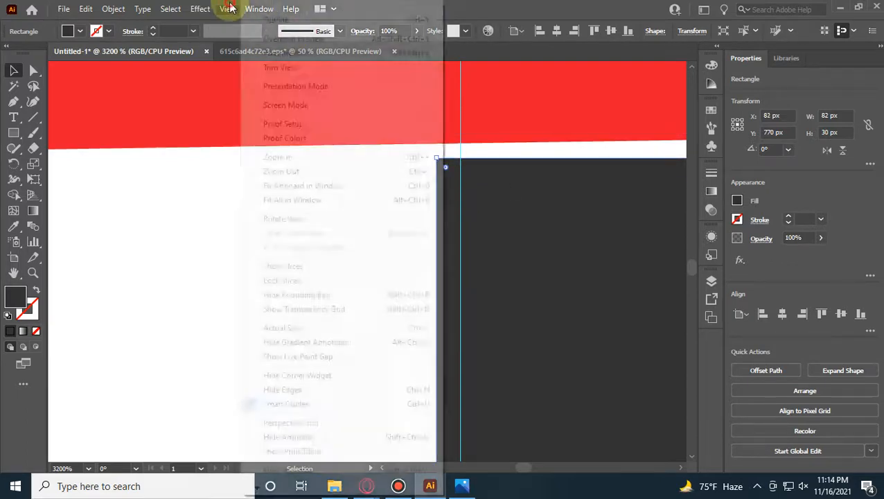
mouse_move(255, 489)
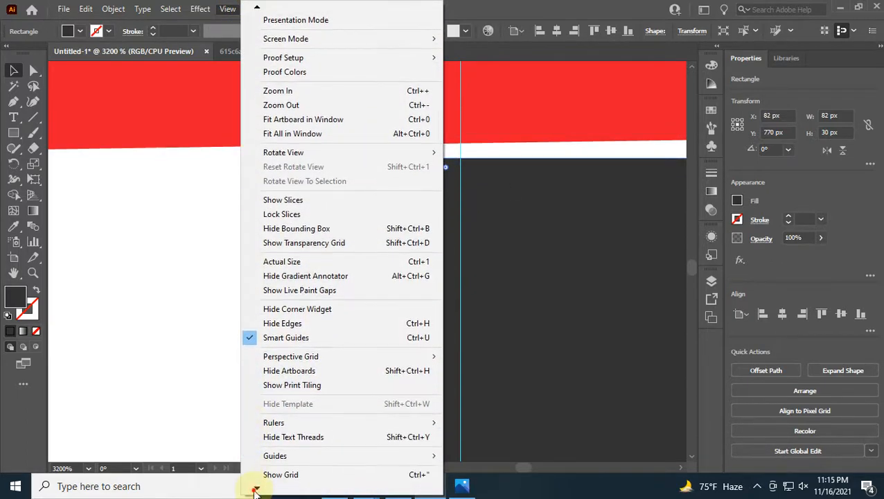
click(257, 490)
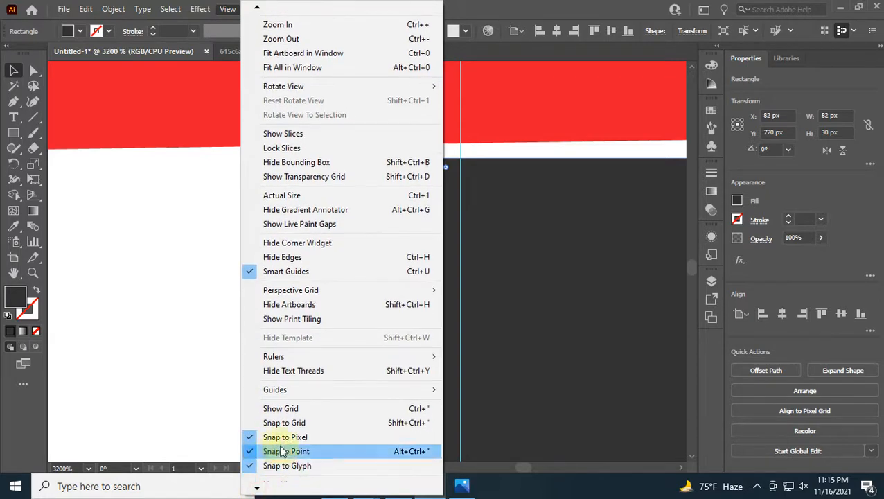
click(260, 439)
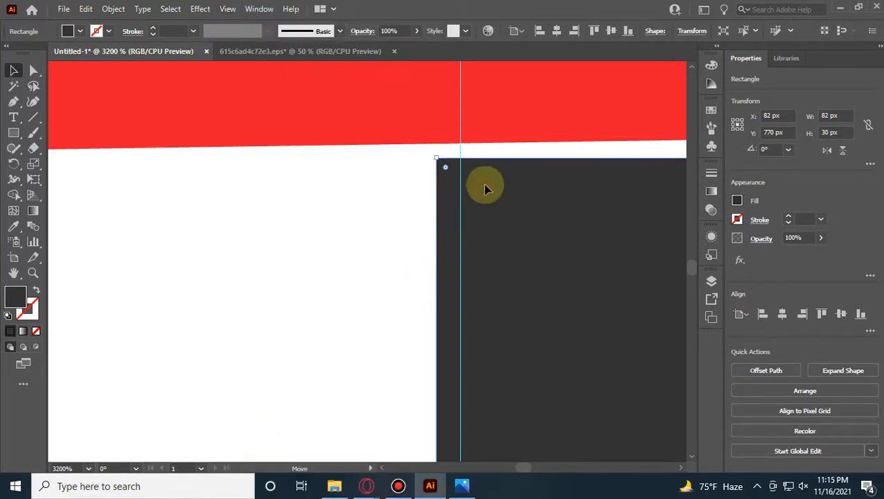
drag(485, 189, 505, 179)
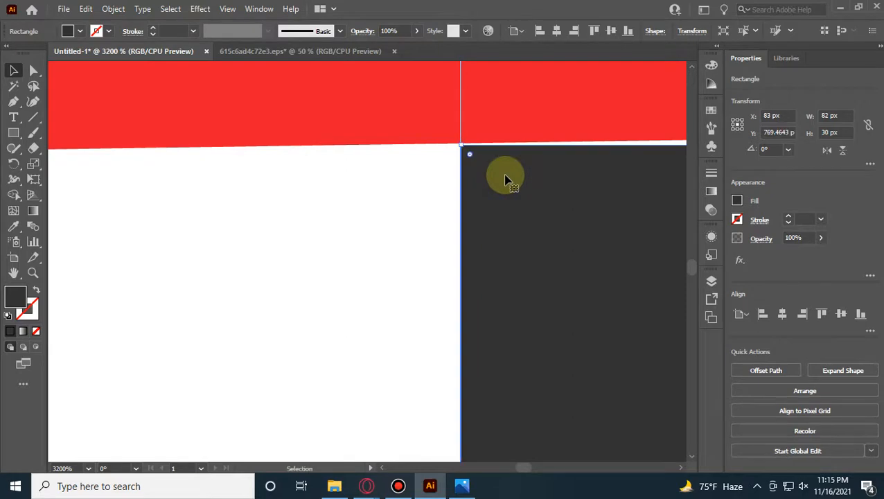
Step: Shift the tagline down so the top of BOOST YOUR POWER meets the spacer rectangle's lower edge
scroll(505, 179, down, 5)
drag(536, 259, 385, 189)
scroll(374, 291, down, 1)
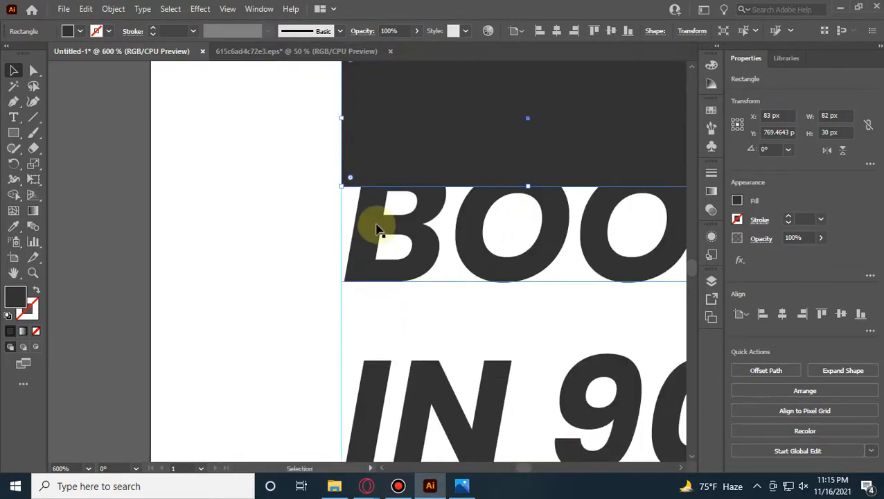
drag(376, 226, 288, 223)
click(198, 196)
Step: Move the spacer rectangle below IN 90 DAYS, resting on the footer's red line, to compare the gap there
scroll(375, 139, down, 1)
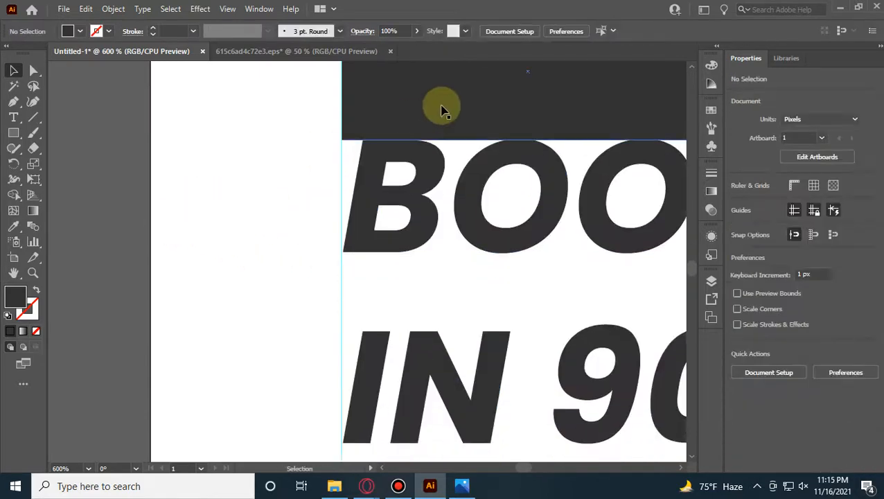
drag(441, 104, 450, 431)
scroll(470, 342, down, 4)
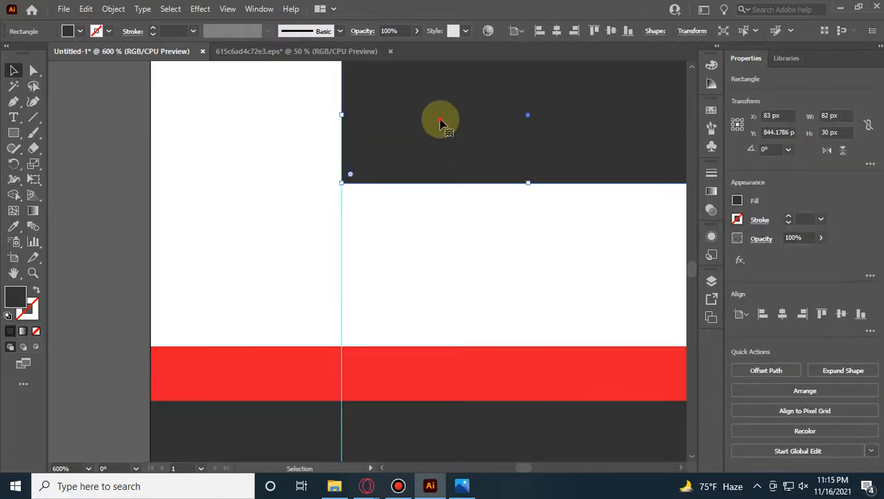
drag(442, 124, 407, 288)
scroll(393, 201, up, 2)
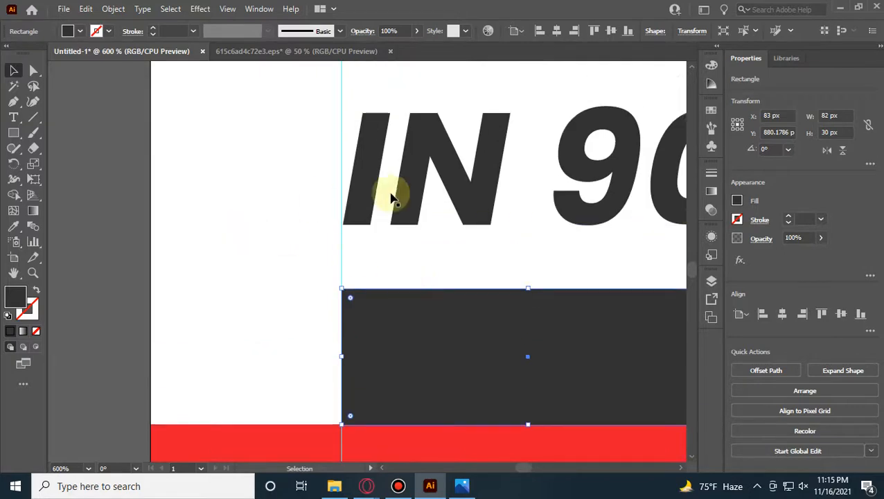
scroll(414, 215, down, 3)
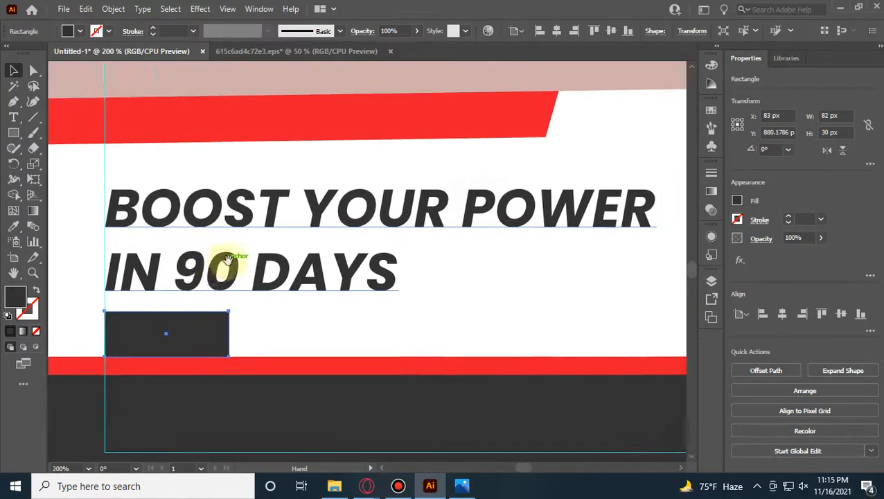
Step: Nudge the tagline down 2 px and stretch the spacer rectangle's upper edge to the IN 90 DAYS baseline, about 41 px high
scroll(261, 280, down, 3)
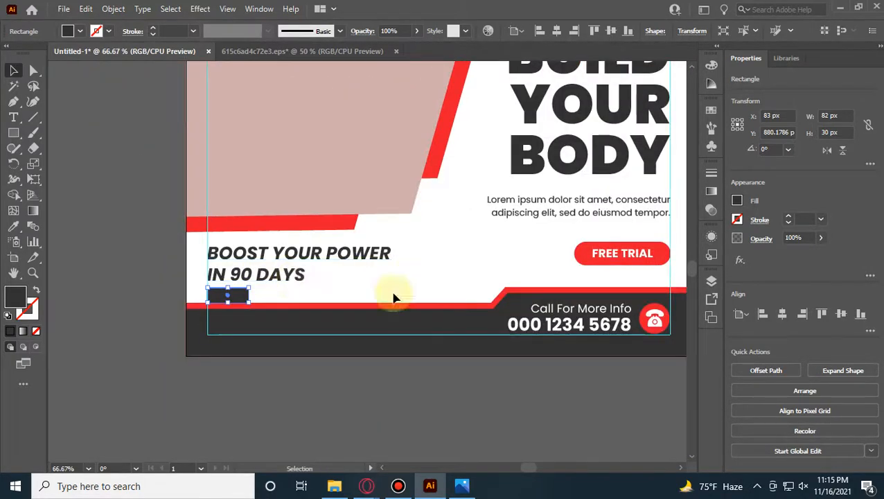
click(295, 276)
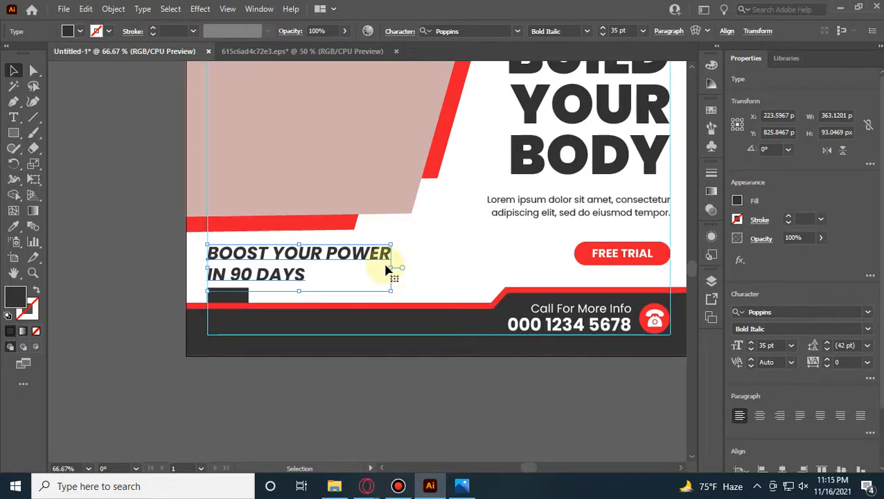
scroll(188, 284, up, 4)
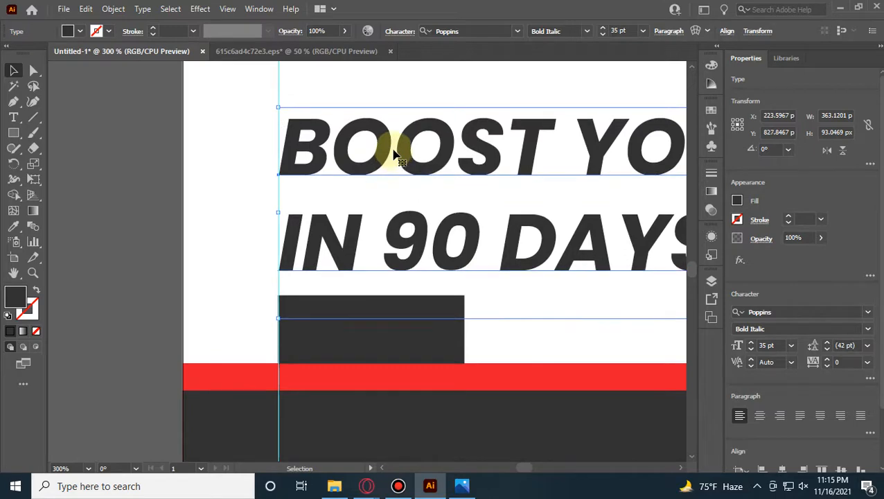
click(168, 218)
click(395, 315)
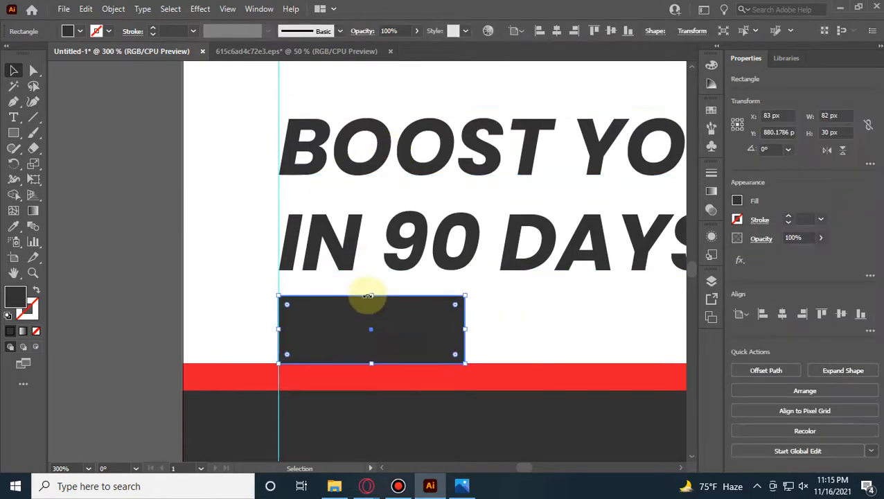
drag(371, 295, 373, 271)
Step: Move the spacer rectangle above the tagline, fitting its upper corner to the margin guide and the red band's lower edge
scroll(374, 270, down, 4)
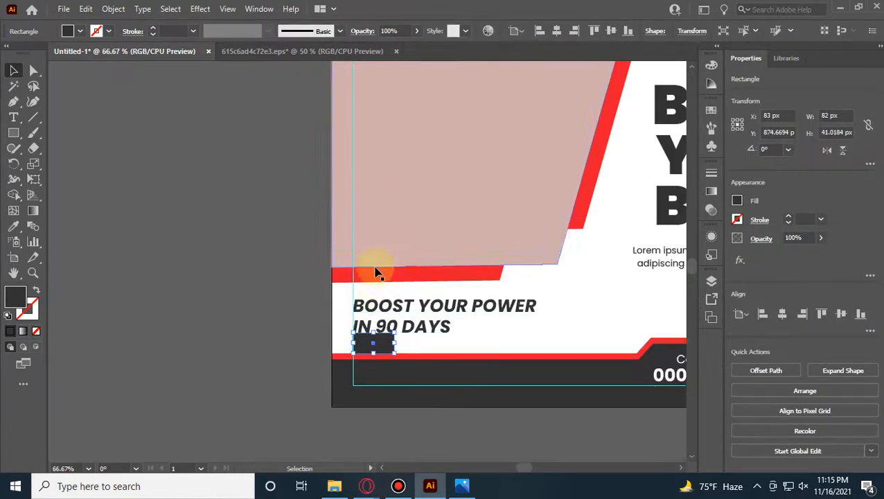
drag(370, 338, 393, 294)
scroll(393, 295, up, 6)
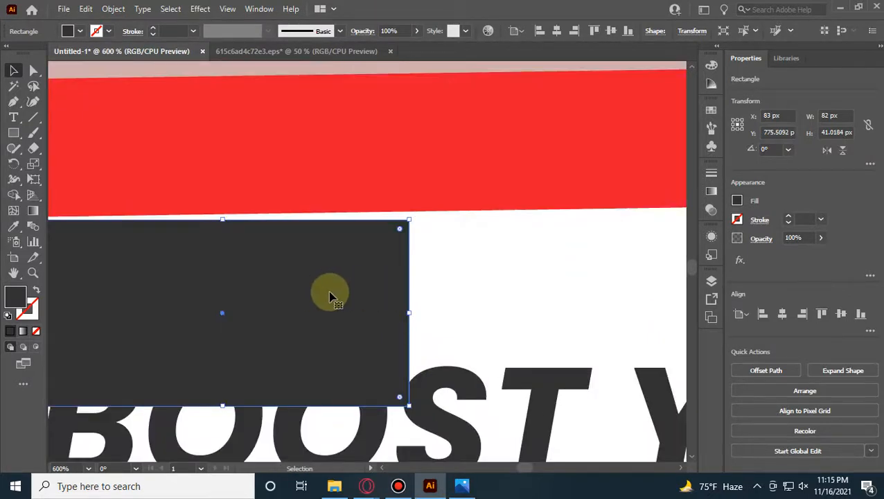
drag(330, 296, 627, 303)
key(space)
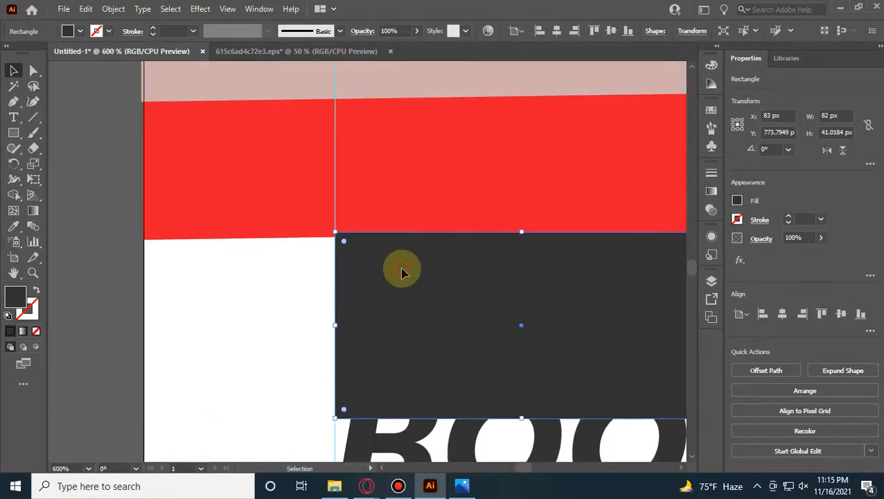
drag(402, 272, 403, 277)
scroll(402, 277, down, 5)
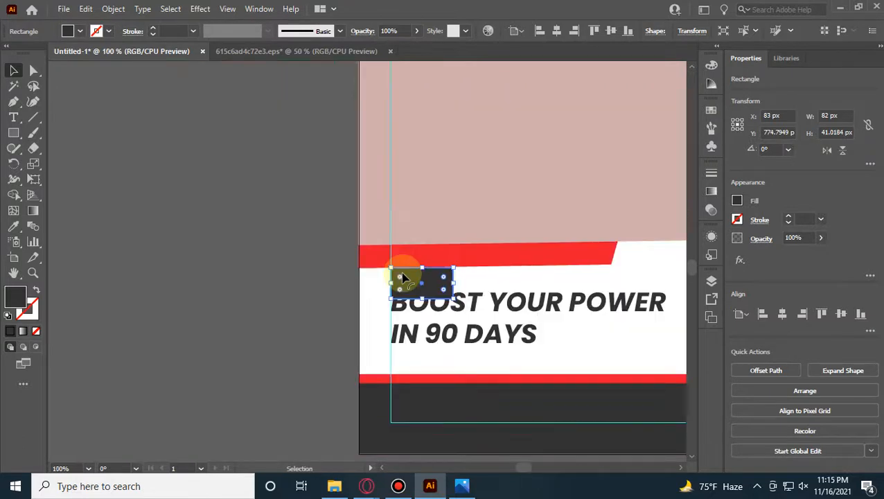
Step: Nudge the tagline down about 5 px toward the spacer rectangle's lower edge
click(307, 345)
click(499, 311)
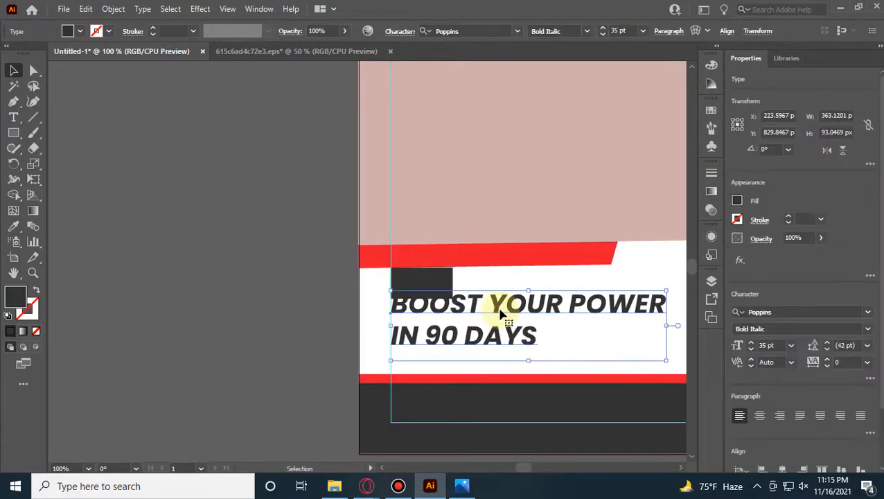
key(Down)
key(Down)
key(Down)
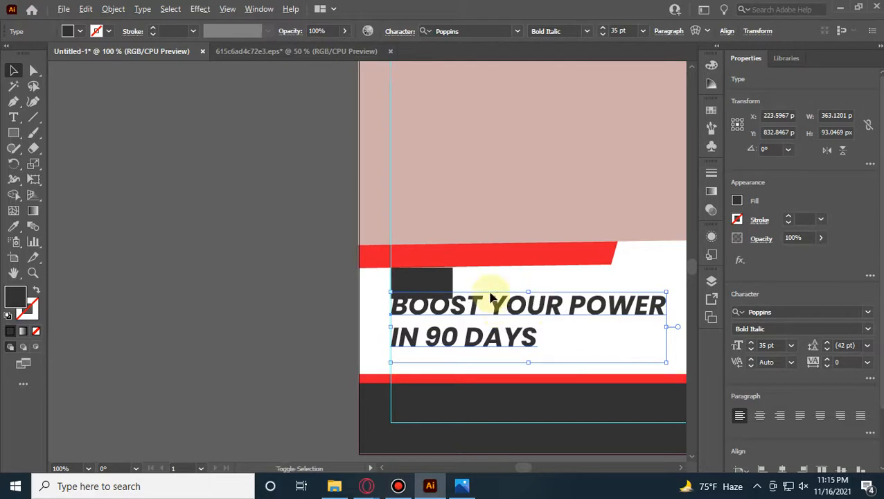
Step: Shrink the spacer rectangle to the gap above BOOST YOUR POWER as a spacing check, and delete it
scroll(489, 298, up, 3)
click(296, 262)
drag(286, 310, 286, 300)
click(103, 267)
scroll(103, 267, down, 3)
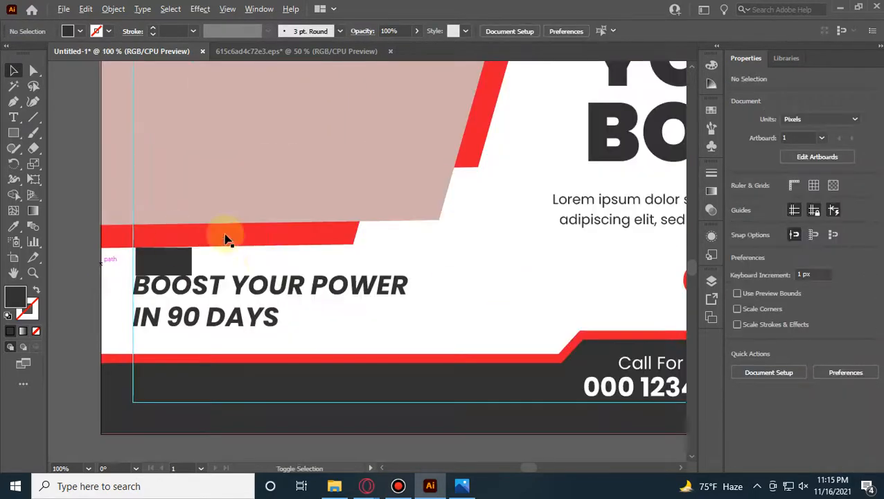
click(166, 257)
key(Delete)
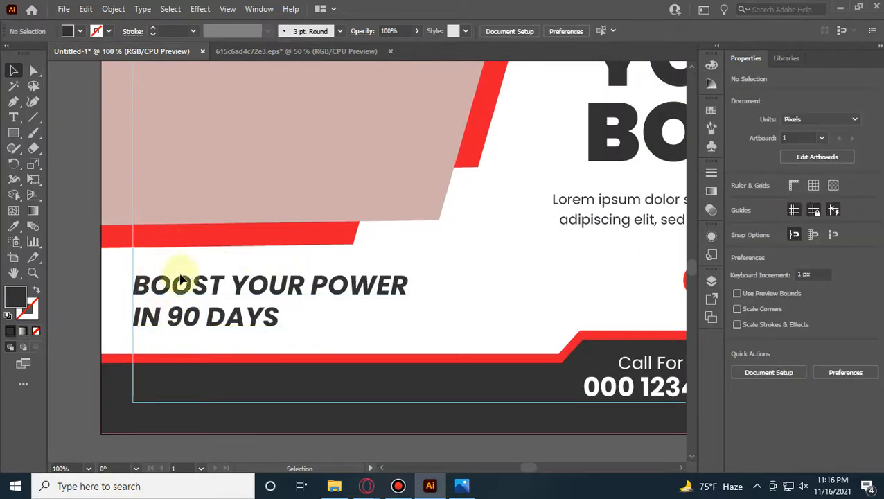
Step: Review the spacing of the whole post from the logo and image frame down to the contact footer
scroll(277, 231, down, 4)
scroll(314, 221, up, 2)
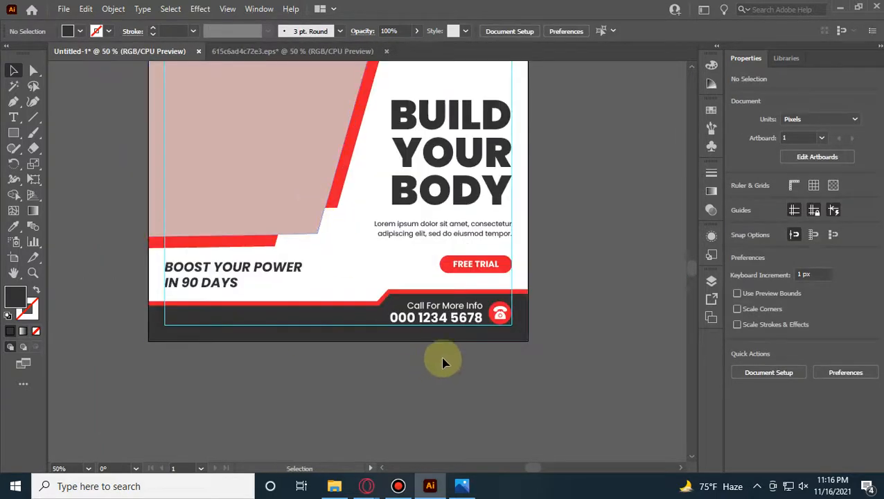
scroll(444, 359, up, 1)
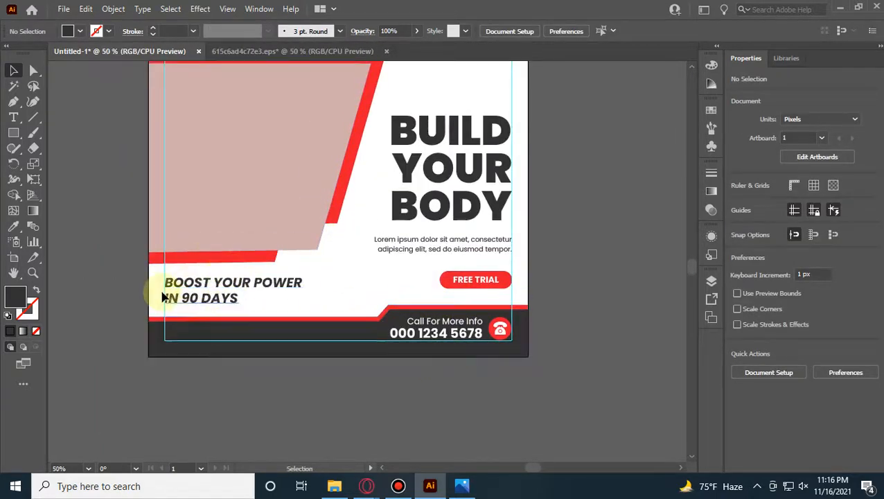
scroll(355, 177, up, 2)
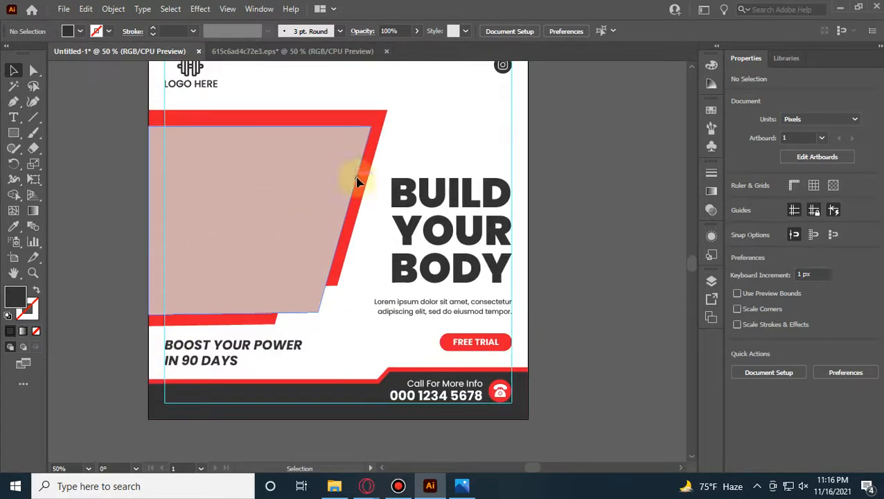
scroll(346, 299, up, 2)
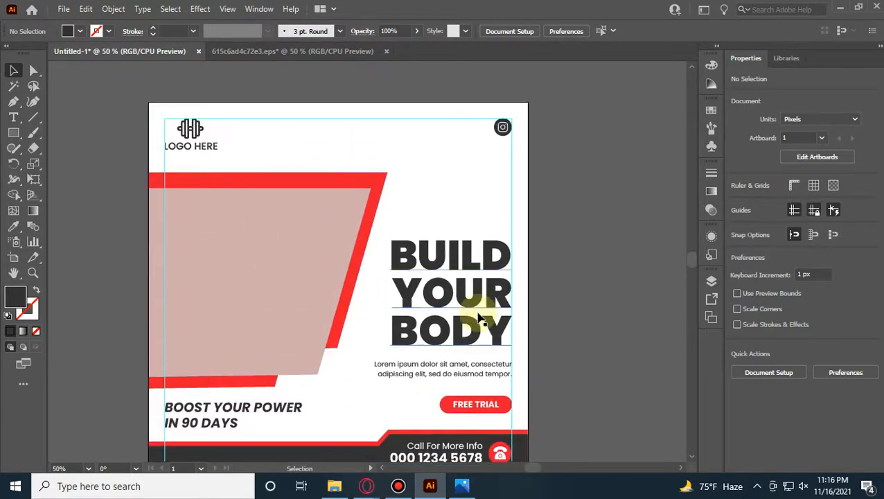
scroll(489, 319, down, 2)
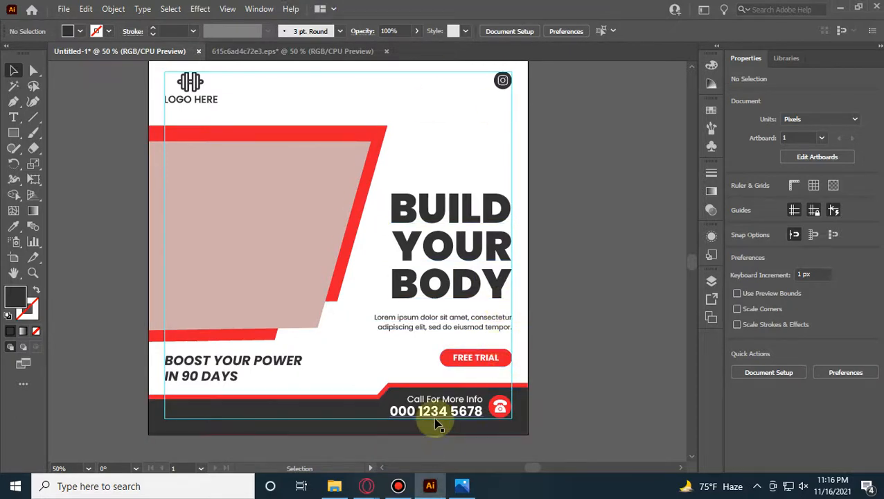
scroll(537, 234, up, 2)
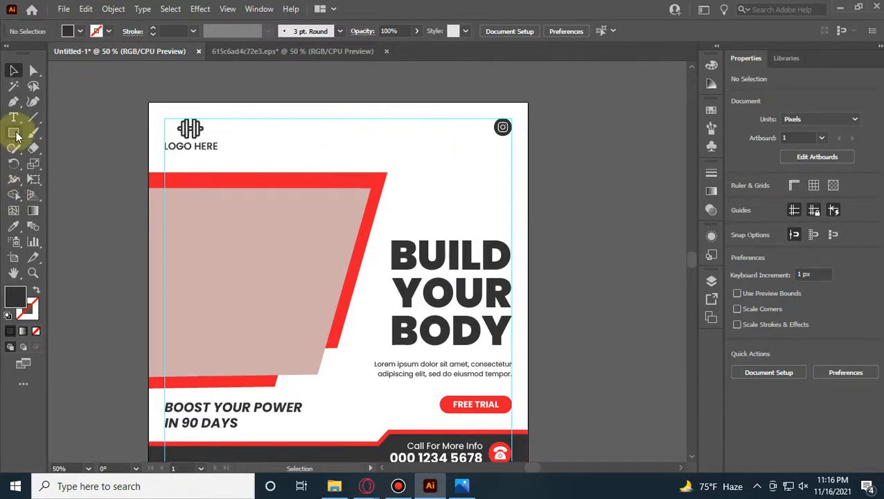
Step: Draw a dark grey circle about 15 px wide on the empty canvas beside the artboard and copy it horizontally, spanning 200 px
mouse_move(14, 133)
mouse_down()
mouse_move(47, 163)
mouse_move(312, 137)
mouse_up()
mouse_move(194, 178)
mouse_down()
mouse_move(223, 190)
mouse_move(194, 181)
mouse_up()
click(14, 70)
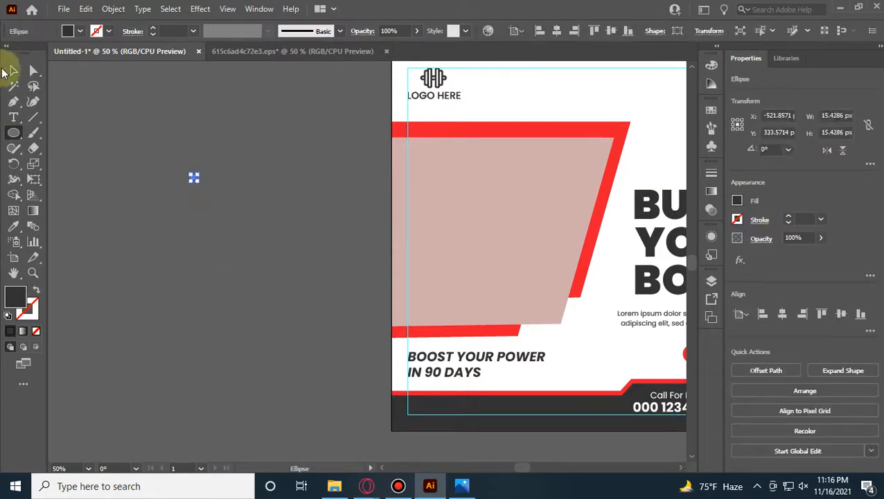
scroll(158, 133, up, 3)
drag(265, 268, 474, 267)
Step: Make a blend between the two dark grey circles
drag(243, 233, 533, 350)
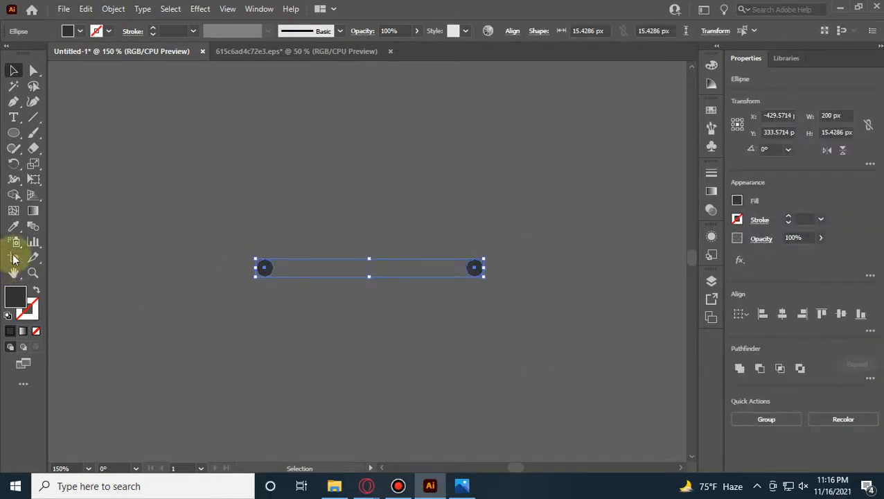
click(113, 8)
mouse_move(182, 370)
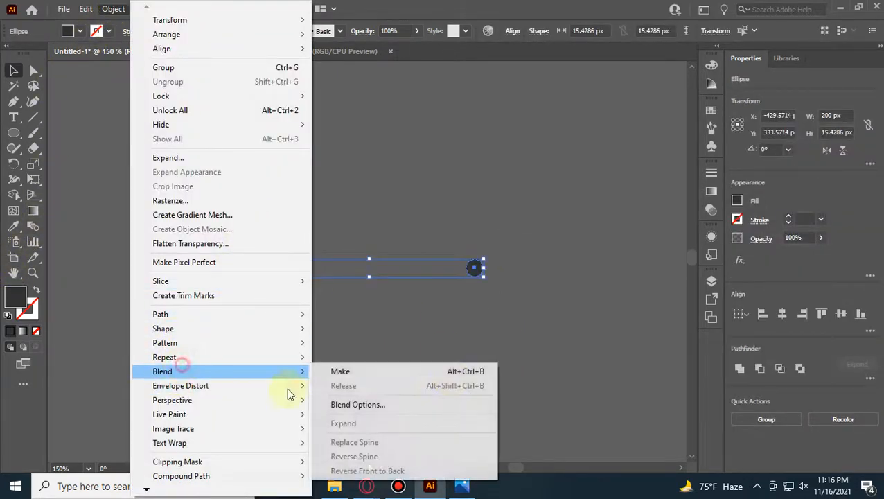
click(442, 375)
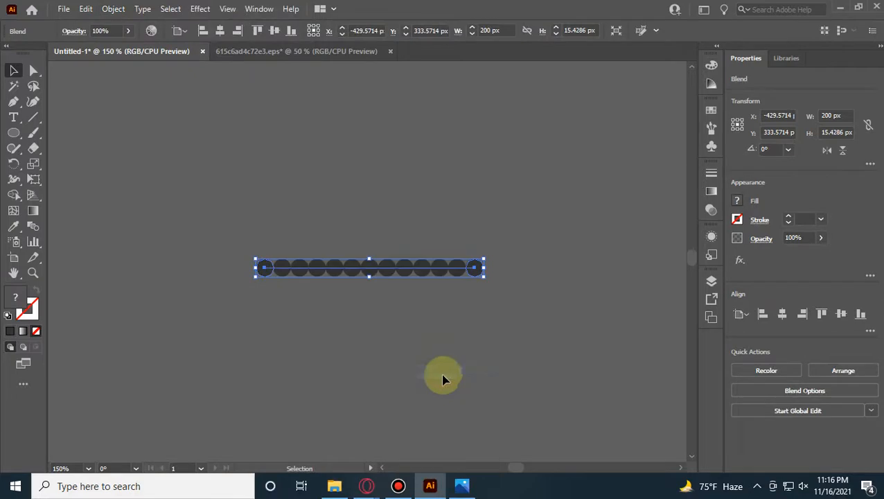
Step: Try to set the blend spacing to Specified Steps with 5 steps
double_click(33, 241)
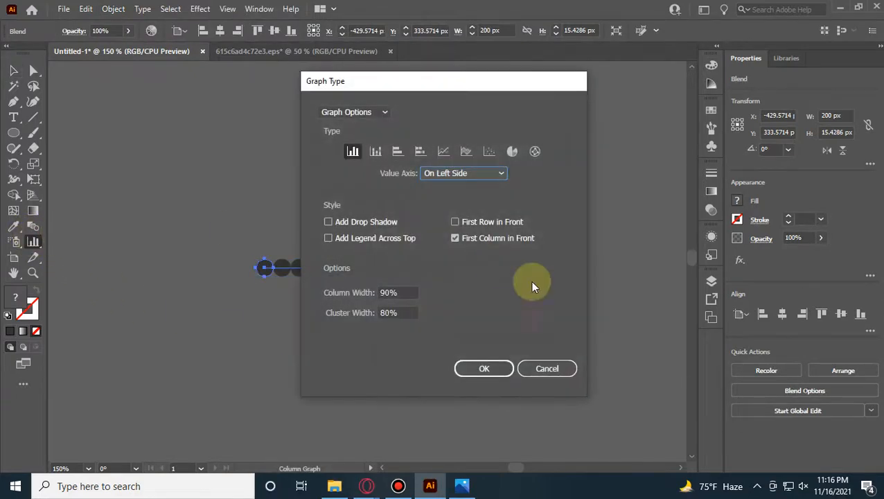
click(548, 367)
double_click(34, 226)
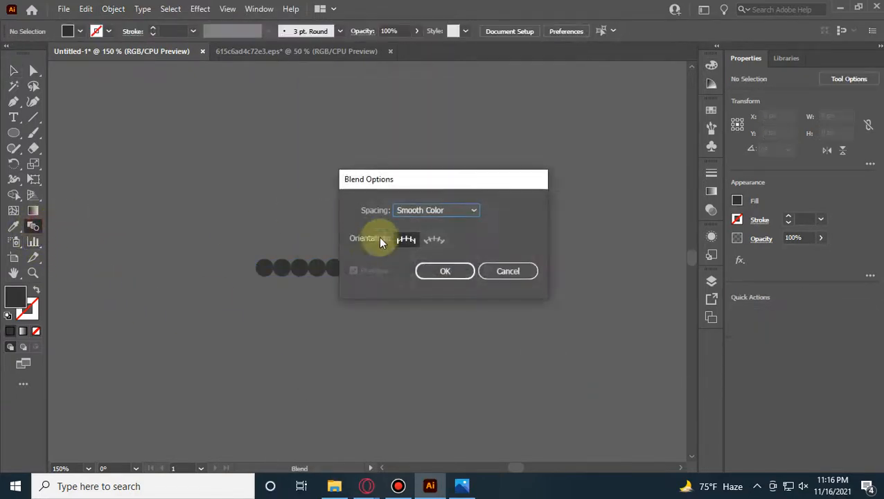
click(444, 216)
click(447, 236)
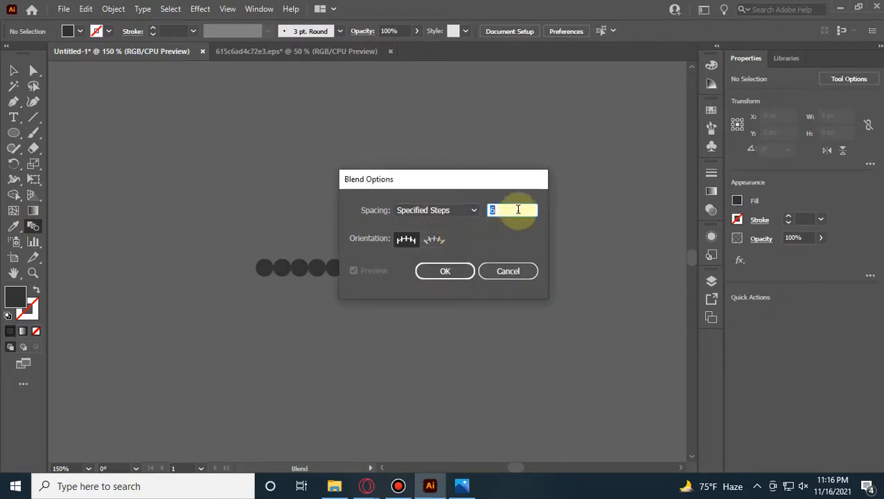
drag(514, 180, 679, 153)
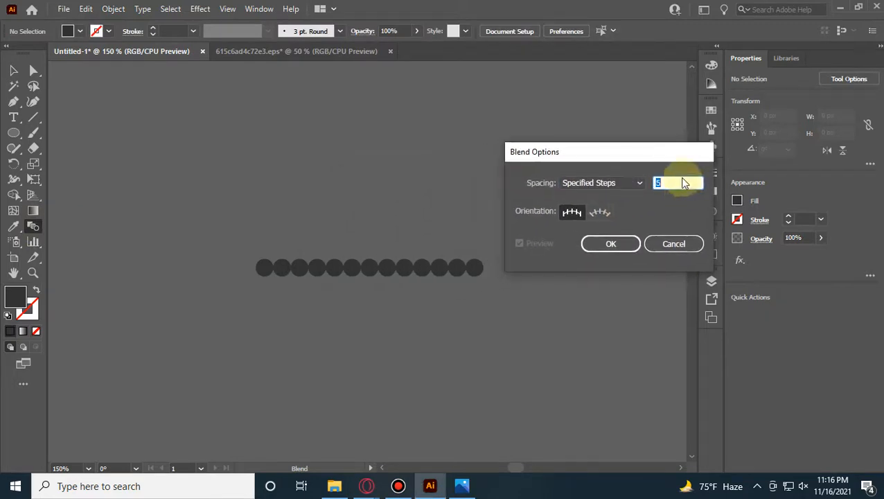
click(608, 244)
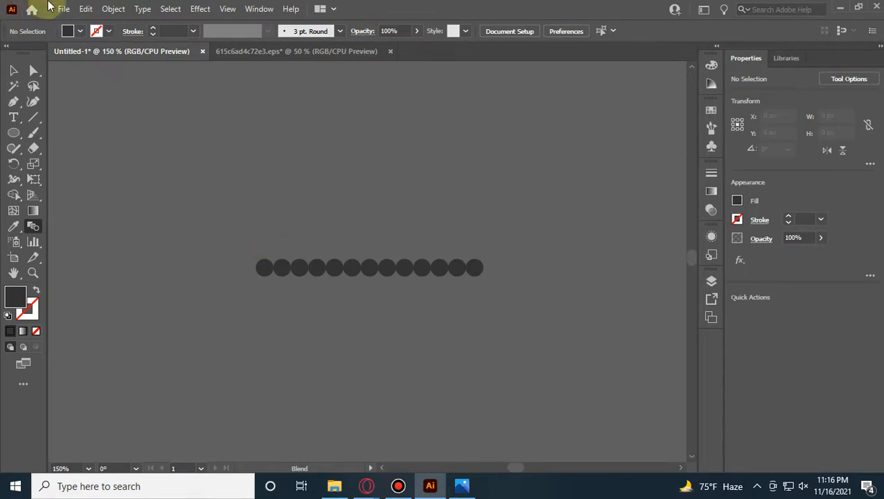
Step: Set the circle blend's spacing to Specified Steps with 6 steps
click(21, 71)
drag(172, 179, 357, 329)
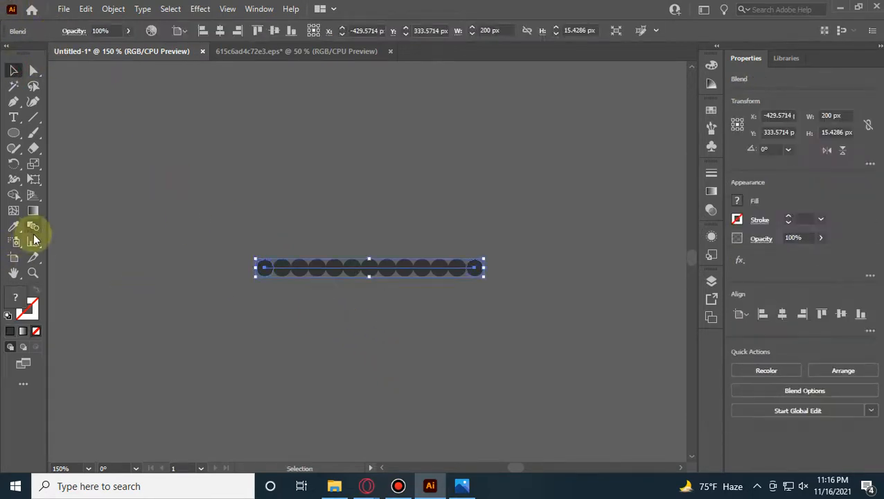
double_click(32, 228)
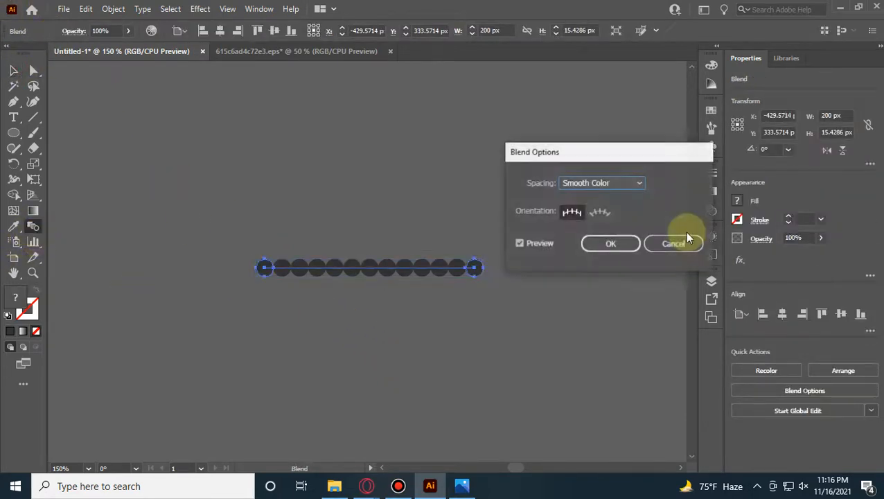
click(610, 184)
click(616, 210)
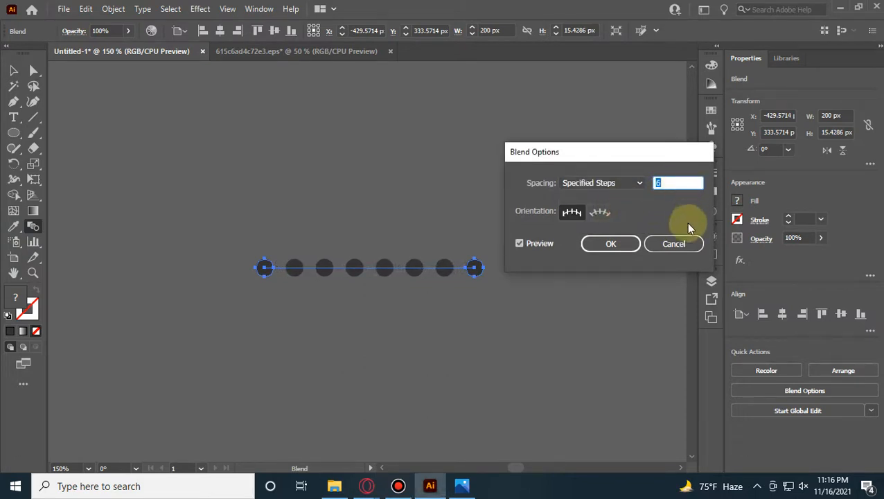
click(620, 249)
click(13, 70)
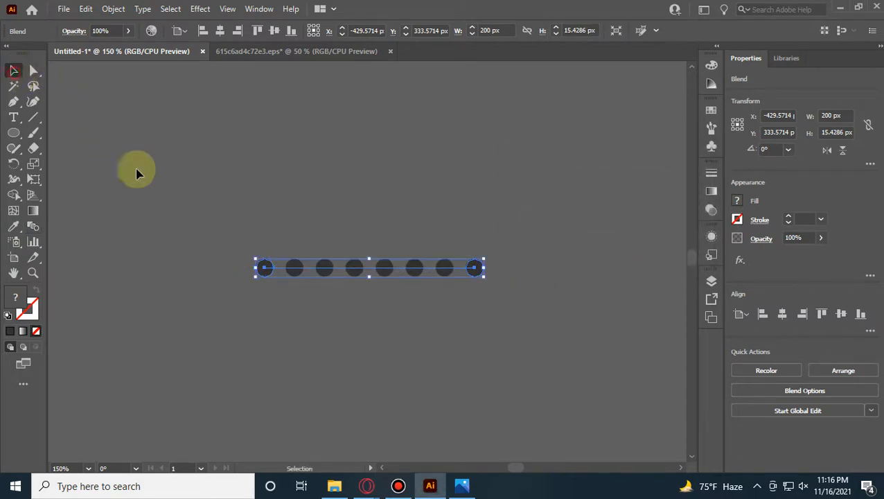
Step: Duplicate the dot row downward twice at about 22 px spacing, and place a copy of the three-row grid above it
drag(329, 270, 328, 294)
key(ctrl+d)
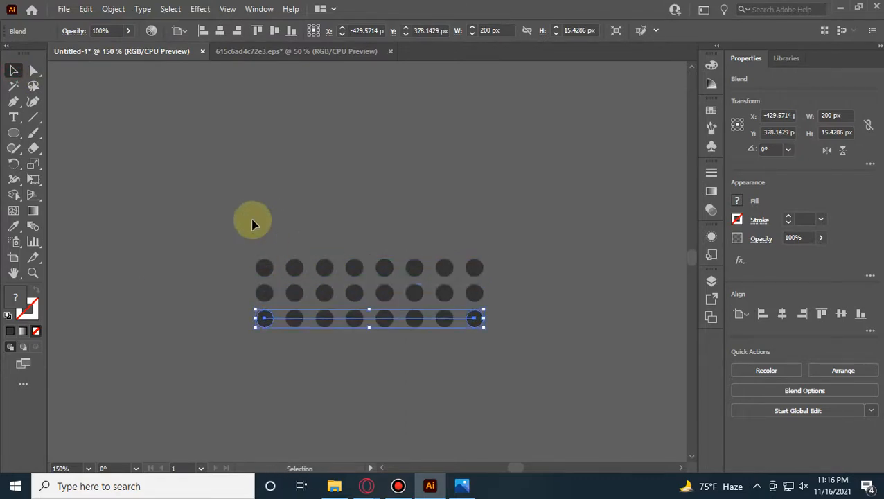
drag(246, 212, 407, 332)
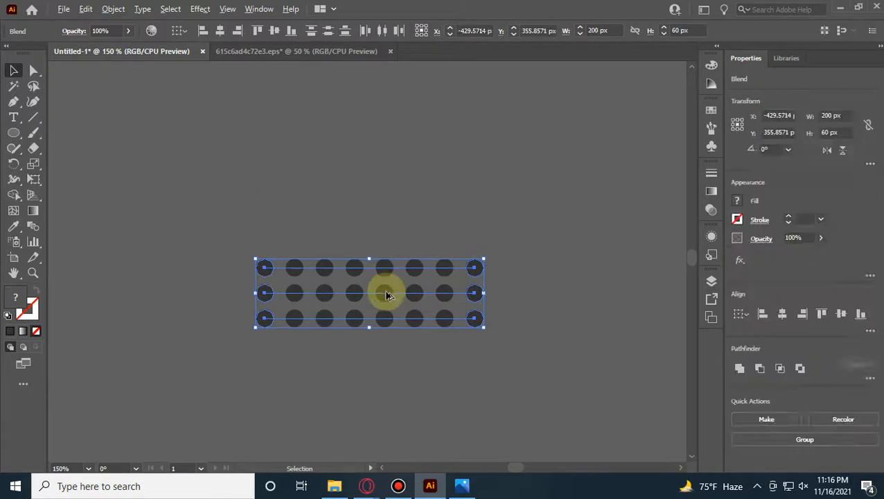
drag(387, 293, 406, 164)
Step: Expand the copied three-row dot grid into plain shapes with Object and Fill enabled
right_click(406, 163)
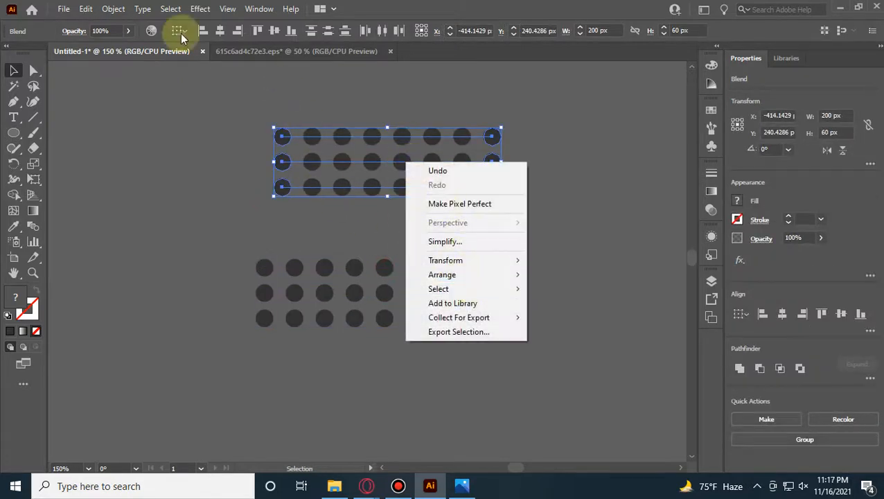
click(113, 9)
click(197, 158)
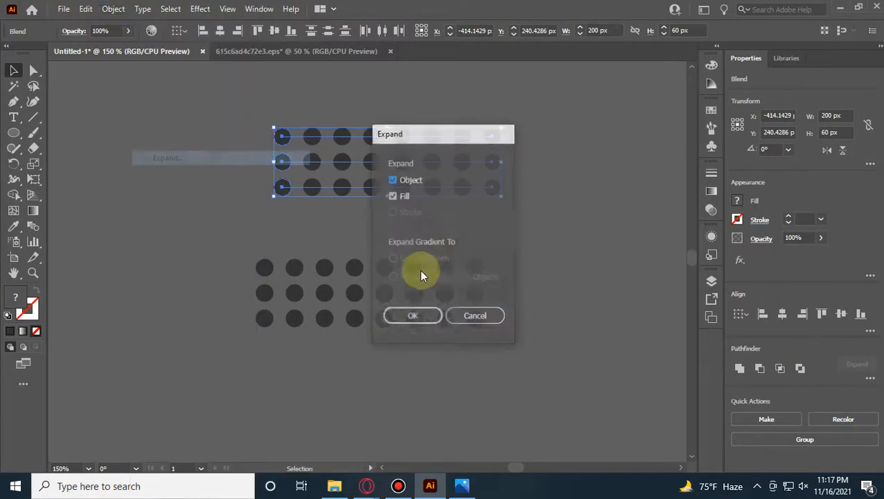
click(412, 318)
scroll(451, 253, down, 3)
scroll(487, 233, up, 2)
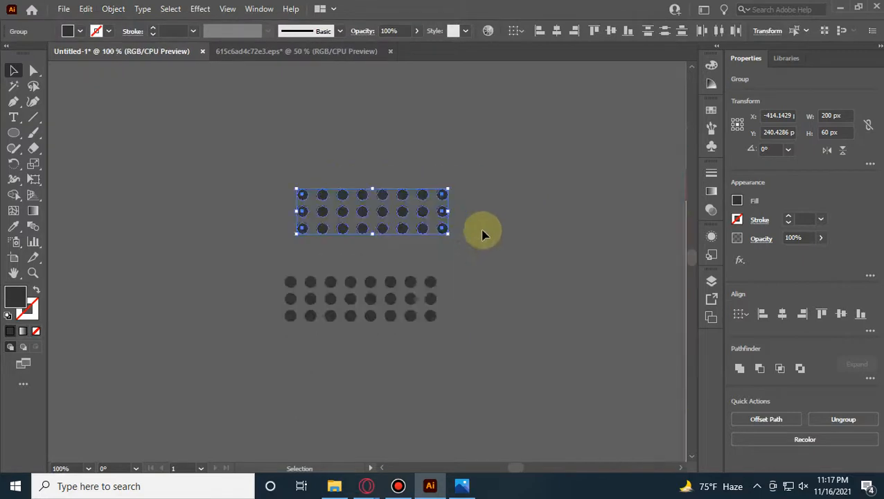
Step: Create a new art brush from the expanded dot grid, keeping the default brush options
drag(499, 237, 349, 317)
click(711, 128)
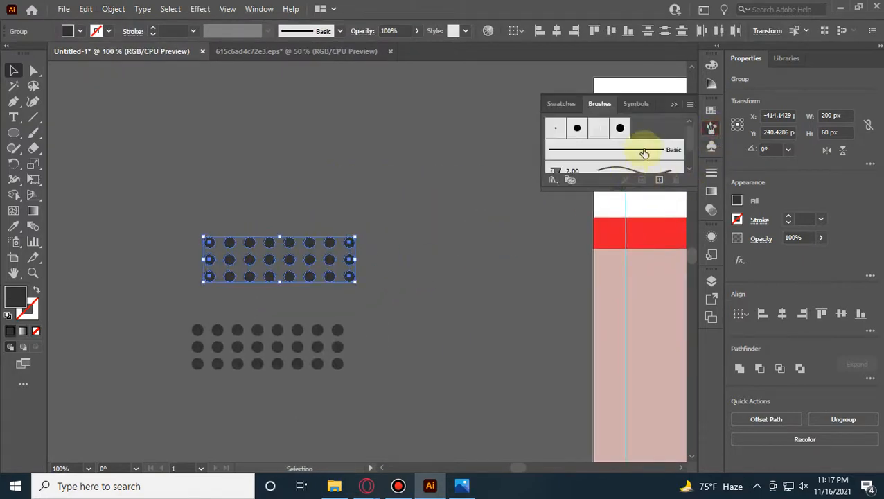
scroll(662, 163, down, 2)
click(659, 180)
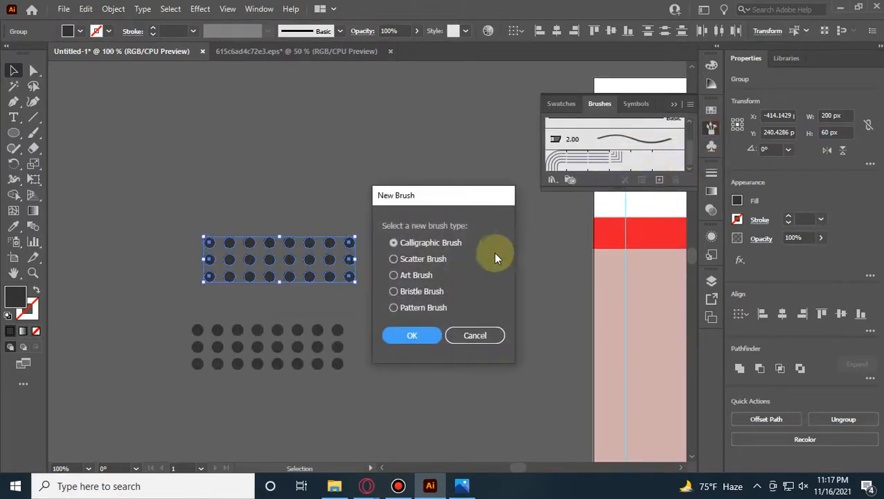
click(410, 277)
click(420, 336)
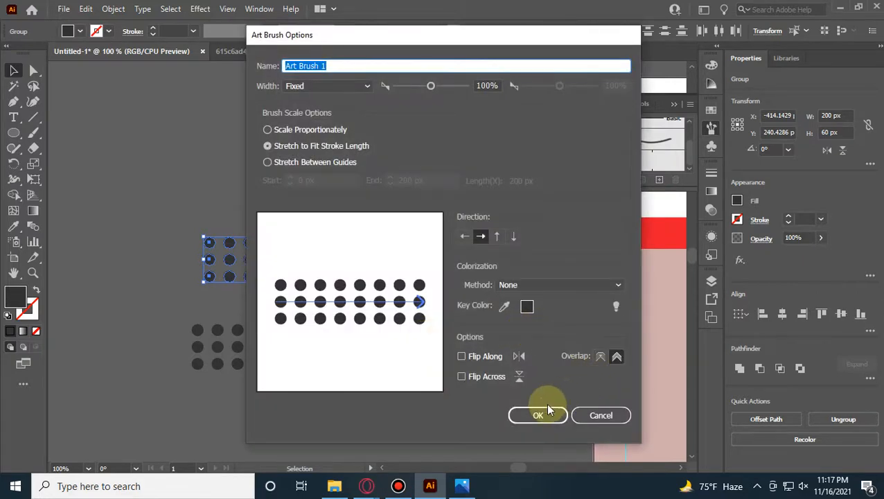
click(547, 409)
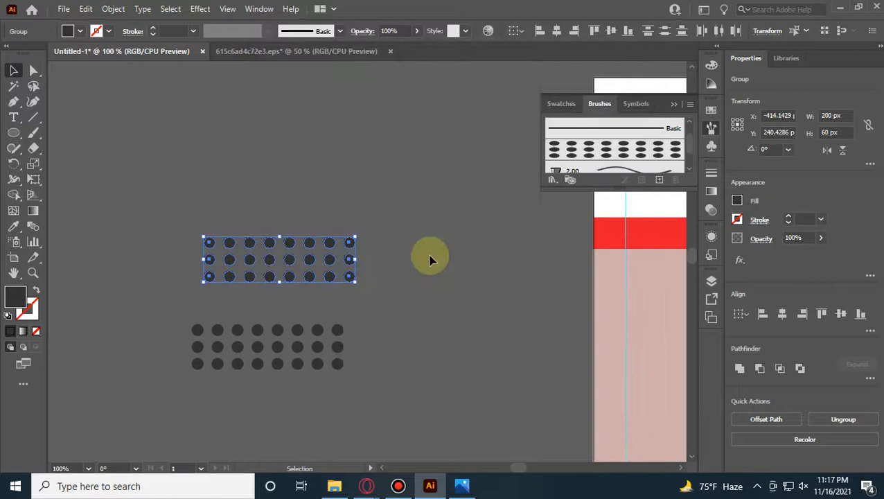
Step: Paint a few freehand test strokes with the dot-grid art brush in the white area around the Instagram icon
click(673, 104)
mouse_move(517, 250)
mouse_down()
mouse_move(387, 294)
mouse_move(270, 296)
mouse_up()
drag(304, 241, 215, 248)
click(189, 237)
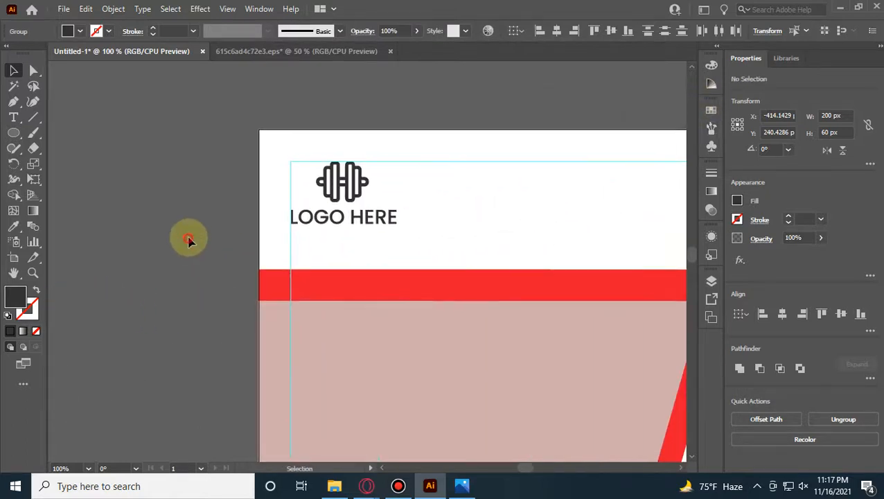
scroll(440, 215, down, 2)
drag(521, 244, 312, 307)
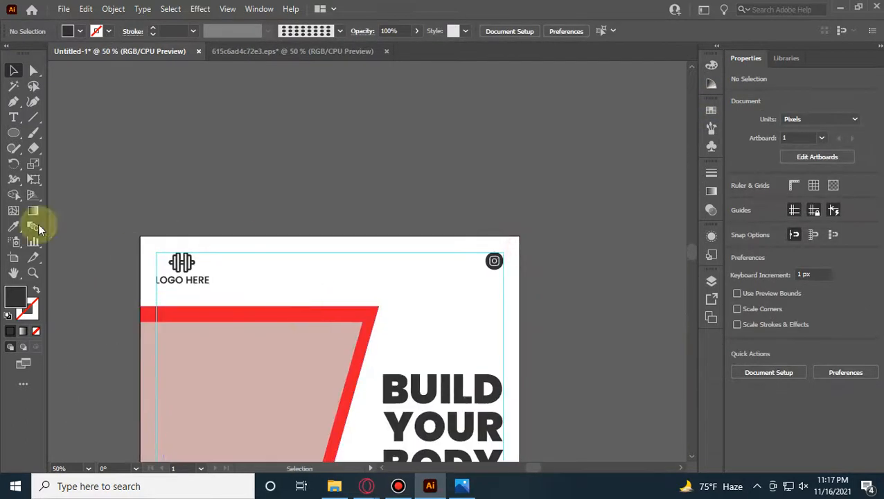
click(33, 133)
click(711, 128)
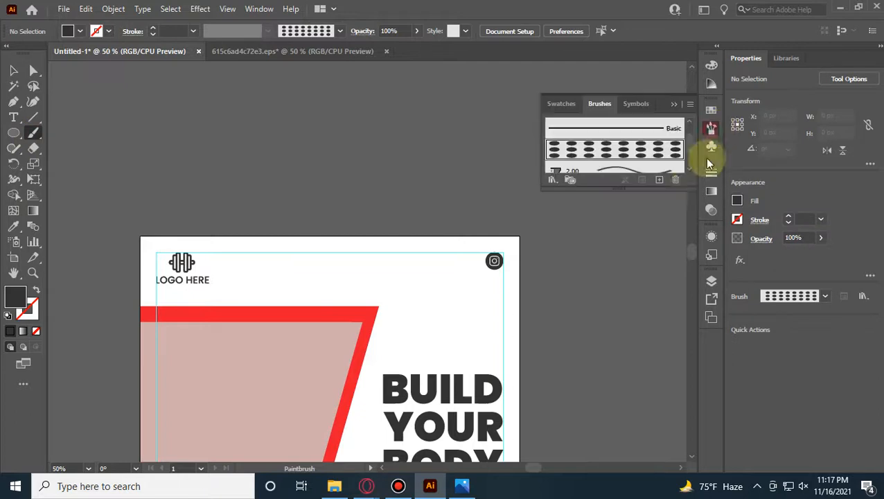
click(647, 156)
drag(456, 269, 479, 269)
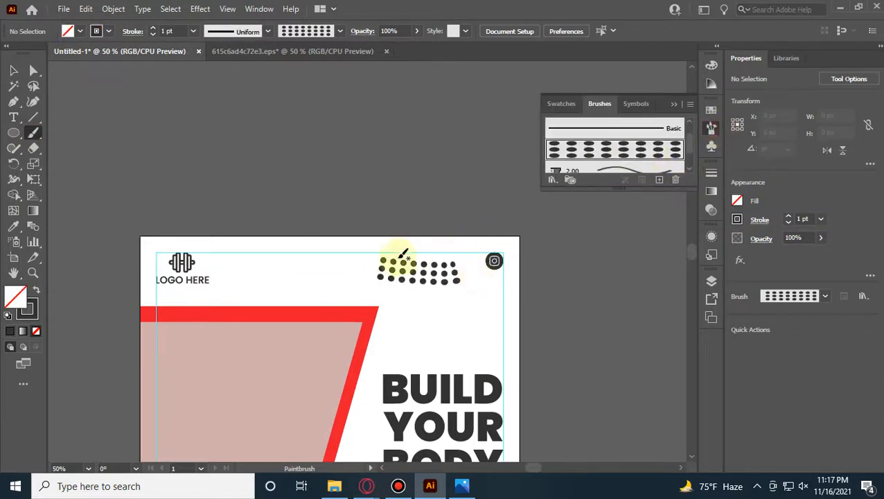
drag(403, 253, 481, 294)
mouse_move(408, 317)
mouse_down()
mouse_move(423, 291)
mouse_move(528, 330)
mouse_up()
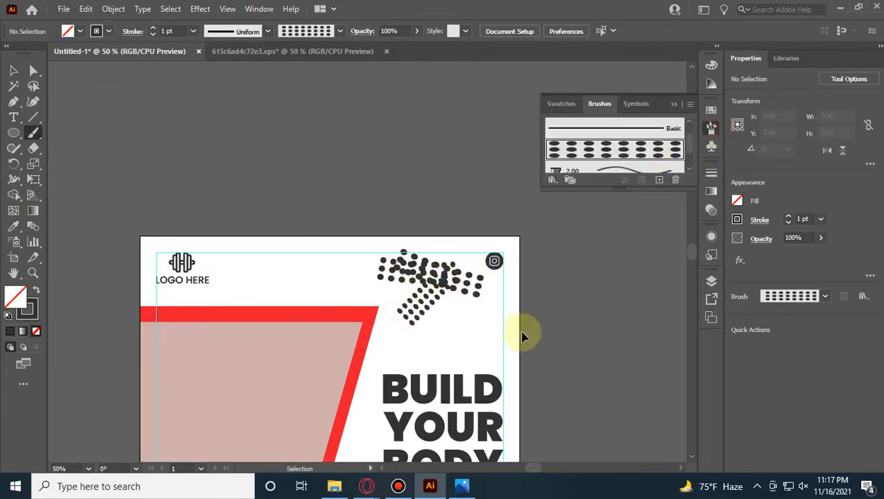
Step: Undo the freehand test strokes made with the dot-grid brush
key(ctrl+z)
key(ctrl+z)
key(ctrl+z)
scroll(492, 303, down, 5)
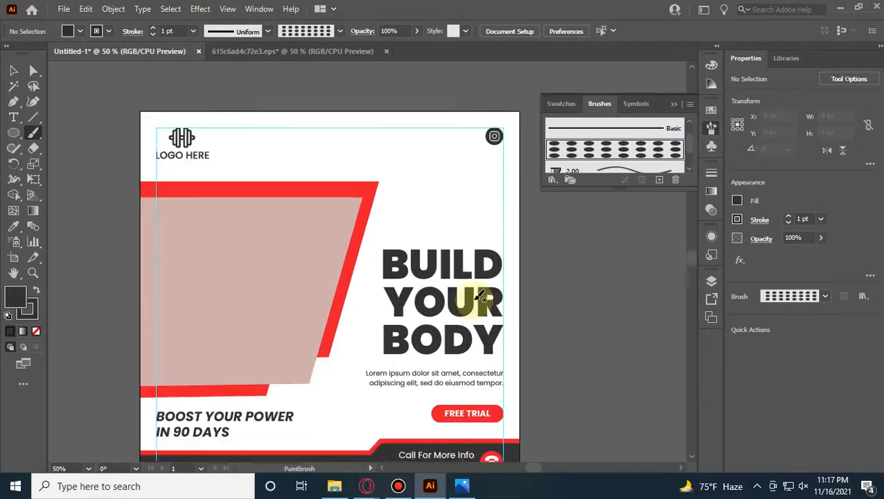
Step: Draw a horizontal line about 193 px long in the header with the dot-grid brush applied
click(13, 70)
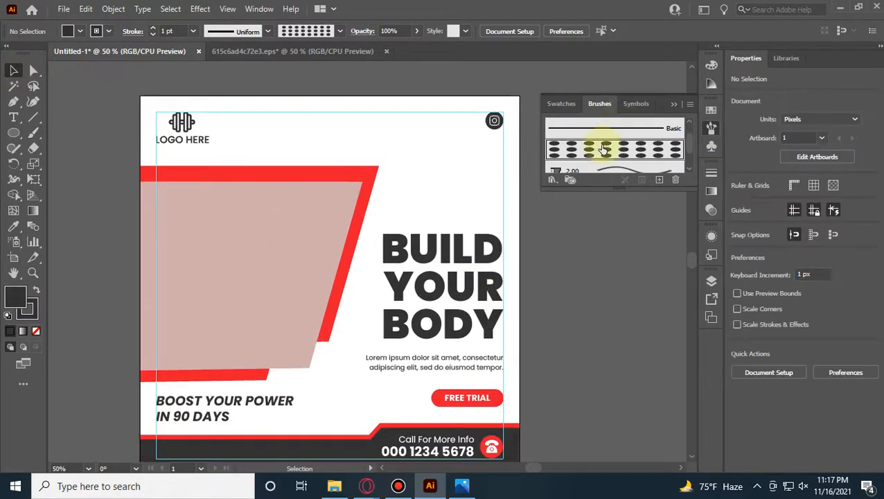
click(32, 117)
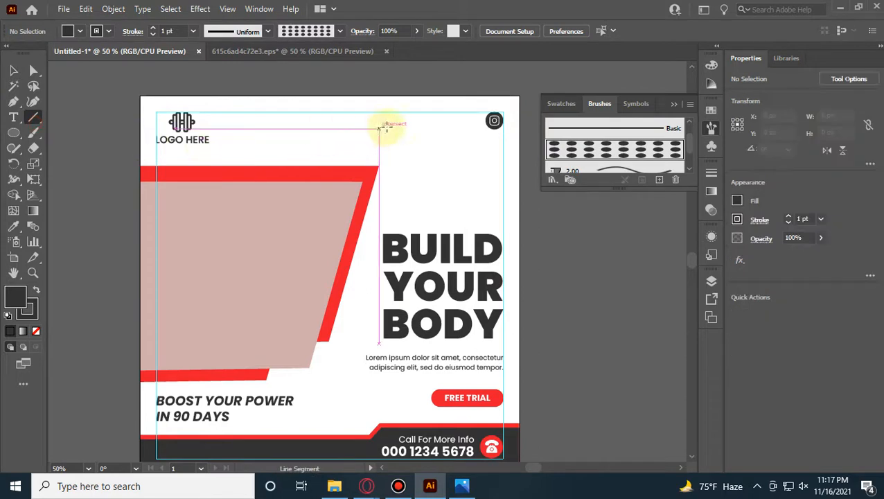
drag(372, 122, 447, 122)
click(606, 148)
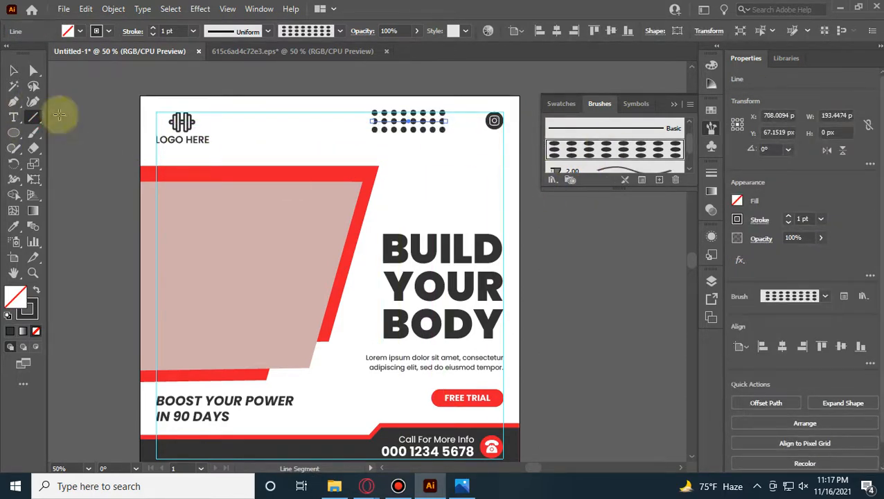
Step: Draw a vertical dot-brush line about 132 px long beside the BOOST YOUR POWER text, then deselect it
scroll(291, 237, down, 3)
drag(343, 320, 341, 368)
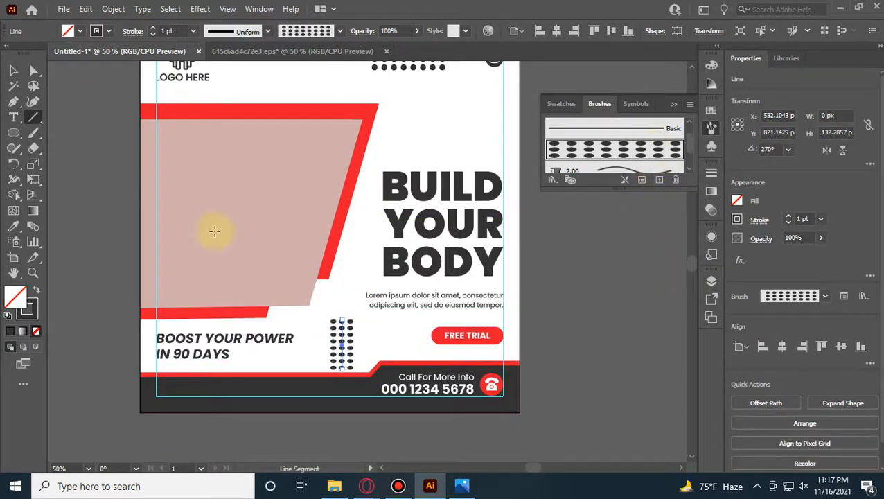
click(9, 72)
click(95, 194)
scroll(404, 237, up, 2)
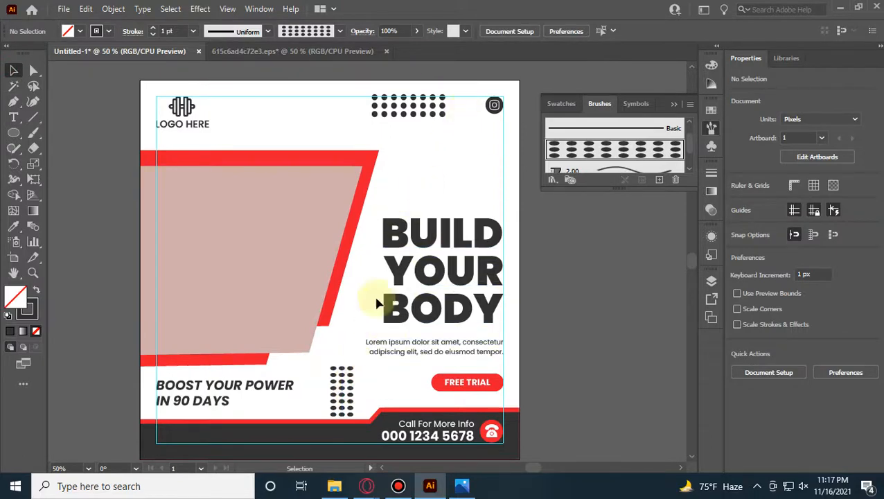
Step: Delete the vertical and horizontal dot-brush lines from the post
click(353, 389)
key(Delete)
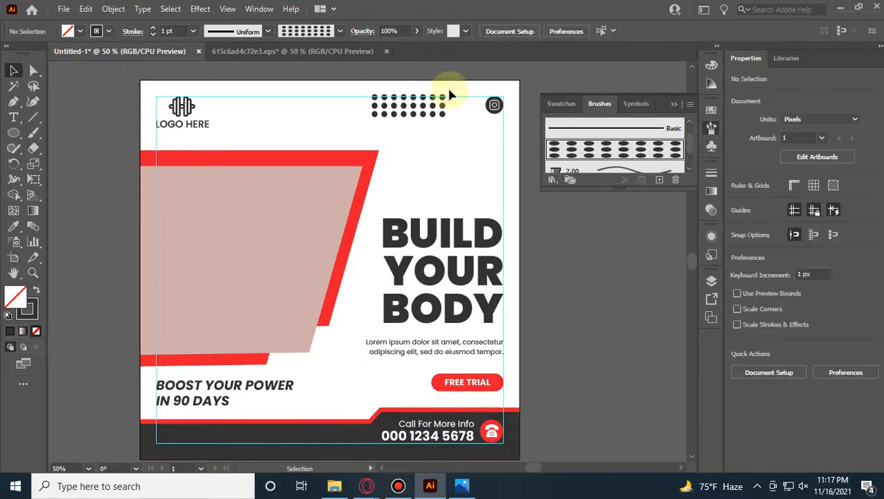
click(432, 109)
key(Delete)
Step: Delete the dot-grid art brush from the document's brushes
double_click(637, 153)
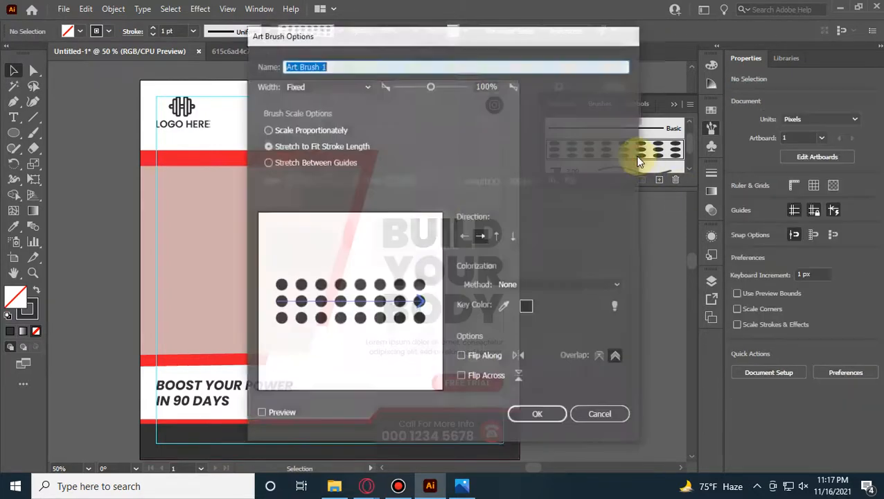
click(604, 415)
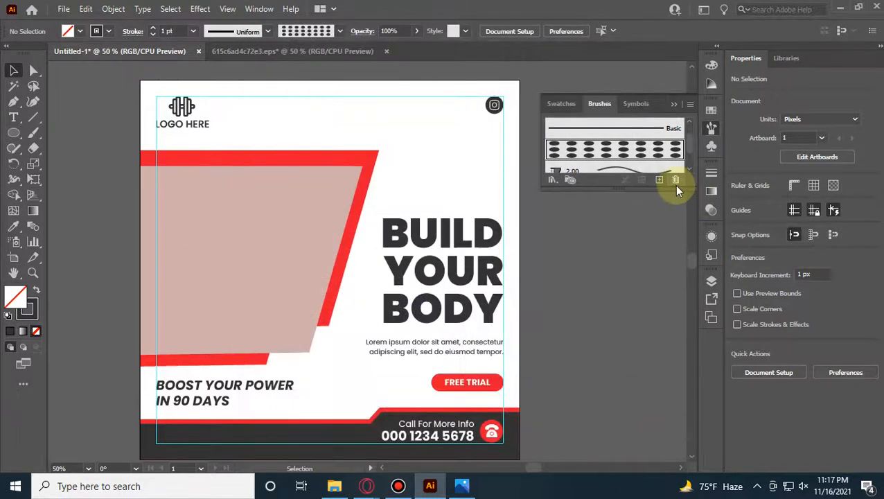
click(676, 181)
click(430, 261)
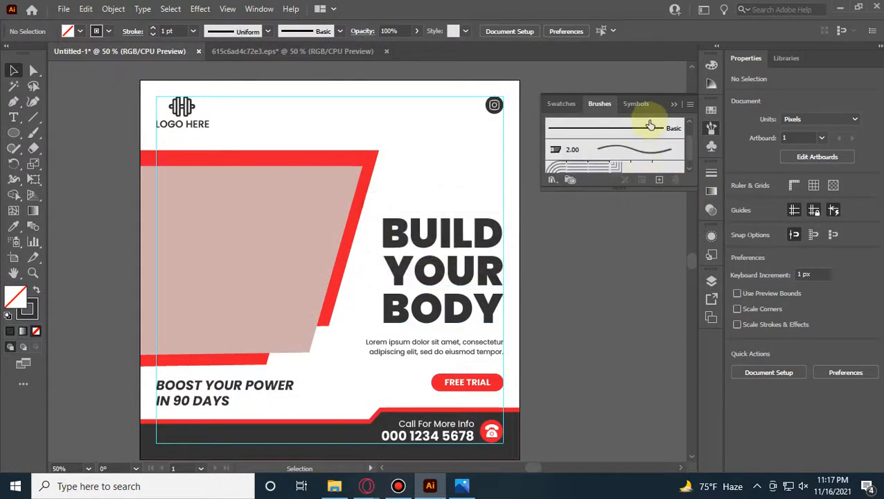
click(672, 109)
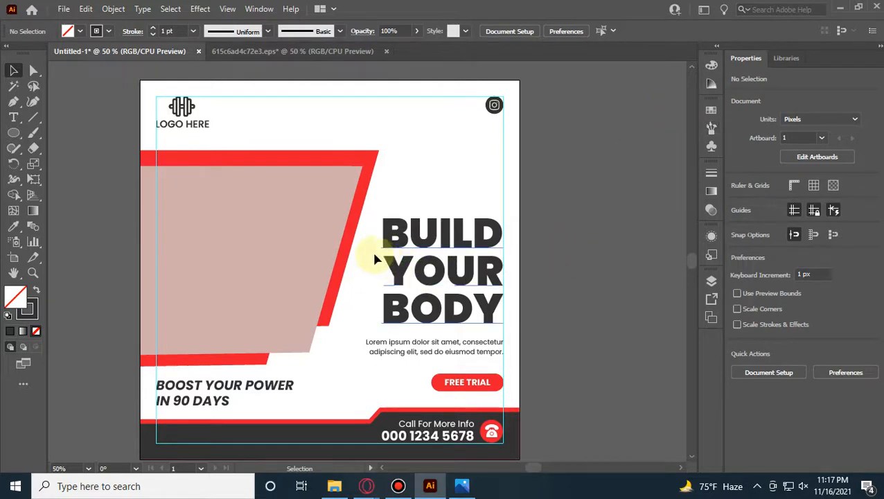
Step: Move the expanded dot grid from the pasteboard into the post's header, just before the Instagram icon
scroll(373, 255, down, 2)
drag(270, 251, 313, 268)
mouse_move(233, 236)
mouse_down()
mouse_move(398, 203)
mouse_move(389, 207)
mouse_up()
key(ctrl+z)
drag(199, 203, 264, 243)
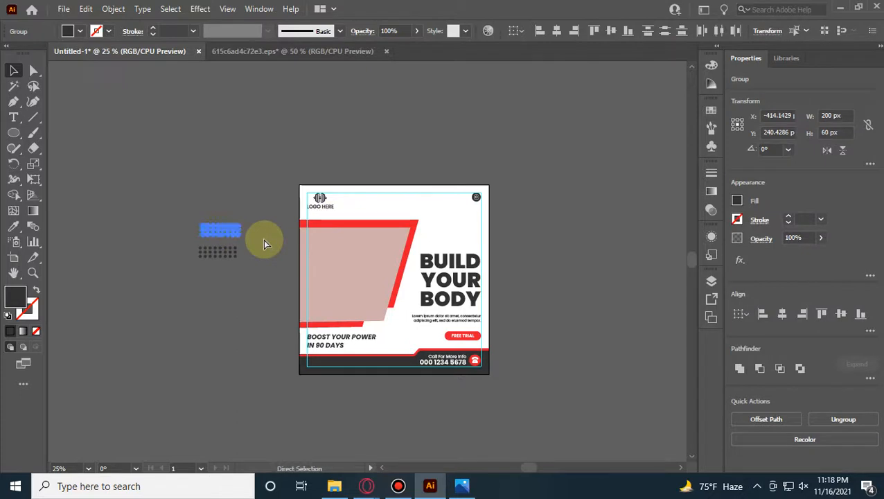
scroll(258, 208, up, 3)
scroll(262, 270, down, 2)
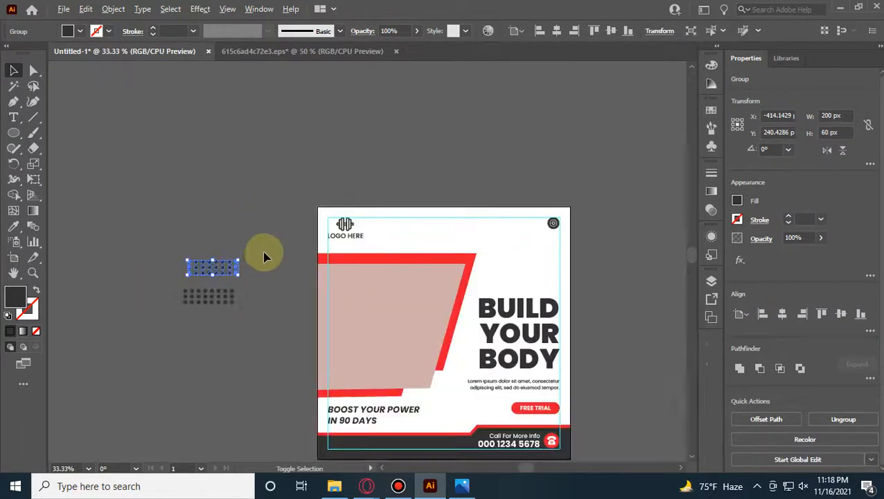
scroll(264, 257, right, 3)
drag(129, 268, 430, 223)
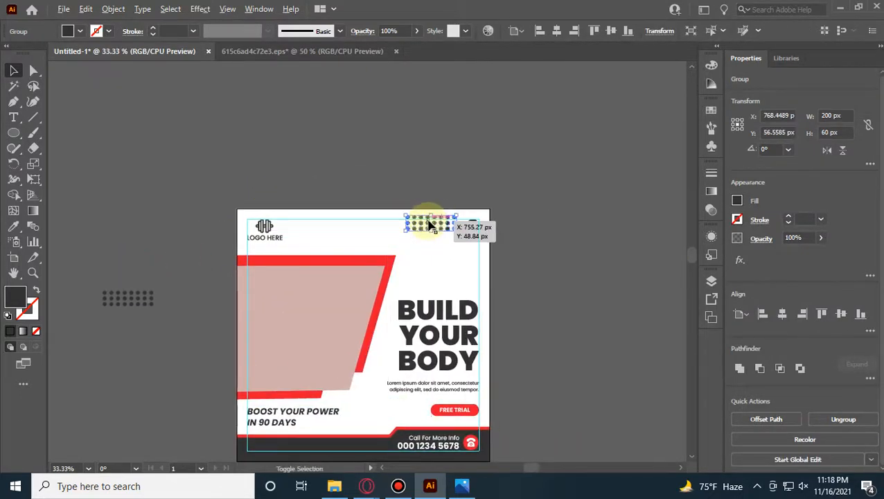
Step: Scale the dot grid to about 152 × 46 px and move it toward the middle of the page's upper edge
scroll(430, 224, up, 3)
drag(510, 253, 476, 242)
click(470, 126)
scroll(460, 171, down, 2)
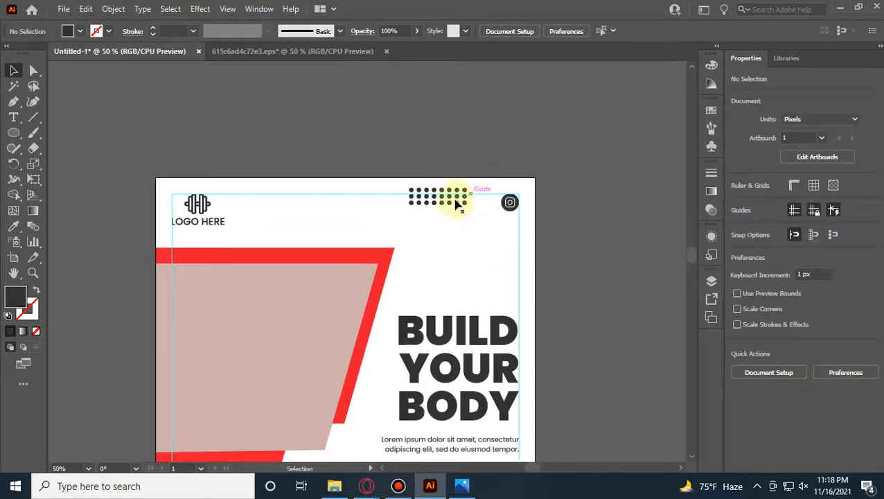
drag(457, 204, 374, 198)
click(386, 139)
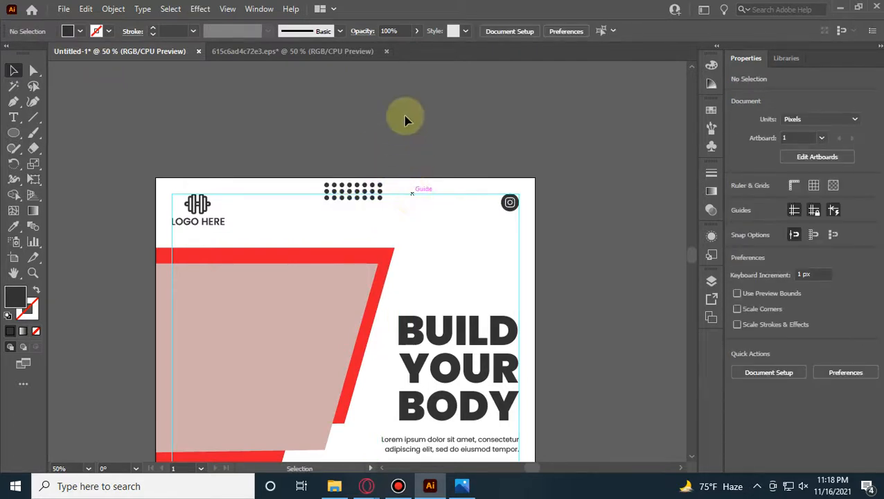
Step: Scale the dot grid down to about 93 × 28 px and place it in the header around X 584, Y 68 px
scroll(405, 153, up, 1)
scroll(405, 154, down, 1)
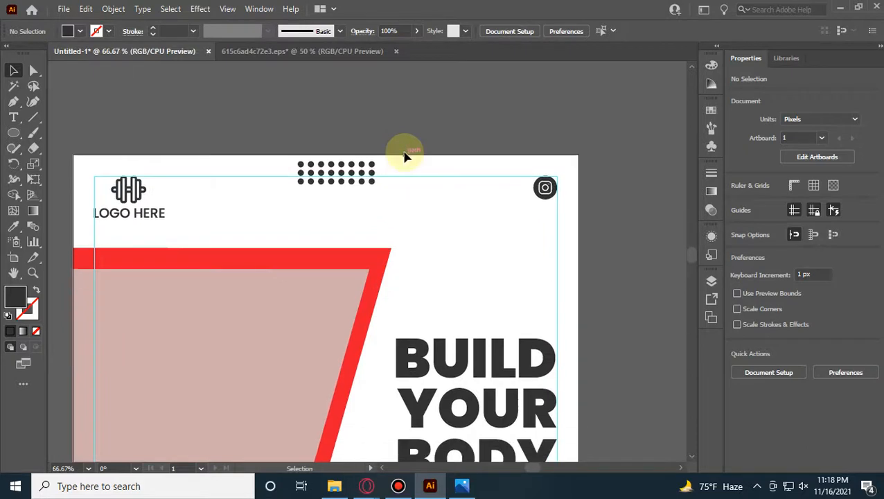
click(347, 180)
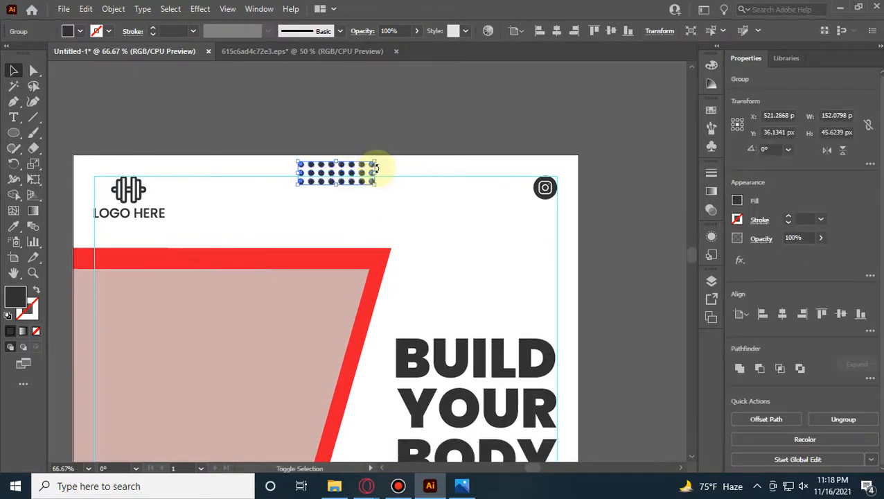
key(a)
key(ctrl+z)
key(ctrl+shift+z)
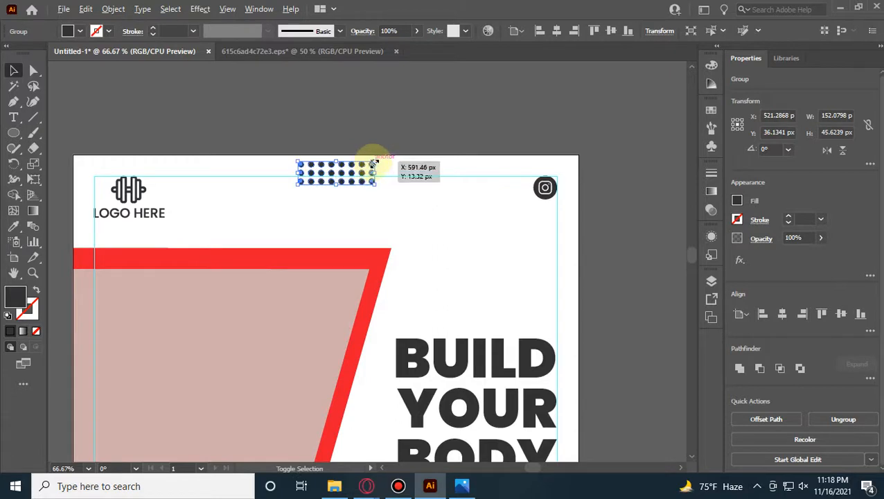
drag(374, 163, 340, 182)
click(374, 148)
click(340, 149)
click(345, 132)
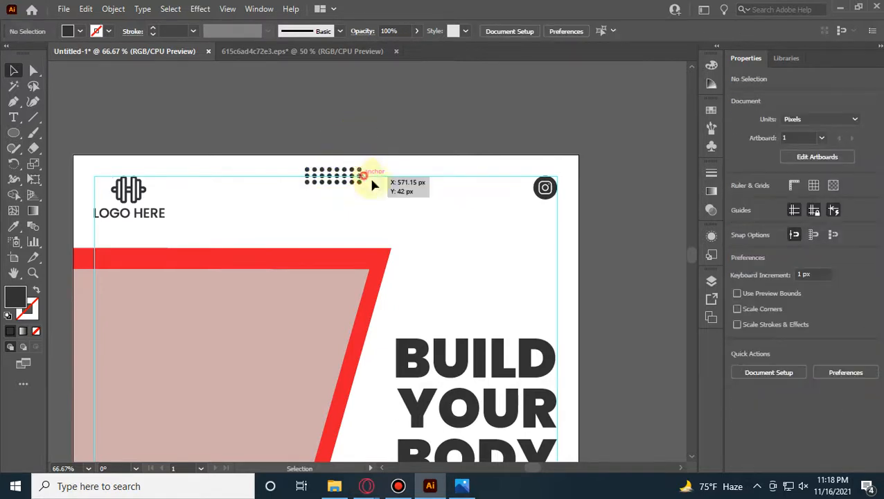
drag(371, 181, 391, 201)
click(359, 130)
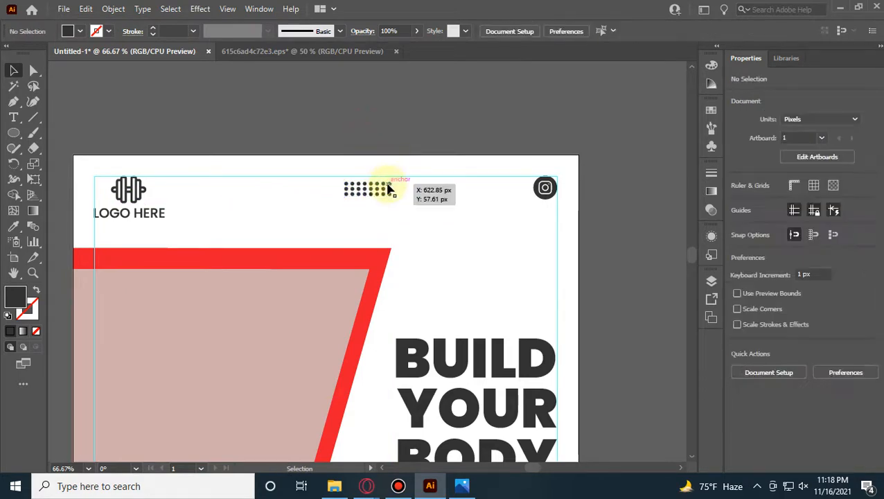
Step: Set the dot grid's opacity to 60% and move it to about X 553, Y 96 px, above the red frame
click(389, 188)
click(416, 30)
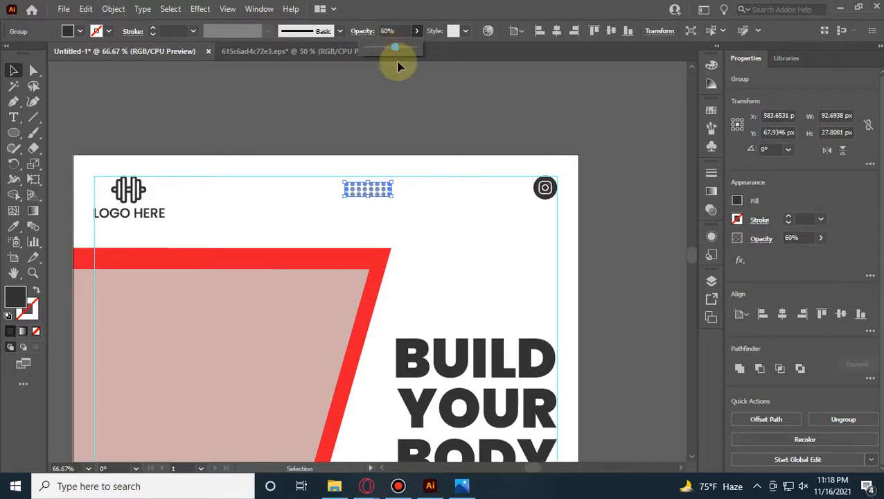
click(396, 103)
scroll(396, 104, down, 3)
drag(378, 111, 361, 121)
scroll(361, 83, down, 3)
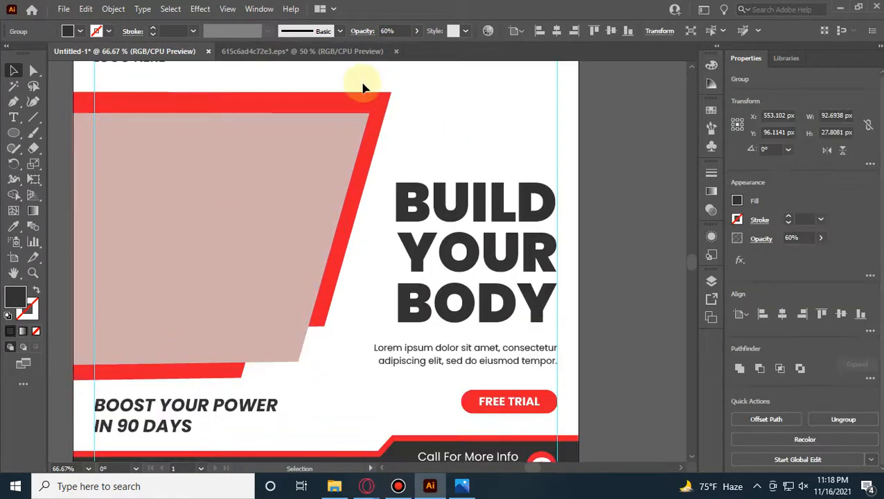
Step: Place a rotated, upright copy of the header dot grid between the tagline and the FREE TRIAL button
scroll(361, 84, down, 2)
scroll(367, 111, up, 2)
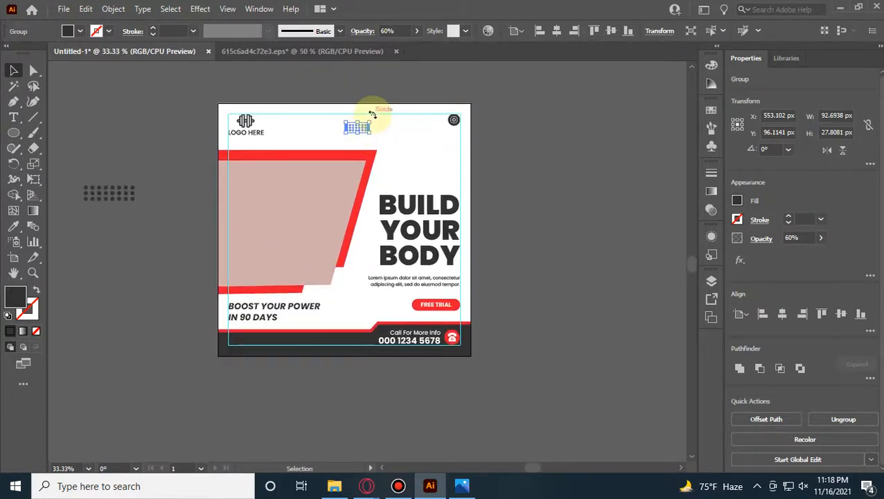
drag(359, 129, 353, 316)
click(177, 288)
Step: Delete all the dot grids: the header one, the one beside the tagline and the original on the pasteboard
click(354, 314)
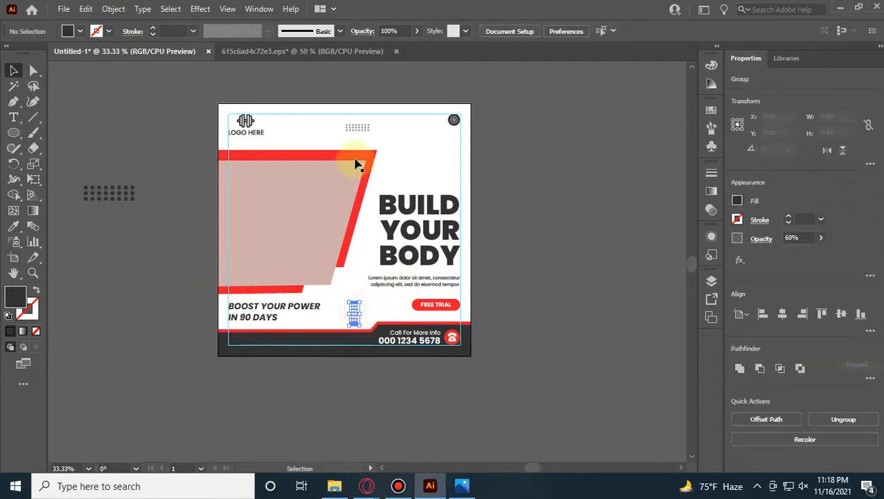
key(Delete)
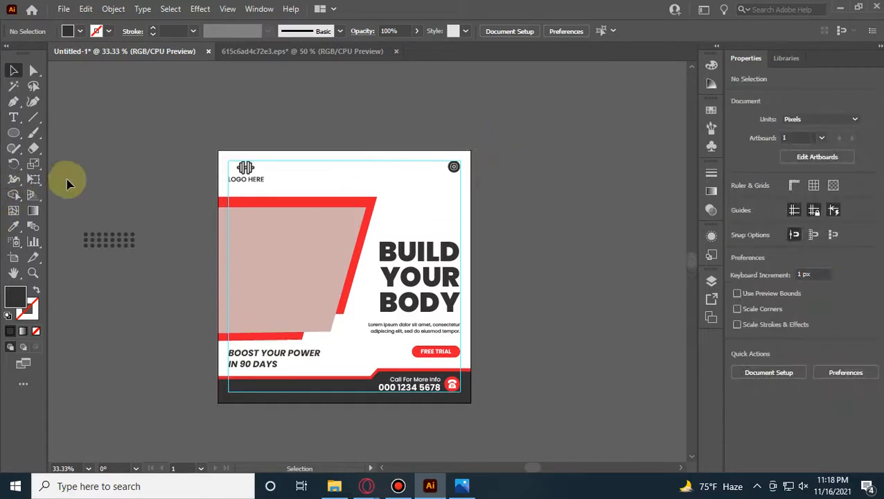
drag(68, 184, 144, 350)
key(Delete)
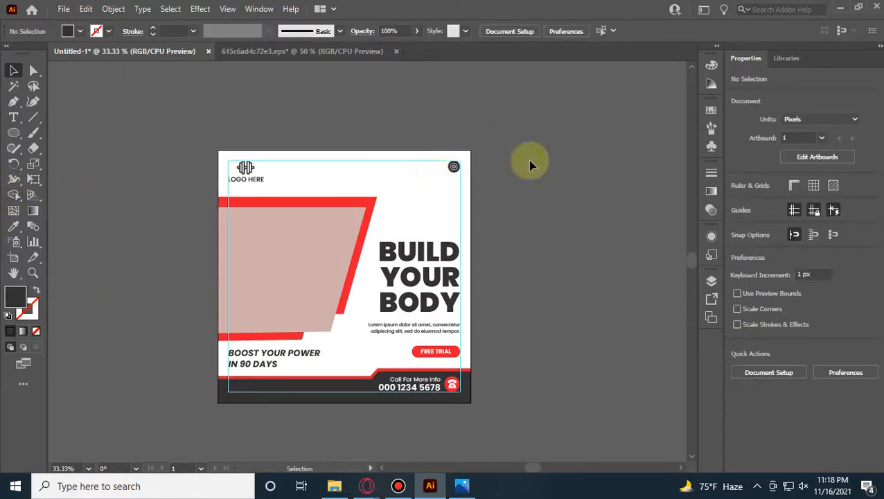
Step: Bring the Instagram, Facebook and Twitter icons from the 615c6ad4c72e3.eps document into the header of the Untitled-1 post
click(350, 49)
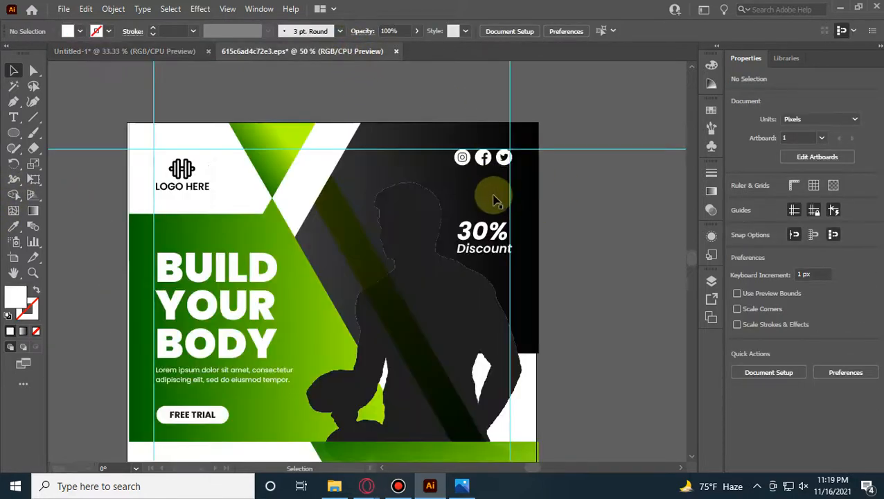
click(505, 158)
key(Delete)
key(ctrl+z)
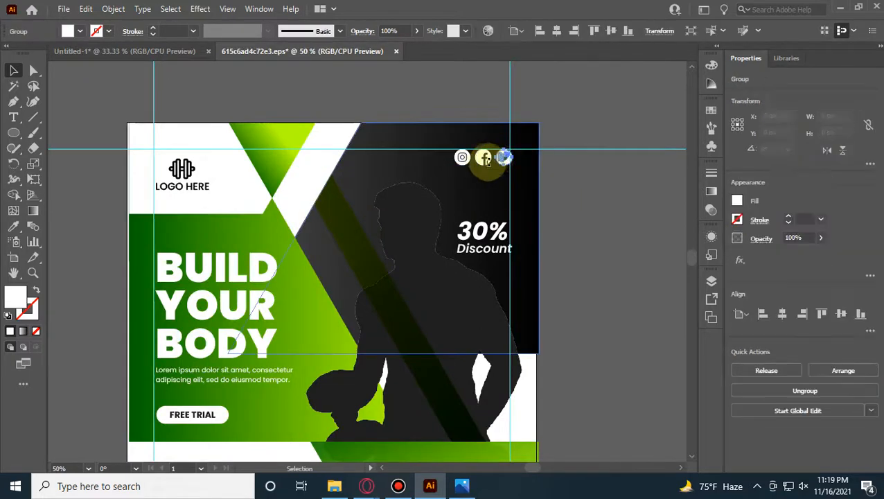
shift+click(461, 158)
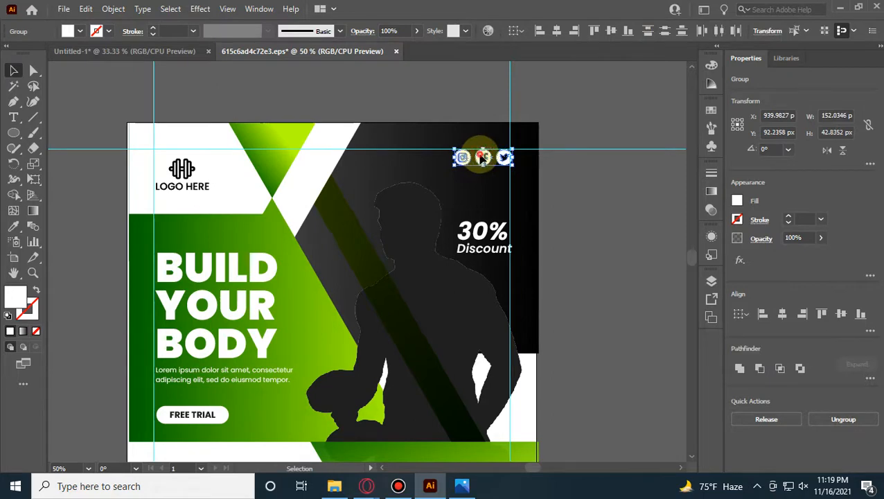
drag(483, 158, 394, 142)
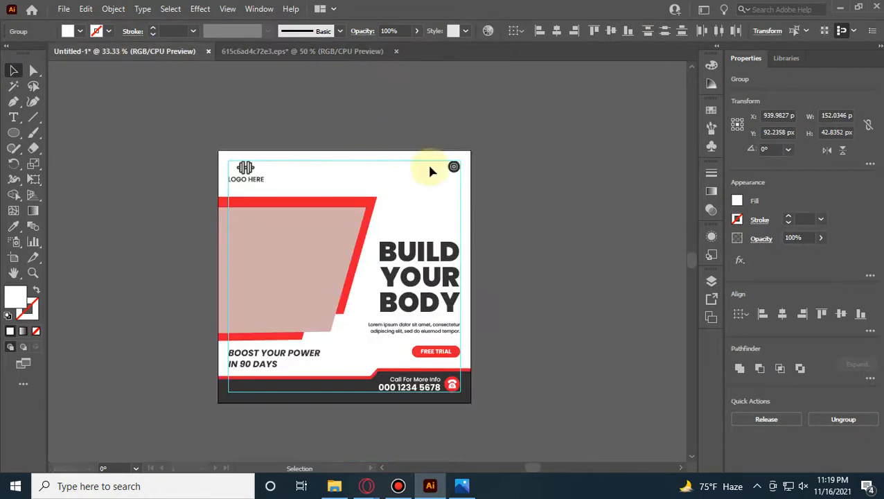
drag(430, 171, 432, 169)
Step: Recolor the three social icons with the old Instagram icon's dark grey using the Eyedropper, and delete that old icon
scroll(446, 169, up, 3)
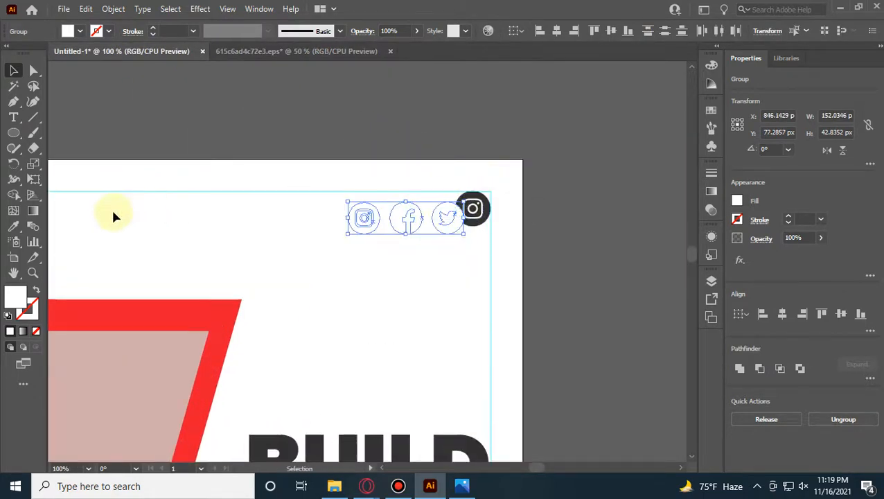
click(14, 225)
click(472, 188)
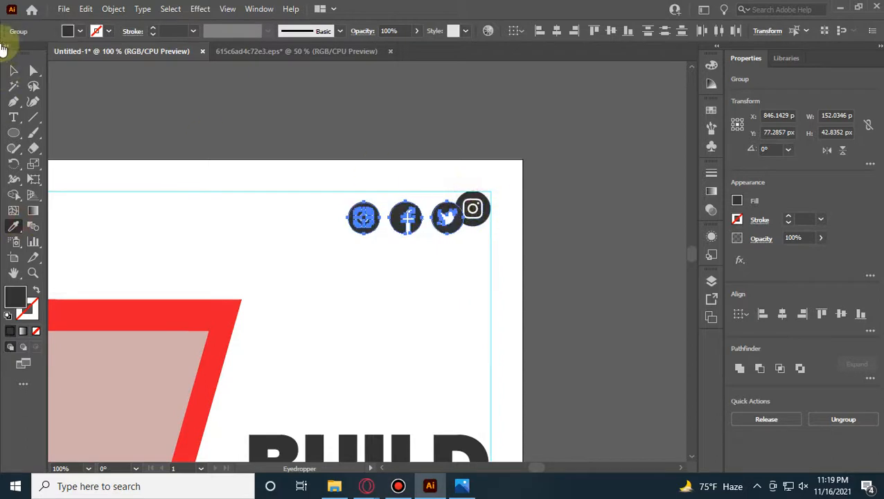
click(13, 70)
click(660, 220)
click(476, 205)
key(Delete)
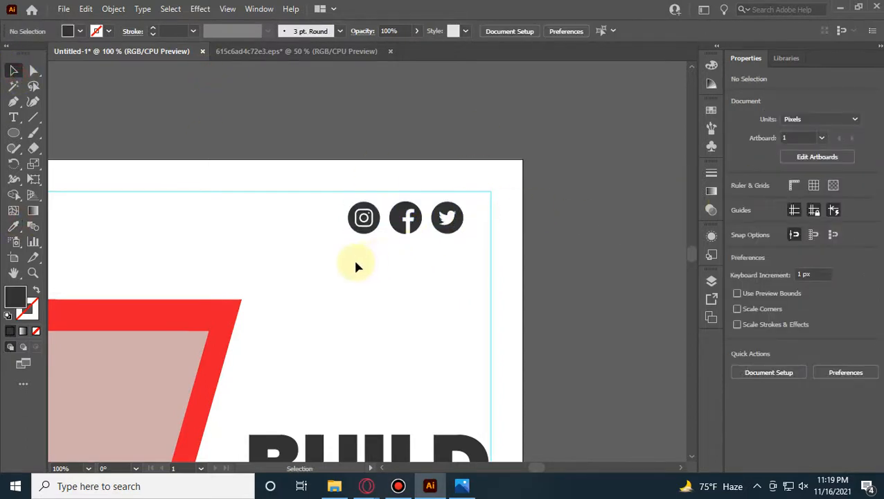
Step: Align the three social icons with the upper and right margin guides, at about X 883, Y 63 px
mouse_move(473, 226)
mouse_down()
mouse_move(483, 201)
mouse_move(481, 212)
mouse_up()
scroll(483, 212, up, 4)
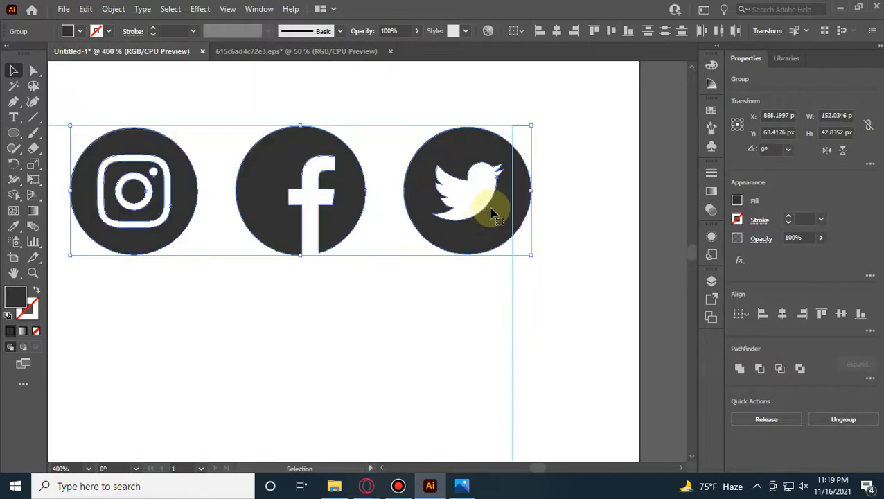
key(Left)
key(Left)
key(Left)
key(Left)
key(Left)
key(Left)
key(Left)
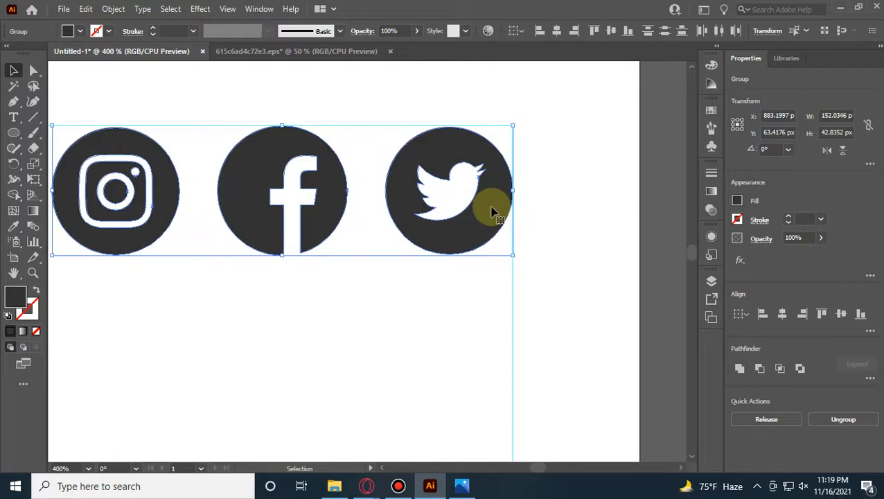
scroll(508, 209, down, 4)
click(570, 219)
Step: Hide the guides on the post
scroll(570, 219, down, 4)
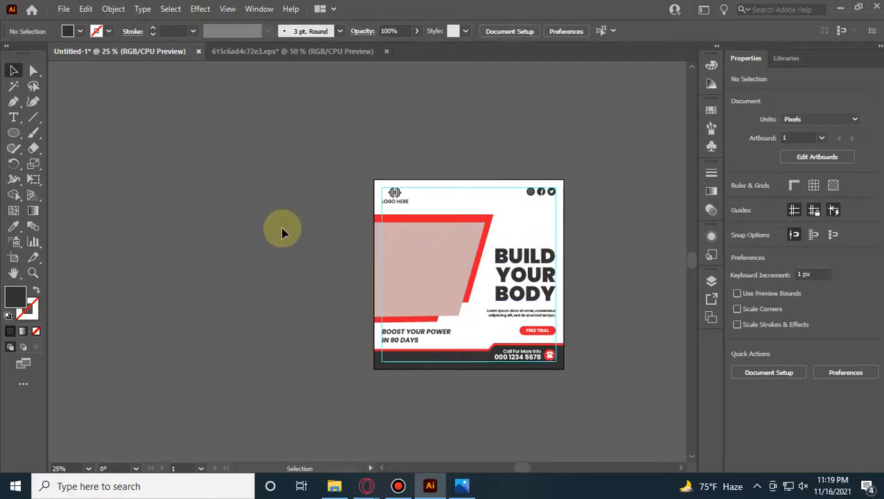
right_click(281, 226)
click(327, 345)
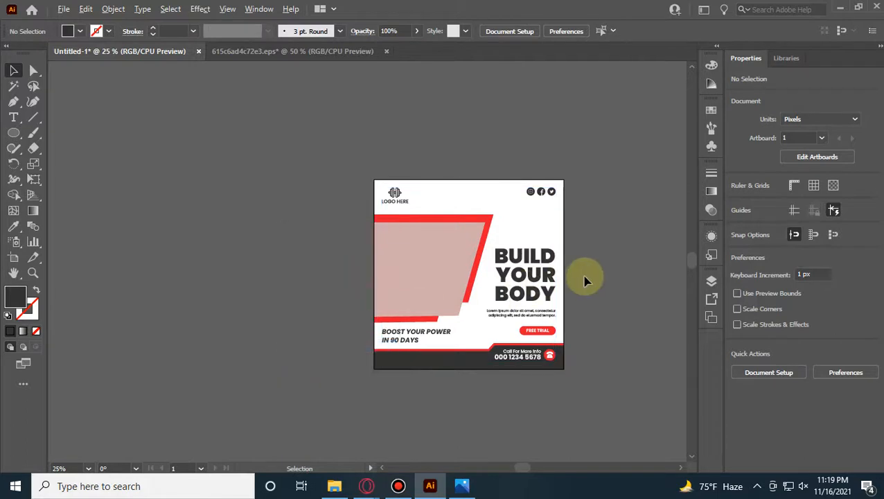
Step: Change the fill of the 1000 × 1000 px background square to light grey EDEDED
scroll(582, 278, up, 1)
scroll(526, 247, right, 2)
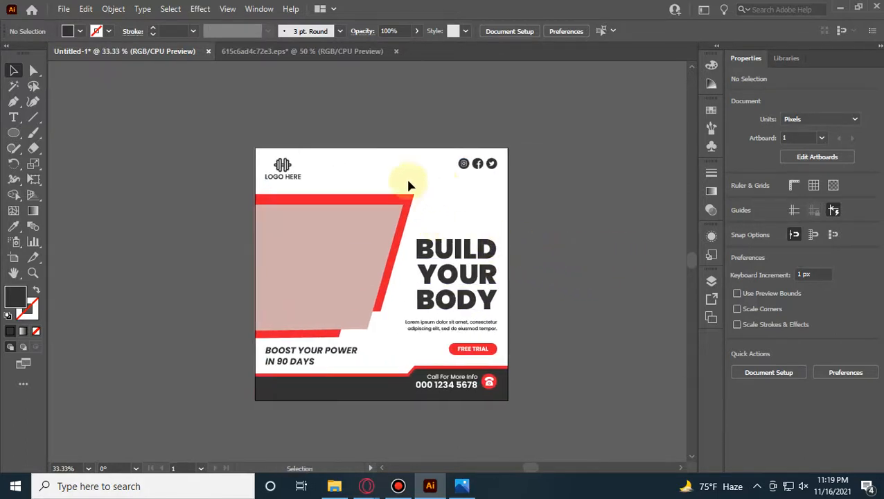
ctrl+click(374, 182)
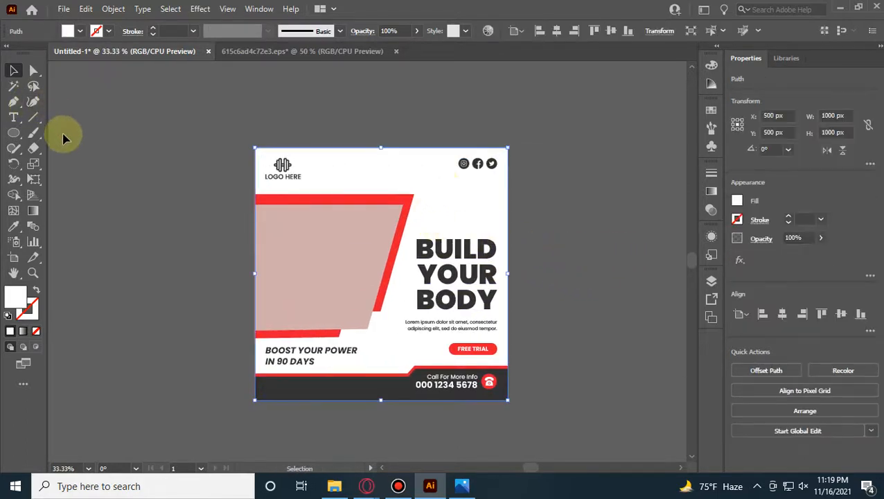
click(63, 137)
click(437, 160)
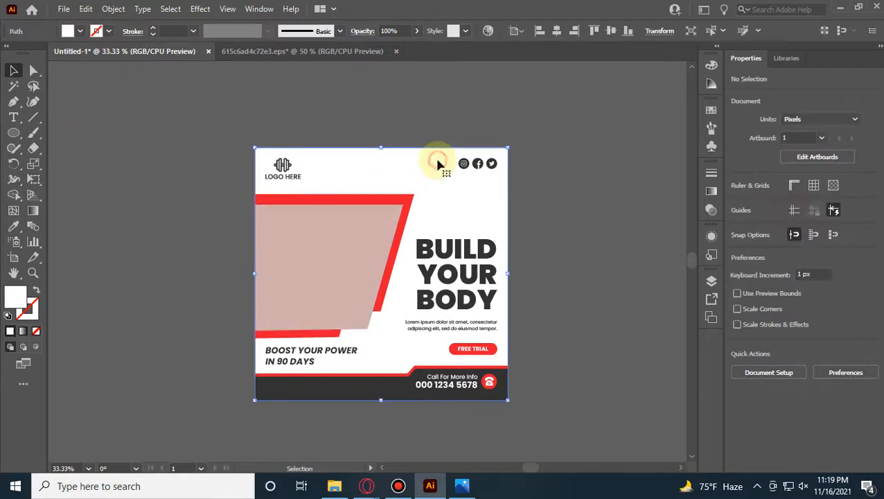
double_click(18, 298)
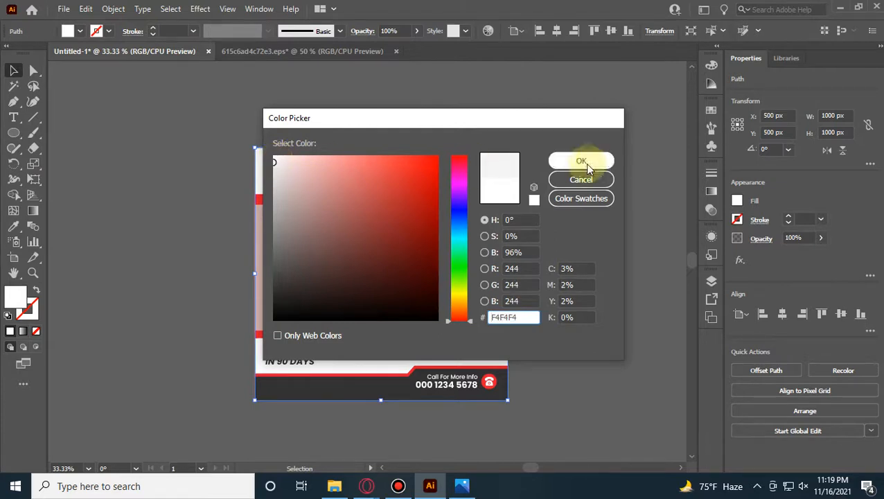
mouse_move(279, 162)
mouse_down()
mouse_move(271, 186)
mouse_move(275, 168)
mouse_up()
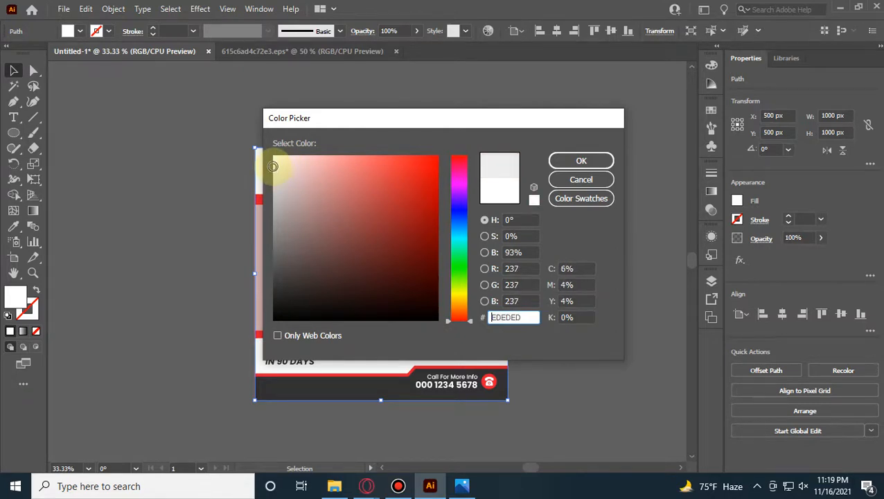
click(579, 159)
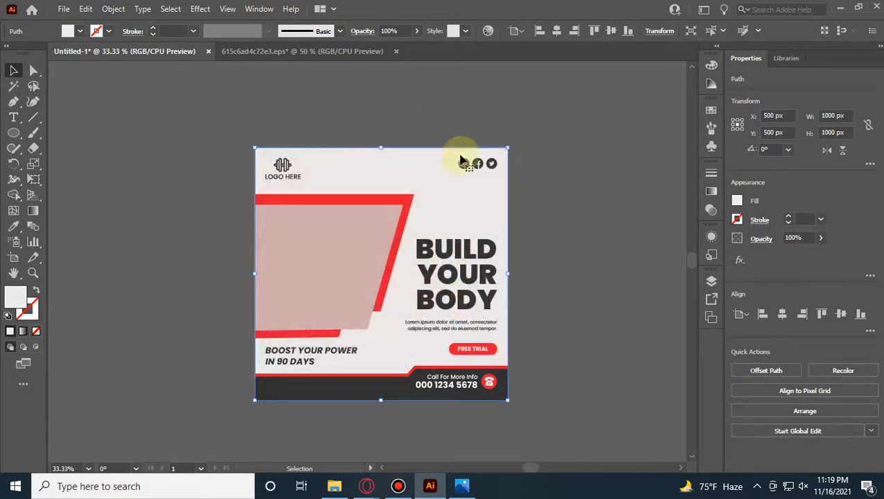
click(132, 177)
scroll(137, 179, down, 2)
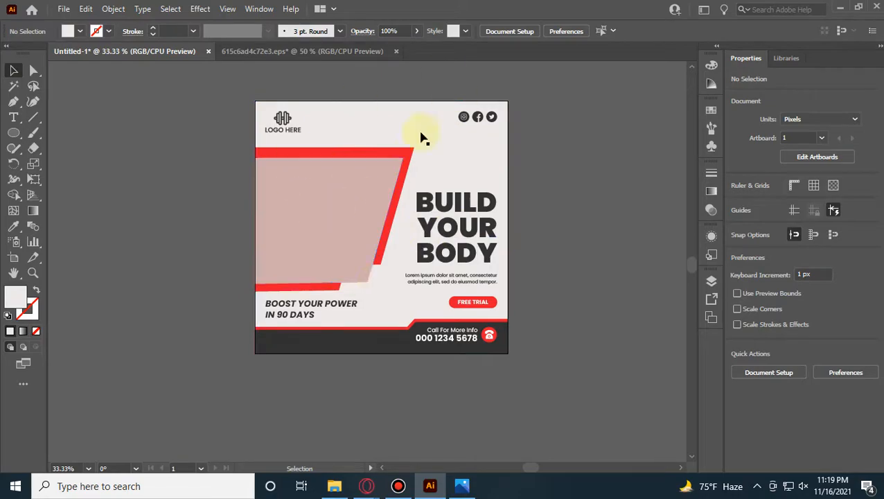
Step: Switch to the browser, search Unsplash for "gym" and open the grayscale photo of a man doing pull-ups
click(357, 486)
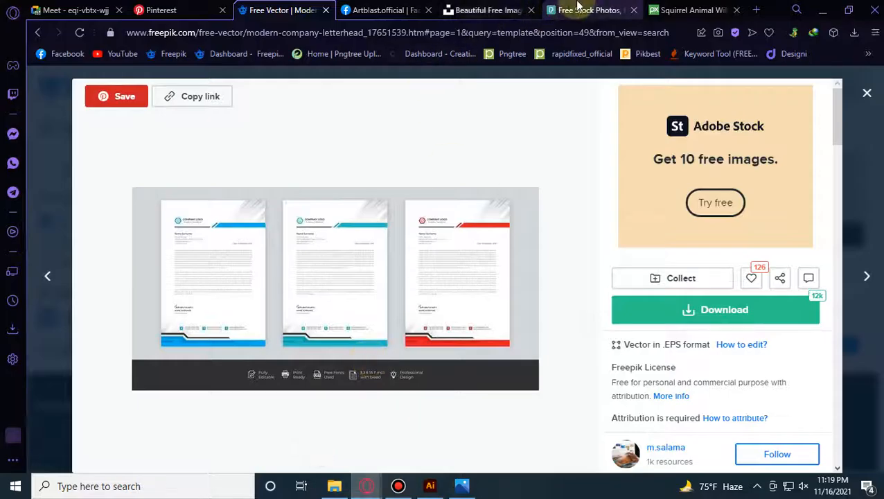
click(485, 10)
click(417, 96)
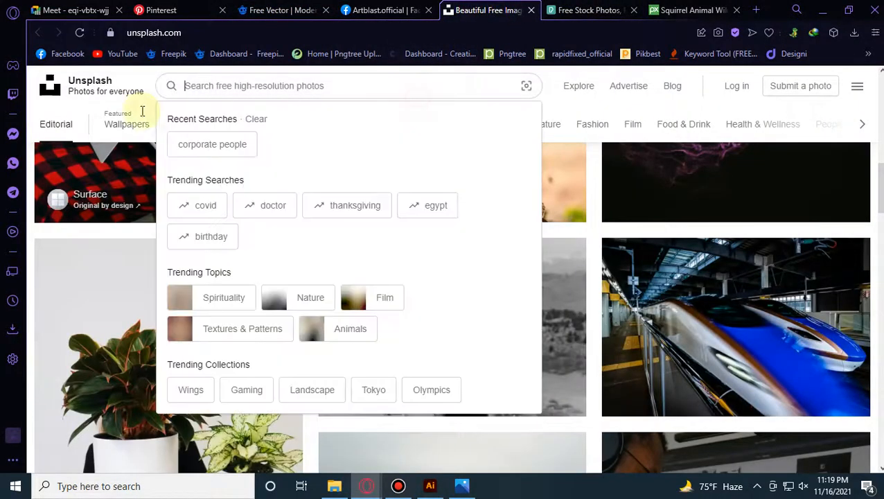
text(gym)
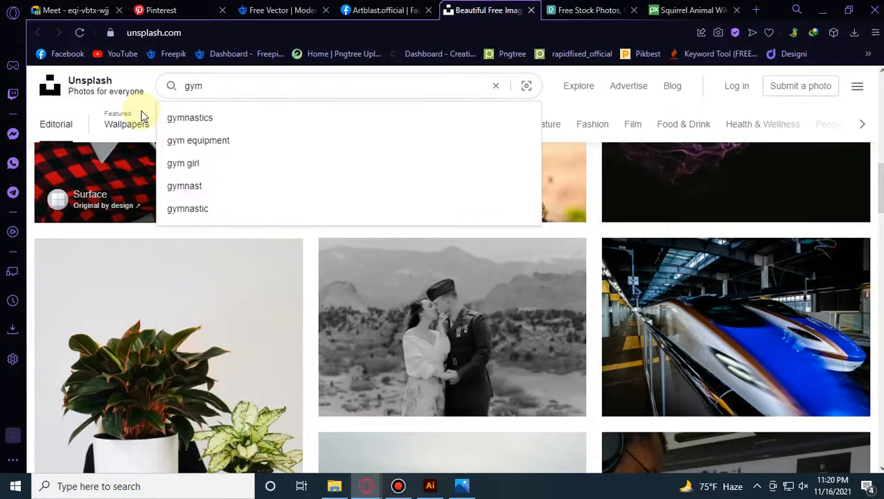
key(Return)
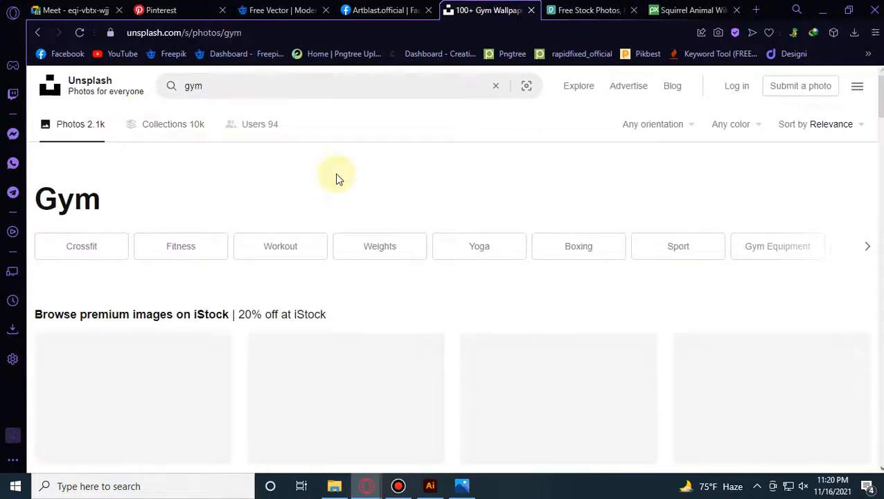
scroll(472, 225, down, 7)
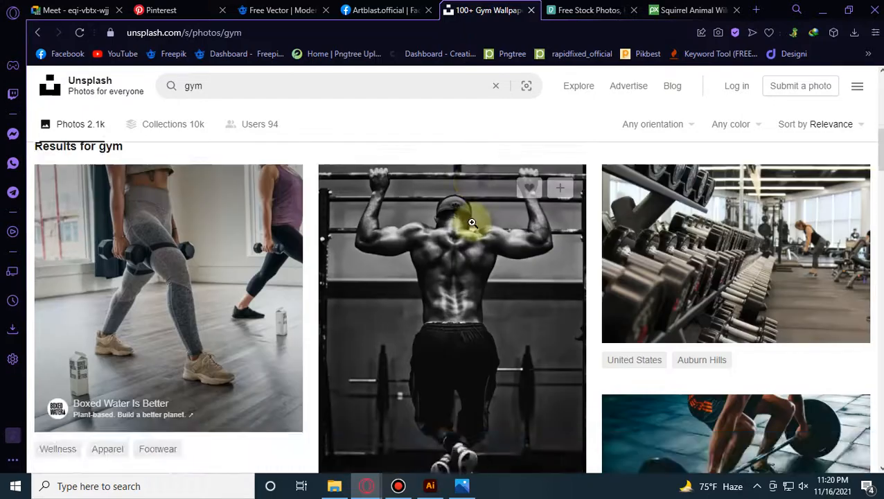
click(390, 255)
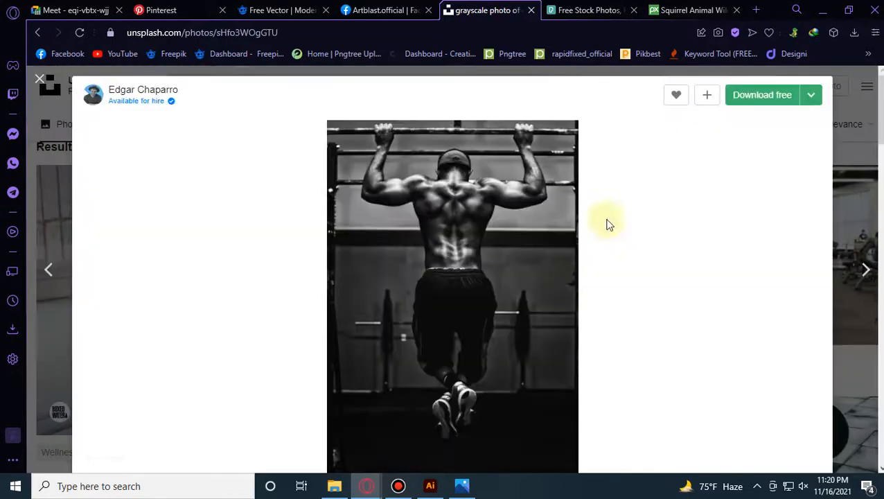
right_click(482, 248)
click(429, 486)
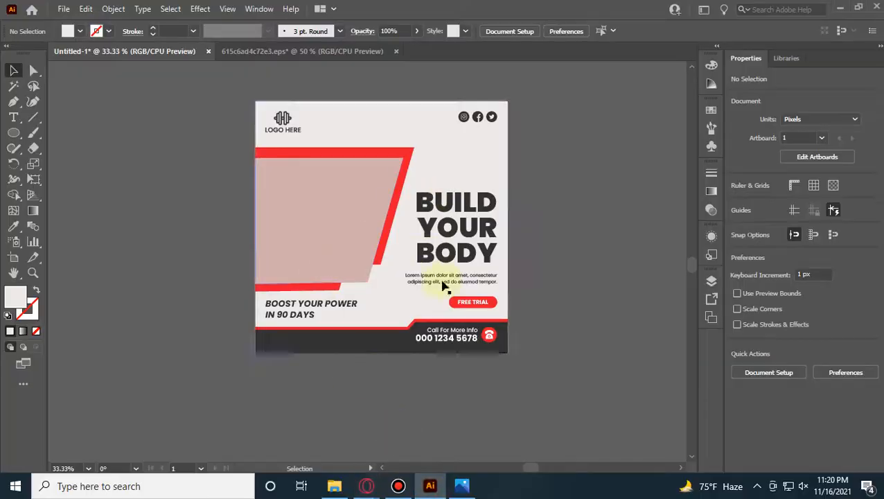
click(398, 486)
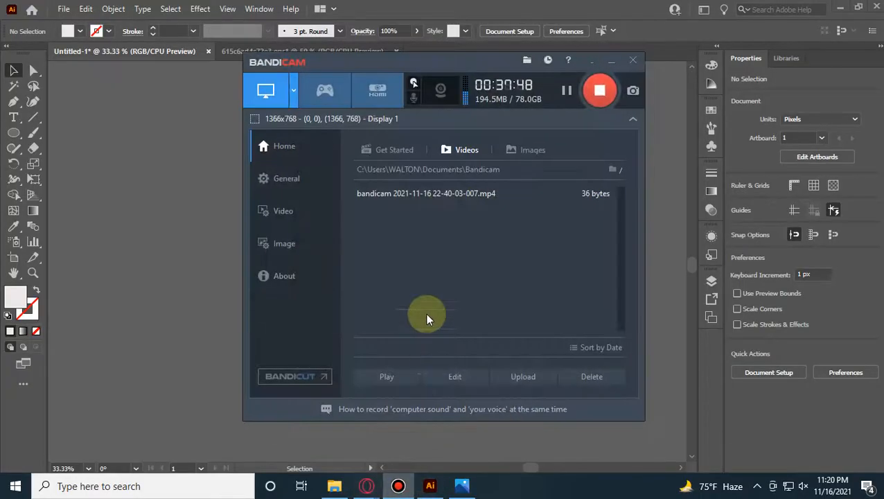
click(600, 60)
Step: Return to the browser and copy the grayscale pull-up photo from Unsplash
click(367, 486)
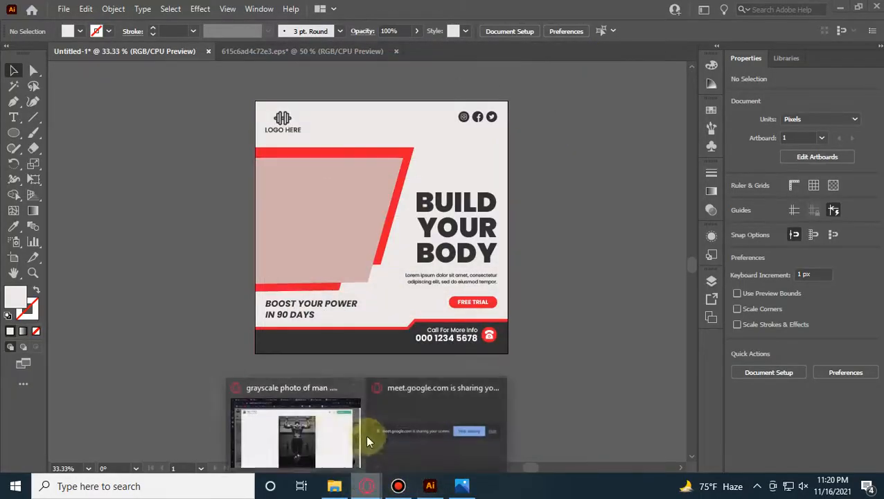
click(321, 434)
right_click(463, 256)
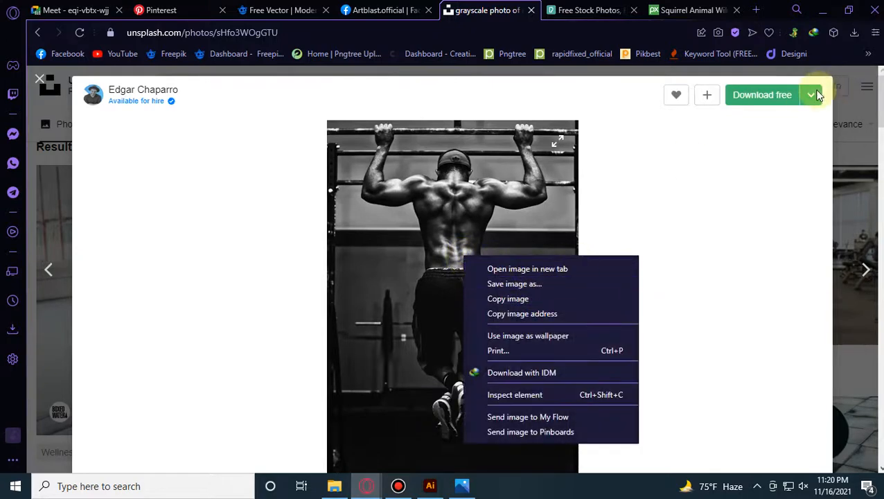
click(541, 298)
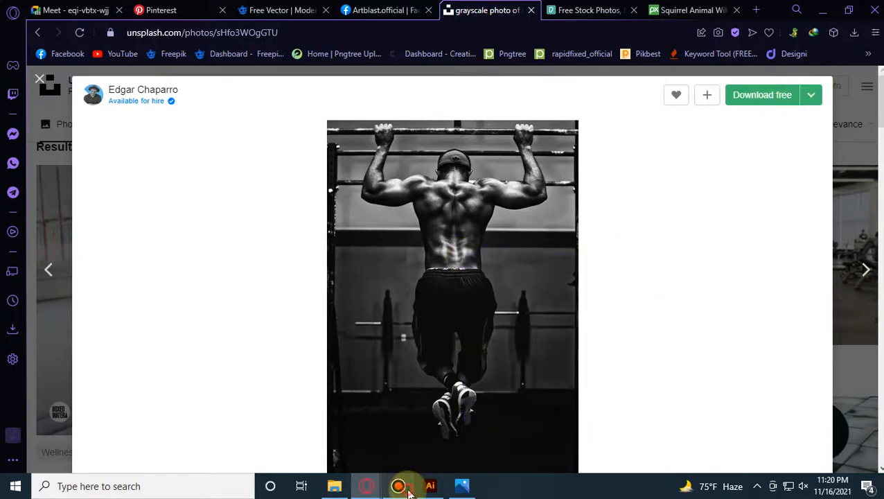
Step: Switch to Illustrator, paste the pull-up photo and scale it to about 641 × 962 px, positioned over the red frame
click(401, 485)
click(420, 488)
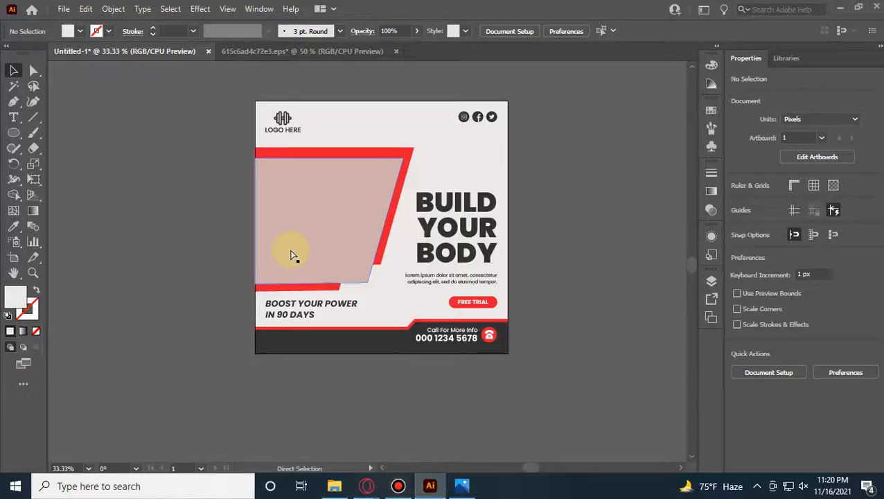
key(ctrl+v)
drag(371, 286, 315, 235)
drag(349, 286, 454, 381)
drag(352, 306, 352, 320)
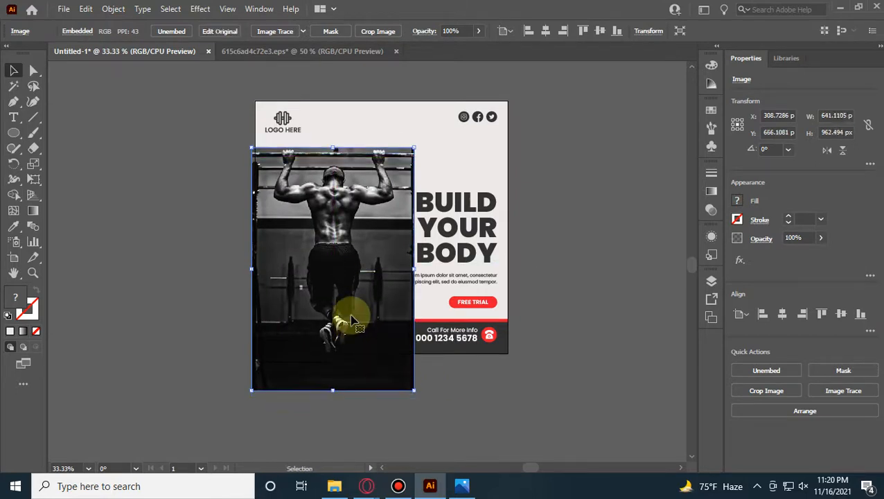
Step: Send the pull-up photo backward in the stacking order so it sits behind the pink slanted shape but above the red frame
scroll(387, 225, up, 1)
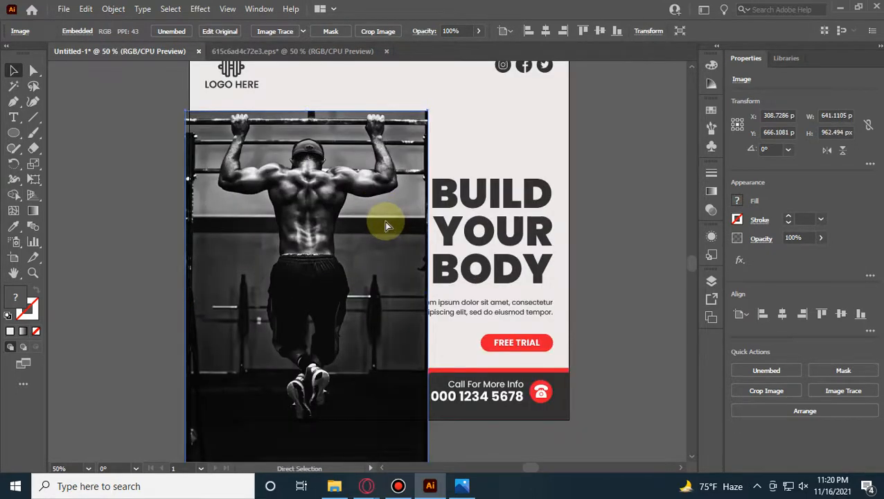
right_click(387, 225)
mouse_move(444, 270)
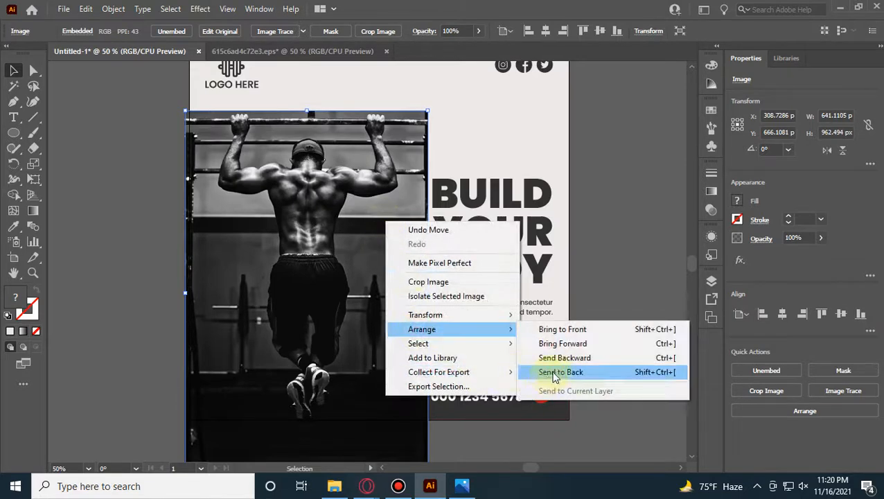
click(563, 359)
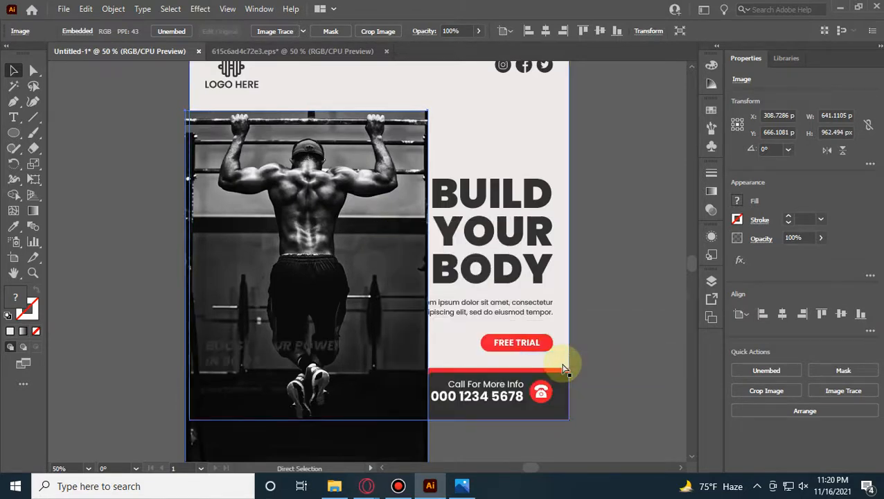
key(ctrl+shift+bracketleft)
key(ctrl+bracketright)
key(ctrl+bracketright)
key(ctrl+bracketright)
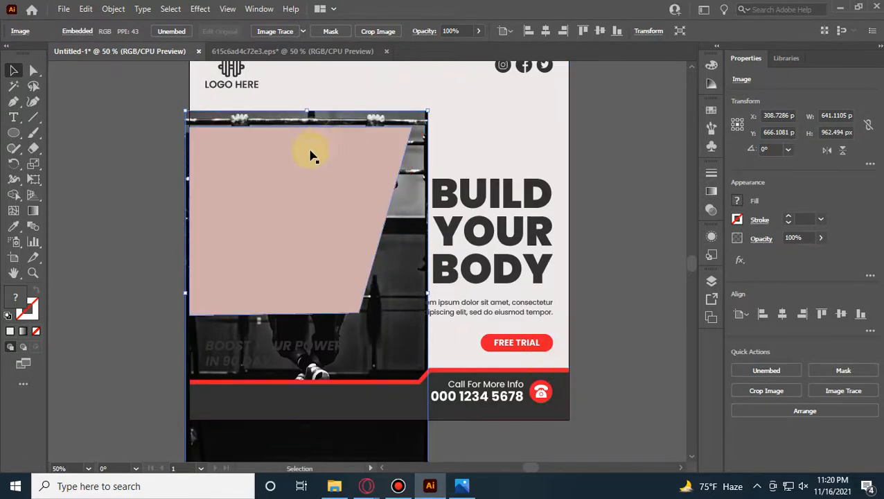
Step: Shift the photo slightly left and down behind the slanted shape and scale it proportionally to about 607 × 912 px
click(123, 211)
drag(408, 291, 401, 296)
scroll(401, 296, down, 1)
scroll(292, 427, down, 10)
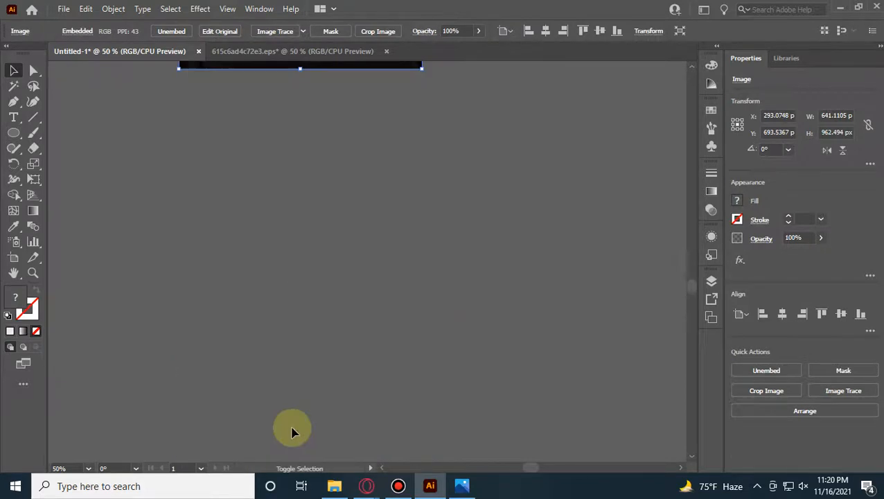
scroll(300, 387, up, 8)
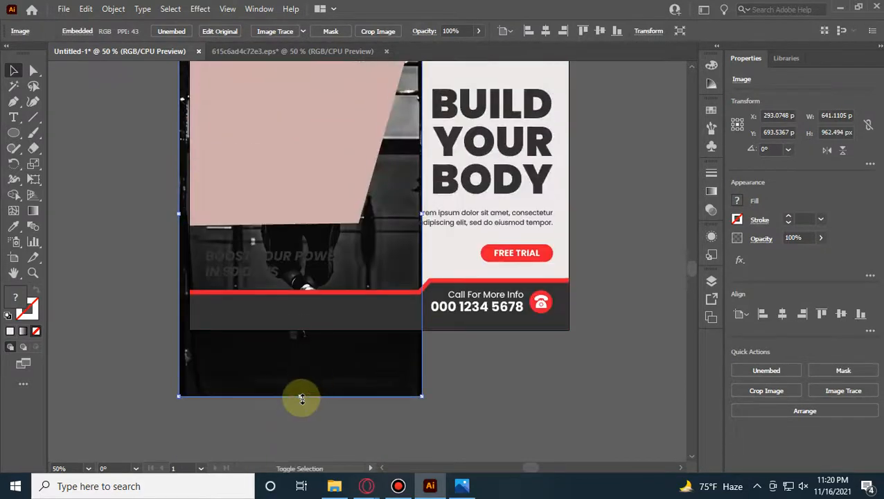
drag(302, 399, 302, 370)
scroll(262, 215, up, 5)
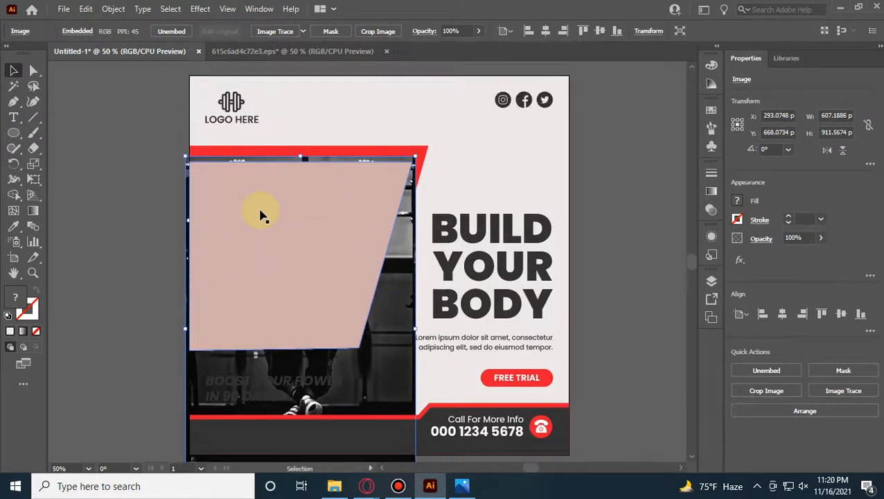
Step: Nudge the photo down behind the slanted shape to a Y position of about 677 px
scroll(261, 215, down, 3)
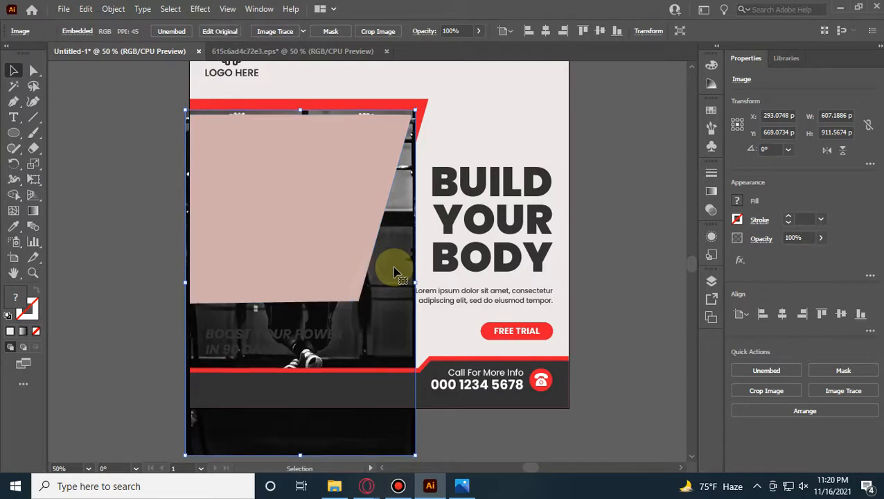
key(Down)
key(Down)
key(Down)
key(Down)
key(Down)
key(Down)
key(Down)
key(Down)
scroll(394, 272, down, 4)
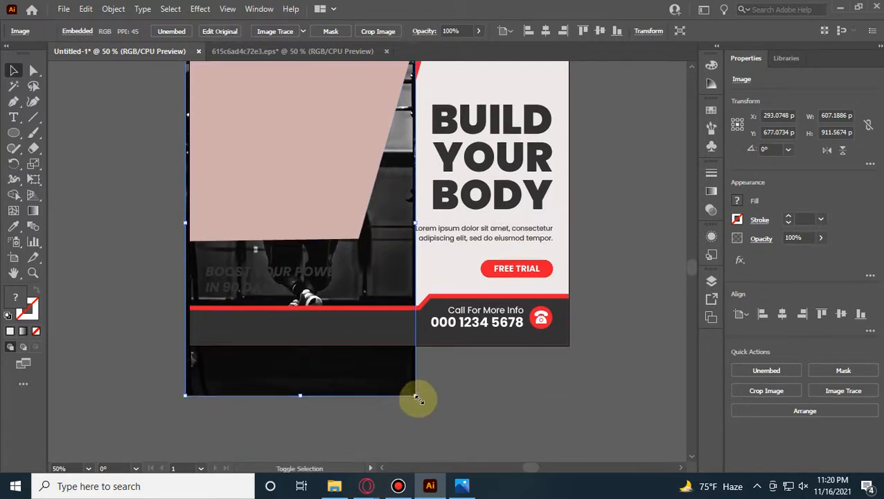
Step: Try scaling the photo down to about 575 × 863 px, then undo the scaling
drag(418, 398, 405, 375)
scroll(408, 376, up, 8)
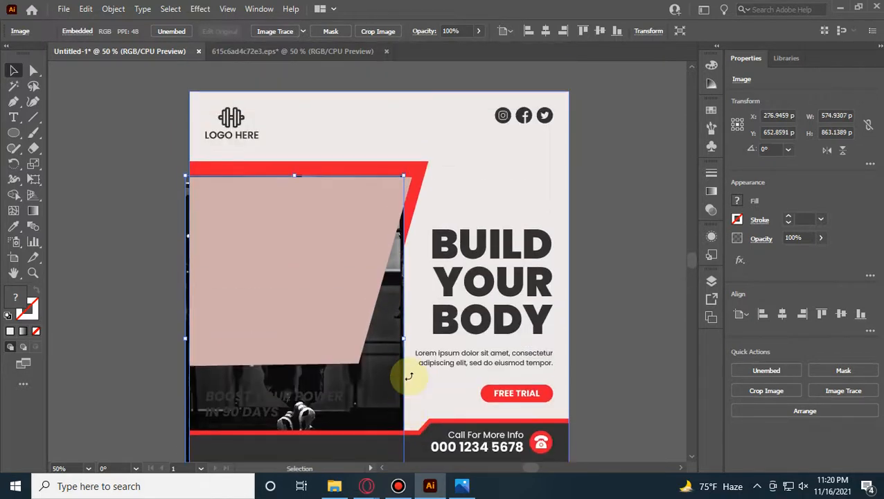
key(ctrl+z)
Step: Clip the pull-up photo to the pink slanted shape with a clipping mask
scroll(409, 375, down, 4)
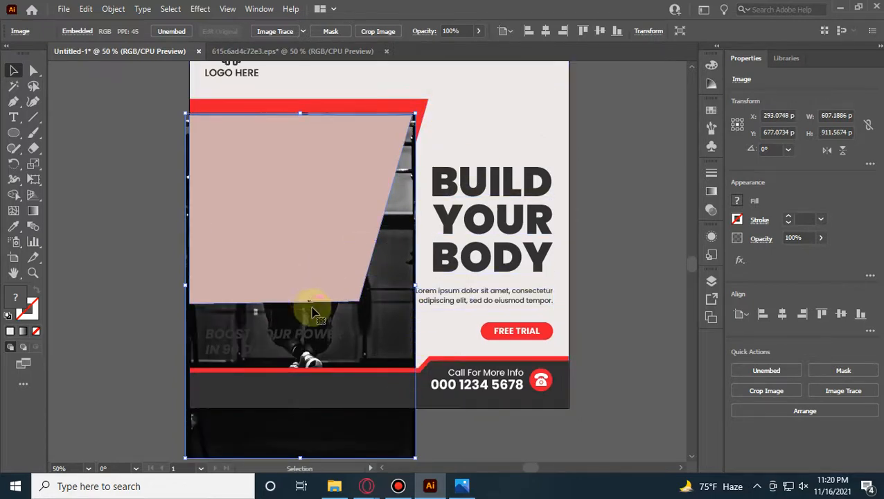
shift+click(338, 185)
right_click(340, 182)
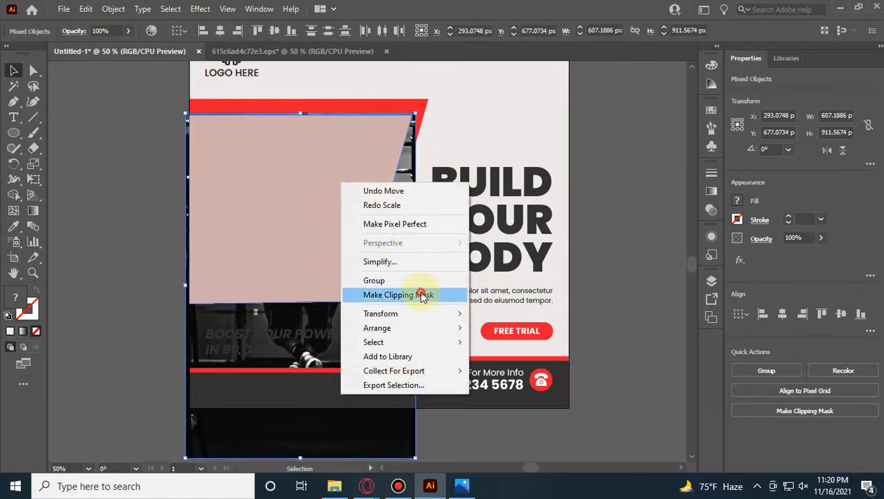
click(423, 295)
click(129, 154)
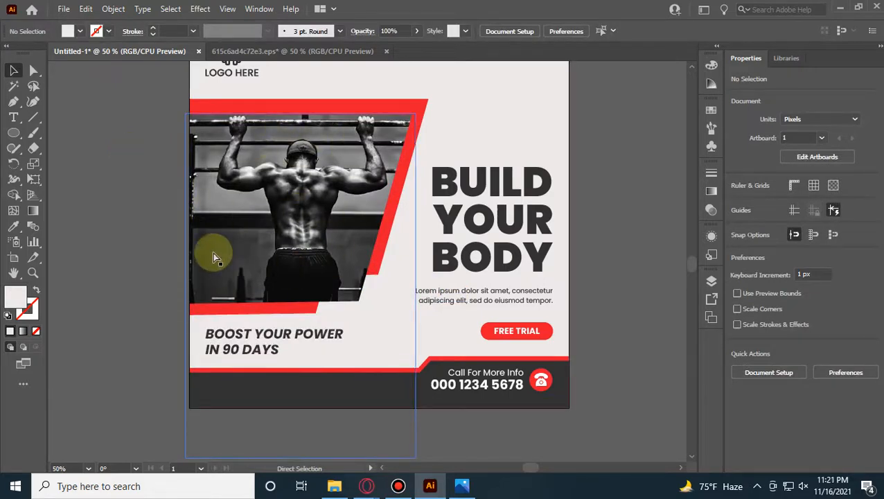
Step: Examine the whole post layout with the clipped photo, both zoomed out and close up
scroll(135, 237, up, 2)
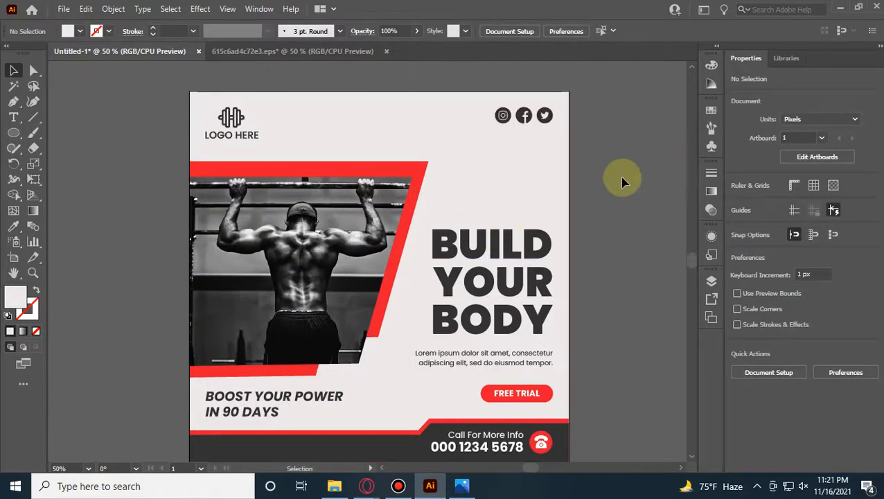
scroll(572, 184, right, 2)
scroll(572, 183, down, 1)
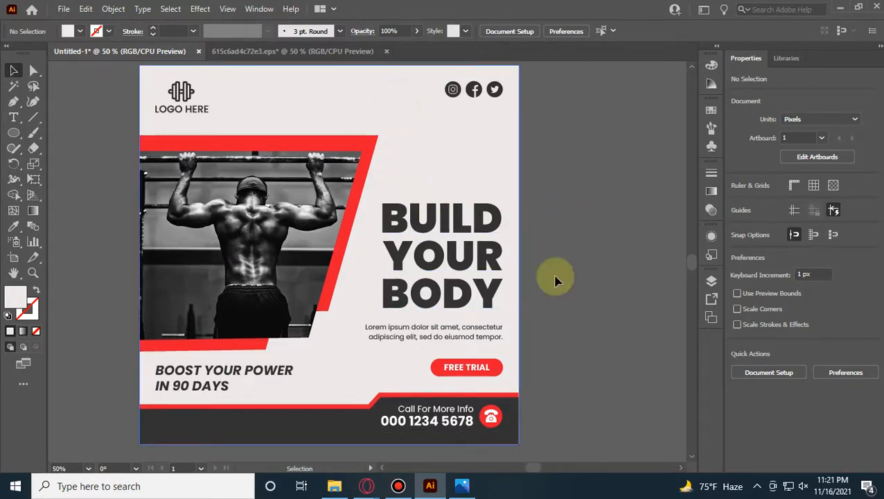
scroll(529, 162, down, 2)
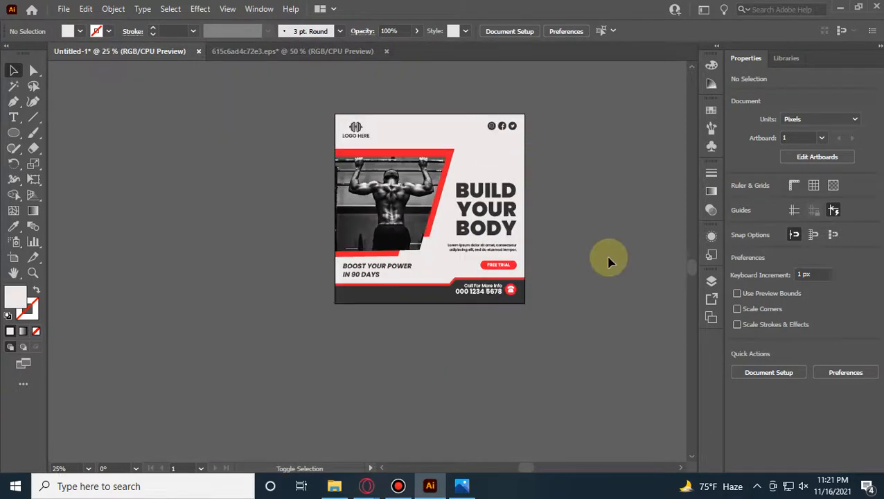
scroll(609, 260, up, 1)
scroll(617, 269, up, 2)
drag(527, 277, 664, 201)
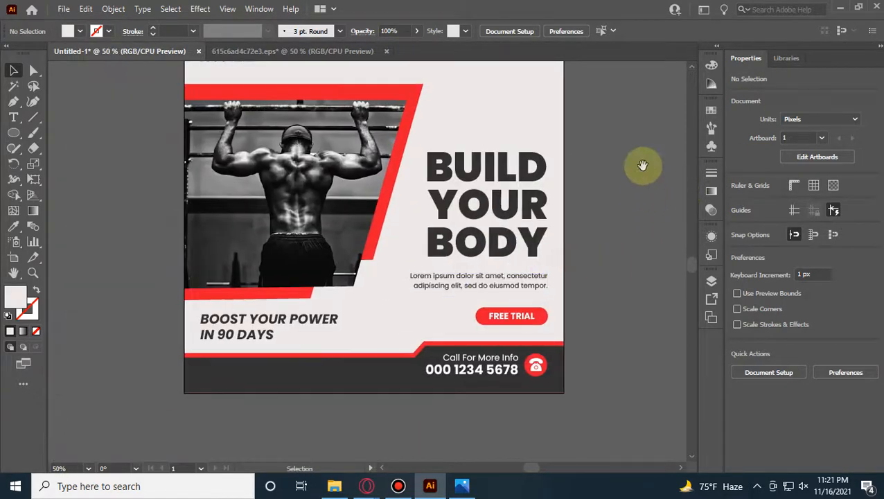
drag(641, 163, 588, 211)
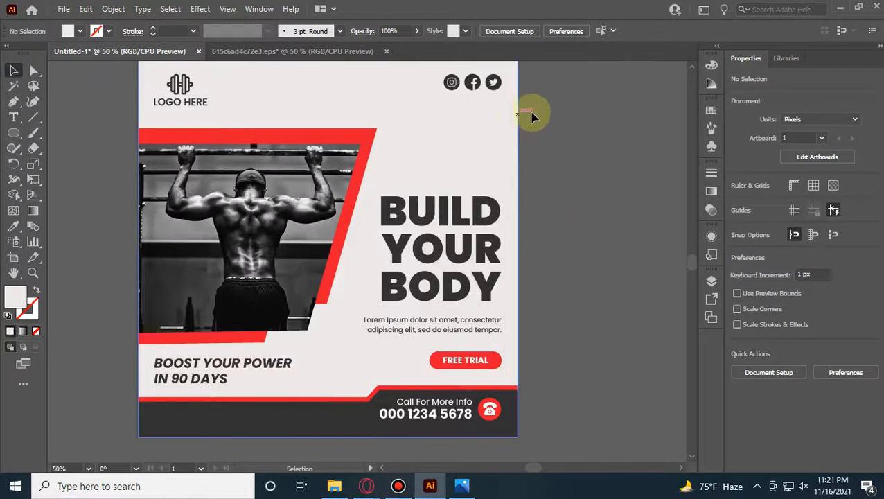
scroll(383, 162, up, 1)
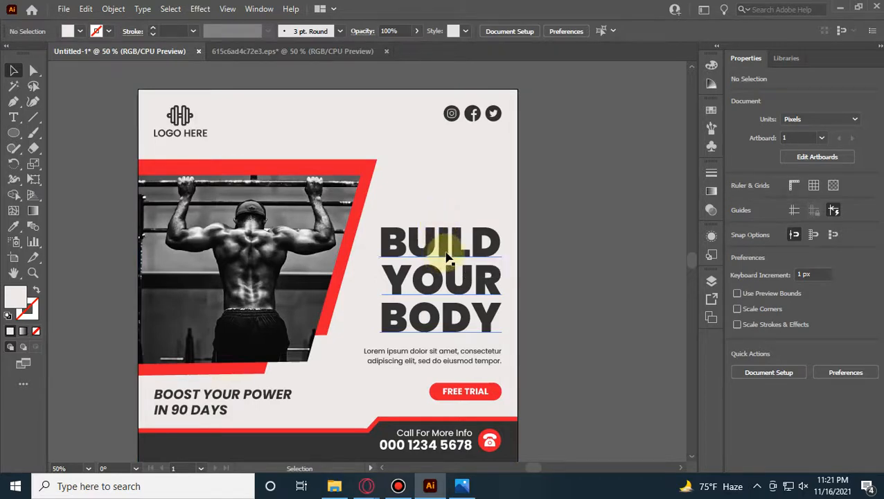
Step: Try moving the BUILD YOUR BODY headline up by about 65 px, then undo the move
drag(446, 252, 447, 227)
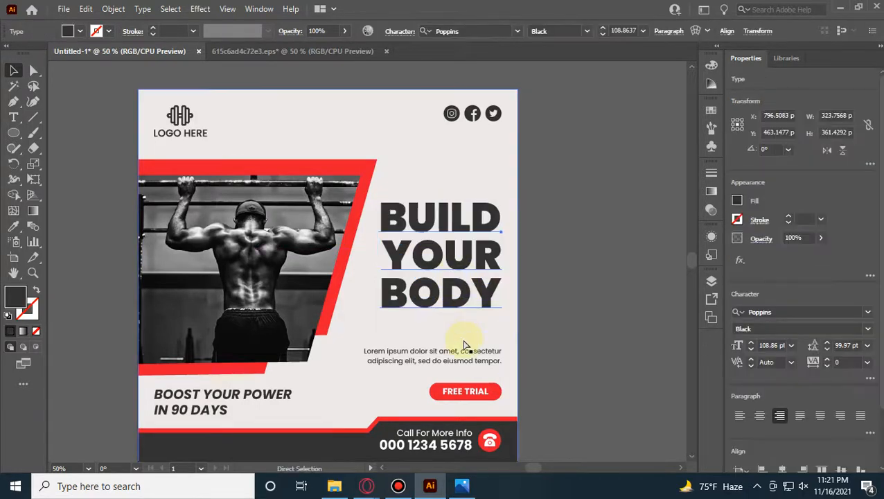
key(ctrl+z)
click(552, 340)
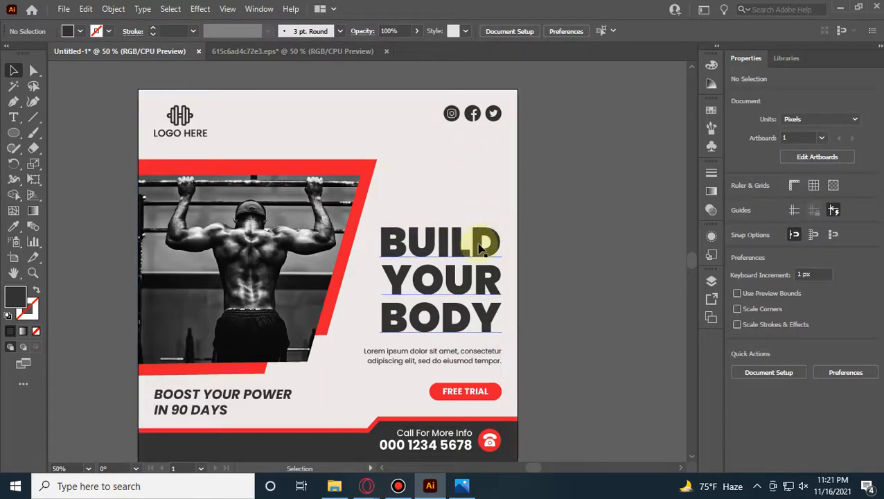
Step: Duplicate the BUILD YOUR BODY headline about 55 px higher and swap the copy's fill and stroke to make it outlined
click(480, 247)
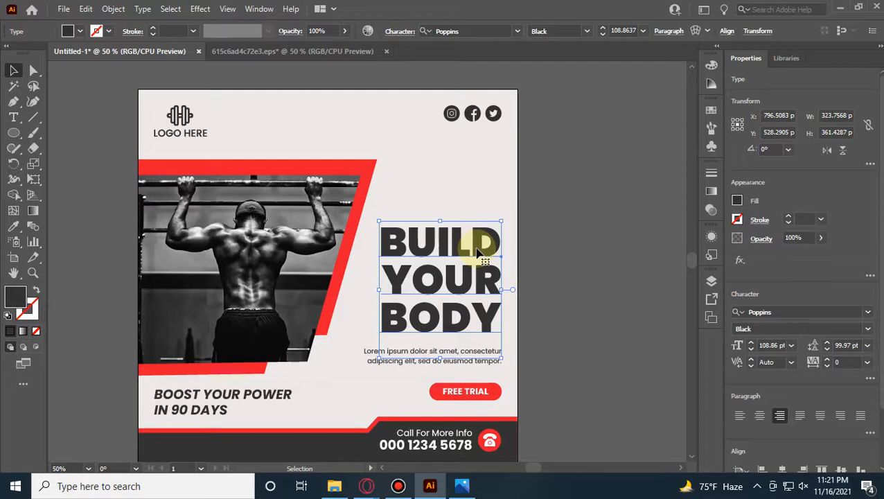
drag(478, 246, 478, 230)
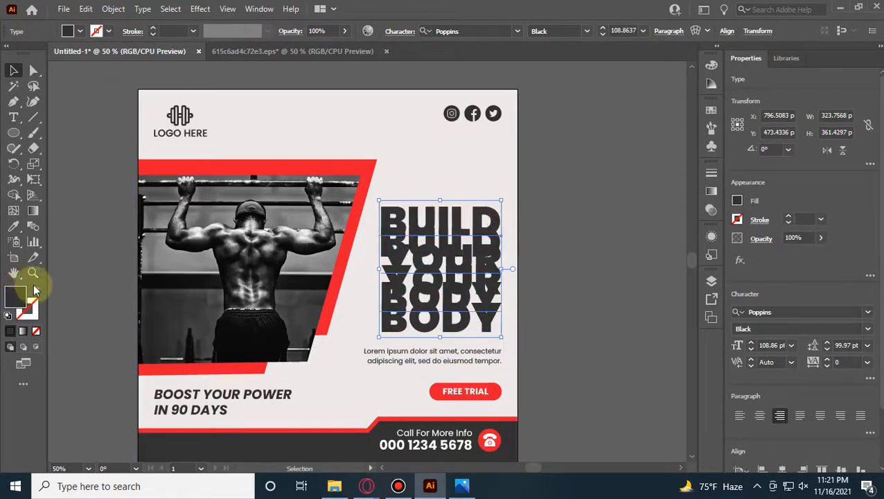
click(36, 291)
click(105, 251)
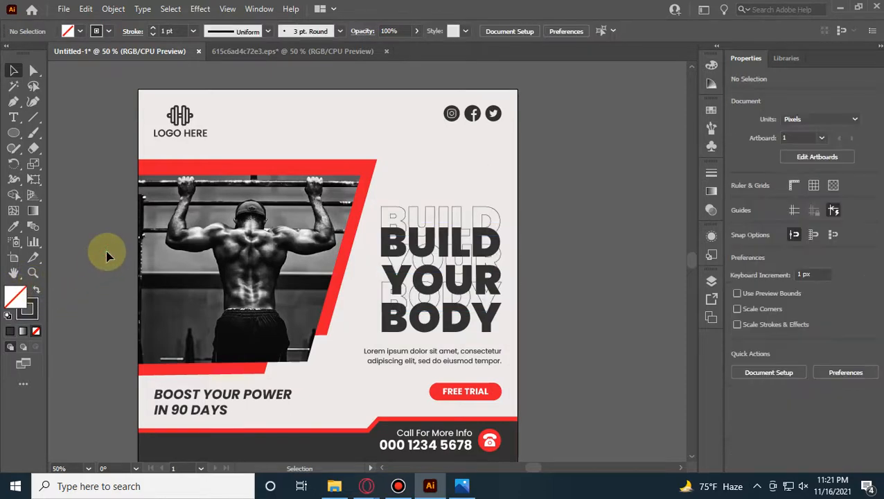
Step: Try increasing the outlined headline copy's leading to 139 pt, then undo the leading change
click(487, 217)
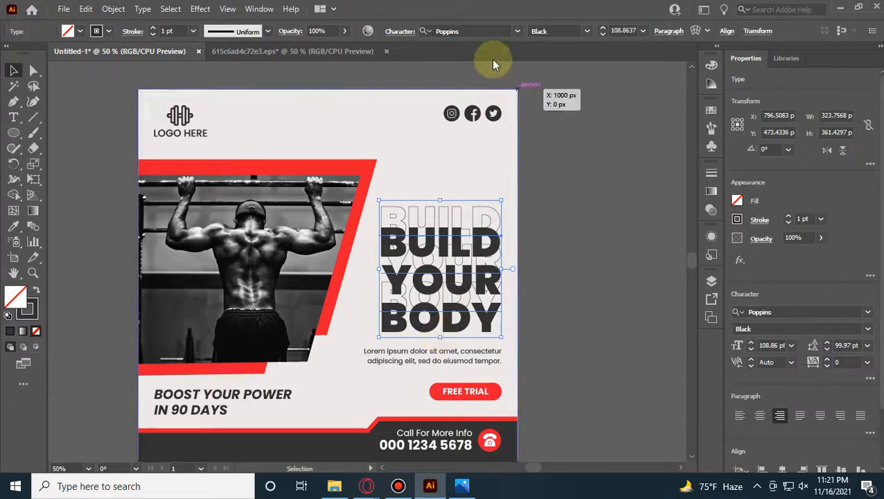
click(399, 31)
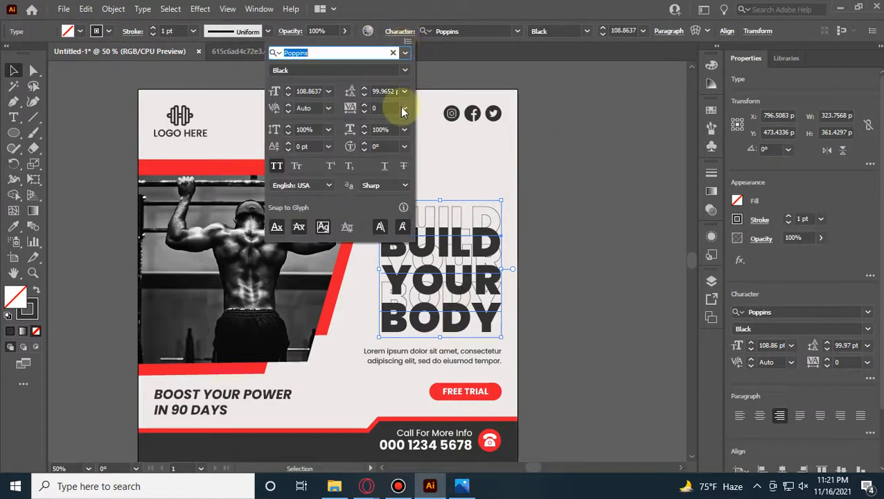
click(366, 88)
click(365, 88)
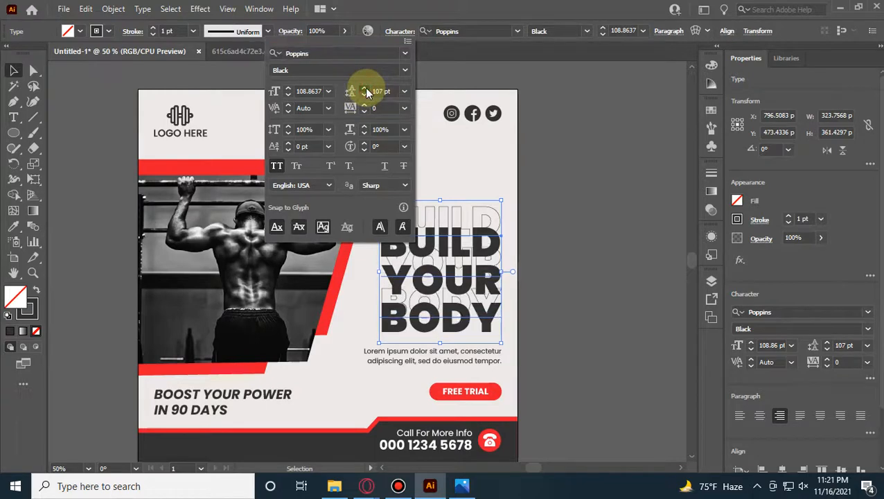
click(366, 88)
click(366, 88)
click(366, 88)
click(365, 88)
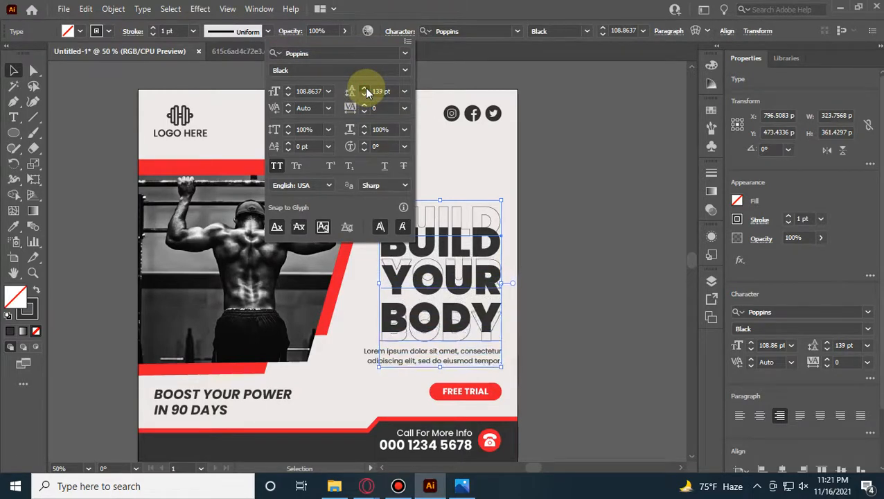
click(365, 88)
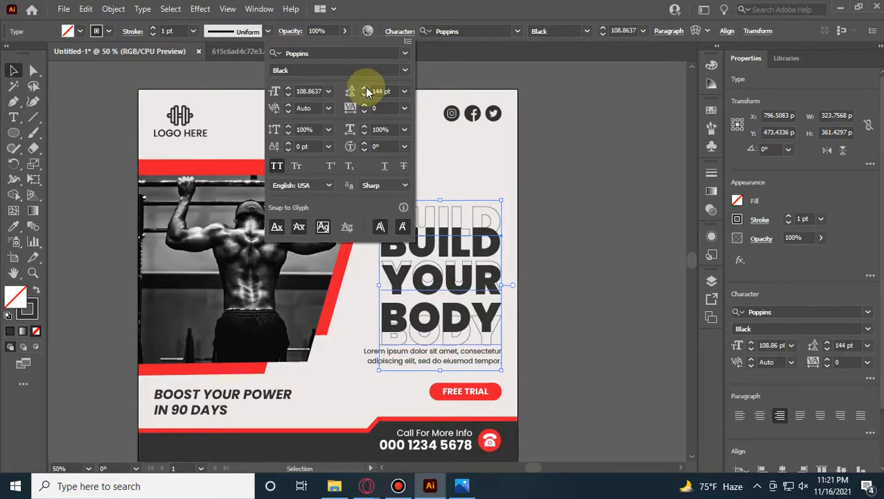
click(365, 88)
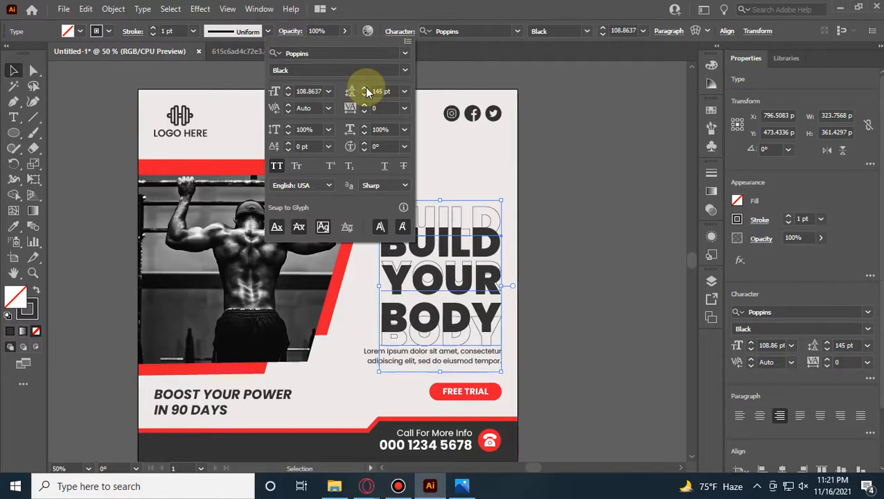
click(365, 96)
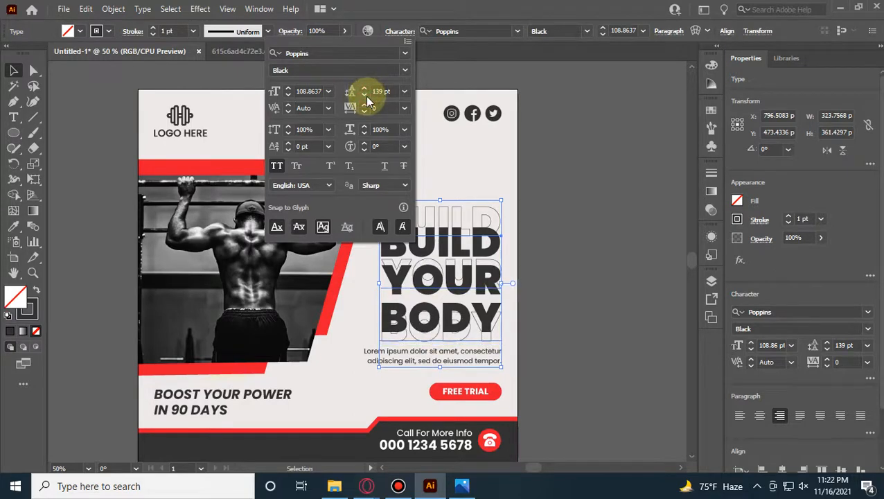
click(627, 184)
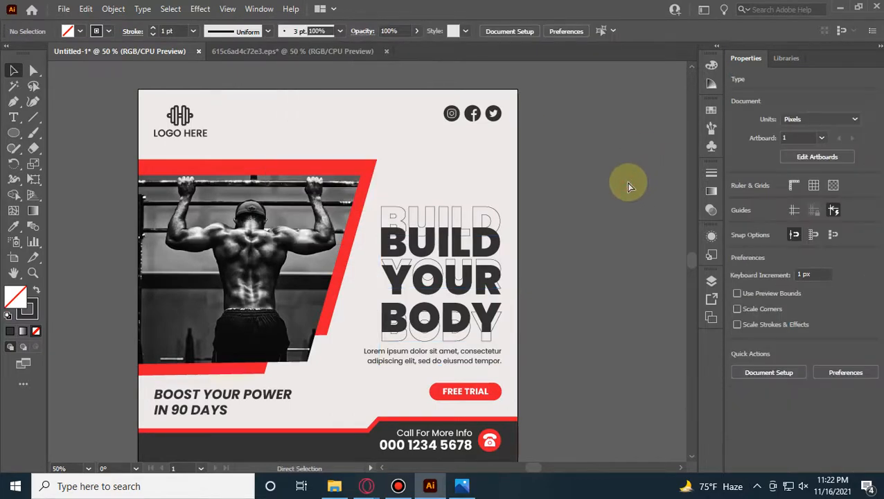
key(ctrl+z)
click(611, 205)
Step: Nudge the outlined BUILD YOUR BODY copy down 24 px to a Y position of about 497 px
scroll(574, 242, down, 1)
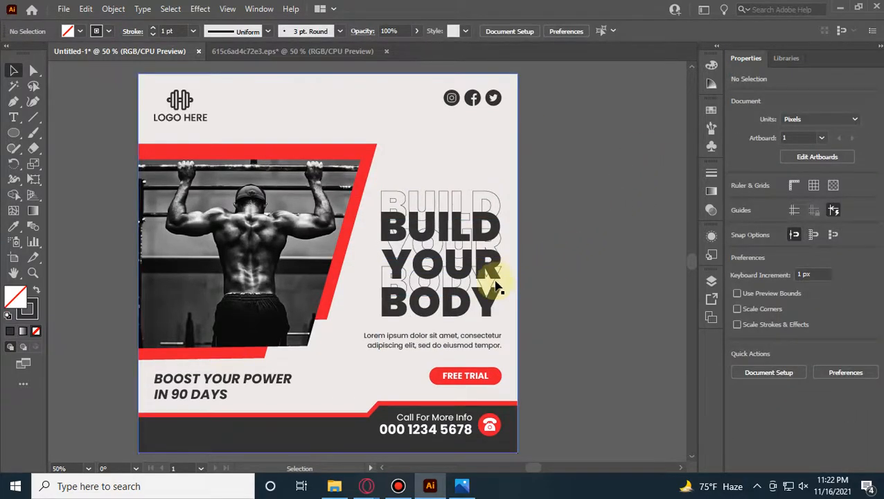
click(487, 289)
key(Down)
key(Down)
key(Down)
key(Down)
key(Down)
key(Down)
key(Down)
key(Down)
key(Down)
key(Down)
key(Down)
key(Down)
key(Down)
key(Down)
key(Down)
key(Down)
key(Down)
key(Down)
key(Down)
key(Down)
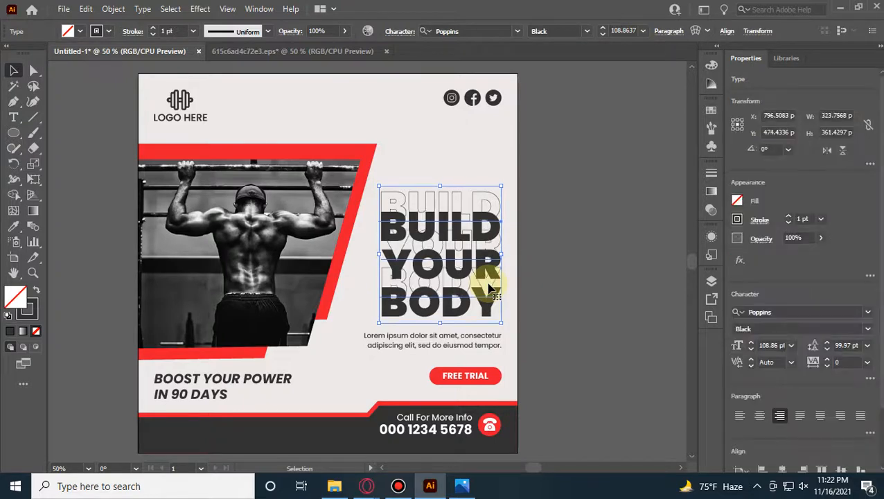
key(Down)
key(Down)
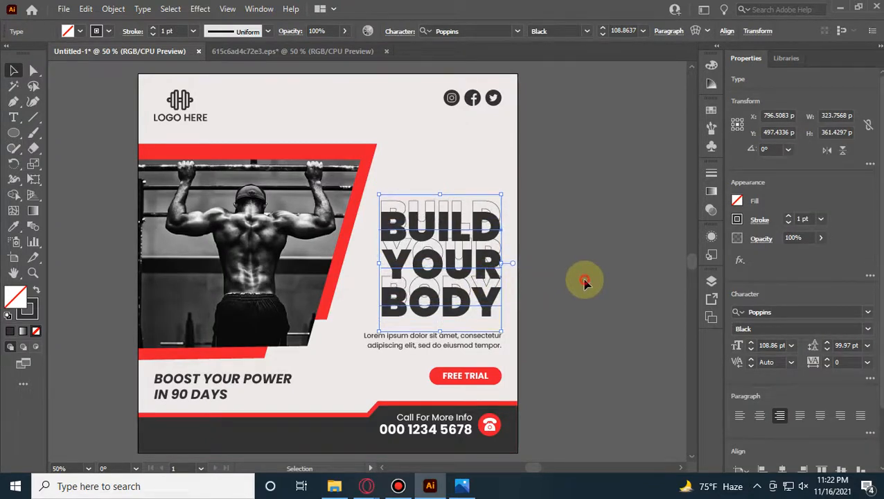
Step: Delete the outlined copy behind the BUILD YOUR BODY headline, leaving only the solid headline
click(584, 282)
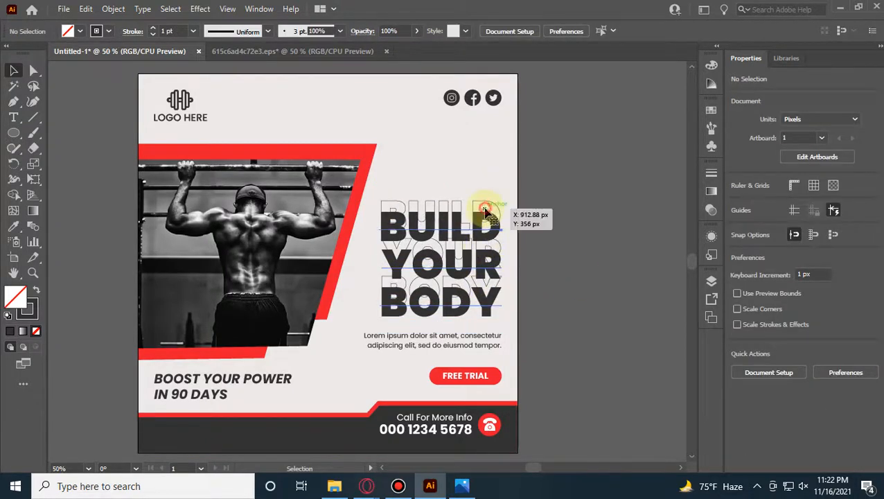
click(484, 199)
click(573, 262)
click(454, 203)
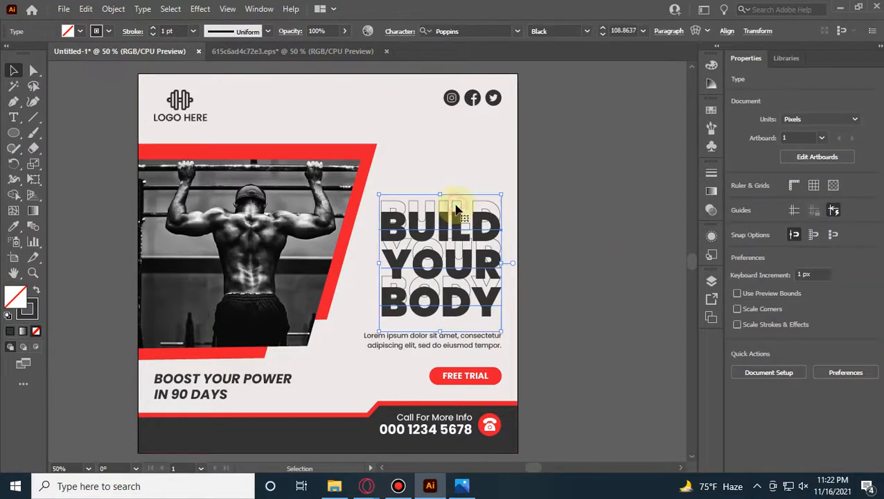
key(Delete)
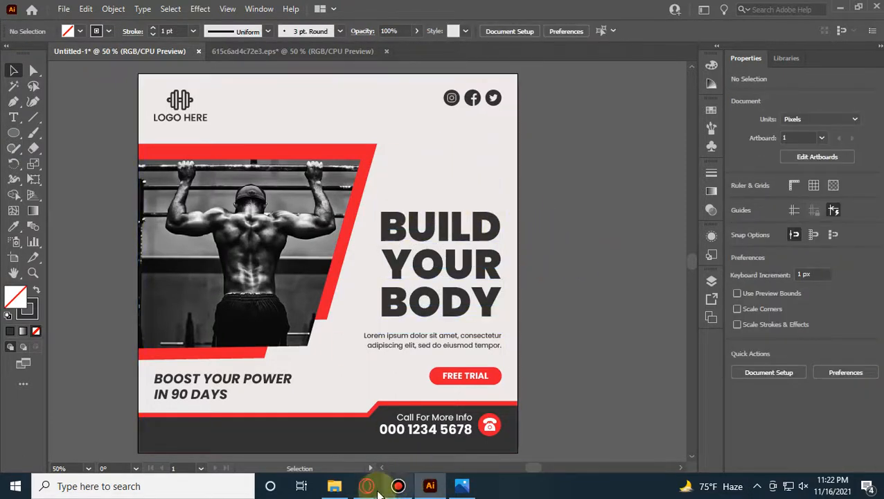
Step: Switch to Pinterest in the Opera browser and search for "gym post template"
click(348, 366)
click(174, 9)
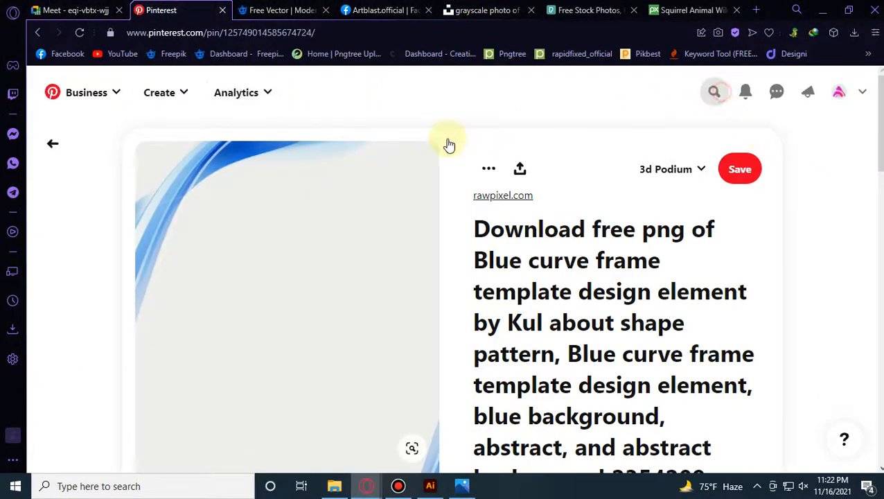
click(408, 104)
text(gym )
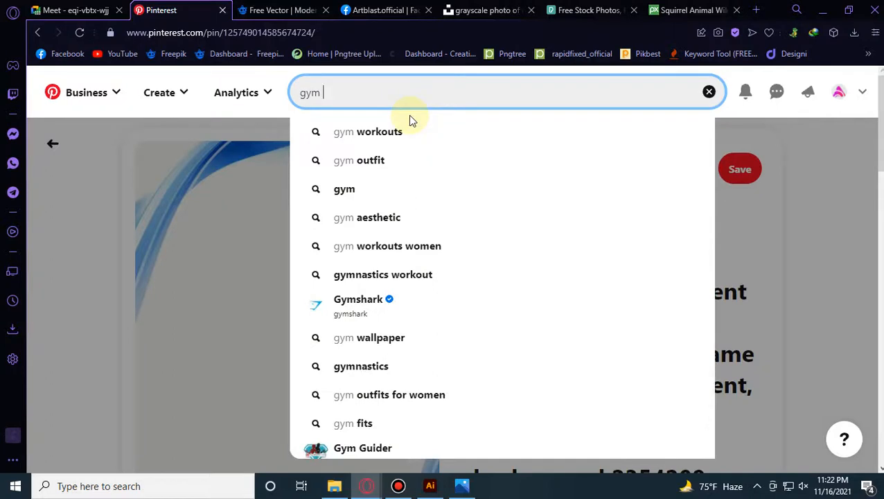
text(post tem)
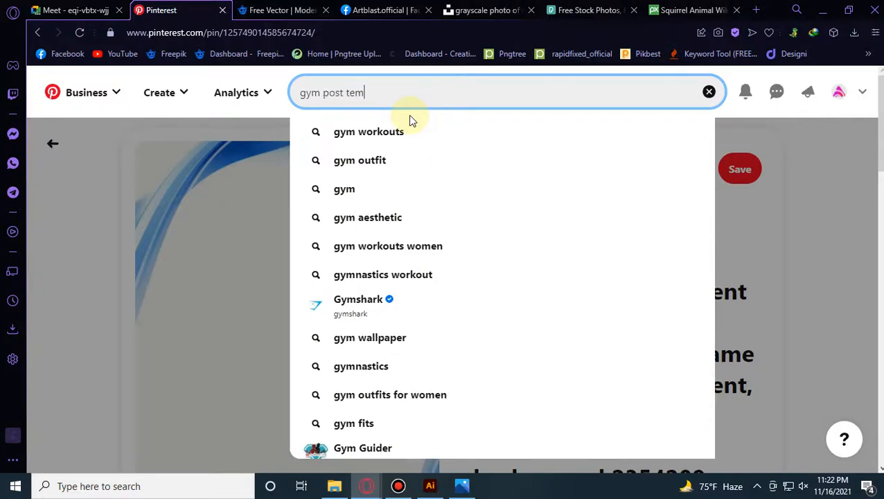
text(plate)
key(Return)
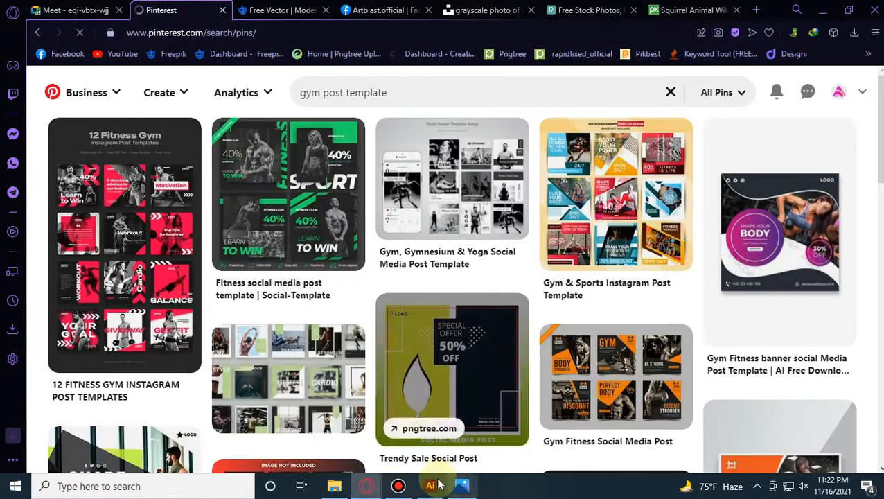
Step: Switch back to Illustrator and compare the red gym post with the green gym template in 615c6ad4c72e3.eps
mouse_move(399, 487)
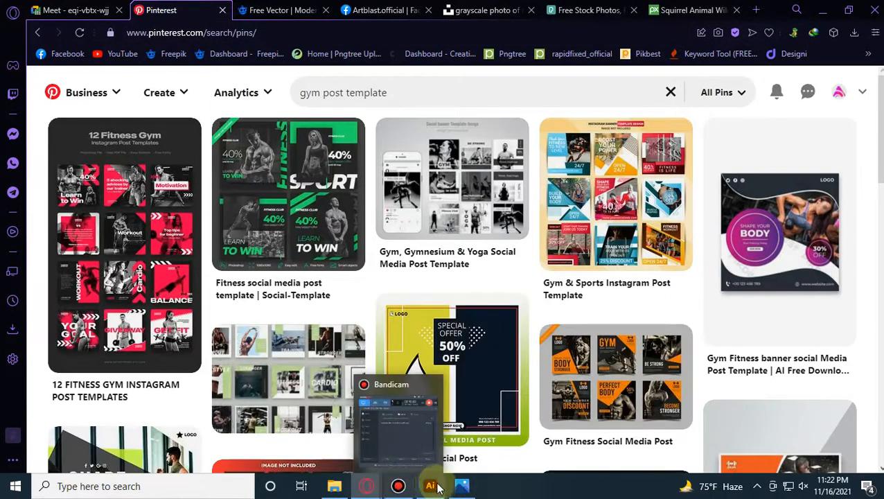
click(430, 486)
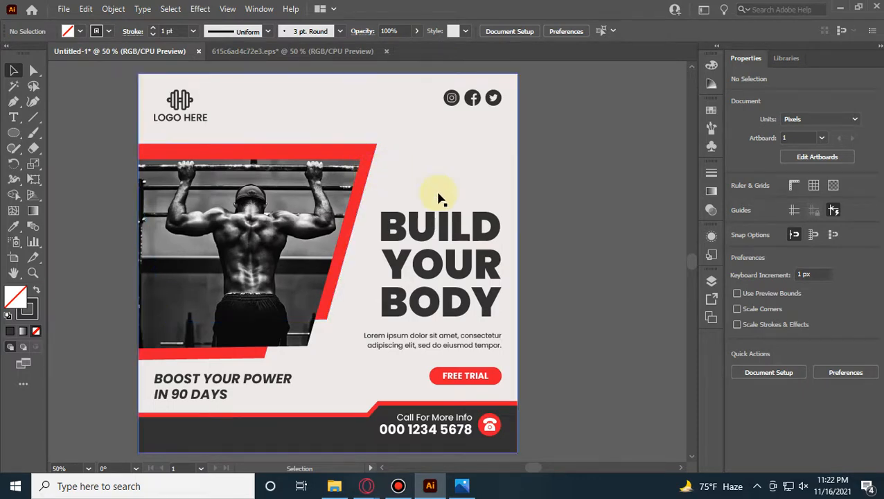
scroll(438, 197, down, 1)
scroll(623, 270, right, 3)
click(271, 53)
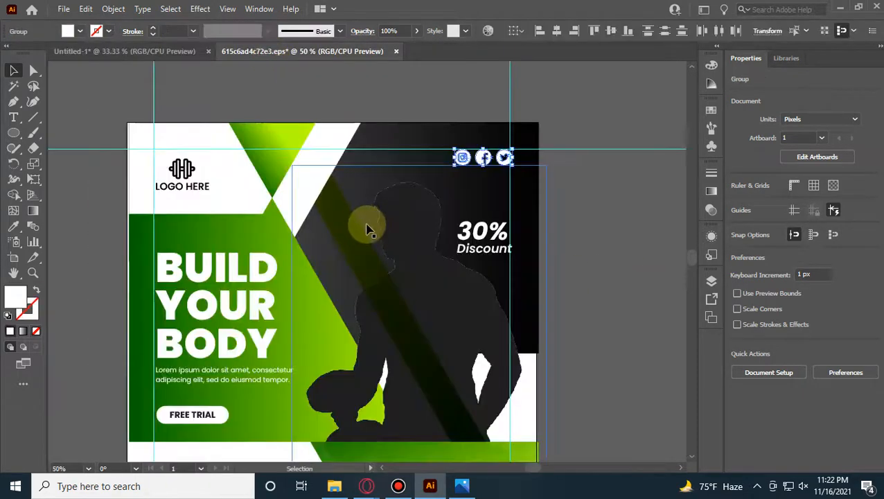
scroll(368, 228, down, 3)
scroll(353, 318, up, 1)
scroll(353, 317, up, 3)
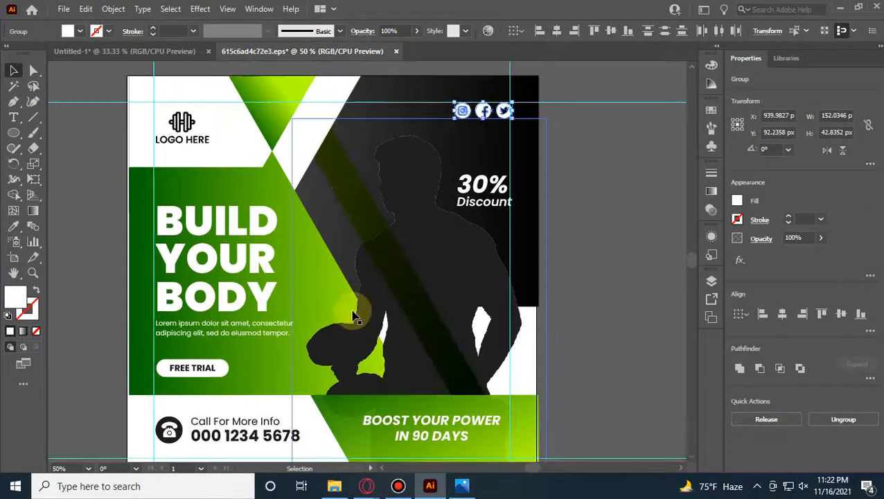
click(151, 50)
scroll(251, 325, up, 1)
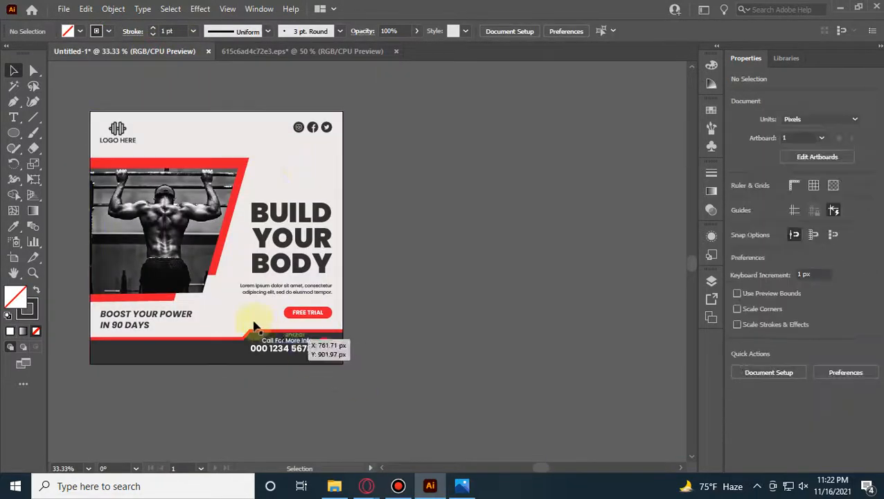
scroll(367, 312, left, 3)
scroll(381, 183, up, 3)
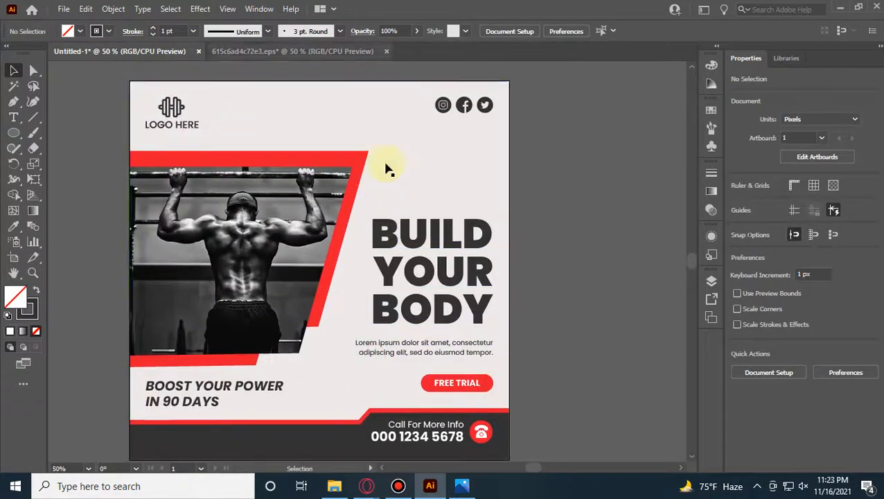
scroll(575, 187, down, 1)
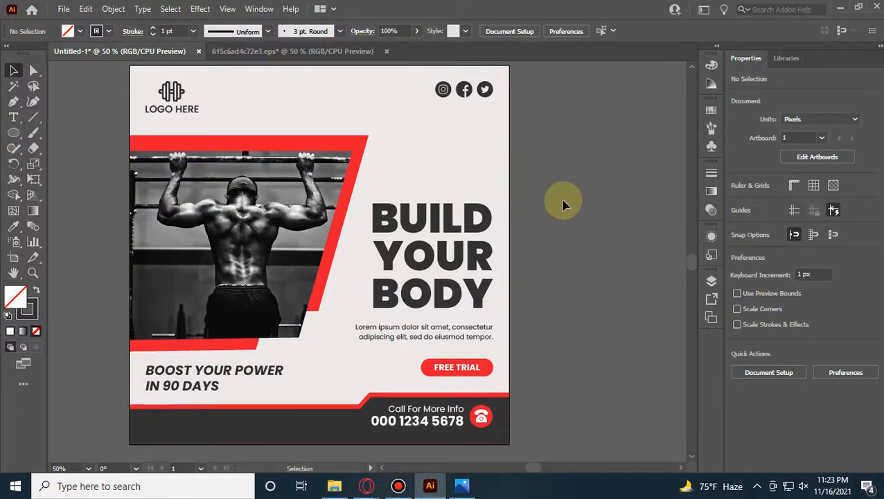
click(355, 51)
scroll(416, 223, down, 2)
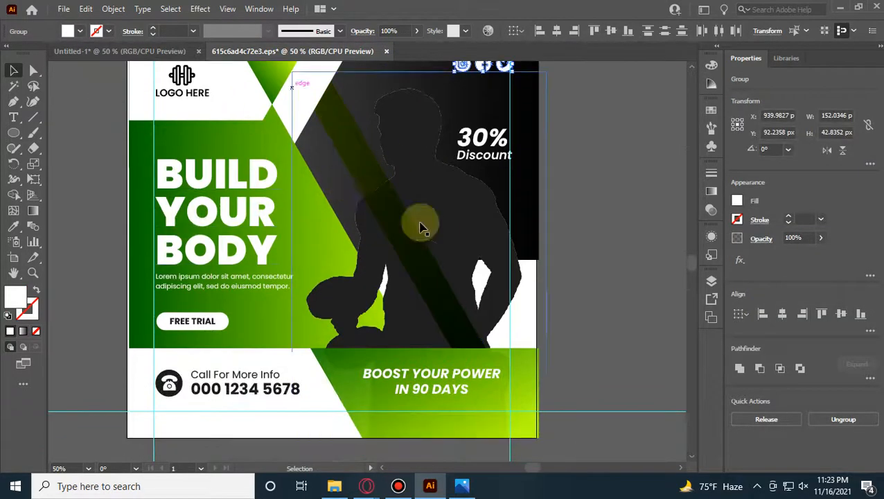
scroll(339, 223, up, 2)
scroll(326, 208, up, 1)
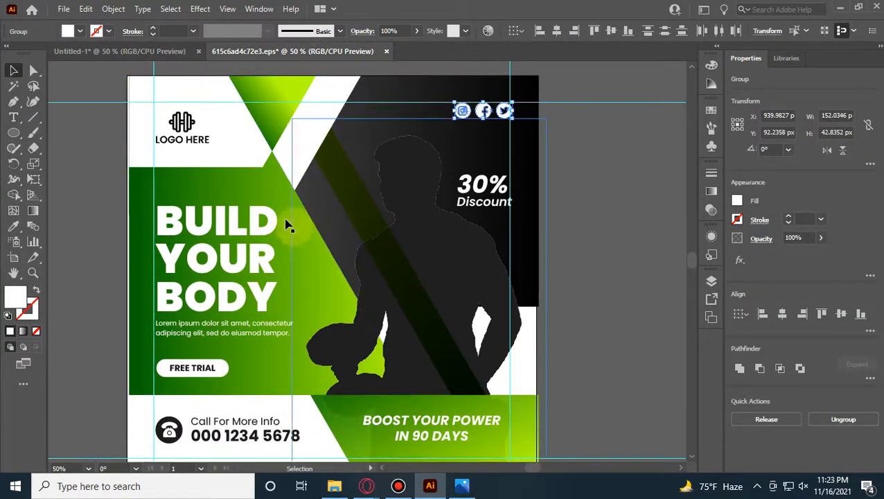
Step: Switch to the Pinterest results in the browser and look through the gym post templates for layout ideas
mouse_move(365, 486)
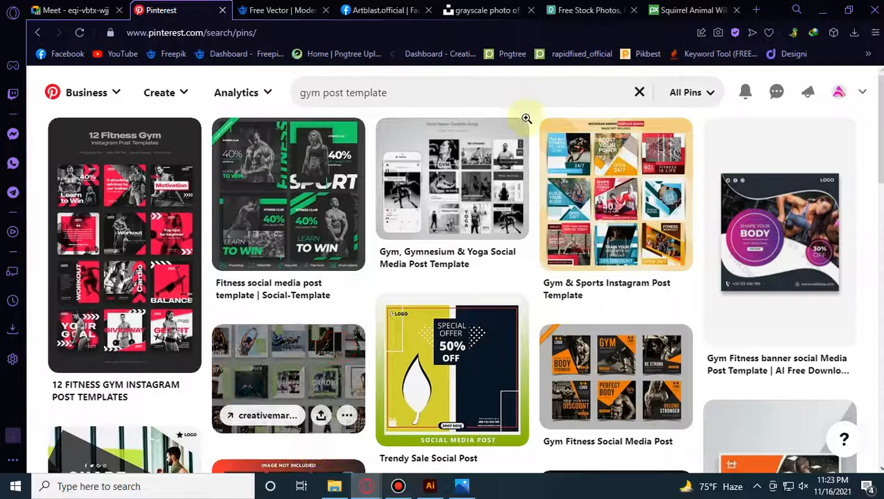
click(308, 443)
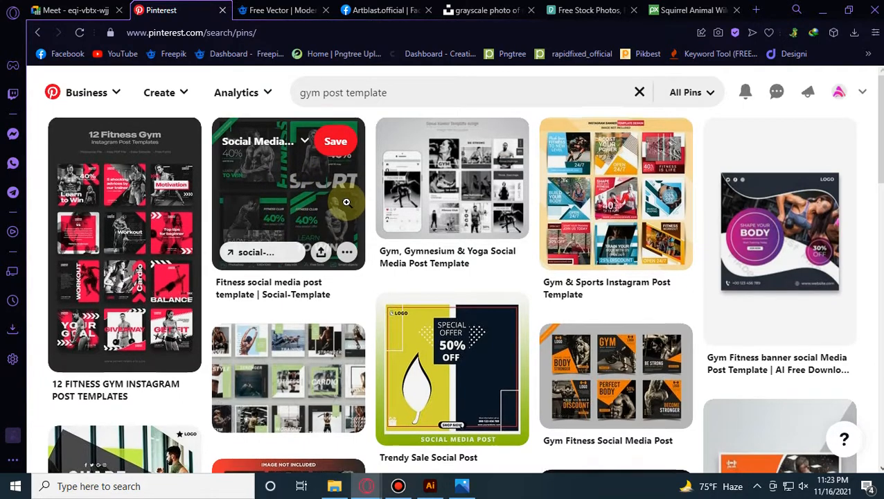
scroll(347, 201, down, 3)
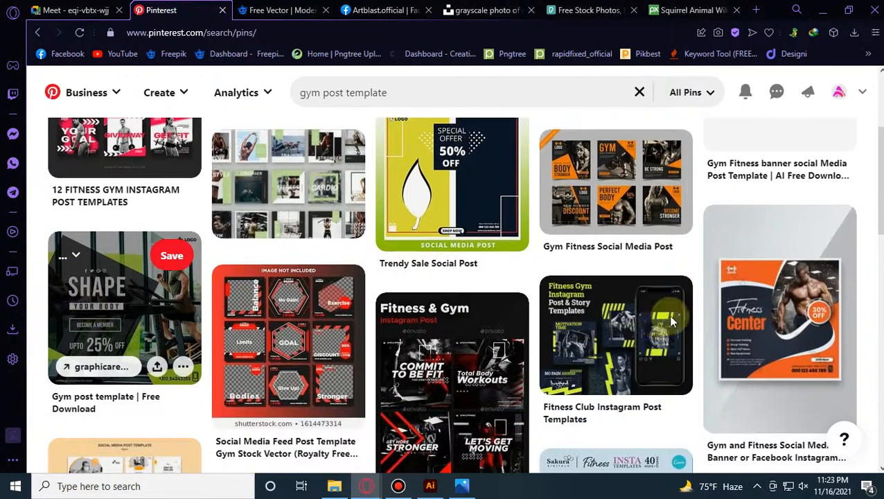
scroll(251, 221, down, 3)
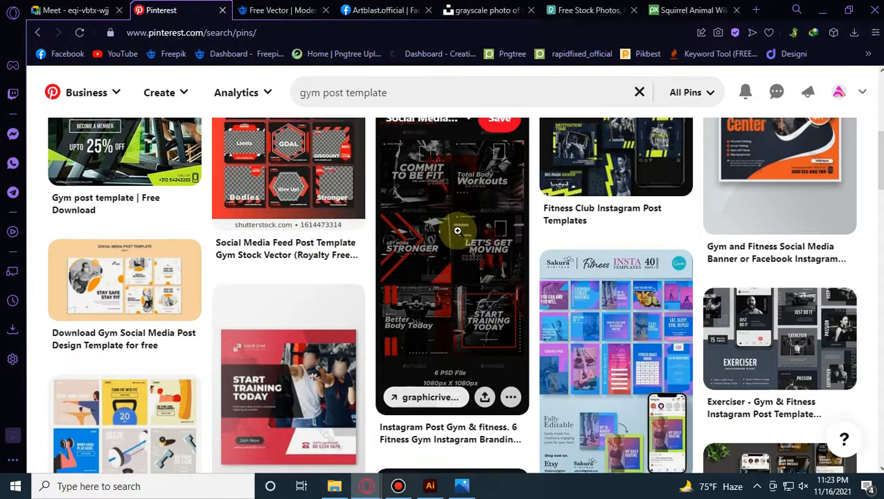
scroll(457, 231, down, 3)
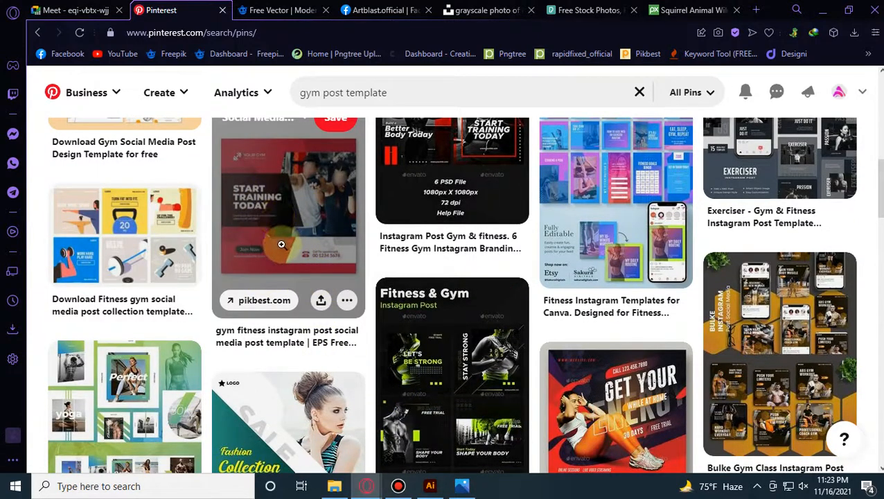
scroll(416, 319, down, 1)
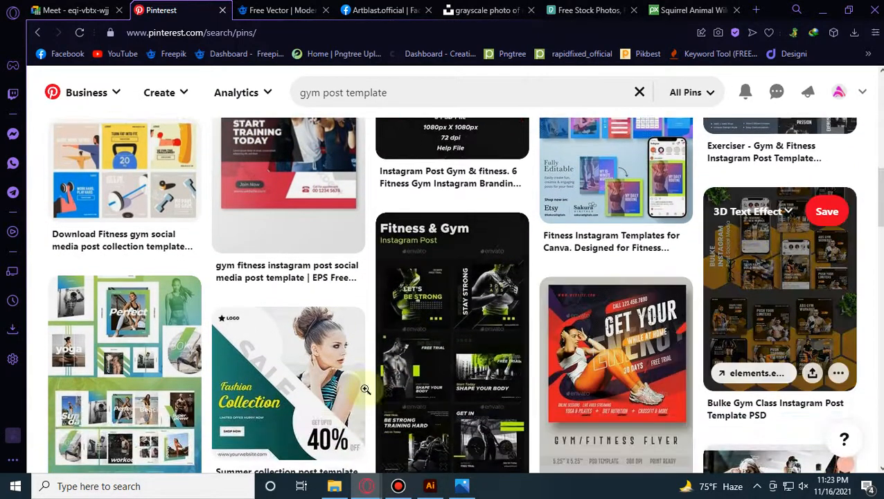
scroll(485, 284, down, 2)
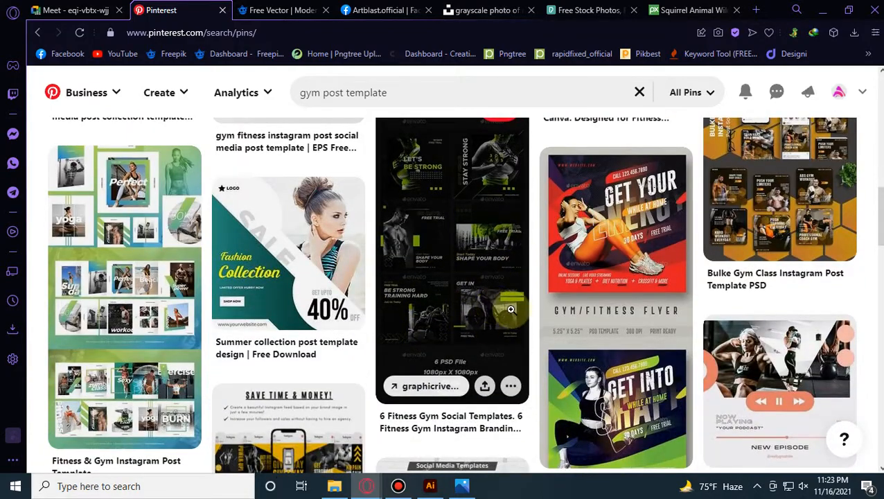
scroll(511, 310, down, 1)
scroll(511, 309, down, 3)
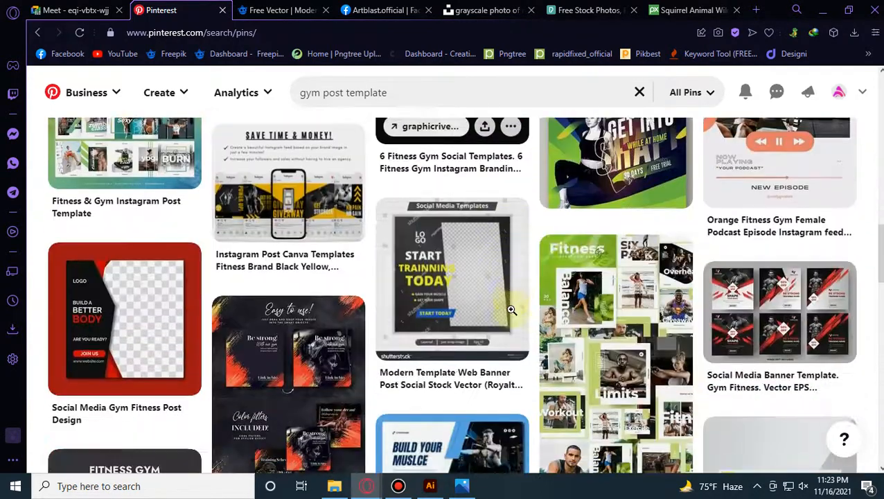
scroll(510, 310, down, 3)
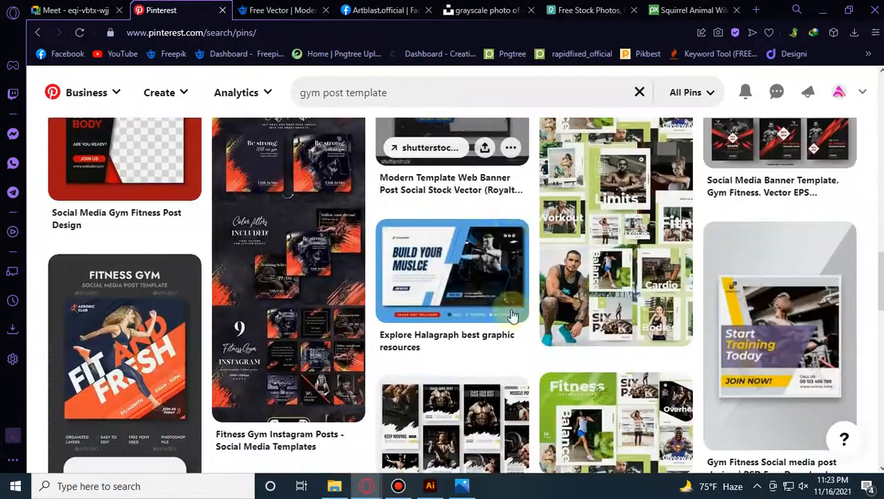
Step: View the blue BUILD YOUR MUSLCE pin, return to the results and examine more gym post layouts further down
click(440, 277)
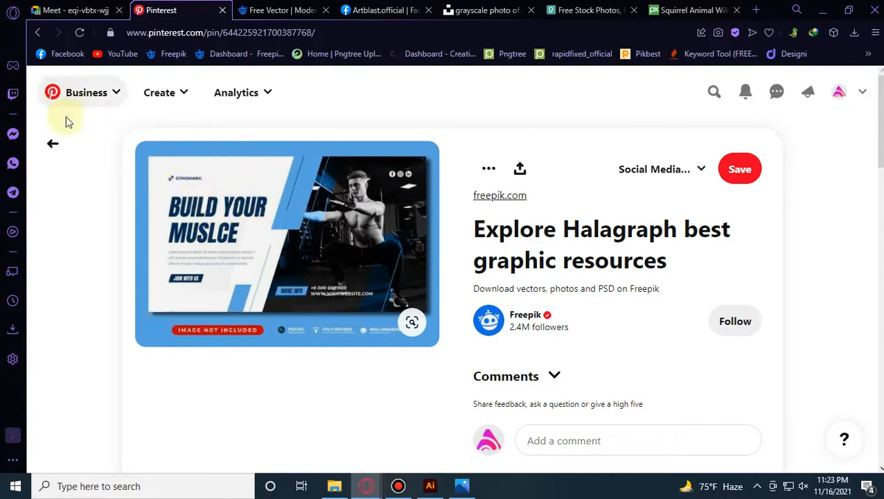
click(54, 145)
scroll(315, 245, down, 3)
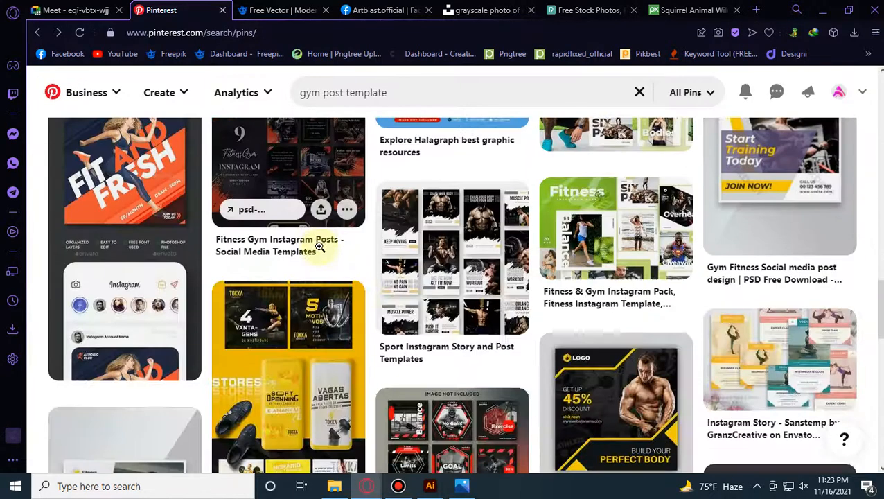
scroll(316, 239, down, 2)
mouse_move(444, 278)
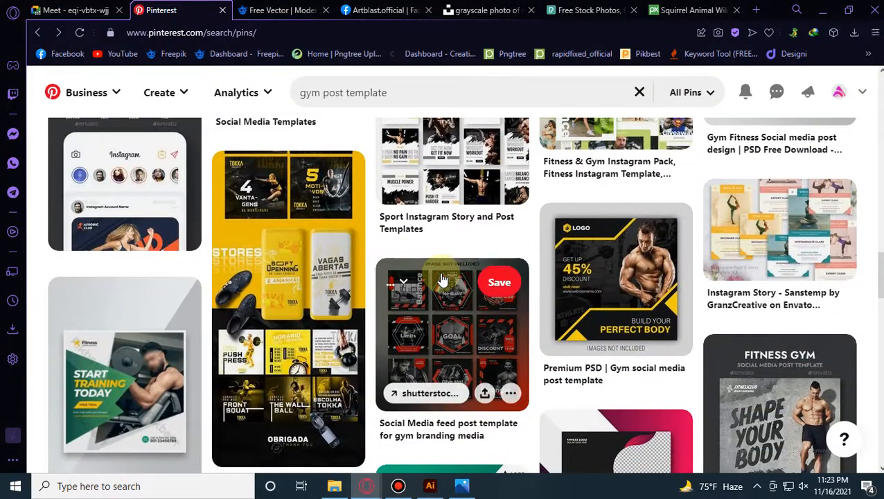
mouse_move(648, 338)
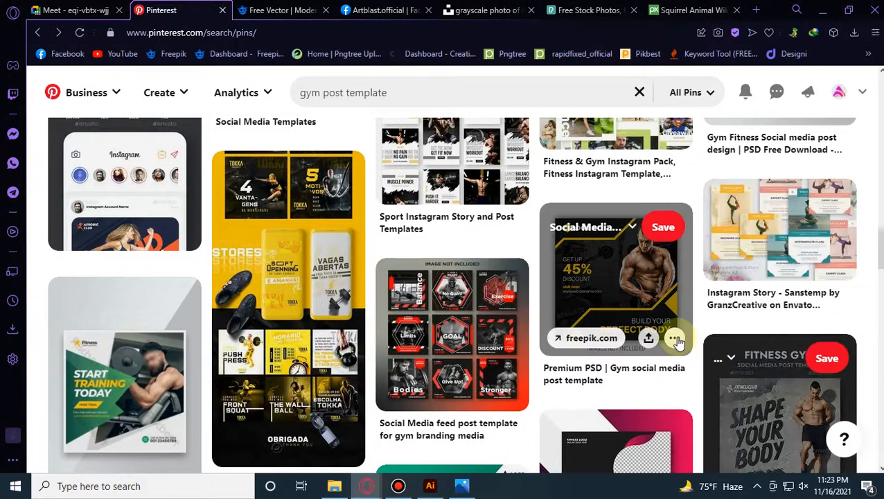
scroll(648, 338, down, 6)
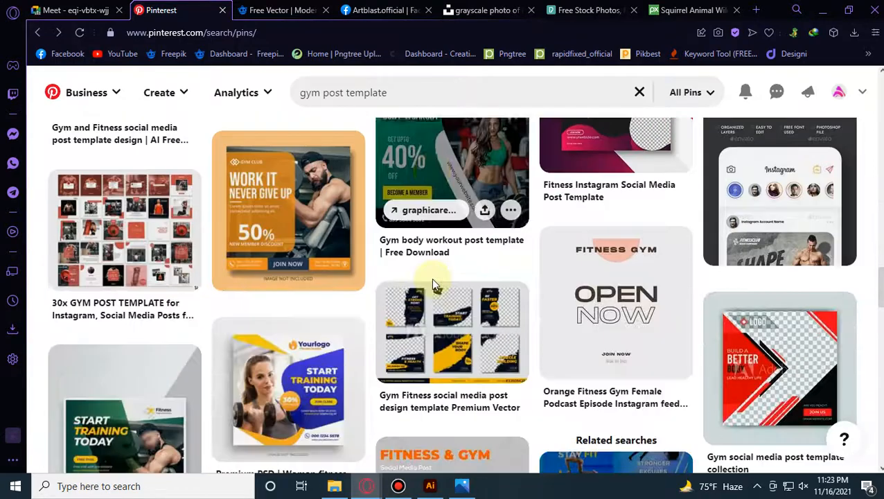
scroll(312, 222, down, 4)
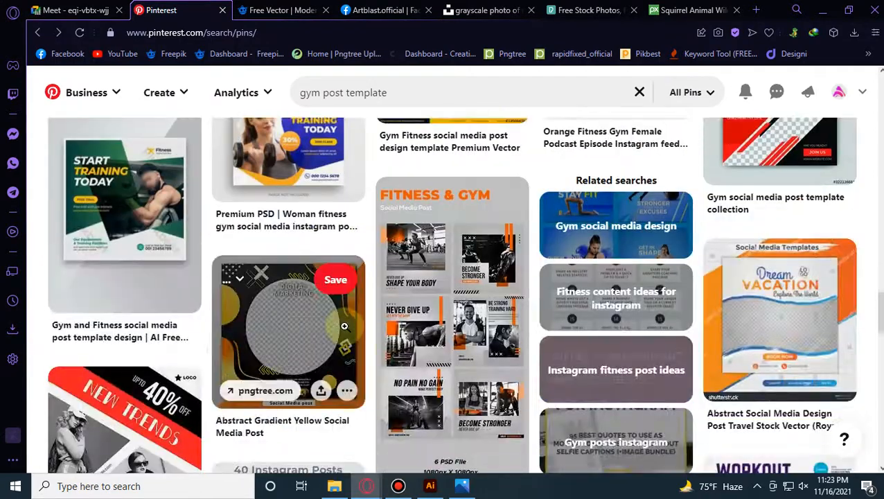
scroll(664, 242, up, 1)
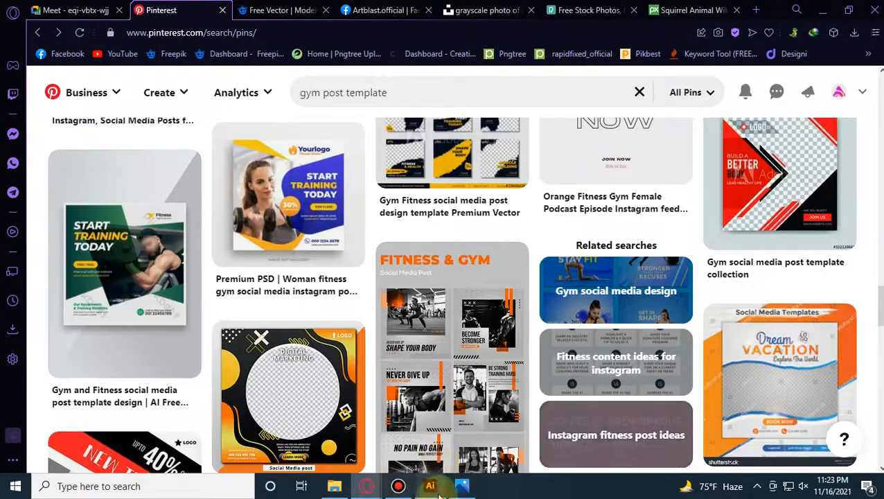
Step: Return to Illustrator and bring the red gym post in the Untitled-1 document back into view
click(430, 485)
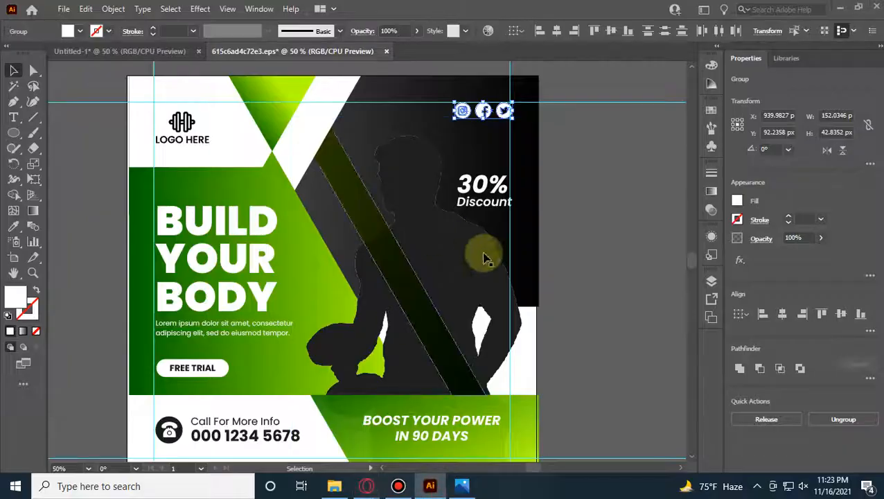
click(386, 51)
click(549, 263)
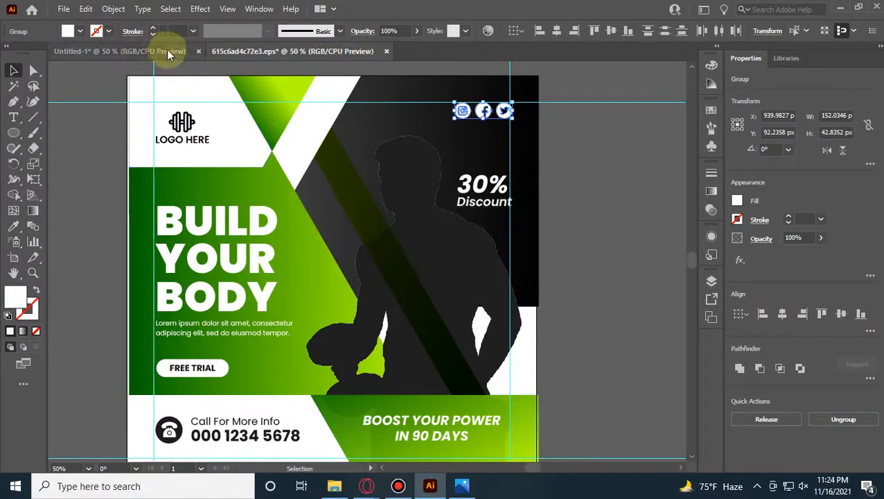
click(167, 53)
scroll(453, 229, up, 1)
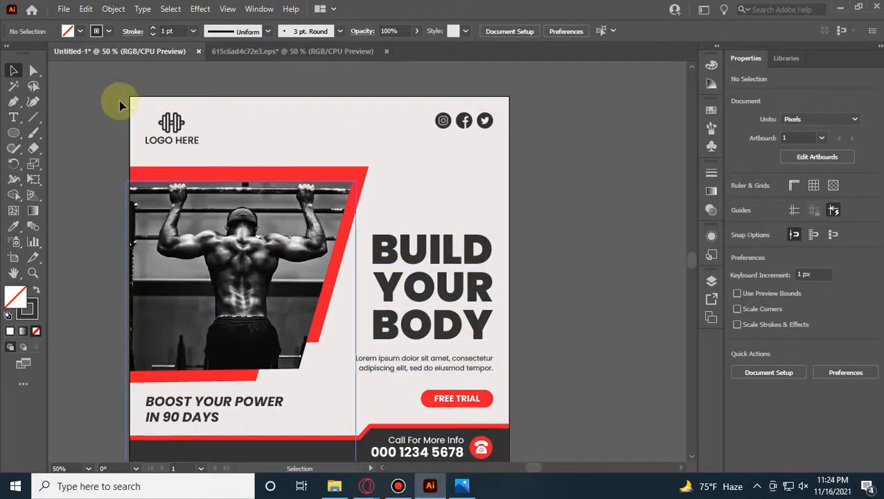
Step: Enclose the tagline BOOST YOUR POWER IN 90 DAYS below the workout photo in double quotation marks
scroll(417, 208, down, 1)
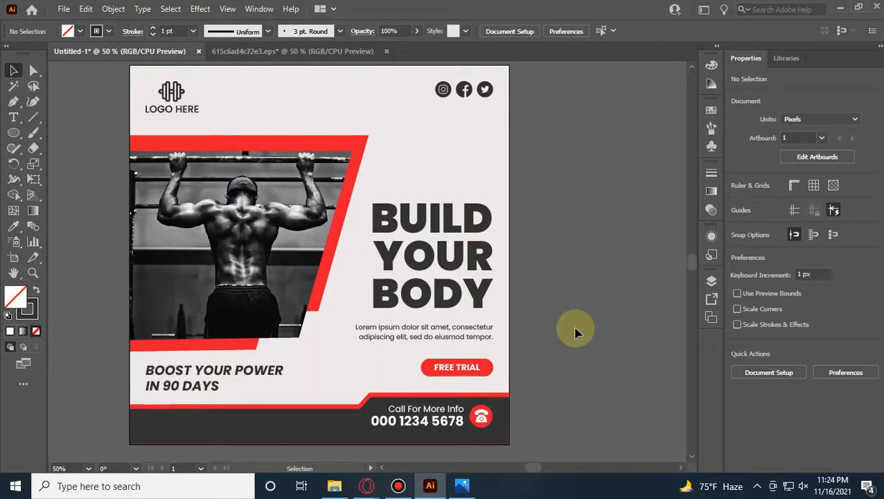
scroll(302, 317, up, 1)
drag(379, 318, 461, 273)
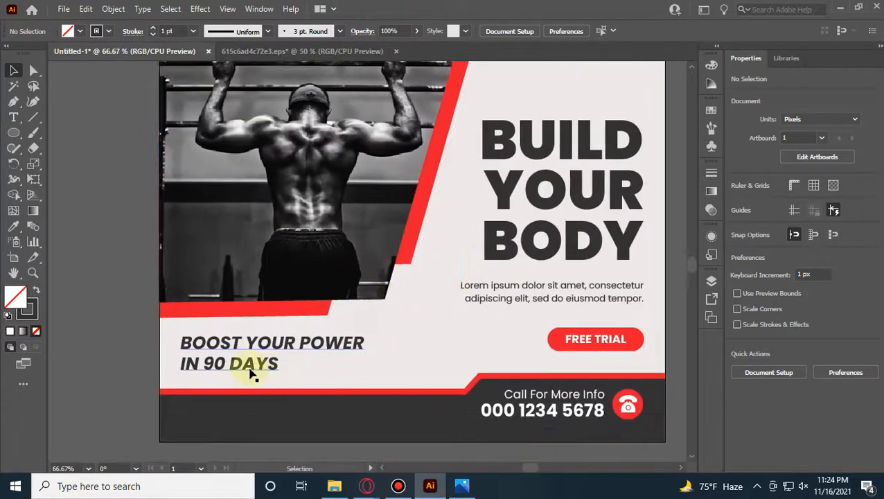
double_click(253, 374)
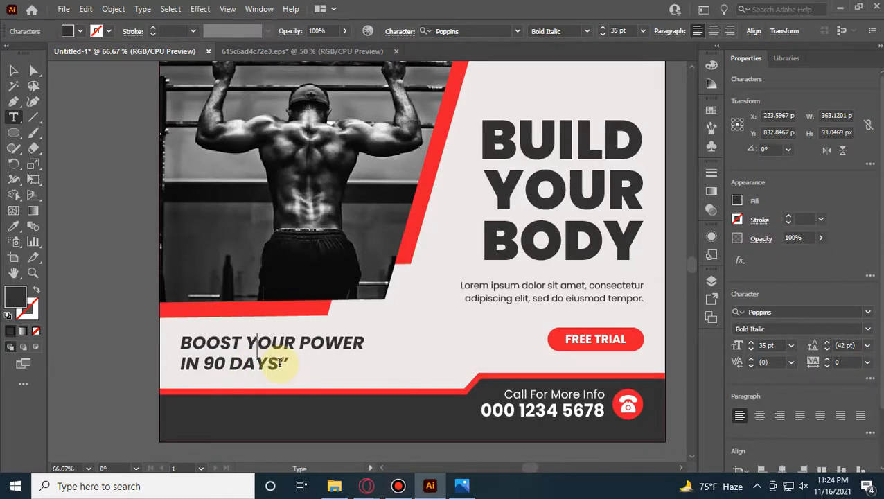
text(")
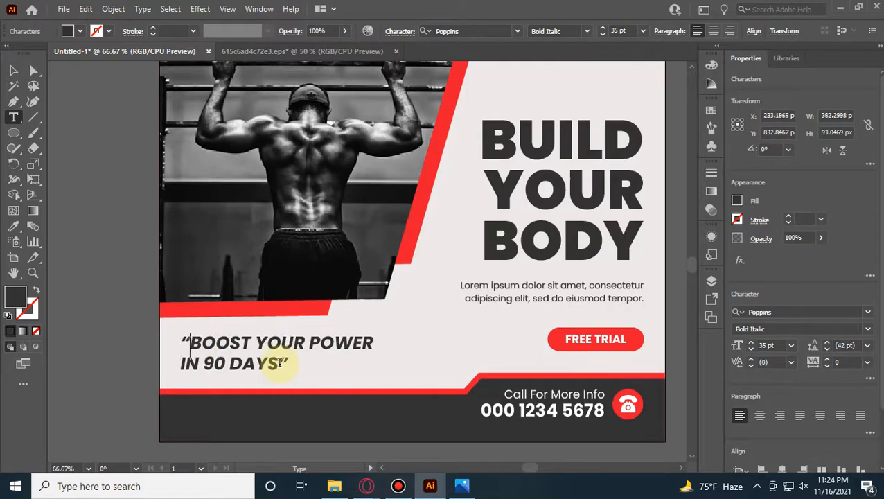
click(15, 67)
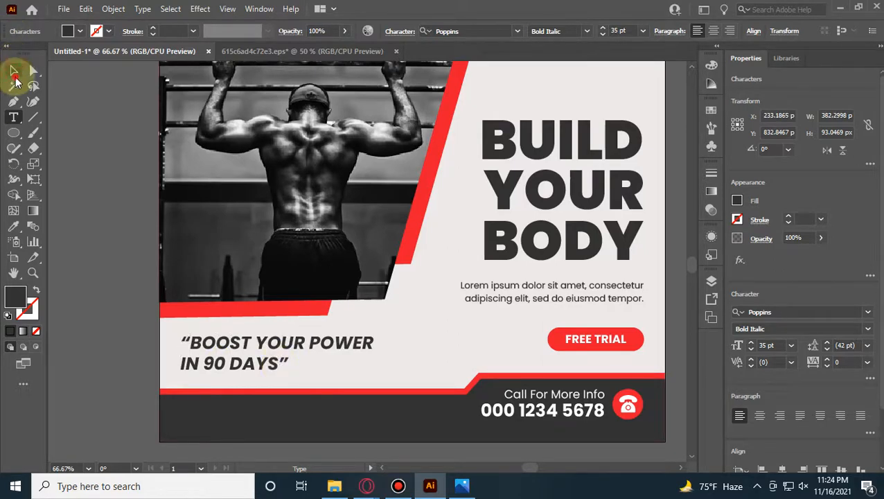
click(84, 163)
key(ctrl+minus)
scroll(401, 267, up, 2)
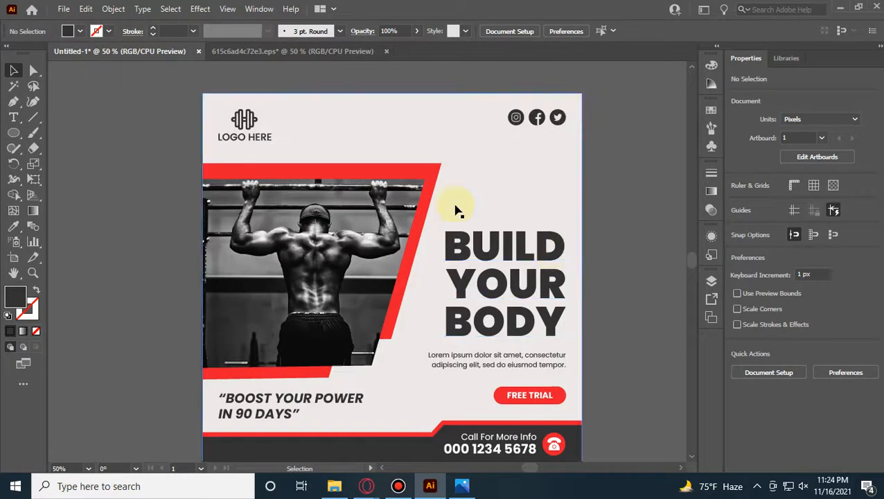
Step: Recolor the words "90 DAYS" in the quote red by sampling the red band under the photo with the Eyedropper
scroll(340, 304, down, 1)
scroll(312, 350, up, 2)
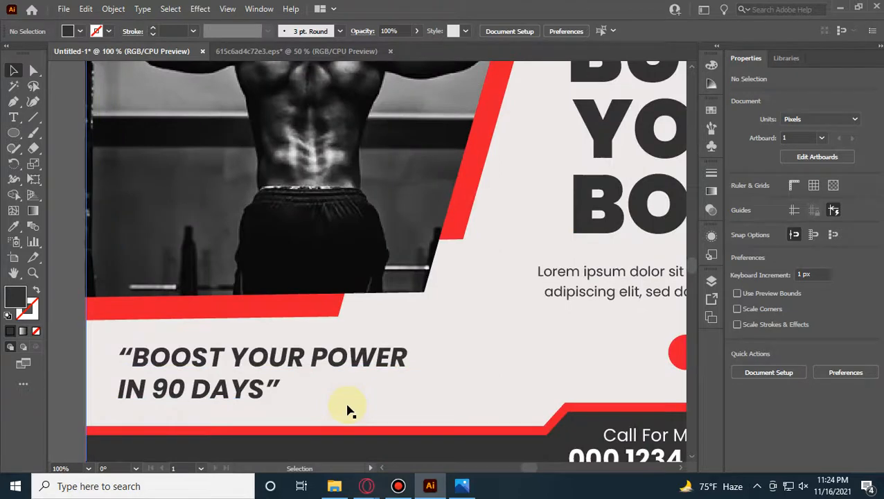
drag(348, 408, 302, 391)
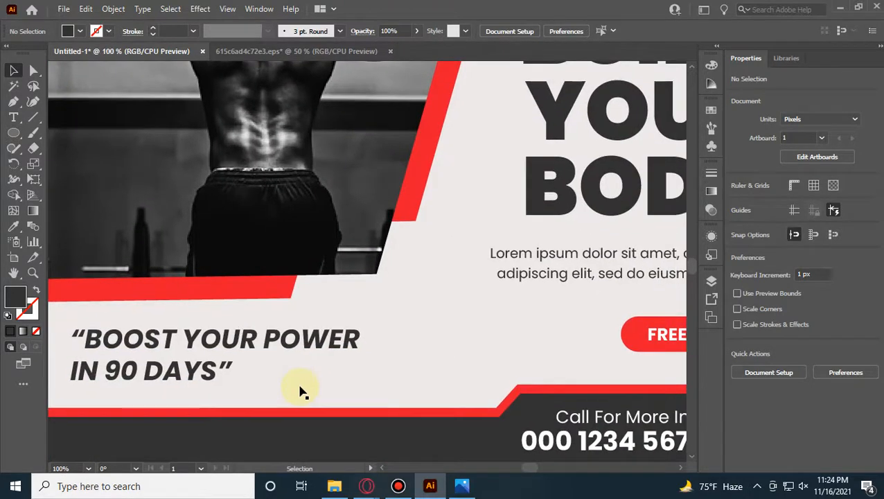
click(119, 370)
double_click(119, 370)
drag(151, 371, 202, 369)
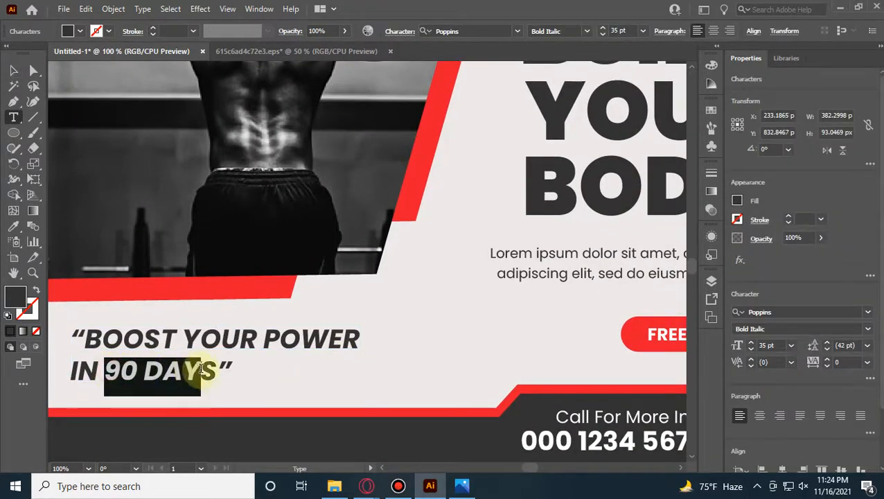
click(13, 226)
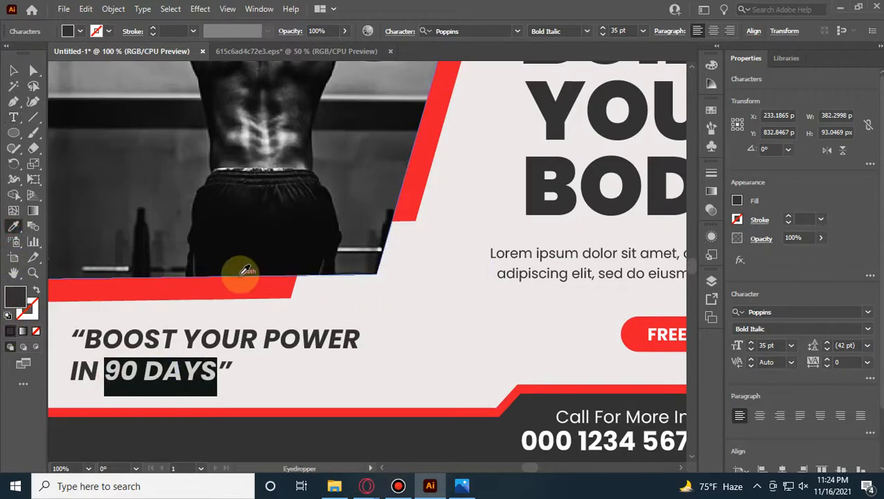
click(240, 283)
click(13, 70)
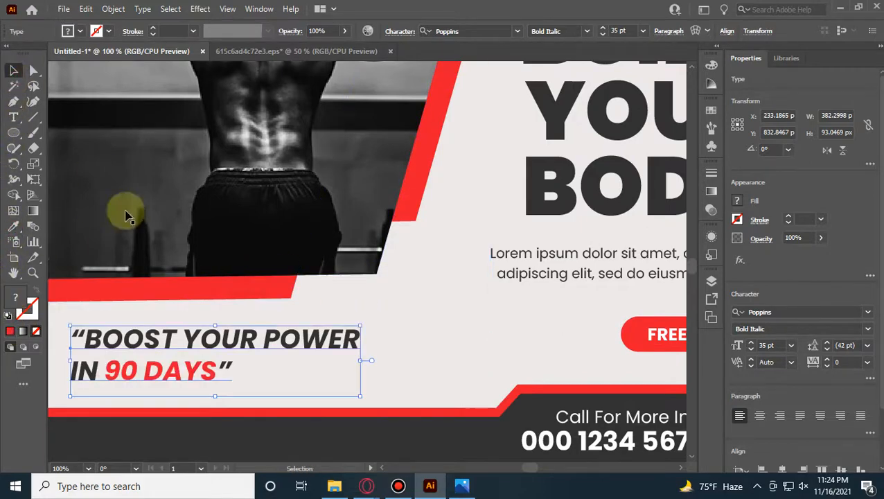
Step: Recolor the word "BOOST" in the quote with the same sampled red and deselect the text
double_click(174, 340)
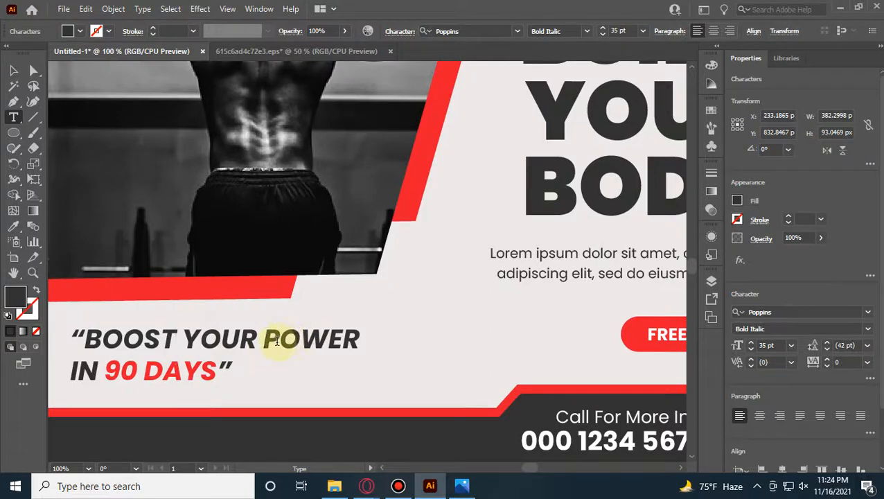
drag(177, 336, 110, 331)
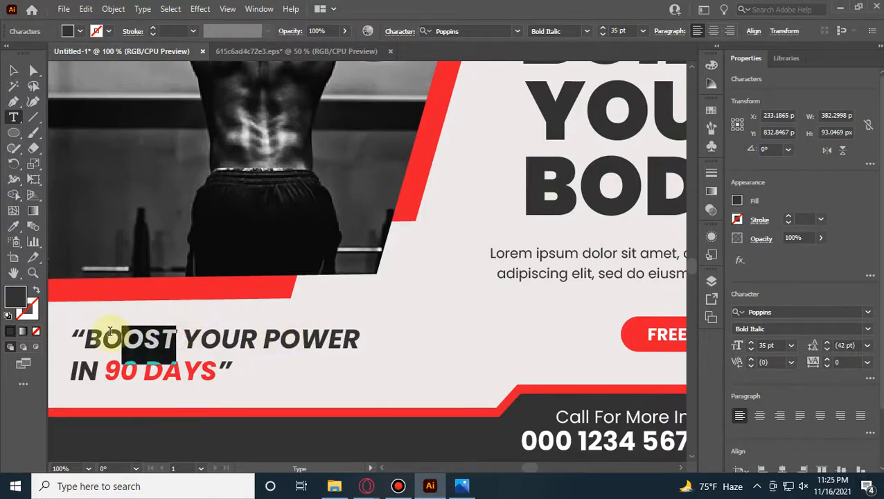
click(13, 226)
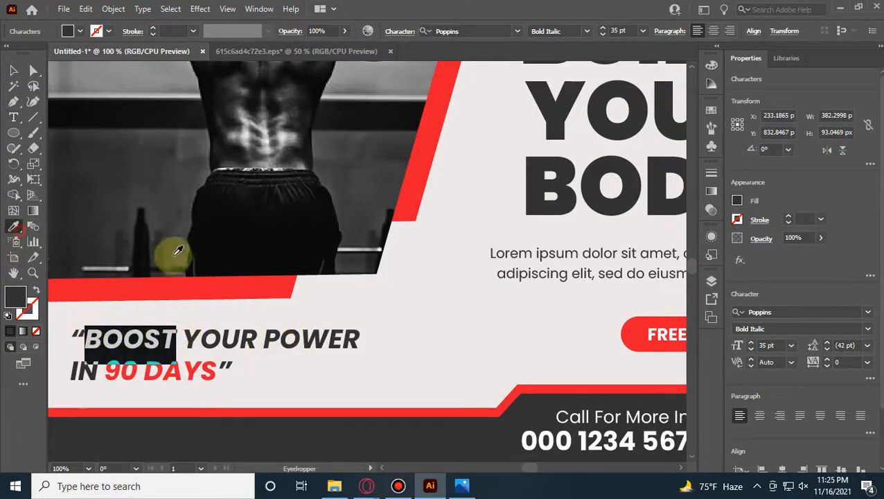
click(173, 284)
click(14, 70)
click(14, 70)
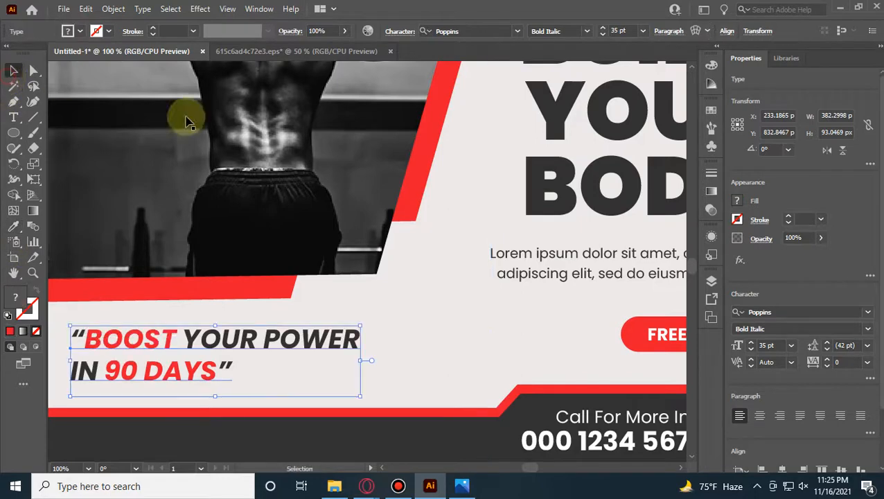
key(space)
drag(242, 203, 368, 185)
click(84, 274)
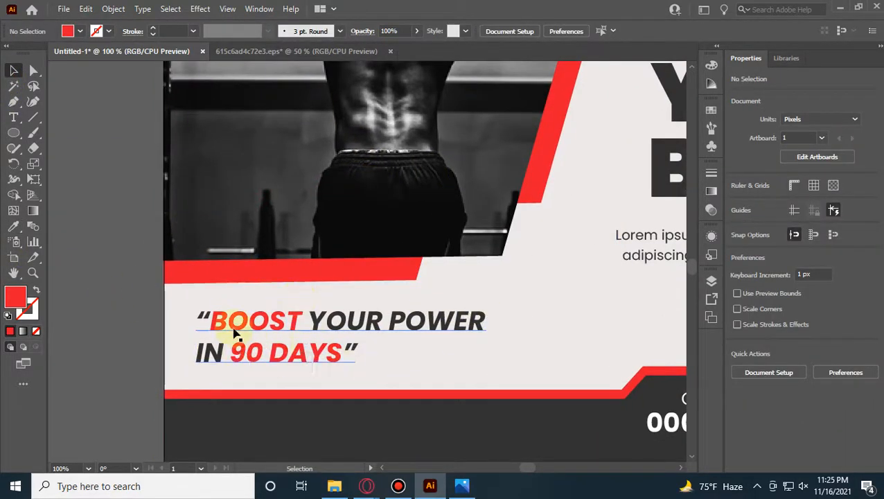
Step: Examine the overall flyer layout with the recolored quote from the logo down to the footer
key(ctrl+minus)
key(ctrl+minus)
key(space)
drag(464, 257, 281, 352)
scroll(498, 213, up, 1)
key(space)
drag(507, 241, 551, 235)
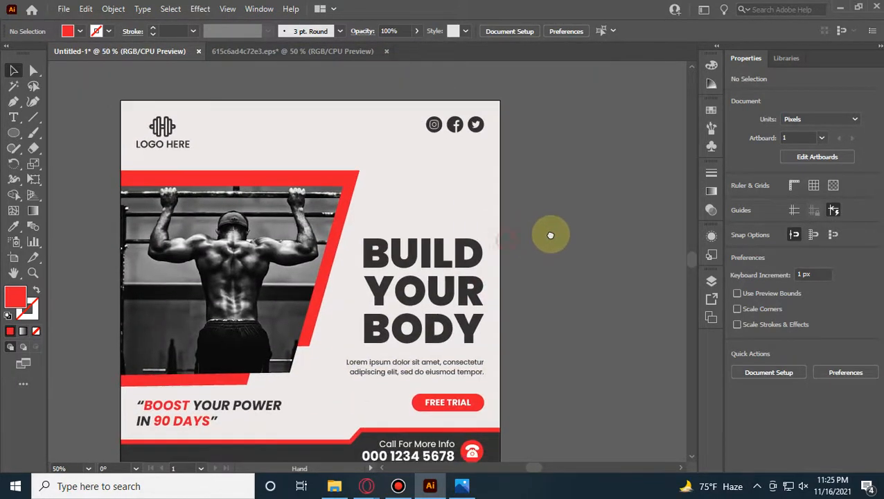
key(space)
drag(648, 312, 643, 303)
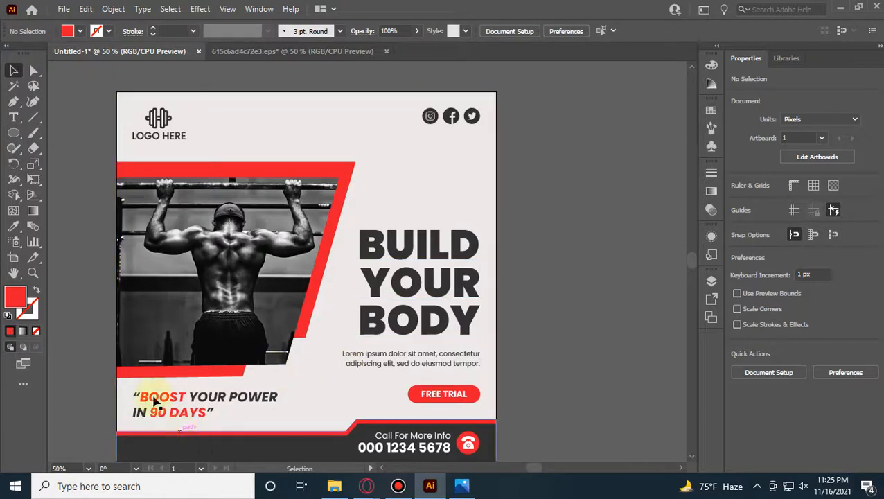
scroll(624, 215, down, 2)
scroll(601, 231, up, 1)
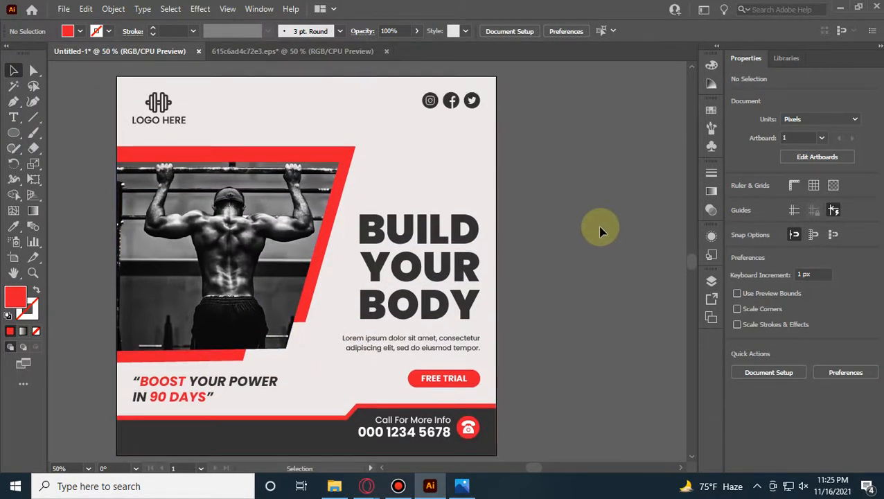
Step: Enlarge the red slanted shape behind the photo's upper right side proportionally to about 645 × 480 px
scroll(601, 231, up, 1)
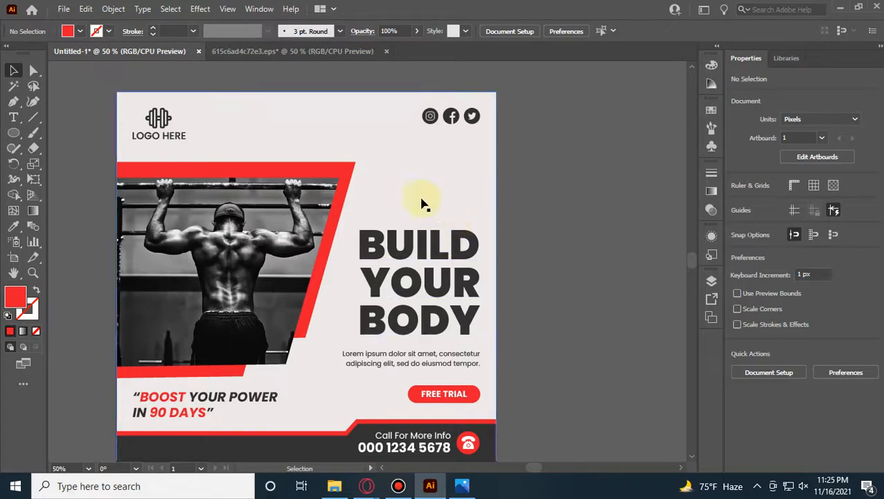
scroll(350, 198, up, 1)
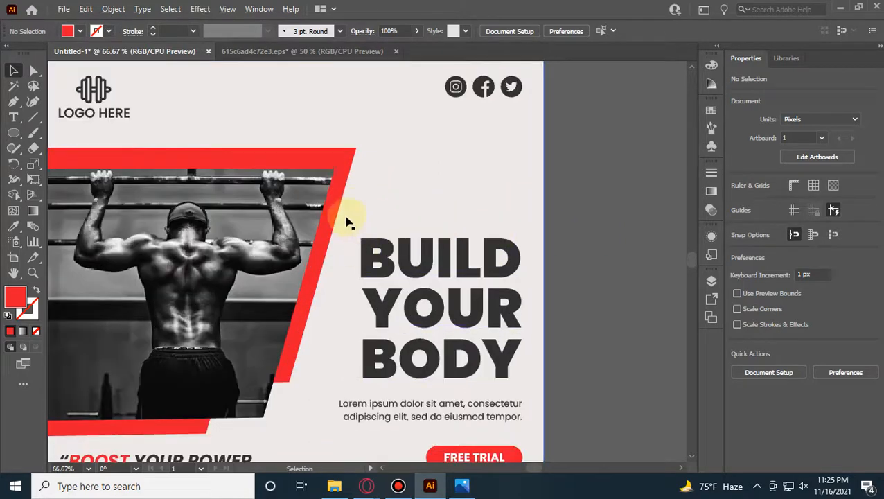
click(336, 185)
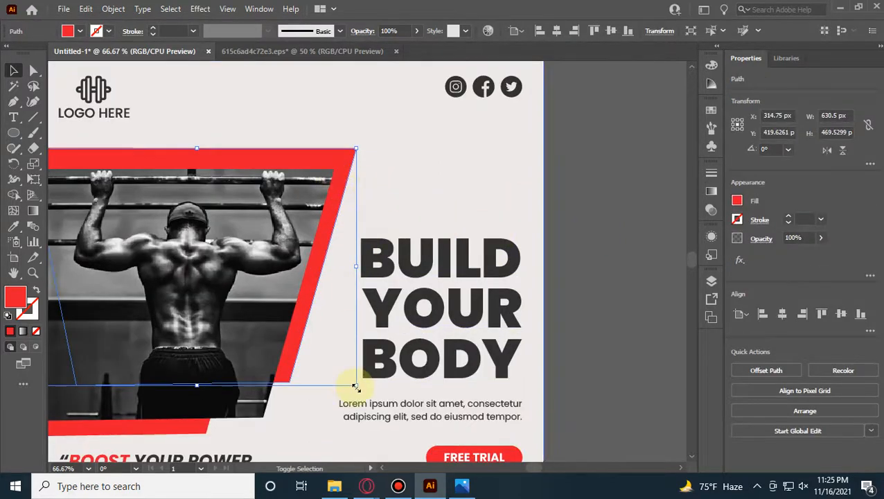
drag(356, 387, 363, 390)
click(645, 258)
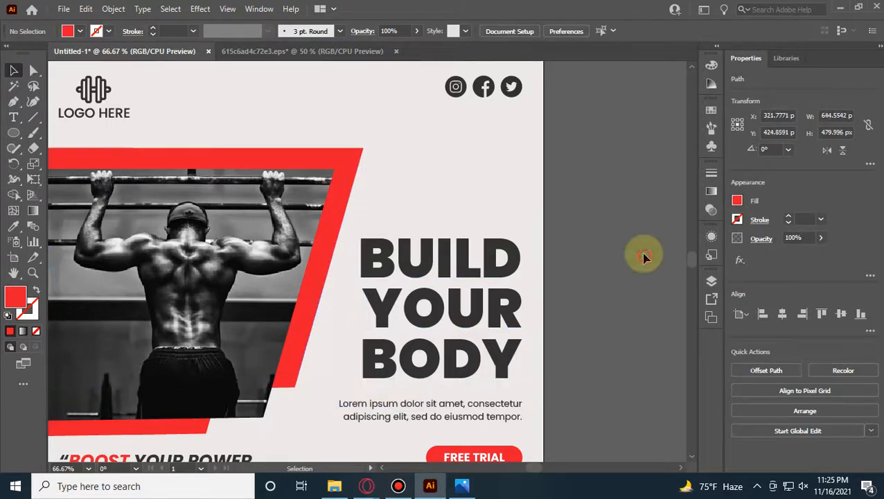
Step: Rename the design's only layer as Artwork
scroll(645, 258, down, 1)
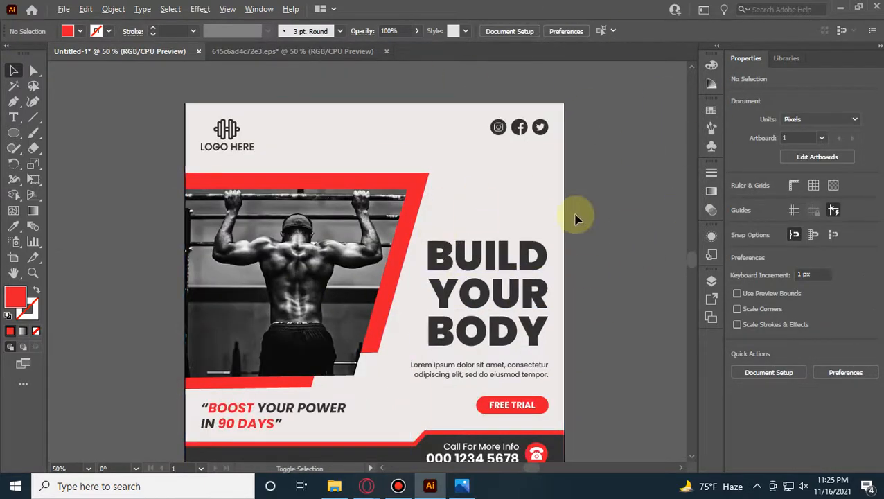
scroll(575, 219, down, 1)
drag(631, 216, 519, 211)
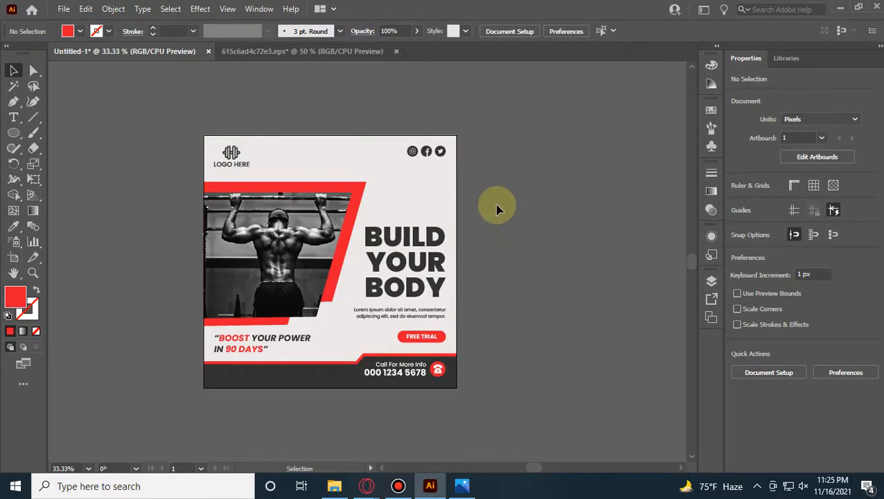
click(711, 281)
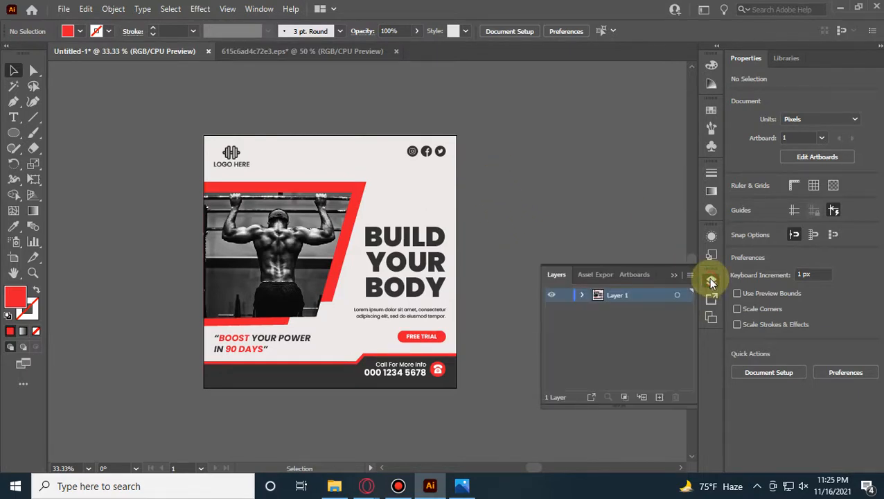
double_click(621, 293)
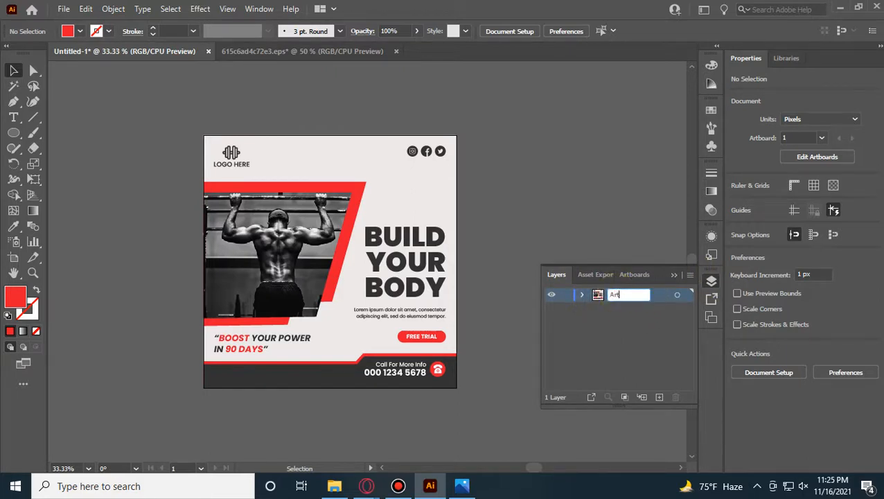
click(619, 297)
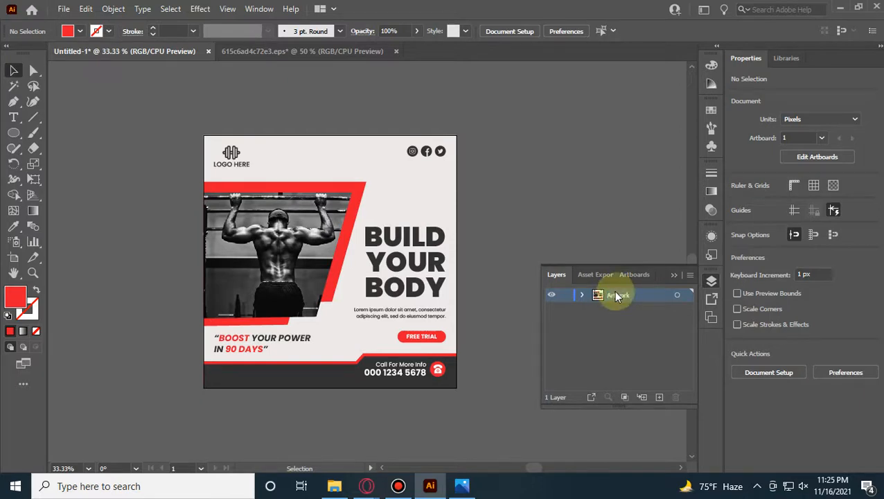
Step: Expand the Artwork layer, check the logo and headline objects, and enlarge the layer list to view all its contents
click(580, 295)
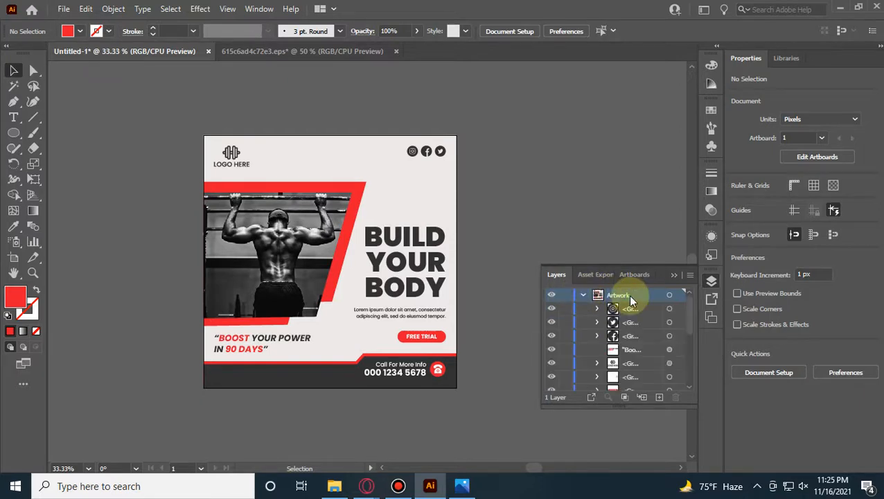
click(234, 153)
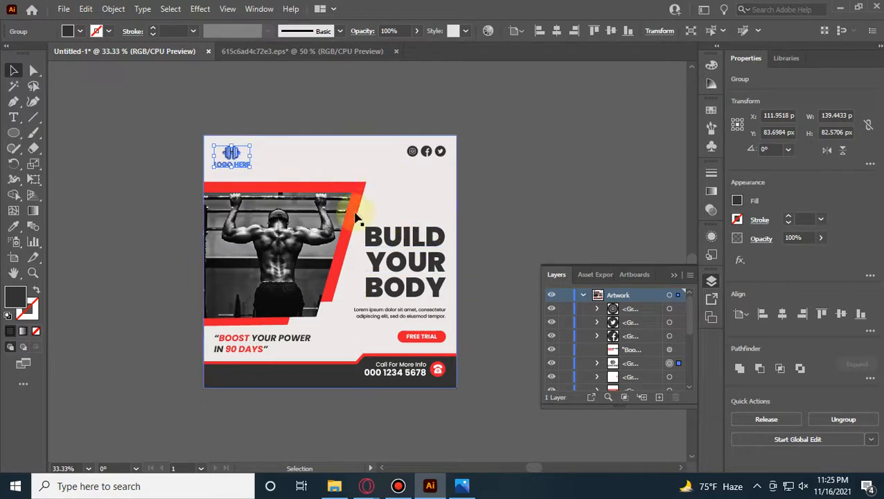
click(574, 170)
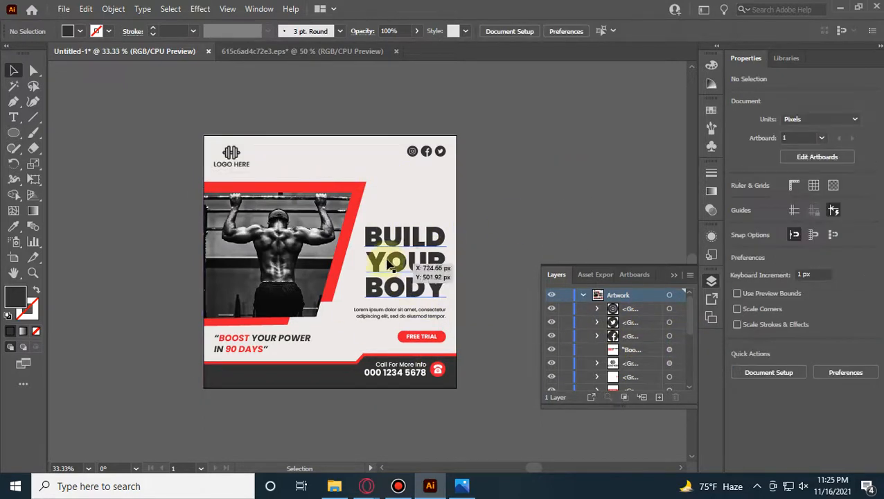
click(398, 256)
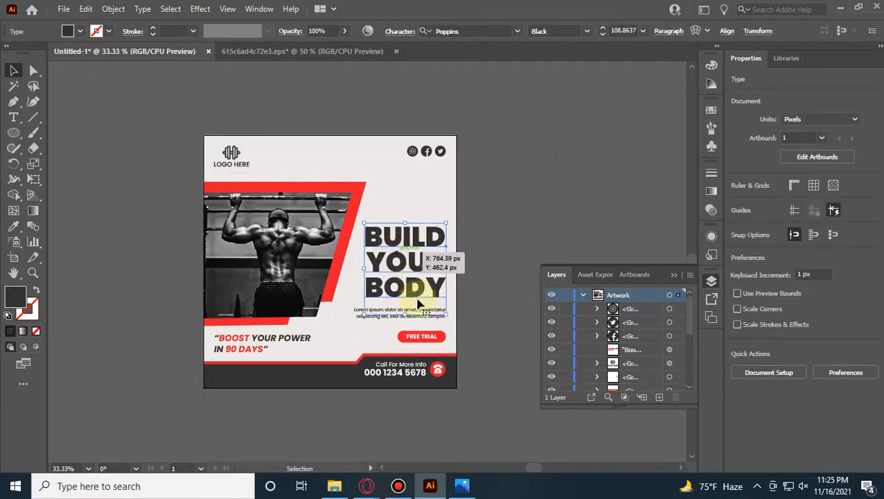
click(574, 207)
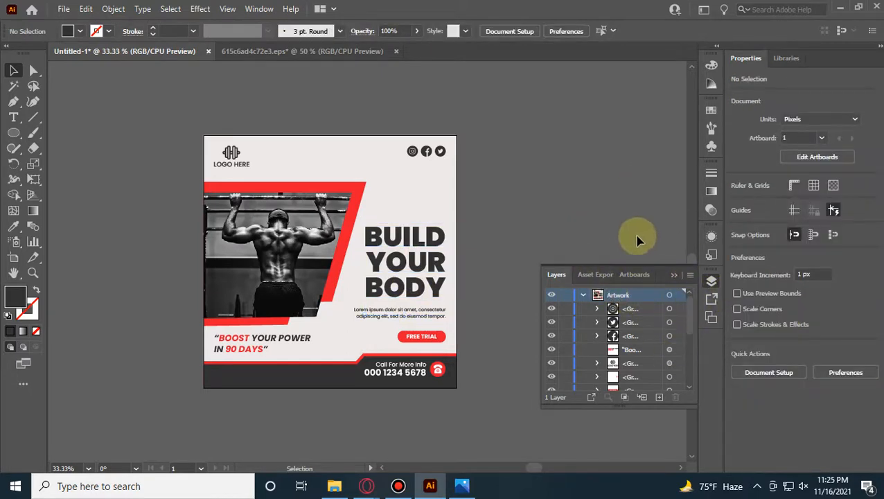
drag(642, 266, 623, 60)
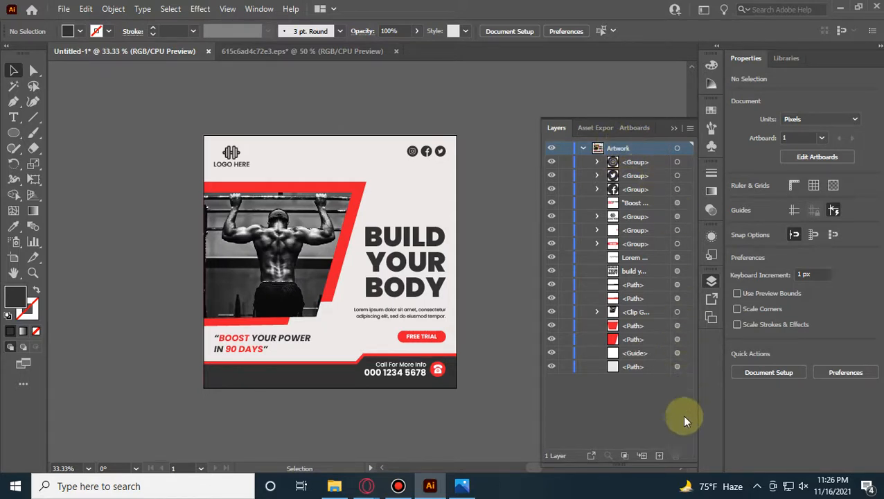
Step: Add three empty sublayers directly inside the Artwork layer, undoing the extra nested one, and collapse the layer
click(647, 453)
click(647, 453)
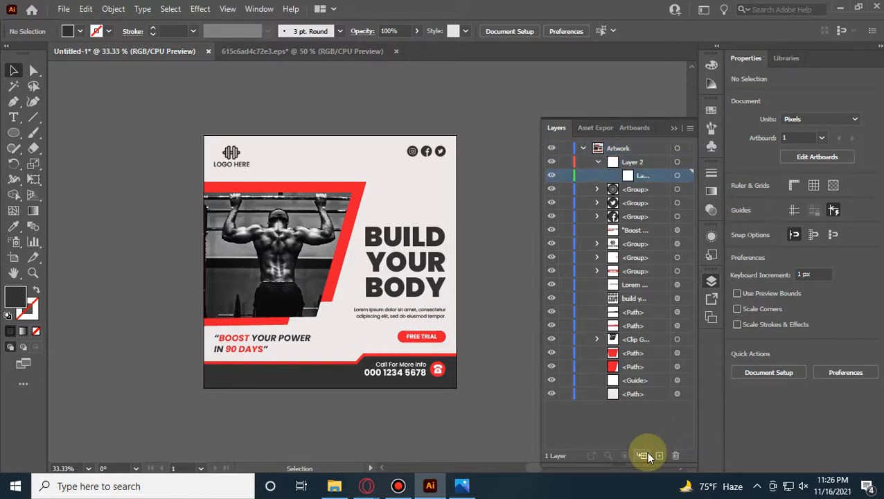
key(ctrl+z)
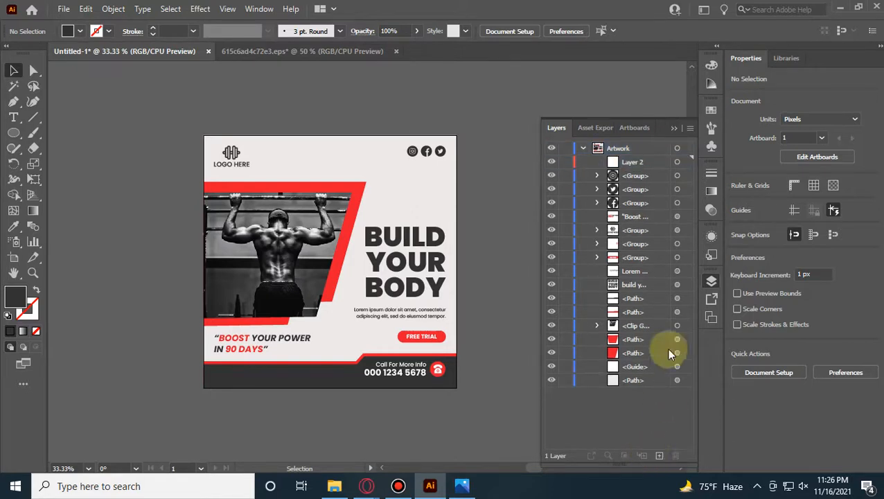
click(650, 161)
click(630, 147)
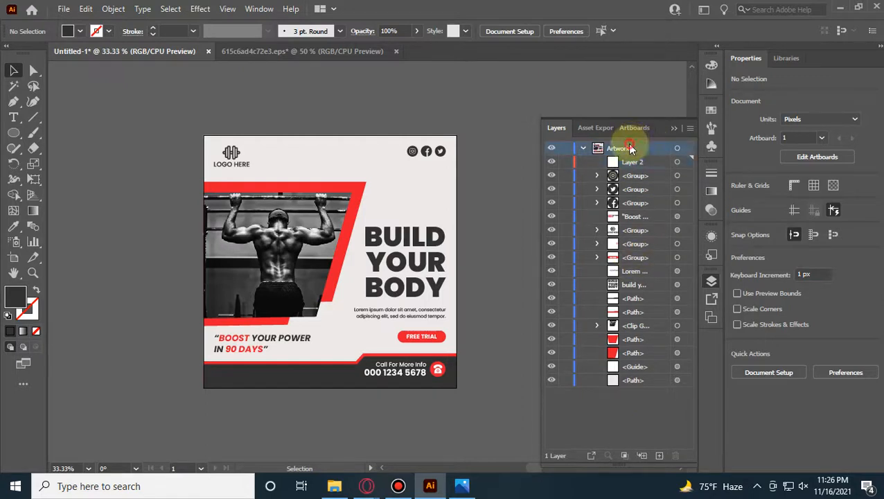
click(642, 455)
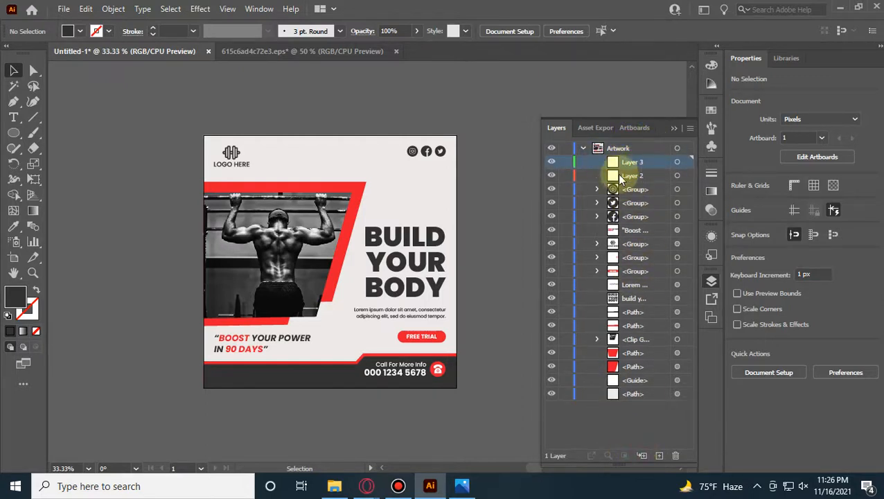
click(628, 148)
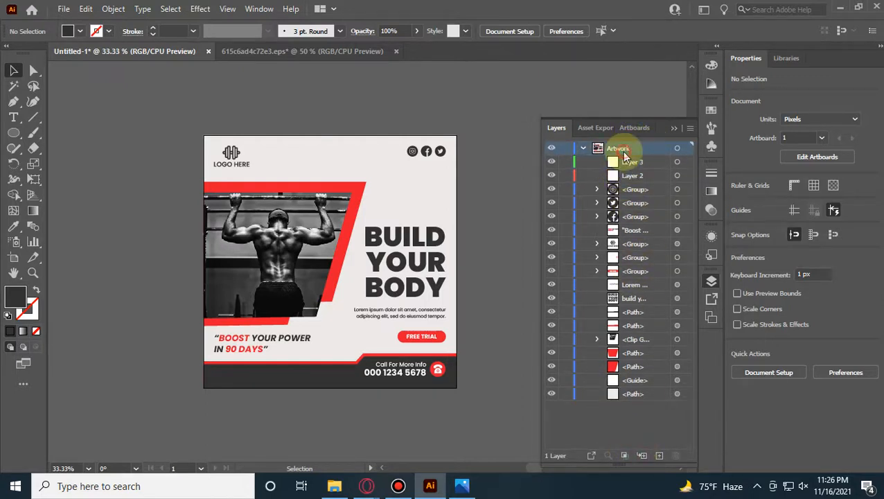
click(638, 459)
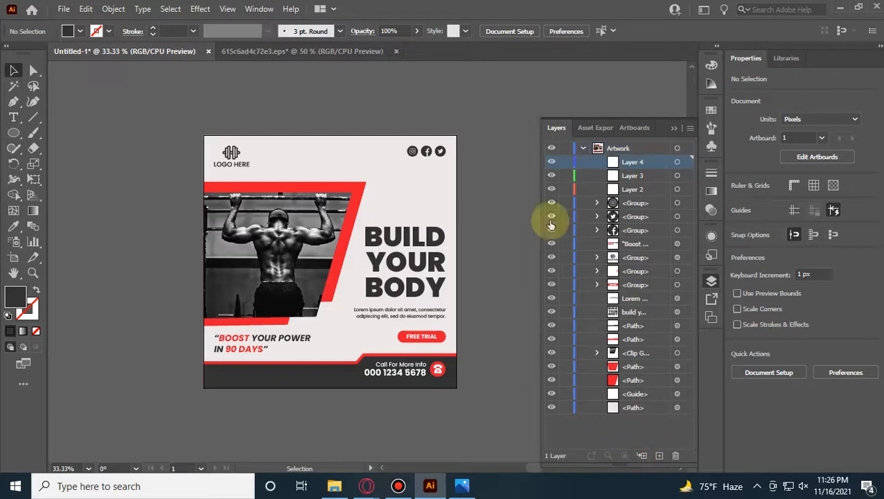
click(583, 148)
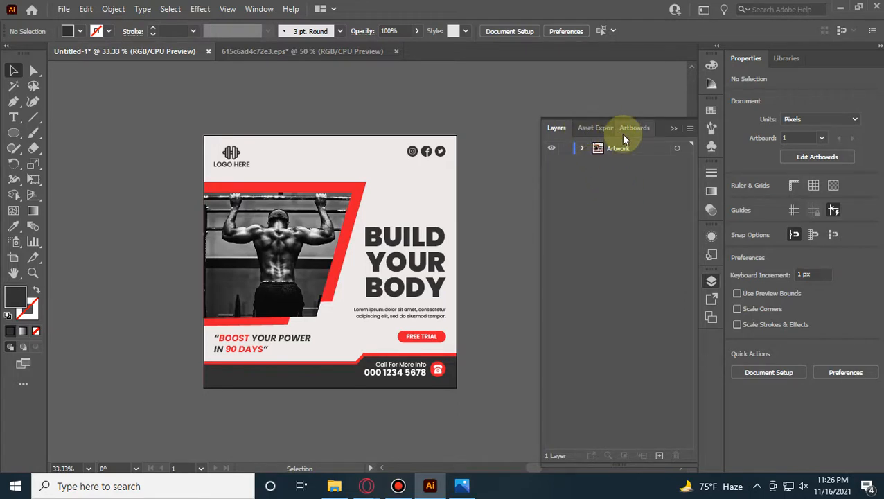
Step: Expand the Artwork layer and rename its three empty sublayers, from the uppermost down, Image, Text and BG
click(582, 149)
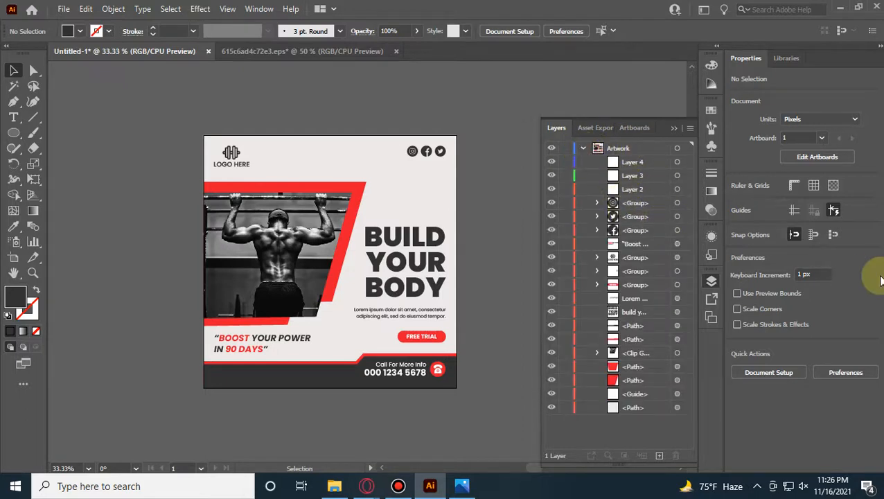
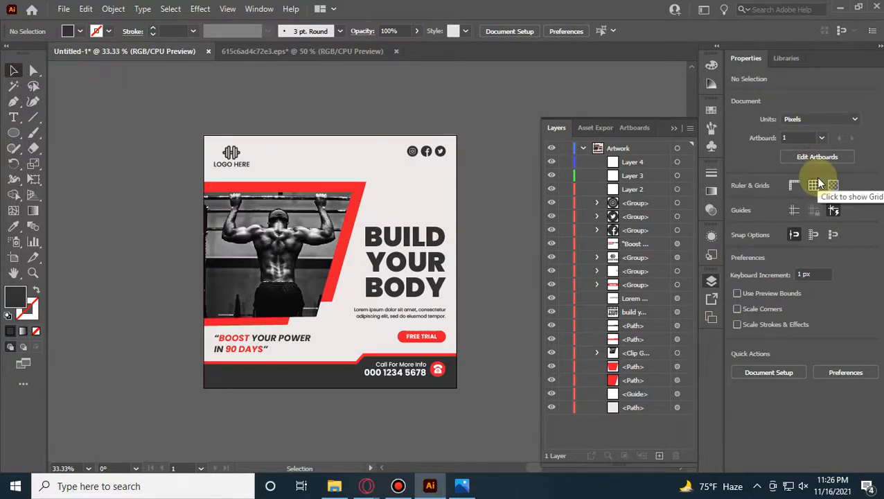
click(632, 163)
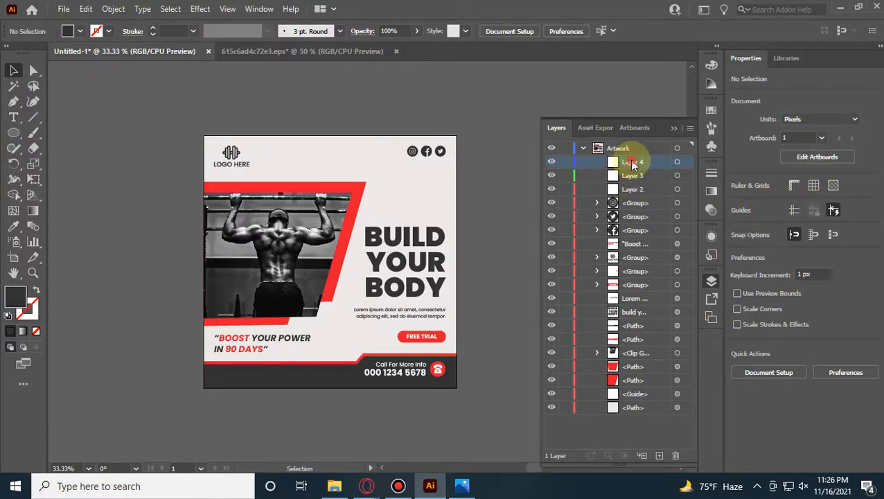
text(Image)
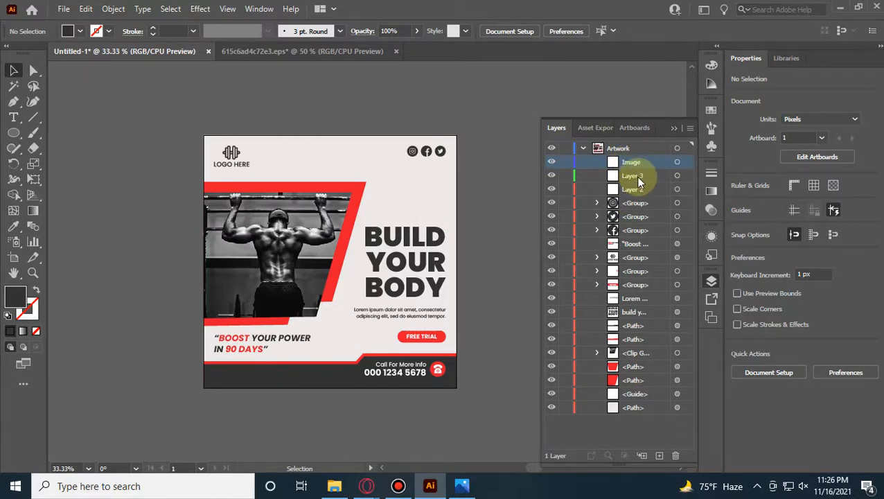
double_click(636, 176)
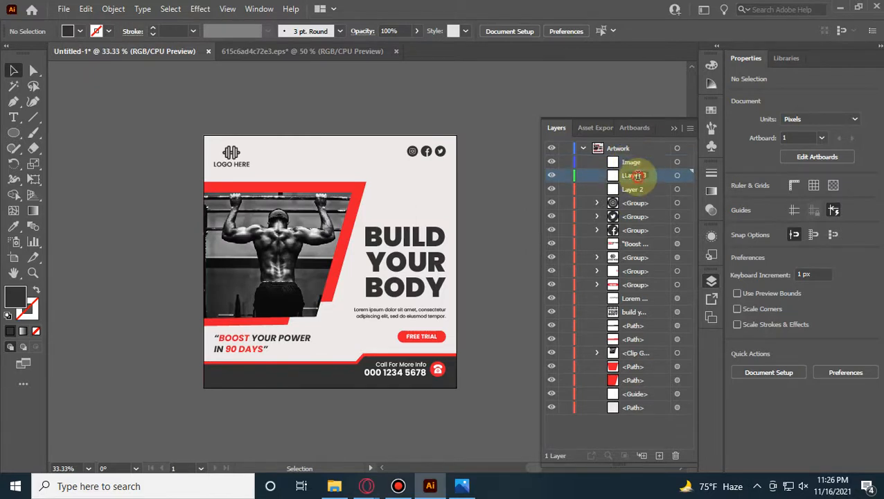
text(Text)
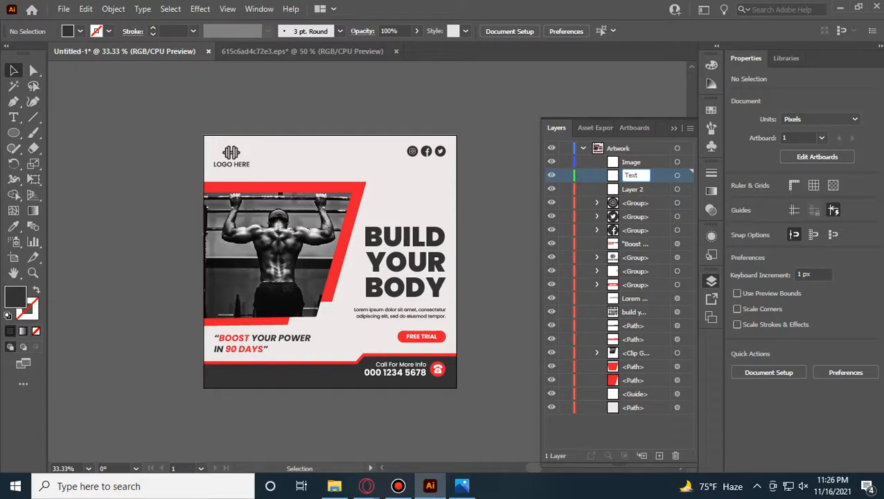
click(635, 191)
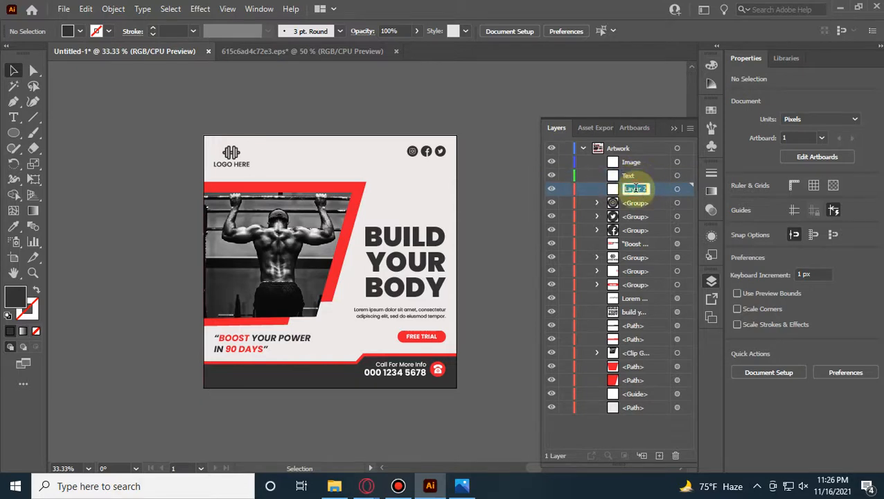
text(BG)
key(Return)
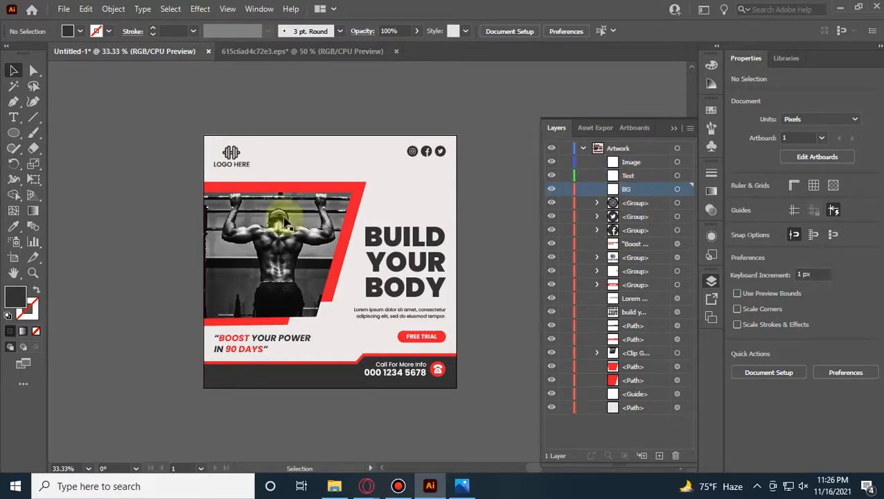
Step: Move the BG sublayer to the bottom of the Artwork layer and place the full-size light background rectangle inside it
click(409, 198)
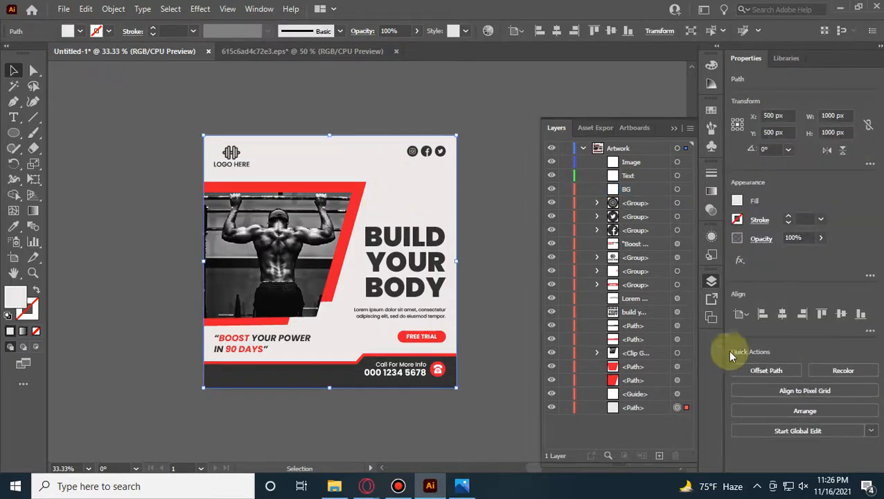
click(640, 191)
drag(642, 192, 640, 410)
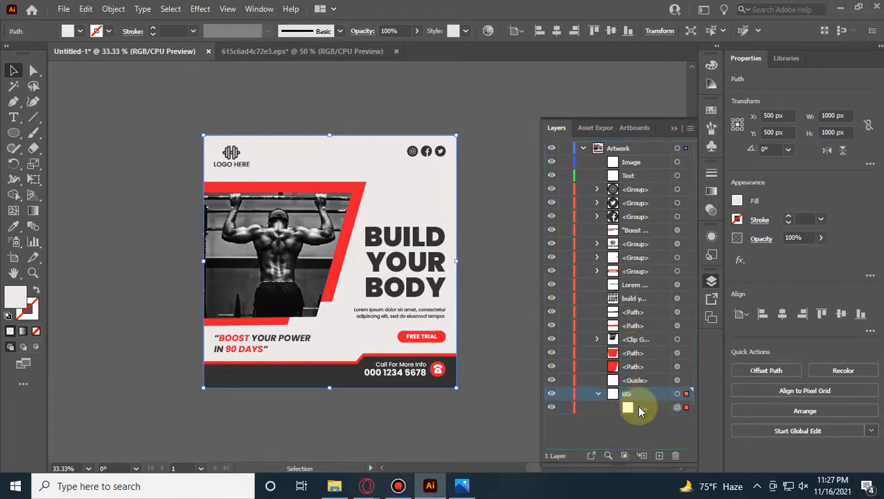
Step: Show and unlock the guides, and delete the square margin guide from the Artwork layer
click(684, 384)
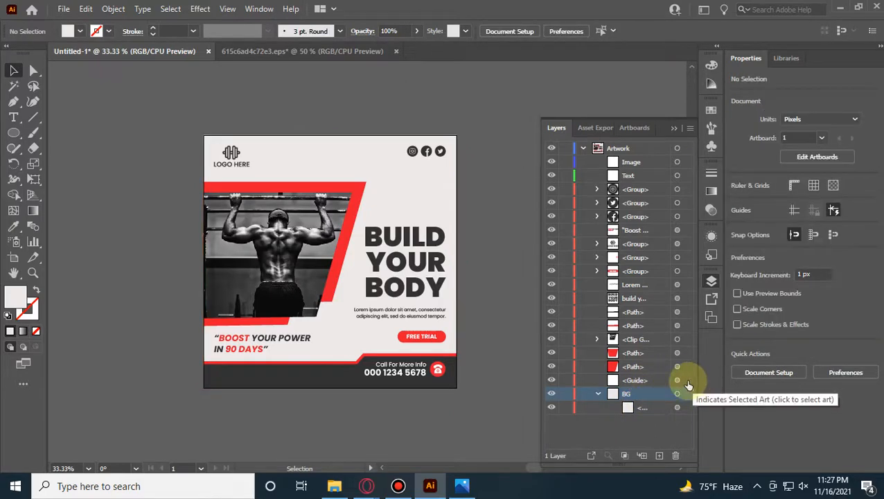
right_click(457, 93)
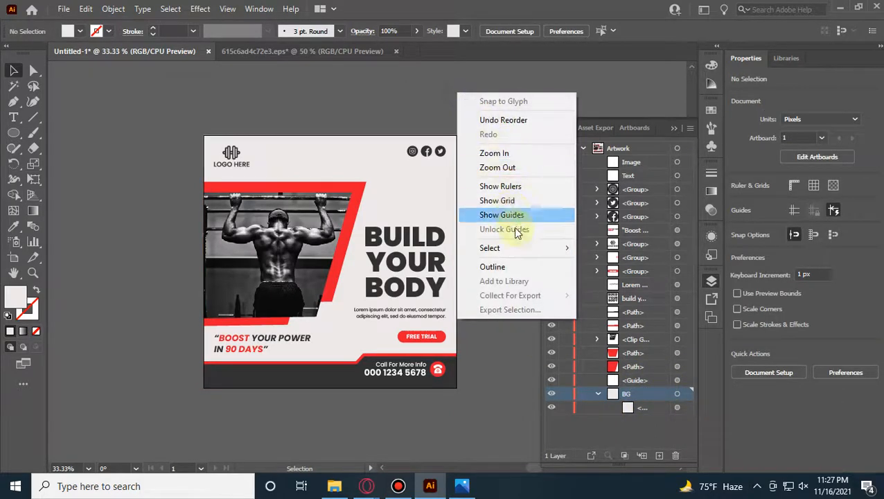
click(506, 215)
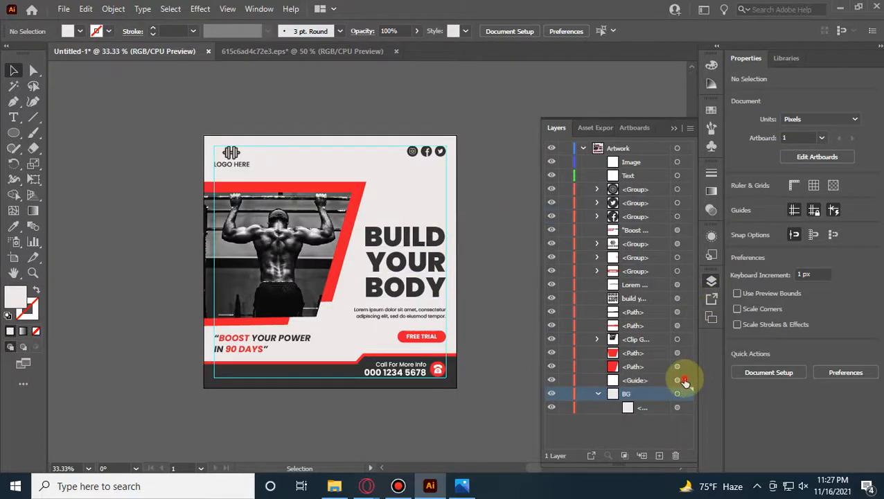
right_click(514, 144)
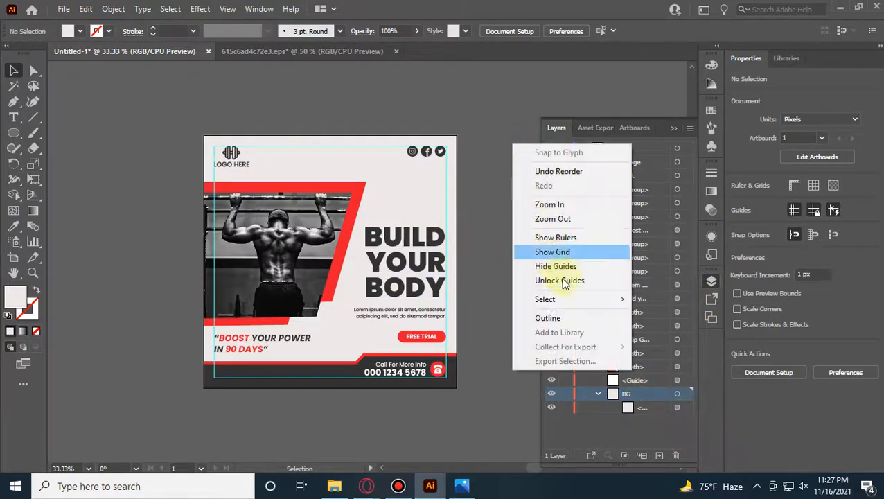
click(564, 280)
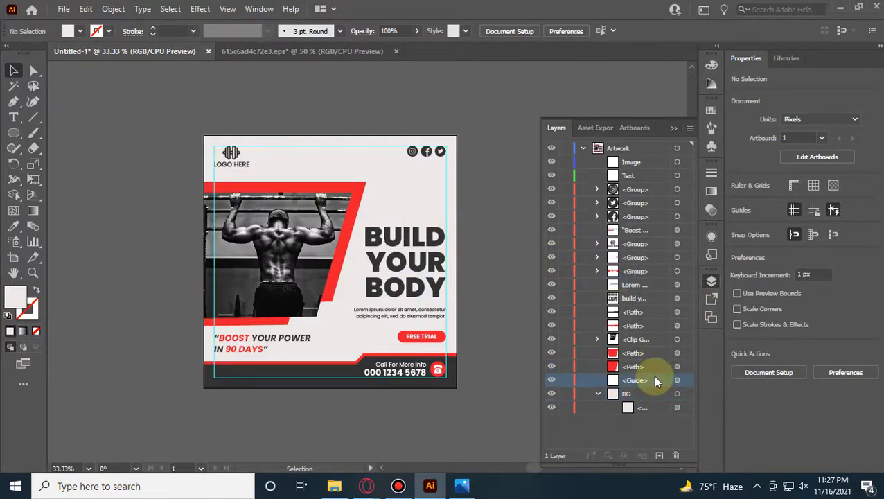
click(686, 381)
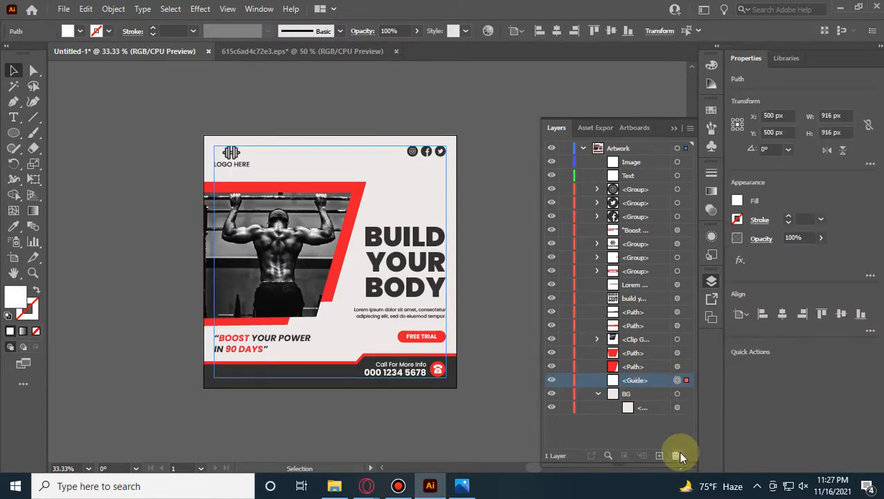
click(677, 455)
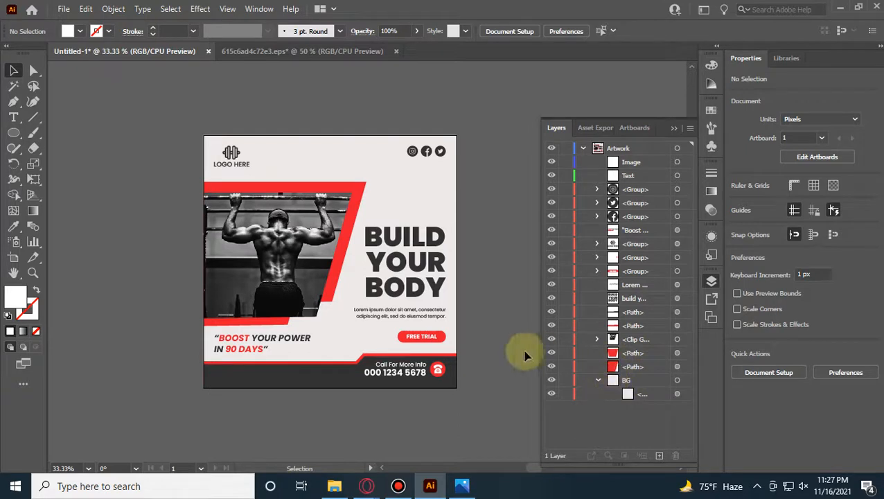
Step: Move the two red slanted frame shapes into the BG sublayer and the photo's clip group into the Image sublayer
mouse_move(636, 368)
mouse_down()
mouse_move(635, 360)
mouse_move(635, 389)
mouse_move(645, 375)
mouse_up()
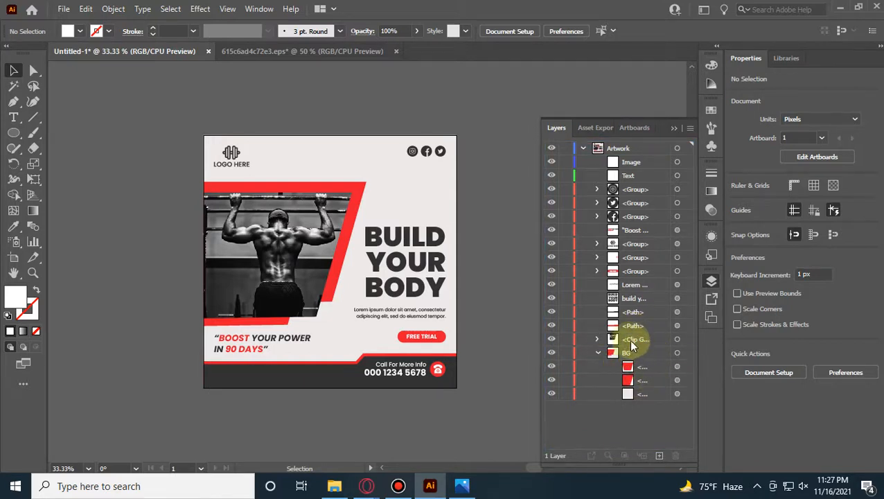
click(553, 339)
click(552, 339)
drag(644, 339, 625, 160)
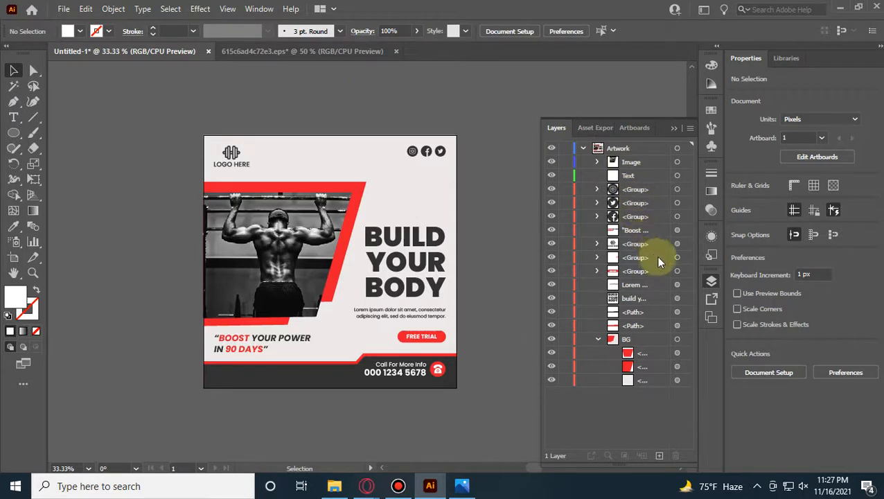
Step: Select the headline, paragraph and BOOST YOUR POWER quote, and move the quote into the Text sublayer
click(405, 248)
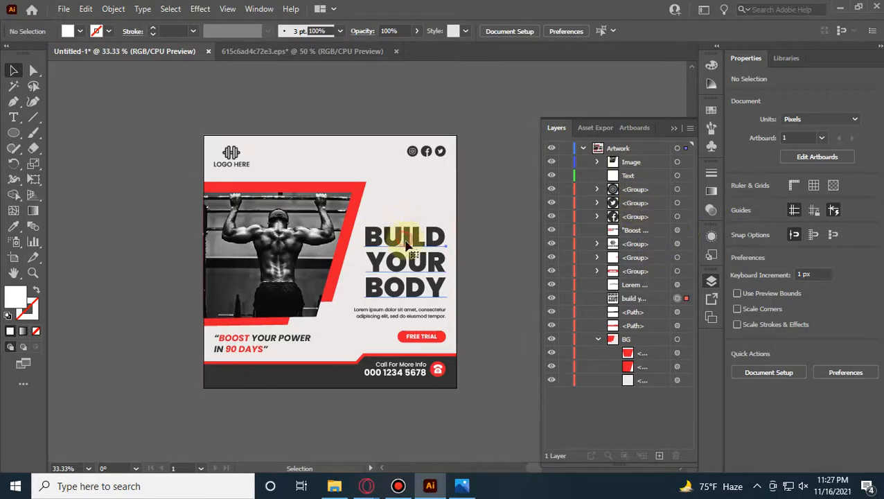
shift+click(392, 317)
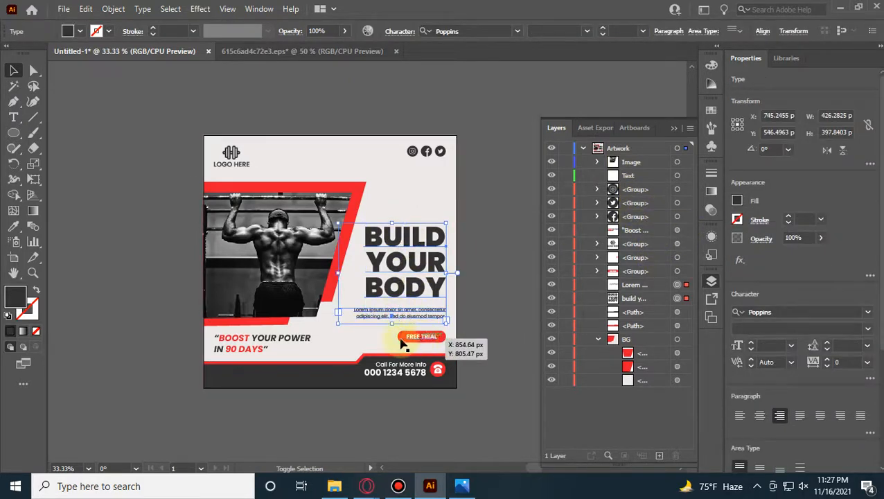
shift+click(237, 343)
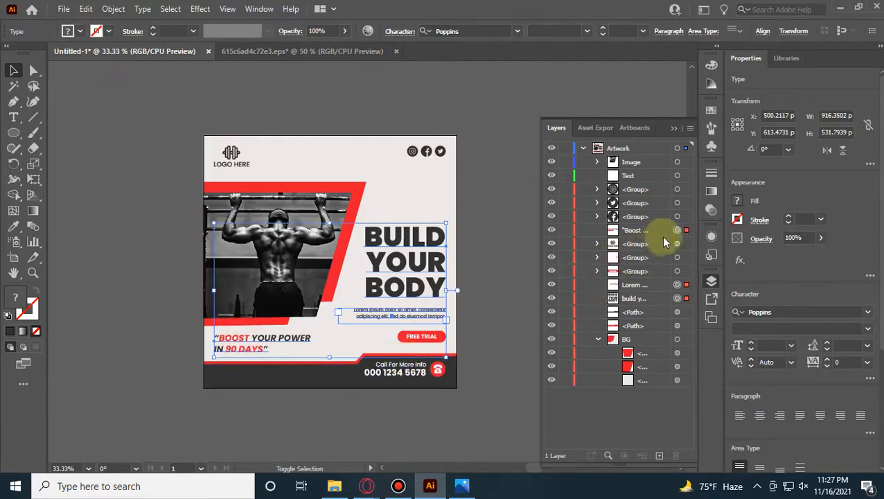
drag(649, 230, 630, 175)
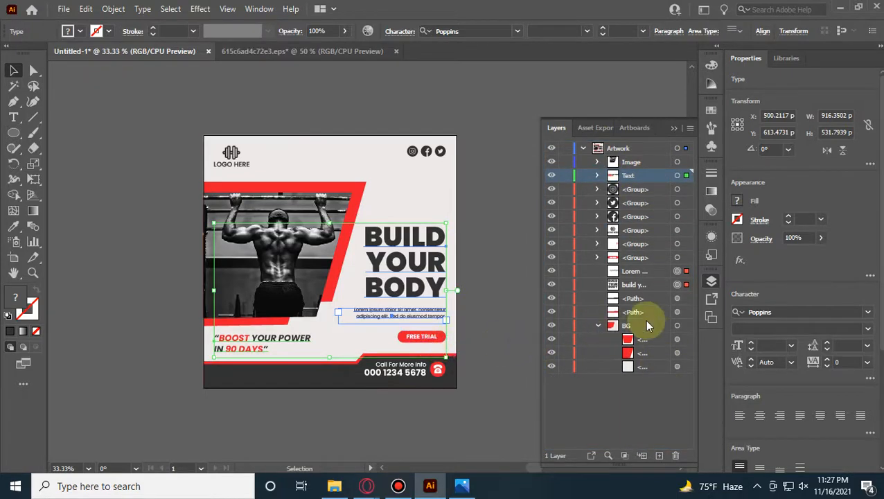
click(479, 335)
Step: Ungroup the FREE TRIAL button and the contact block in the footer
right_click(415, 338)
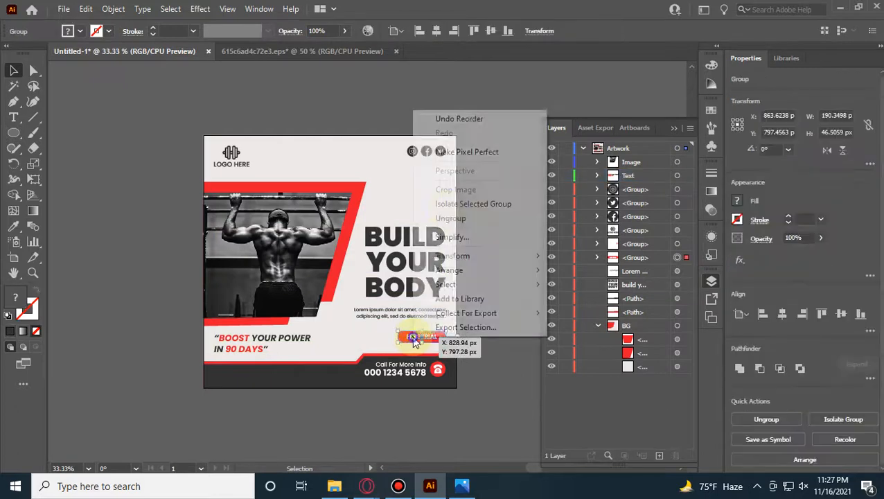
click(450, 219)
click(487, 282)
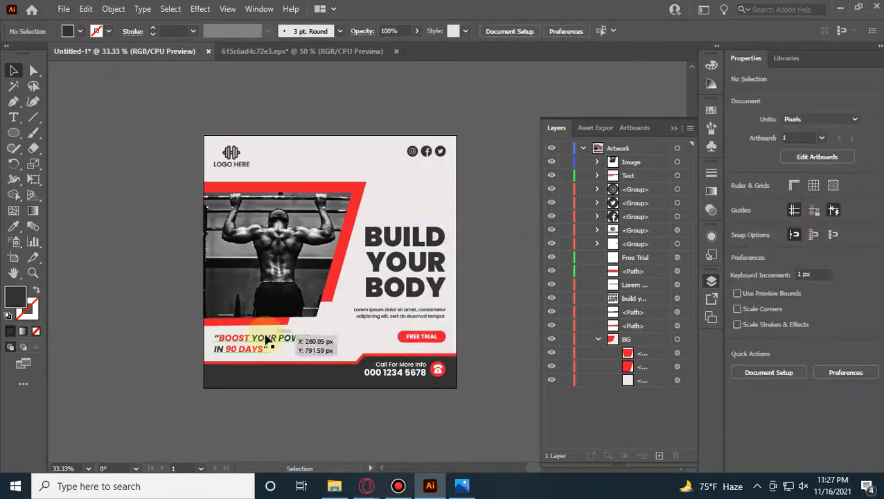
click(388, 372)
right_click(402, 371)
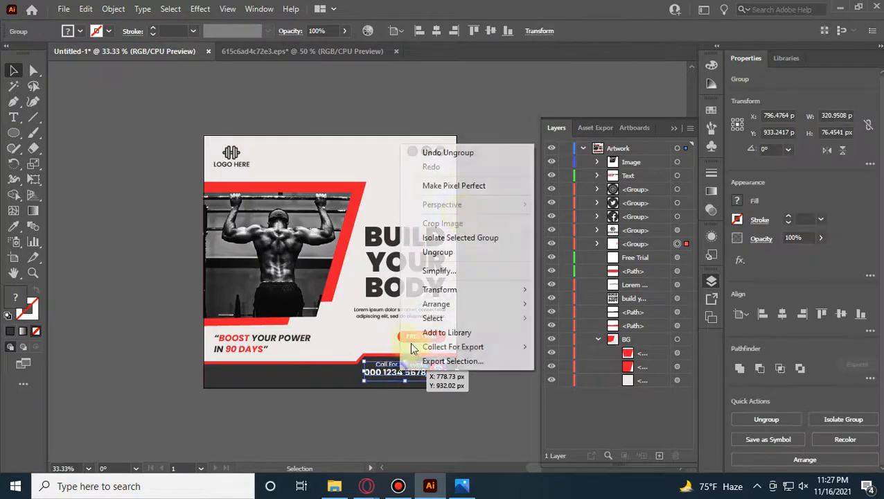
click(447, 256)
click(466, 375)
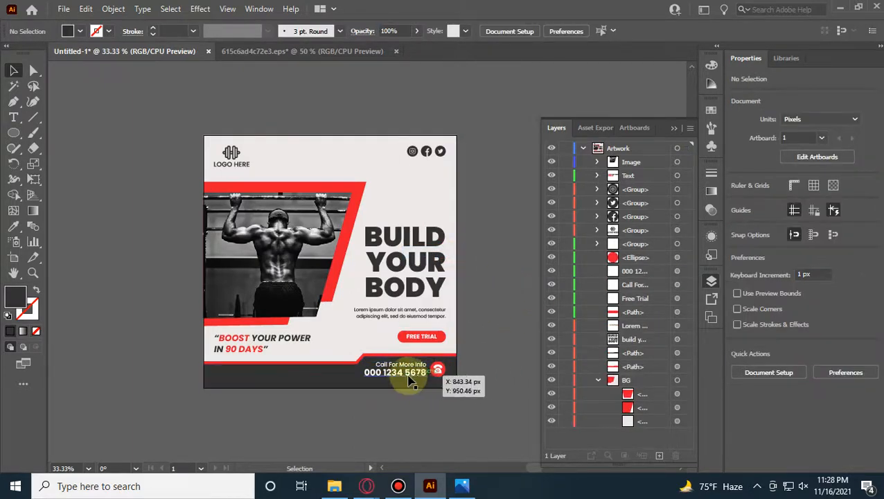
Step: Select the phone number, Call For More Info and FREE TRIAL texts, and move the phone number into the Text sublayer
click(407, 380)
scroll(407, 379, up, 1)
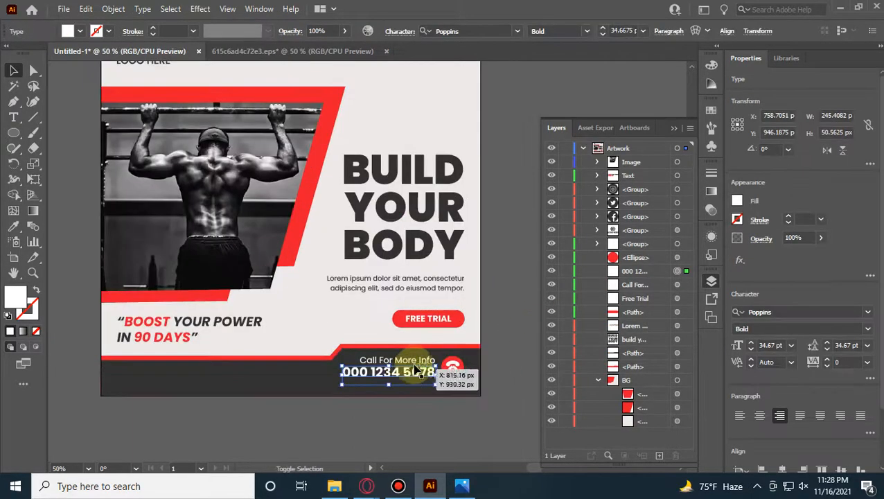
shift+click(435, 320)
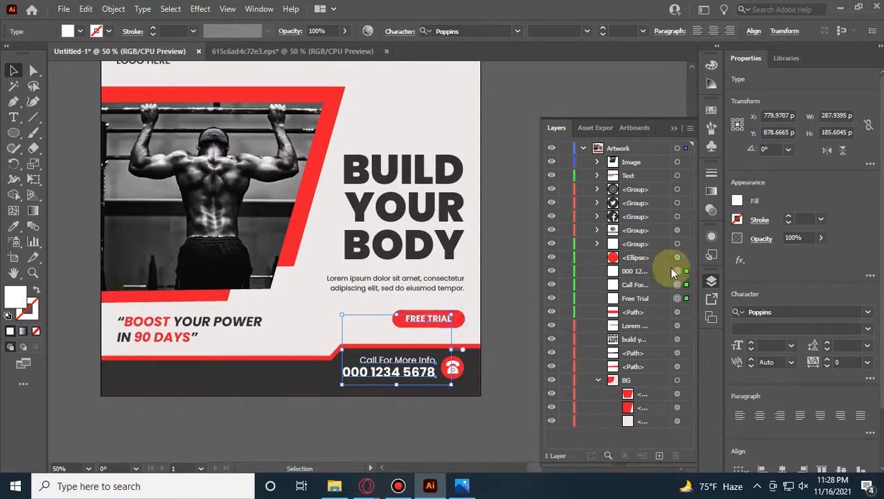
click(649, 271)
drag(641, 221, 638, 176)
click(519, 233)
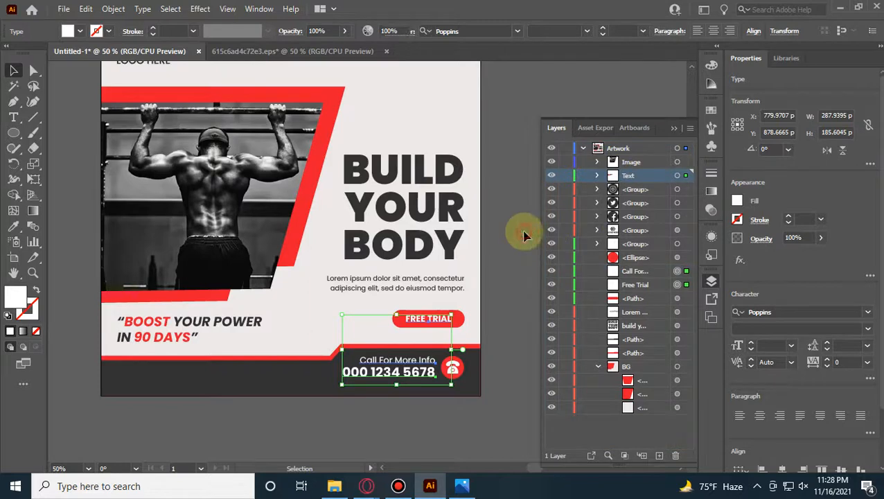
Step: Toggle the Text sublayer's visibility off and on to check which texts it contains
click(551, 175)
scroll(509, 196, up, 2)
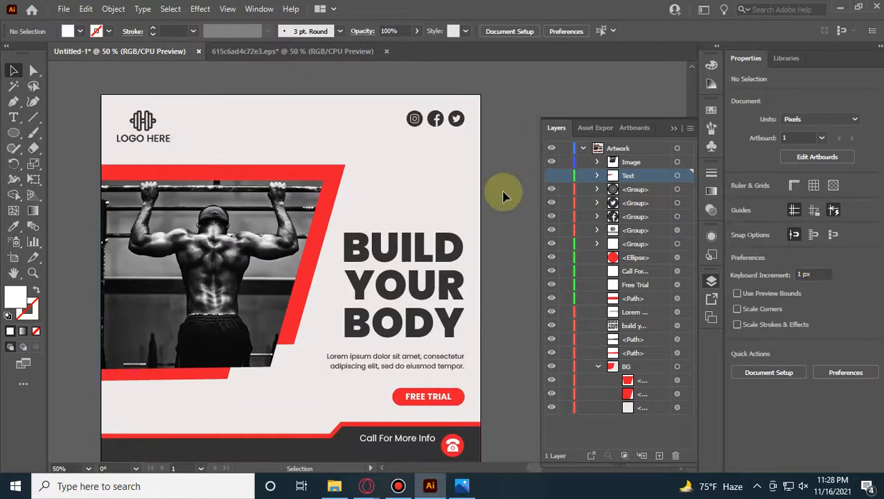
click(551, 176)
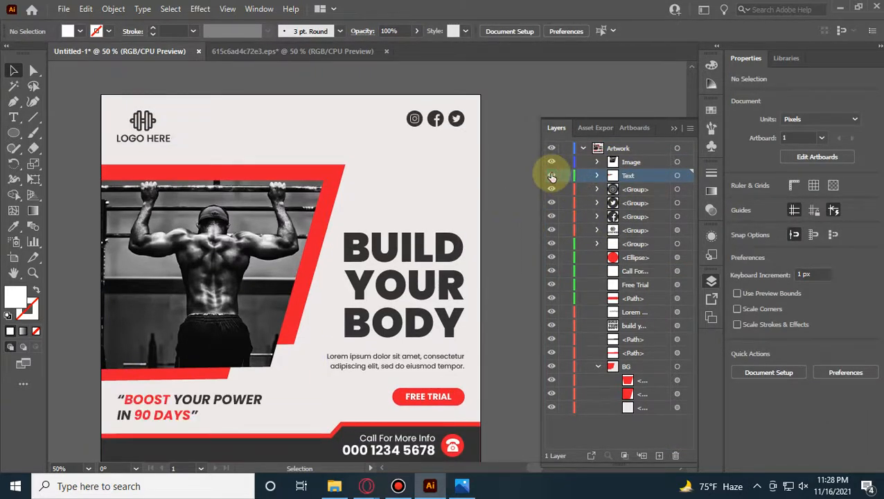
click(551, 176)
click(551, 175)
click(551, 175)
click(551, 175)
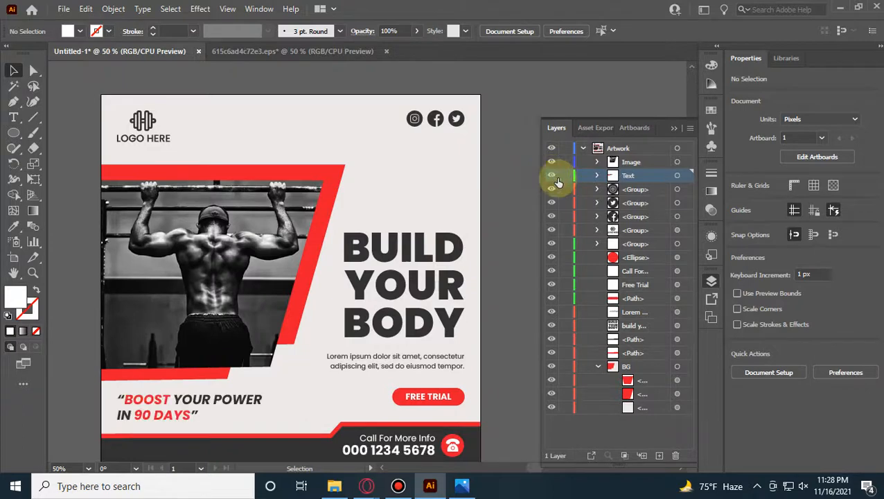
Step: Move the Call For More Info text, the Free Trial text and the Lorem ipsum paragraph into the Text sublayer
click(679, 271)
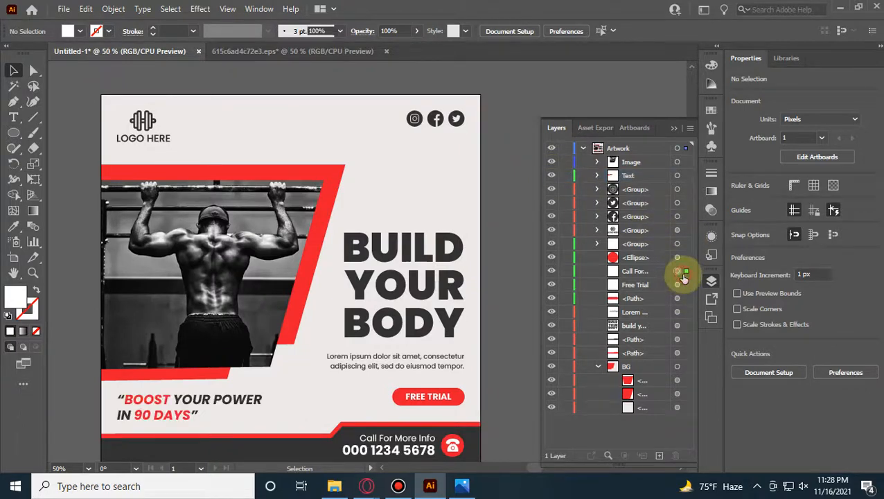
shift+click(678, 285)
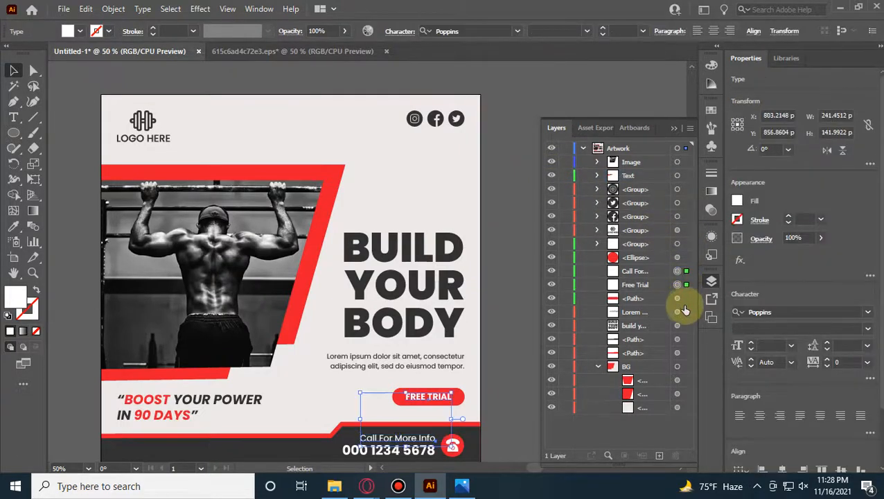
shift+click(650, 284)
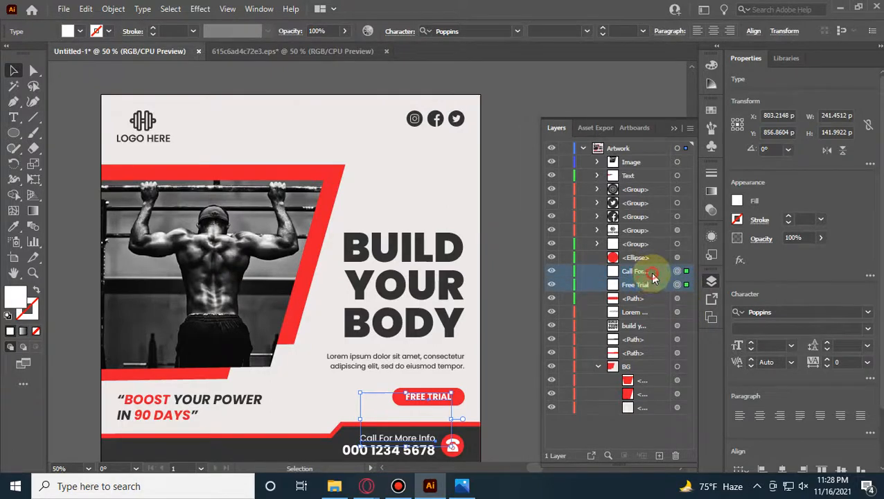
drag(652, 277, 651, 177)
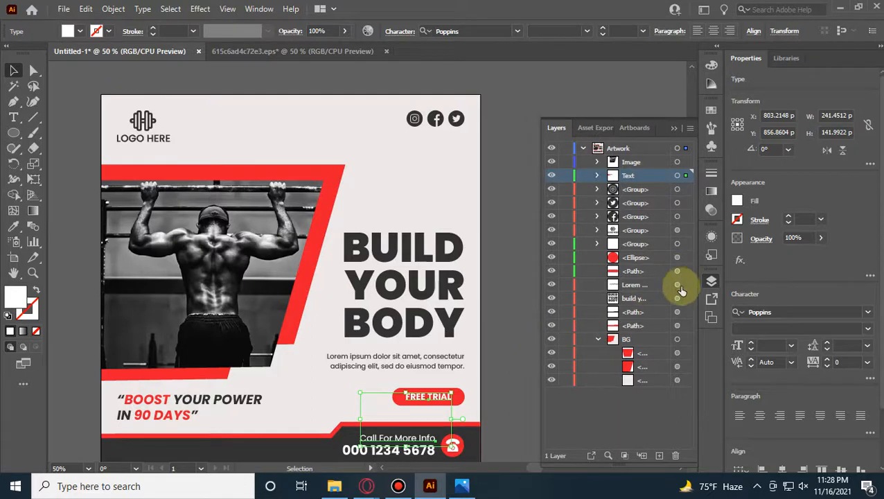
click(678, 284)
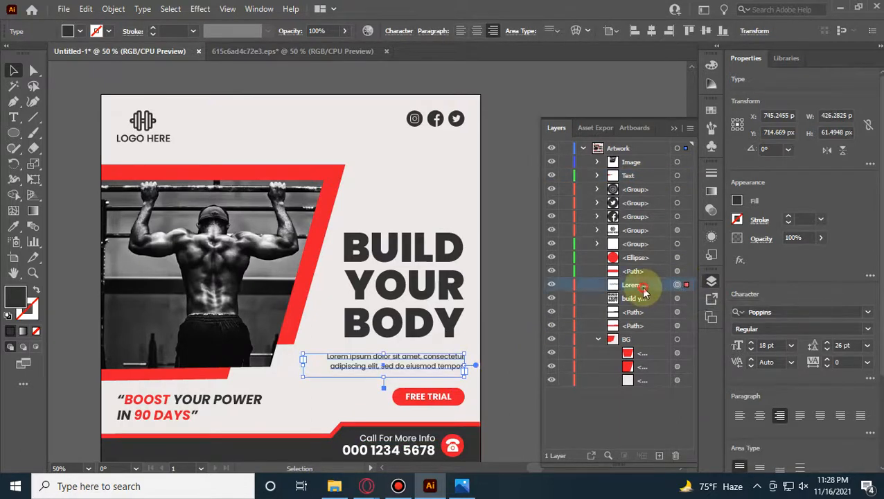
drag(628, 284, 634, 175)
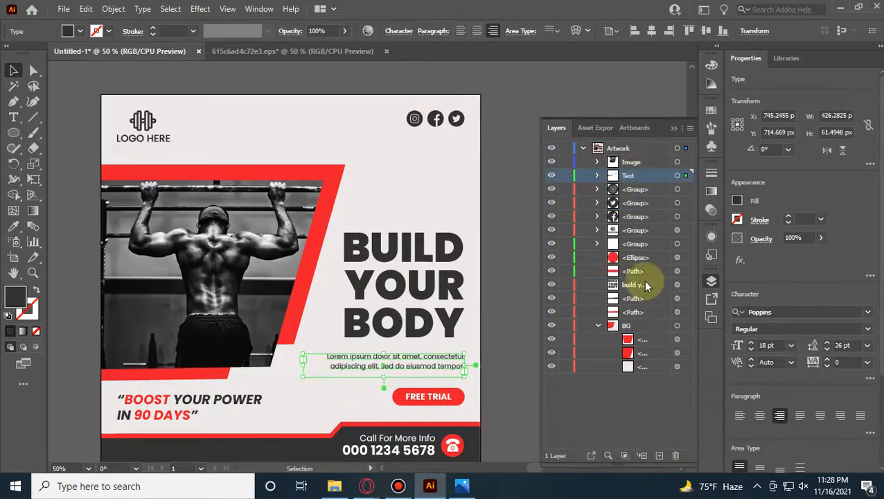
Step: Check the phone icon group by toggling its visibility, and move the BUILD YOUR BODY headline into the Text sublayer
click(677, 244)
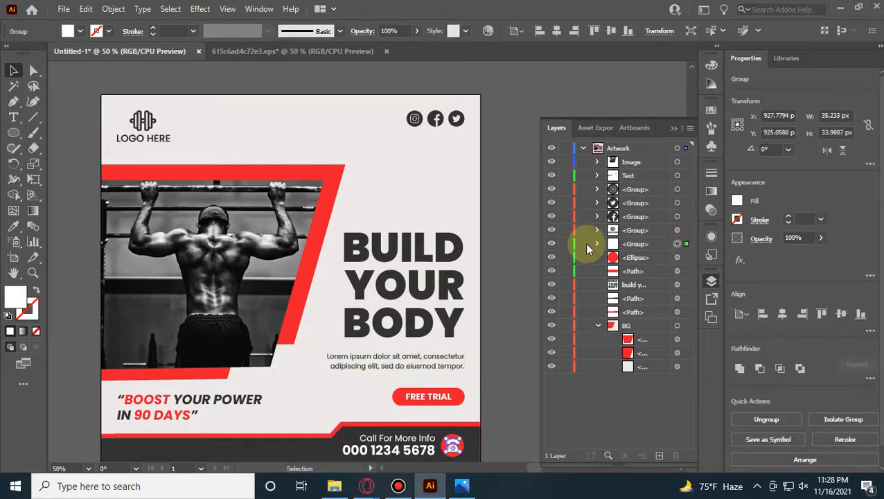
click(551, 245)
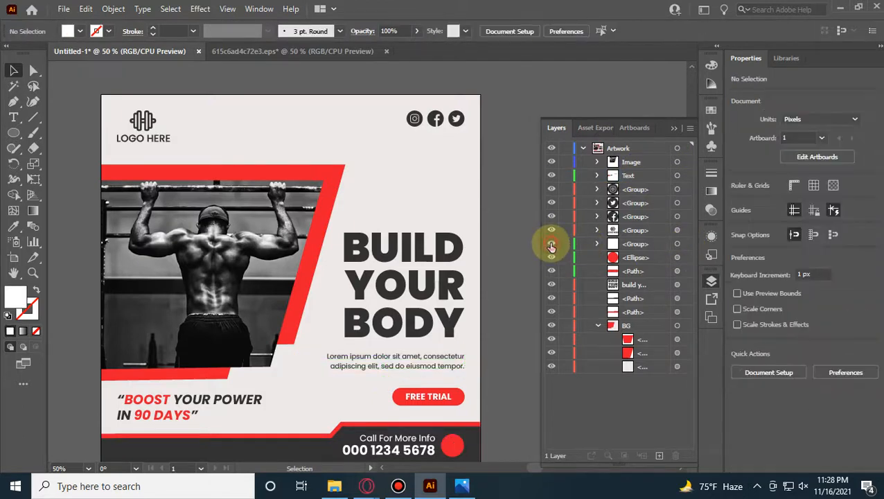
click(551, 245)
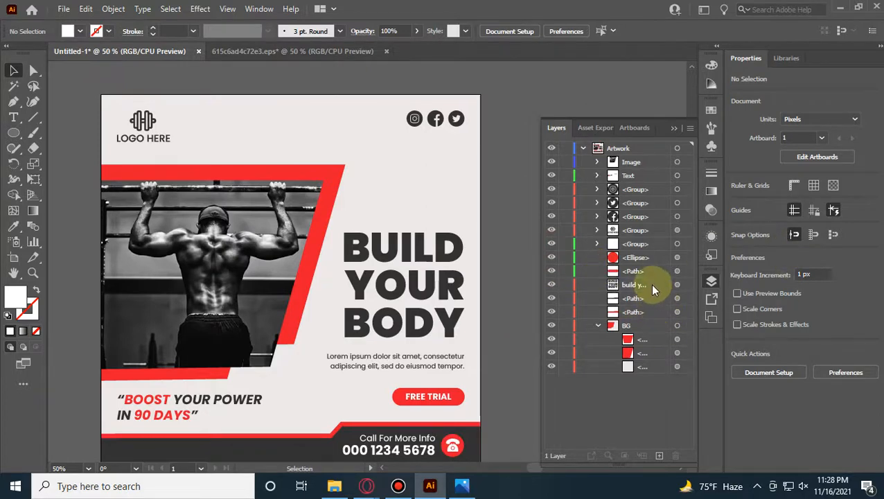
click(677, 285)
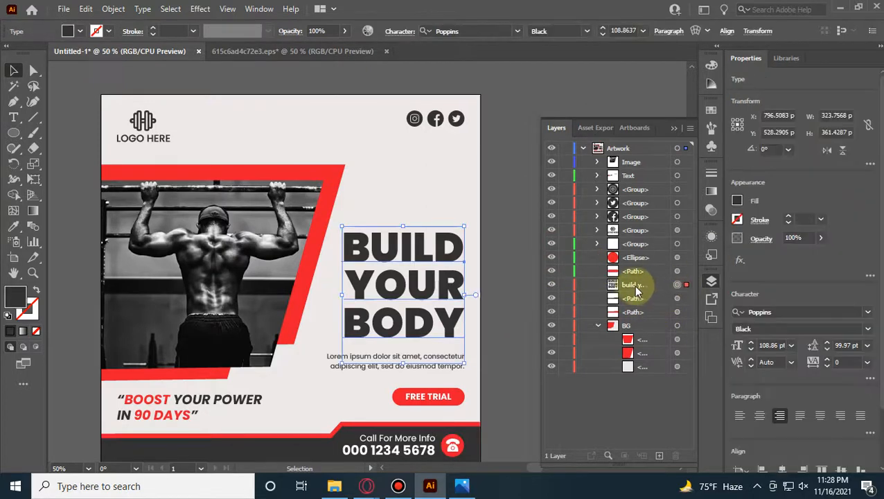
drag(636, 291, 646, 177)
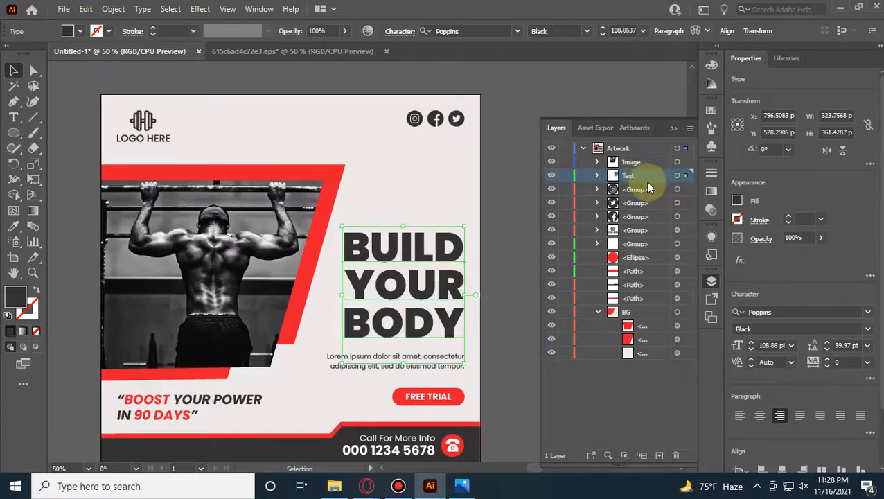
Step: Identify the loose paths by toggling their visibility, and move the red ellipse and the three paths into the BG sublayer
click(555, 275)
click(555, 275)
click(555, 275)
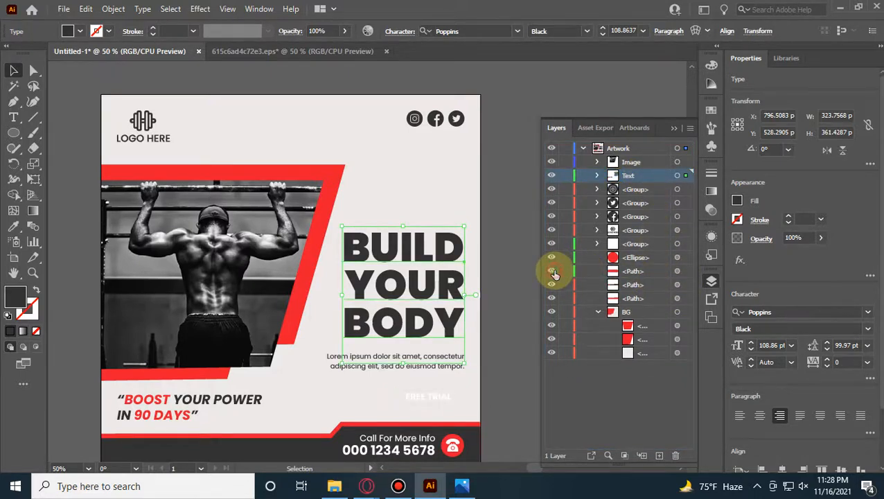
click(554, 274)
click(551, 285)
click(550, 285)
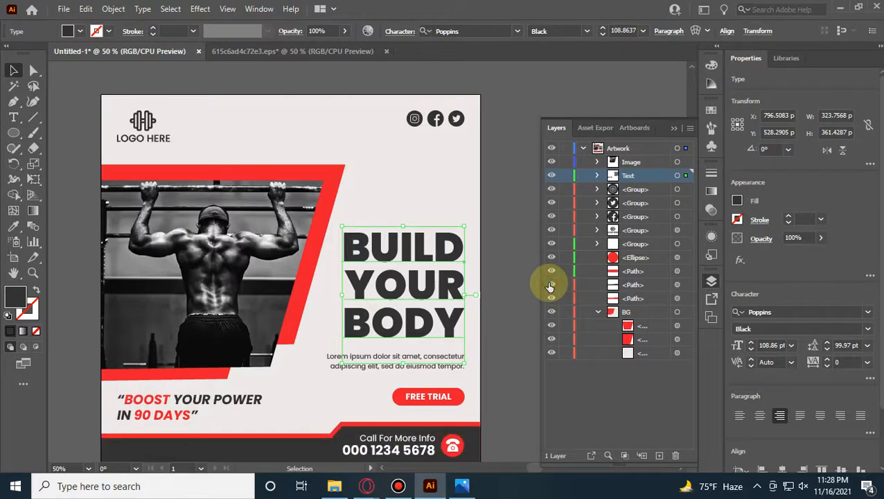
click(634, 257)
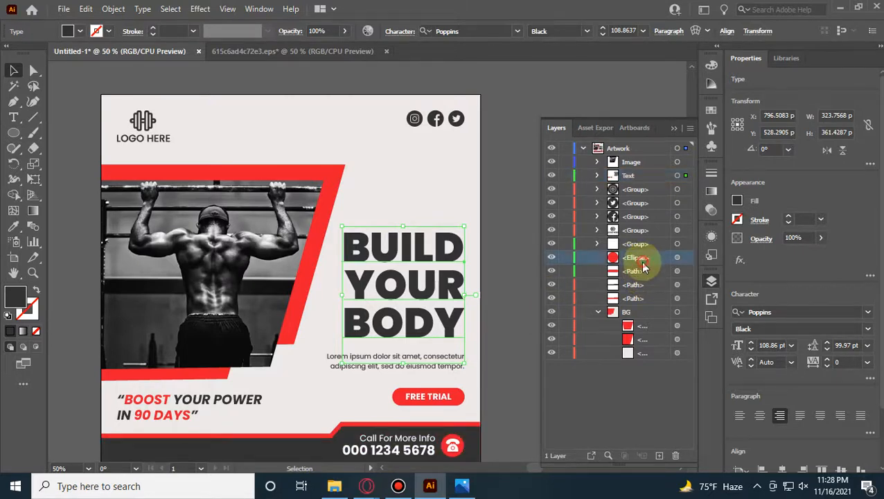
shift+click(635, 298)
drag(657, 264, 661, 312)
click(646, 190)
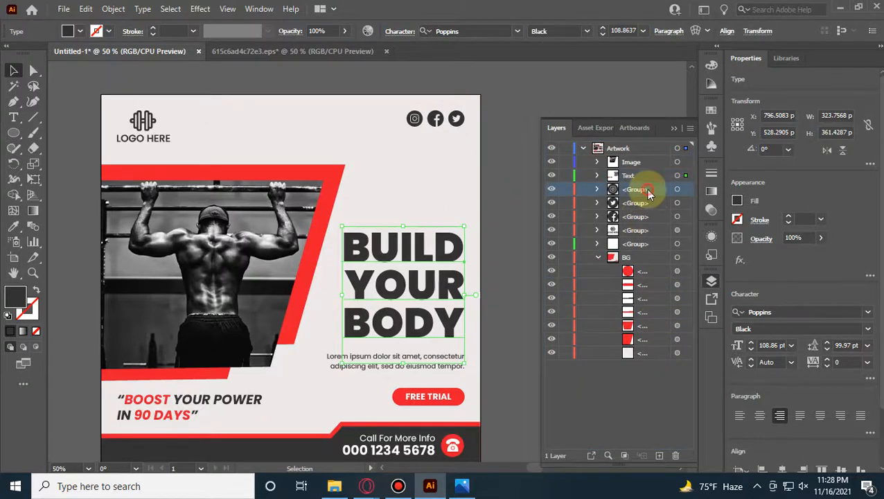
shift+click(656, 218)
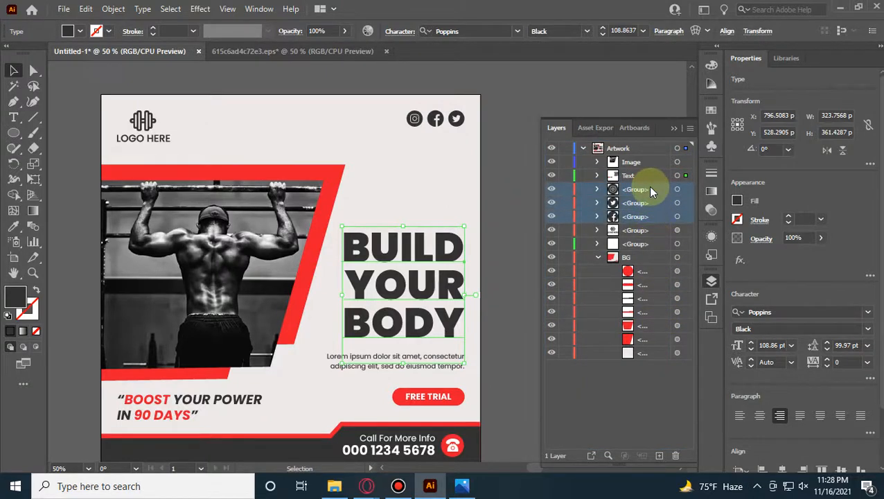
mouse_move(646, 192)
mouse_down()
mouse_move(646, 265)
mouse_move(636, 198)
mouse_up()
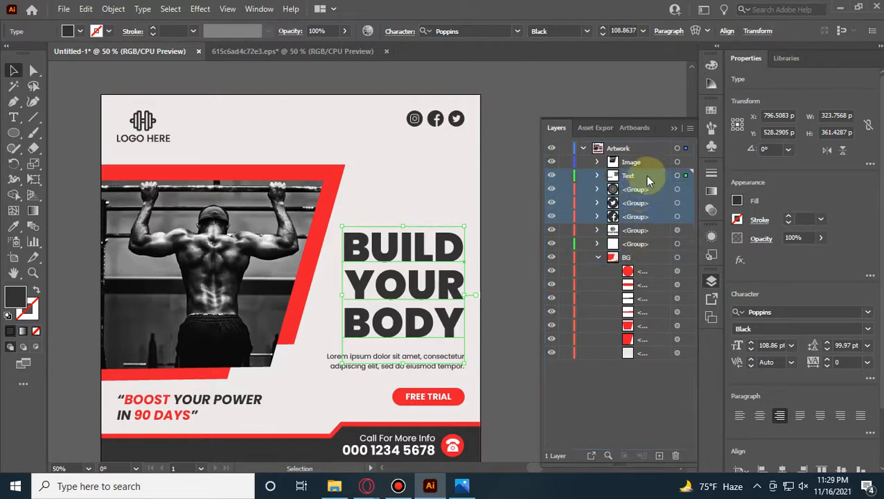
click(650, 176)
Step: Create a new sublayer inside the Artwork layer and name it Icon
click(649, 149)
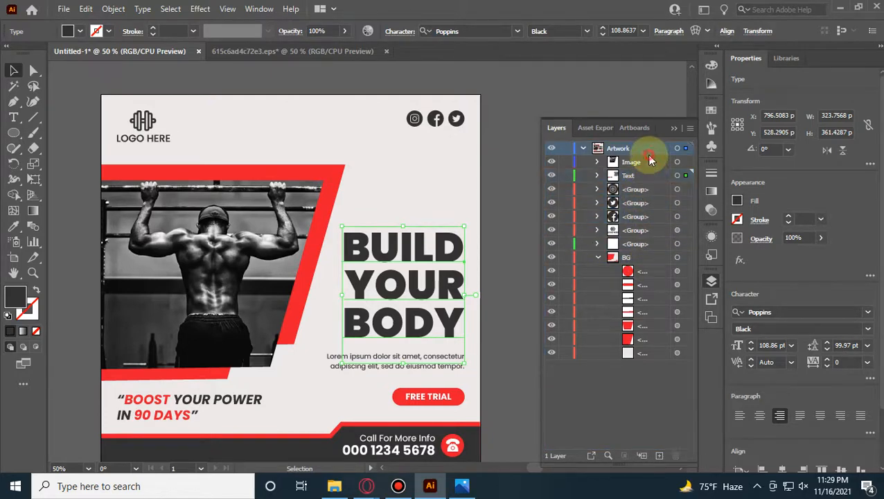
click(643, 456)
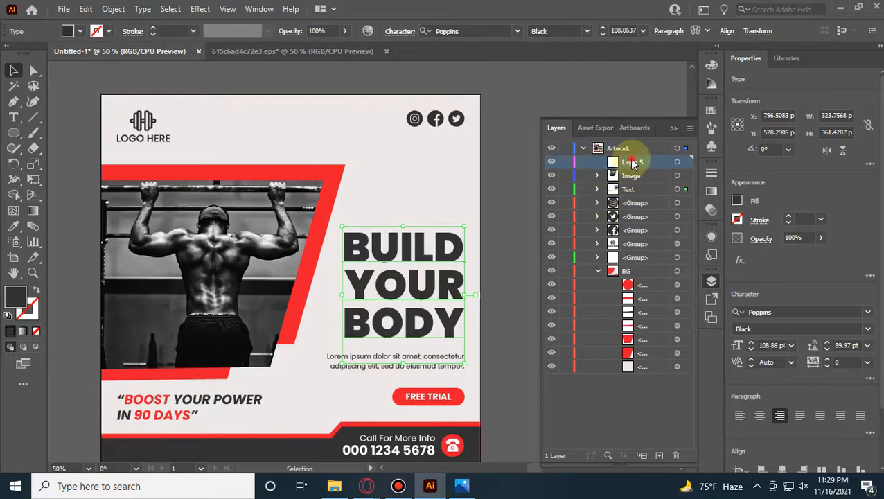
text(Icon)
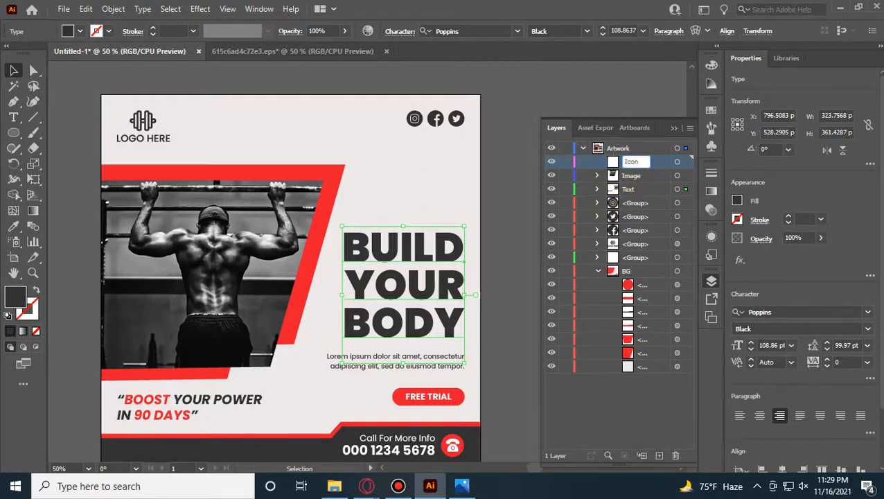
key(Return)
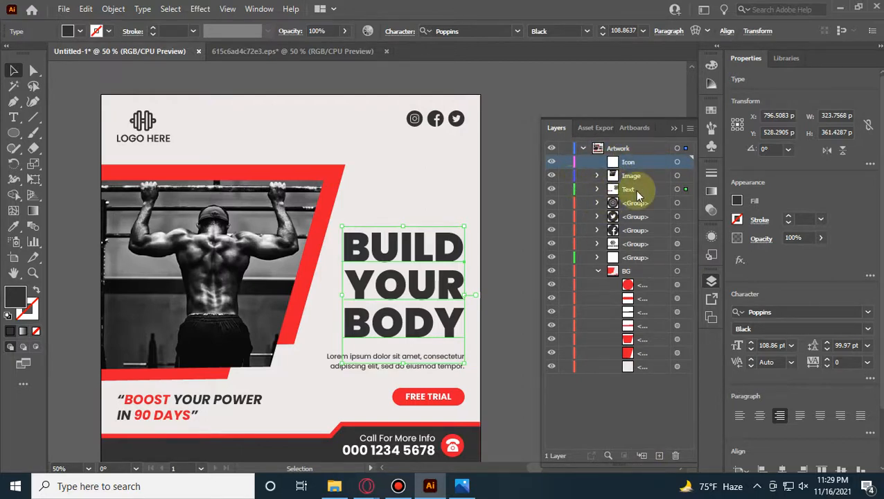
Step: Move the three social media icon groups into the Icon sublayer and place that sublayer directly below Text
click(645, 206)
shift+click(651, 229)
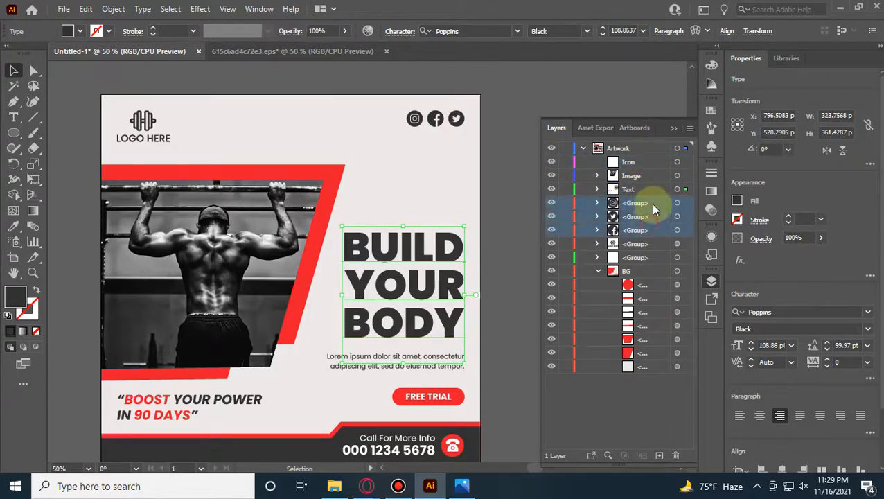
drag(654, 208, 642, 162)
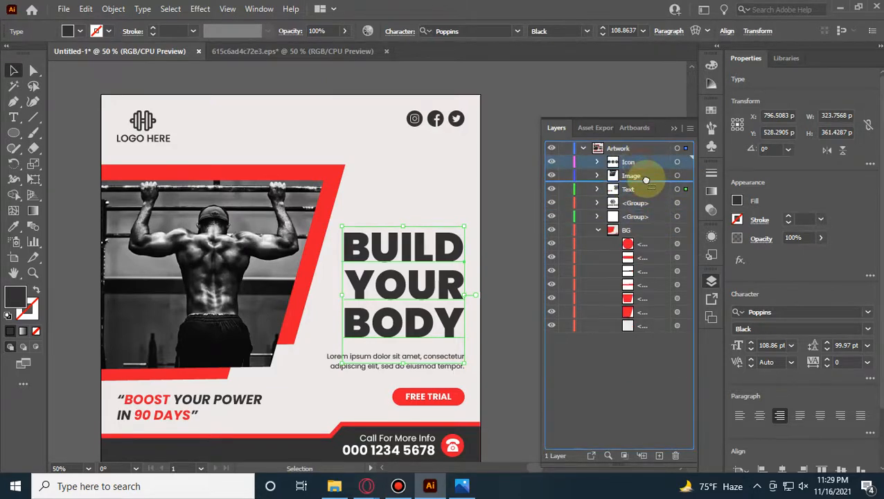
click(649, 190)
drag(650, 197, 652, 200)
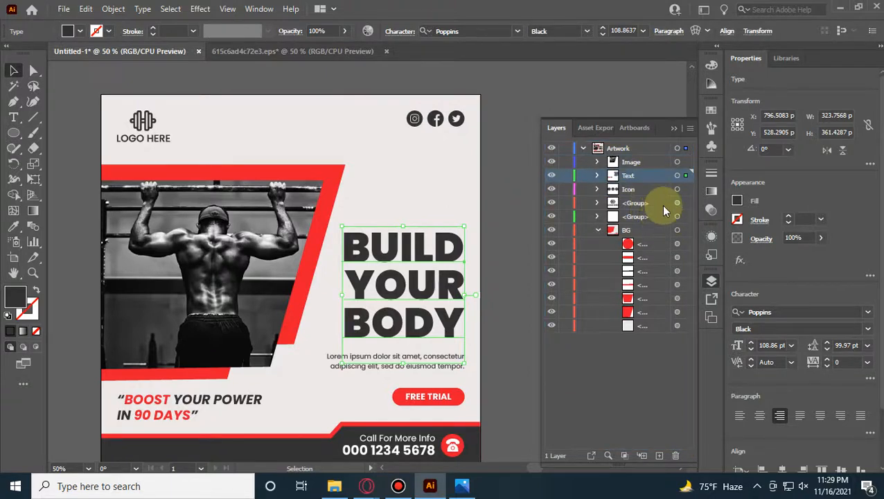
Step: Move the logo group and the phone icon group into the Icon sublayer
click(653, 204)
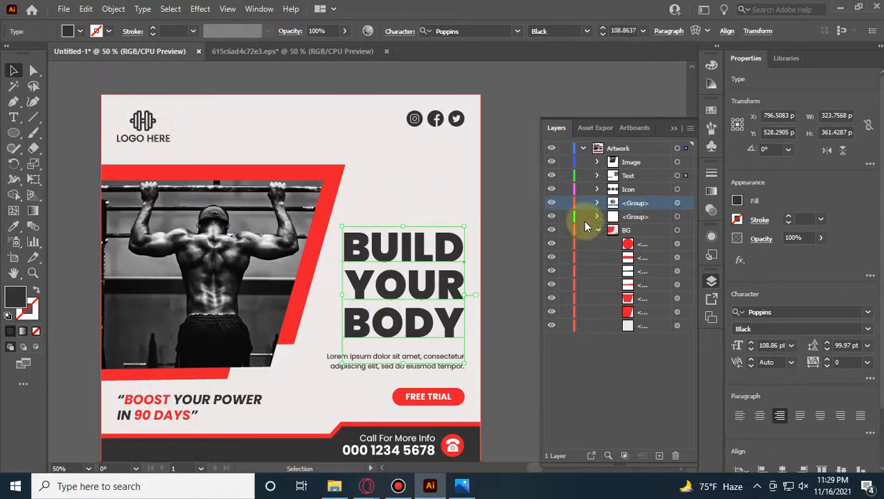
drag(625, 206, 628, 178)
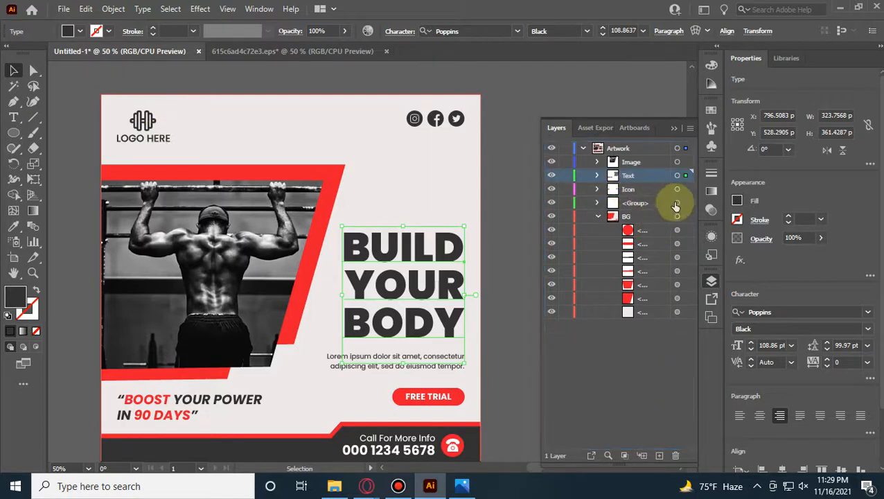
click(685, 203)
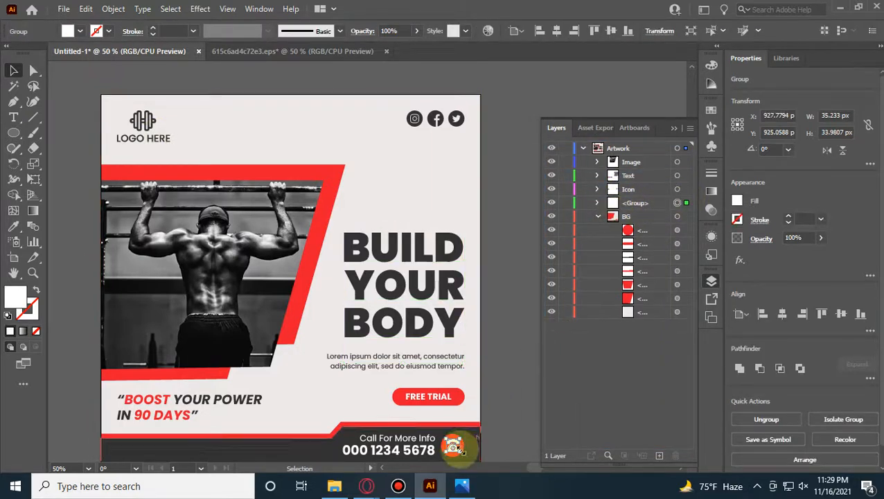
drag(646, 210, 621, 190)
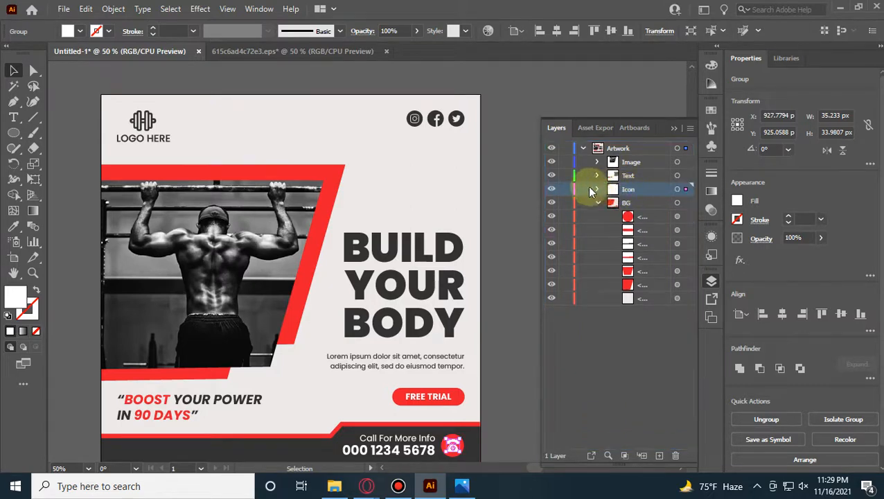
Step: Collapse the BG sublayer and toggle the visibility of the BG, Icon, Text and Image sublayers to check their contents
click(598, 204)
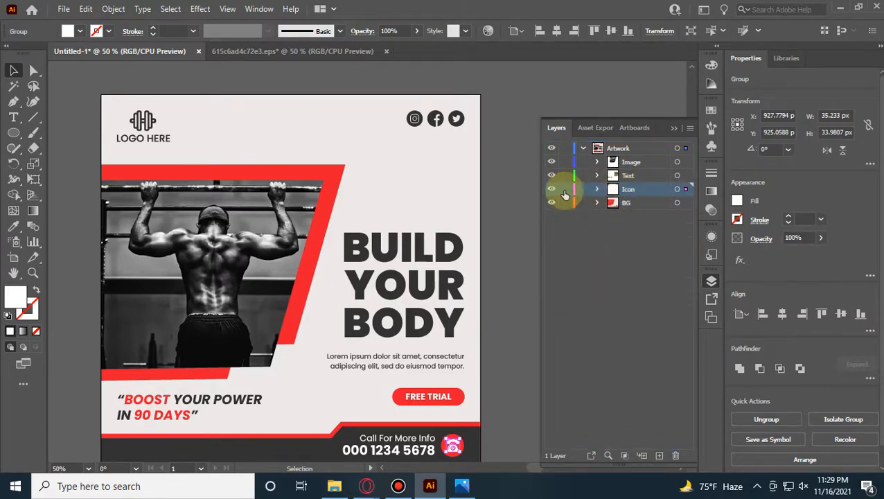
click(552, 203)
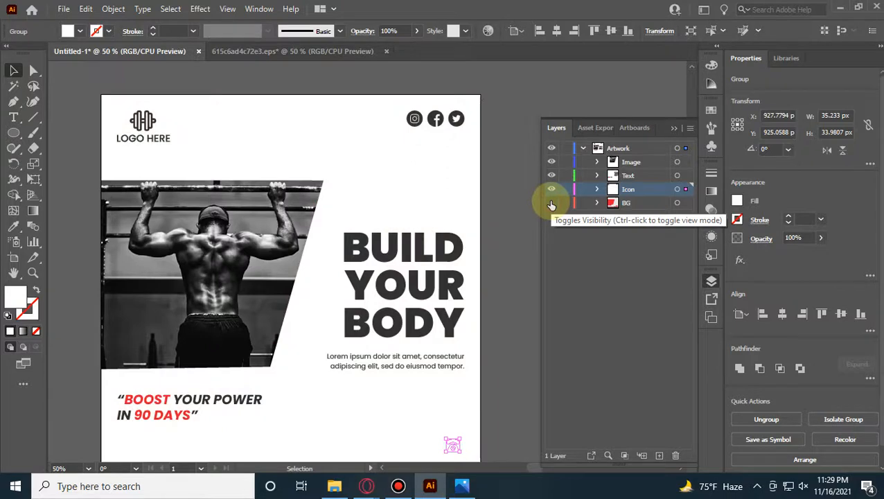
click(551, 203)
click(503, 130)
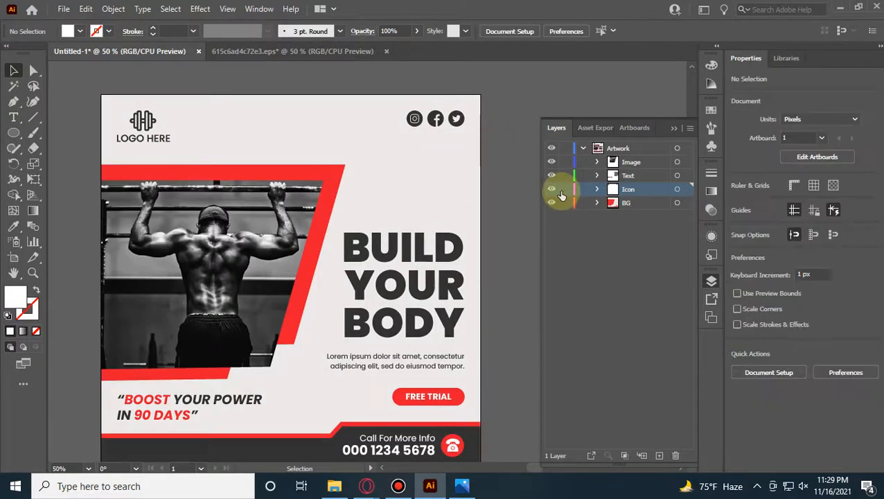
scroll(506, 221, down, 1)
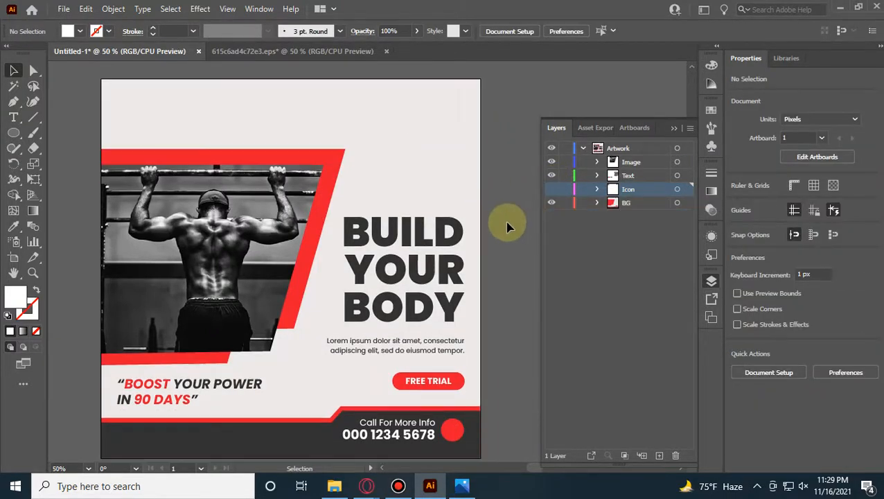
click(553, 176)
click(552, 176)
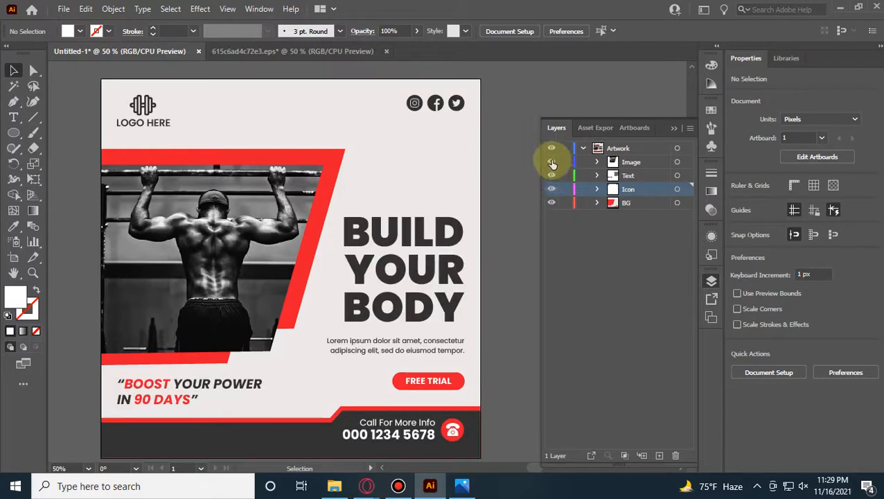
click(552, 163)
click(552, 163)
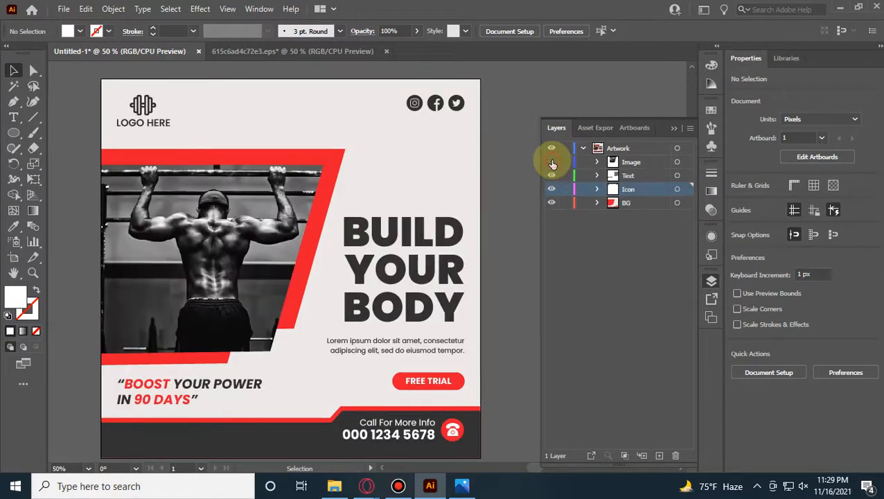
click(552, 163)
click(553, 163)
Step: Rename the Image sublayer with a placeholder name beginning with "Place Y"
click(634, 165)
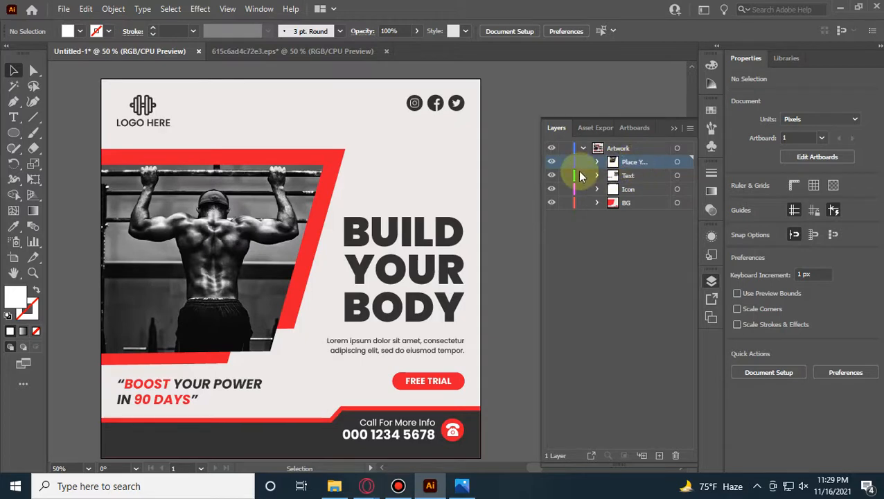
Step: Widen the layer list and rename the clip group inside the Place Your Image sublayer as Place
drag(627, 117, 626, 85)
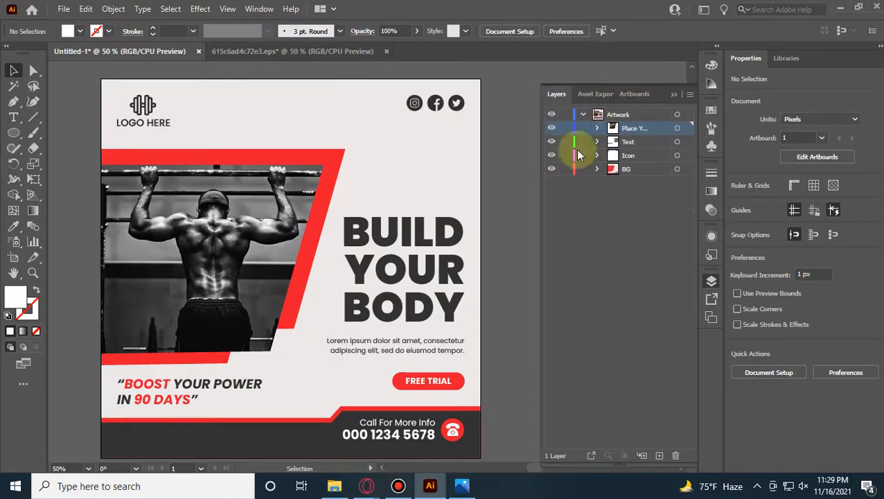
drag(542, 180, 510, 185)
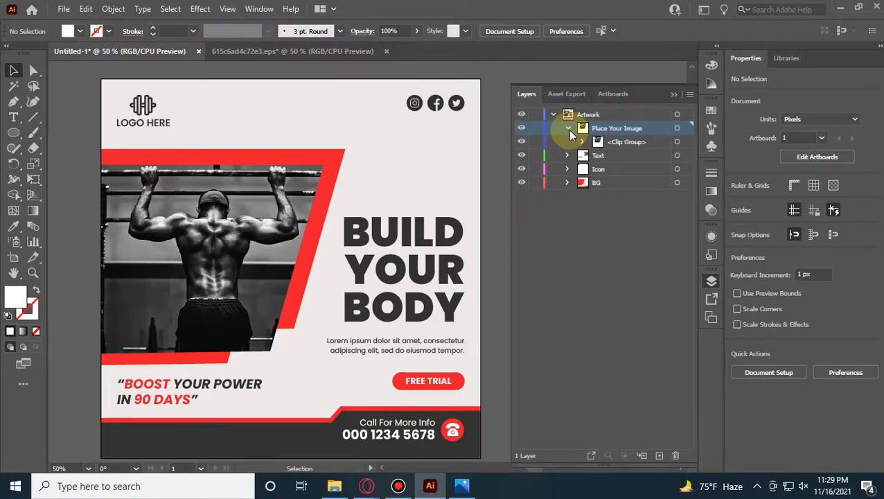
click(582, 142)
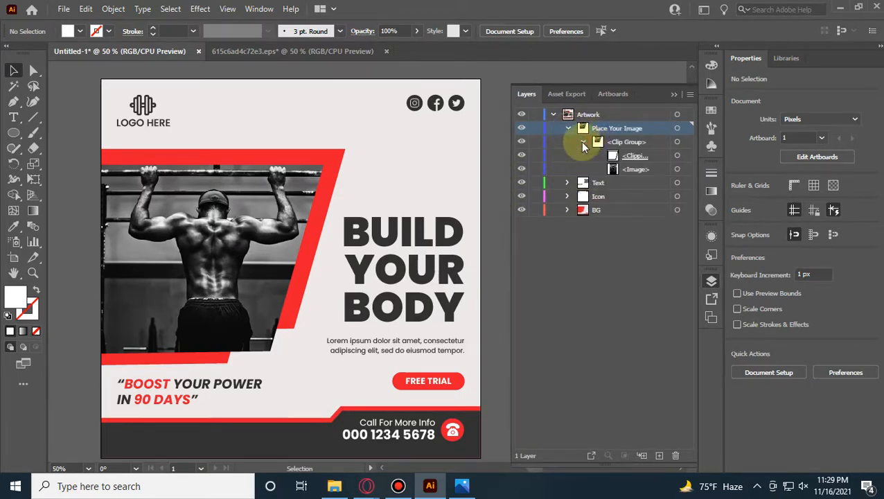
double_click(629, 141)
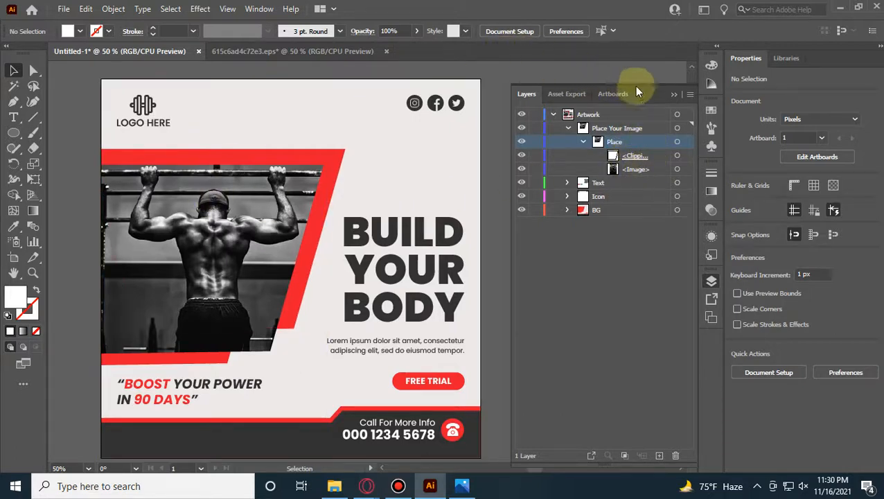
click(674, 94)
scroll(495, 245, down, 2)
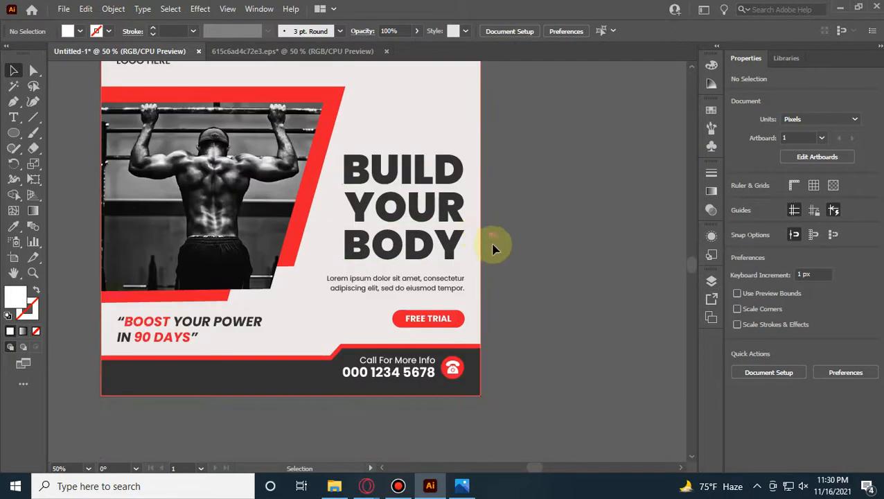
scroll(494, 248, up, 2)
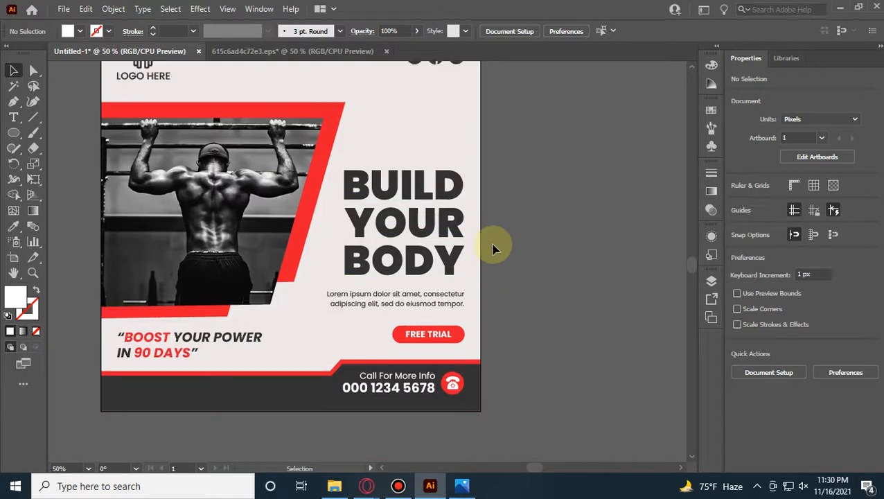
scroll(493, 246, down, 1)
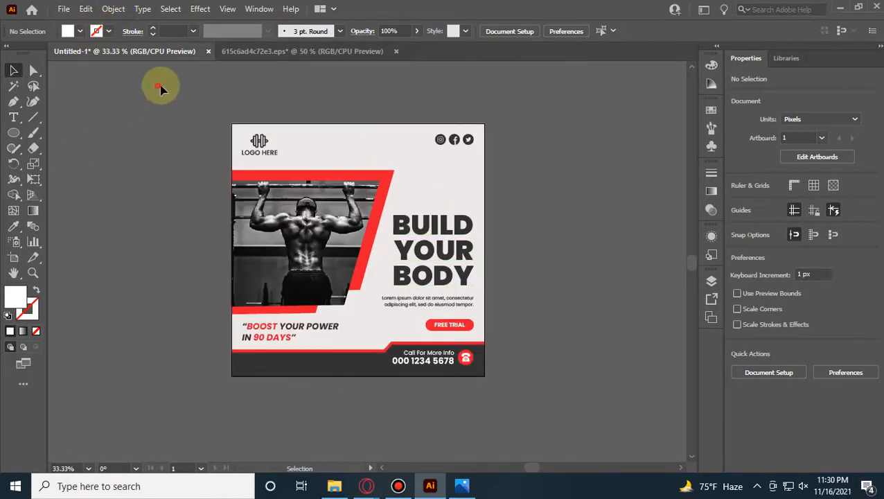
Step: Try grouping the whole design and scaling it down proportionally about its center to about 854 px wide
drag(158, 85, 598, 395)
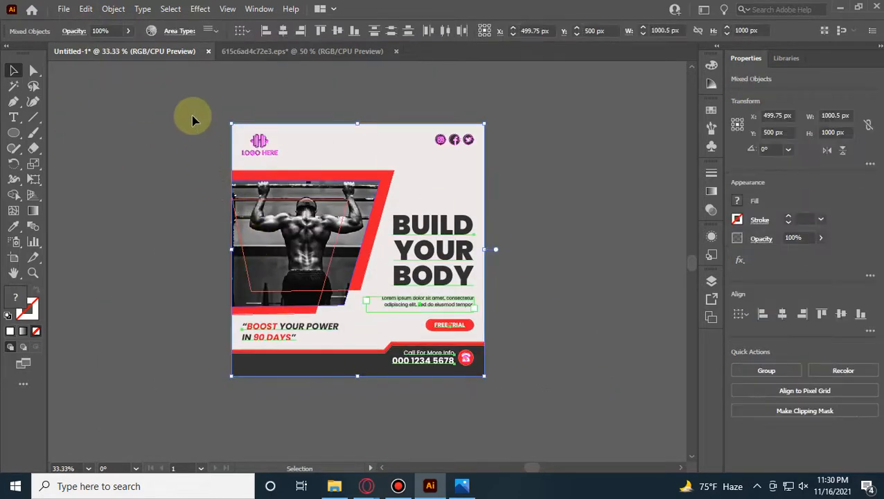
key(ctrl+g)
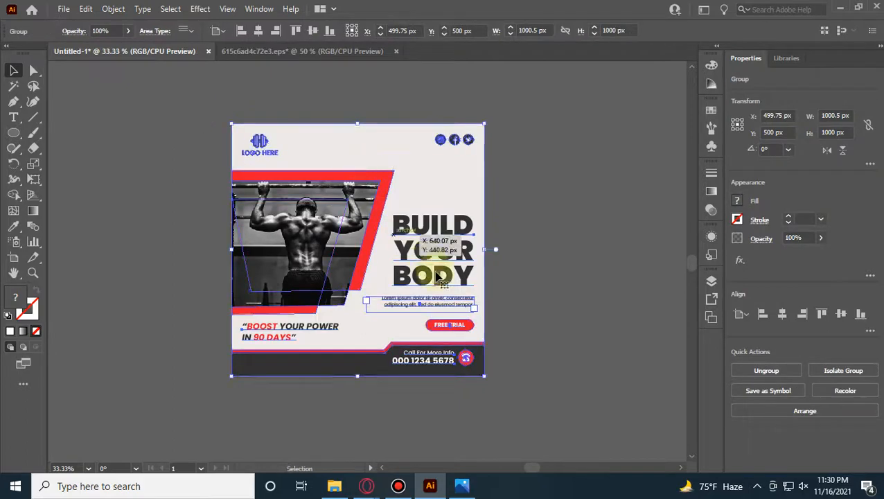
drag(484, 377, 466, 359)
click(661, 221)
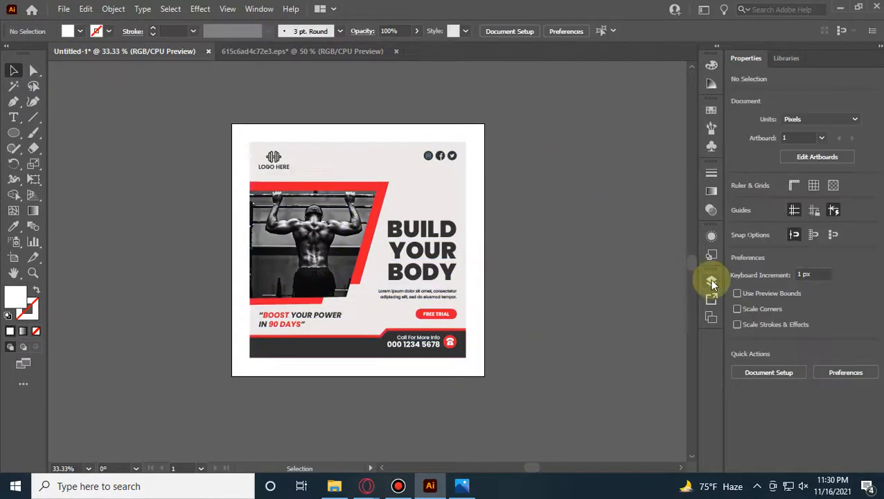
Step: Examine how grouping the design affected the contents of the Artwork layer and its sublayers
click(712, 282)
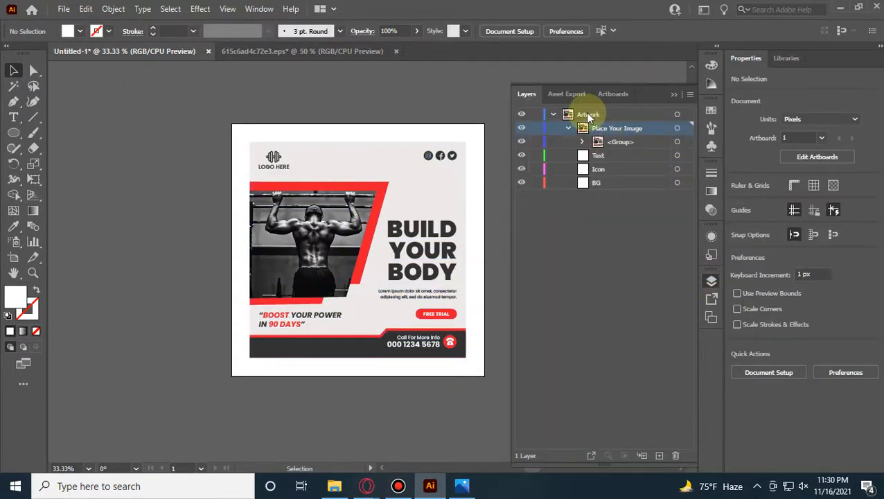
click(553, 114)
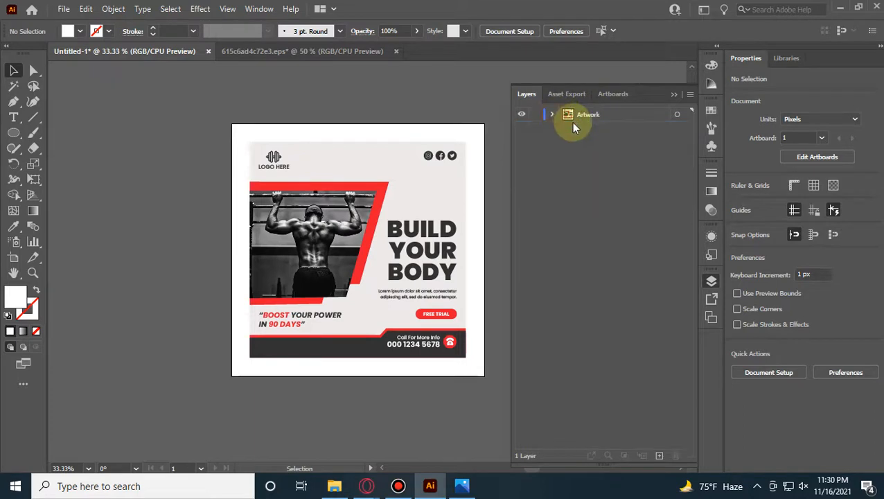
click(389, 201)
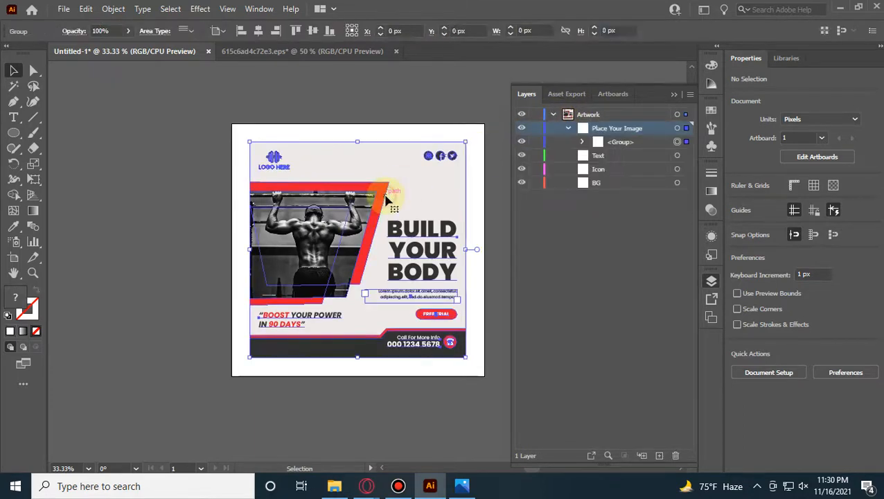
click(557, 116)
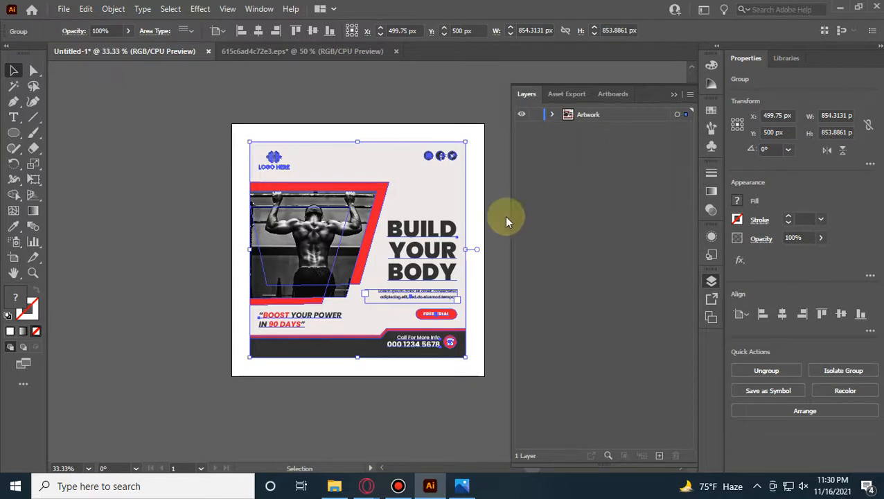
click(553, 116)
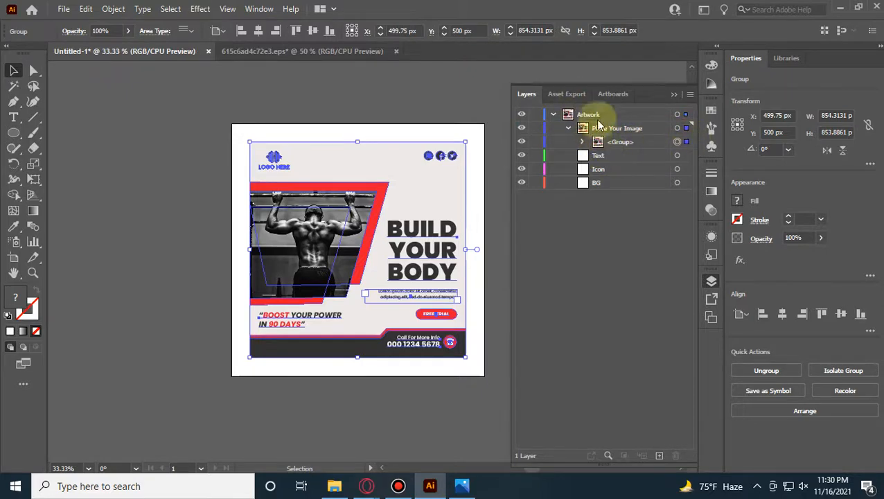
Step: Undo the scaling and grouping of the design and check the contents of its sublayers
click(674, 94)
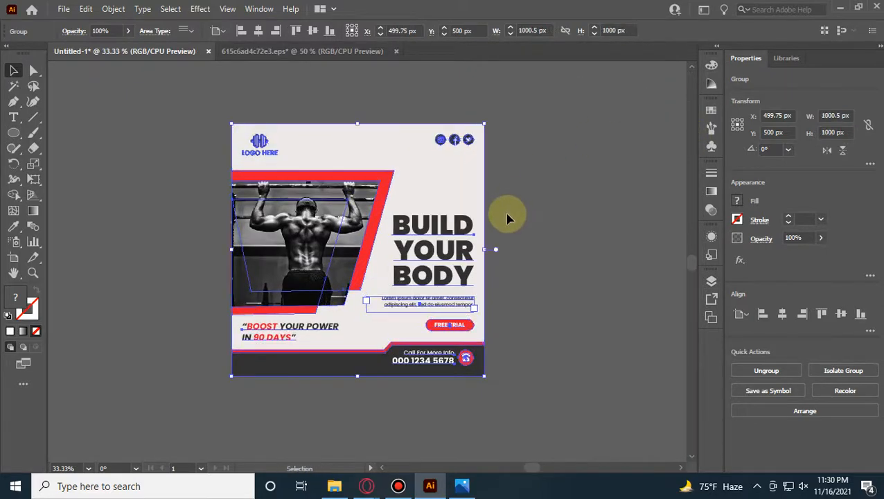
click(555, 212)
key(ctrl+a)
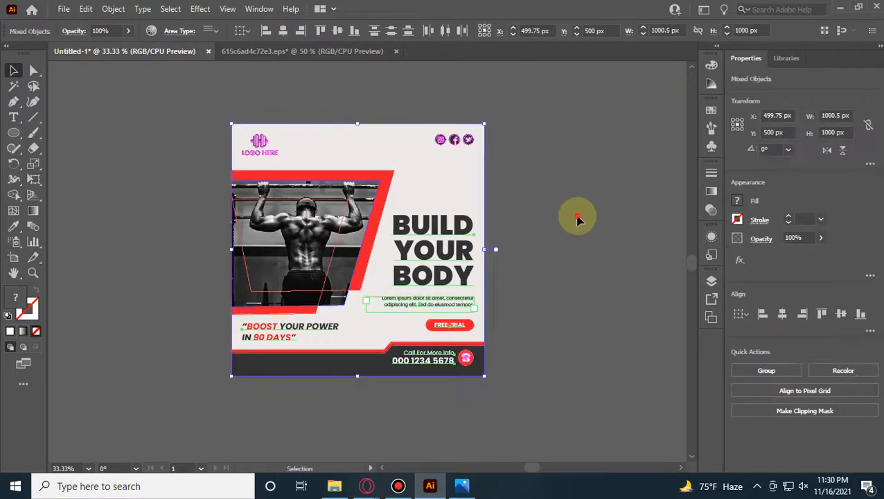
click(592, 183)
click(712, 281)
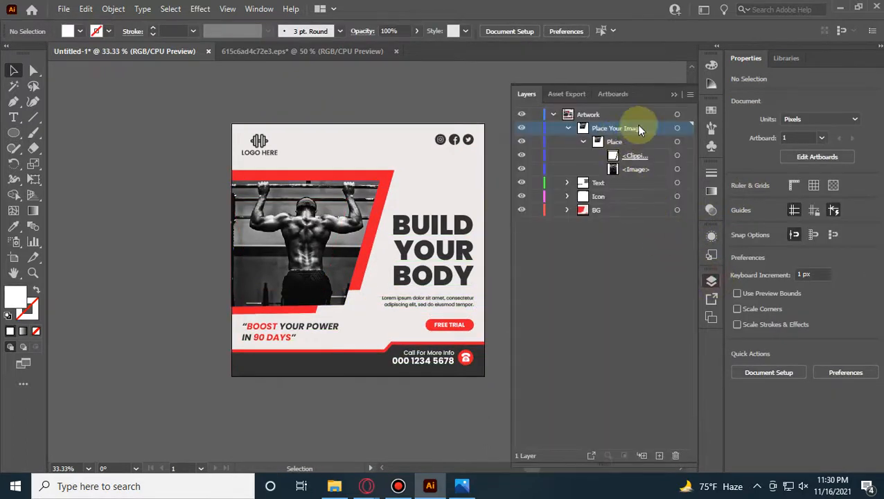
click(676, 95)
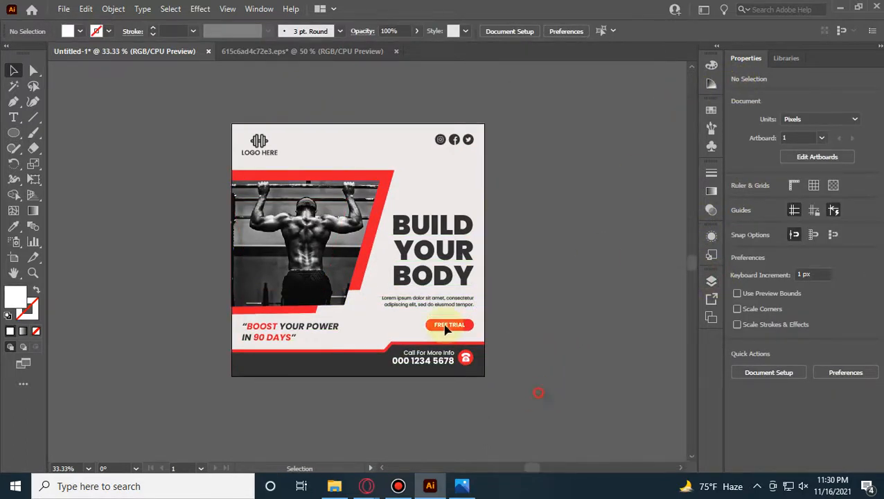
Step: Scale all the ungrouped artwork down proportionally about its center to about 856 px wide
key(ctrl+a)
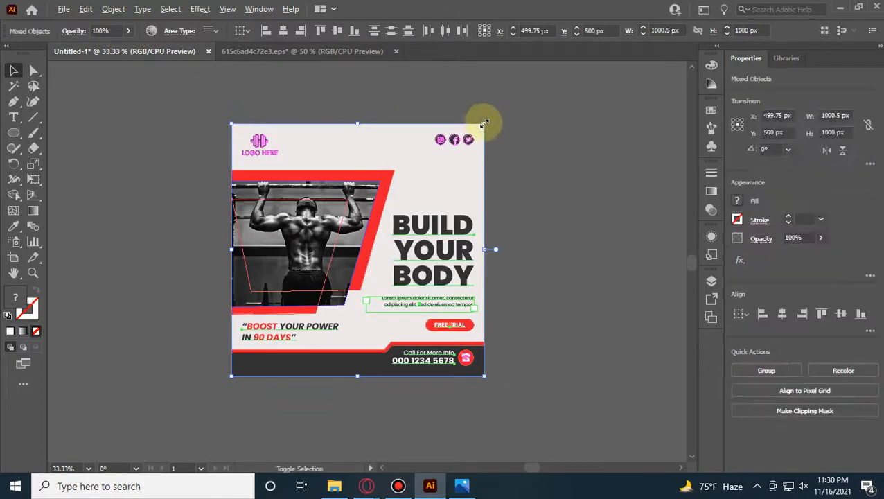
drag(483, 124, 467, 133)
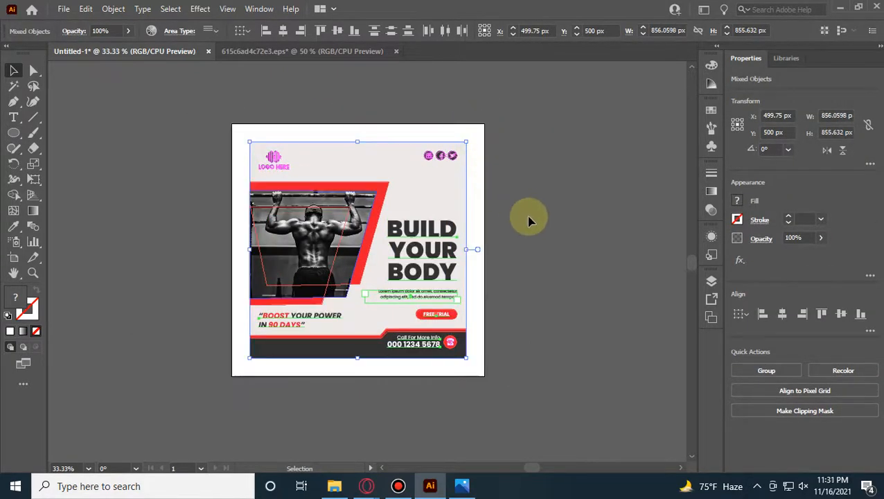
click(517, 298)
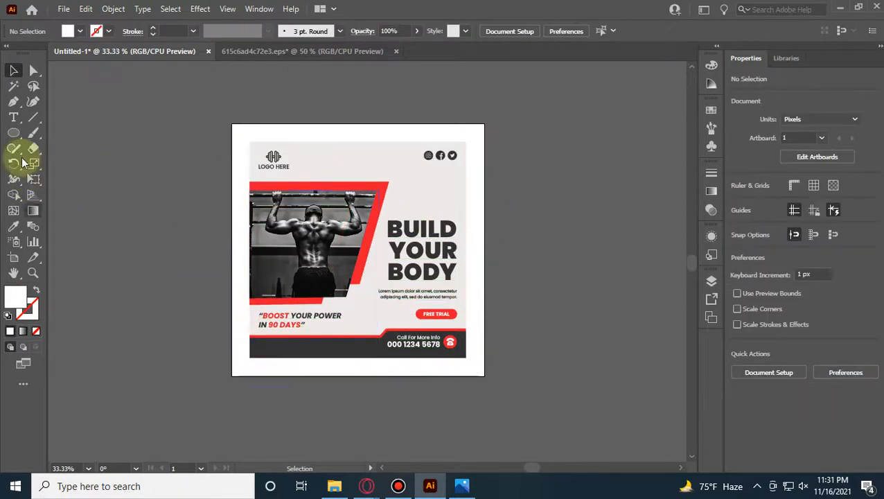
Step: Draw a 1000 × 1000 px rectangle and center it horizontally and vertically on the artboard
drag(15, 138, 69, 134)
click(128, 134)
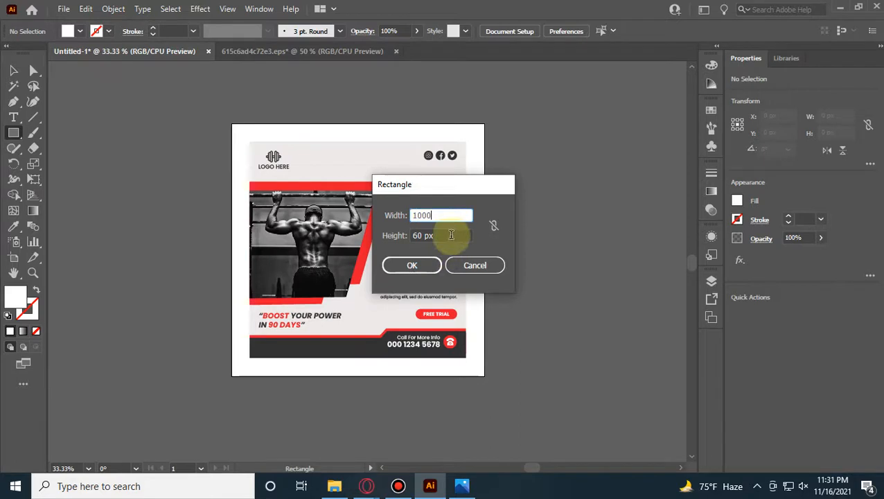
key(Tab)
text(100)
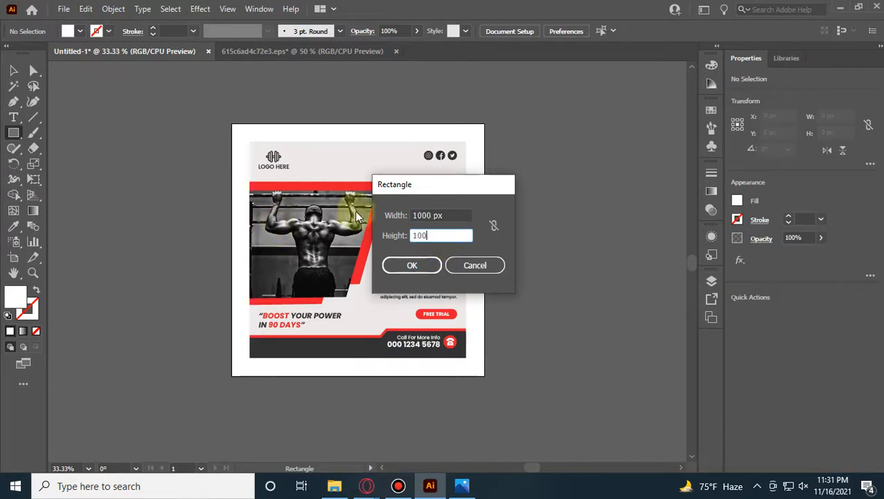
text(0)
click(426, 265)
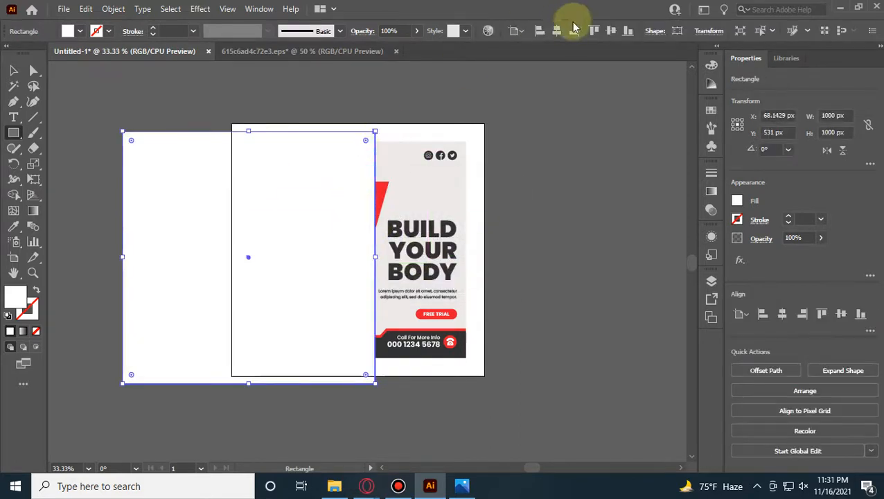
click(558, 31)
click(611, 31)
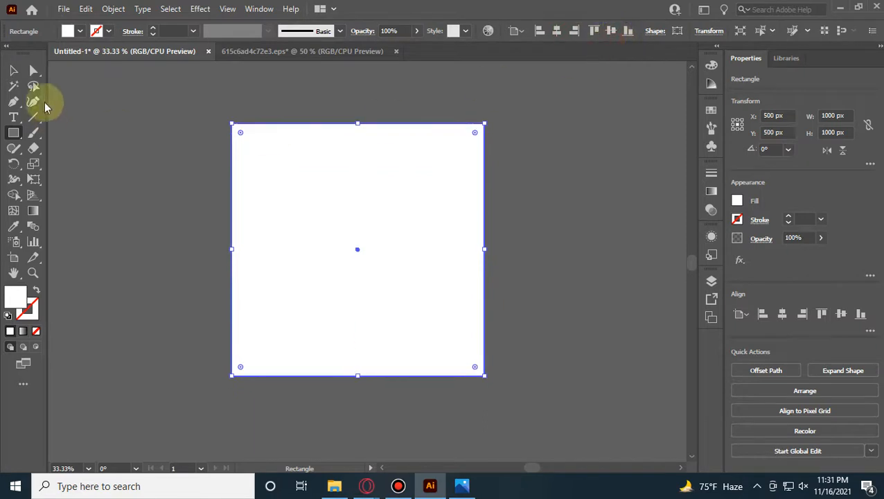
Step: Fill the artboard-sized rectangle with a light gray swatch
click(81, 31)
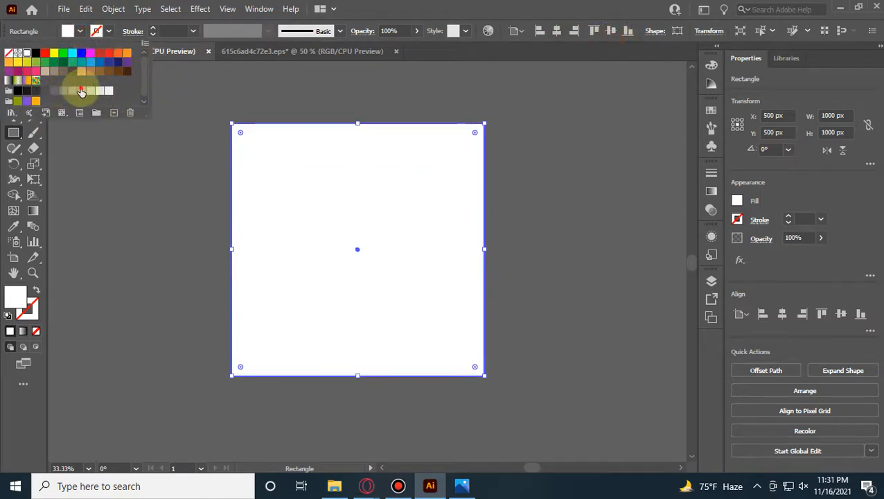
click(81, 92)
key(Escape)
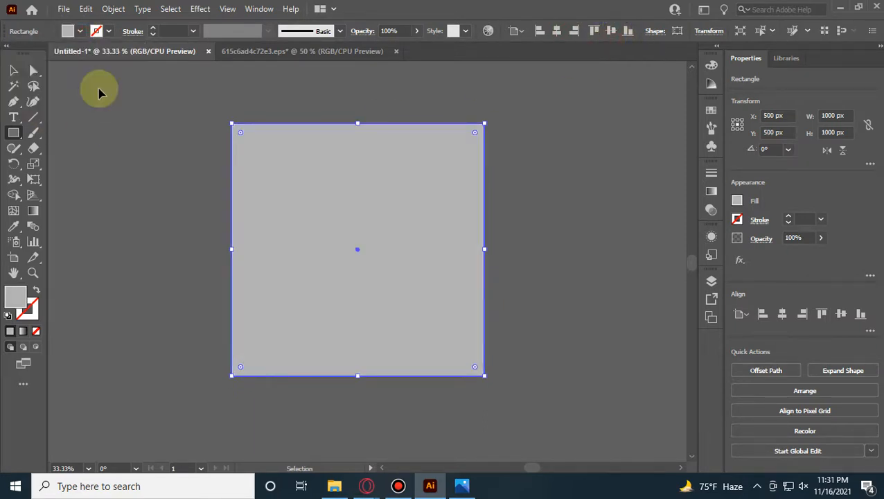
Step: Try sending the gray rectangle to the back of its sublayer
key(ctrl+shift+[)
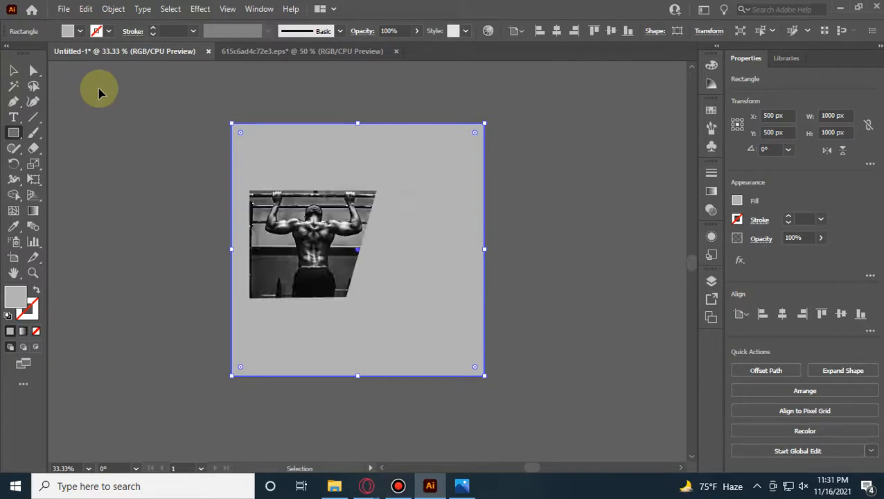
click(15, 85)
key(ctrl+z)
click(593, 301)
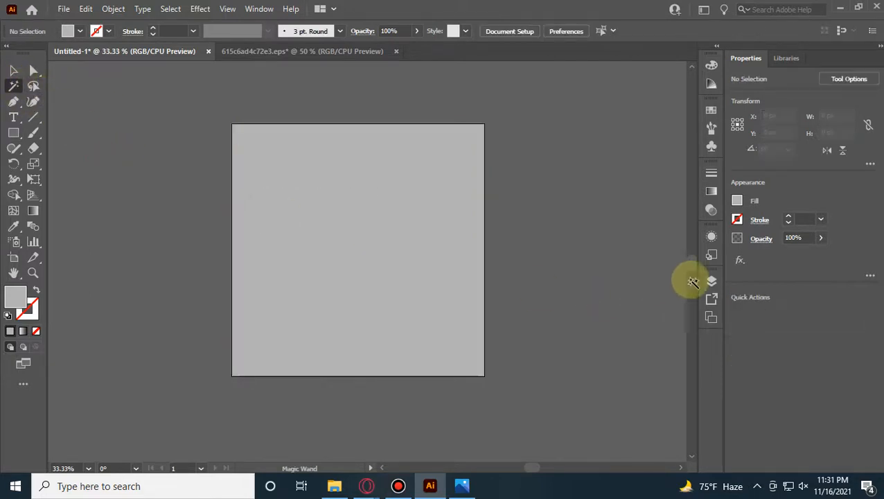
Step: Create a new layer below the Artwork layer and name it Mockup
click(710, 280)
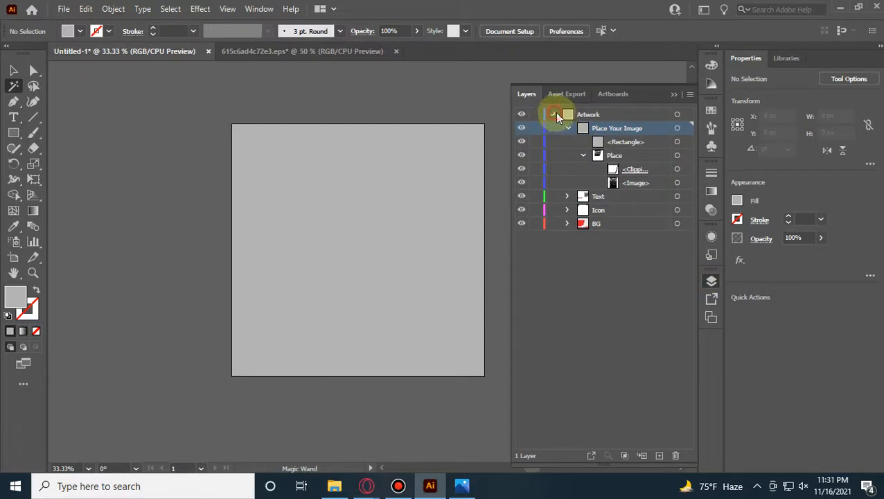
click(555, 115)
click(659, 455)
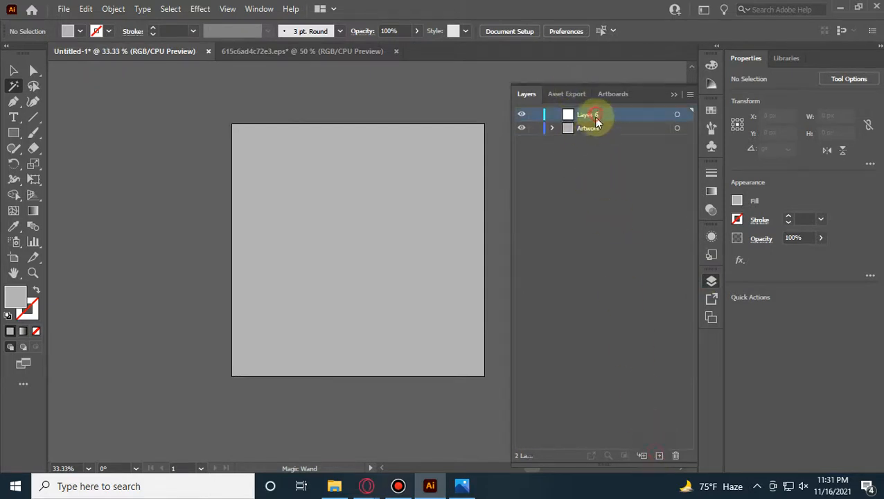
mouse_move(598, 121)
mouse_down()
mouse_move(591, 133)
mouse_move(587, 125)
mouse_up()
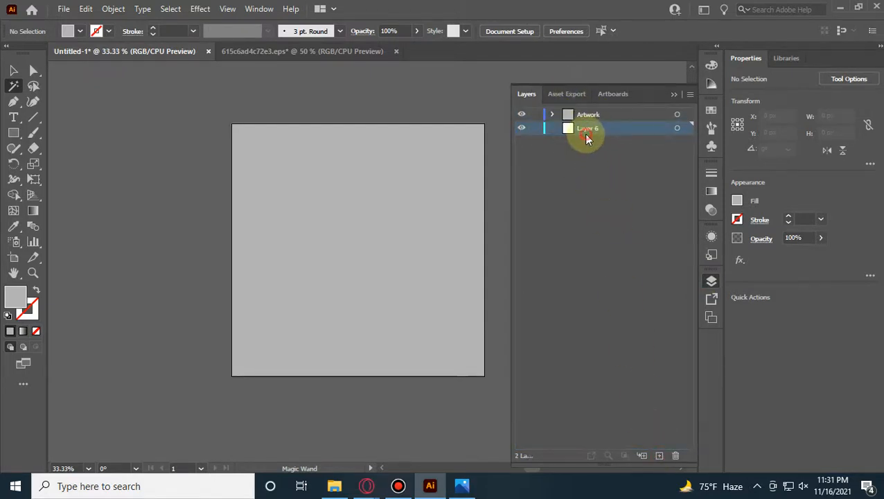
double_click(586, 135)
text(Mocku)
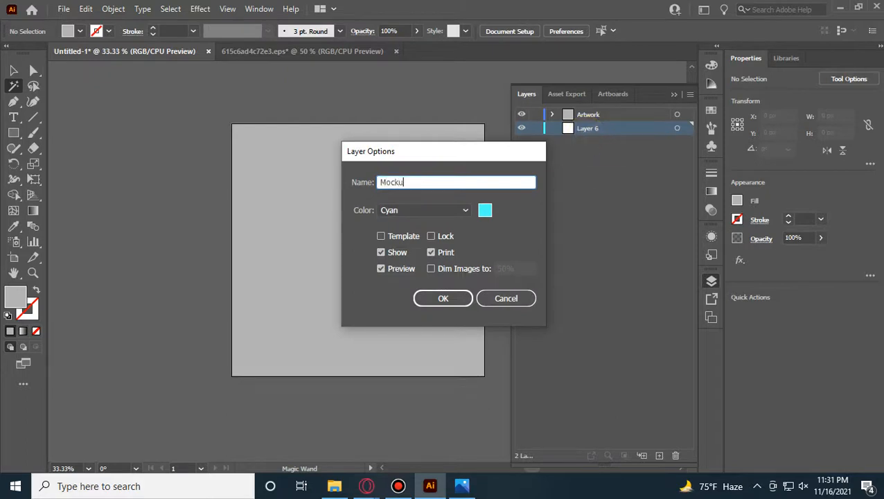
text(p)
key(Return)
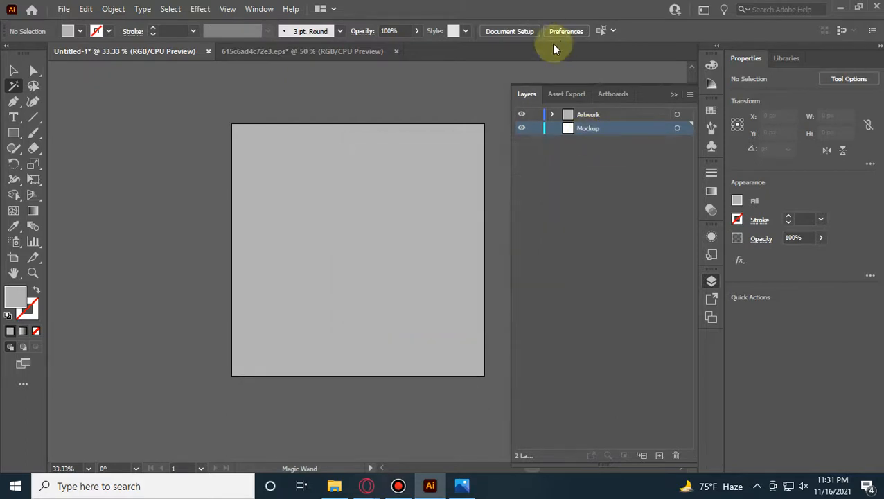
Step: Try moving the Place Your Image sublayer from the Artwork layer into the Mockup layer
click(553, 115)
drag(608, 131, 623, 238)
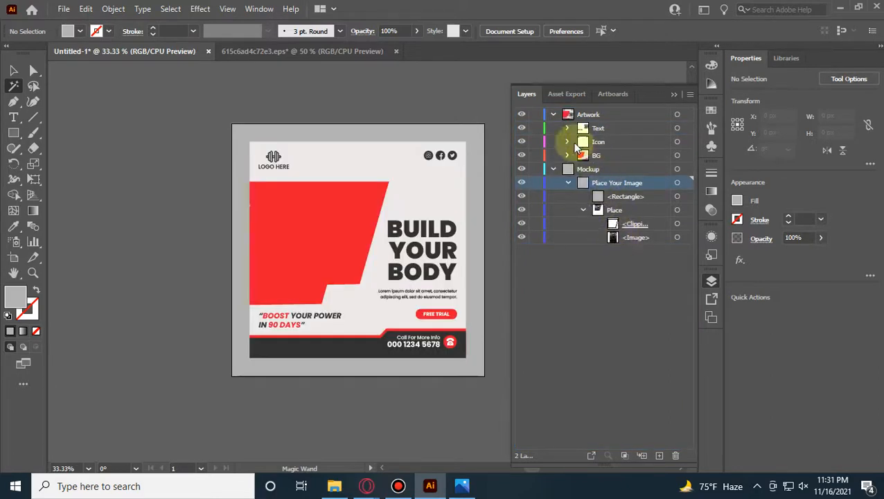
click(553, 114)
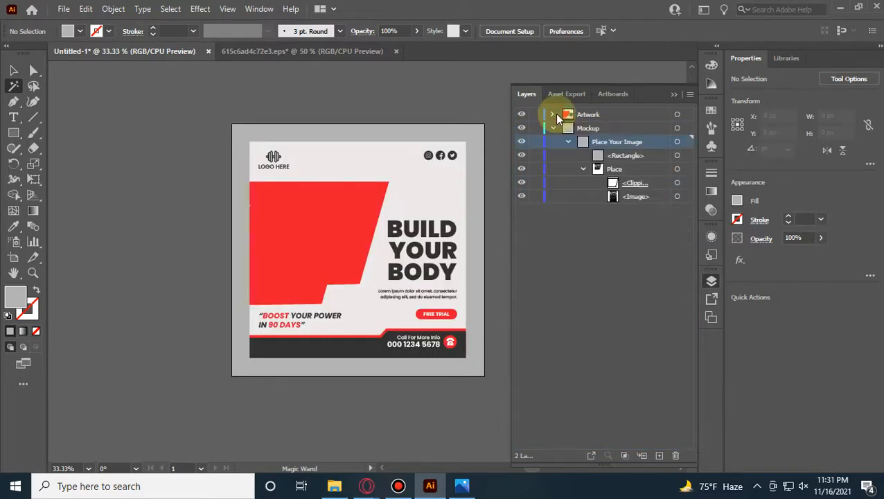
click(554, 128)
click(554, 127)
key(ctrl+z)
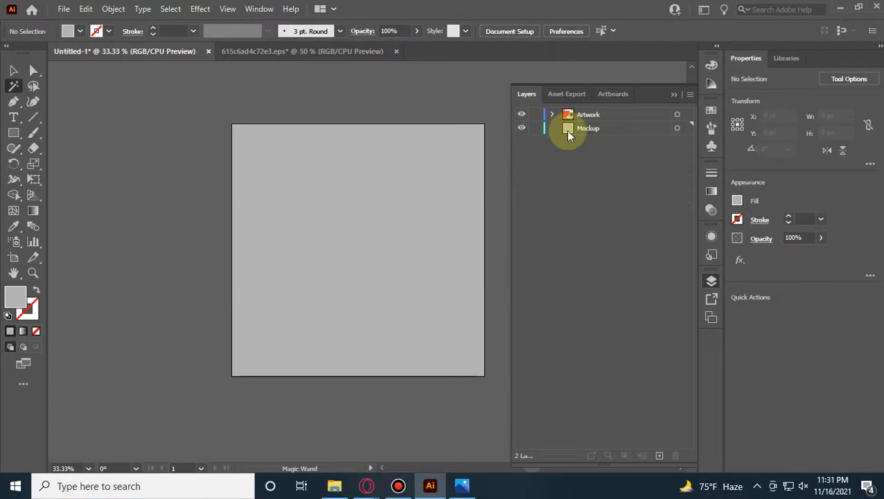
Step: Move only the gray rectangle from the Place Your Image sublayer into the Mockup layer
click(553, 114)
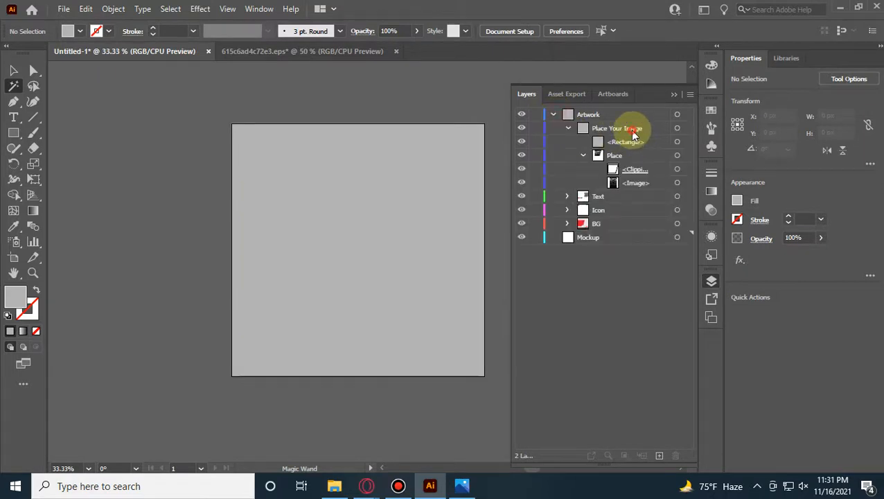
drag(637, 142, 616, 235)
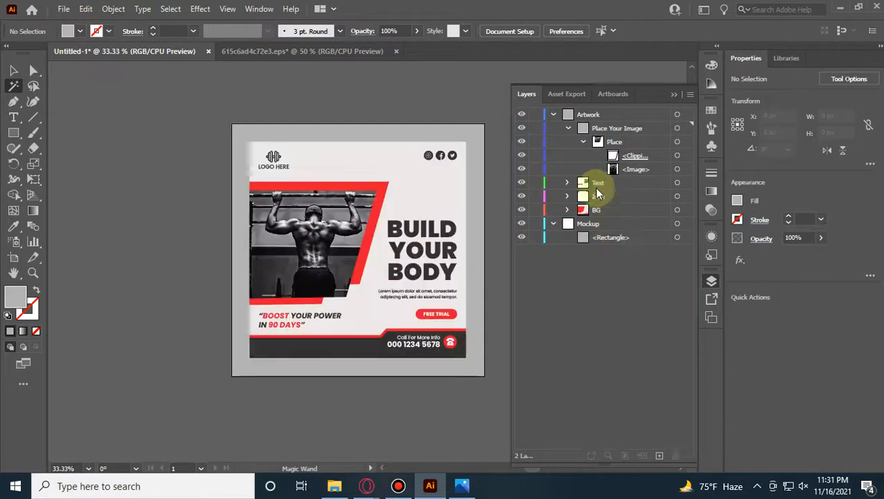
click(554, 115)
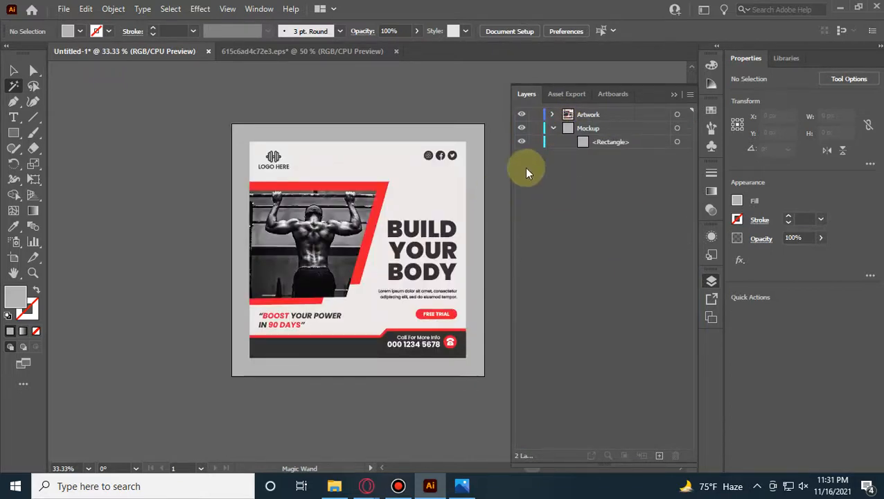
click(675, 94)
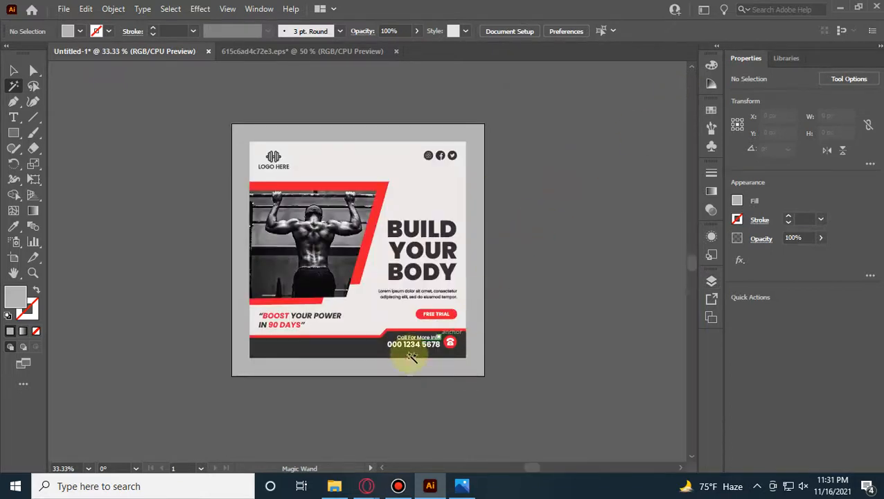
click(13, 70)
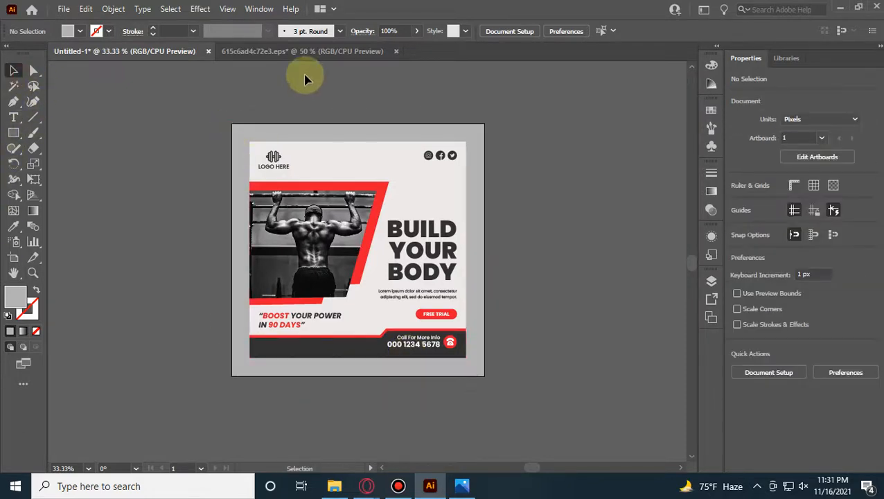
Step: Open the 21474 EPS template from the Vector Template folder, retaining 9-slice scaling, and close 615c6ad4c72e3.eps without saving
click(302, 51)
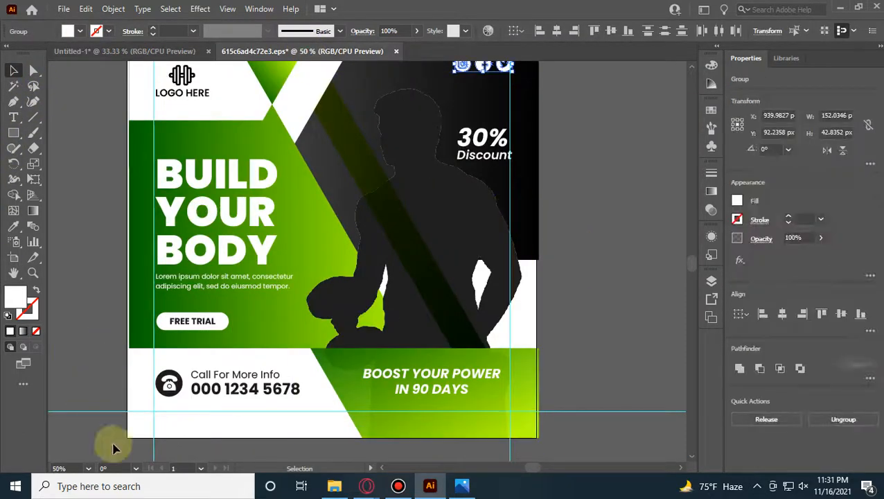
click(333, 486)
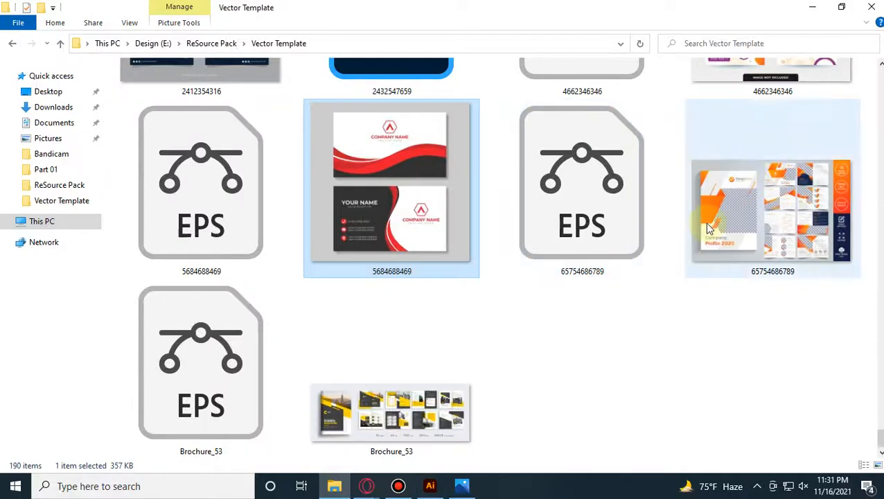
scroll(587, 236, down, 5)
scroll(588, 237, down, 1)
scroll(497, 263, up, 3)
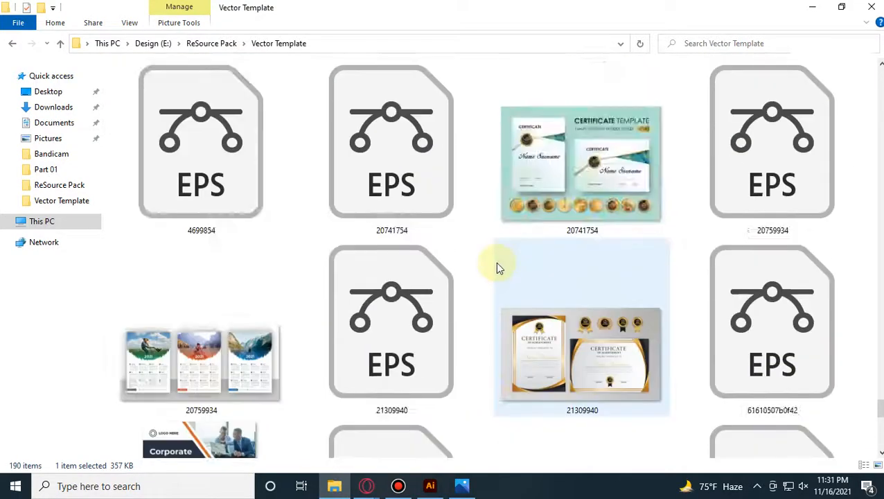
scroll(497, 262, down, 2)
scroll(496, 266, down, 2)
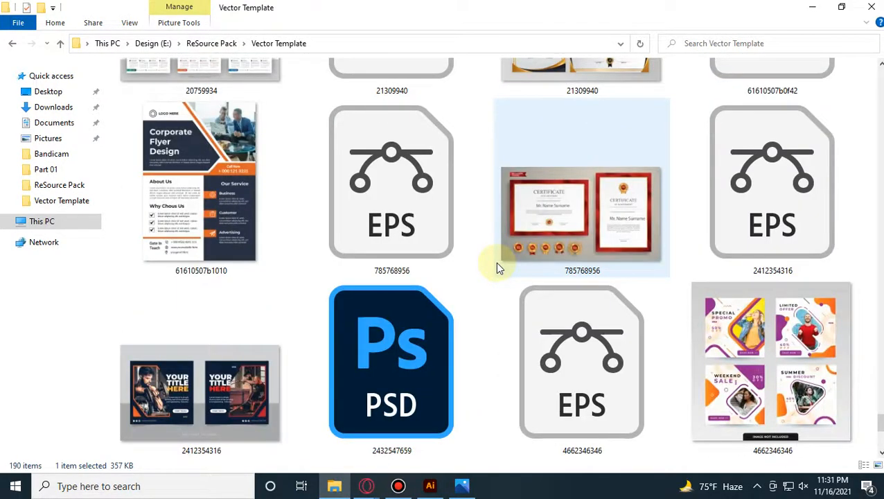
scroll(495, 262, up, 5)
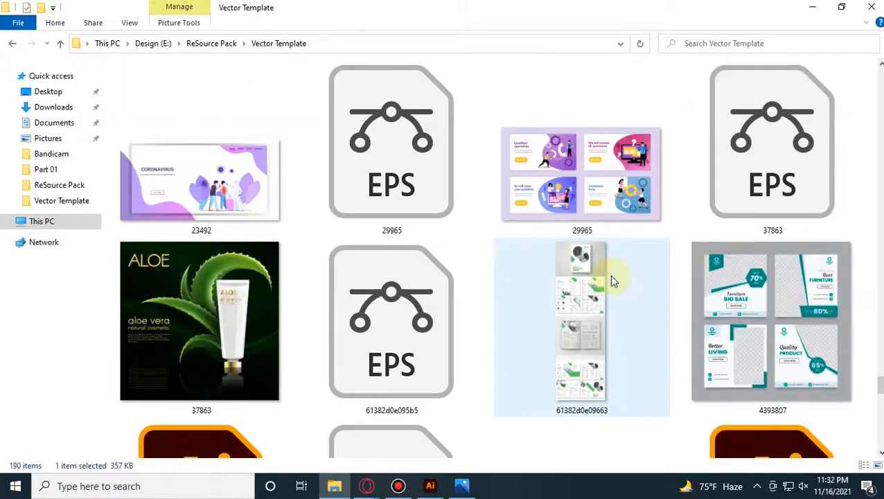
scroll(611, 281, up, 3)
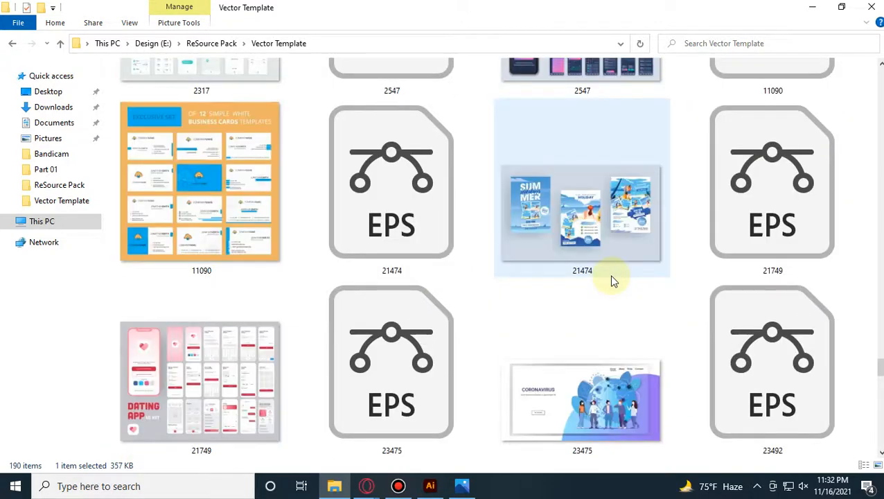
double_click(419, 200)
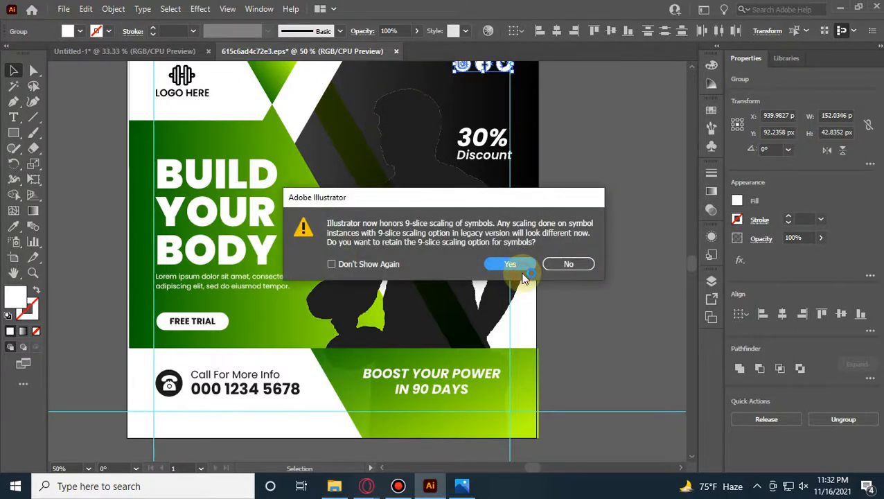
click(521, 266)
click(397, 52)
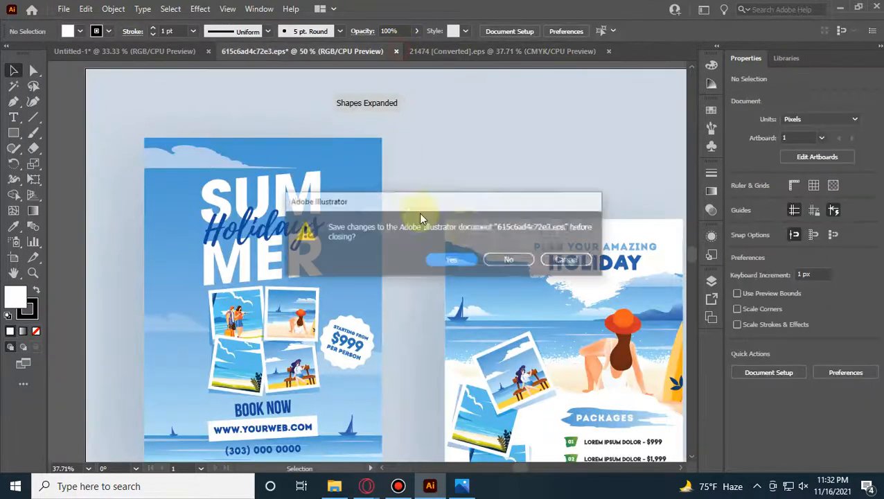
click(510, 259)
Step: Ungroup the whole holiday flyer artwork in the 21474 template
key(ctrl+minus)
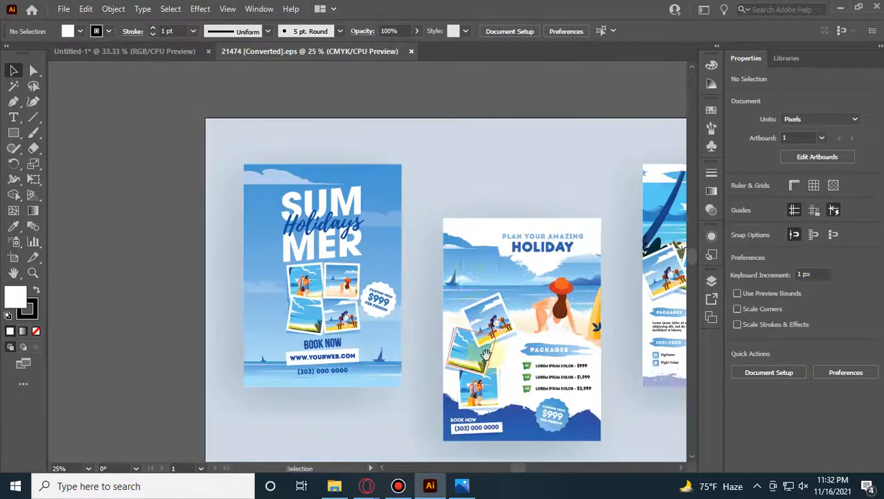
drag(465, 306, 438, 172)
click(377, 123)
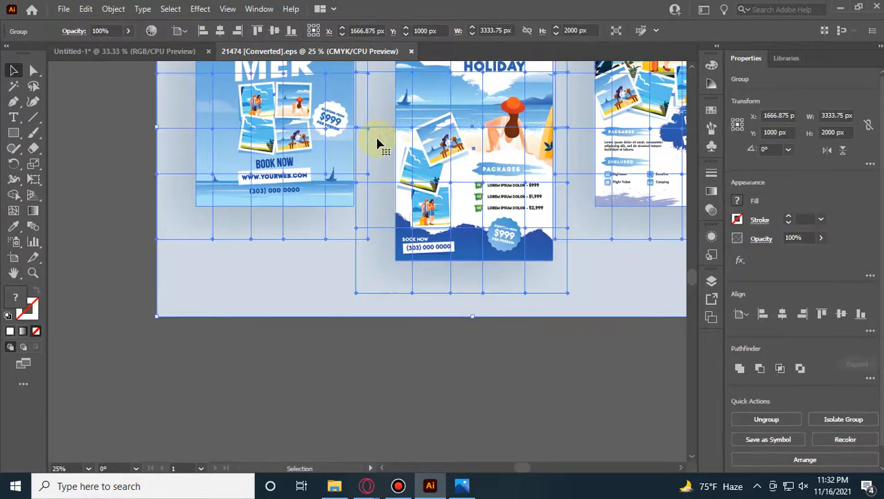
right_click(378, 140)
click(444, 248)
click(438, 406)
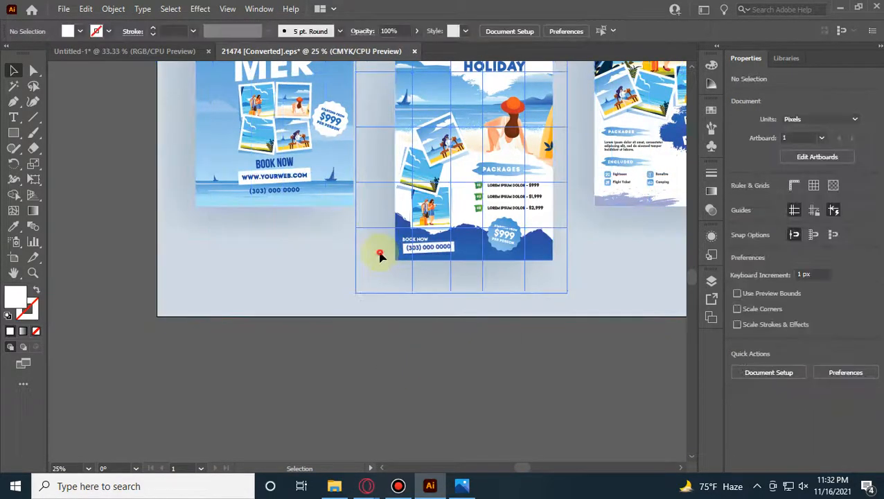
Step: Move the middle flyer's white page and shadow mesh group into the empty area outside the artboard
drag(373, 269, 289, 395)
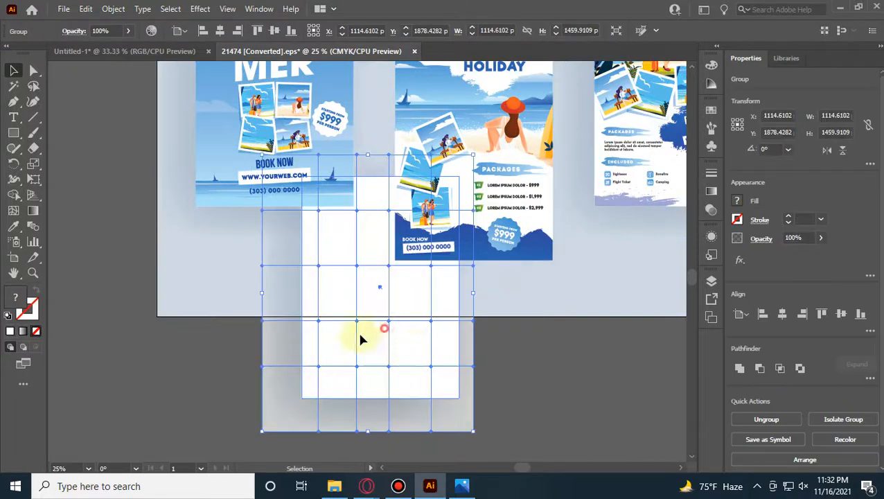
drag(360, 339, 107, 242)
drag(210, 331, 528, 344)
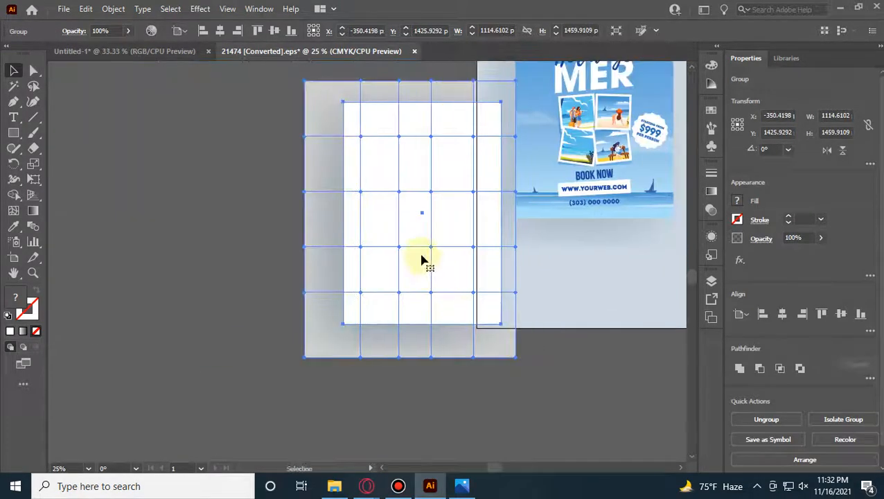
drag(422, 260, 307, 264)
Step: Ungroup the white page and shadow mesh, and delete the white page
right_click(321, 254)
click(356, 138)
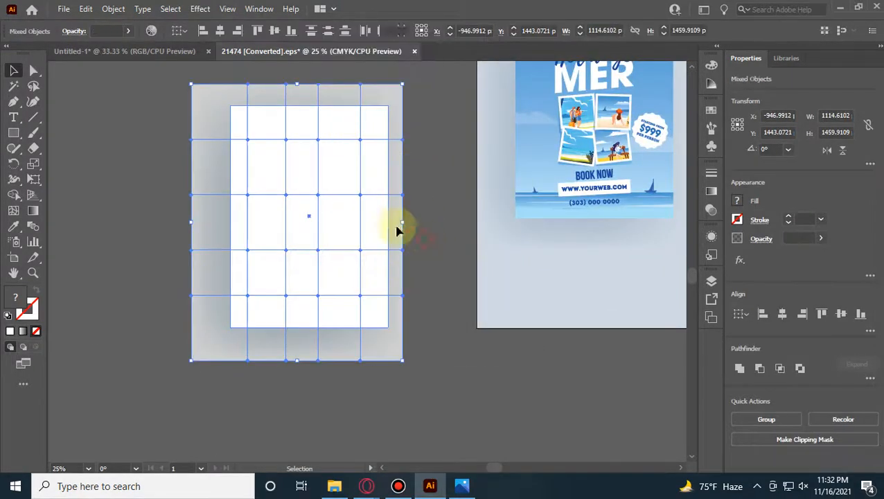
click(422, 238)
drag(344, 205, 450, 366)
key(Delete)
Step: Copy the shadow mesh into the gym post document and move it into the Mockup layer above the gray rectangle
drag(245, 188, 472, 393)
click(712, 280)
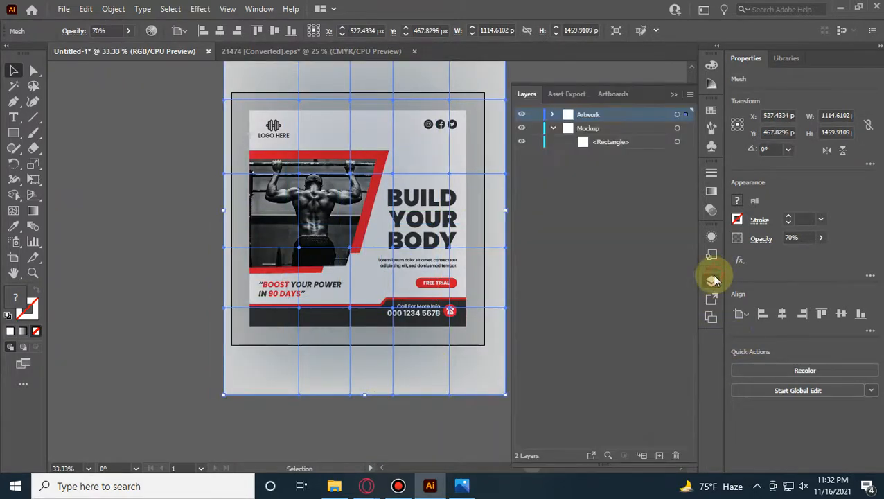
click(554, 114)
drag(605, 128, 613, 242)
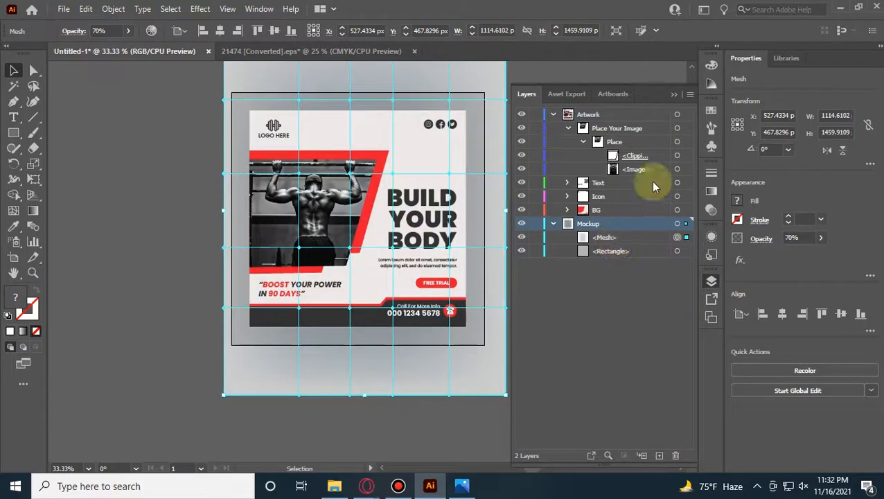
Step: Delete the shadow mesh from the gym post and close the 21474 template without saving
click(673, 95)
scroll(569, 227, up, 2)
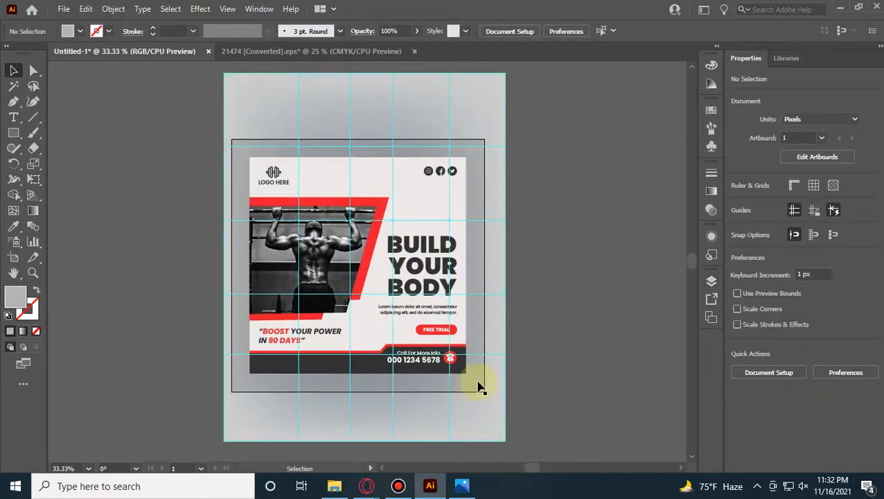
click(474, 392)
key(Delete)
click(350, 51)
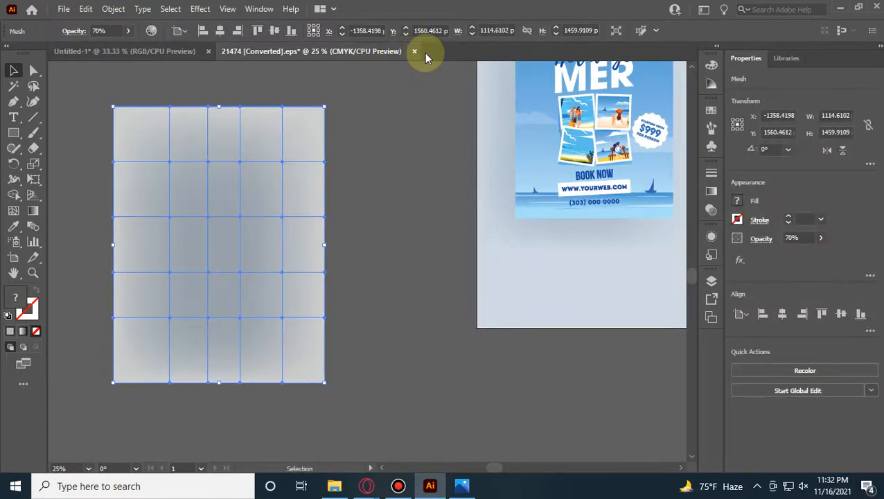
click(510, 259)
Step: Look through the Vector Template folder for another template with a usable shadow
click(335, 486)
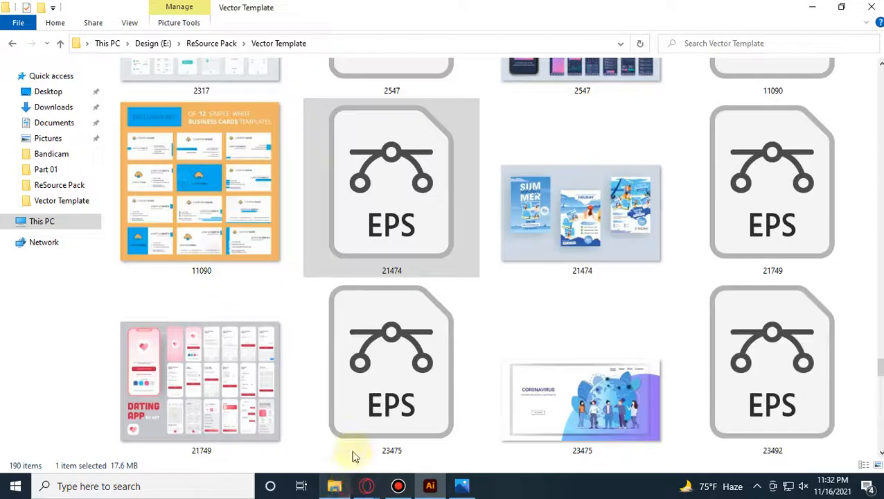
scroll(542, 293, up, 20)
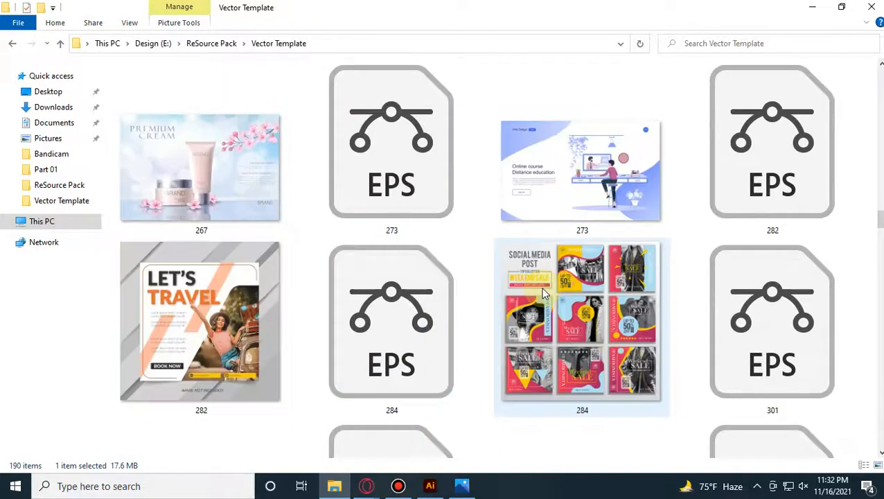
scroll(542, 293, up, 10)
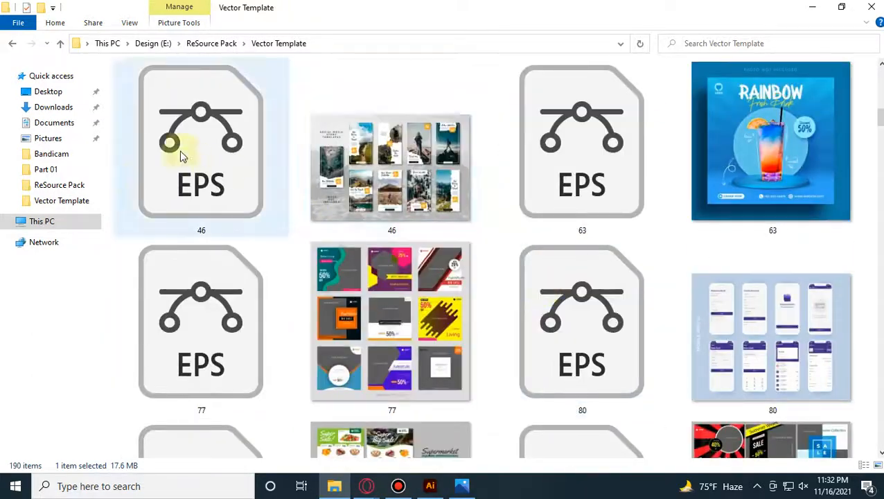
Step: Look through drive F and the Design folder on drive E for a folder that may hold a template with a usable shadow
click(59, 220)
double_click(158, 230)
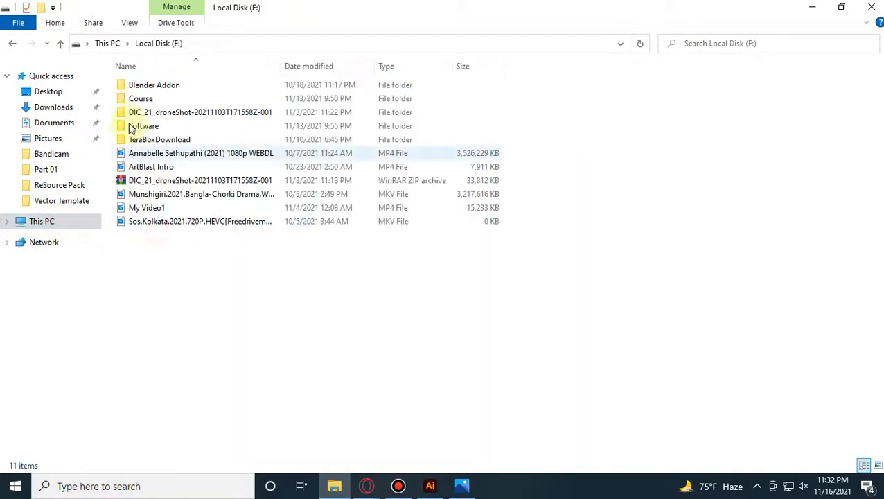
key(BackSpace)
double_click(655, 190)
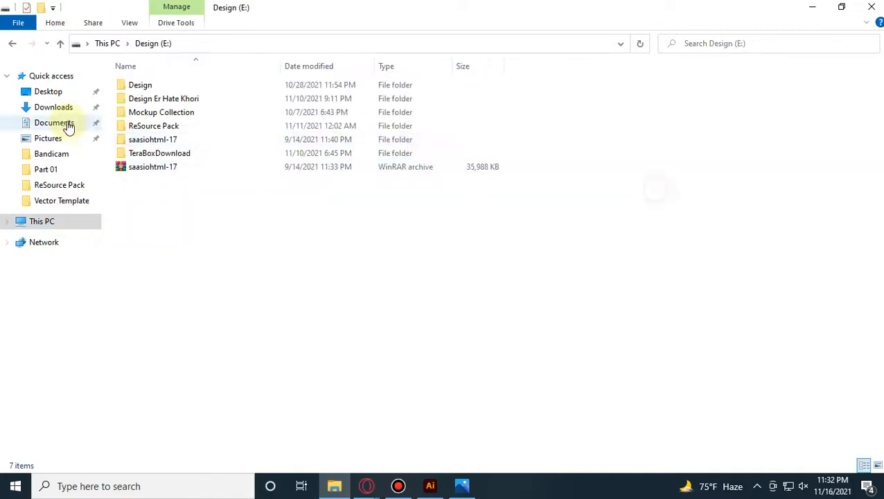
double_click(160, 86)
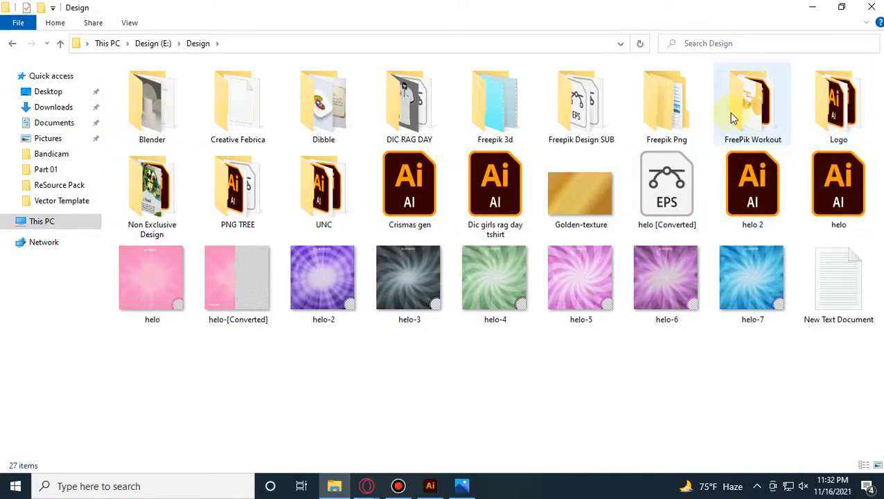
double_click(657, 118)
key(BackSpace)
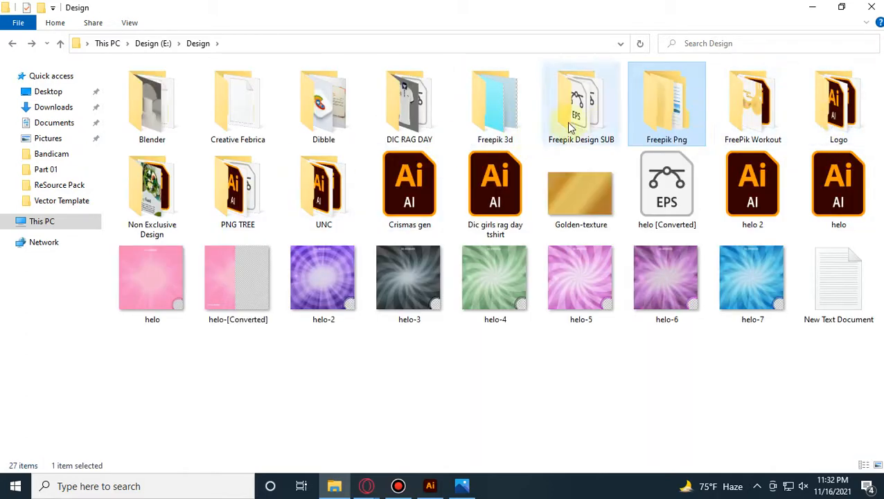
Step: Find the red Black Friday template 41 in the Account 1 folder of Freepik 3d and open its EPS file
double_click(478, 111)
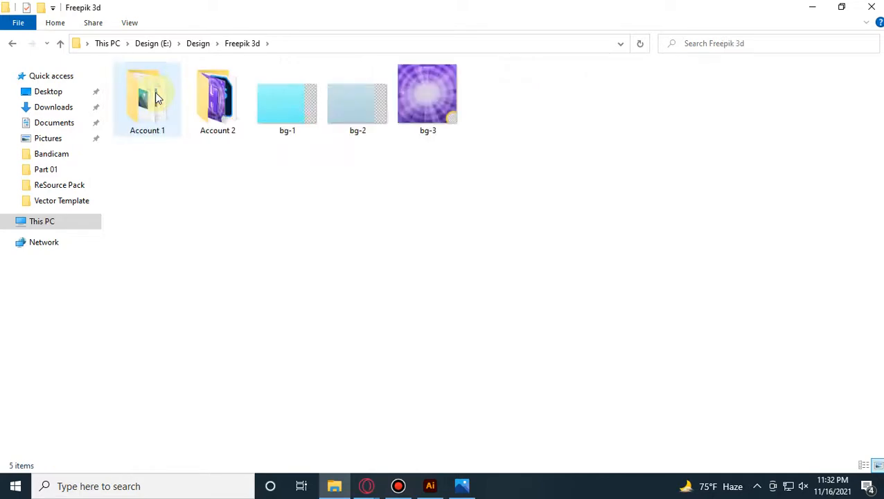
double_click(156, 97)
scroll(460, 223, down, 8)
scroll(471, 249, up, 3)
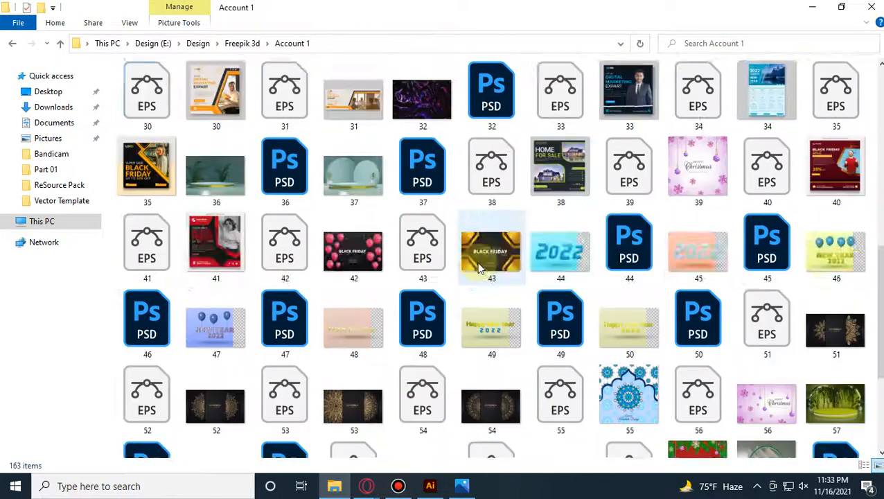
scroll(478, 269, up, 4)
scroll(478, 269, down, 8)
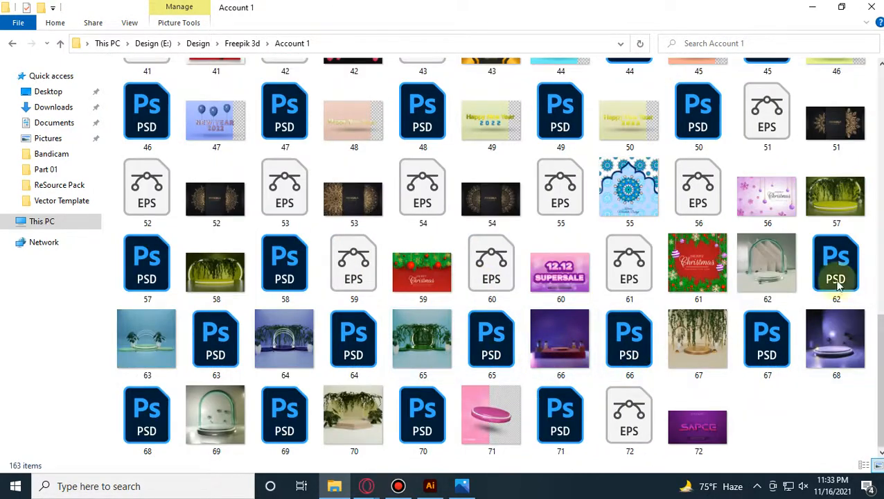
scroll(659, 300, up, 3)
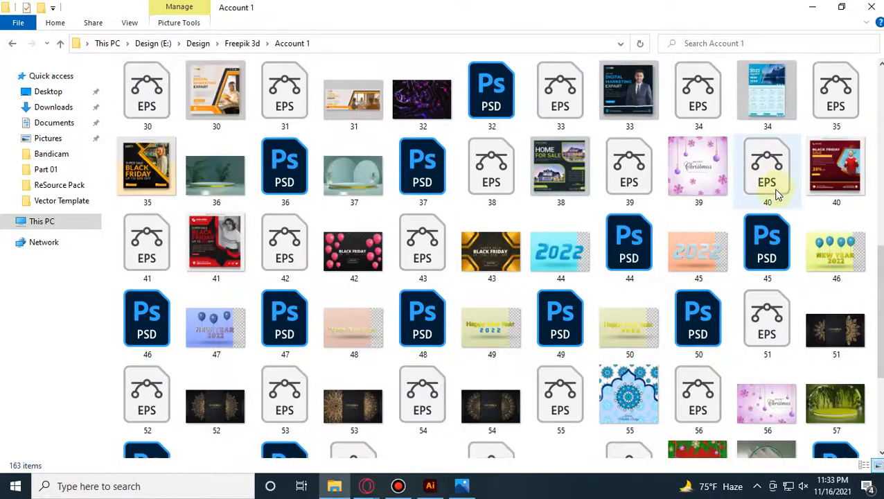
double_click(144, 251)
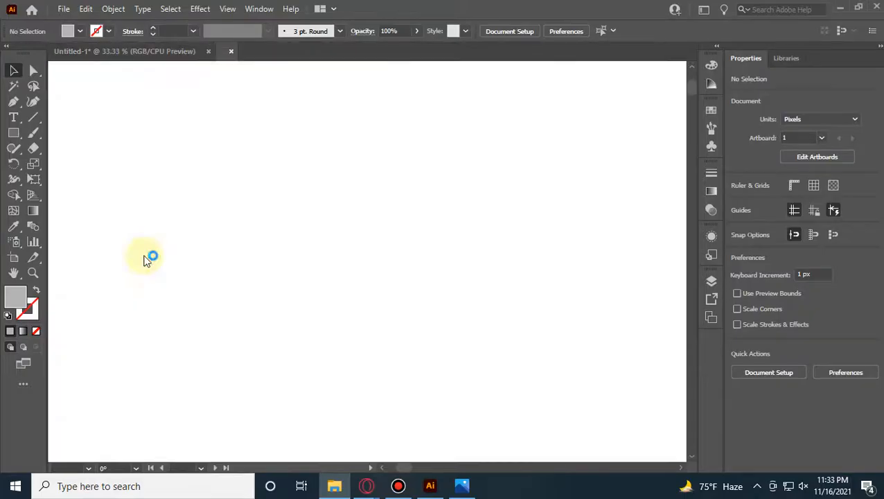
Step: Copy the blurred shadow below the Black Friday poster in 41.eps into the gym post document
click(324, 314)
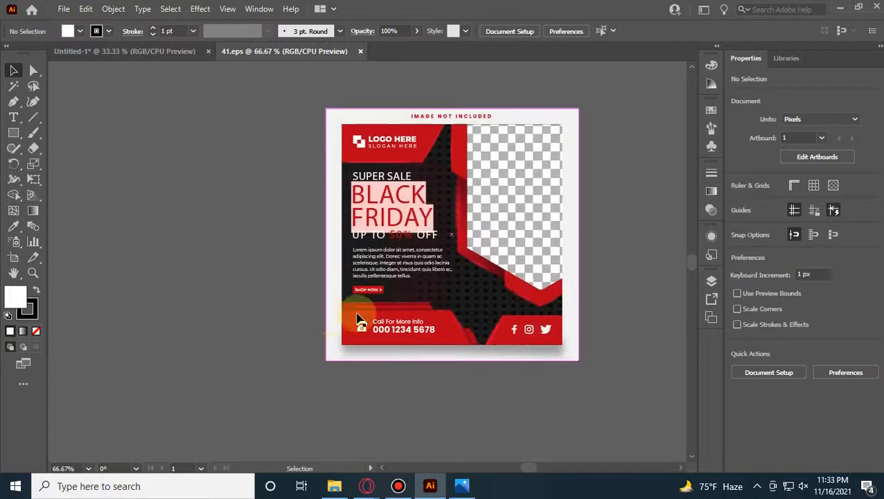
drag(380, 358, 352, 375)
scroll(371, 312, up, 2)
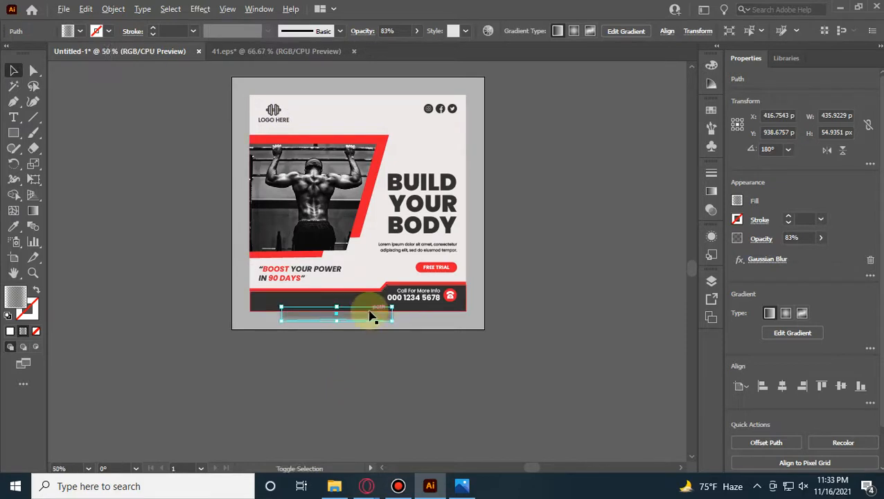
Step: Fit the shadow under the gym poster's bottom edge, scaling it to about 847 px wide and nudging it up 13 px
drag(318, 324, 252, 315)
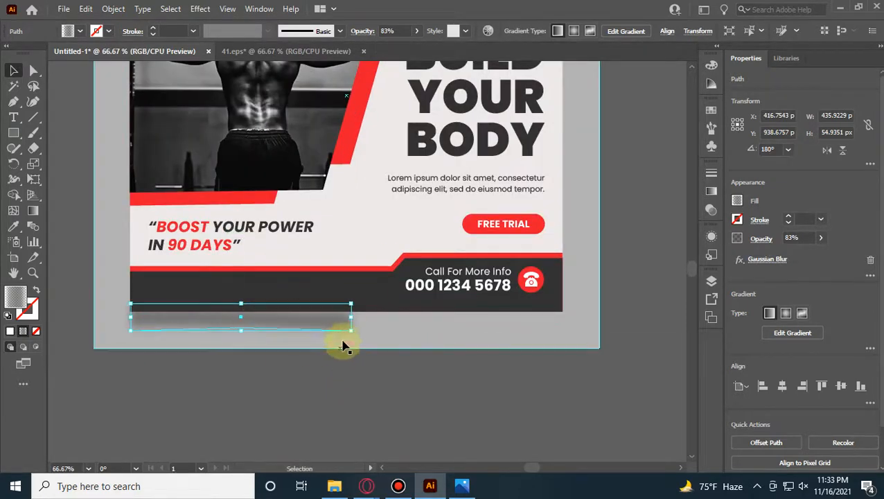
drag(347, 322, 560, 326)
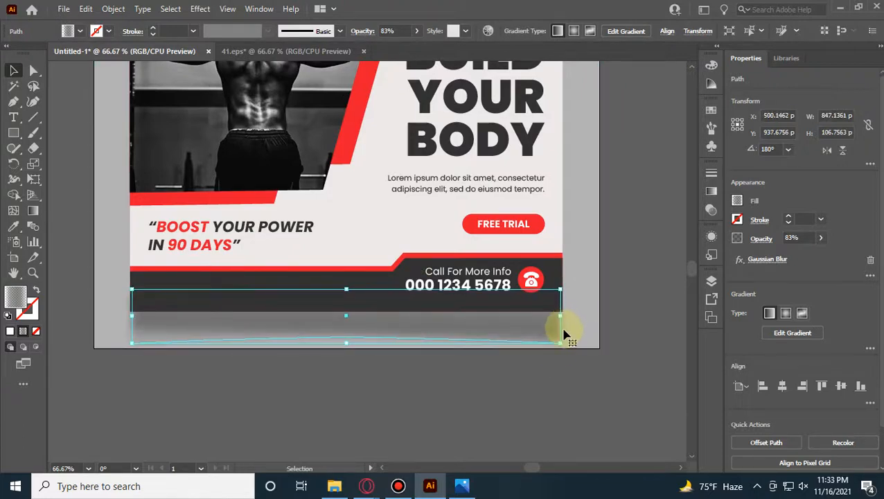
key(Up)
key(Up)
key(Up)
key(Up)
key(Up)
key(Up)
key(Up)
key(Up)
key(Up)
key(Up)
key(Up)
key(Up)
key(Up)
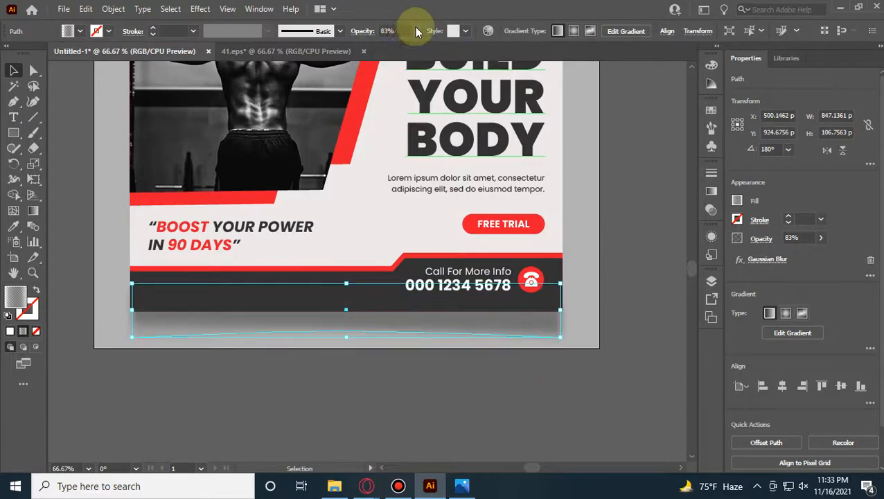
Step: Reduce the shadow's opacity to 45% and deselect it
drag(395, 49, 385, 49)
click(627, 242)
scroll(627, 242, down, 1)
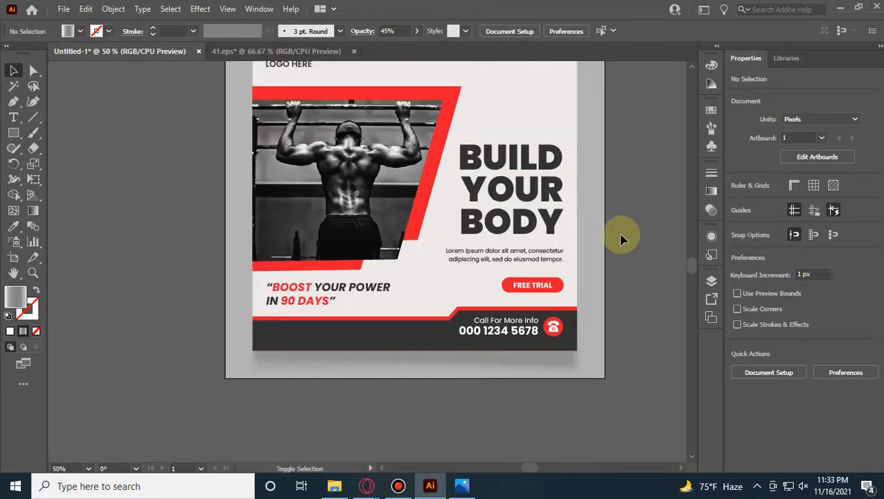
key(ctrl+a)
click(634, 222)
scroll(636, 222, down, 2)
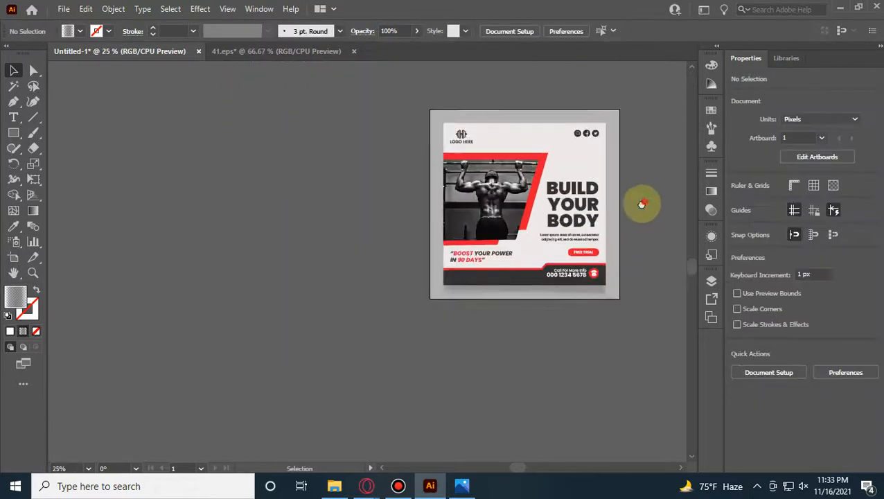
drag(641, 203, 503, 272)
scroll(466, 315, up, 1)
Step: Review the Artwork and Mockup layer structure, checking the Text sublayer's contents and toggling the Shadow's visibility off and on
click(717, 281)
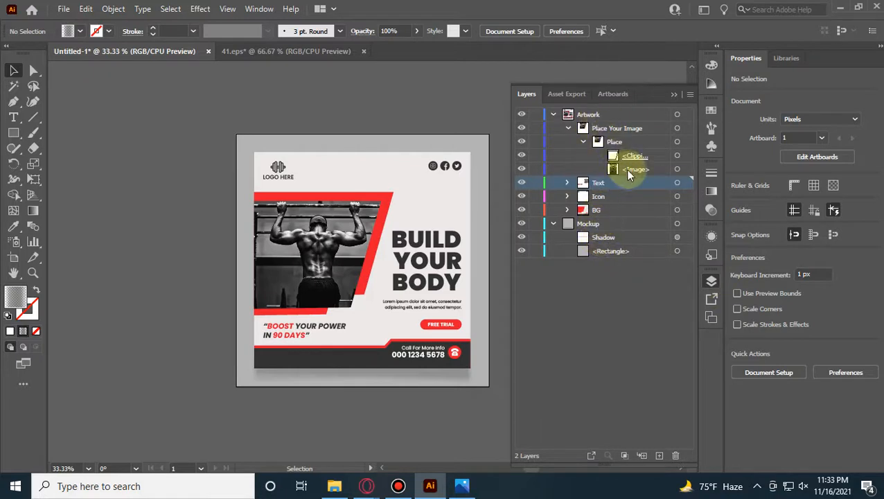
click(567, 183)
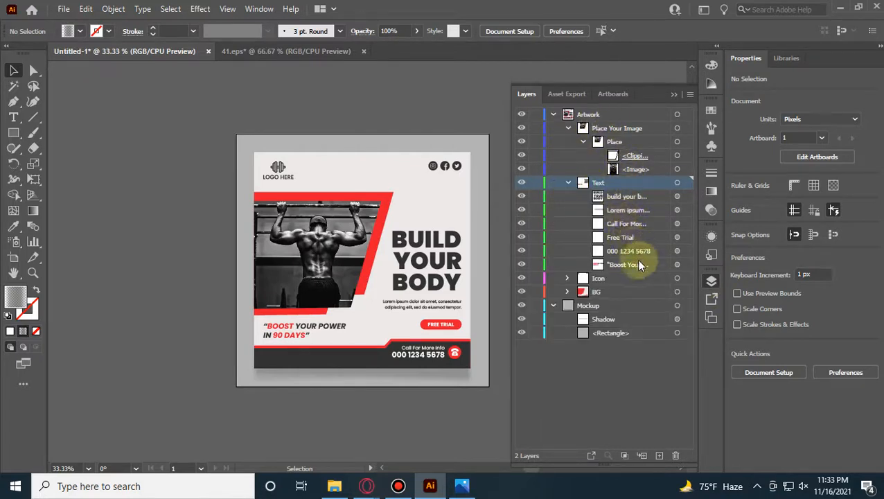
click(566, 183)
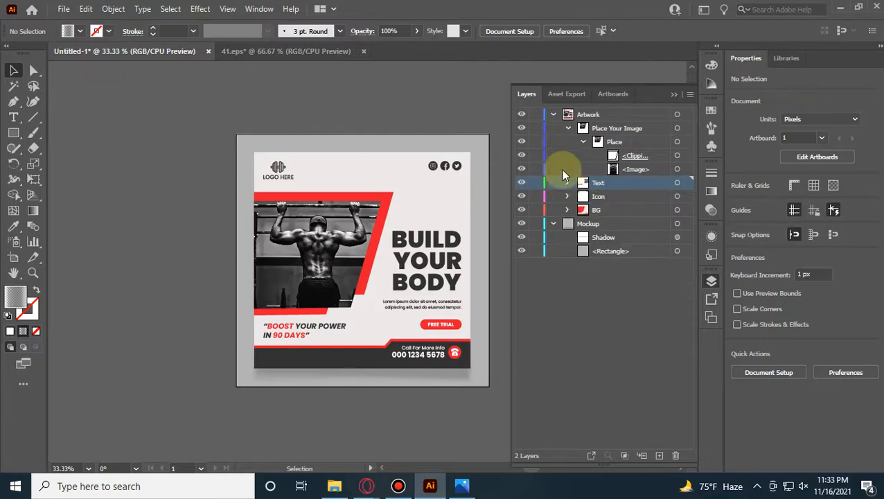
click(553, 115)
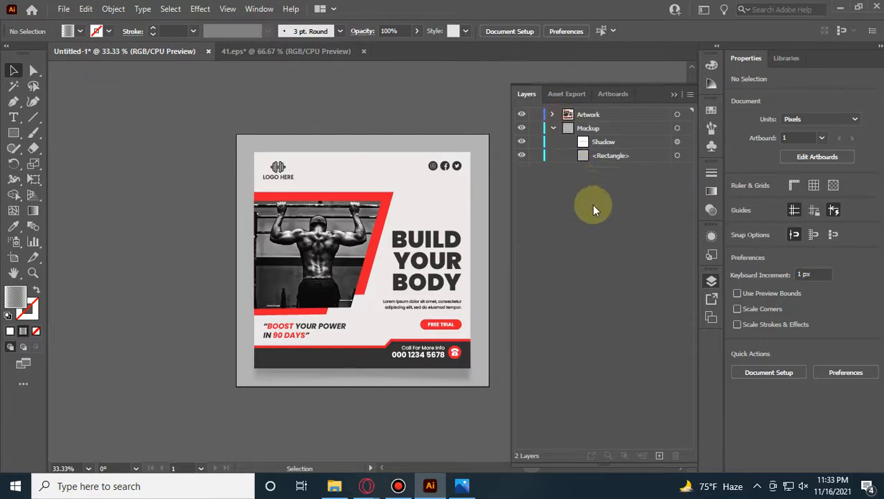
click(523, 142)
click(523, 142)
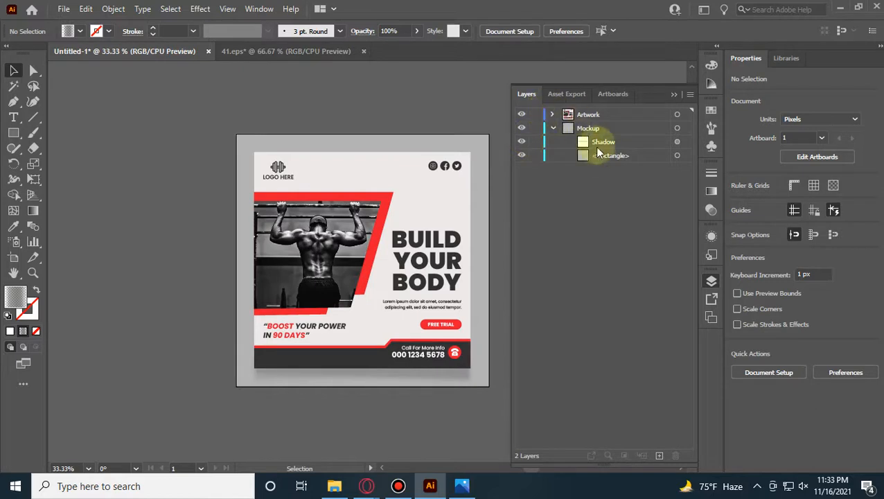
click(553, 127)
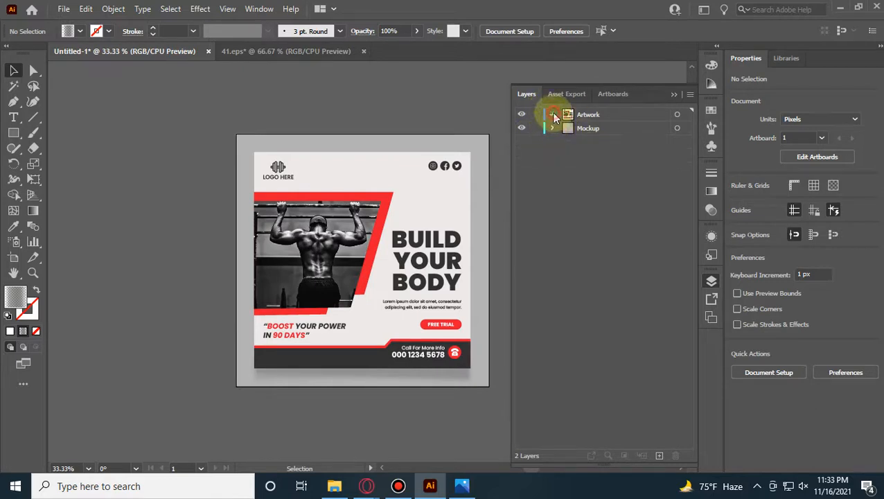
click(553, 115)
click(552, 115)
click(672, 94)
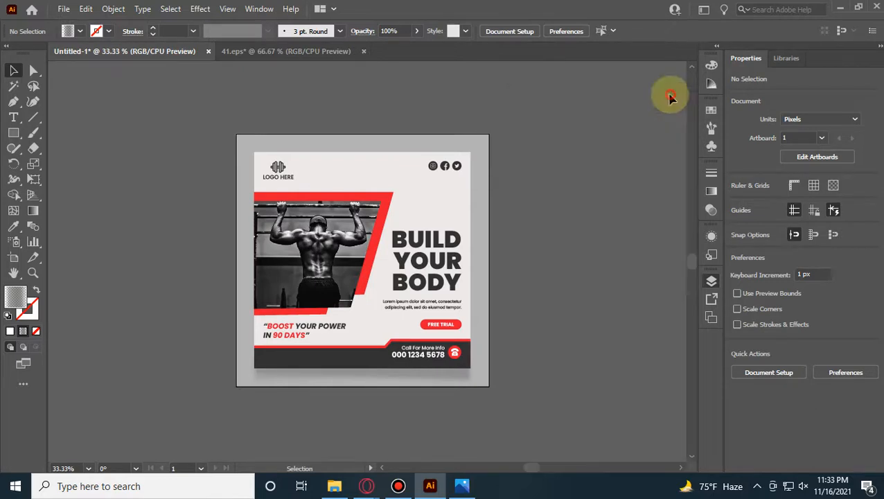
Step: Add the text "IMAGE NOT INCLUDED" on the Mockup layer
click(712, 281)
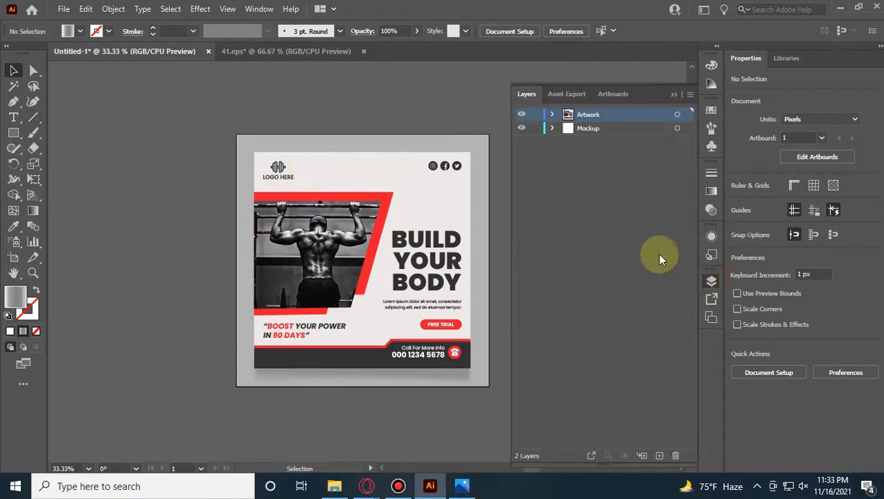
click(586, 130)
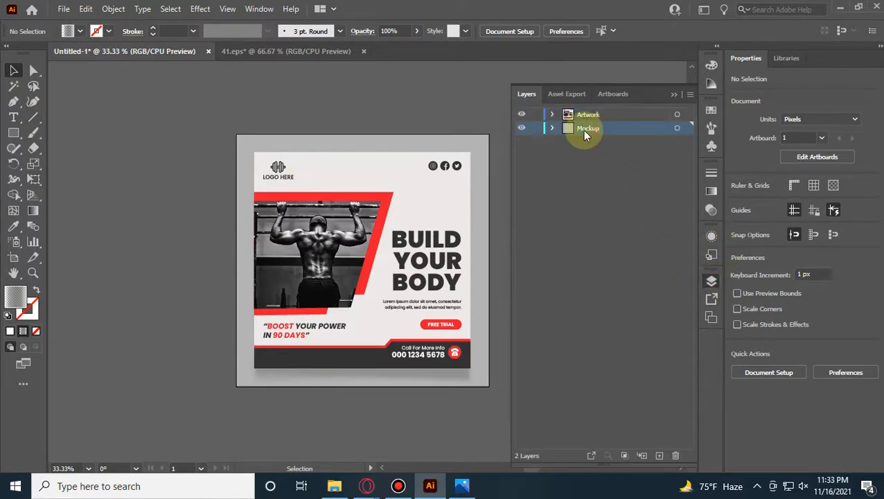
click(10, 120)
click(98, 103)
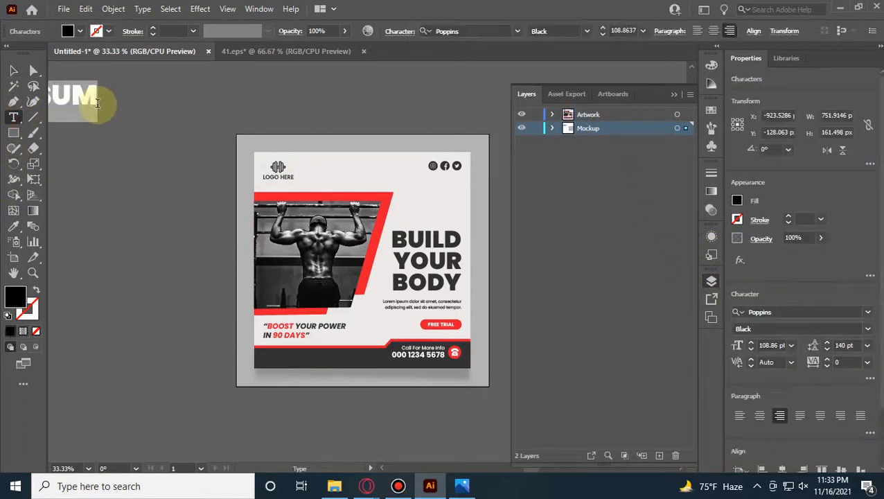
text(MGE)
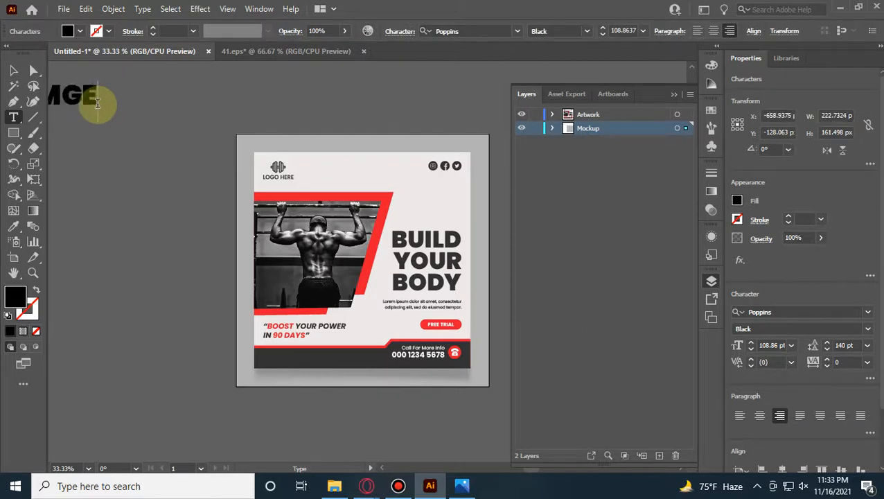
key(BackSpace)
key(BackSpace)
key(BackSpace)
key(BackSpace)
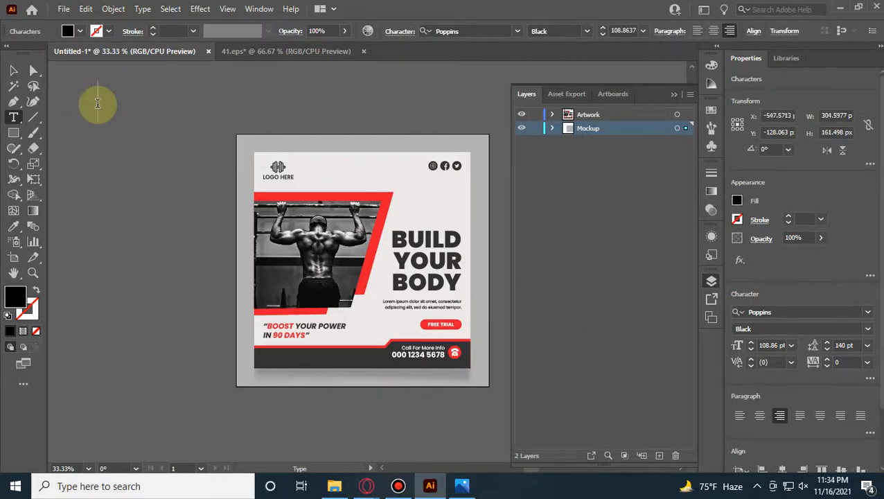
text(IMAGE)
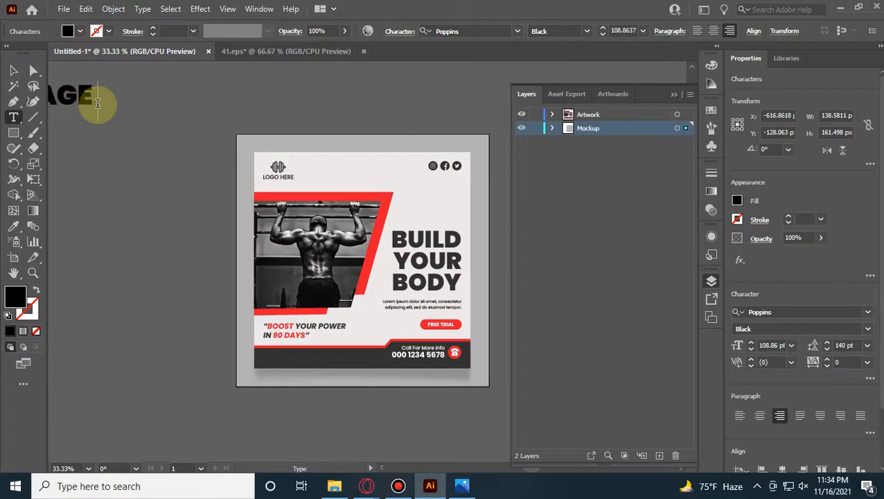
text( NOT INCLU)
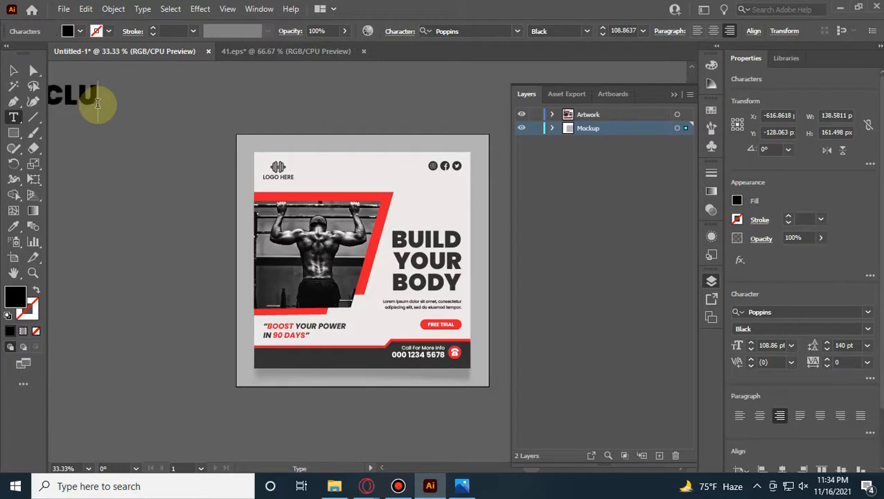
text(DED)
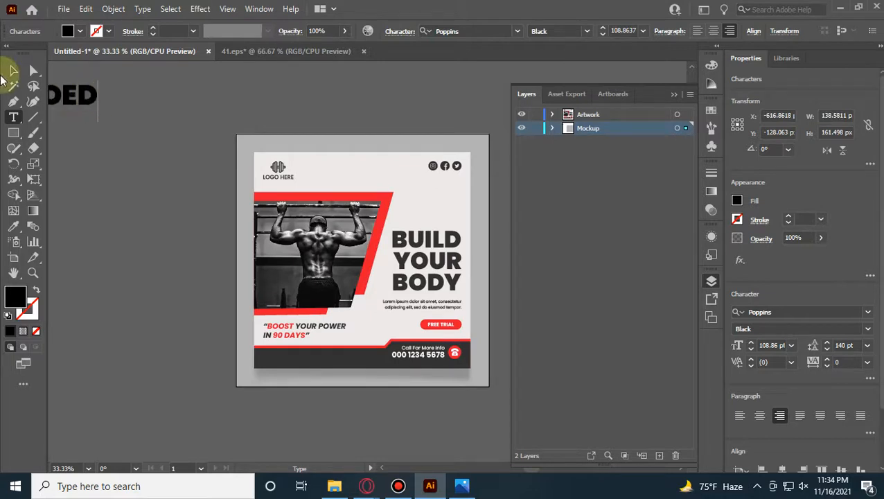
Step: Centre the text horizontally in the gray strip above the poster at about 411 px wide, and fill it with very light gray
click(13, 70)
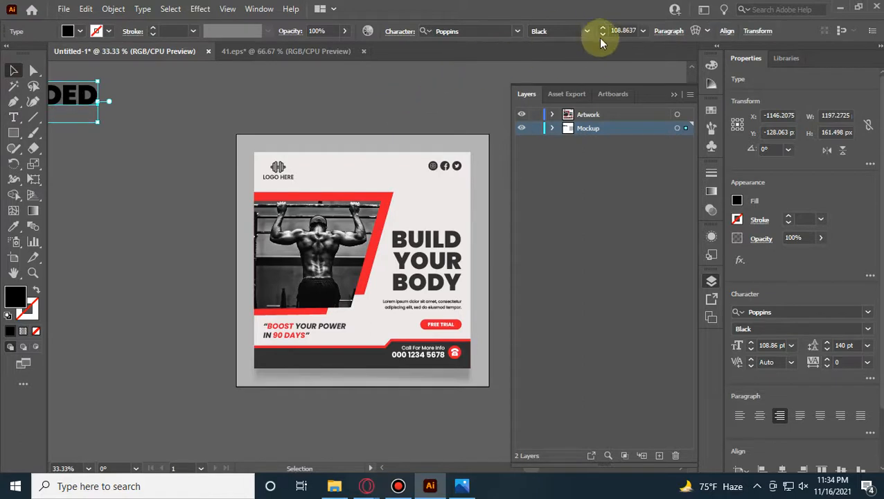
click(727, 30)
click(614, 69)
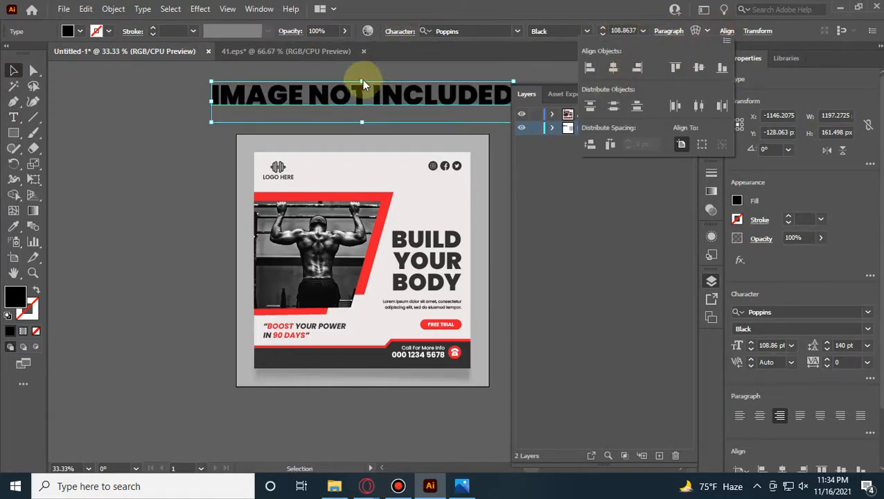
drag(364, 85, 356, 253)
scroll(361, 109, up, 4)
click(84, 31)
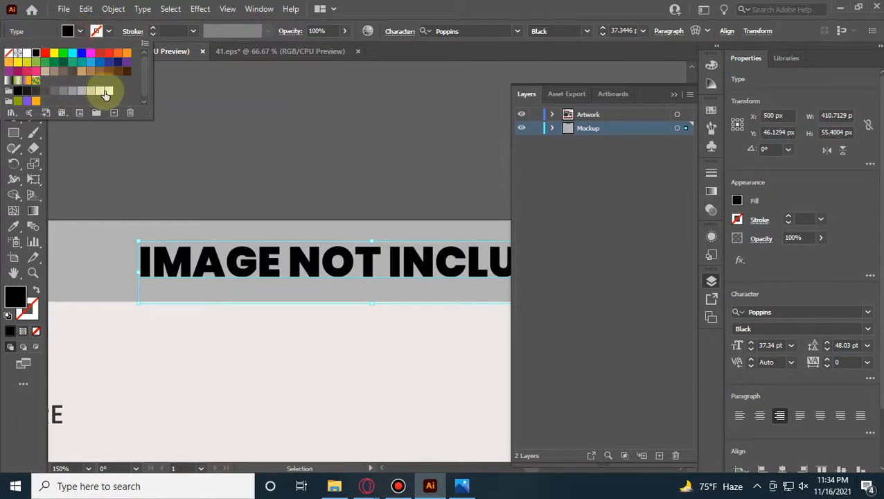
click(106, 92)
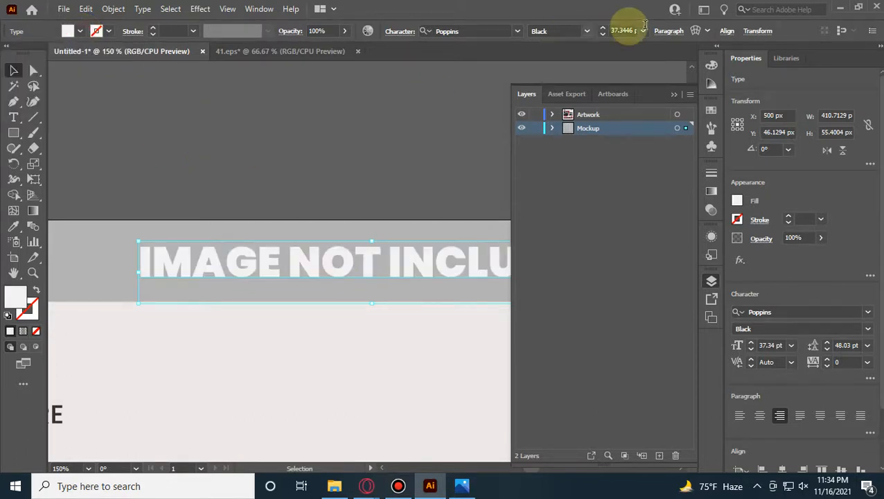
Step: Reduce the "IMAGE NOT INCLUDED" text to 35 pt and centre it horizontally on the artboard
click(603, 34)
click(603, 34)
click(727, 30)
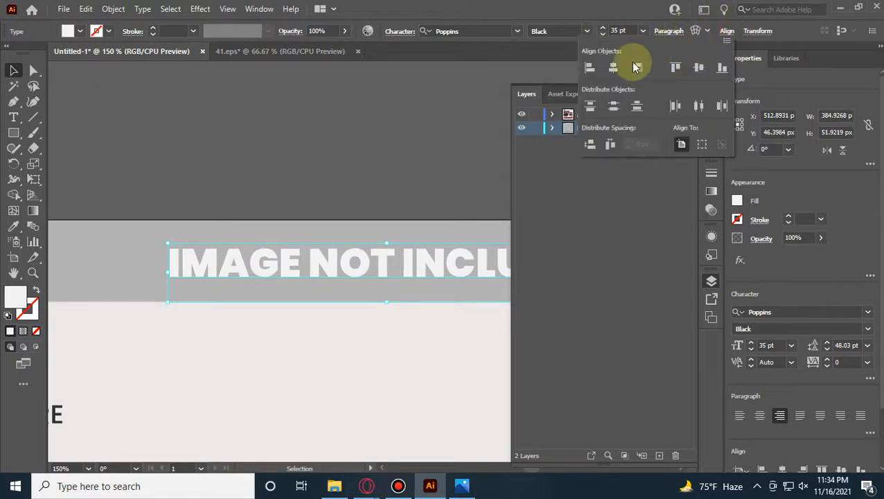
click(637, 67)
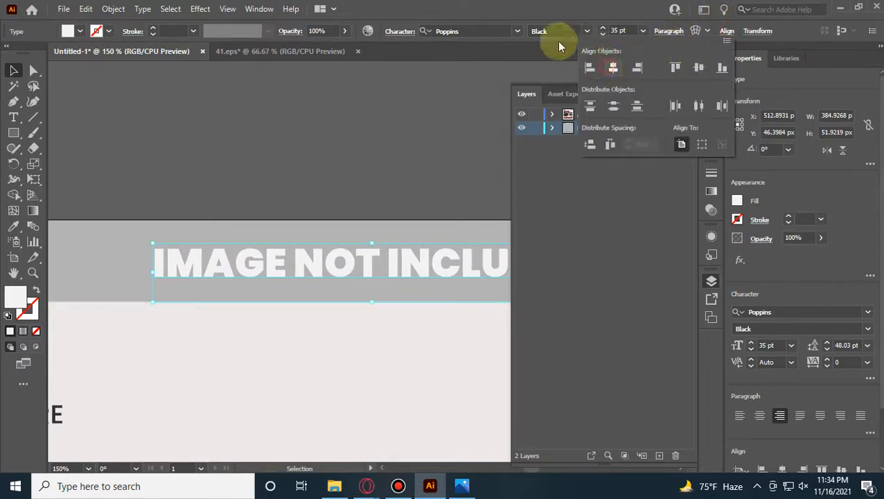
Step: Lower the "IMAGE NOT INCLUDED" text's opacity to 64% and deselect it
click(345, 34)
click(325, 50)
click(330, 118)
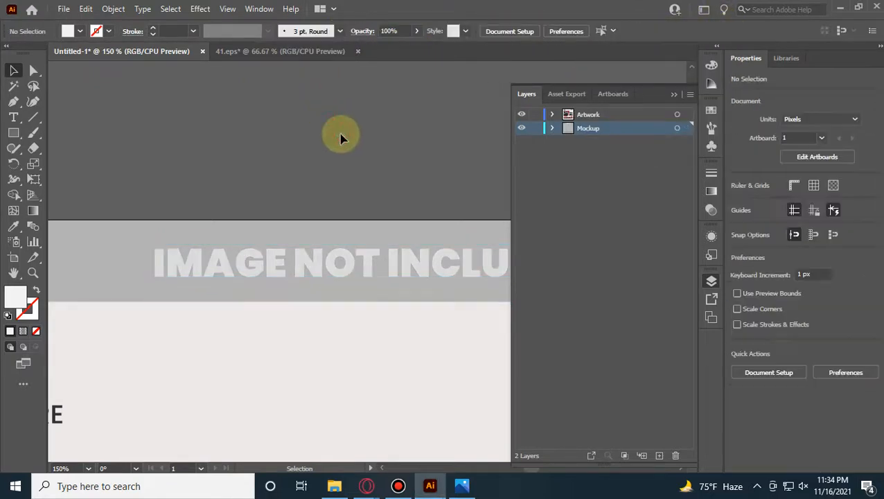
scroll(274, 111, down, 3)
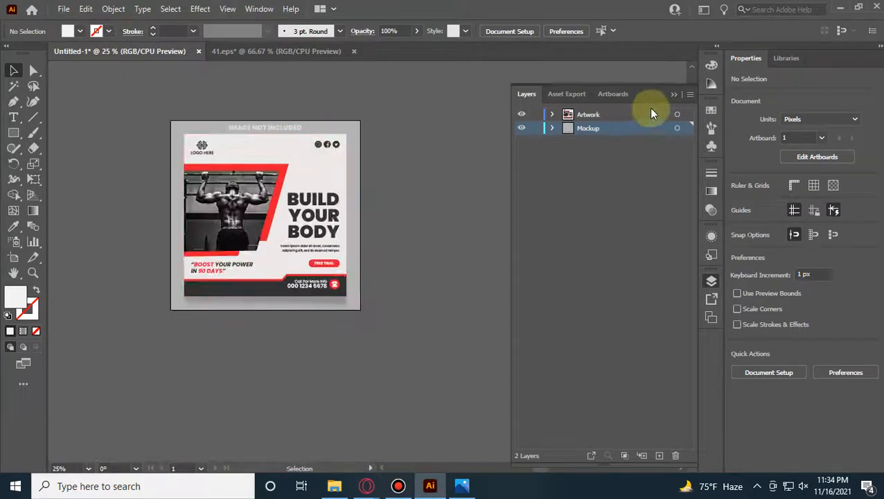
Step: Convert the "IMAGE NOT INCLUDED" text to outlines and deselect it
click(255, 135)
right_click(254, 134)
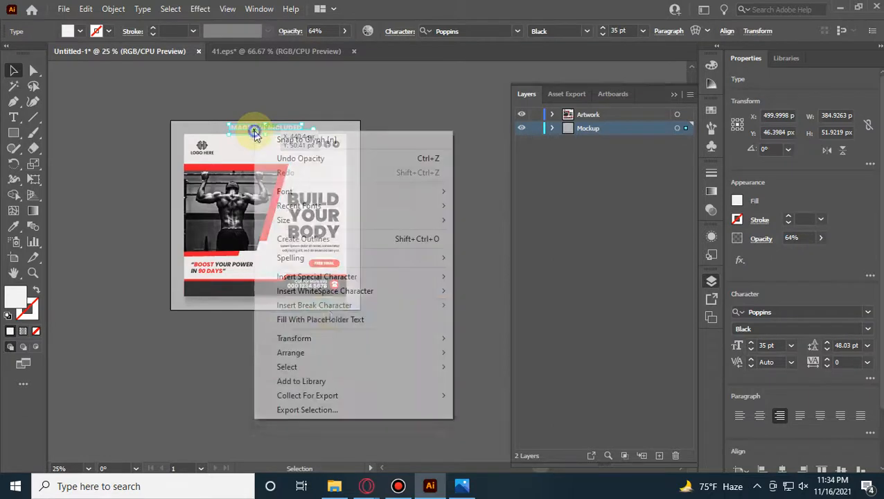
click(315, 238)
click(473, 167)
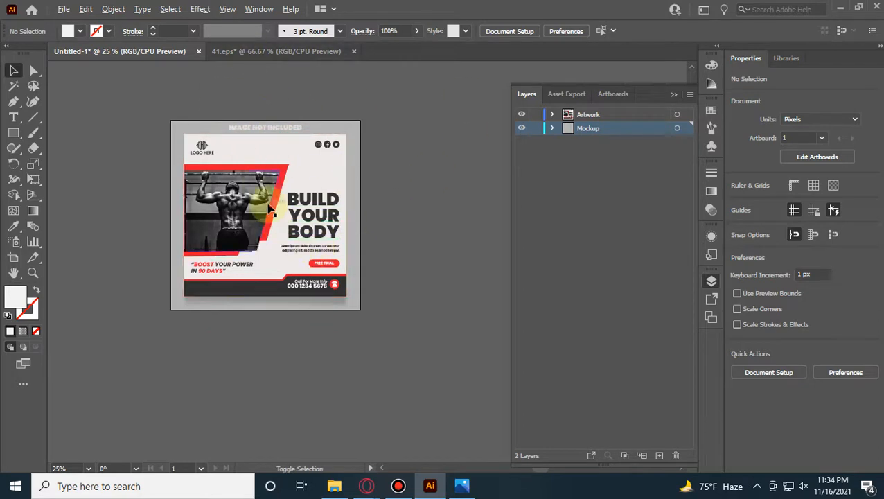
scroll(269, 205, up, 2)
scroll(467, 247, up, 1)
scroll(477, 248, down, 1)
drag(475, 218, 474, 253)
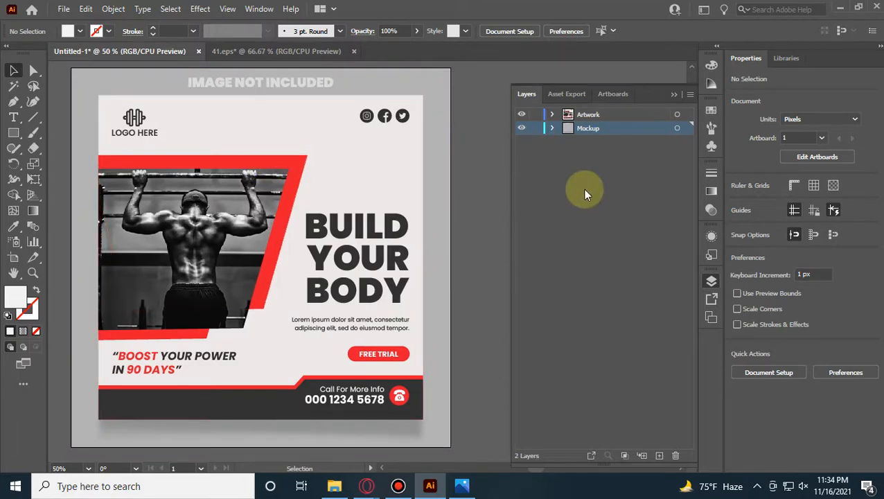
click(676, 93)
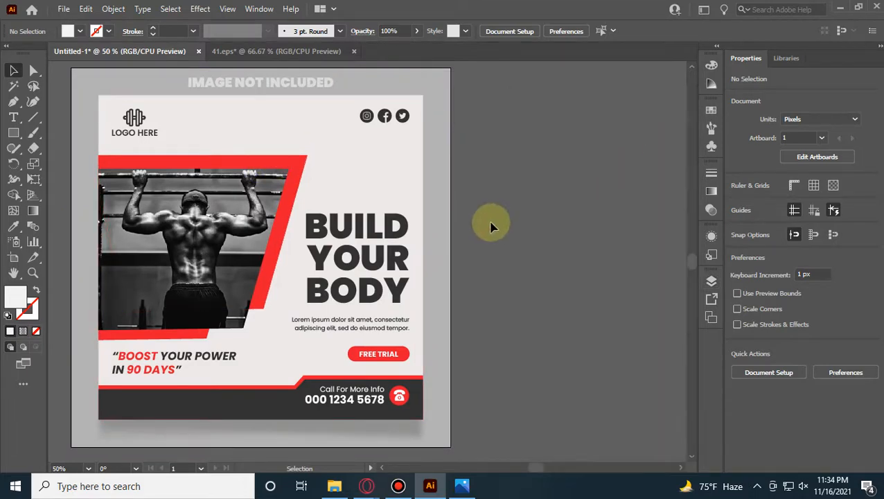
Step: Set up a Save for Web export as a Maximum quality JPEG at 2500 × 2500 px
click(65, 9)
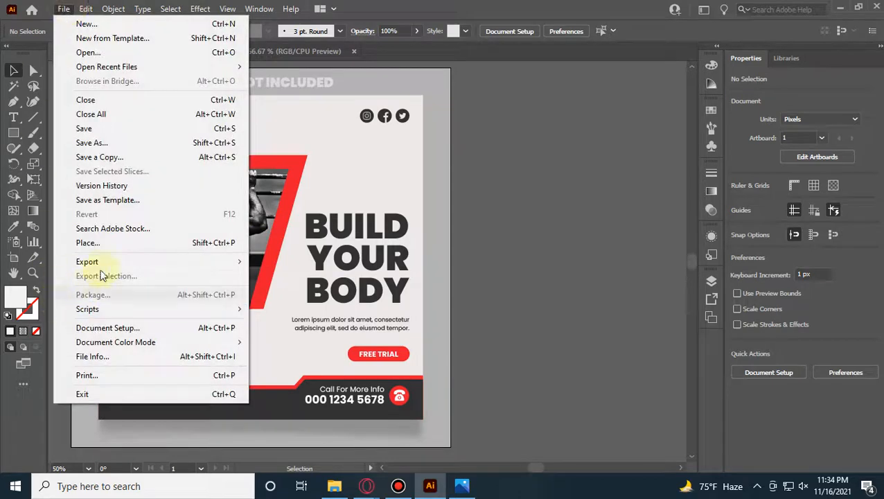
mouse_move(86, 262)
click(305, 290)
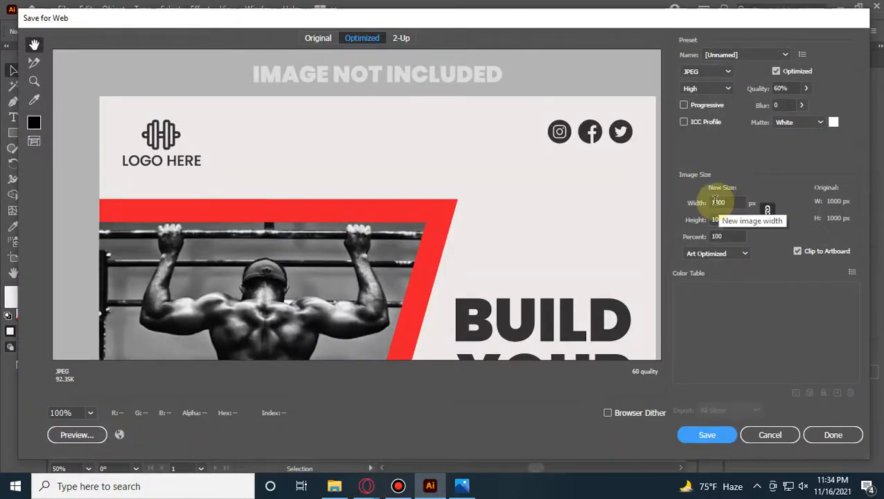
click(716, 201)
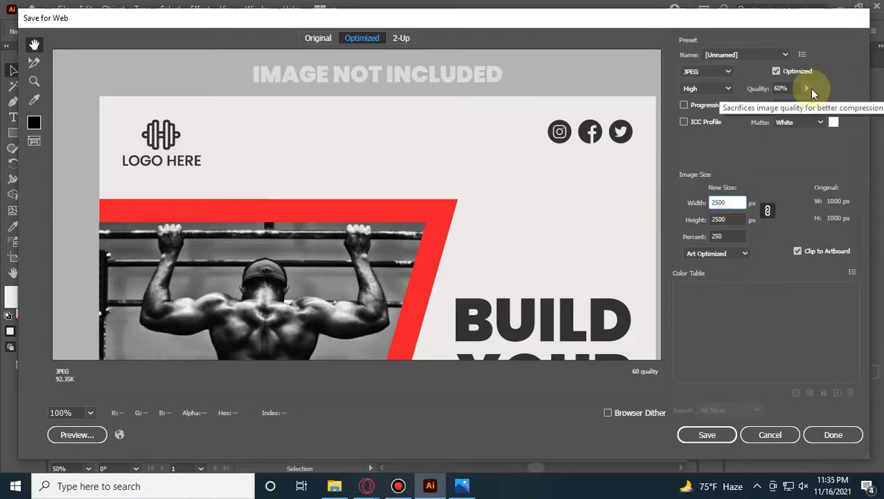
click(707, 88)
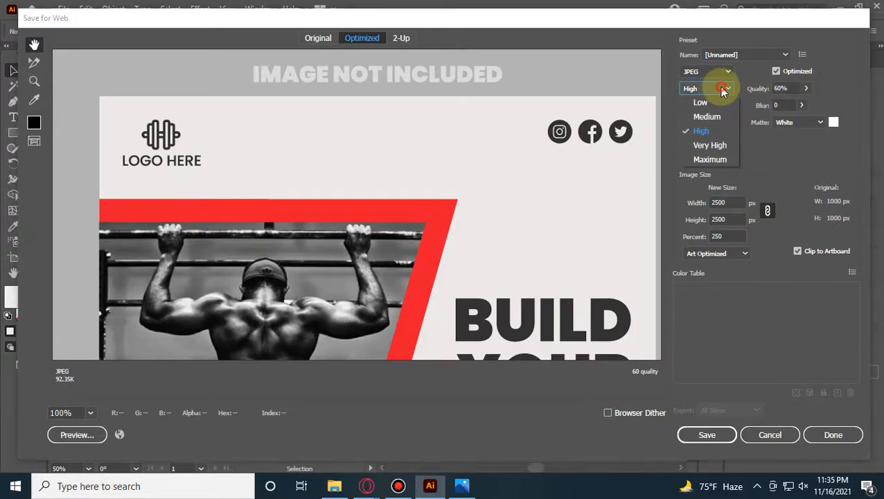
click(703, 160)
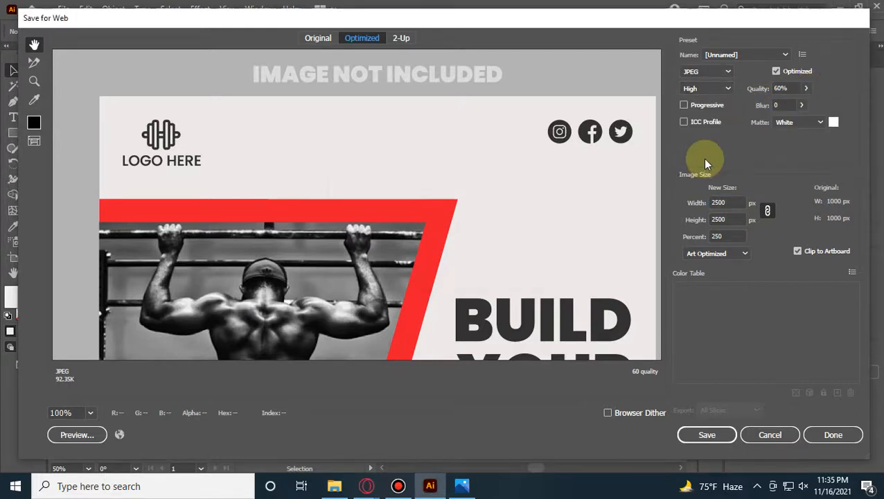
click(721, 94)
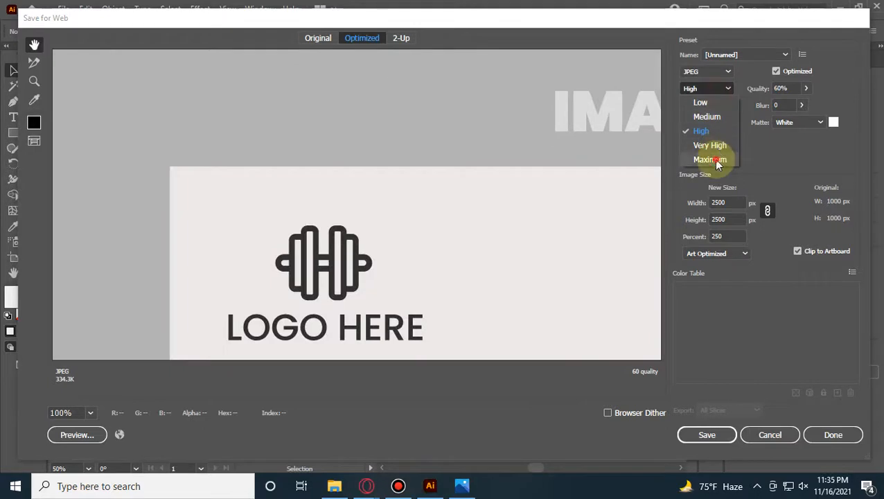
click(719, 160)
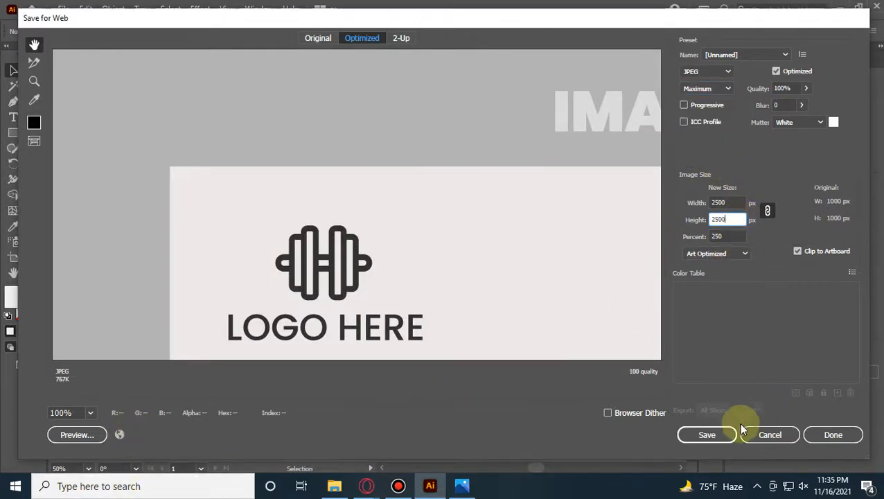
Step: Save the exported image as "Gym POst" in the UNC folder inside Design on the E: drive
click(707, 435)
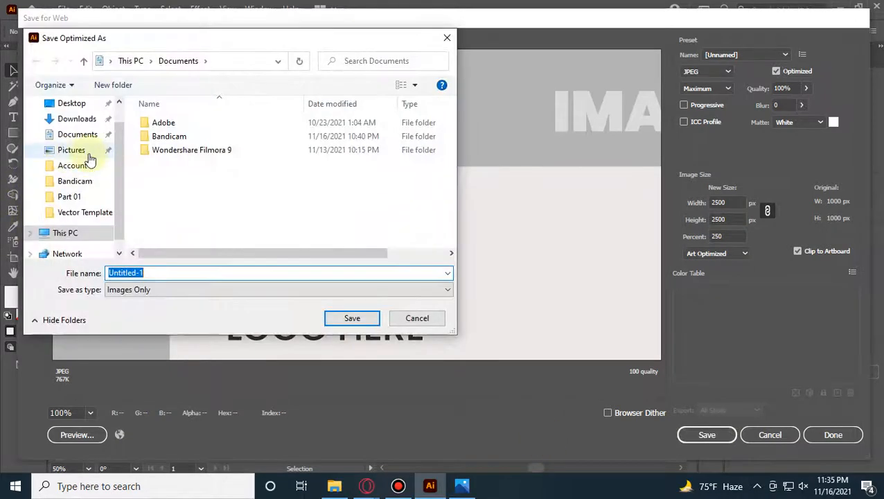
click(82, 166)
scroll(275, 159, down, 10)
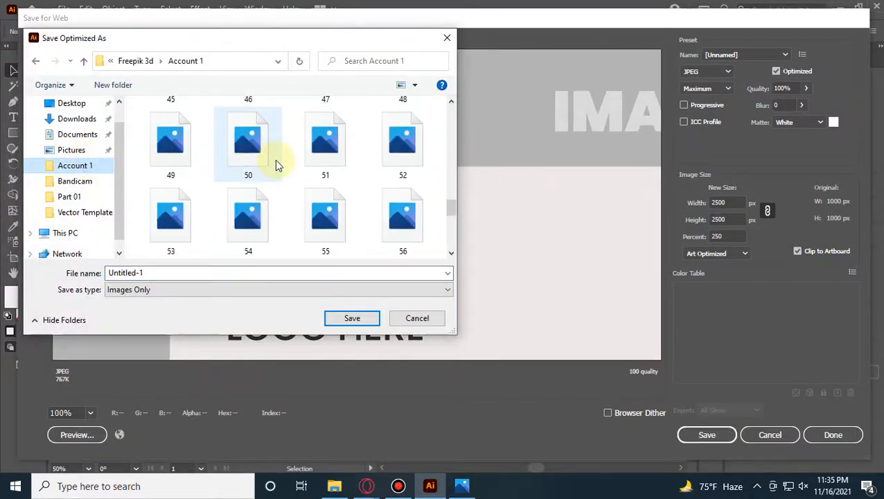
scroll(275, 159, up, 2)
click(142, 60)
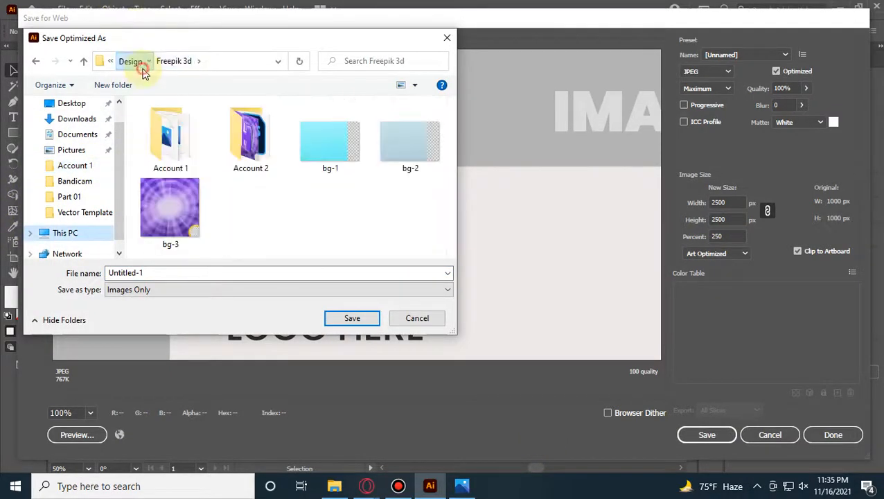
click(142, 69)
scroll(194, 166, down, 4)
scroll(200, 172, up, 1)
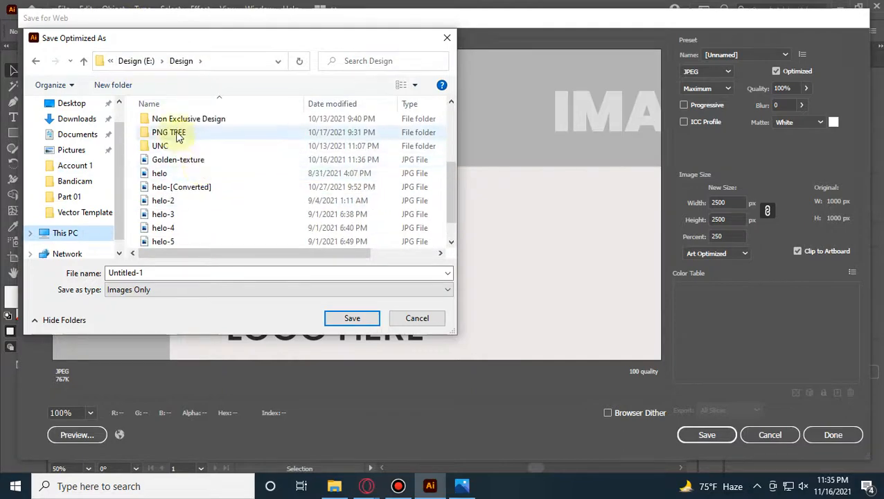
scroll(182, 144, up, 3)
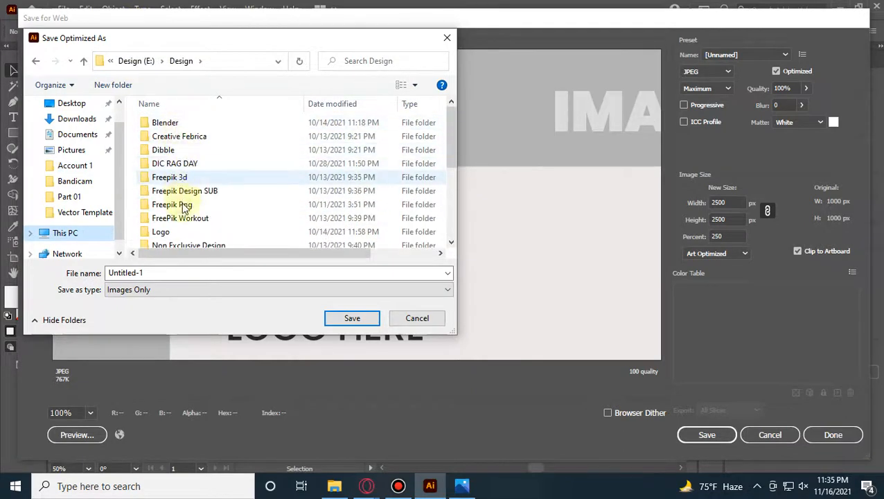
scroll(187, 221, down, 1)
scroll(177, 208, up, 1)
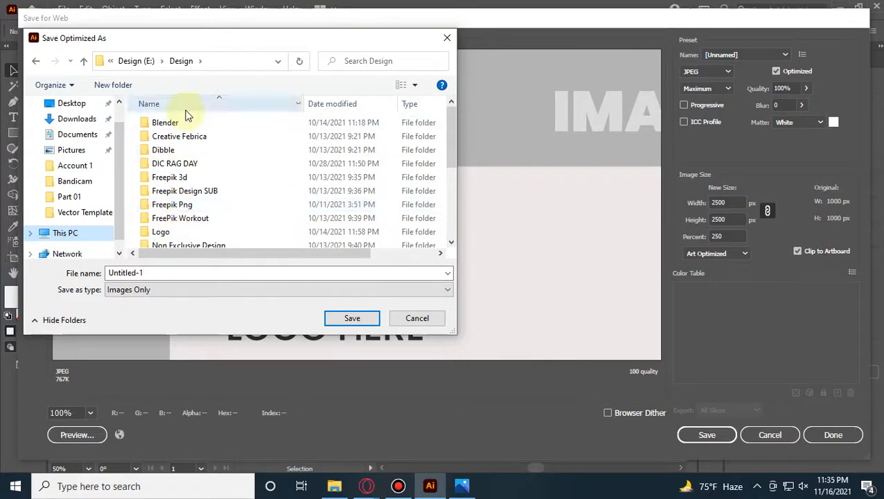
scroll(191, 221, down, 3)
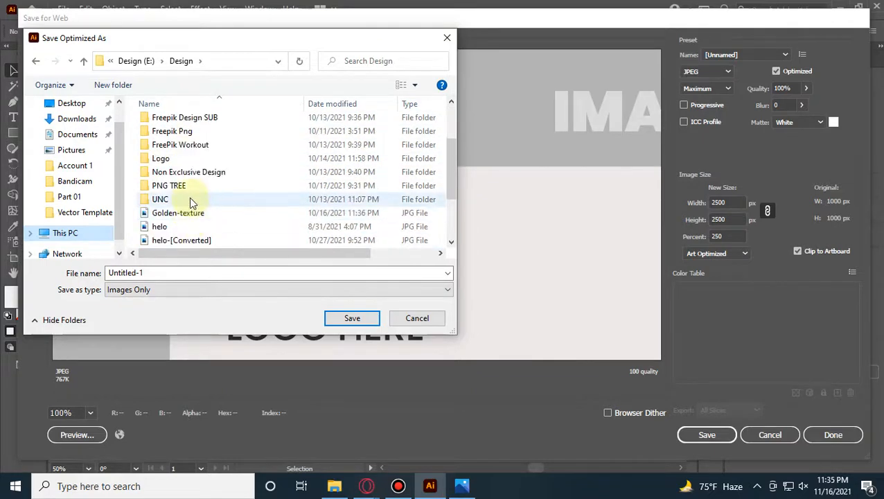
double_click(192, 201)
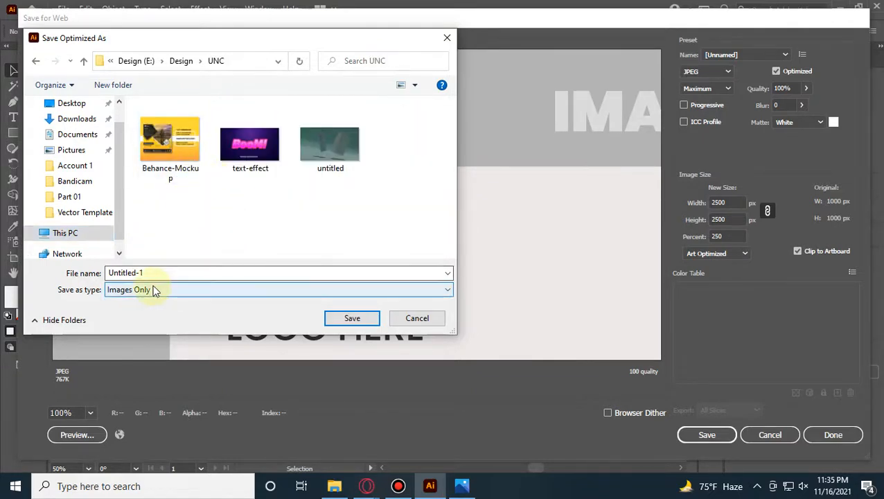
click(171, 273)
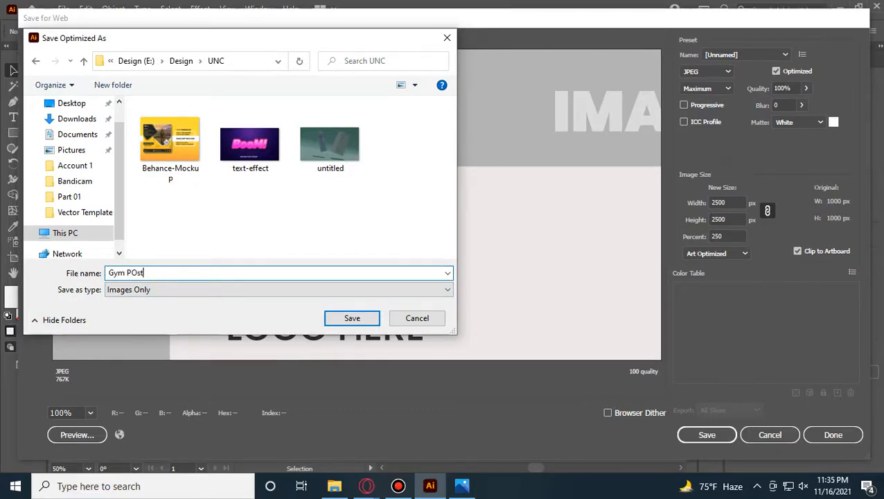
key(Return)
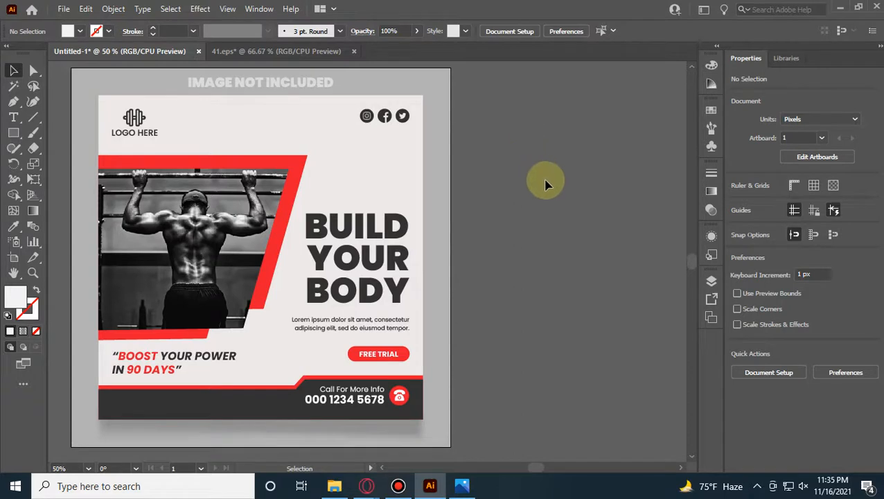
click(15, 133)
drag(89, 157, 276, 341)
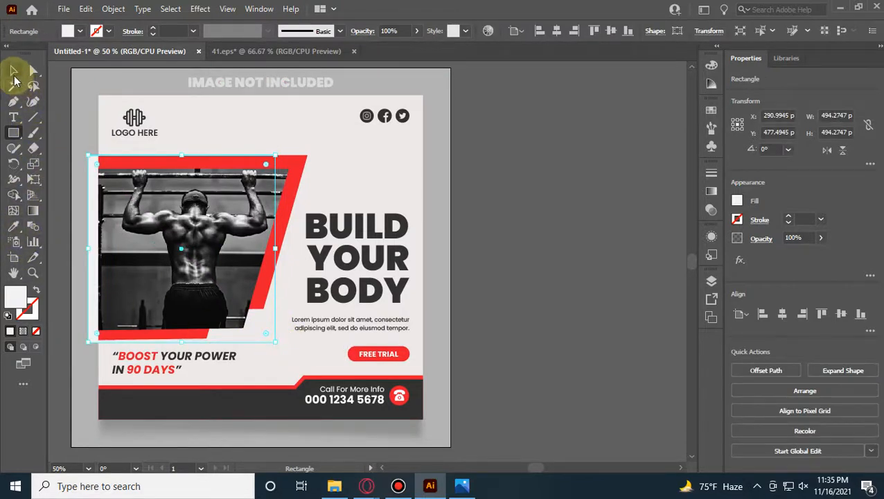
key(ctrl+shift+a)
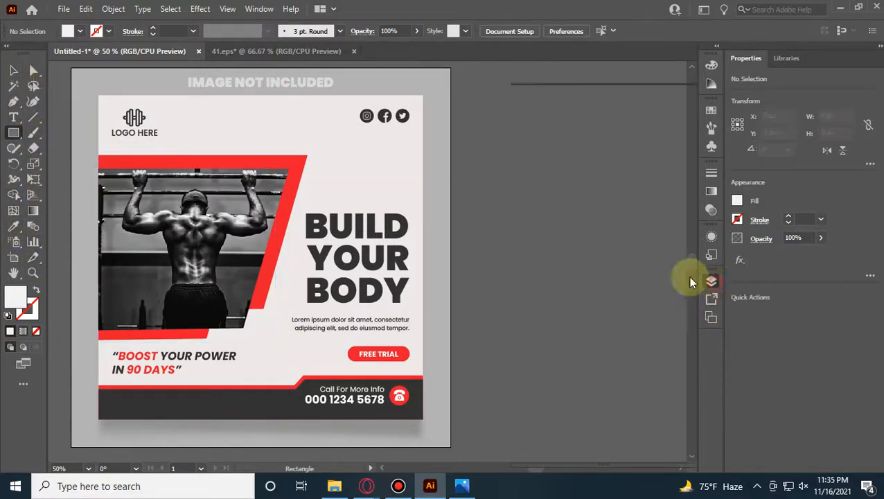
Step: Draw a light square about 536 px wide over the photo in the Place Your Image sublayer of Artwork, and deselect it
click(711, 281)
click(552, 115)
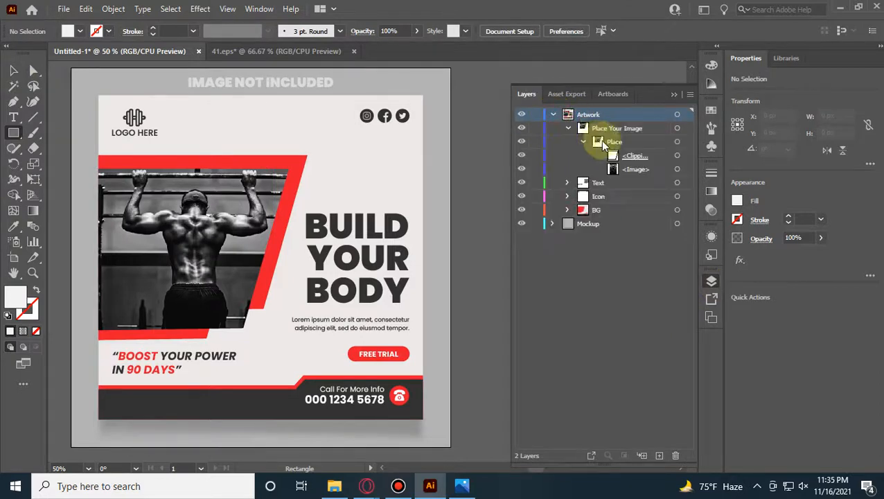
click(626, 132)
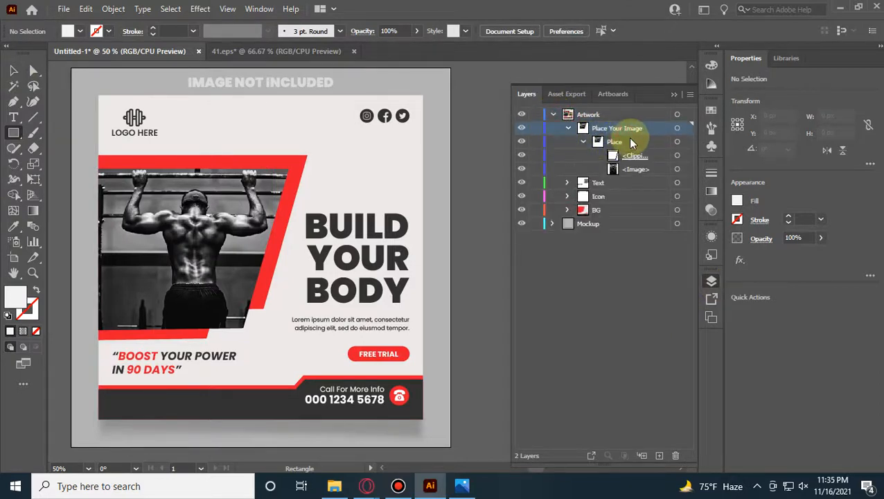
click(630, 142)
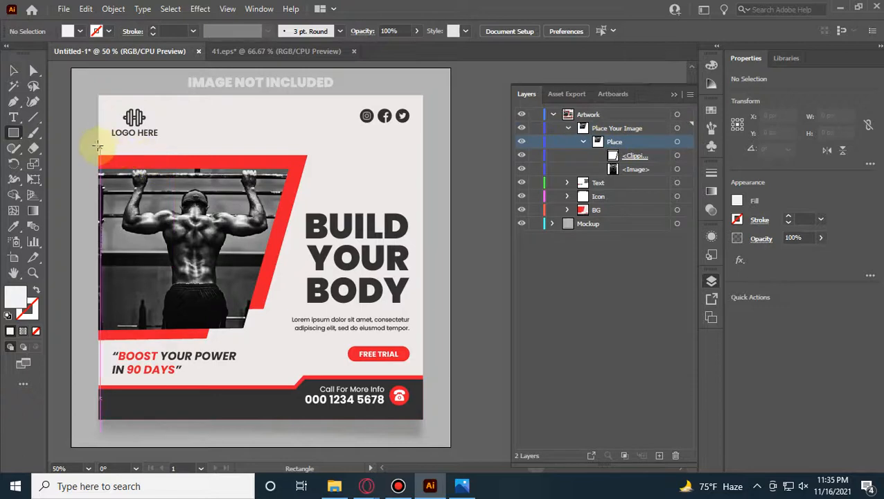
drag(89, 148, 293, 351)
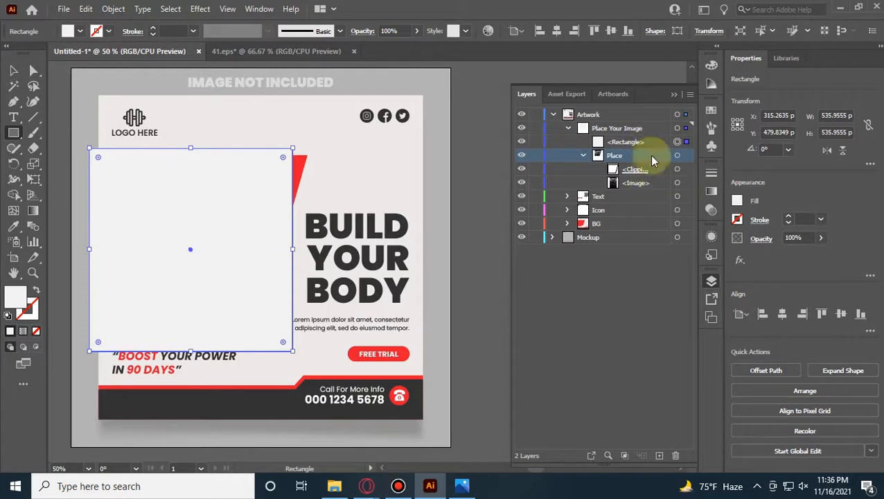
click(674, 95)
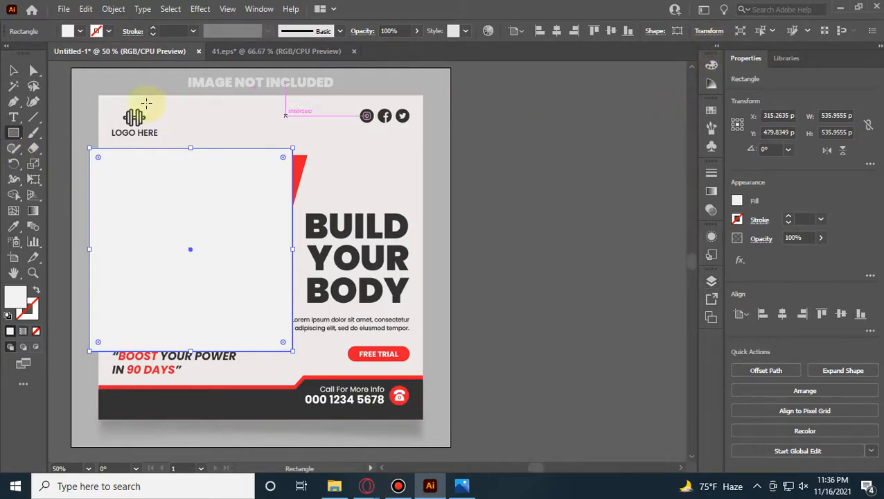
click(11, 70)
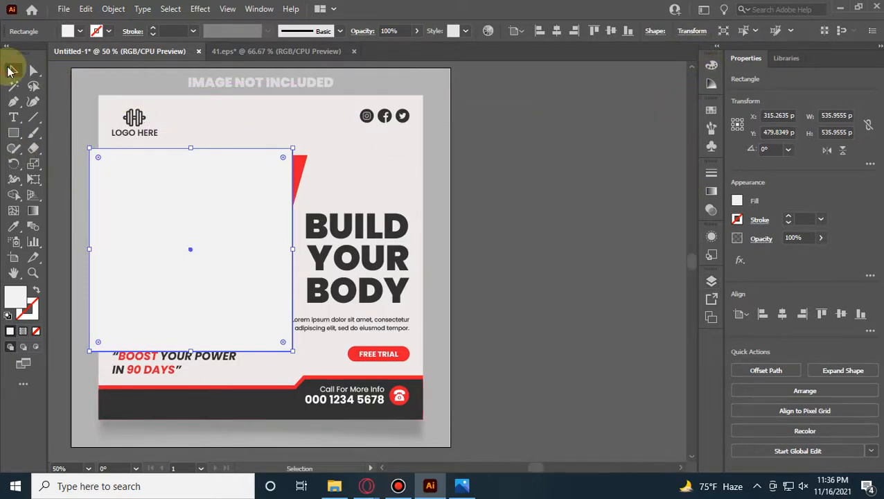
click(509, 192)
Step: Draw a small light square about 25 px wide on the empty canvas to the right of the artboard
click(13, 132)
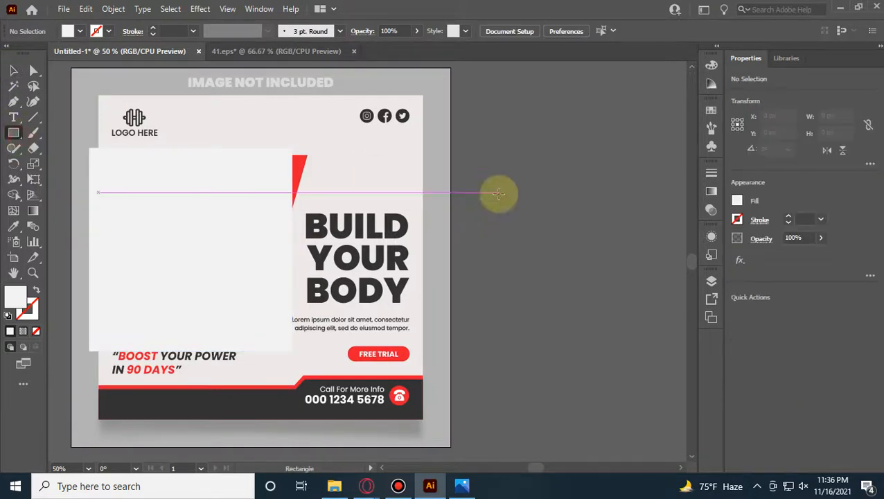
drag(497, 187, 508, 196)
scroll(507, 195, up, 5)
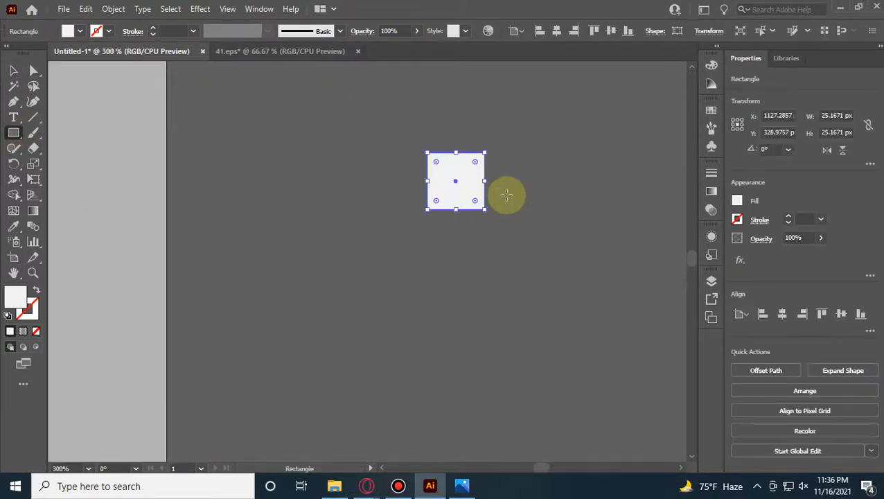
Step: Fill the small square on the canvas with light gray and place a copy flush against its left edge
click(83, 32)
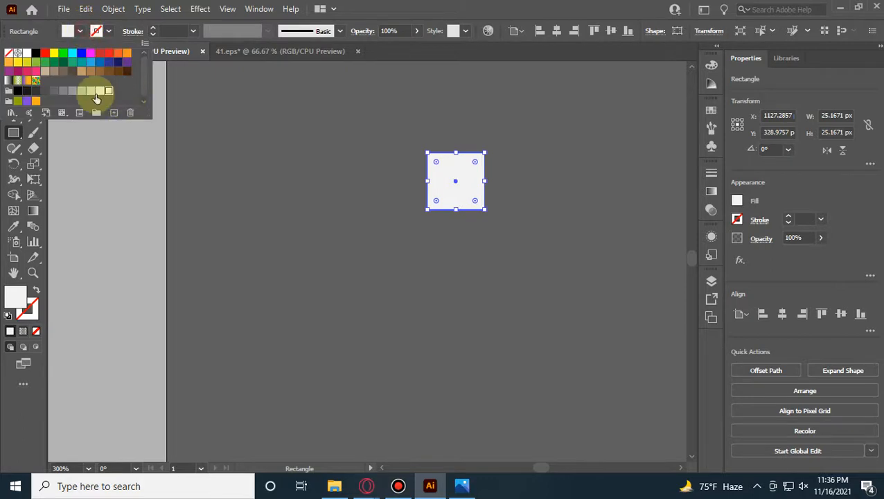
click(91, 92)
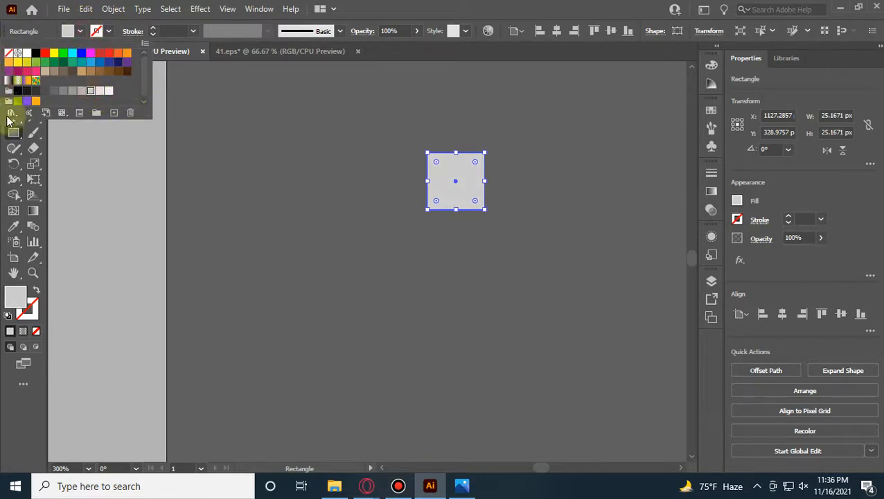
click(13, 70)
drag(454, 186, 406, 189)
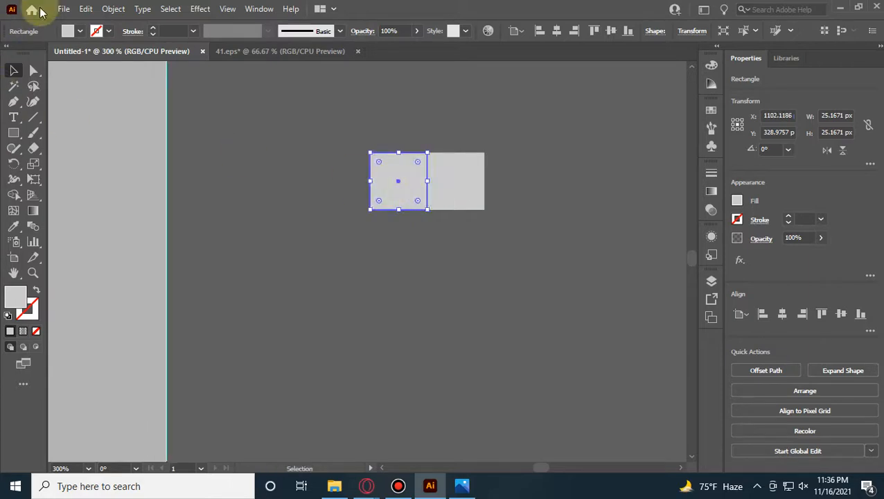
Step: Fill the copied square with medium gray and deselect it
click(79, 31)
click(65, 95)
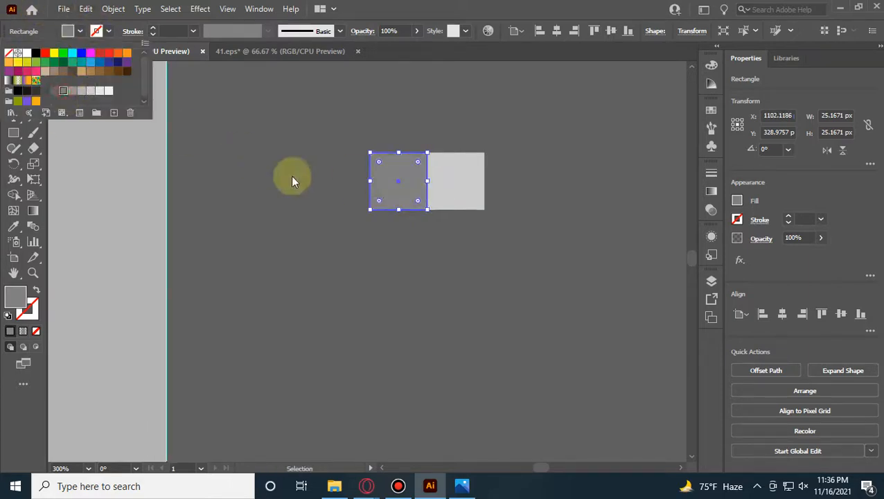
click(402, 229)
click(378, 291)
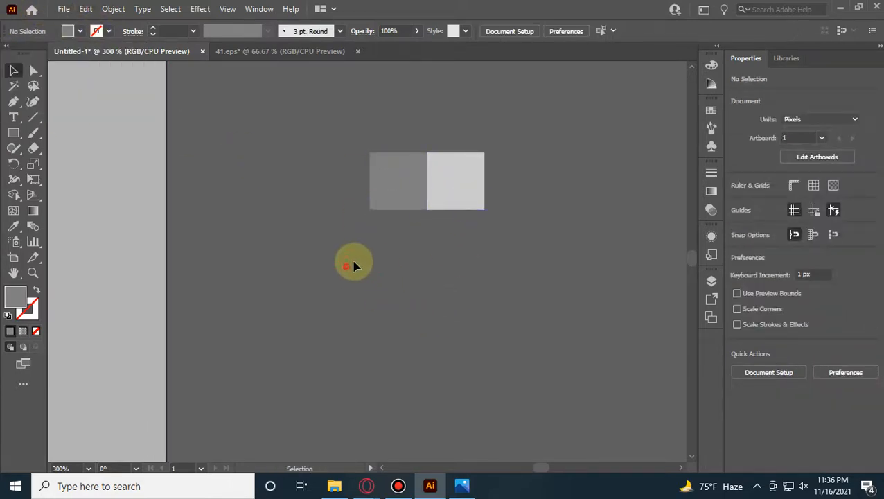
Step: Copy the two gray squares directly below, rotated 180°, to form a 2 × 2 checkerboard, and select all four
drag(351, 262, 298, 200)
click(338, 146)
drag(430, 207, 663, 328)
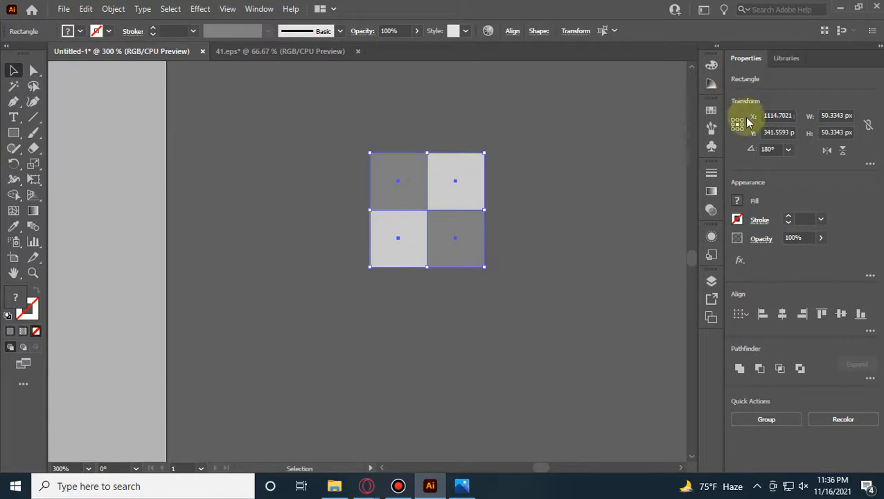
Step: Add the four-square checkerboard to the swatches as a pattern and delete the source squares from the canvas
click(707, 110)
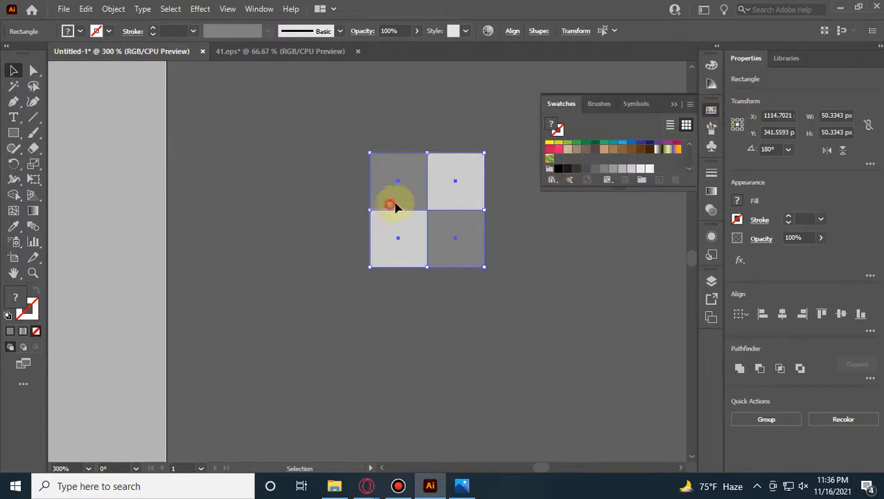
drag(394, 206, 557, 169)
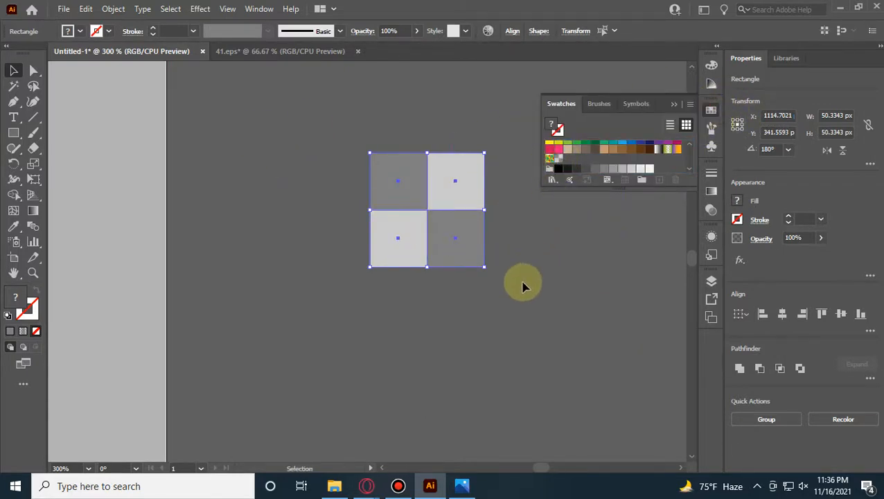
key(Delete)
Step: Fill the large light square over the photo with the new checkerboard pattern swatch
scroll(357, 252, down, 8)
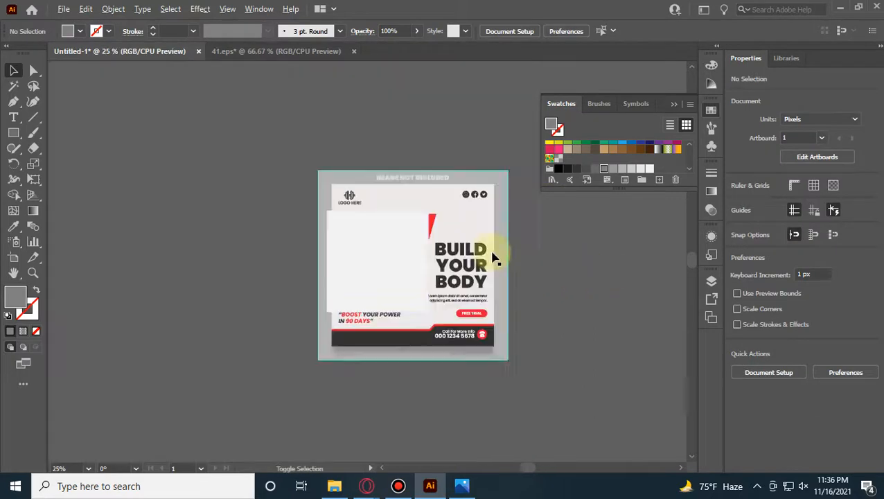
click(383, 264)
click(559, 163)
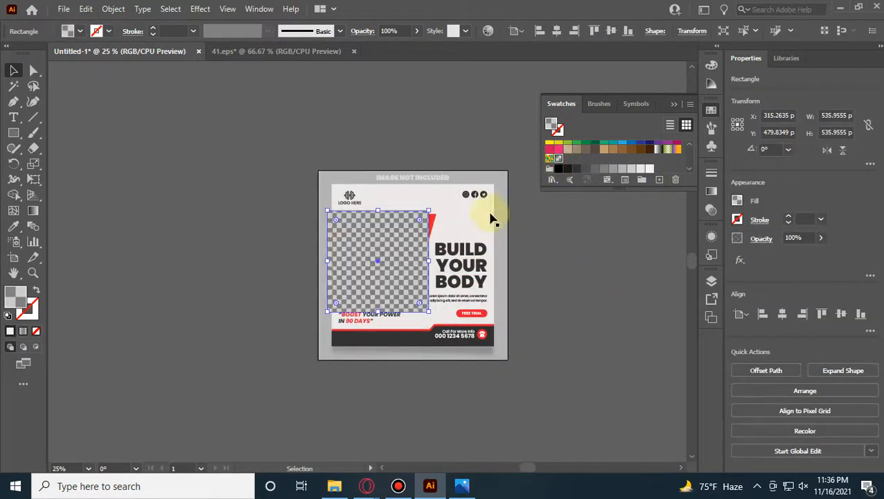
scroll(448, 232, up, 2)
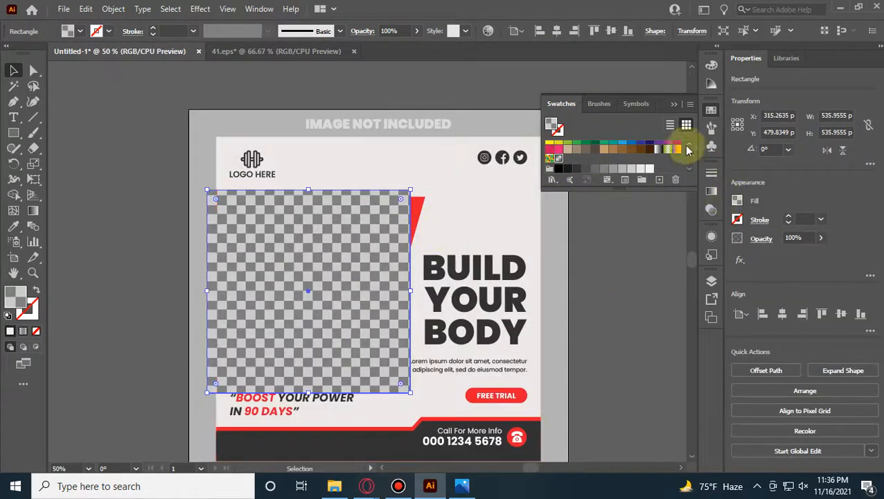
click(676, 104)
Step: Move the checkerboard rectangle into the Place clipping group beneath its clipping path, and delete the photo from the group
click(713, 279)
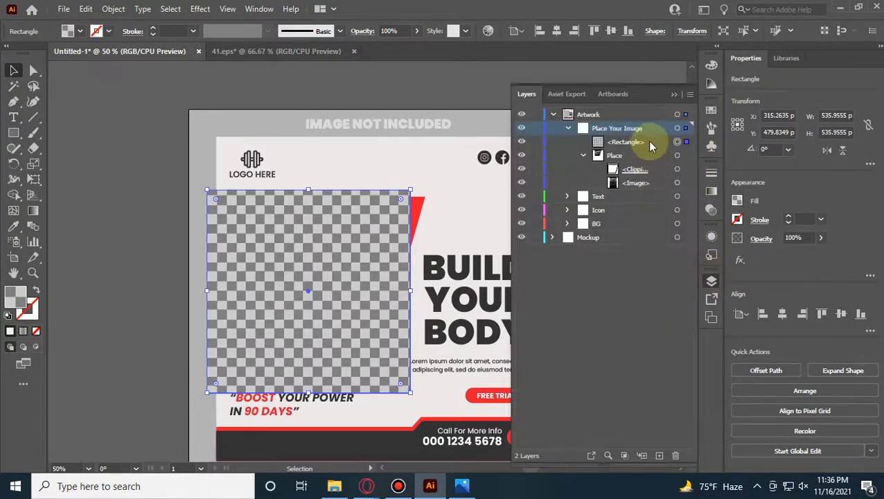
drag(627, 143, 628, 183)
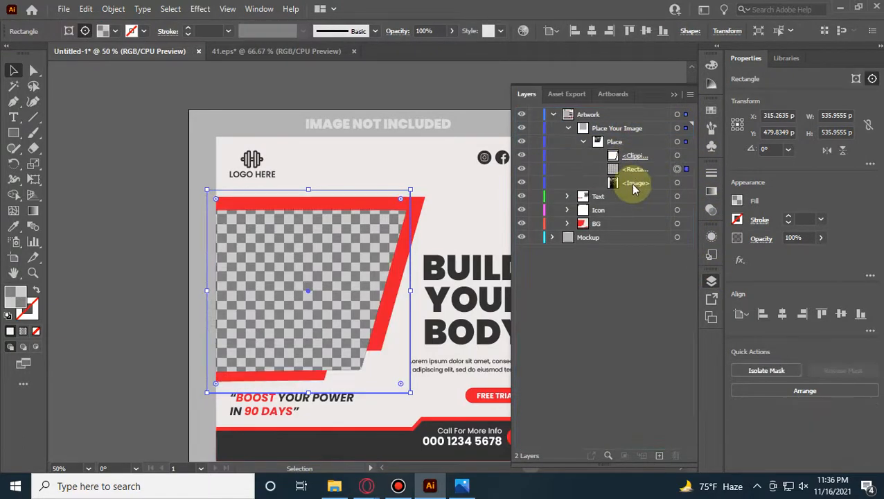
key(ctrl+shift+a)
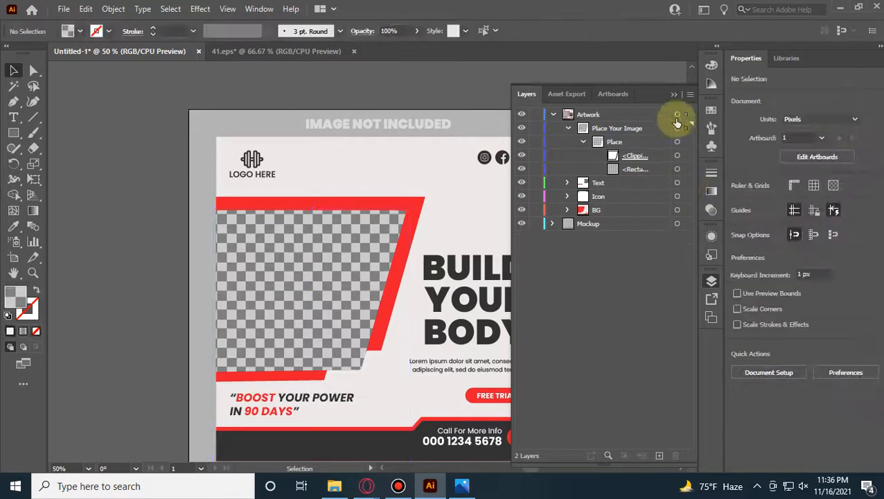
click(674, 94)
scroll(616, 197, down, 1)
drag(631, 230, 537, 216)
scroll(481, 213, up, 1)
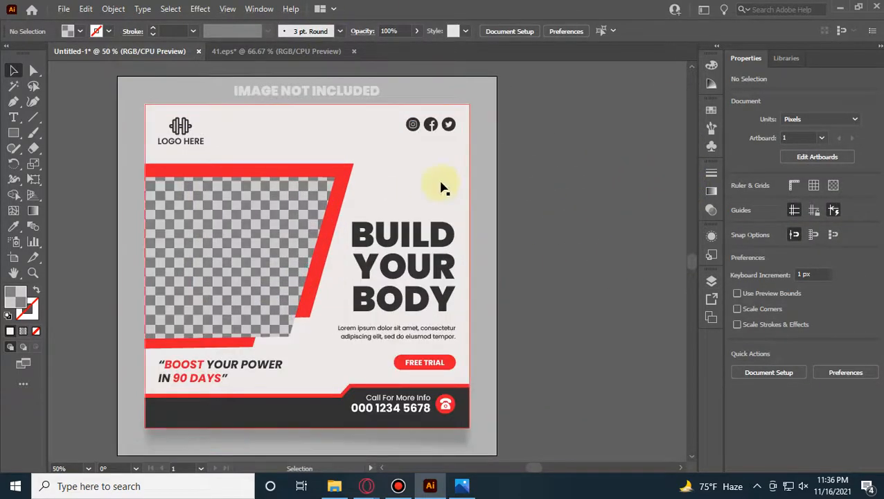
Step: Start a Save As to the computer and open the UNC folder inside Design on the E: drive
click(66, 13)
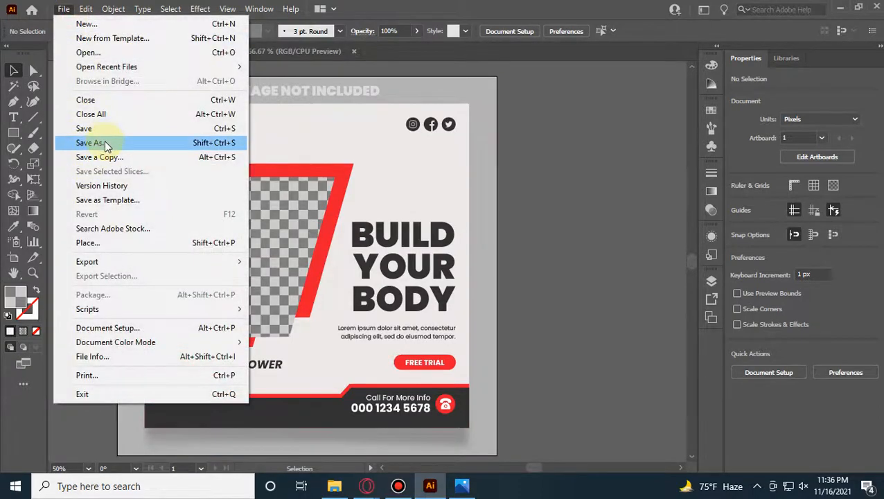
click(104, 141)
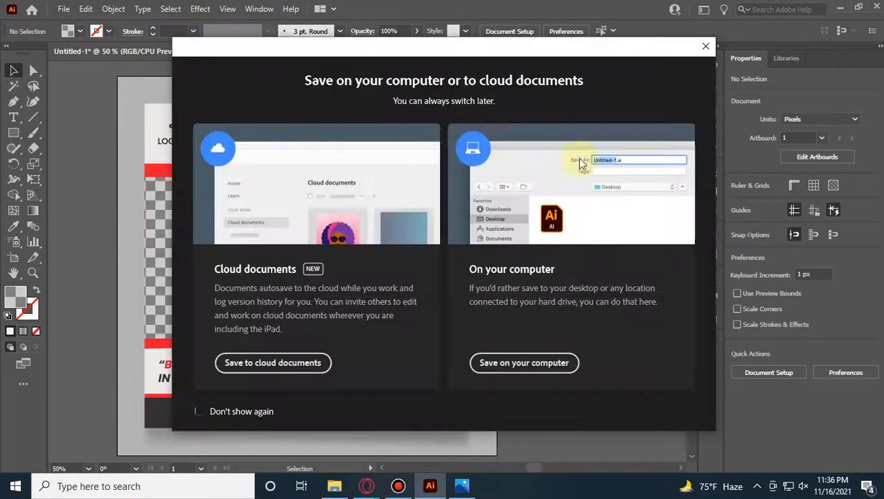
click(528, 365)
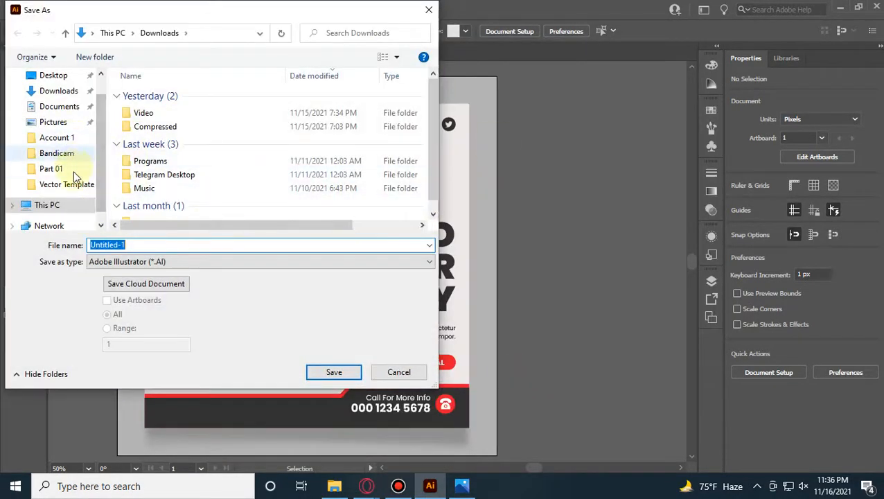
click(59, 138)
click(124, 34)
click(111, 33)
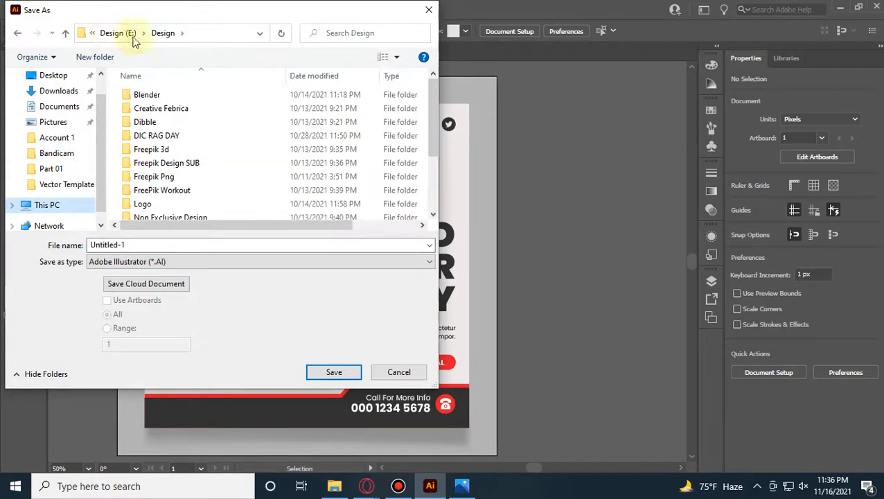
scroll(159, 149, down, 2)
double_click(165, 157)
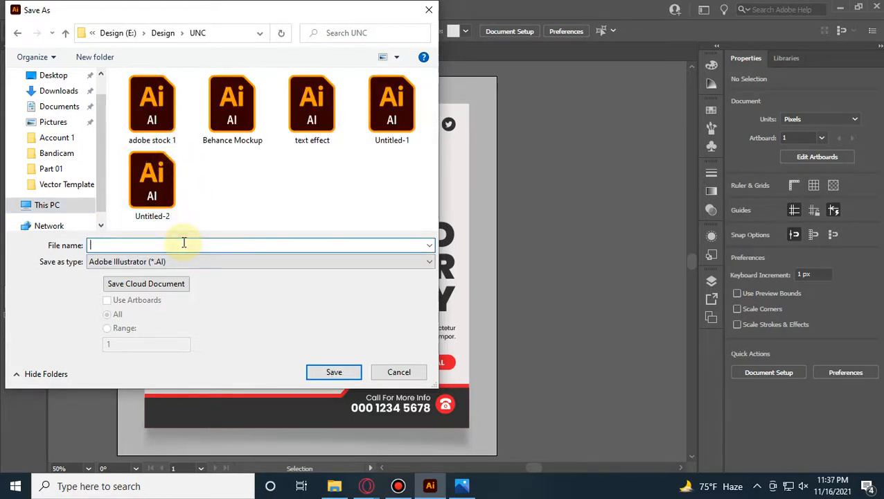
Step: Name the file "gym" and save it in Illustrator EPS format
text(gym)
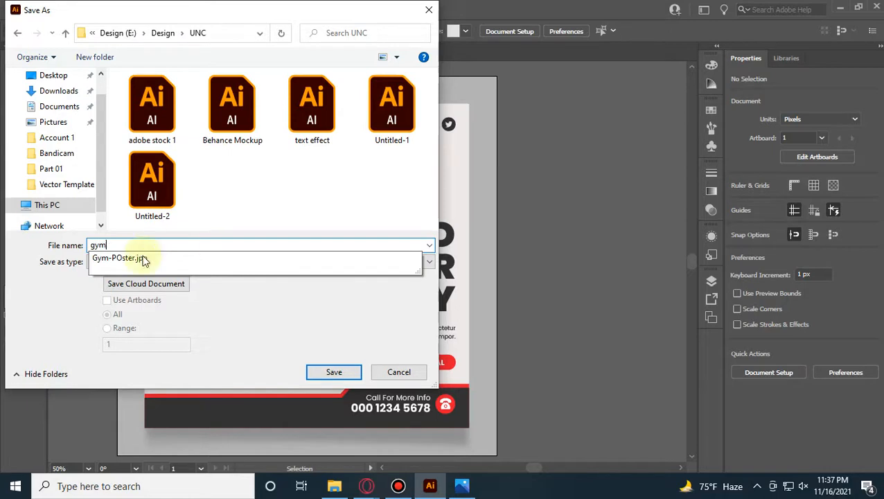
click(228, 357)
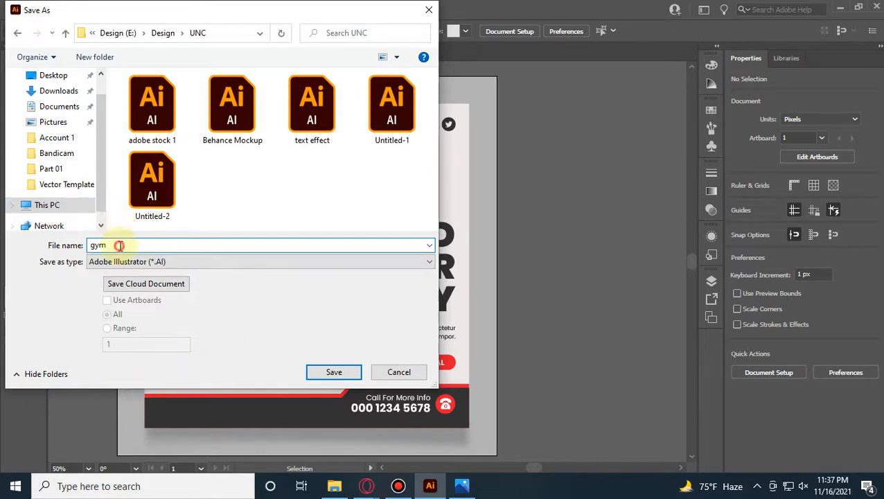
click(149, 264)
click(146, 291)
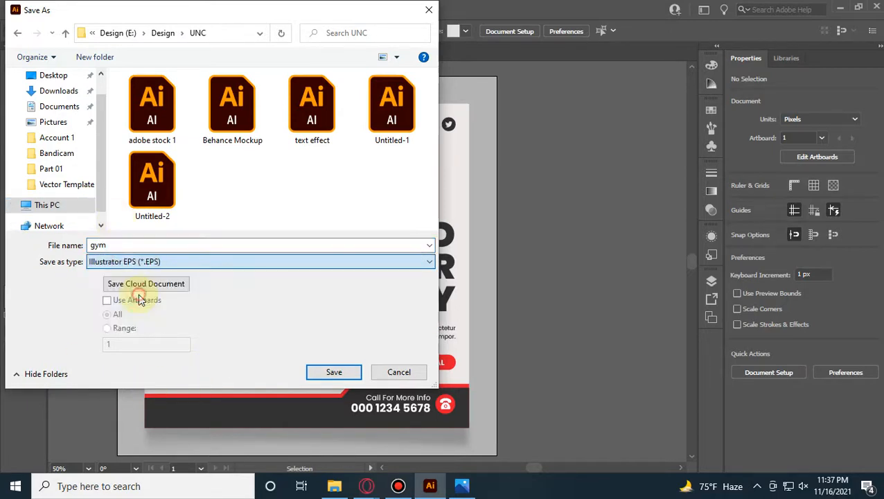
click(334, 373)
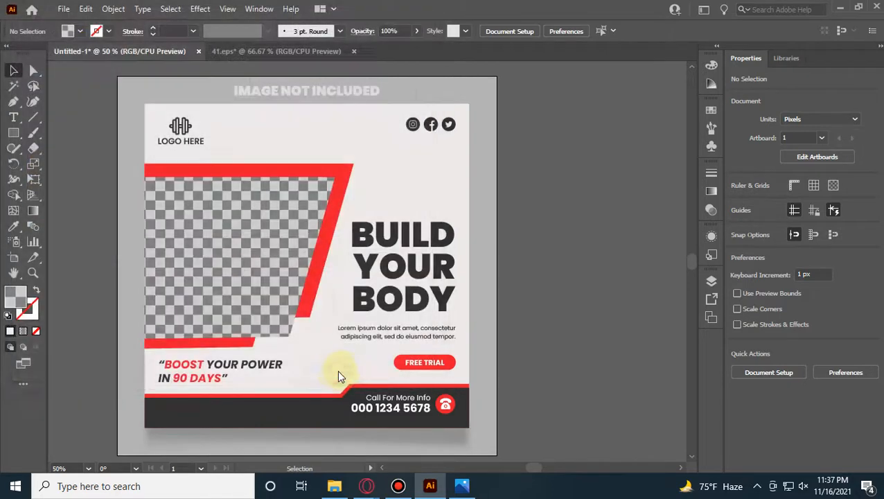
Step: Set the EPS version to Illustrator CC EPS and complete the save, accepting the legacy format
click(437, 57)
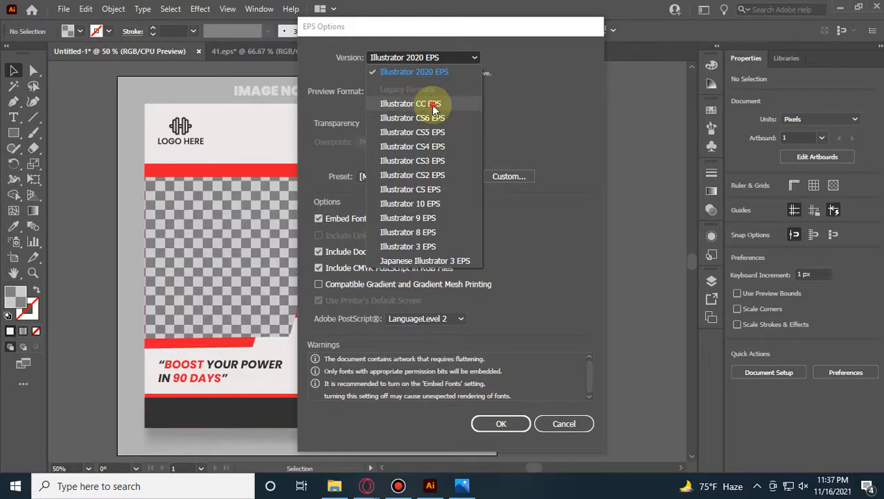
click(435, 104)
click(507, 407)
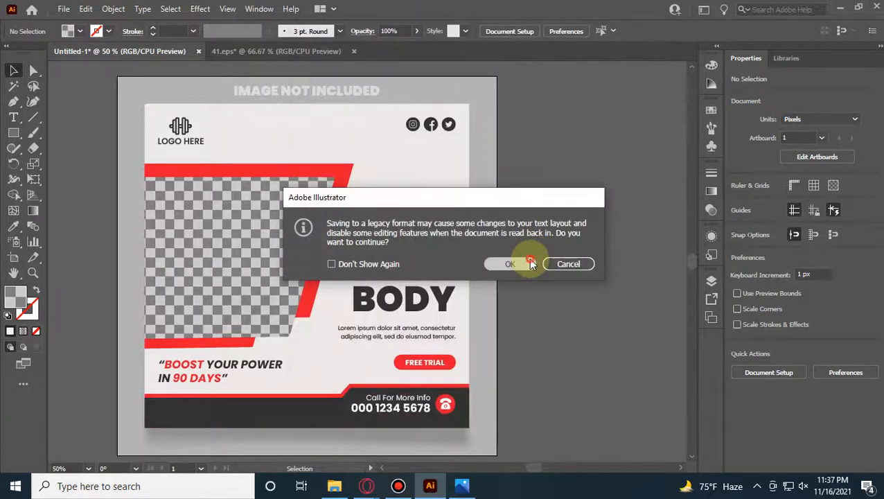
click(530, 263)
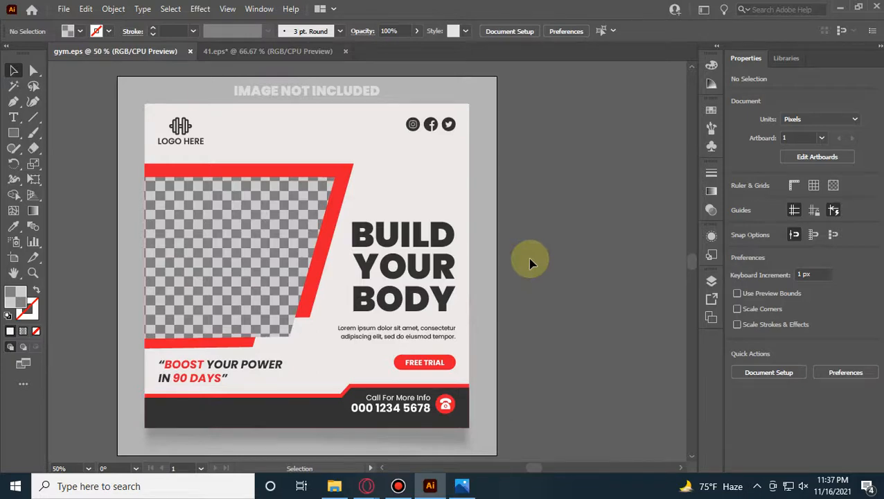
Step: Show the hidden Place Your Image sublayer of Artwork
scroll(528, 257, down, 2)
scroll(487, 258, up, 2)
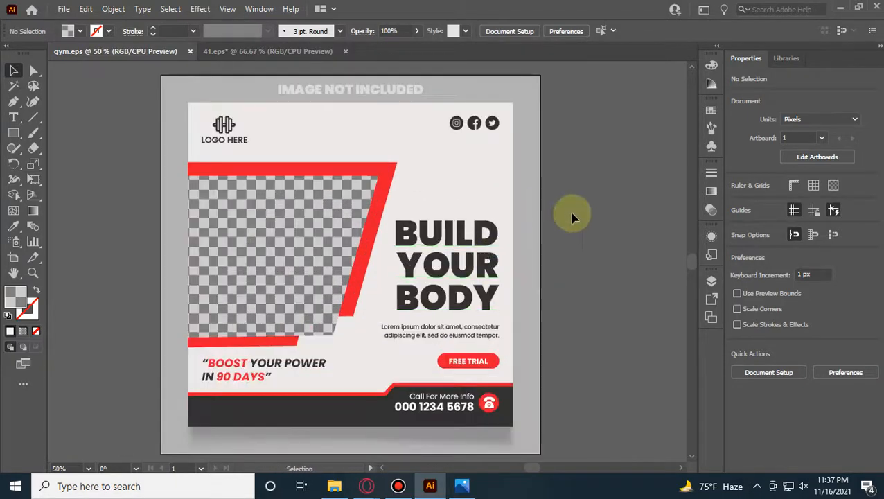
drag(572, 218, 506, 220)
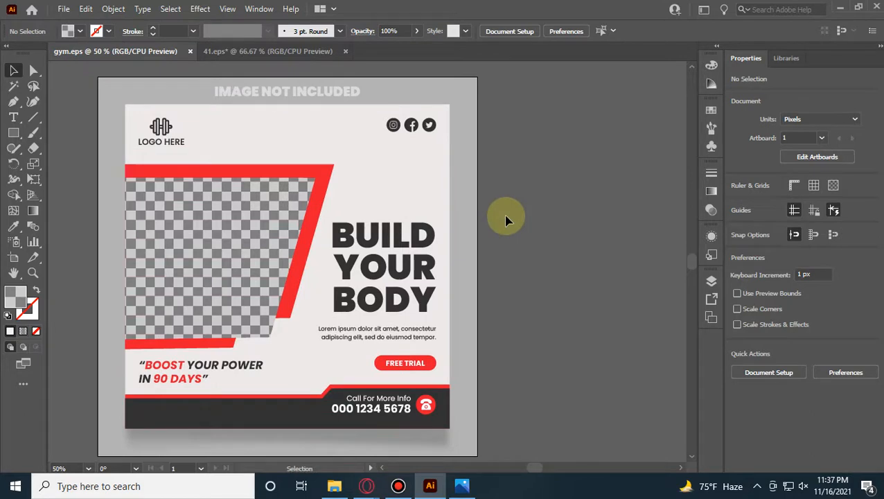
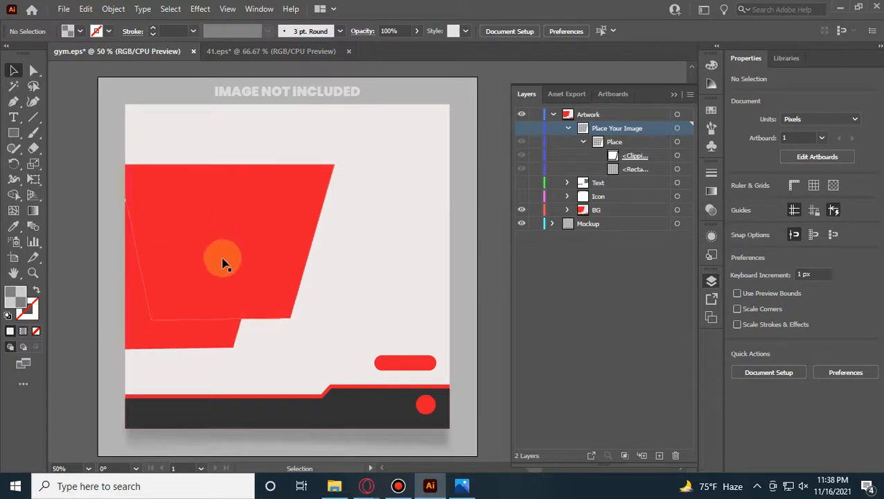
click(522, 130)
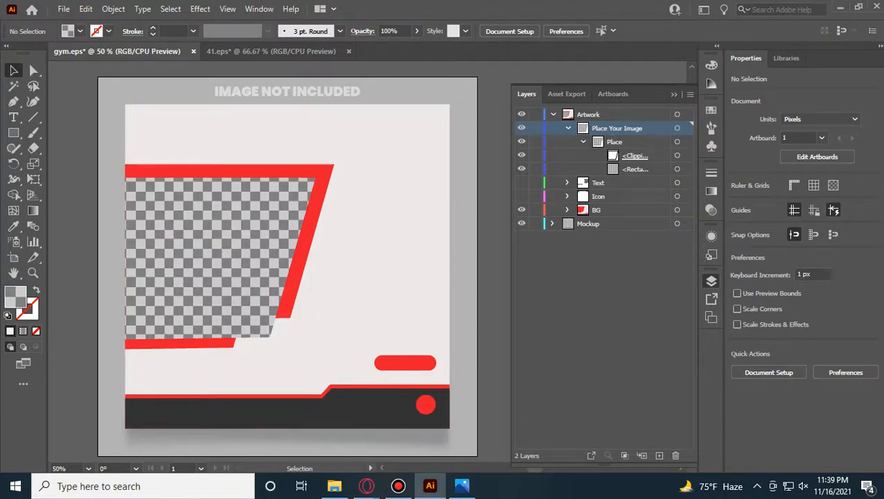
Step: Switch to the Opera browser, close the letterhead preview on Freepik and go to the Pinterest page
mouse_move(364, 491)
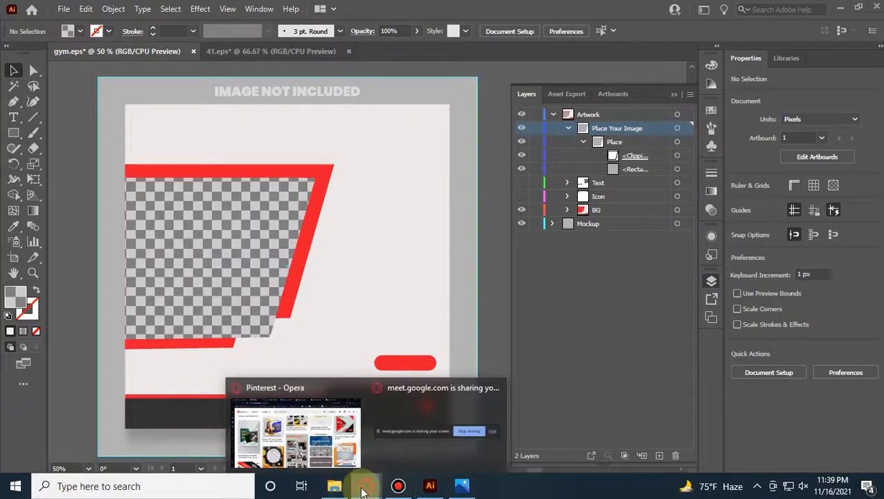
click(296, 430)
click(277, 9)
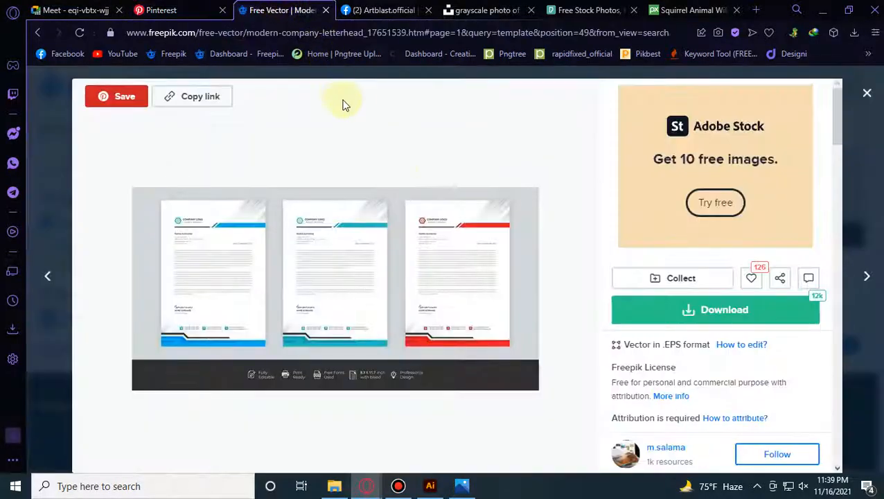
click(867, 93)
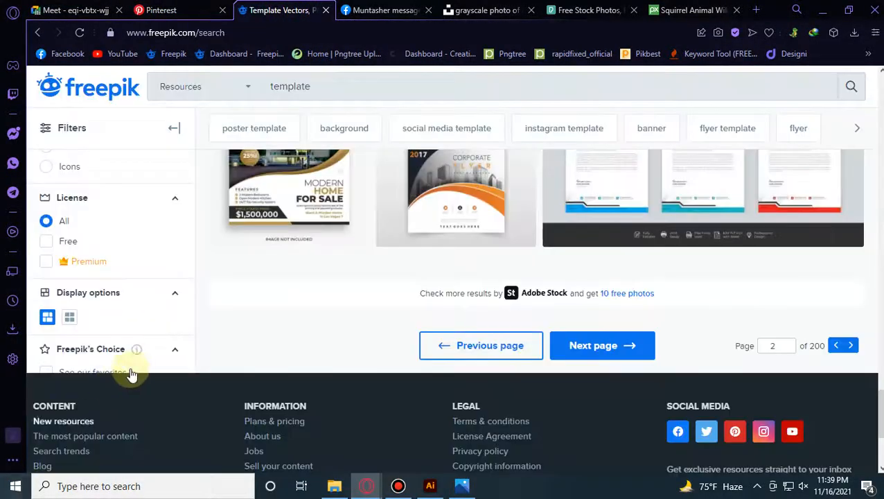
click(161, 10)
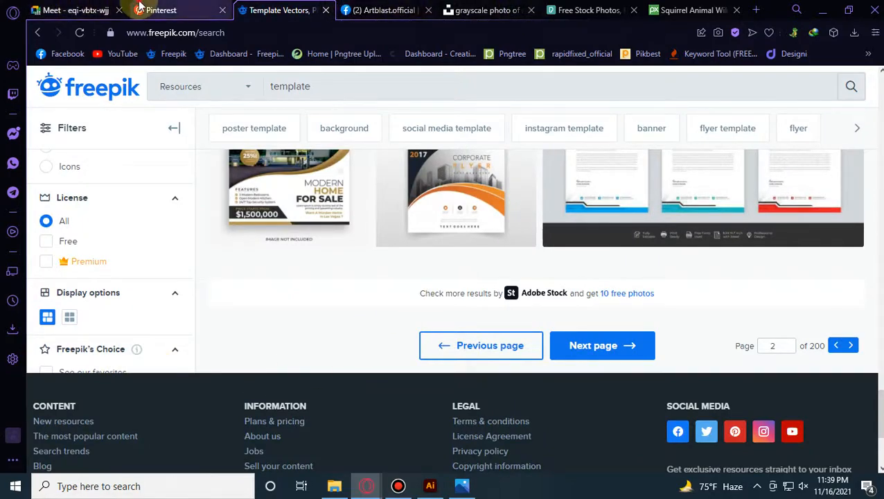
Step: Look over the gym post template results on Pinterest, and examine Freepik's digital marketing agency Instagram post preview
scroll(457, 317, down, 3)
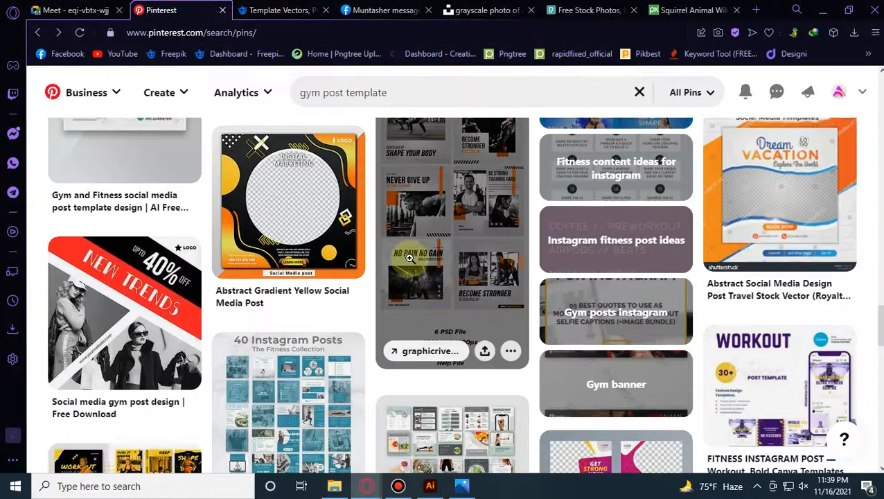
click(305, 10)
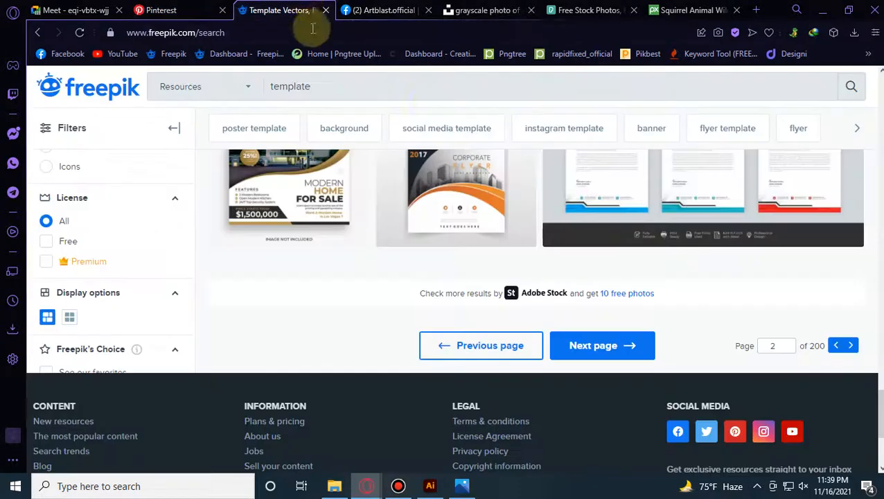
scroll(506, 208, up, 1)
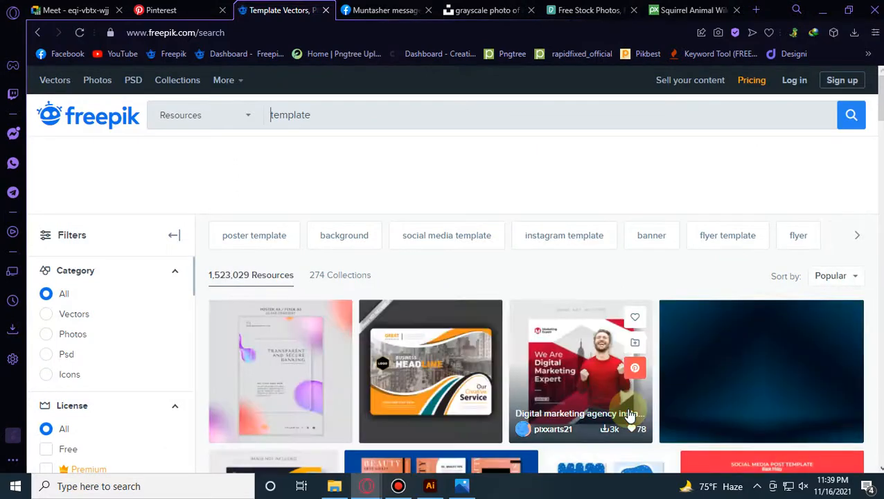
scroll(630, 415, down, 3)
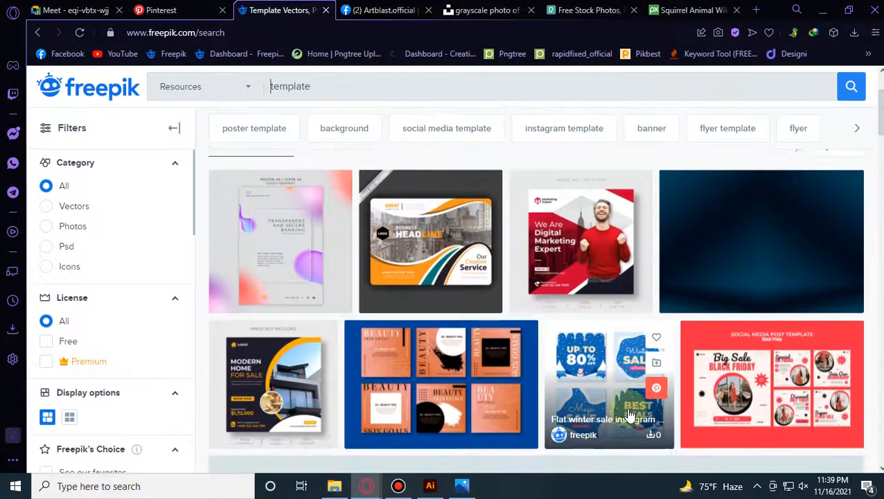
click(590, 265)
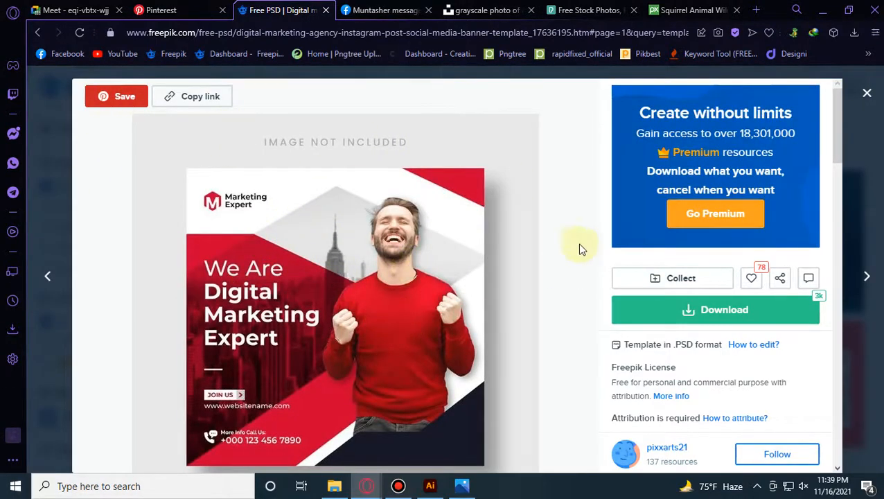
scroll(490, 206, down, 2)
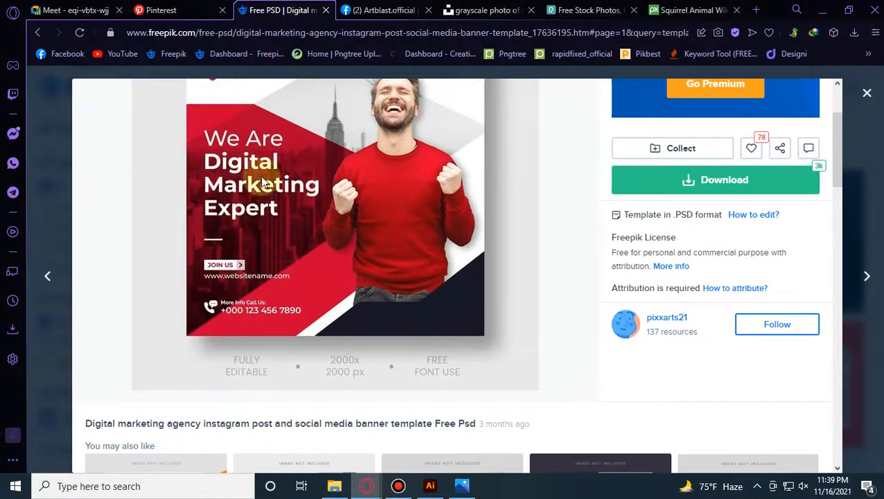
scroll(267, 221, up, 1)
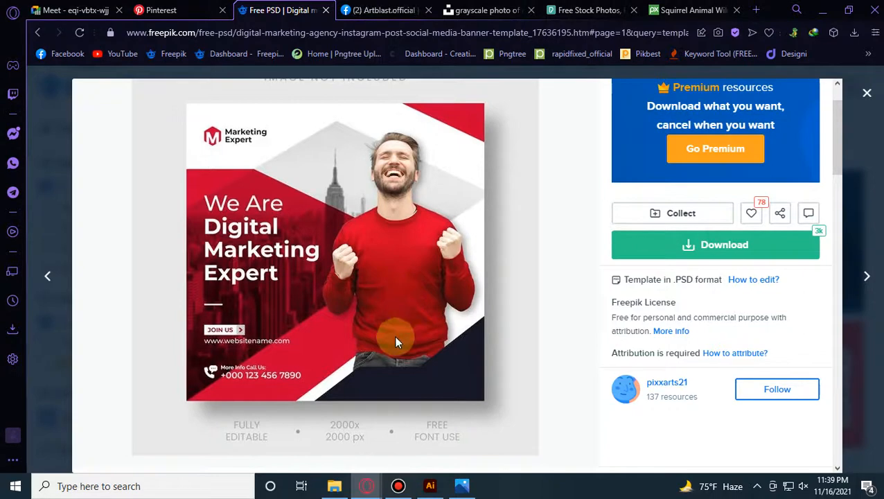
Step: Check the gym post in Illustrator with the Layers list collapsed, and return to Opera to close the digital marketing preview
click(430, 486)
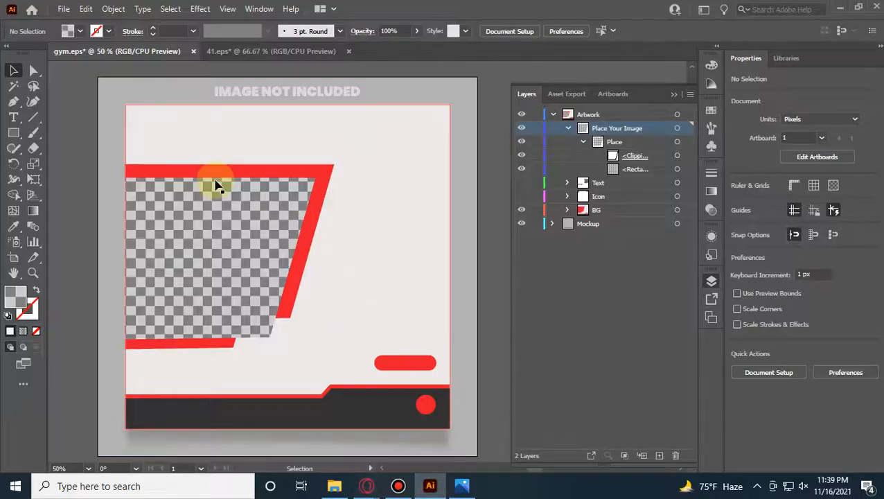
click(675, 93)
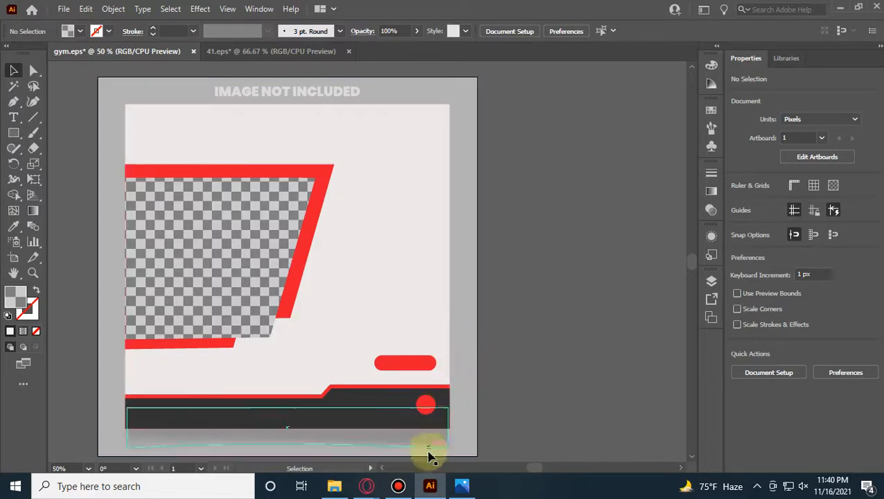
click(326, 437)
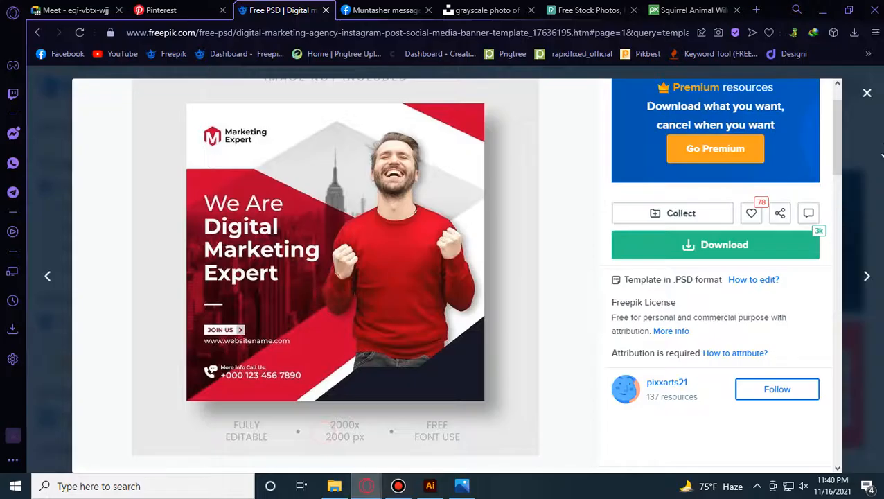
click(872, 97)
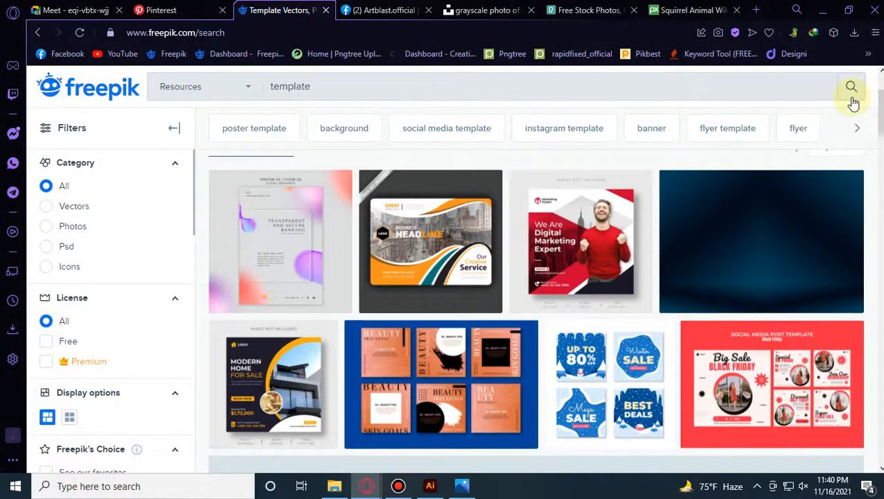
Step: Examine the Modern Home real estate post preview on Freepik, close it and look further through the template results
click(166, 10)
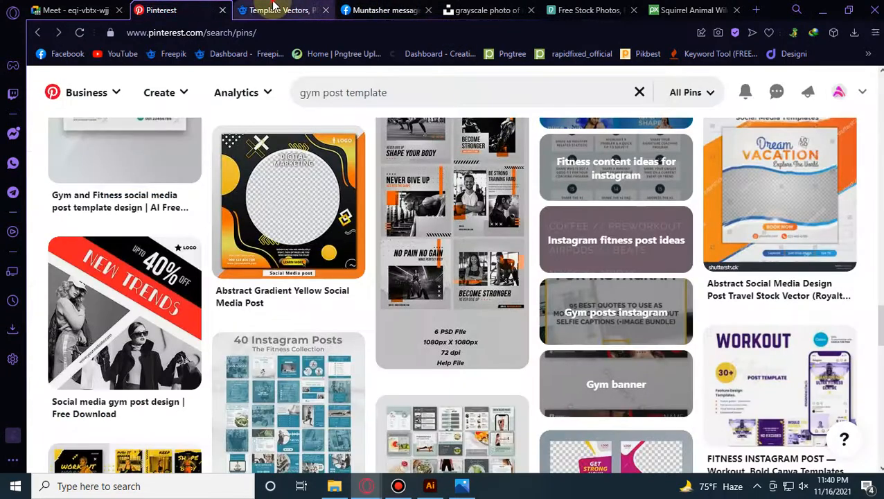
click(275, 8)
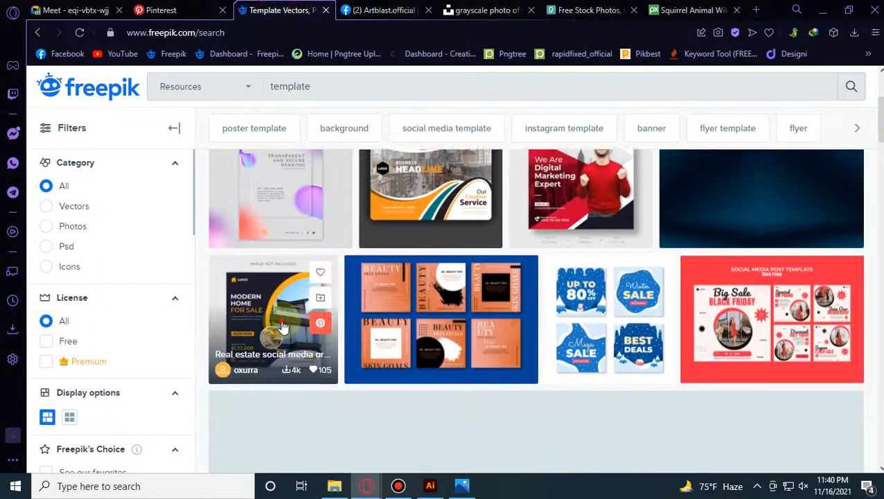
click(281, 326)
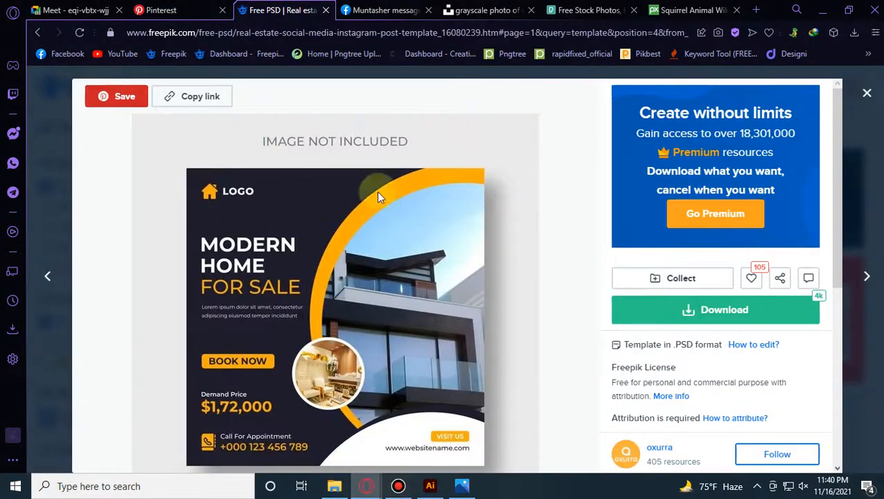
scroll(511, 372, down, 2)
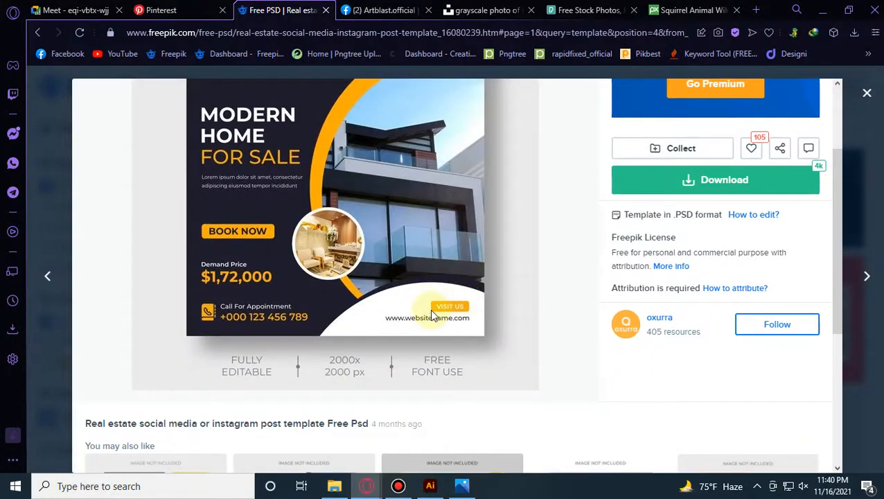
scroll(406, 236, up, 2)
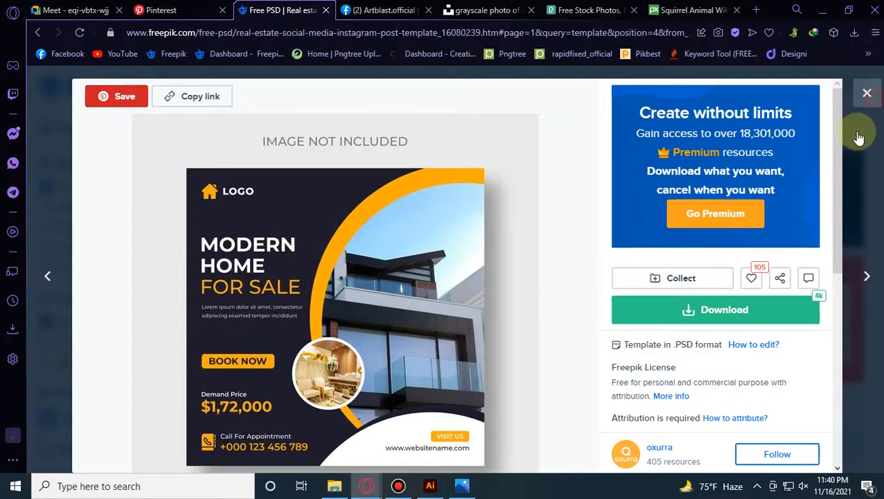
click(867, 92)
scroll(506, 335, down, 5)
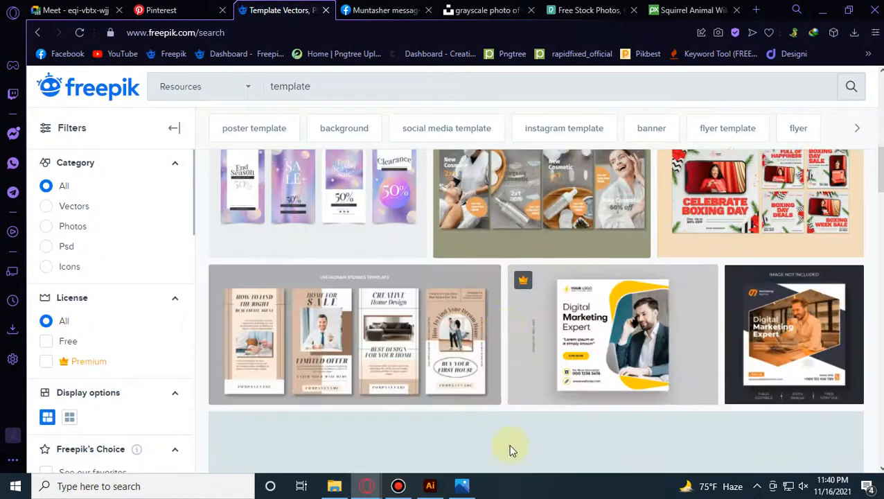
Step: Switch to Illustrator and show the hidden Text and Icon sublayers of Artwork
click(430, 486)
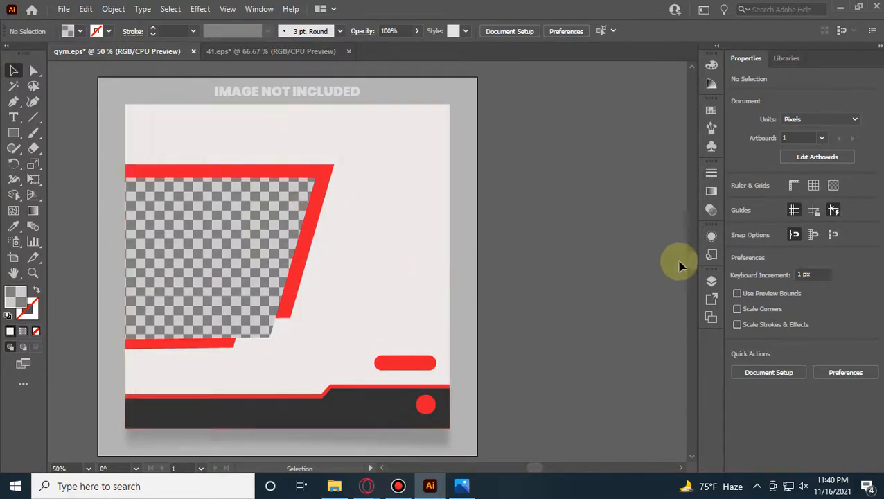
click(711, 281)
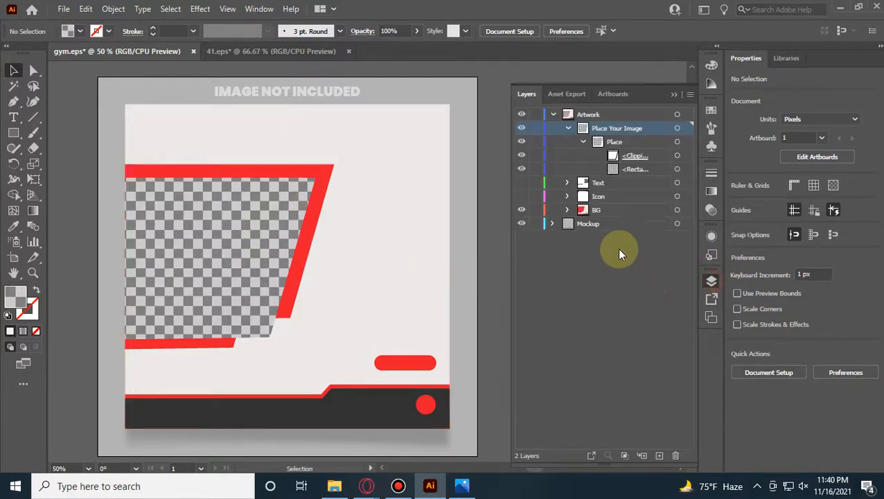
click(522, 183)
click(521, 197)
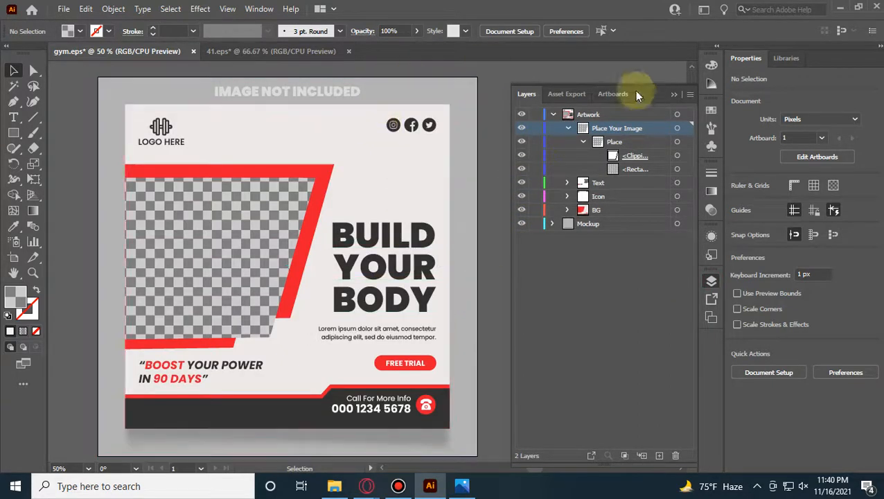
click(675, 96)
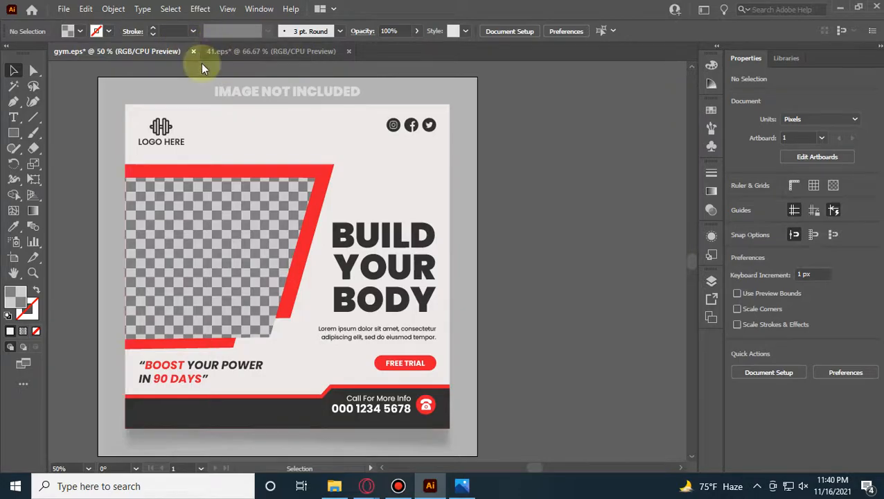
Step: Compare the gym post in Illustrator with the social media designs further down Freepik's template results in Opera
mouse_move(367, 477)
click(325, 443)
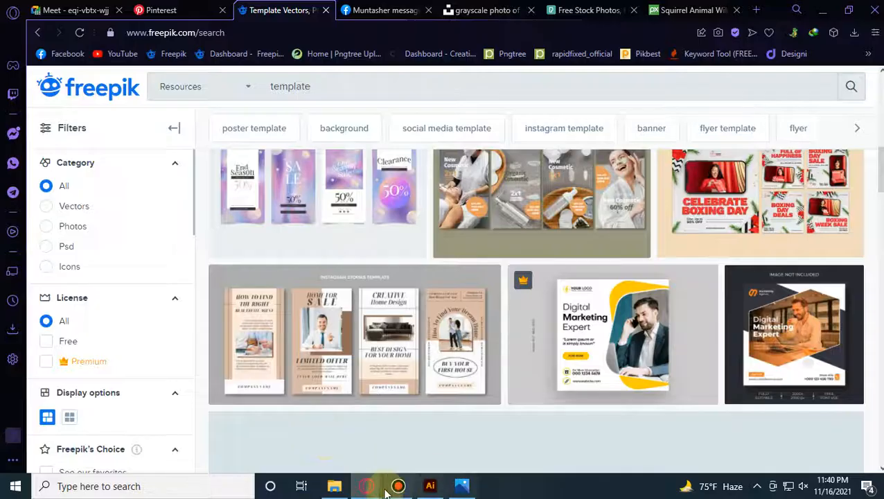
click(428, 485)
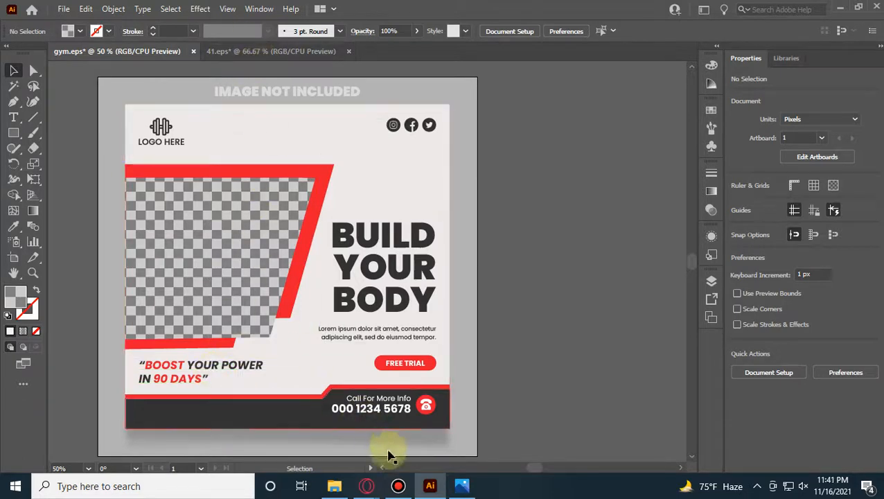
mouse_move(370, 484)
click(298, 423)
scroll(600, 326, down, 3)
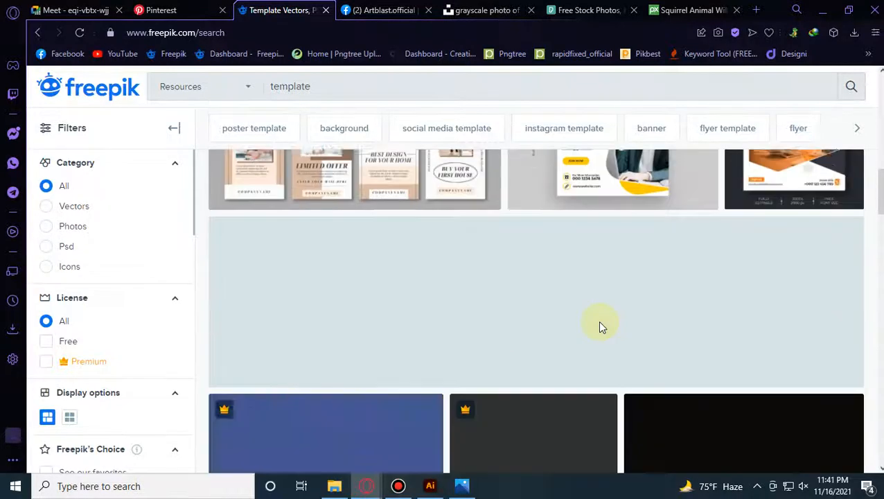
scroll(600, 326, down, 1)
scroll(600, 326, down, 2)
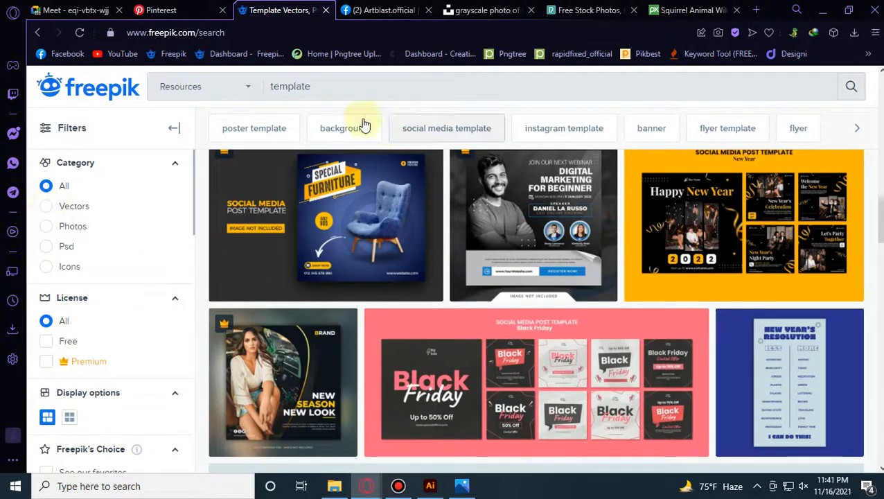
Step: Filter the Freepik template results to Vectors and view the flat sale Instagram story collection preview
click(46, 208)
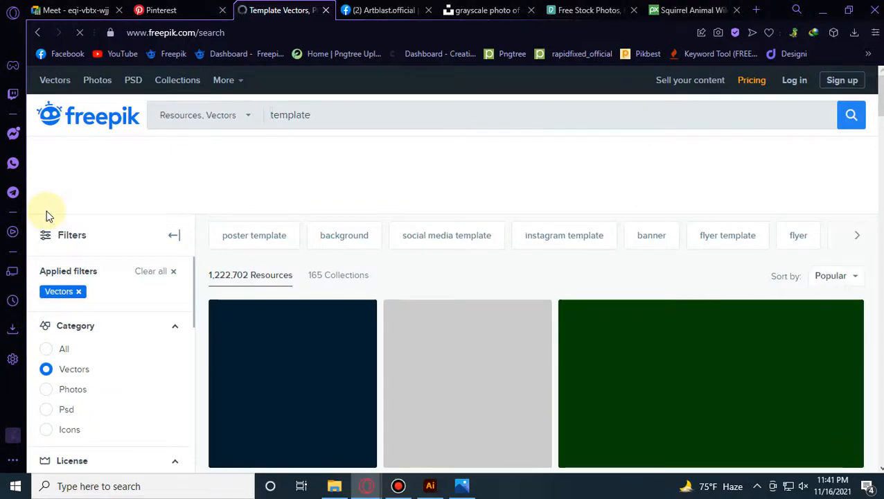
scroll(371, 235, down, 10)
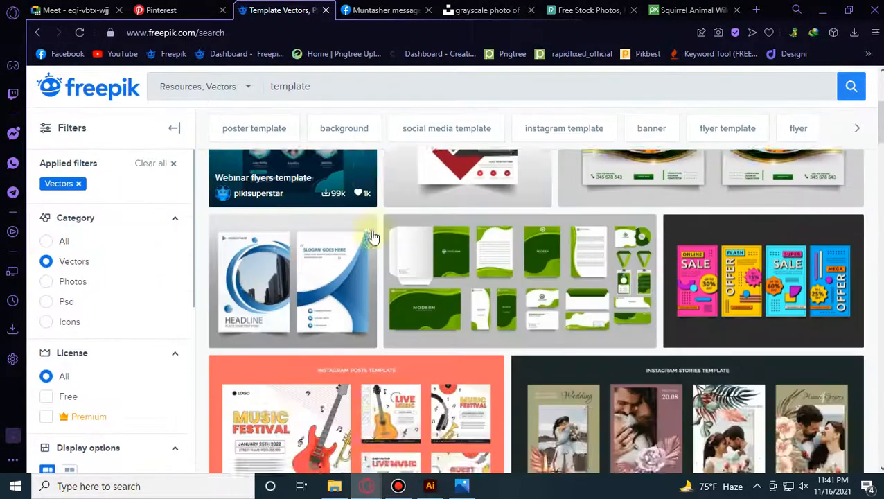
scroll(450, 415, down, 6)
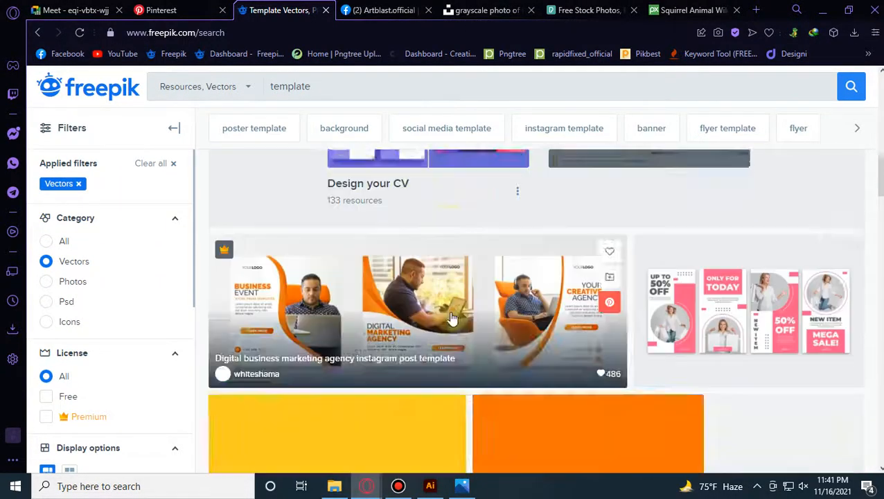
scroll(430, 300, down, 2)
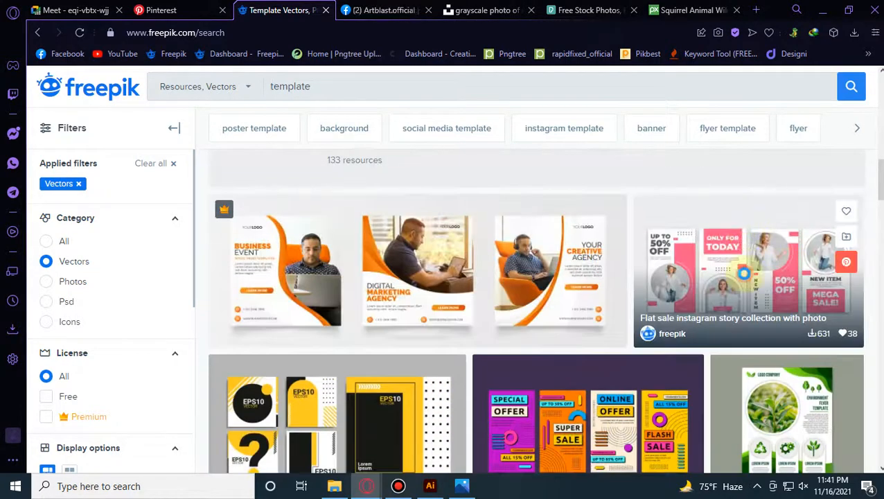
click(743, 277)
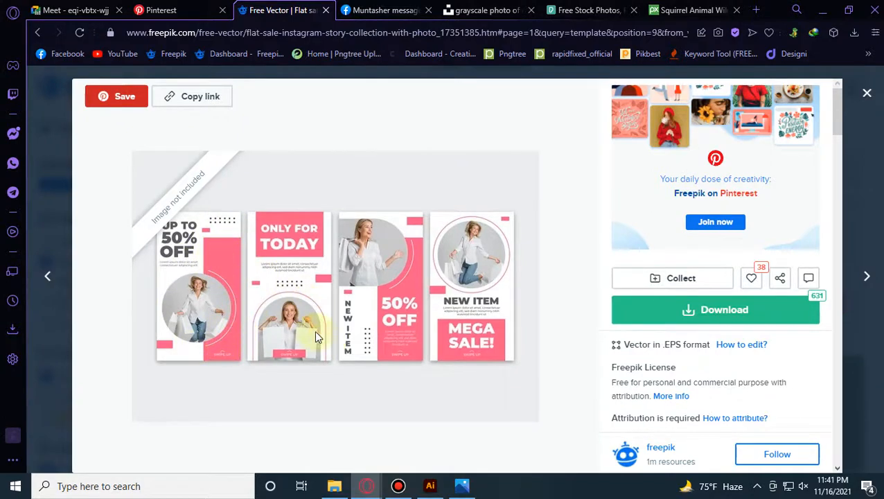
click(866, 93)
Step: Look through more vector templates and open the preview of the yellow and black social media feed post set
scroll(567, 289, down, 6)
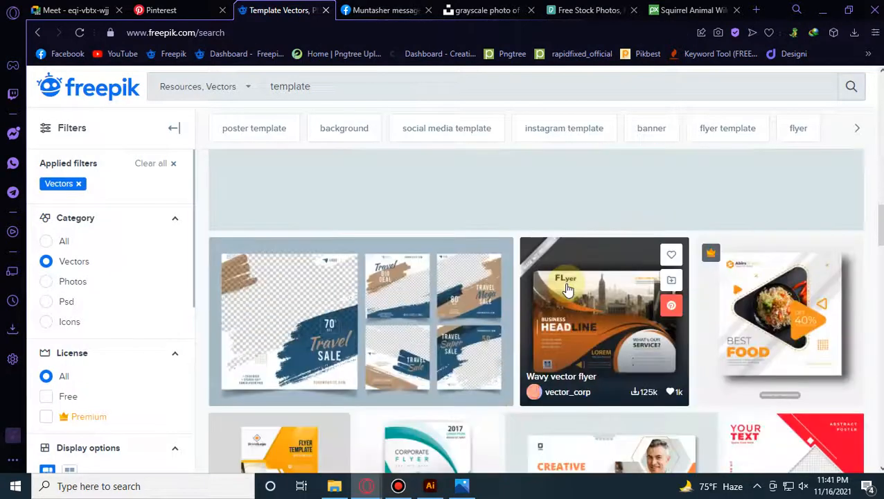
scroll(580, 291, up, 4)
click(444, 256)
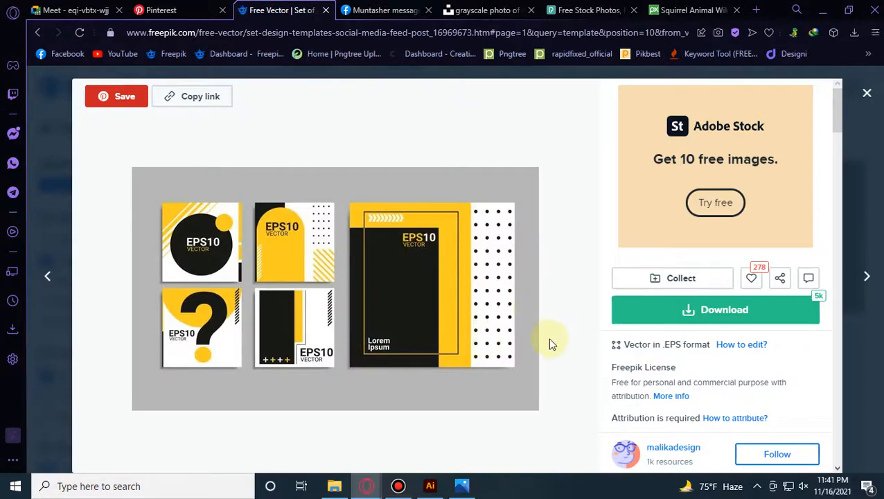
Step: Switch to Illustrator and review the layer structure of the gym post
click(430, 485)
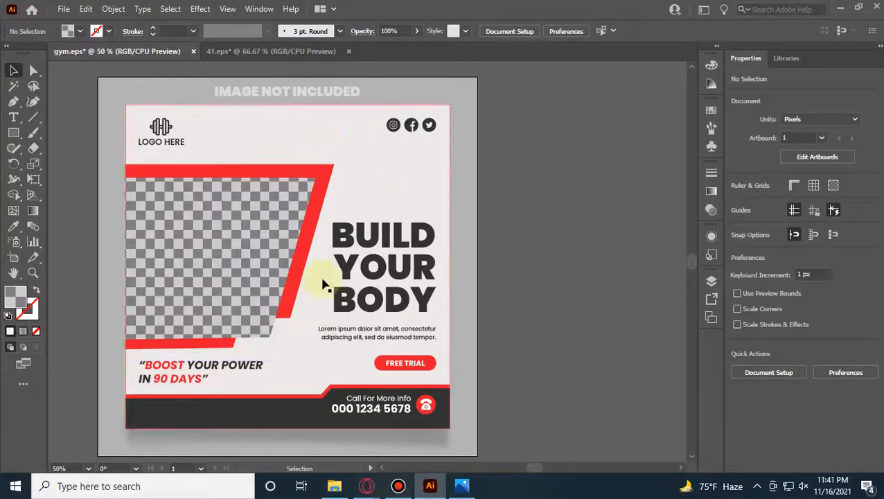
click(711, 281)
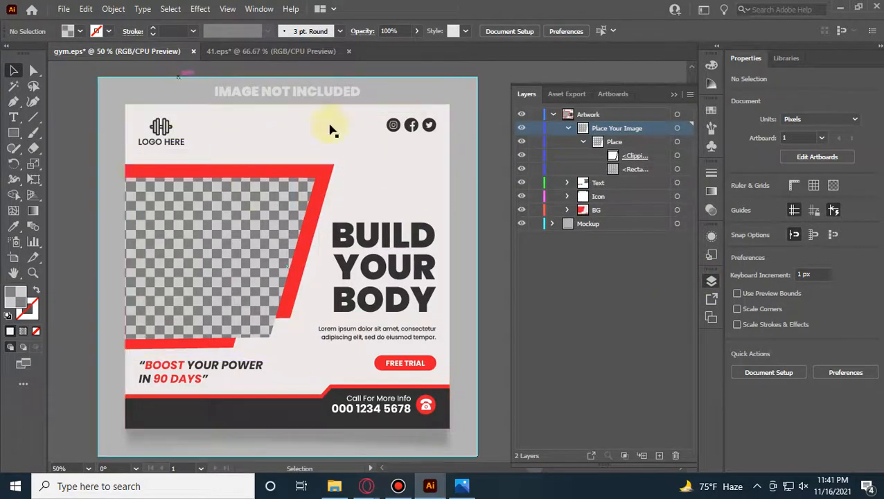
click(681, 101)
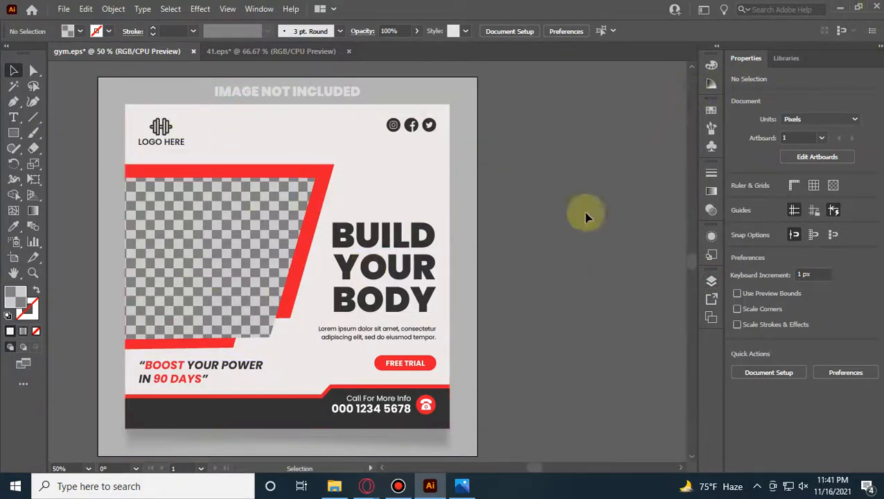
Step: Close the Freepik preview in Opera, and compare the business card image in Photos with the gym post in Illustrator
click(395, 487)
click(397, 486)
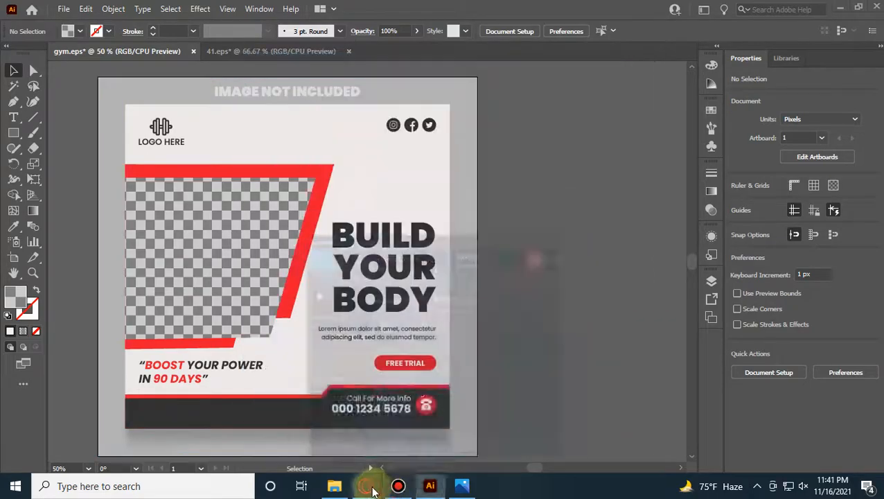
mouse_move(366, 486)
click(294, 408)
click(867, 93)
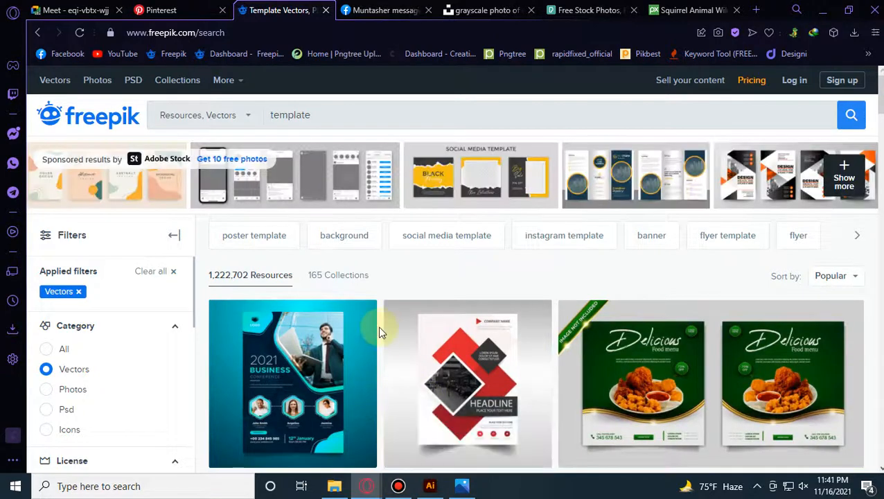
scroll(381, 331, down, 5)
click(452, 491)
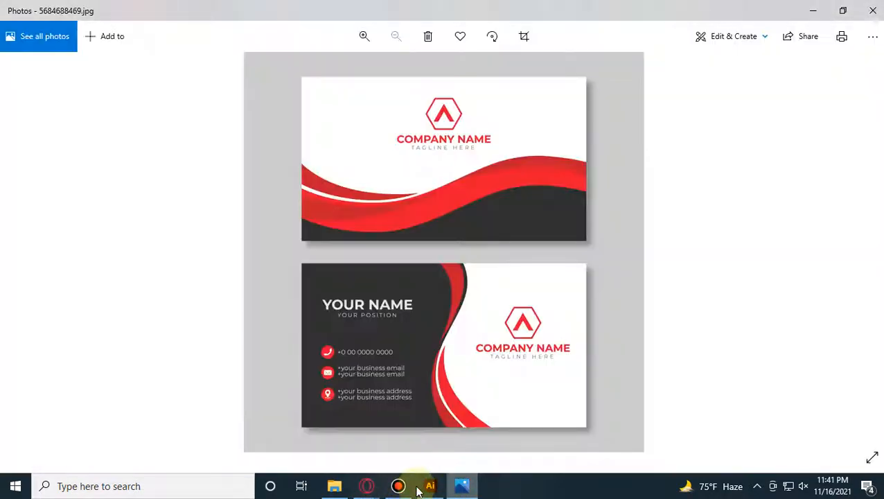
click(411, 490)
click(429, 490)
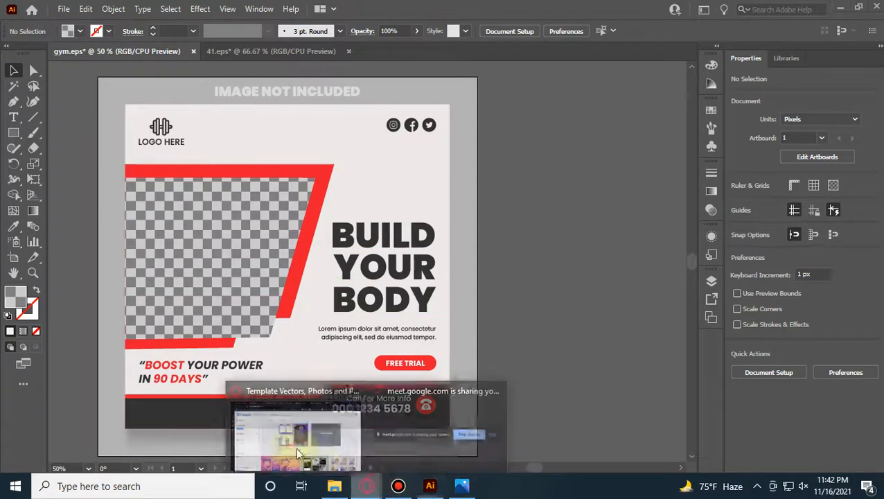
Step: Switch to Opera, look through more Freepik vector templates and view the digital agency social media post template preview
click(292, 430)
scroll(471, 256, down, 10)
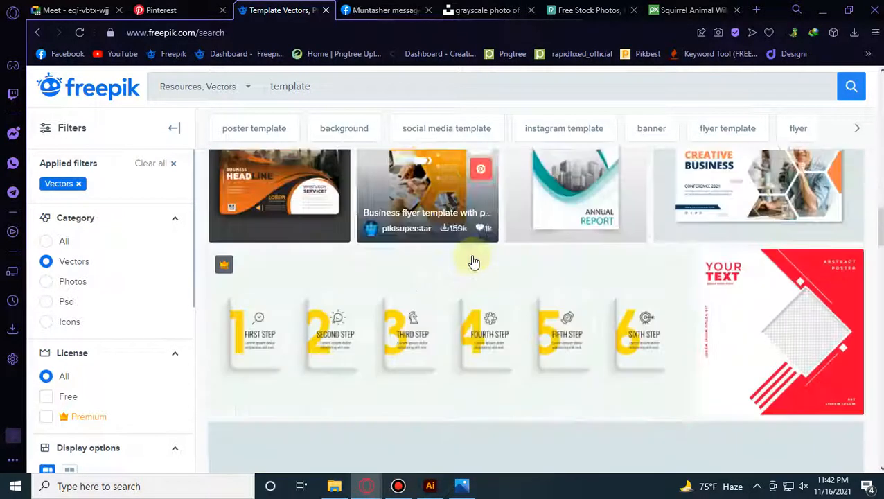
scroll(475, 262, up, 2)
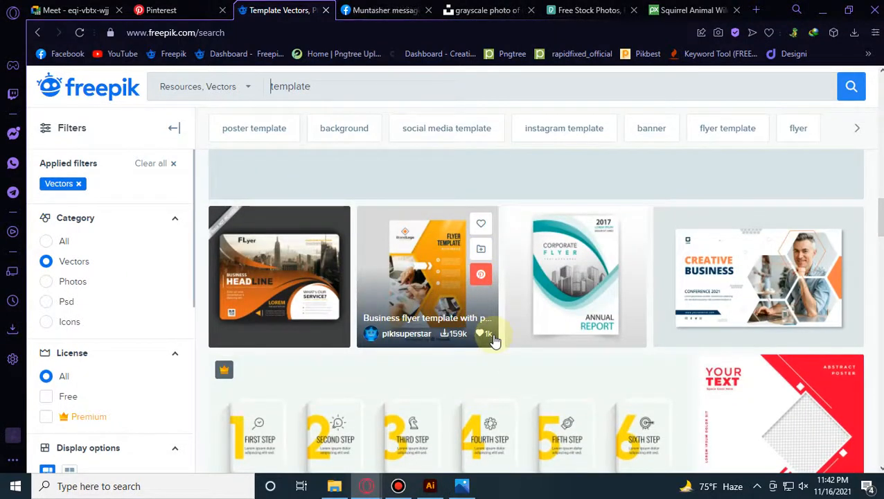
scroll(494, 339, down, 4)
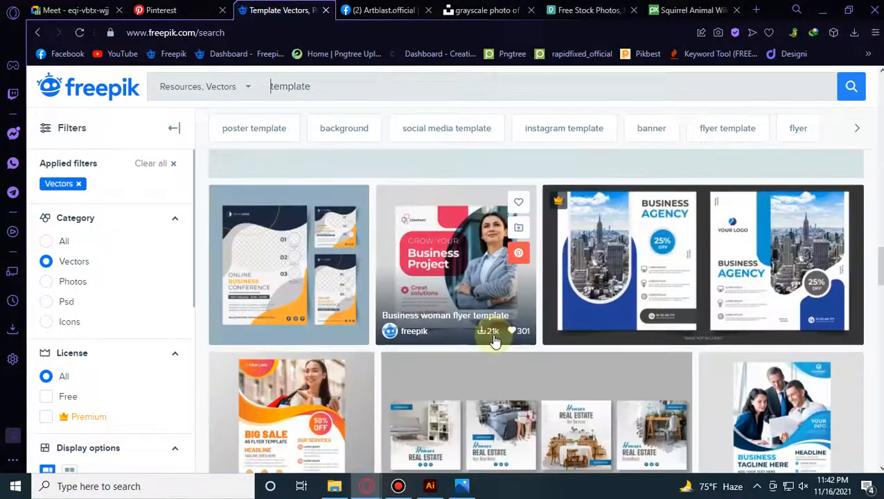
scroll(494, 338, down, 3)
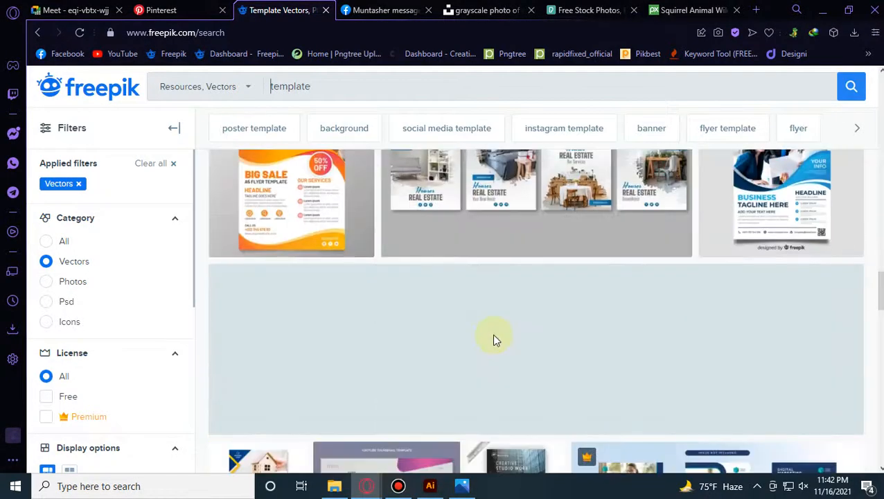
scroll(771, 227, up, 2)
click(771, 227)
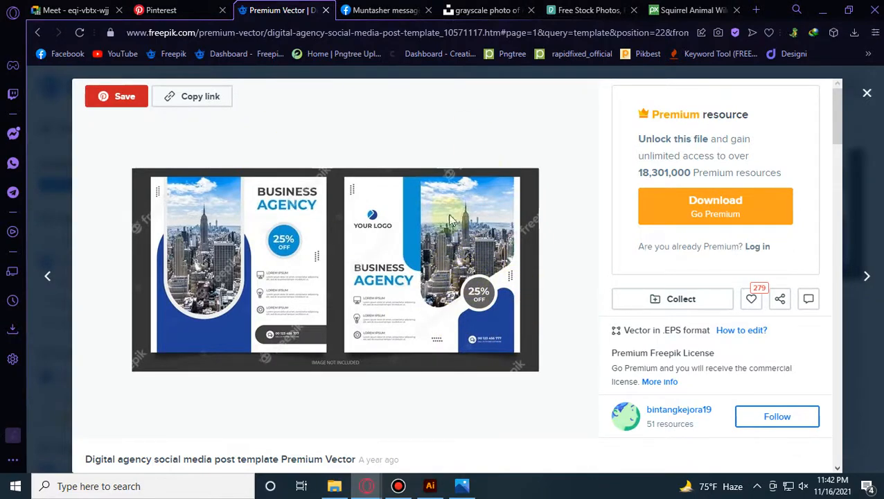
click(866, 92)
Step: Look through the remaining vector templates on the first results page and go on to page 2
scroll(353, 298, down, 10)
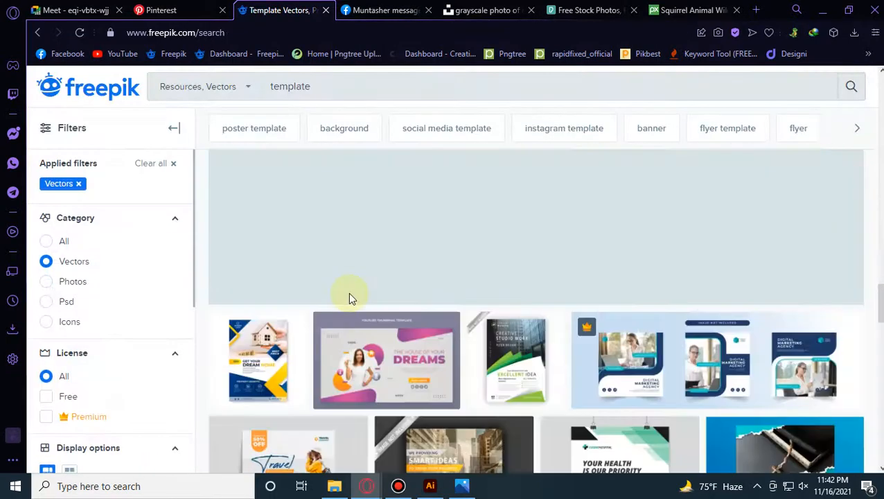
scroll(351, 300, down, 5)
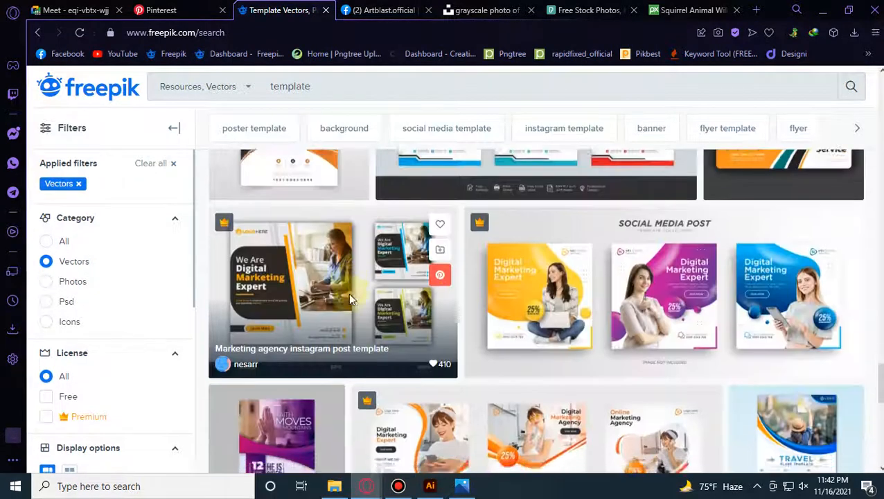
scroll(350, 300, down, 5)
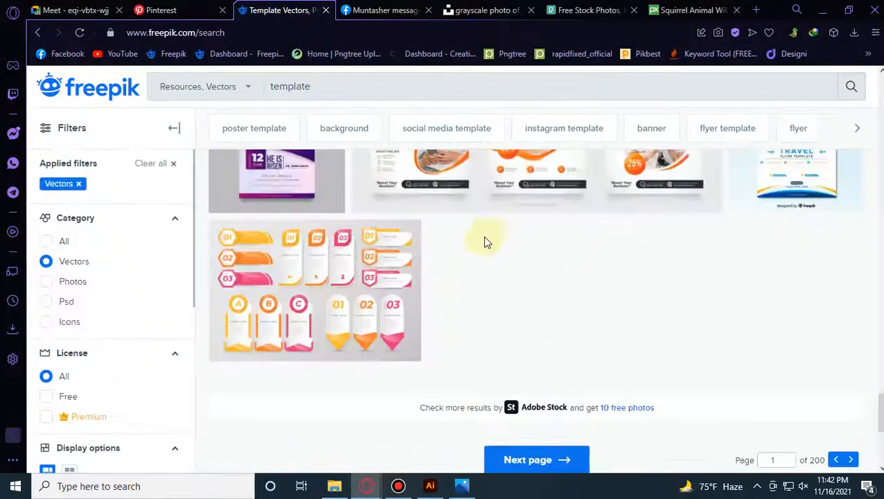
click(565, 471)
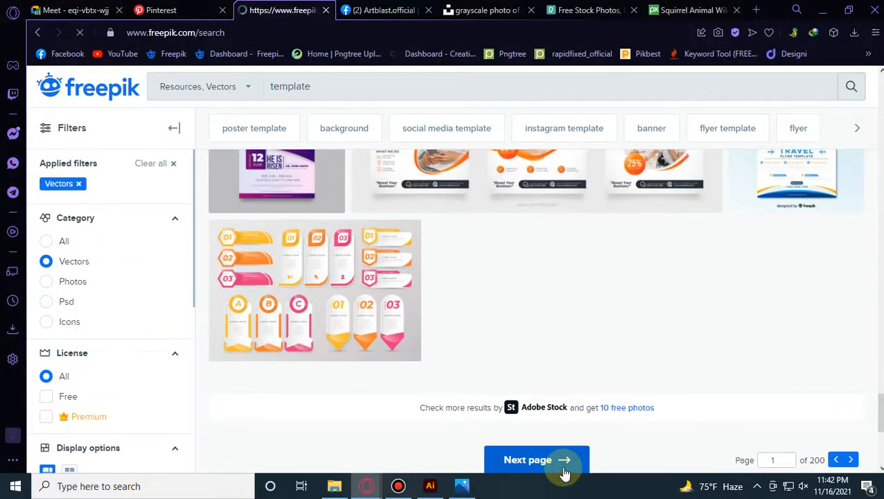
scroll(573, 144, down, 4)
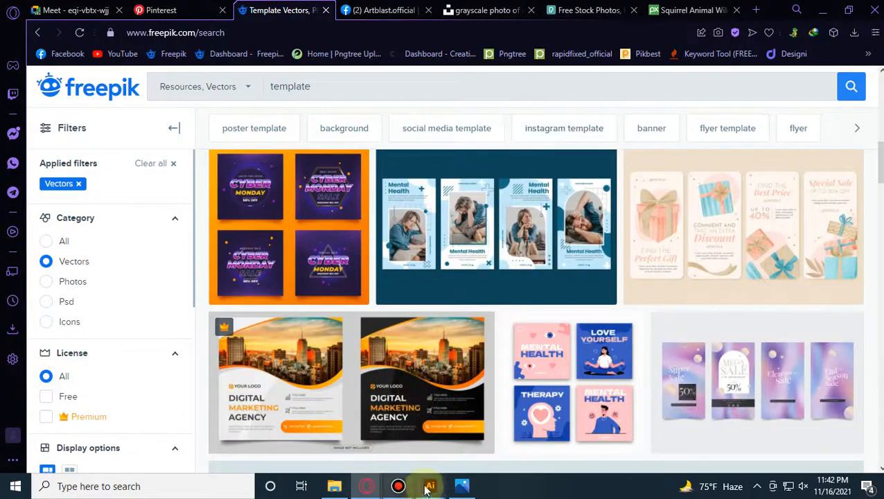
Step: Switch to Illustrator and view the gray fill swatches available for the gym post
click(430, 487)
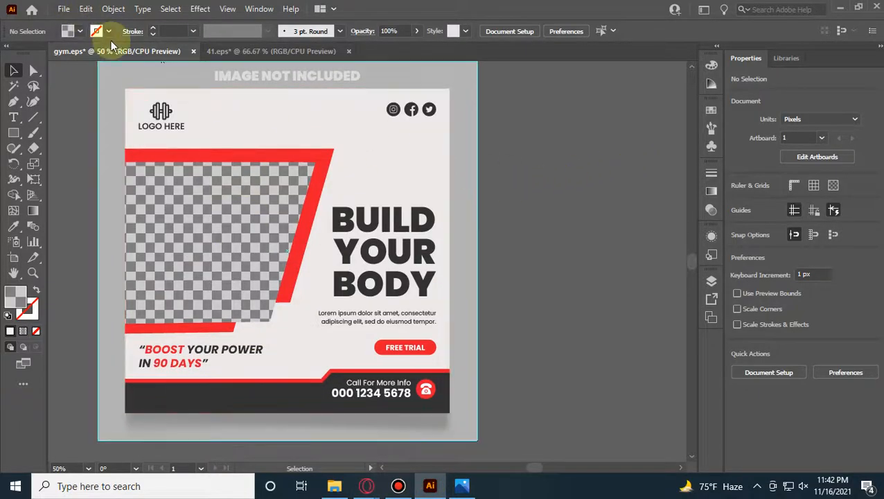
click(80, 31)
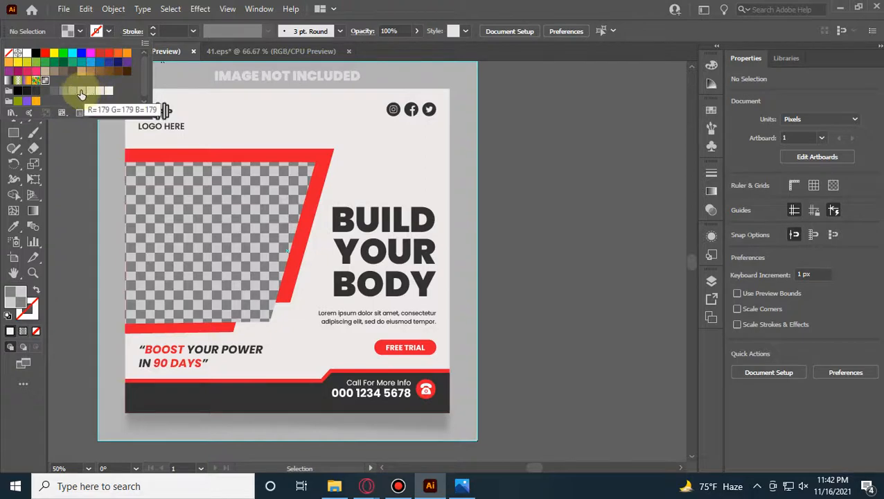
click(564, 283)
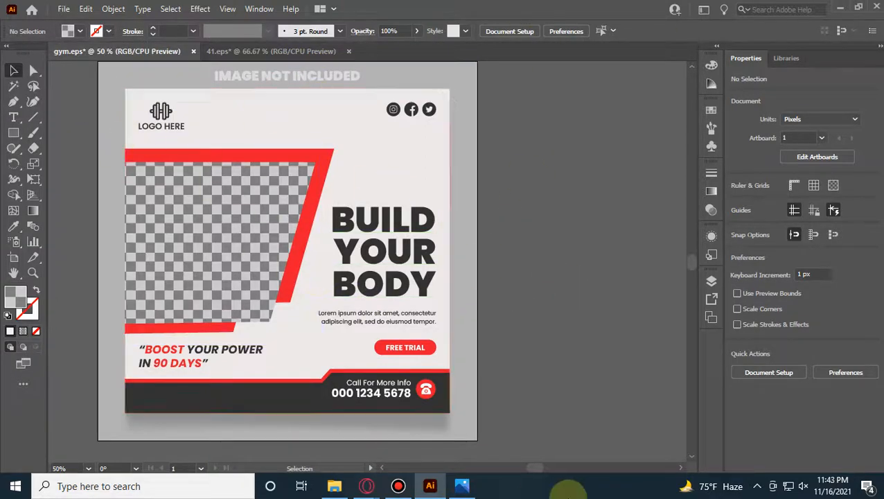
Step: Return to Opera, browse page 2 of the vector templates and view the travel holiday vacation social media post preview
mouse_move(369, 482)
click(296, 461)
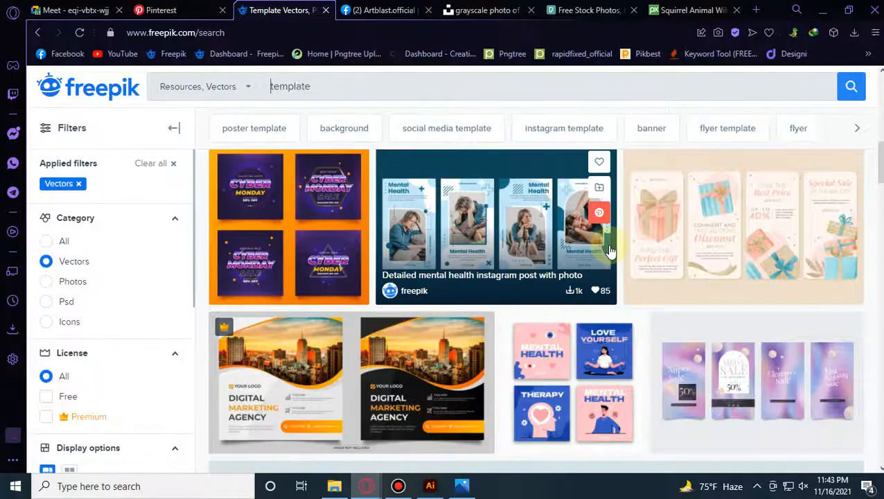
scroll(610, 263, down, 10)
scroll(606, 263, down, 5)
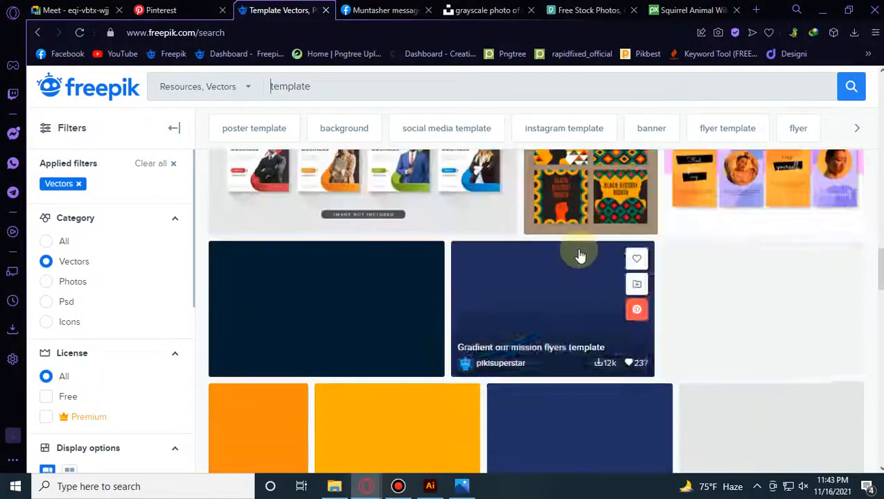
scroll(580, 256, down, 3)
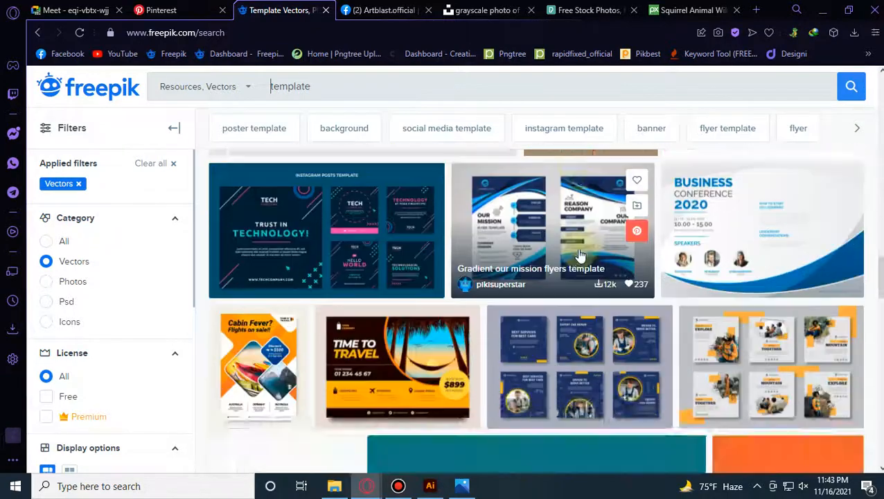
scroll(562, 261, up, 8)
scroll(563, 262, up, 2)
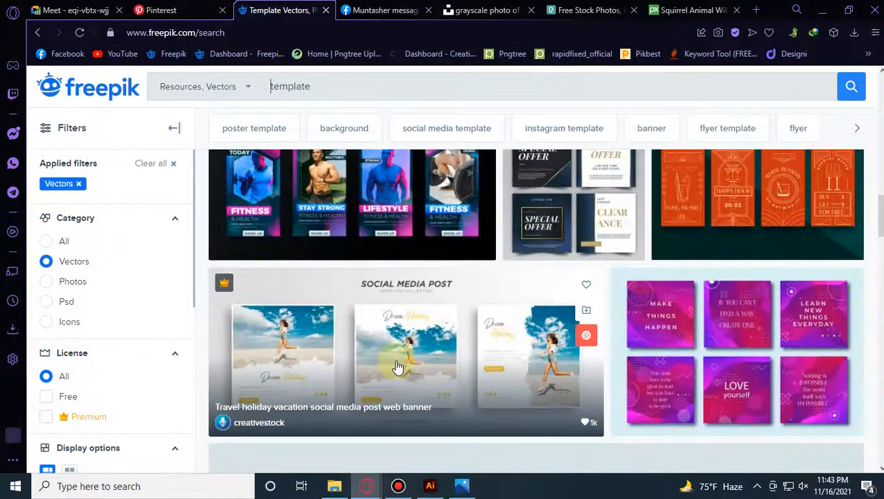
click(339, 349)
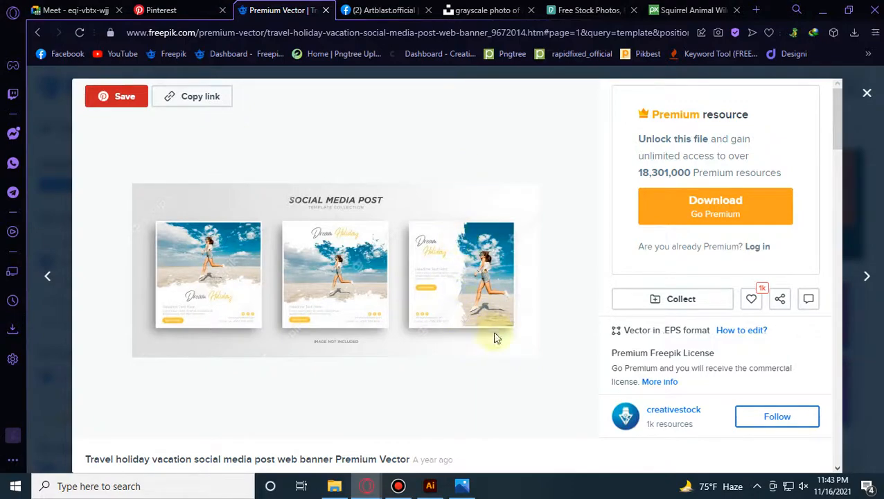
click(851, 80)
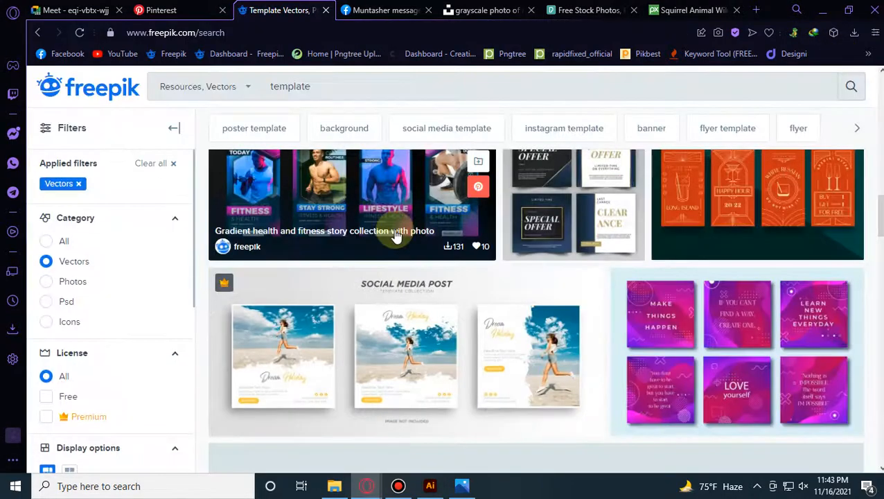
Step: View the preview of the Grow your business social media Instagram post template, including how its image notice is placed
scroll(398, 243, down, 5)
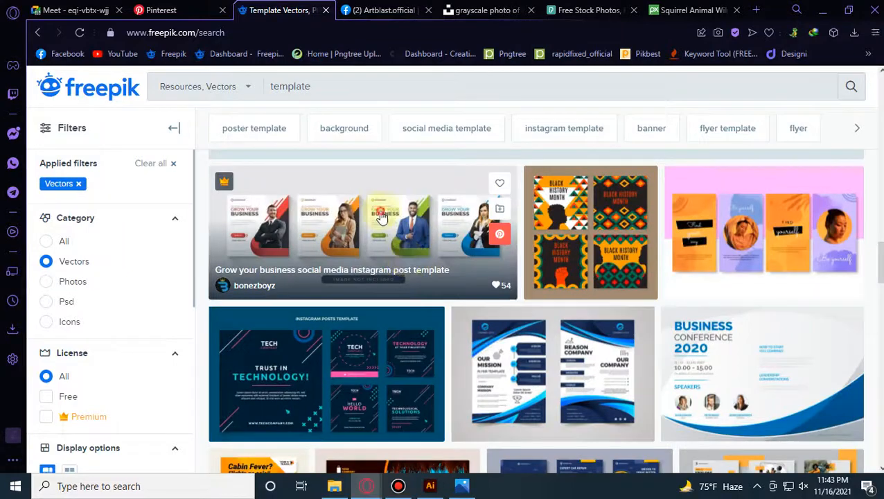
click(379, 211)
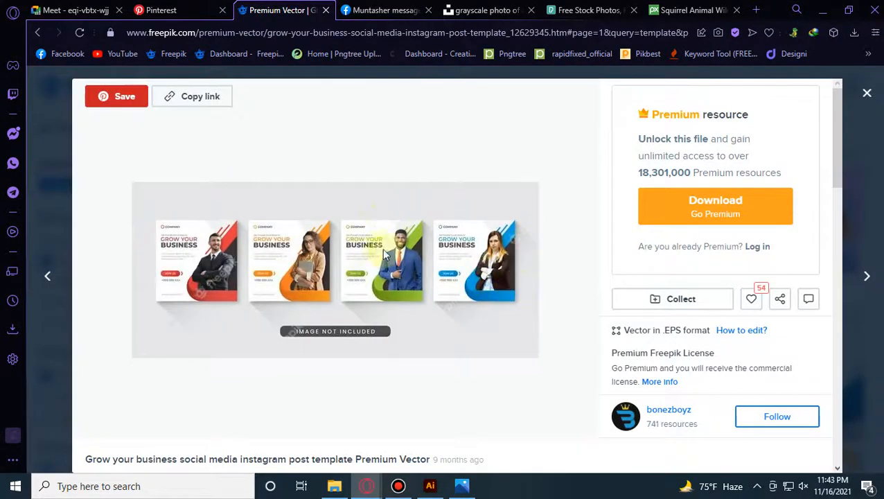
click(866, 93)
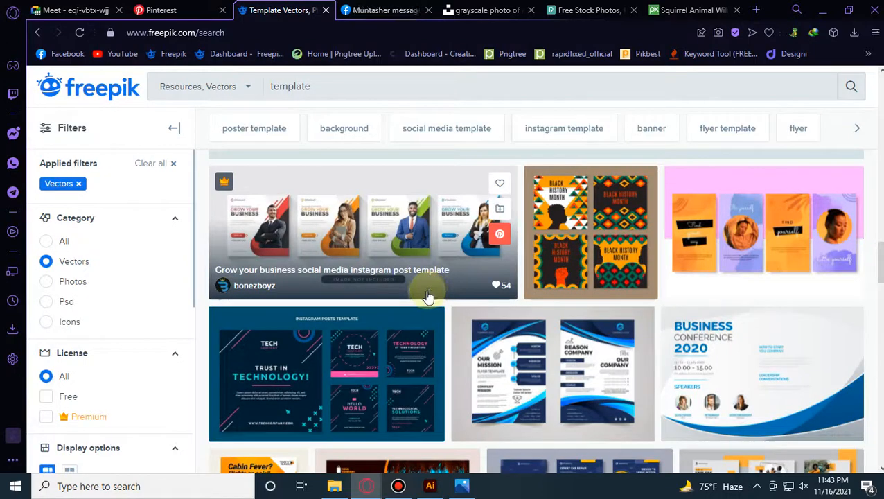
click(406, 239)
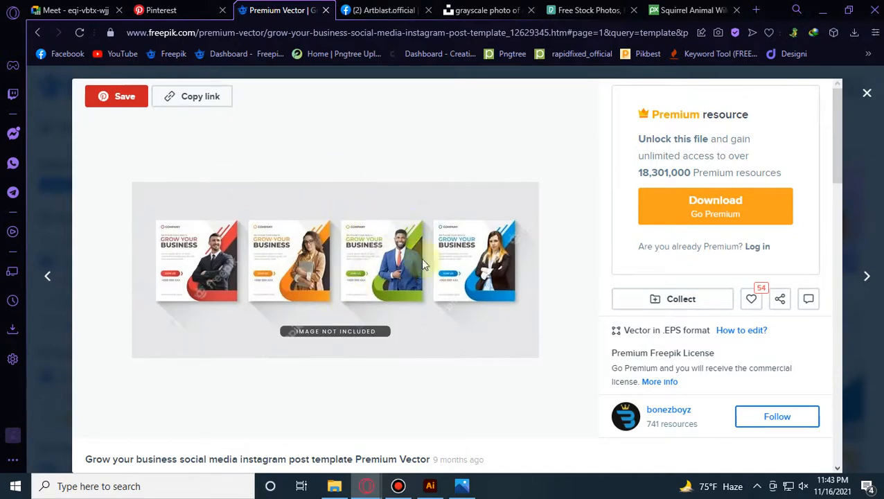
click(873, 96)
Step: Examine the remaining social media, flyer and brochure templates on page 2 of the Freepik results
scroll(485, 256, down, 5)
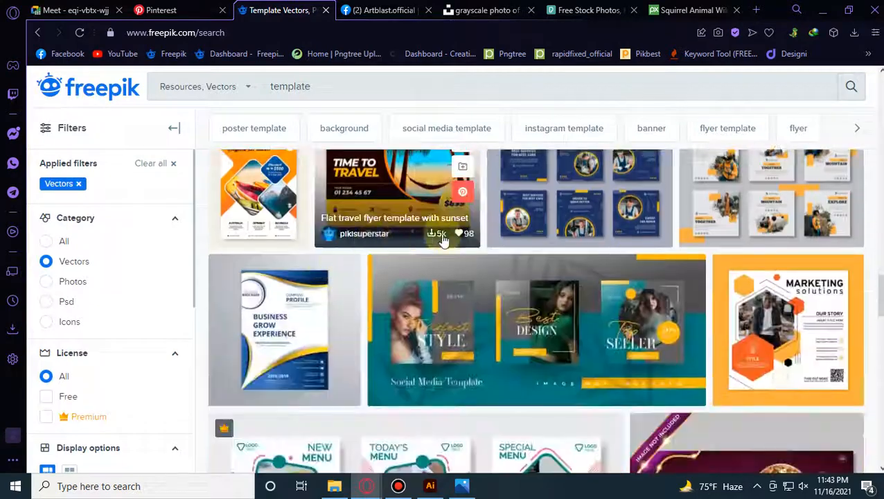
scroll(461, 277, down, 3)
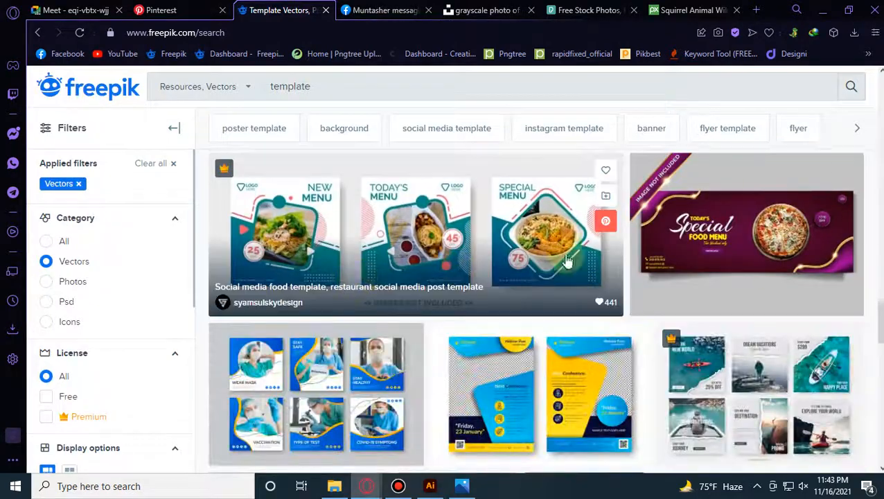
scroll(353, 270, down, 2)
scroll(354, 270, down, 2)
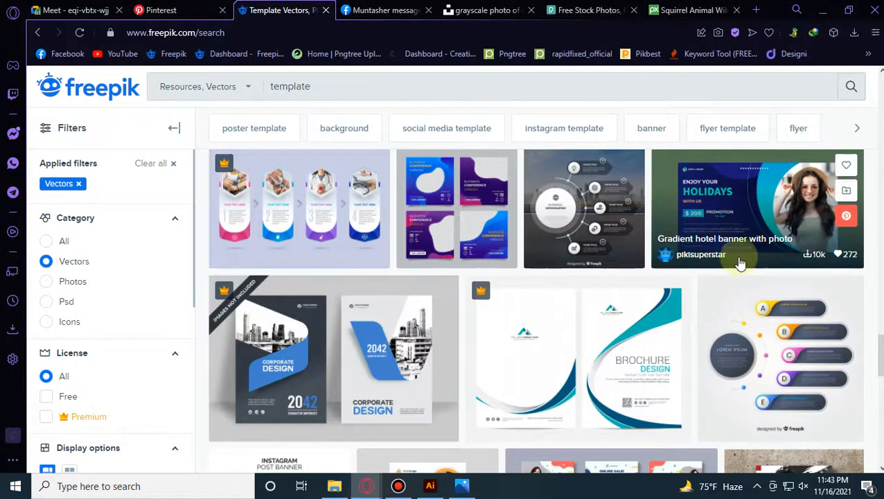
scroll(740, 258, down, 5)
scroll(627, 234, down, 4)
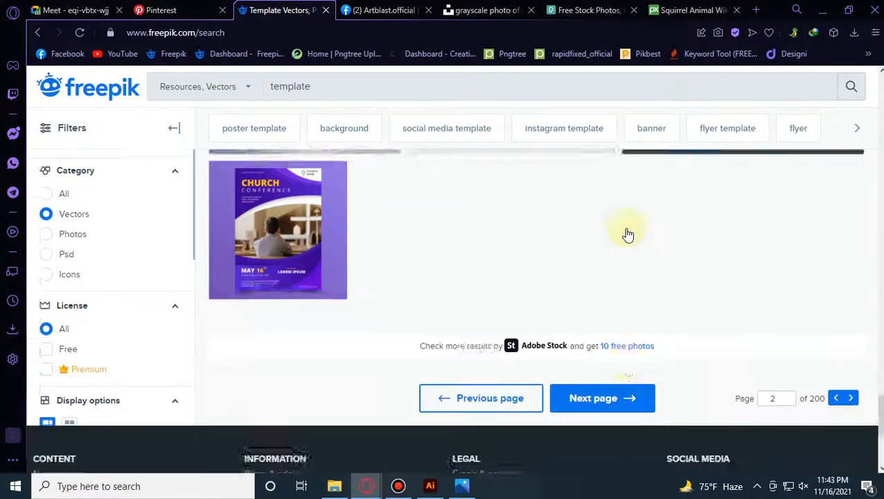
scroll(627, 233, up, 3)
scroll(631, 242, down, 4)
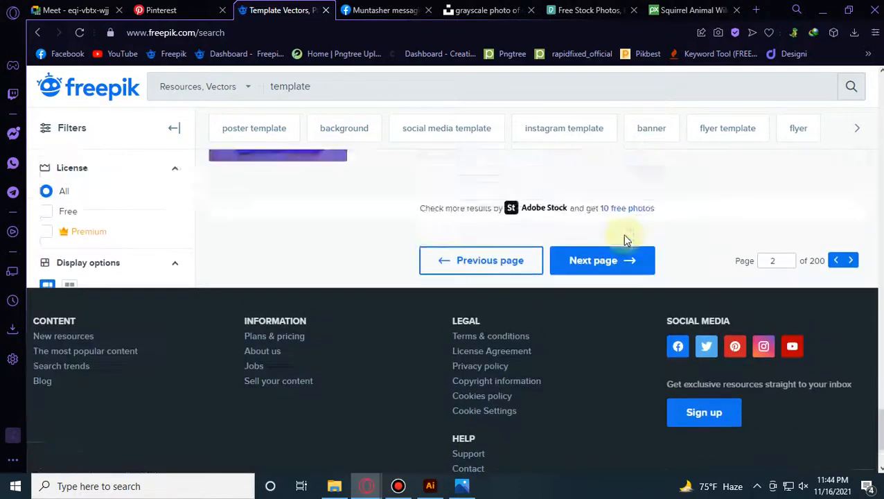
scroll(624, 237, up, 4)
scroll(626, 240, up, 4)
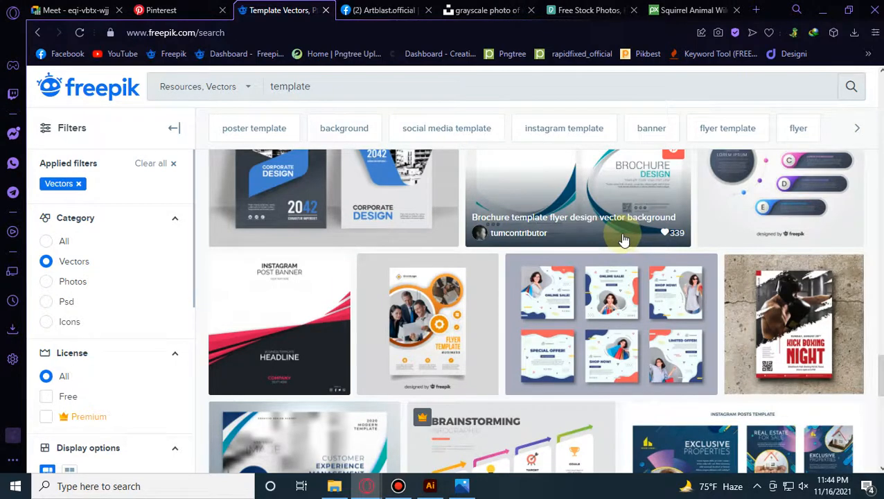
Step: Open page 3 of the Freepik vector template results, dismiss the promotional offer and browse the first templates
scroll(624, 239, down, 15)
click(651, 274)
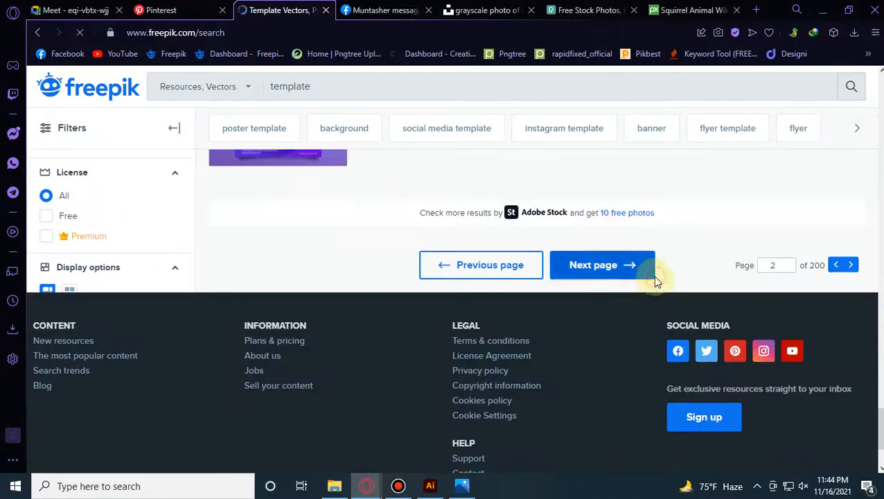
scroll(450, 292, down, 6)
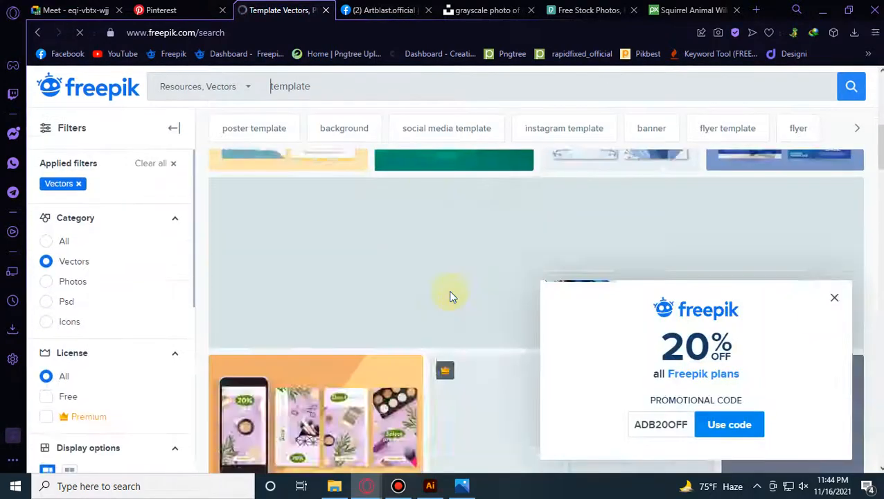
click(833, 299)
scroll(659, 320, down, 6)
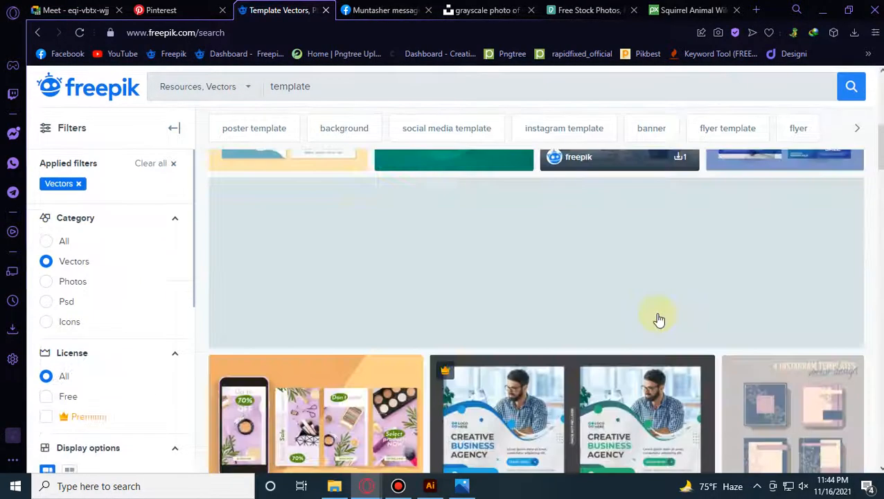
scroll(659, 319, down, 3)
scroll(659, 320, down, 5)
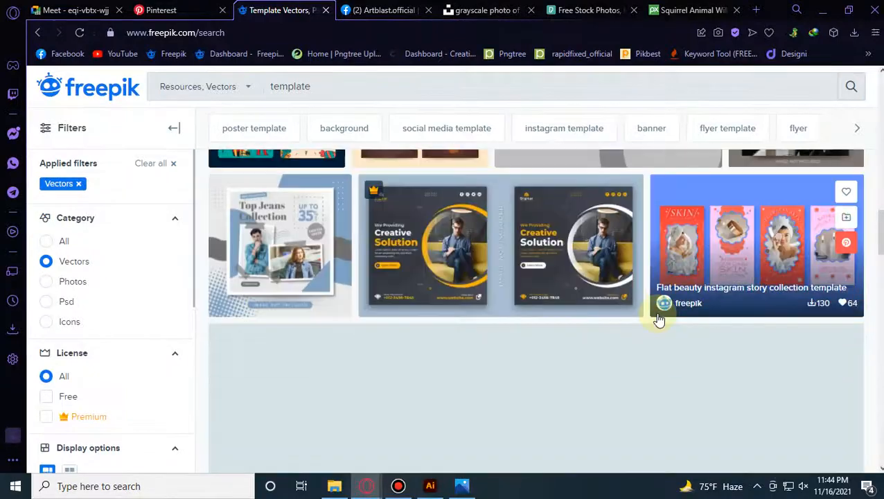
Step: View the preview of the digital marketing agency creative solution Instagram post template, including its vertical image notice, and close it
scroll(659, 319, up, 5)
scroll(659, 319, down, 8)
scroll(659, 319, up, 5)
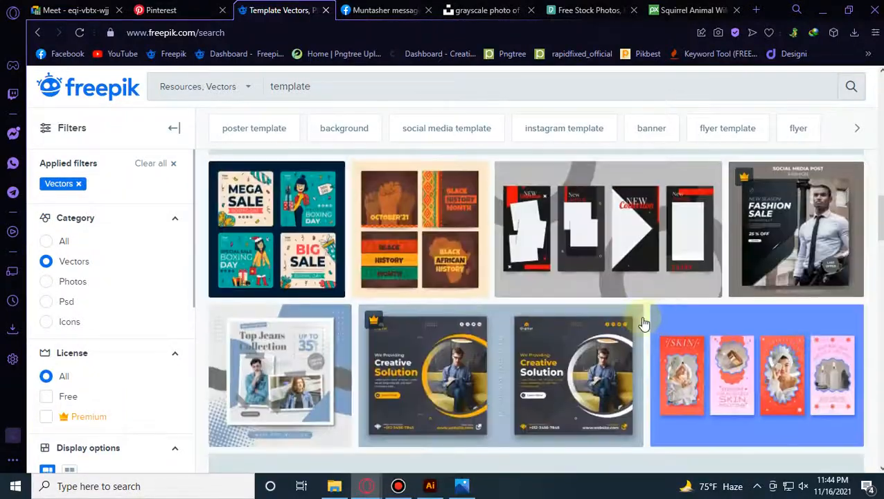
click(456, 359)
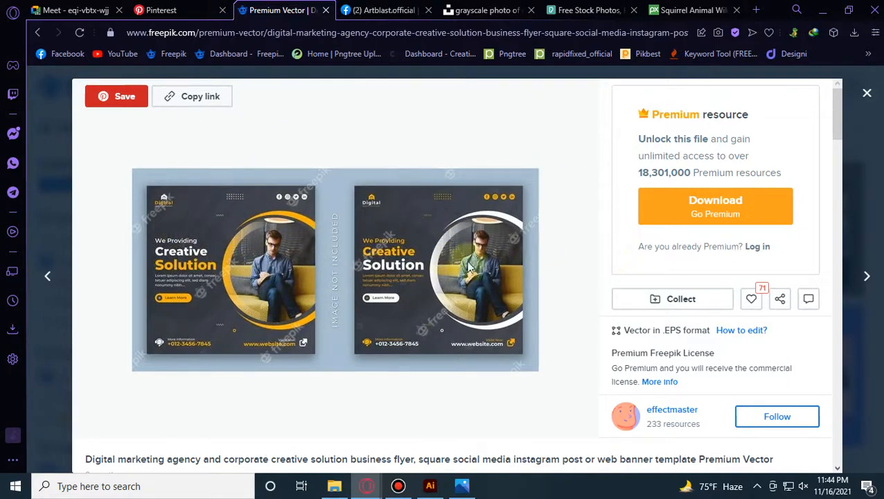
click(867, 93)
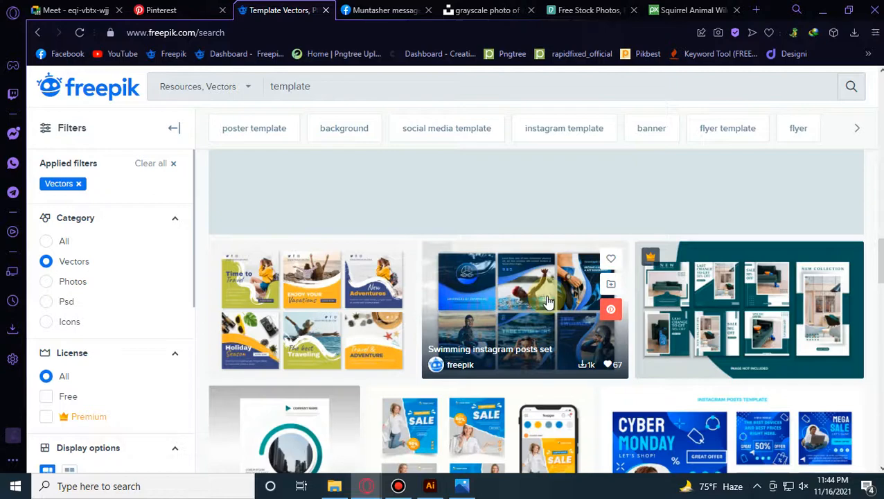
Step: Switch to Illustrator to check the gym post against the previewed template, and return to Opera
click(430, 486)
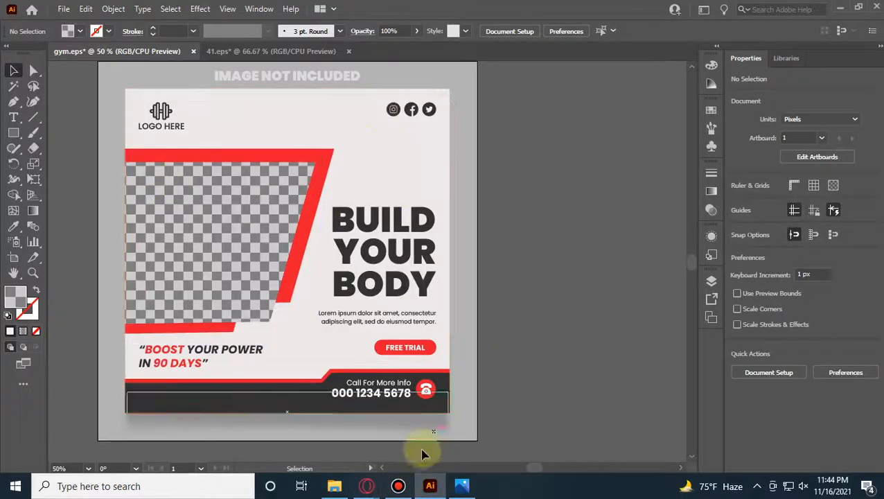
mouse_move(367, 486)
click(337, 379)
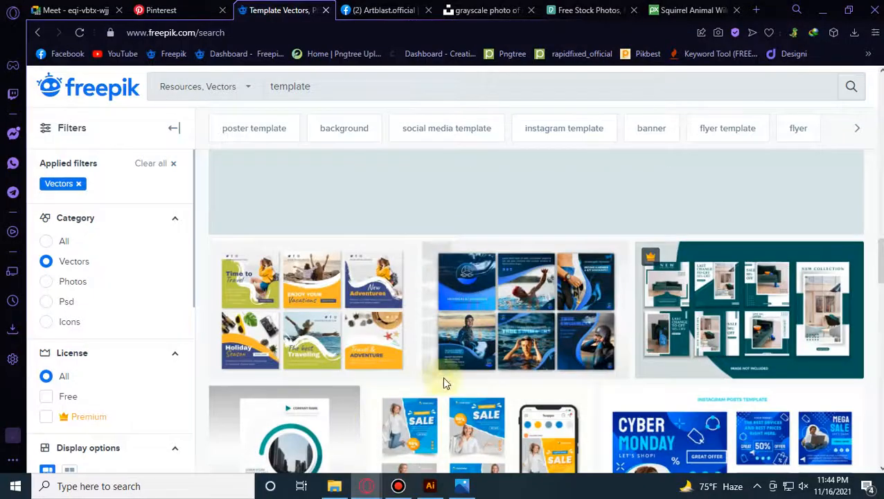
Step: Examine the remaining social media, banner and flyer templates on page 3 of the Freepik results
scroll(518, 298, down, 1)
scroll(518, 298, down, 5)
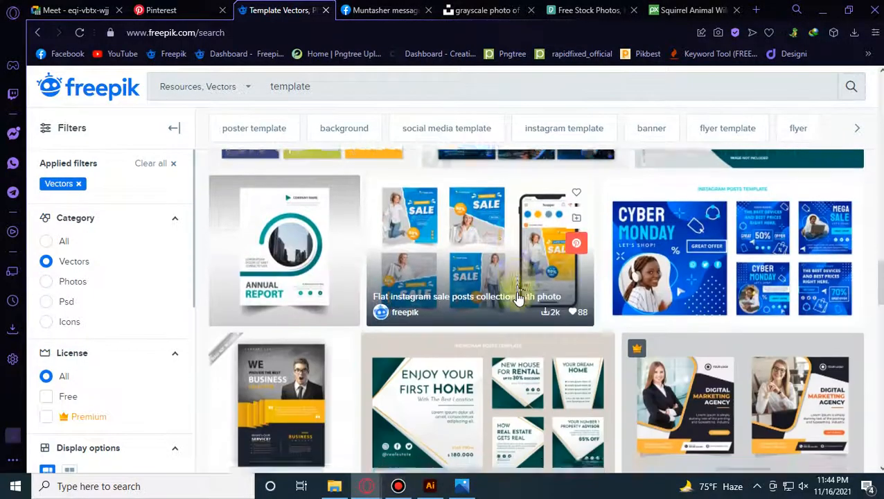
scroll(518, 298, down, 5)
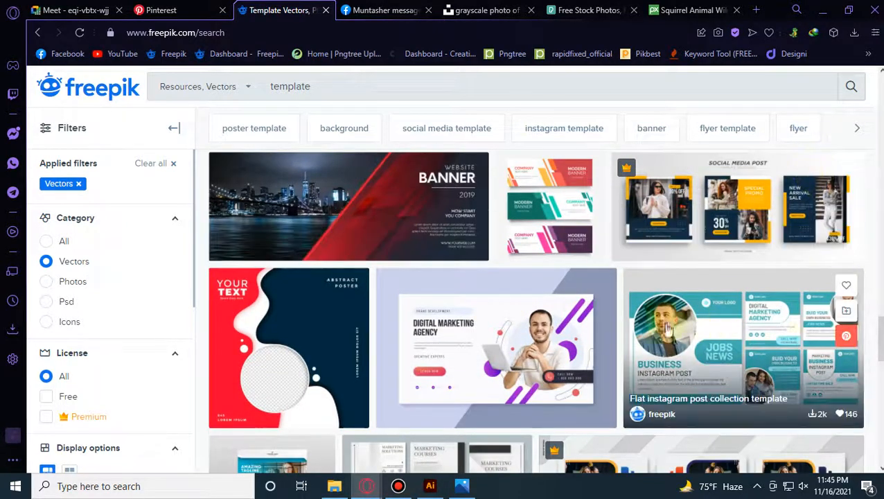
scroll(568, 208, down, 5)
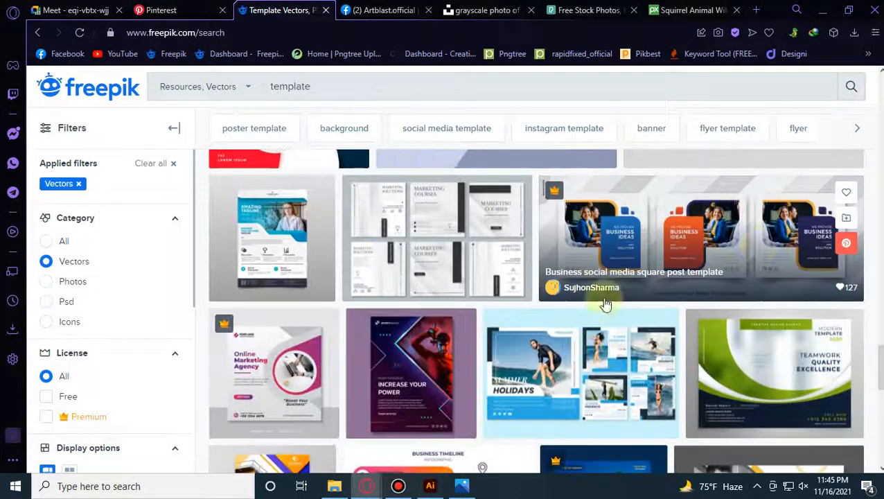
scroll(760, 251, down, 7)
scroll(761, 252, up, 4)
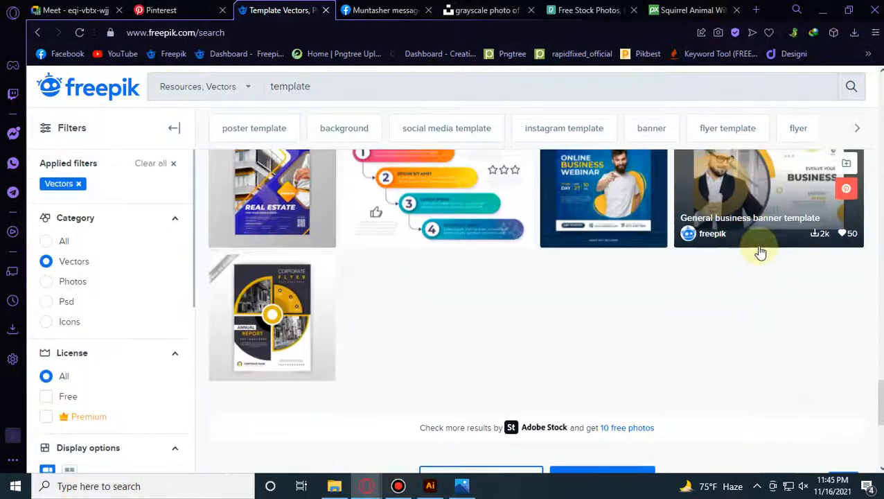
scroll(760, 252, up, 1)
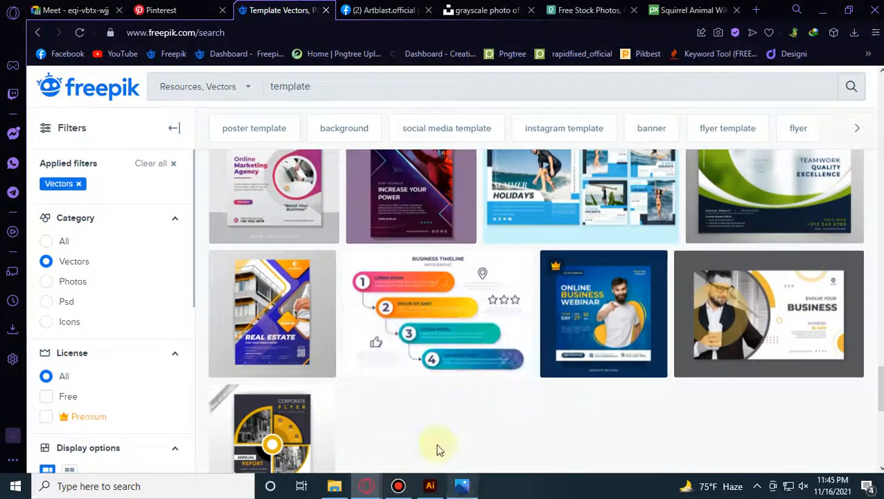